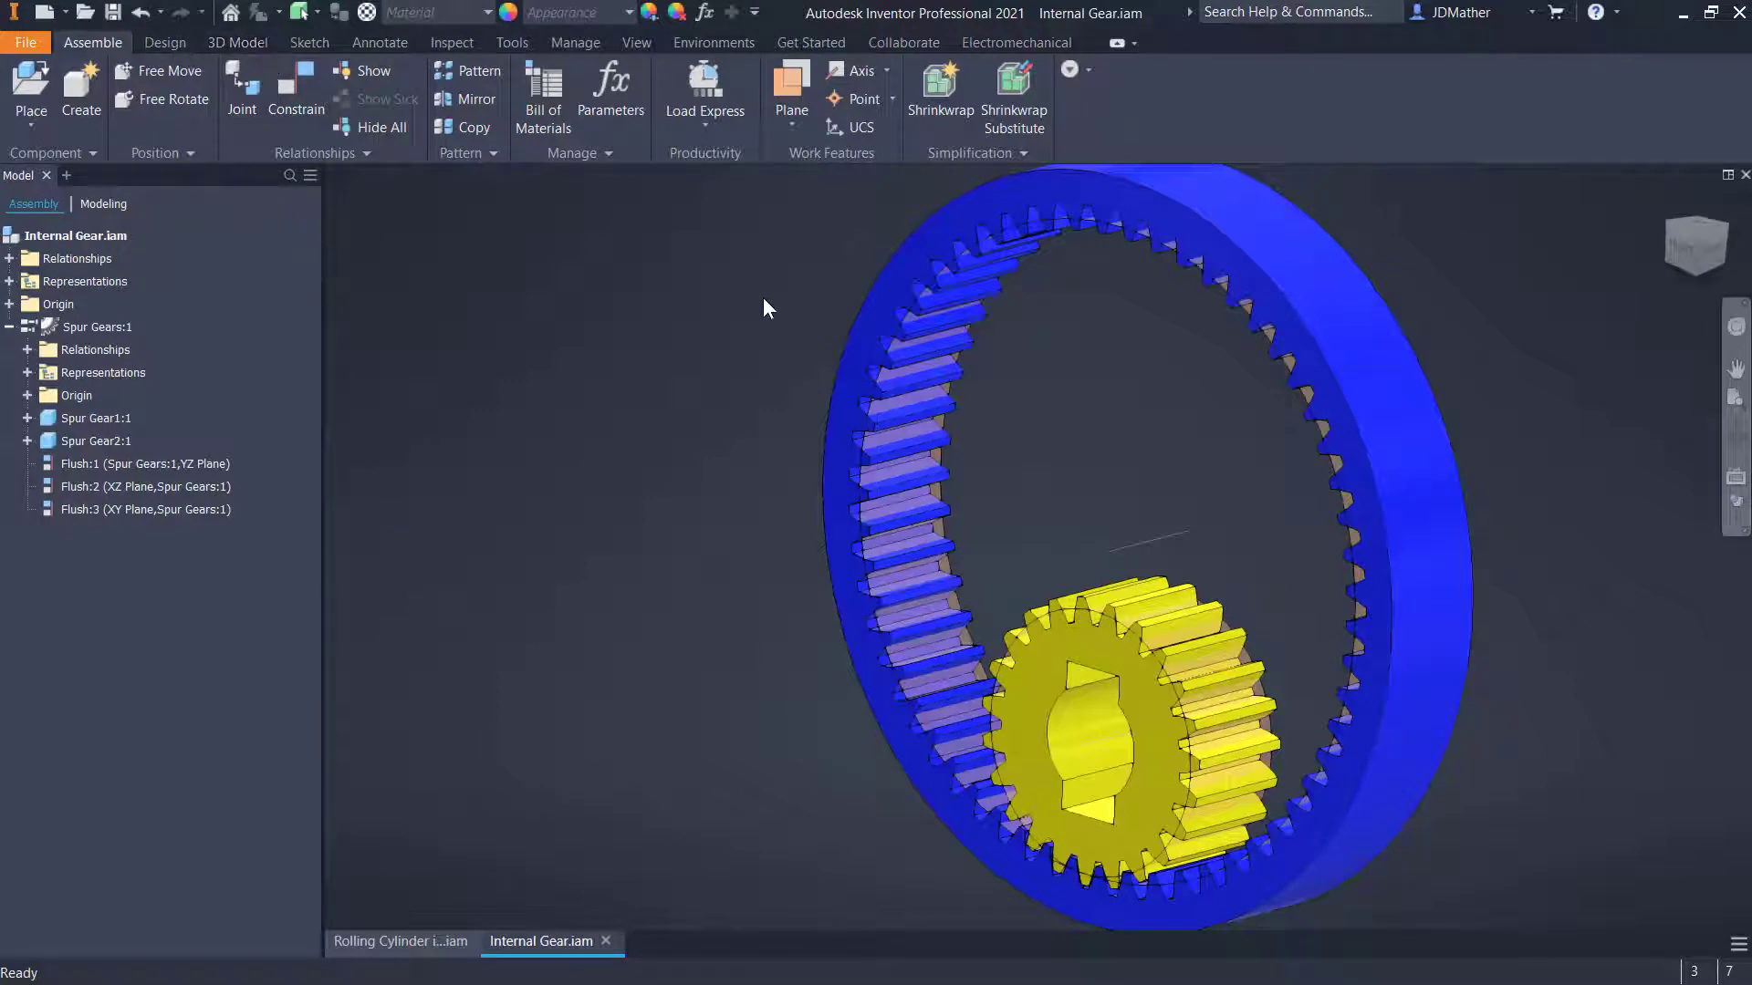
Review the internal gear design inputs in the Spur Gears component generator and cancel without creating gears
{"action": "left_click", "coordinate": [159, 40]}
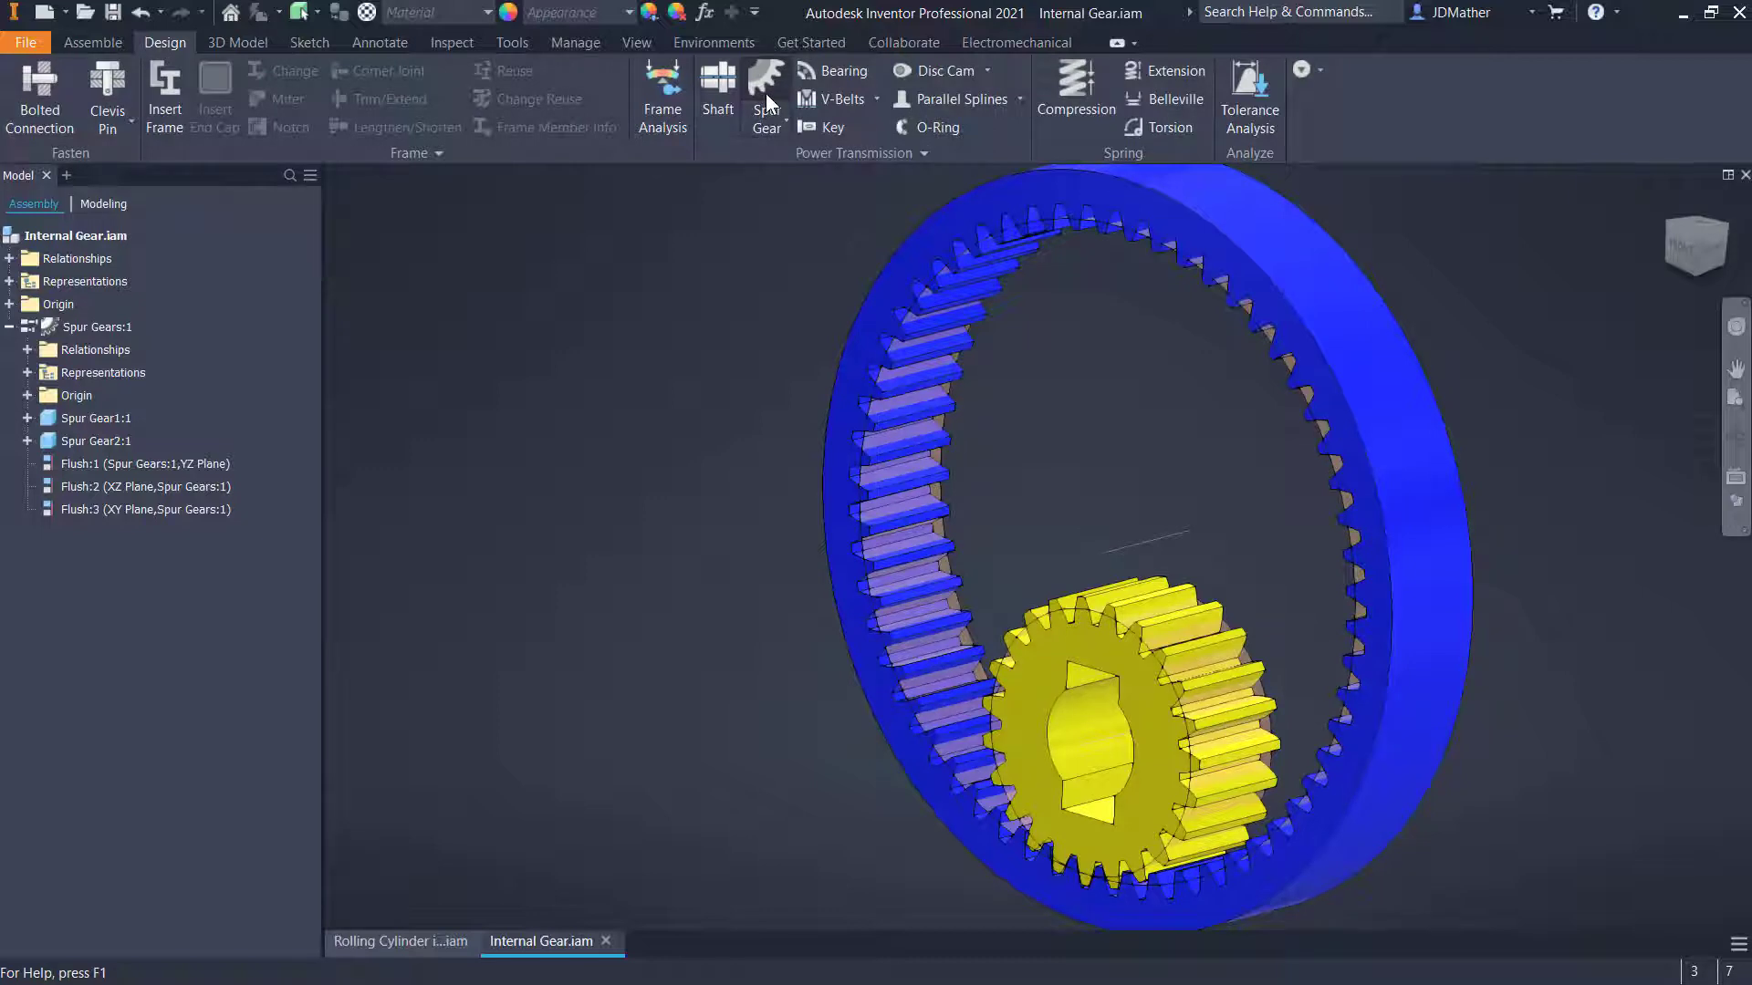
{"action": "left_click", "coordinate": [766, 95]}
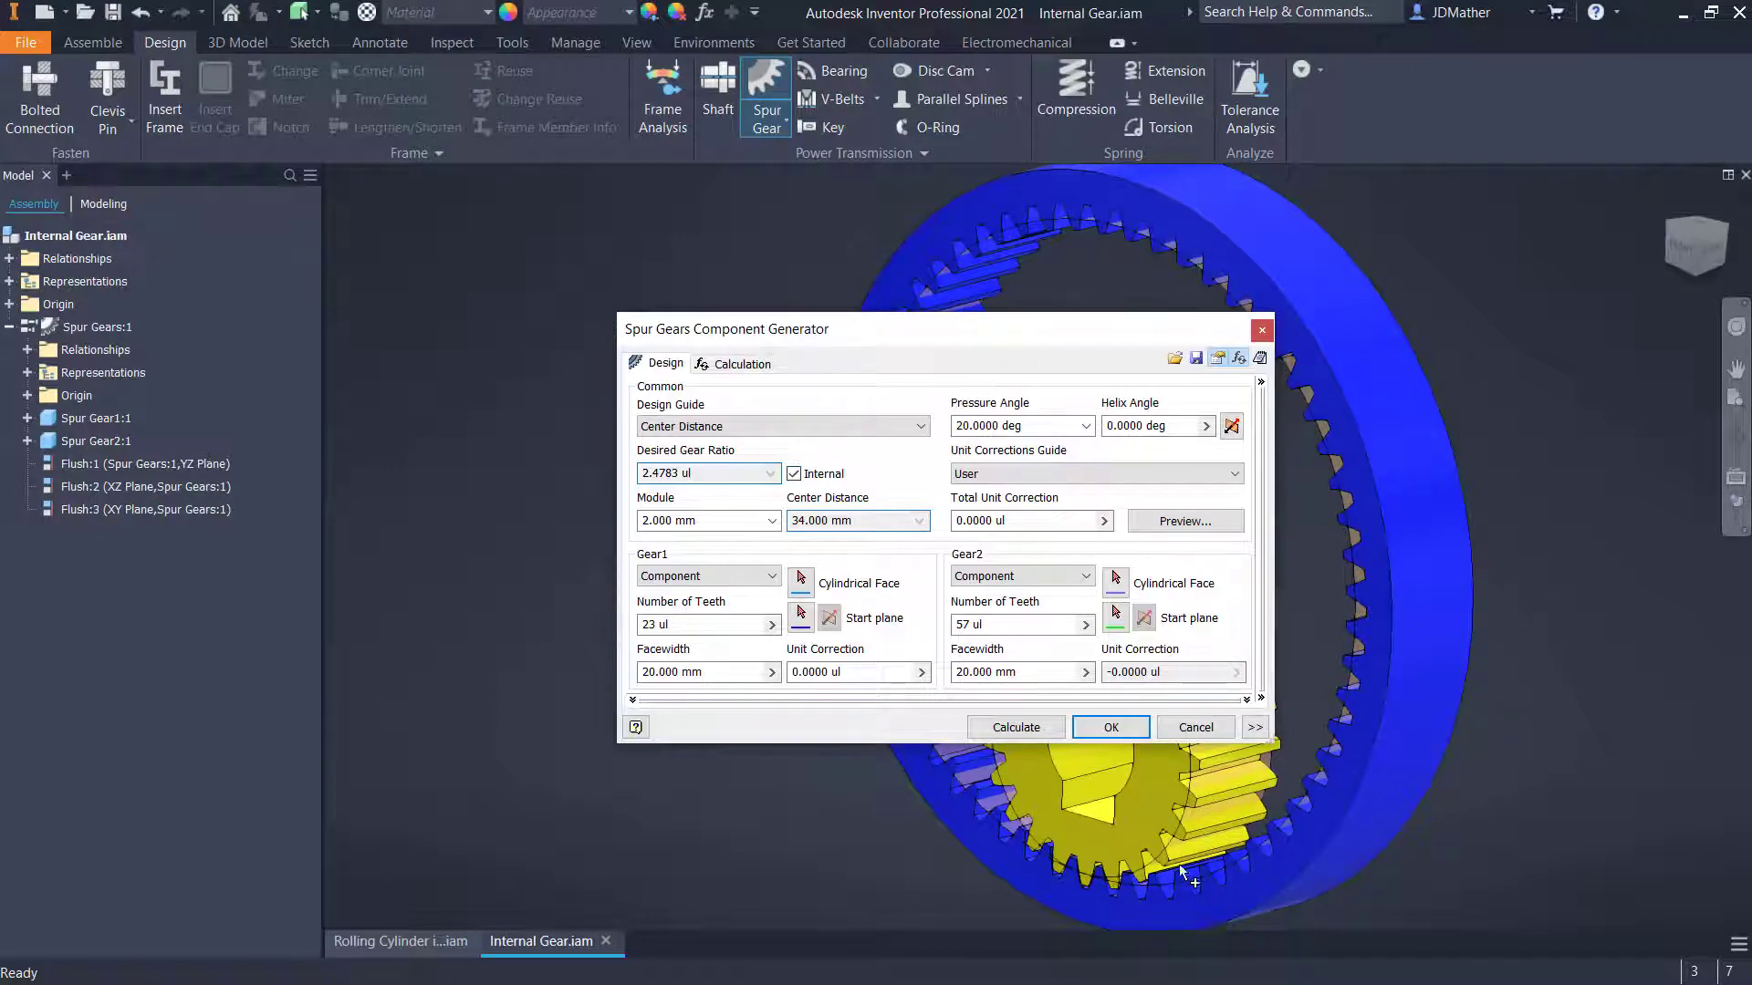
{"action": "left_click", "coordinate": [1194, 729]}
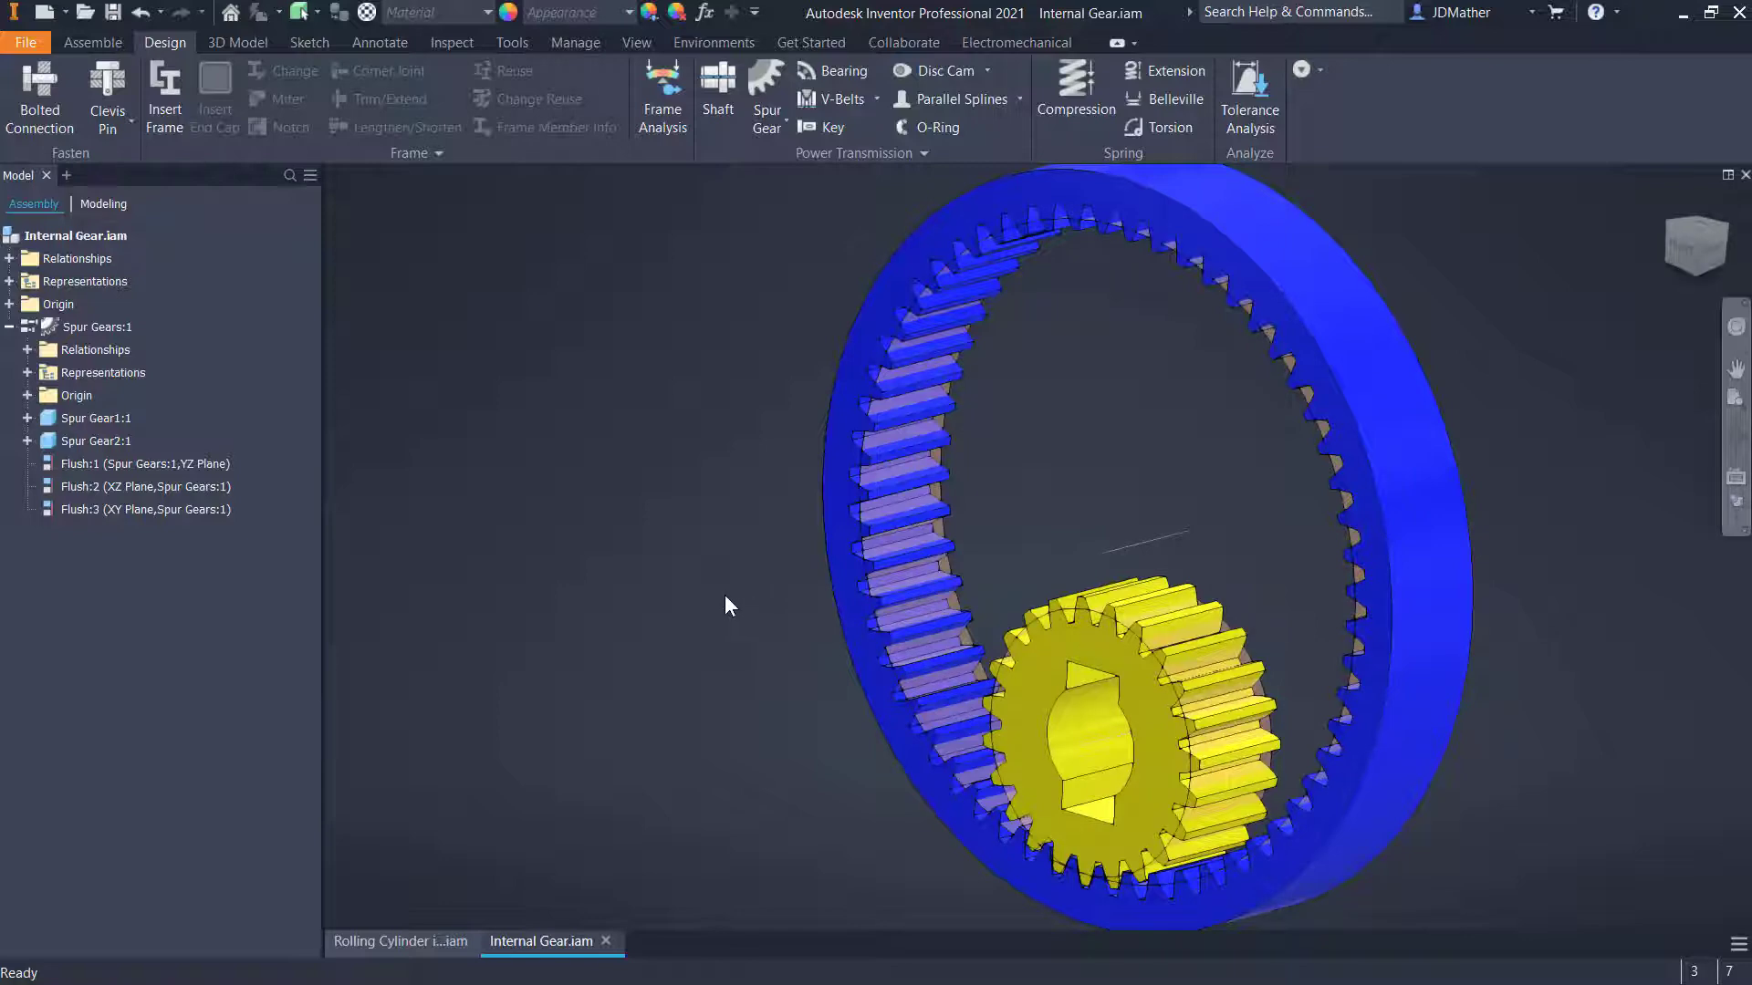
Open the Spur Gear1 part on its own to examine its features, and return to the gear assembly
{"action": "left_click", "coordinate": [115, 420]}
{"action": "right_click", "coordinate": [117, 424]}
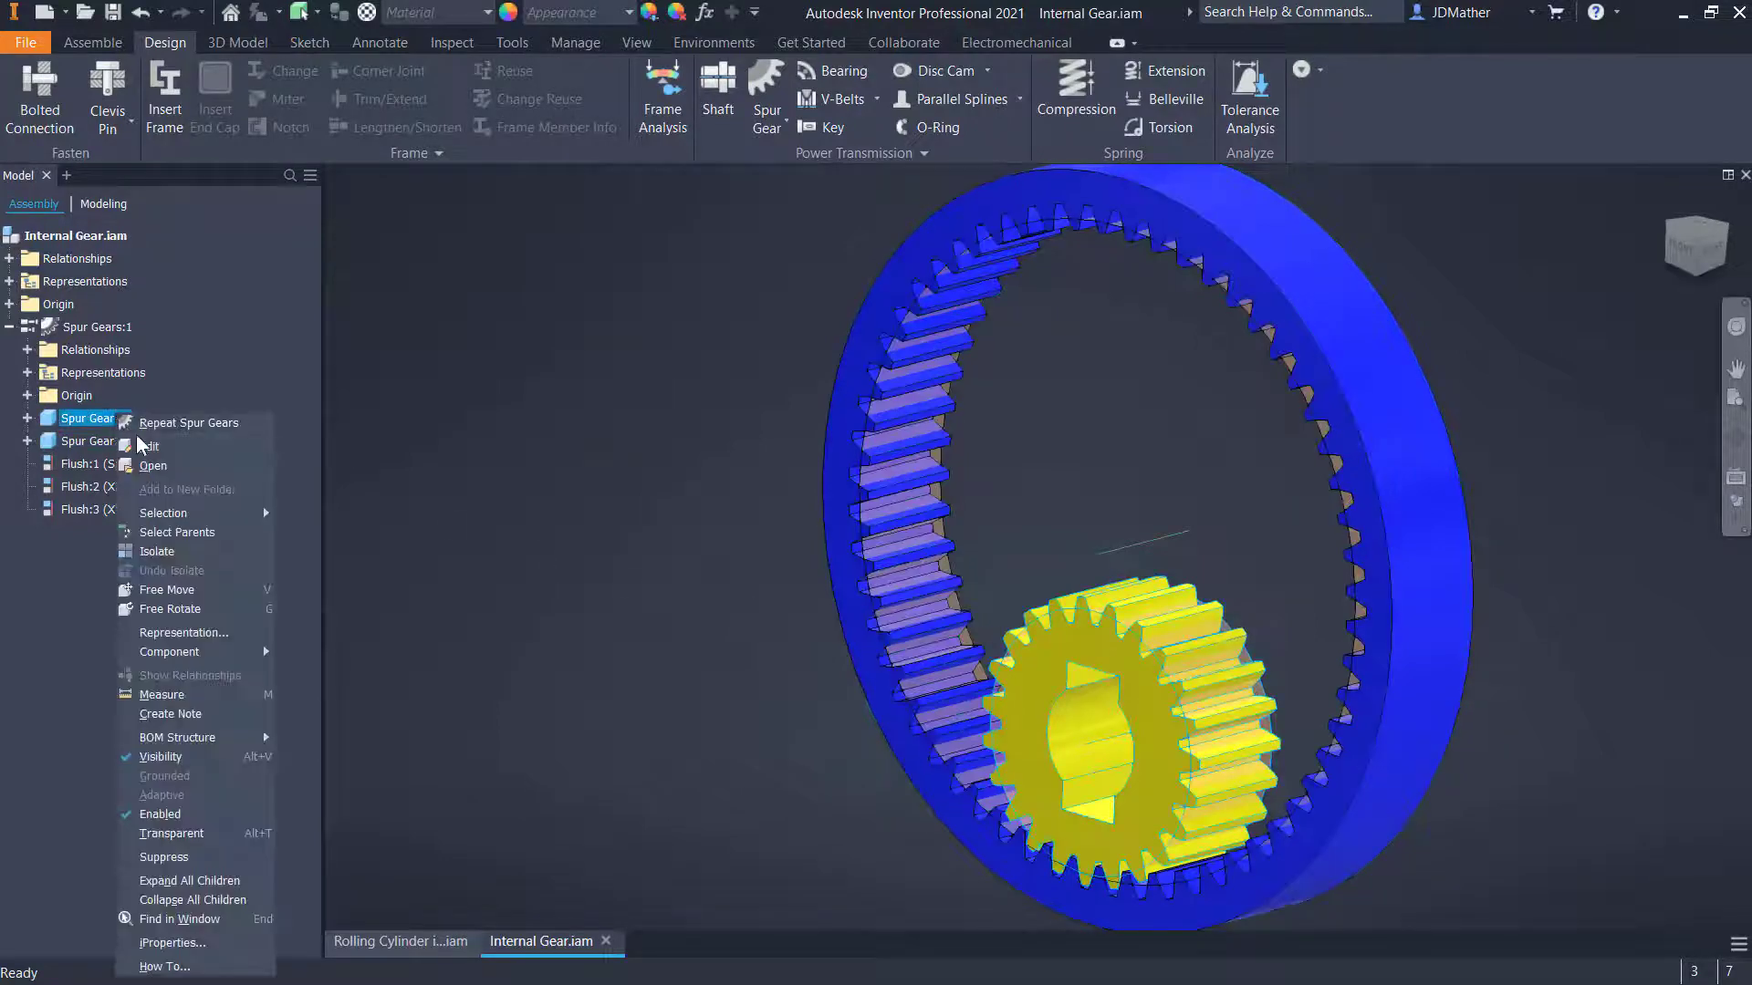
{"action": "left_click", "coordinate": [160, 467]}
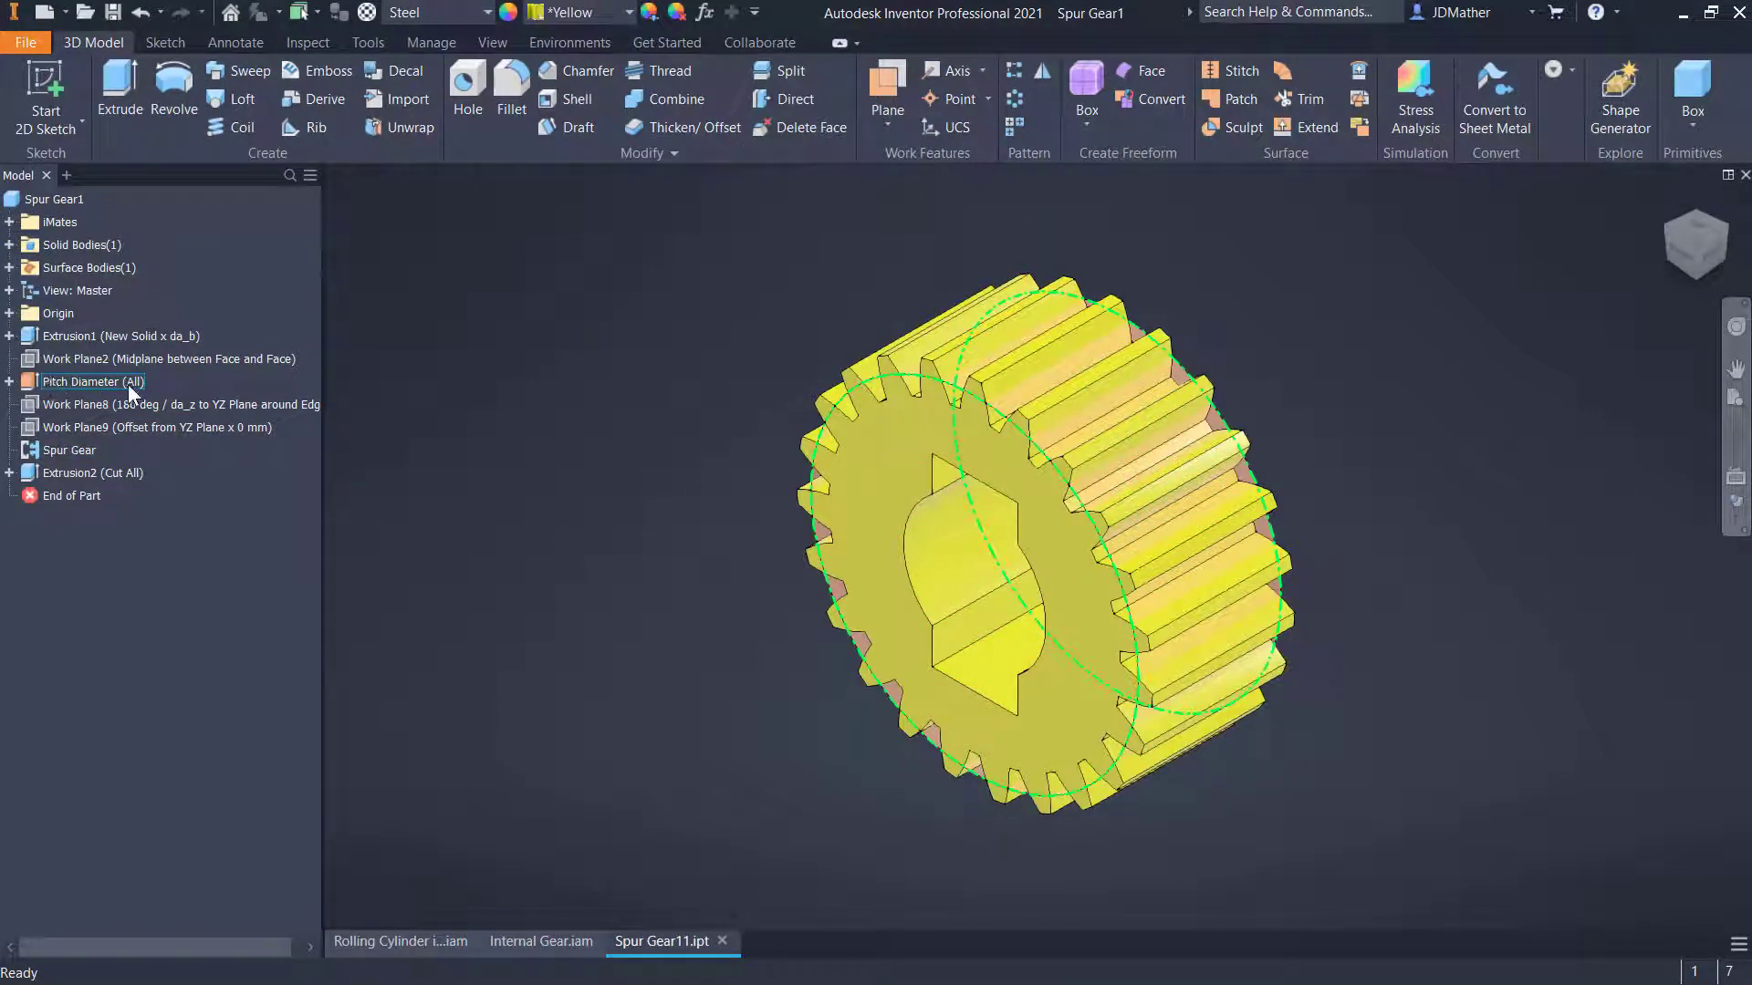
{"action": "left_click", "coordinate": [1745, 176]}
{"action": "middle_click_drag", "start_coordinate": [527, 438], "coordinate": [506, 472], "text": "shift"}
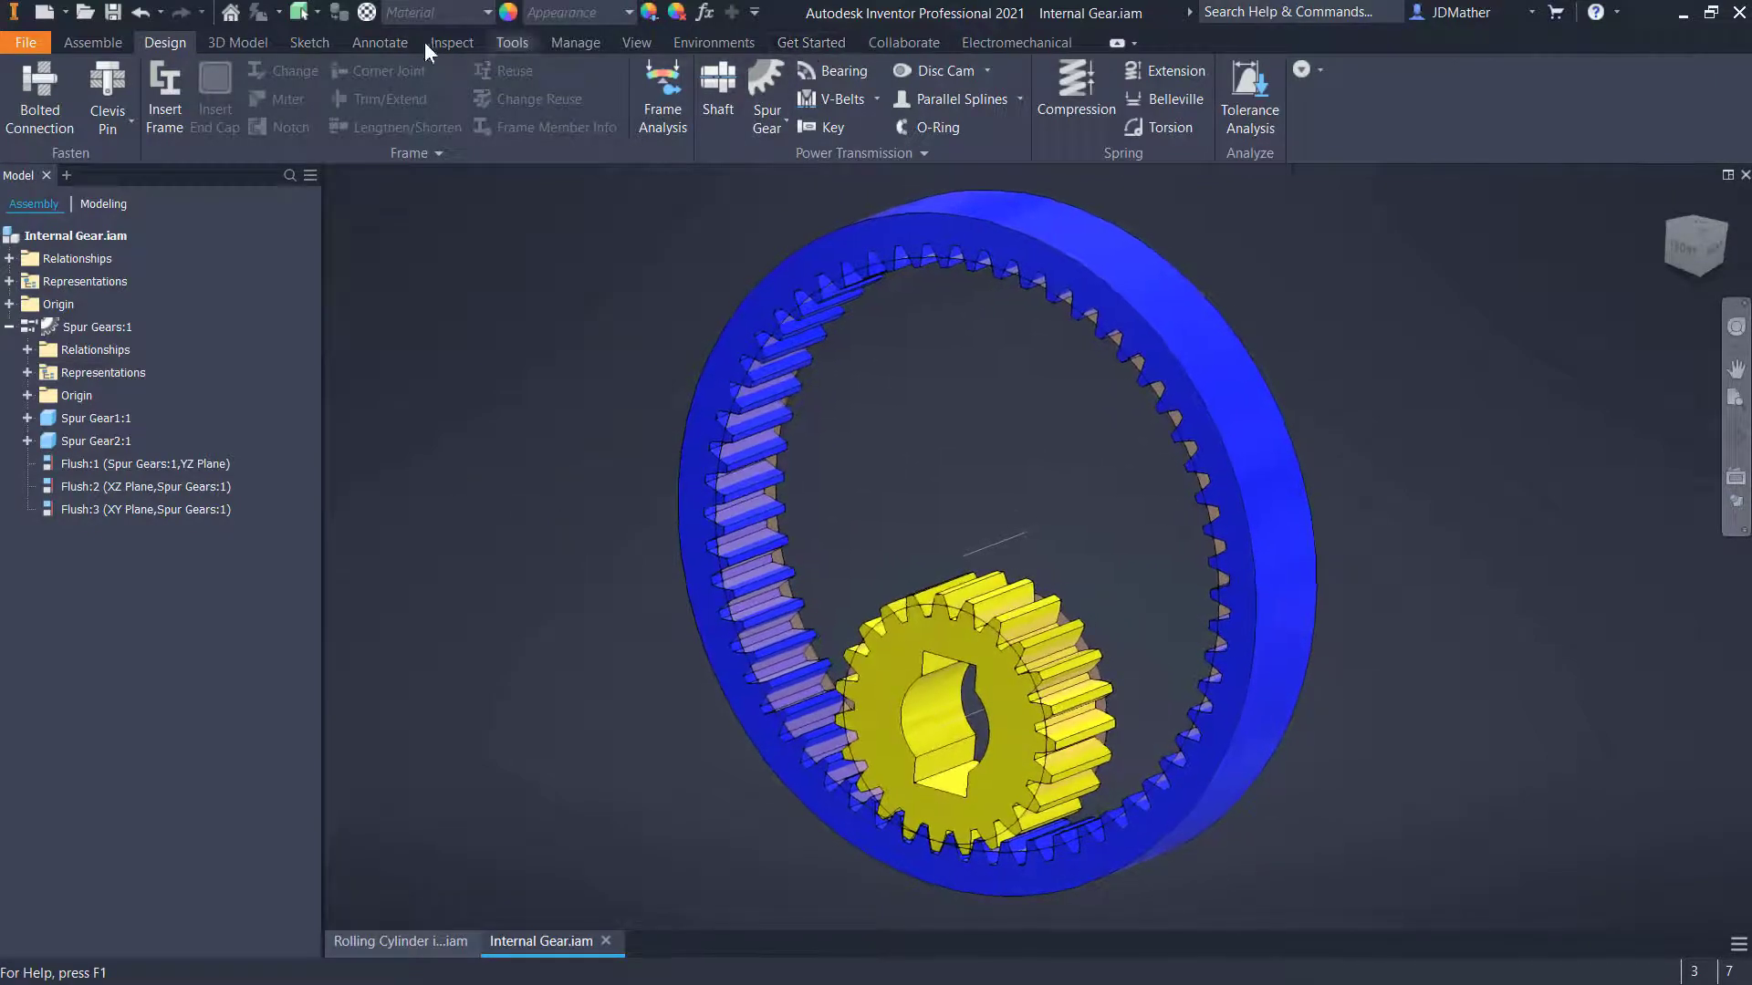
Enter the Dynamic Simulation environment for the gear assembly and review the simulation settings without changing them
{"action": "left_click", "coordinate": [705, 46]}
{"action": "left_click", "coordinate": [38, 100]}
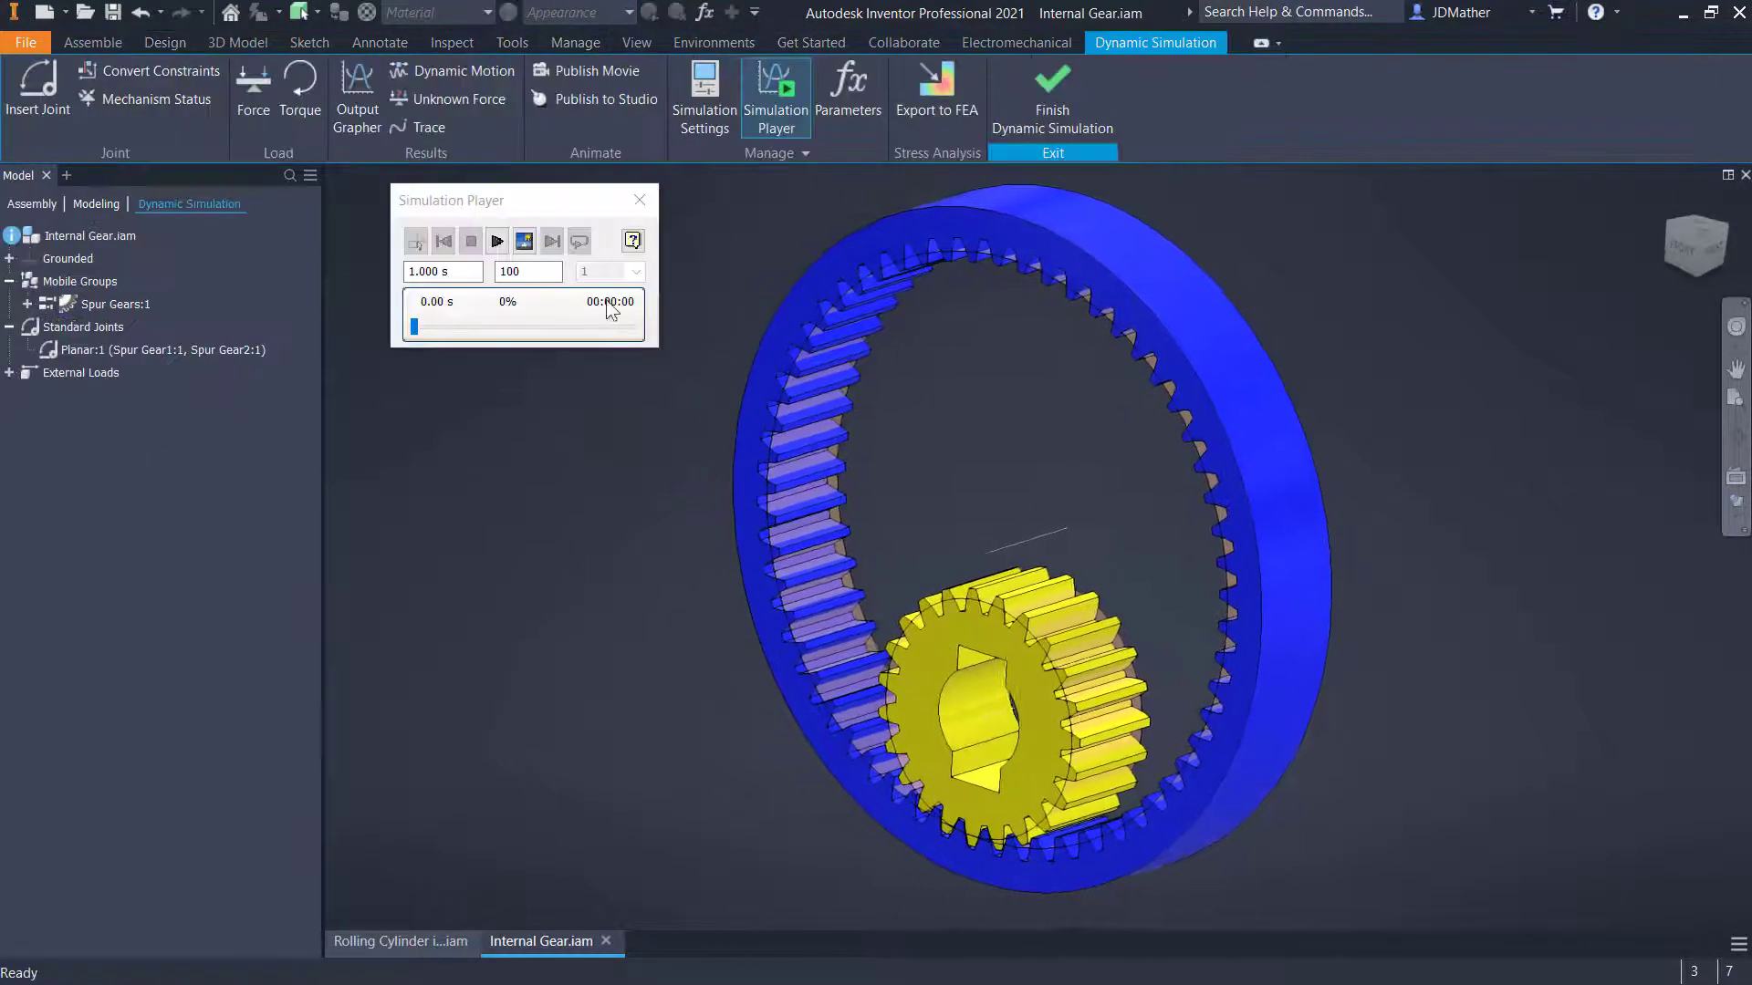
{"action": "left_click", "coordinate": [697, 108]}
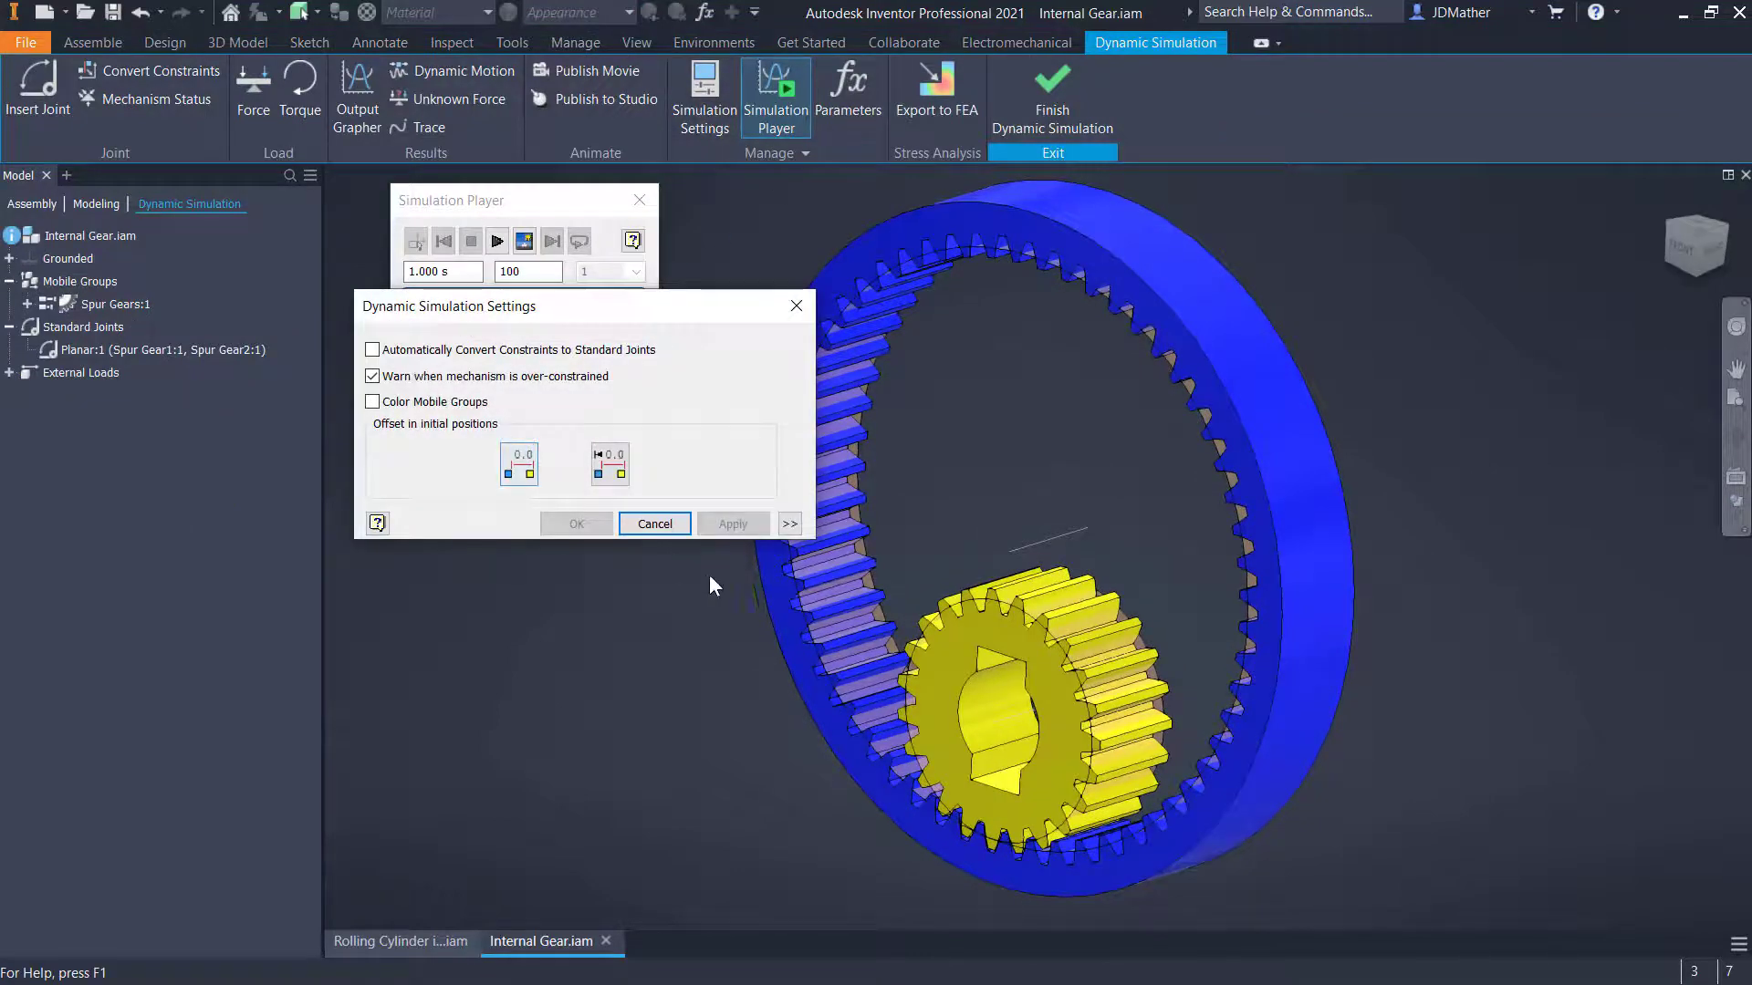
{"action": "left_click", "coordinate": [656, 524]}
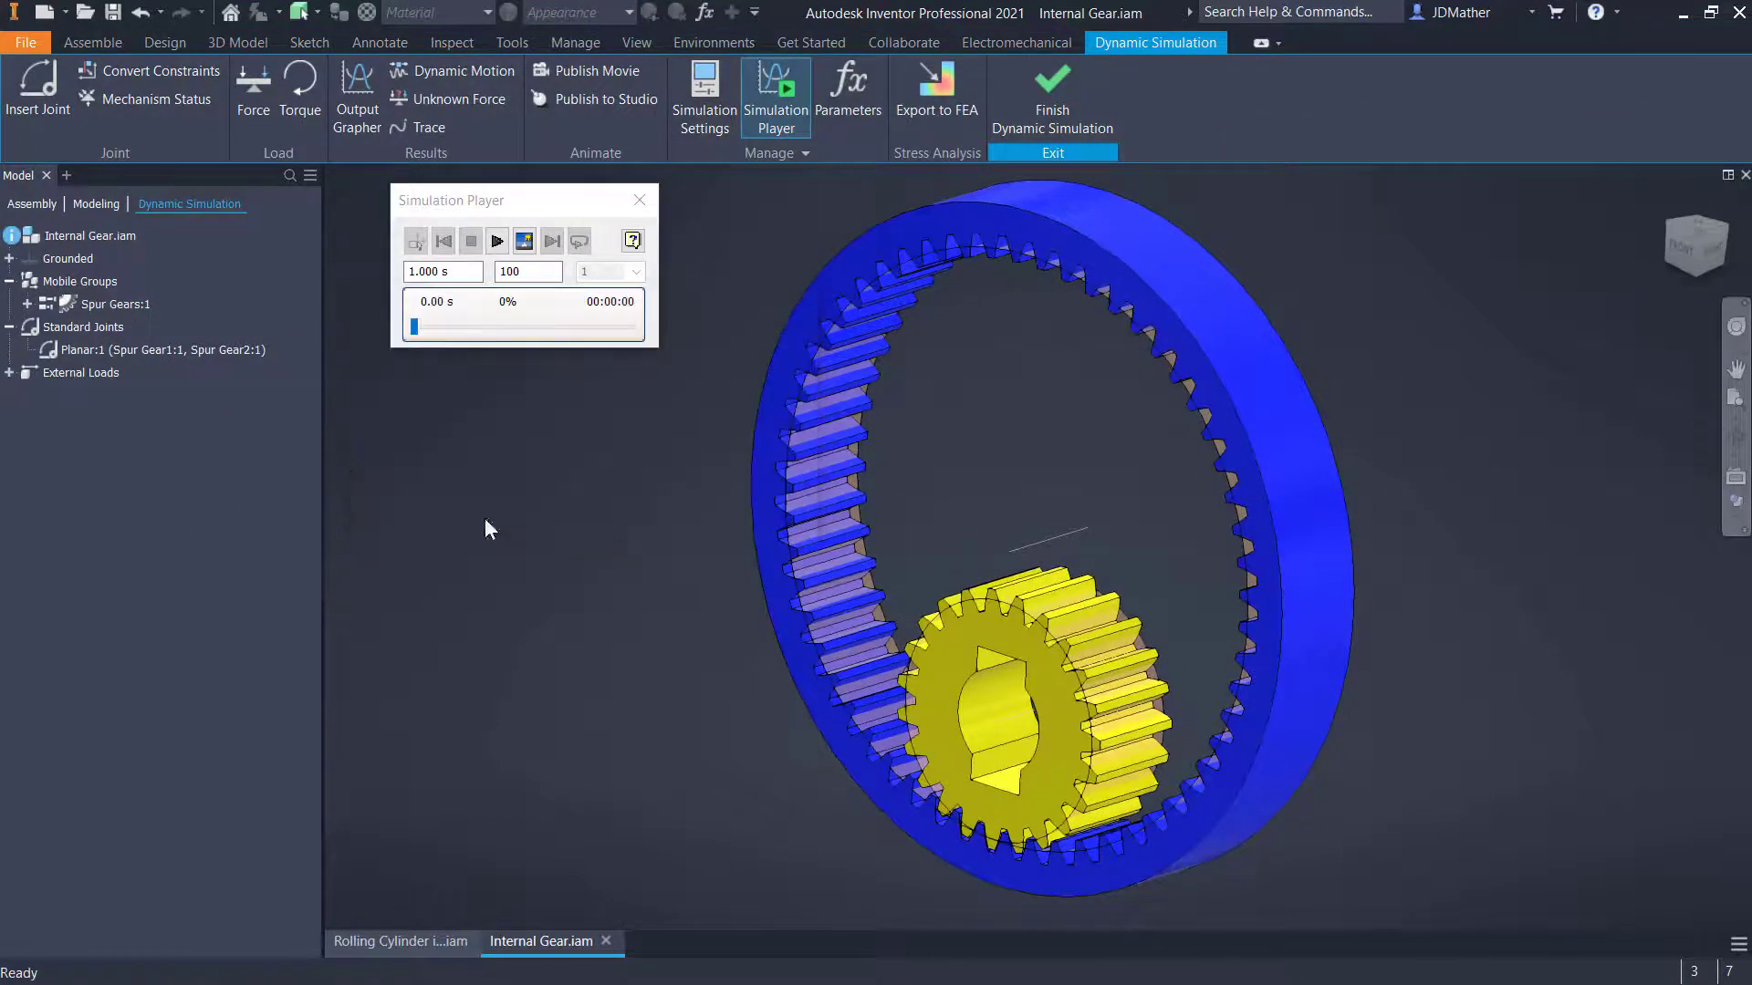
Examine the axes of the planar joint between the two spur gears from the side, and restore the home view
{"action": "left_click", "coordinate": [120, 349]}
{"action": "mouse_move", "coordinate": [923, 664]}
{"action": "middle_mouse_down", "text": "shift"}
{"action": "mouse_move", "coordinate": [938, 621]}
{"action": "mouse_move", "coordinate": [913, 680]}
{"action": "middle_mouse_up", "text": "shift"}
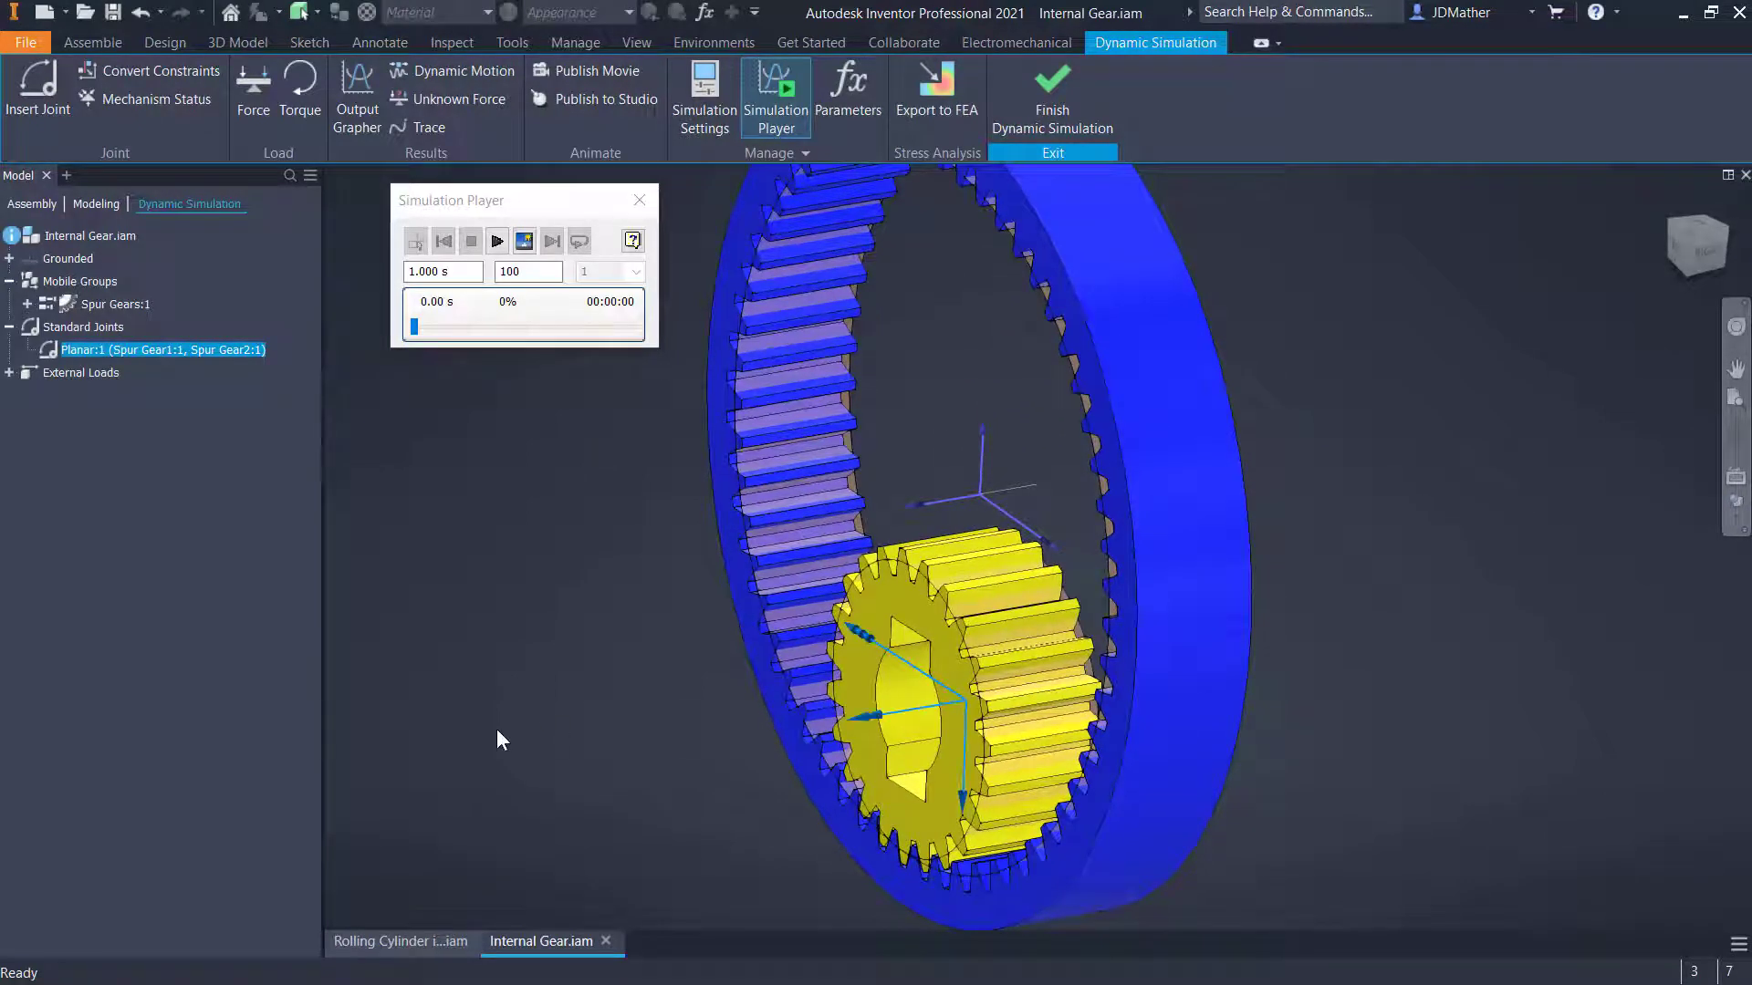
{"action": "middle_click_drag", "start_coordinate": [850, 732], "coordinate": [801, 693], "text": "shift"}
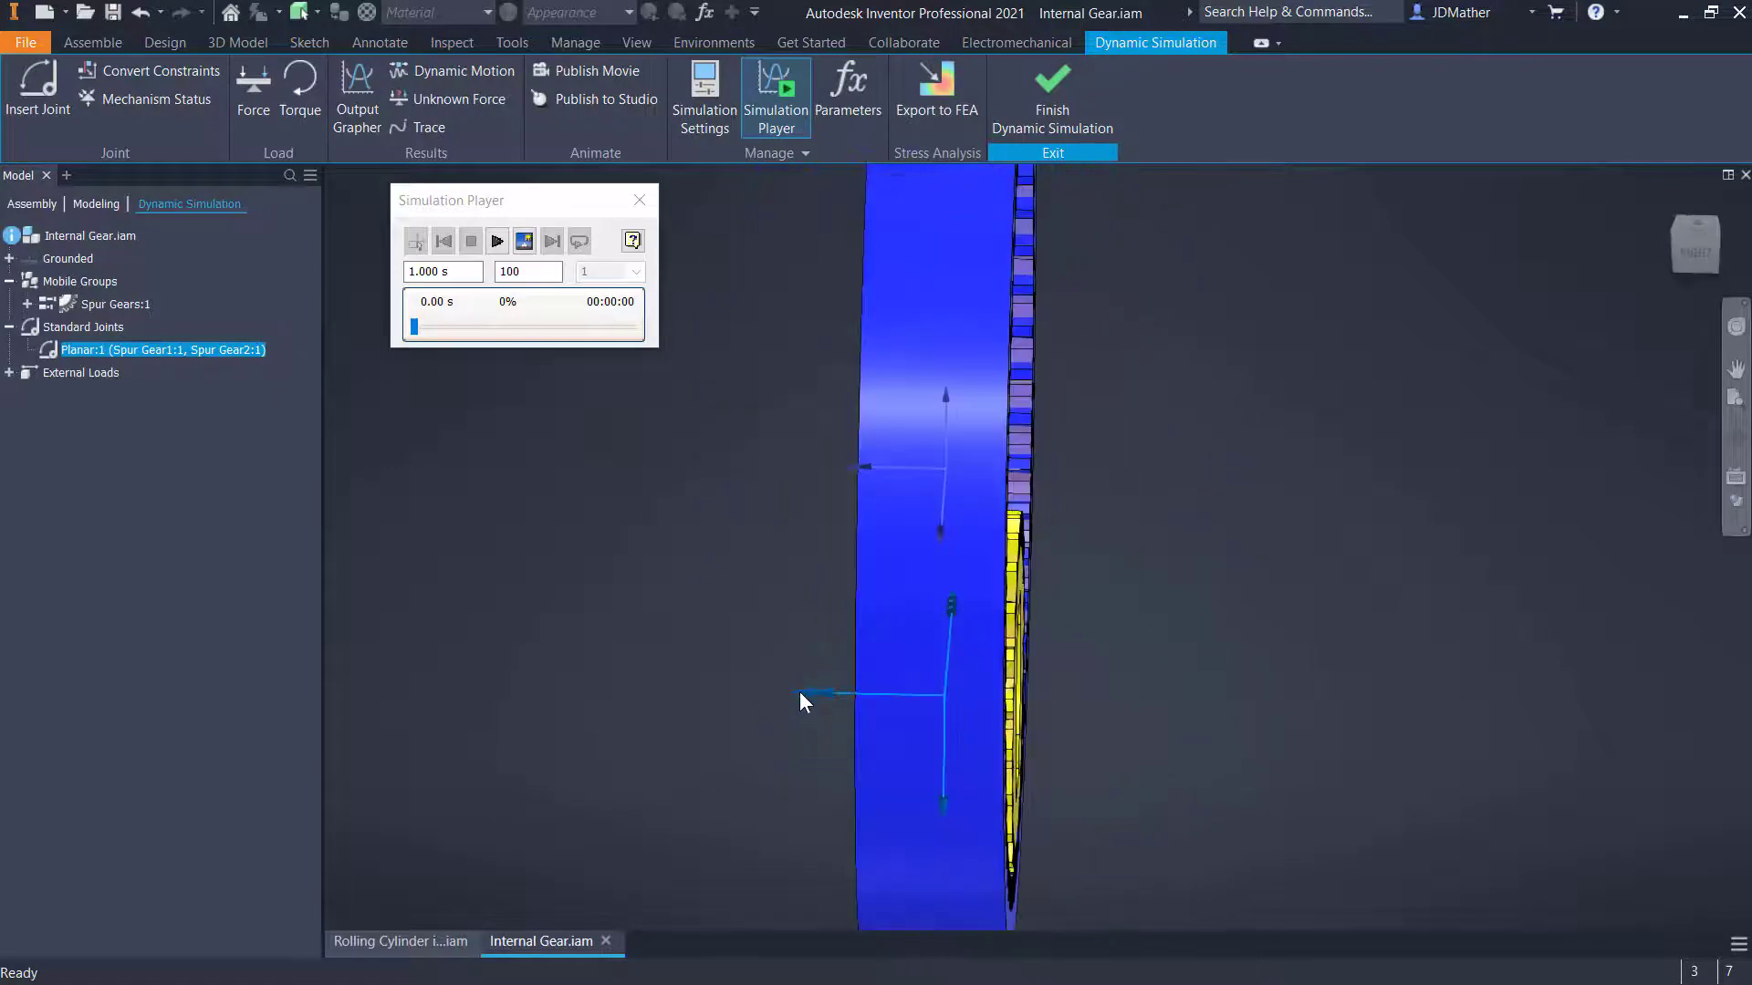
{"action": "left_click", "coordinate": [726, 650]}
{"action": "key", "text": "F6"}
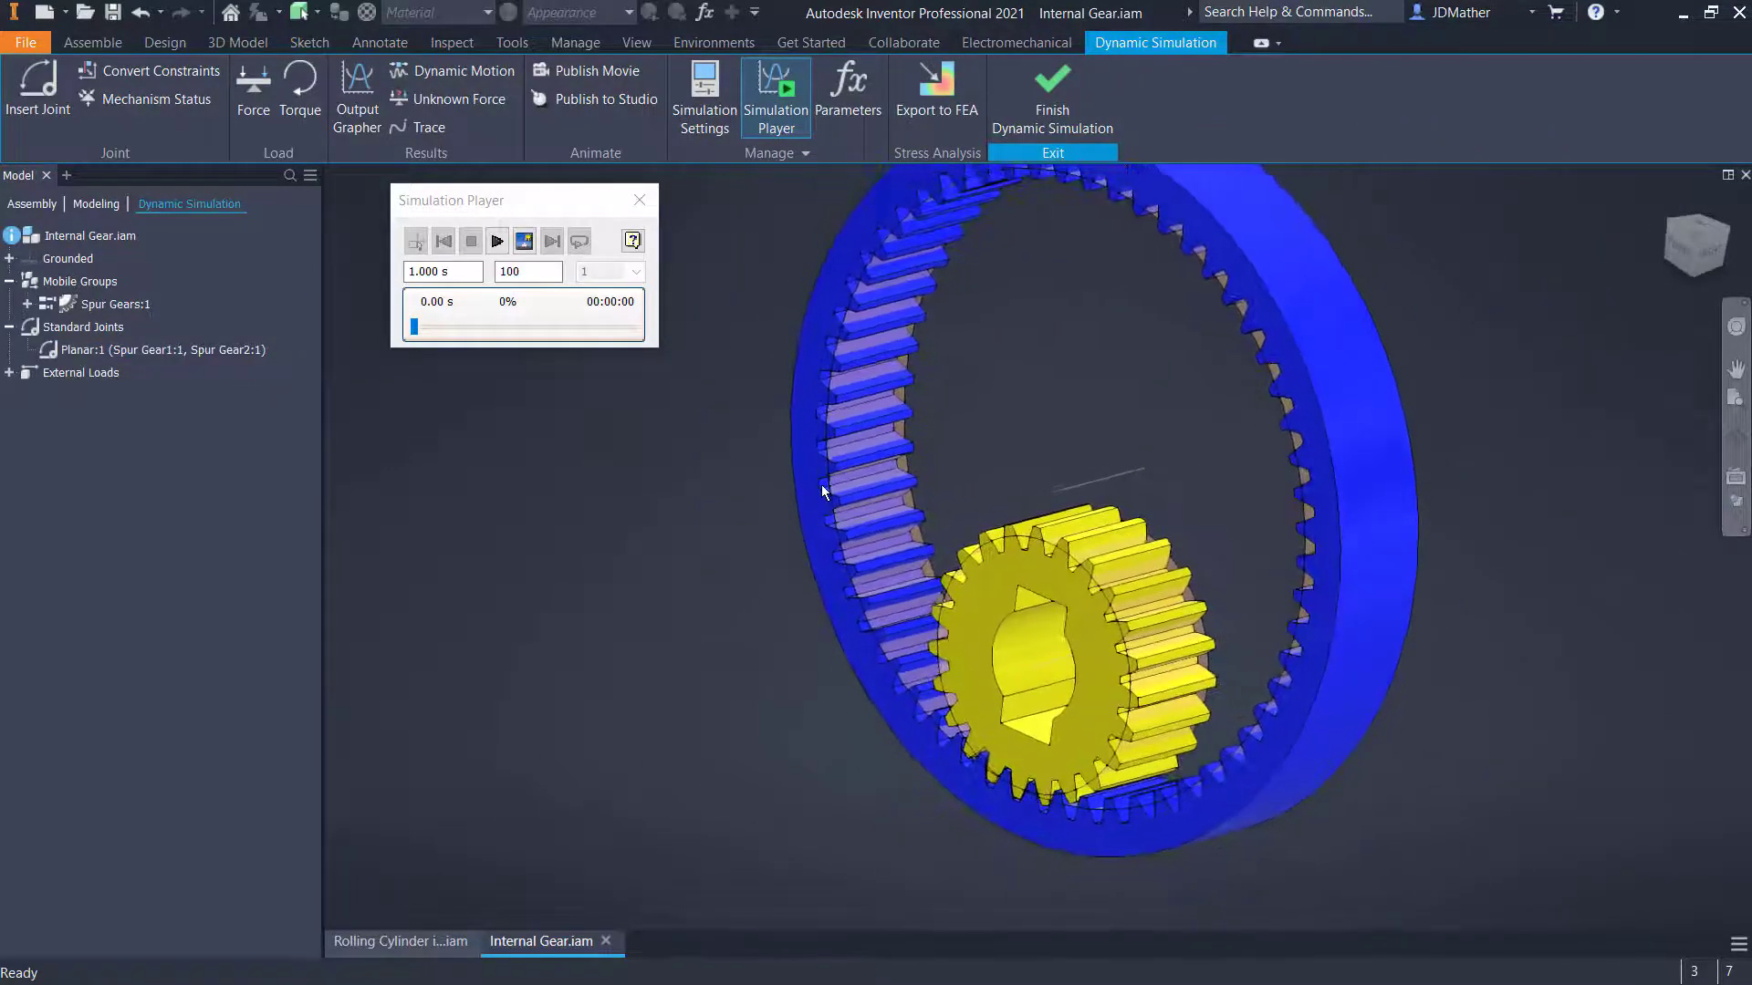
Expand the grounded group and its Spur Gears subassembly to examine which components and constraints it contains
{"action": "left_click", "coordinate": [10, 259]}
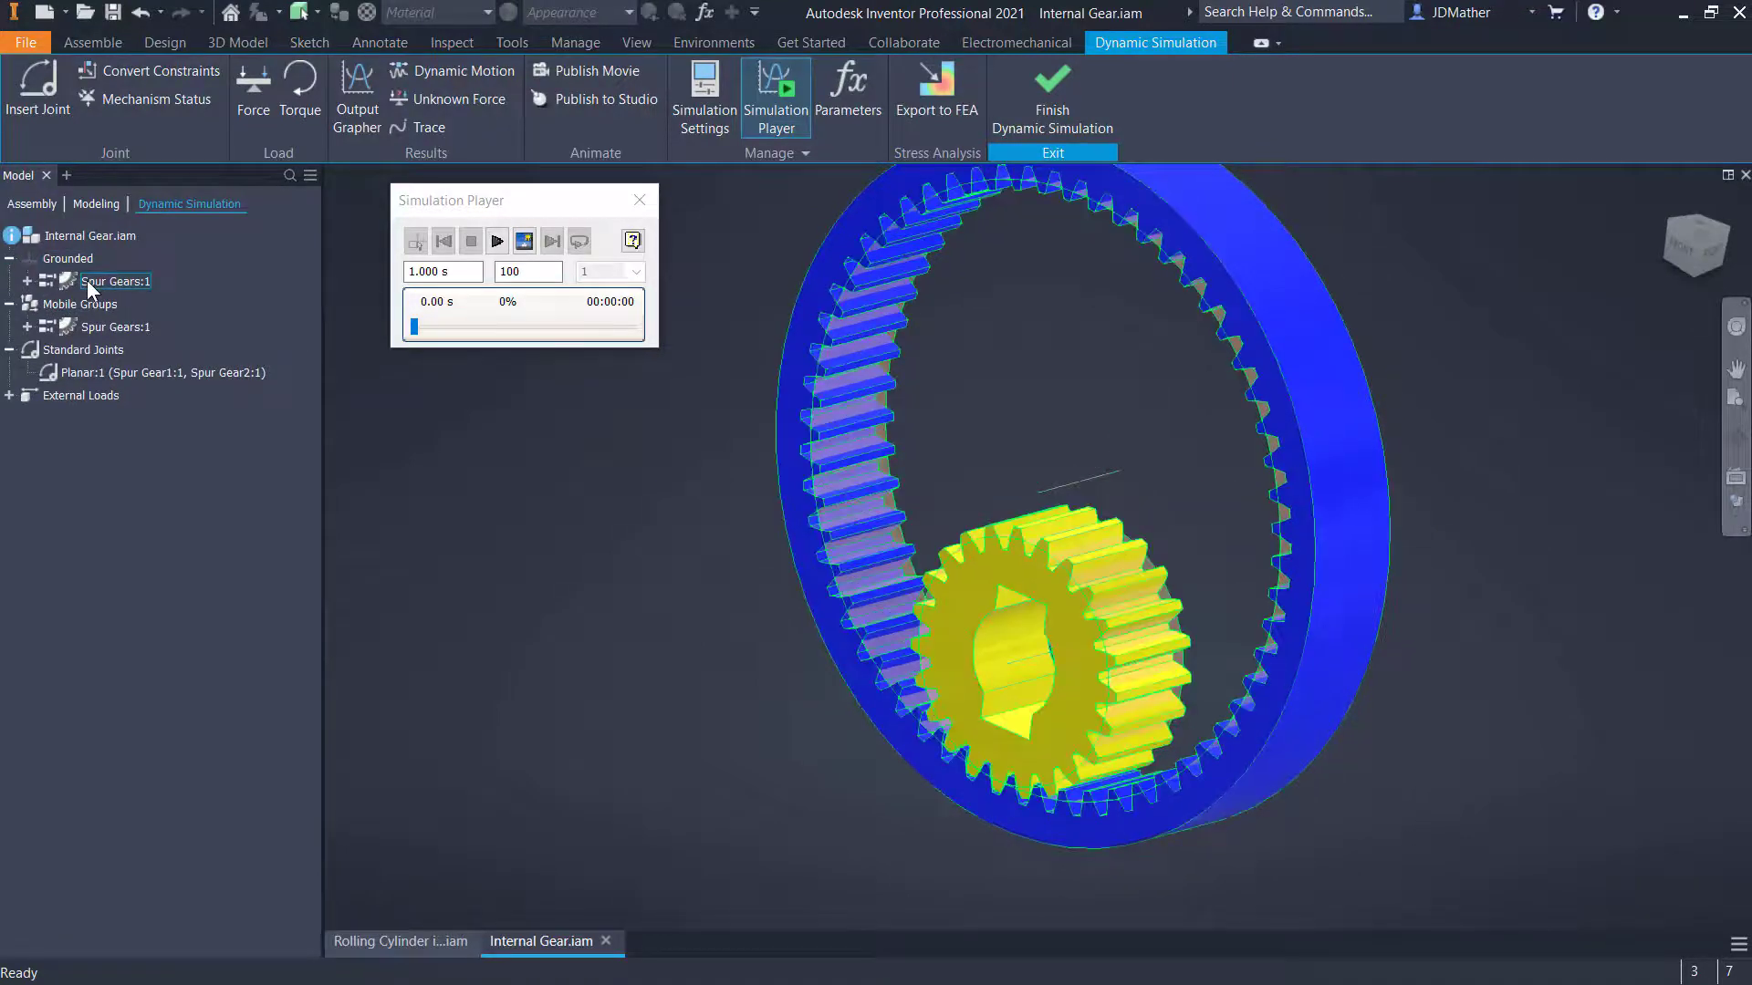
{"action": "left_click", "coordinate": [87, 282]}
{"action": "left_click", "coordinate": [28, 281]}
{"action": "scroll", "coordinate": [756, 273], "scroll_direction": "down", "scroll_amount": 1}
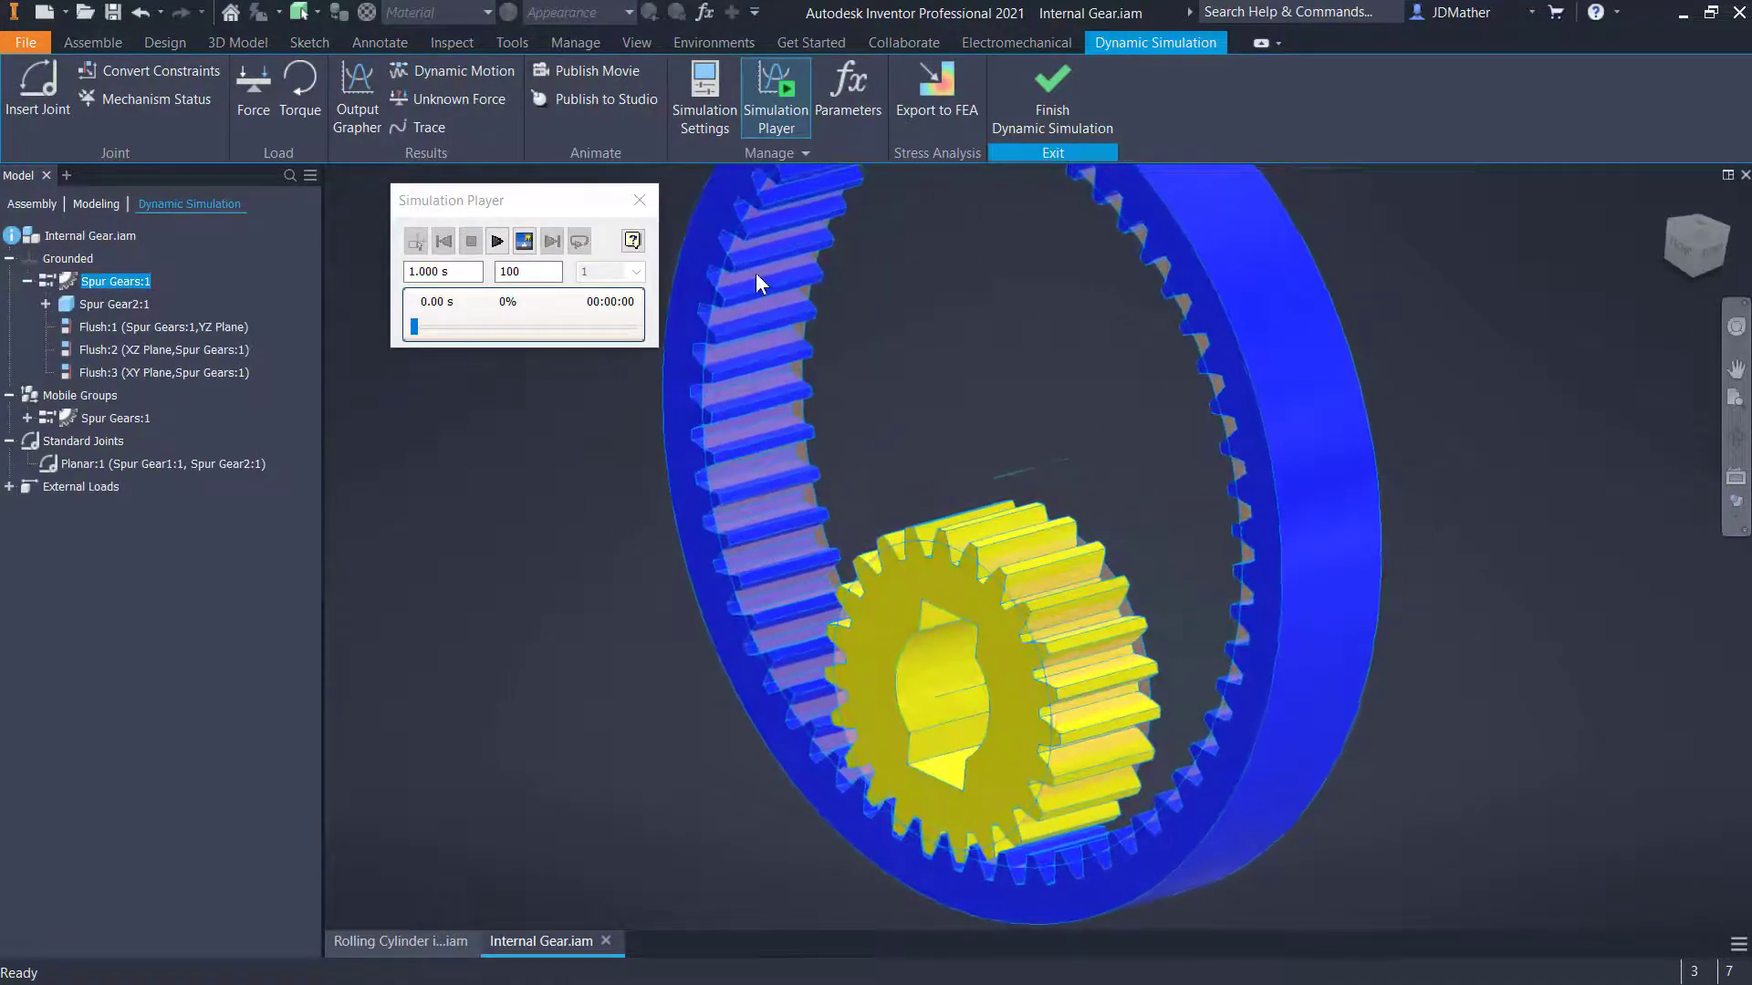
{"action": "scroll", "coordinate": [748, 265], "scroll_direction": "up", "scroll_amount": 3}
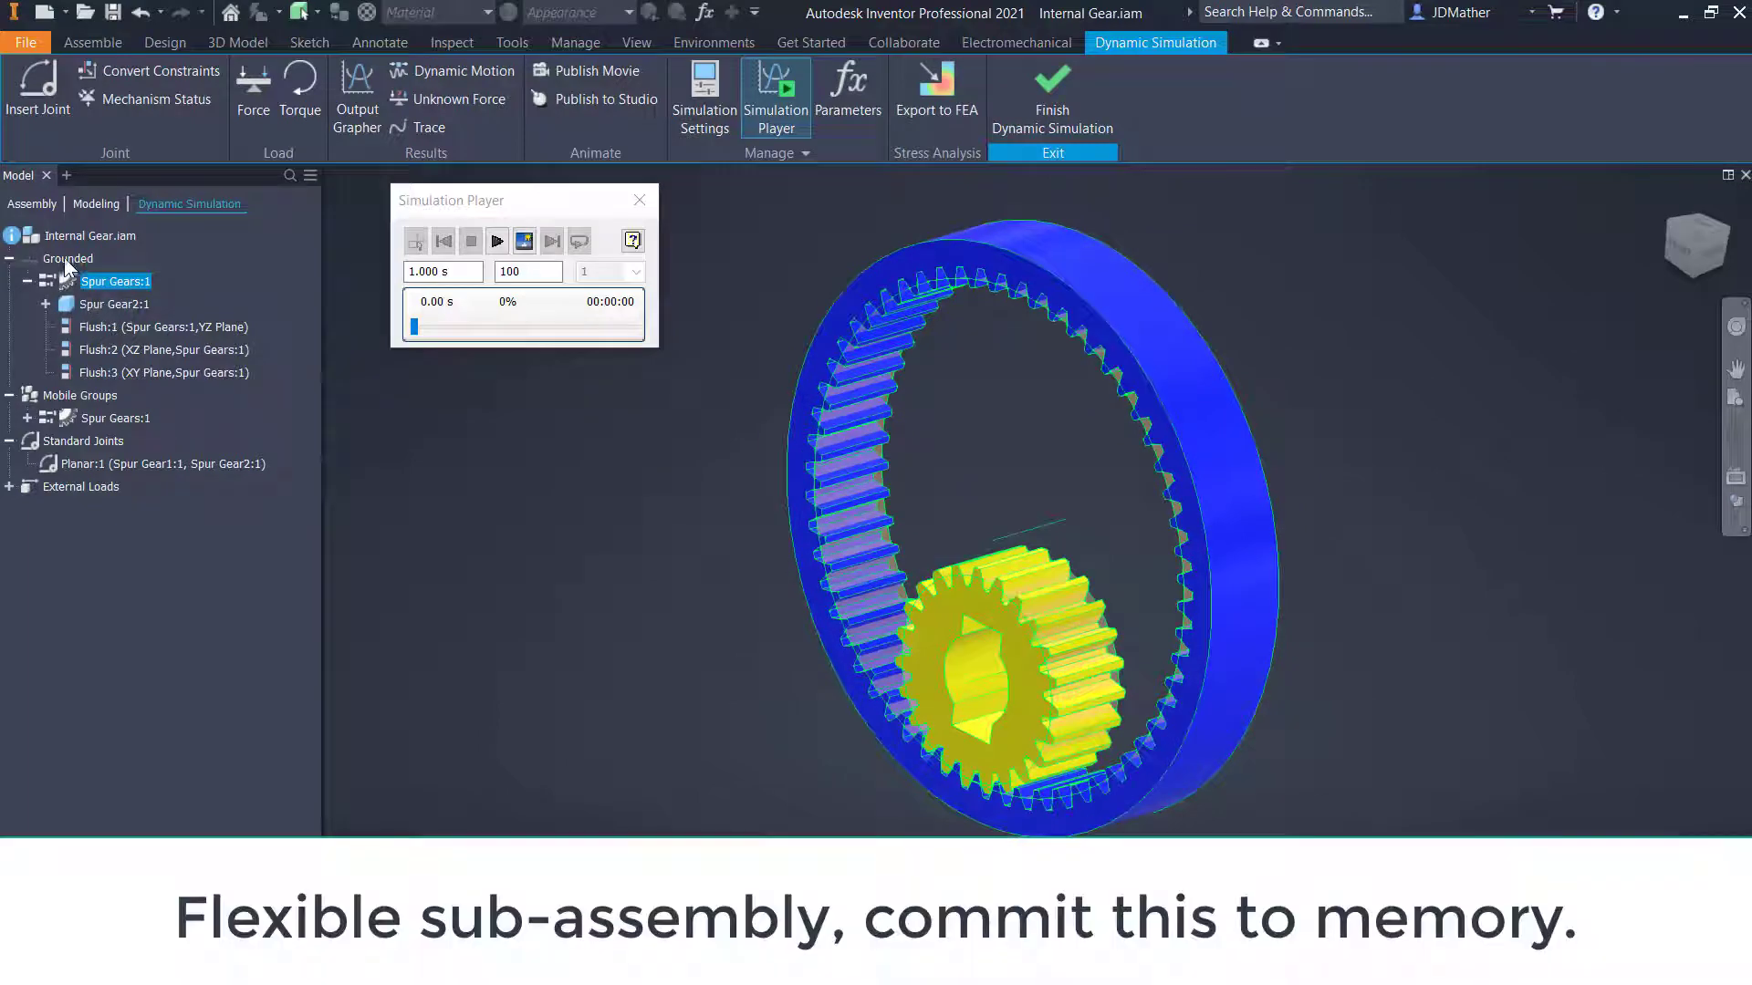
Check the Flexible setting of the Spur Gears subassembly in the assembly structure
{"action": "left_click", "coordinate": [38, 204]}
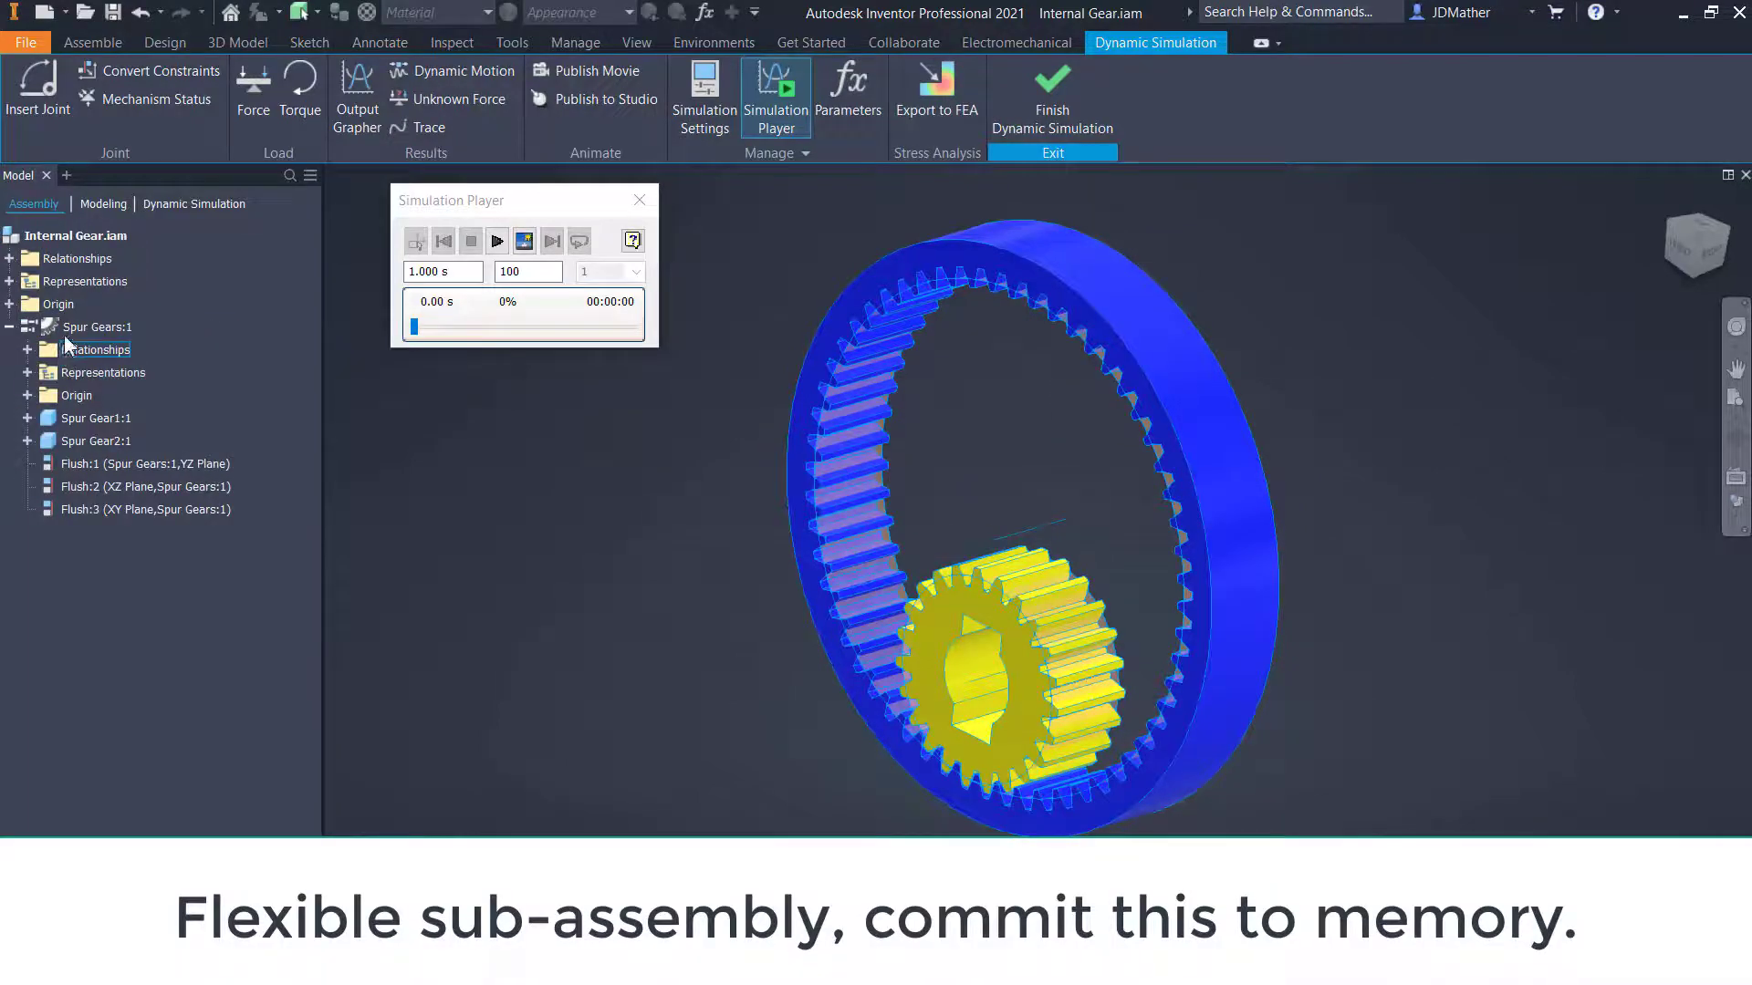
{"action": "right_click", "coordinate": [71, 326]}
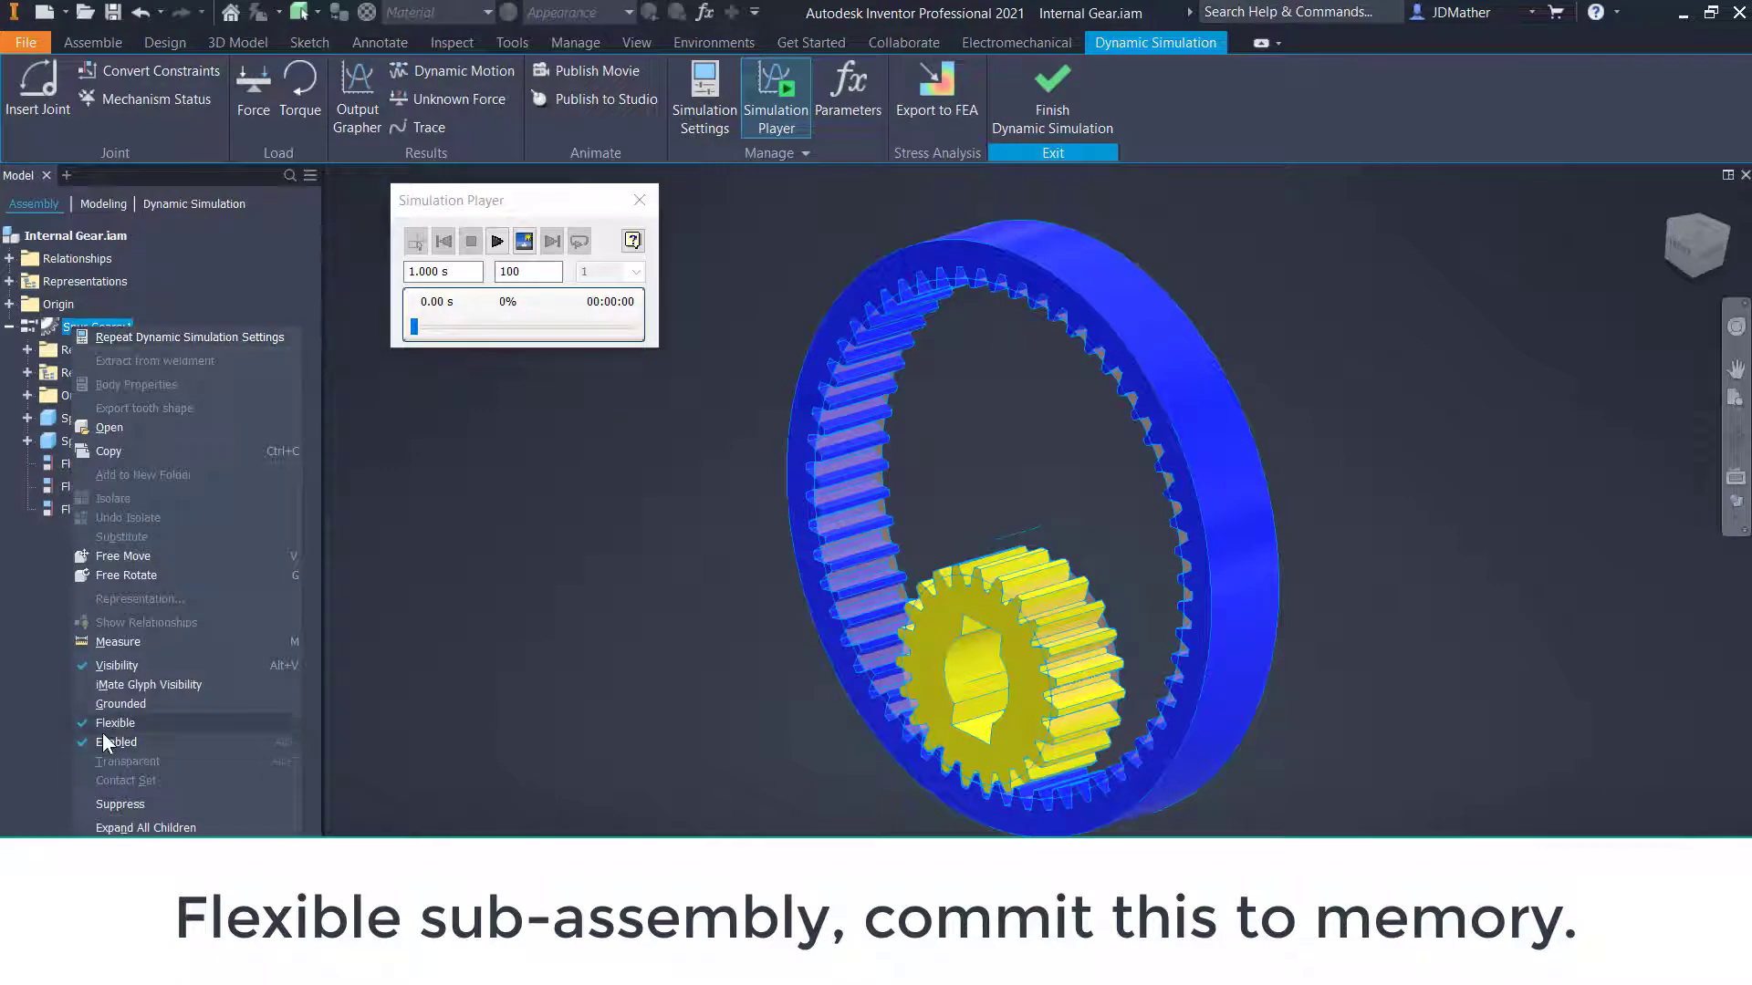
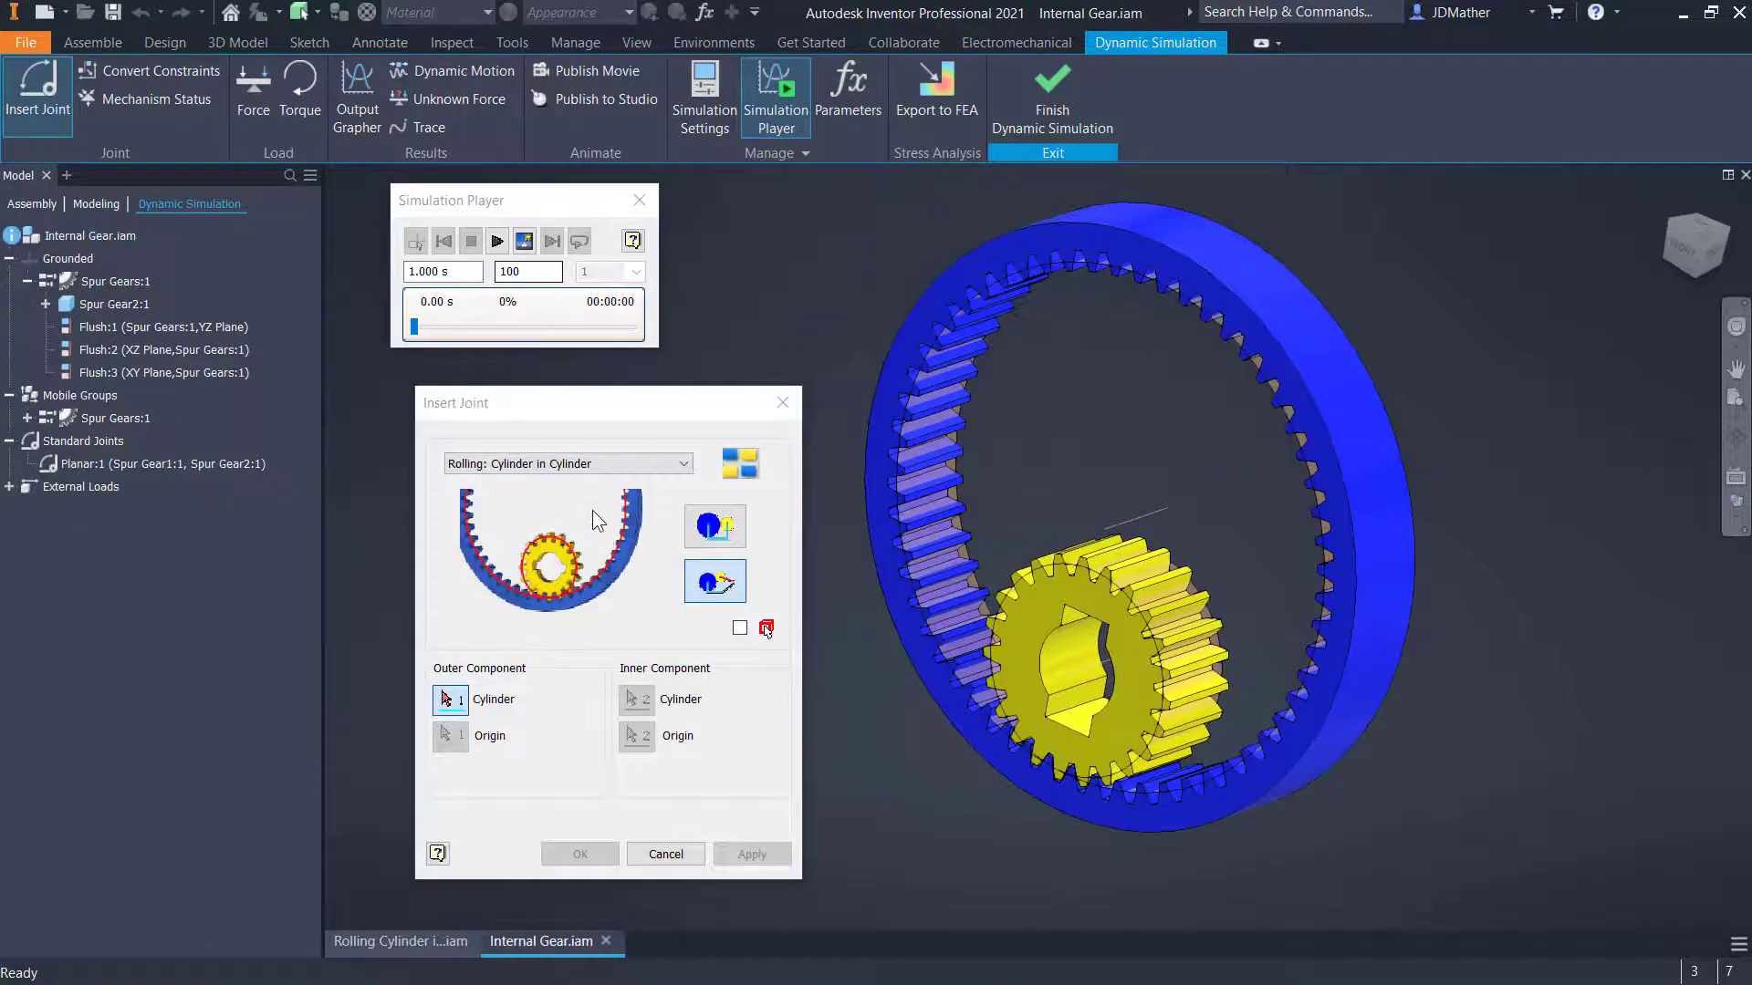
Insert a Rolling: Cylinder in Cylinder joint using the blue ring gear's pitch circle as outer cylinder and the yellow gear's as inner cylinder
{"action": "left_click", "coordinate": [594, 514]}
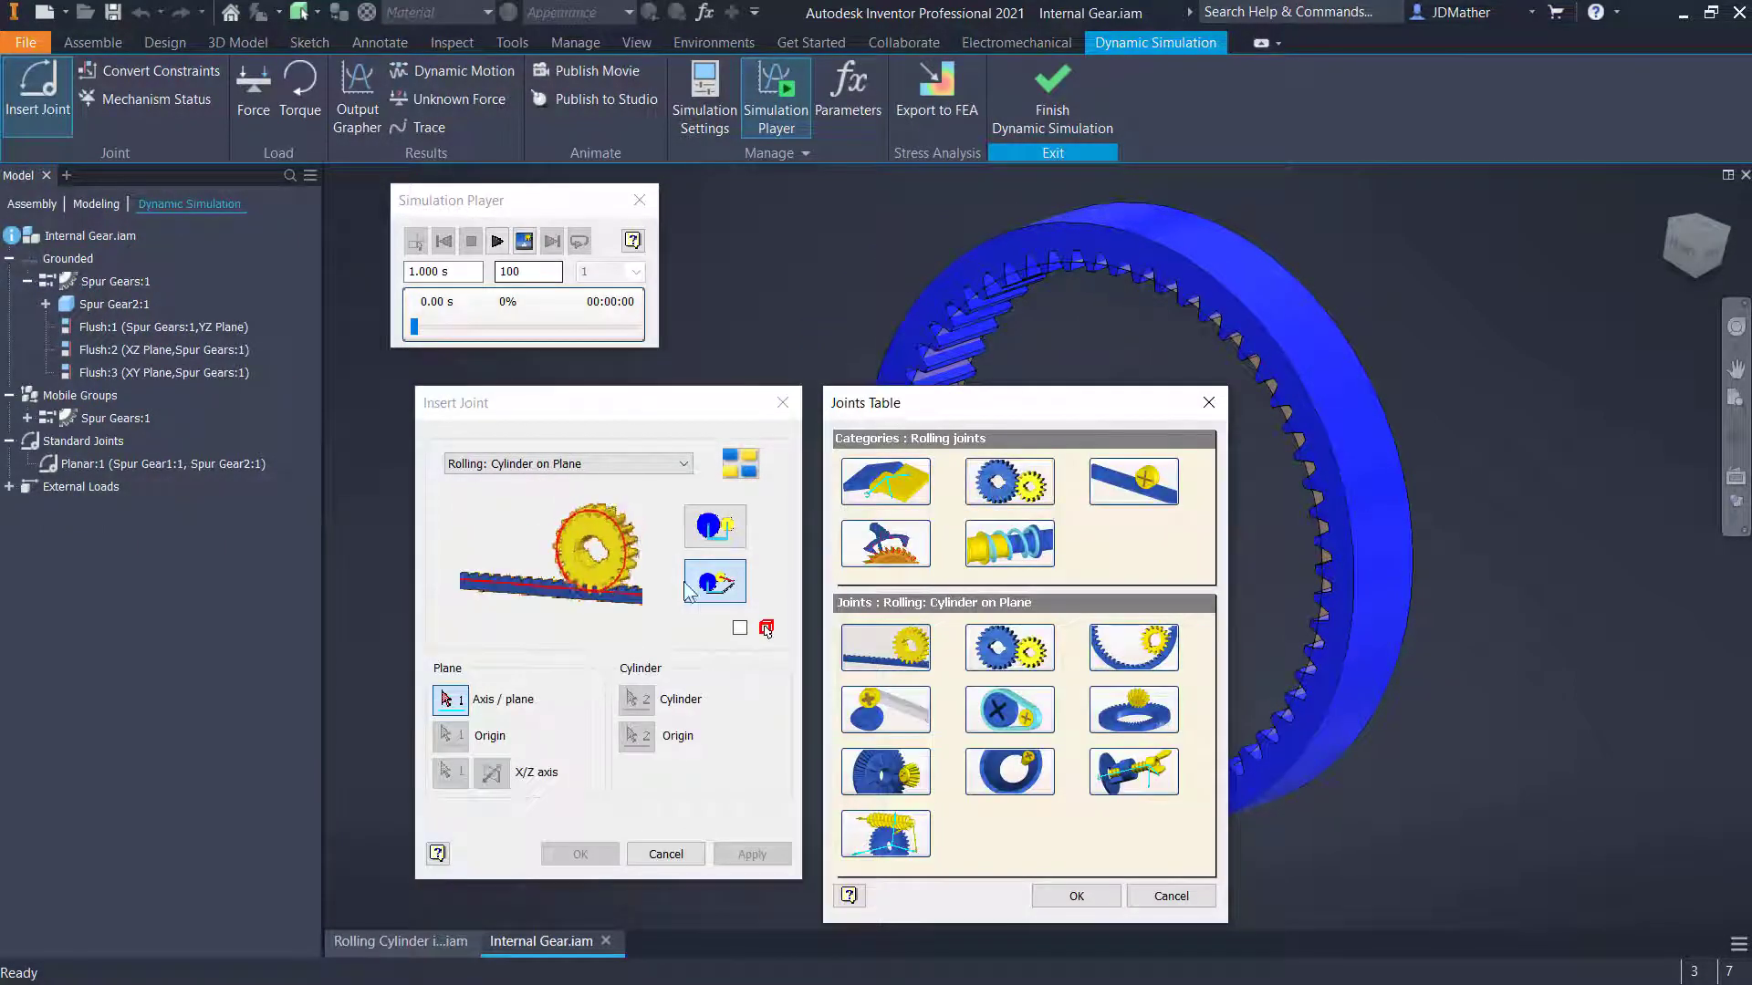
{"action": "left_click", "coordinate": [1110, 652]}
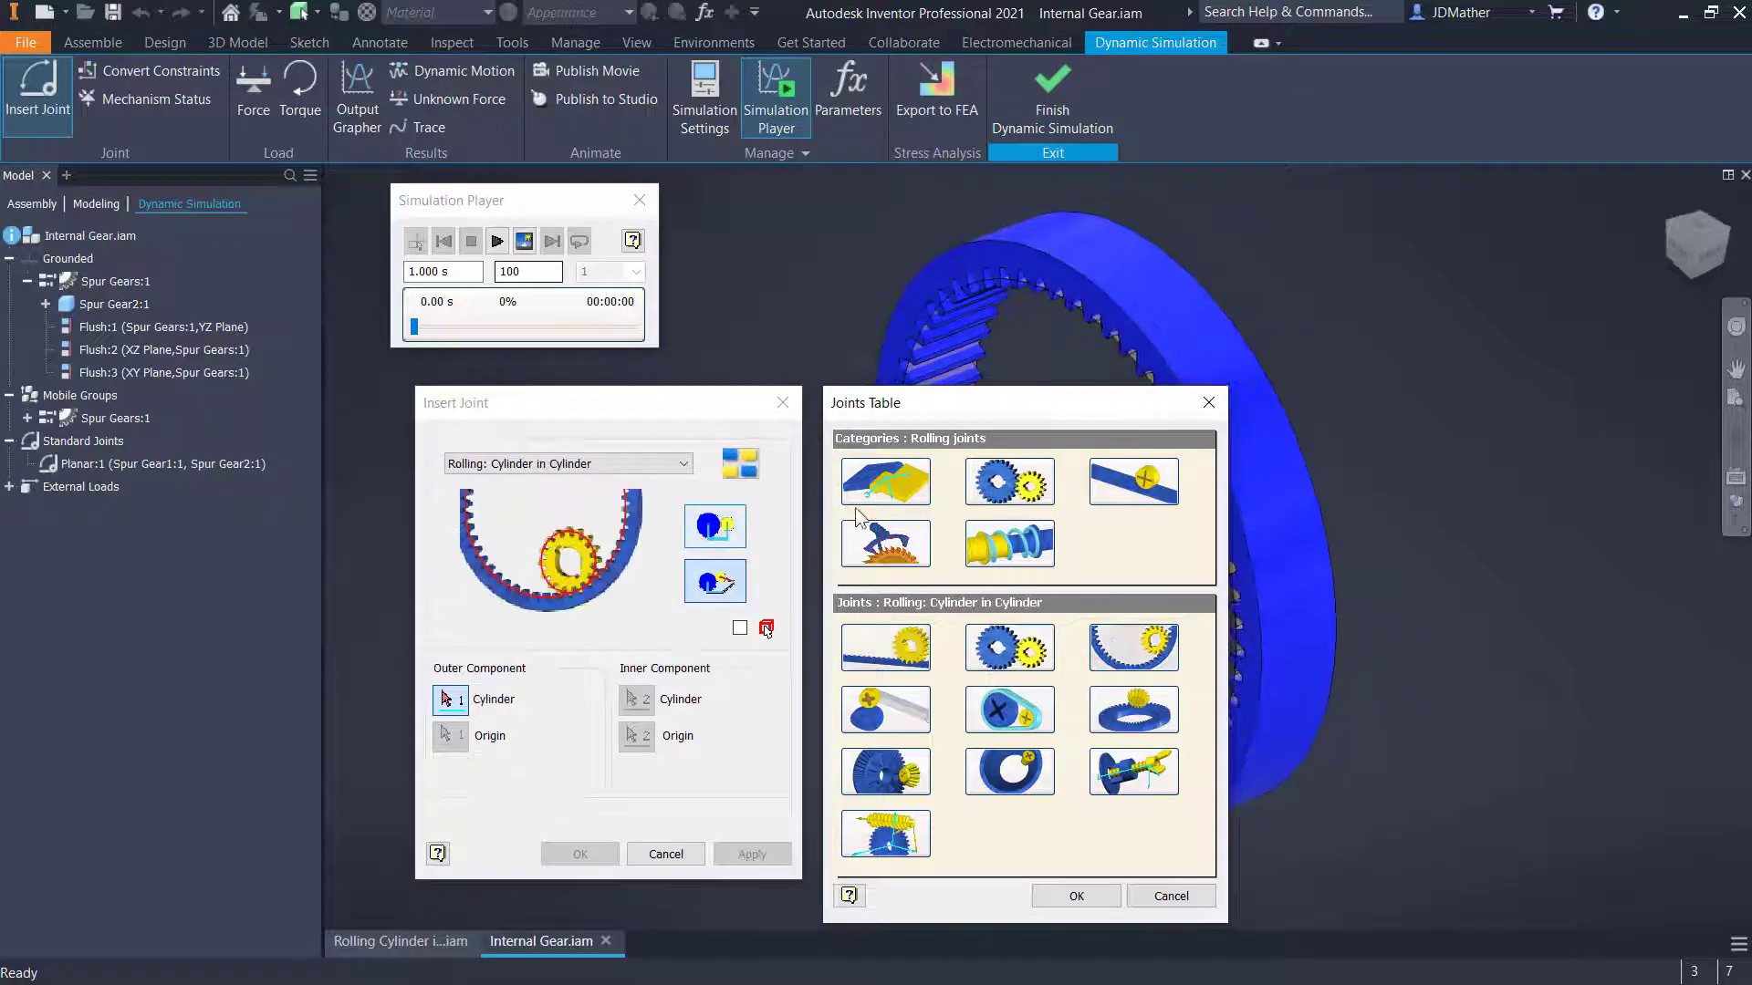
{"action": "left_click", "coordinate": [1077, 896]}
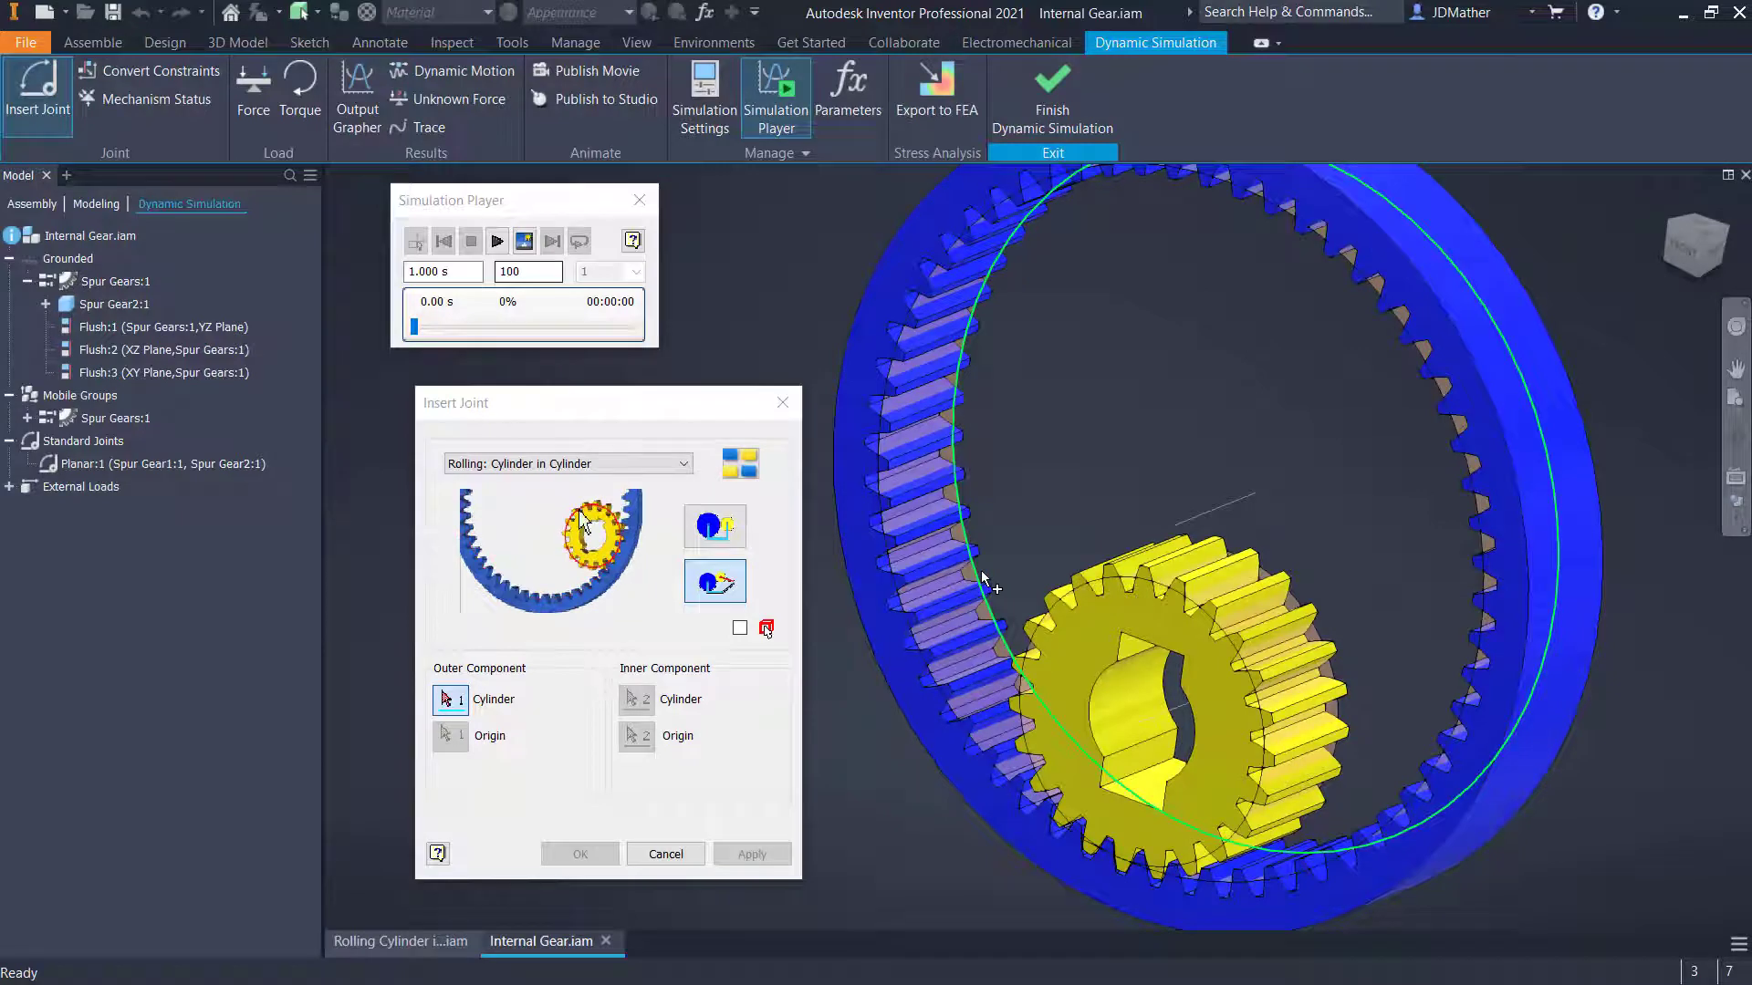
{"action": "left_click", "coordinate": [983, 581]}
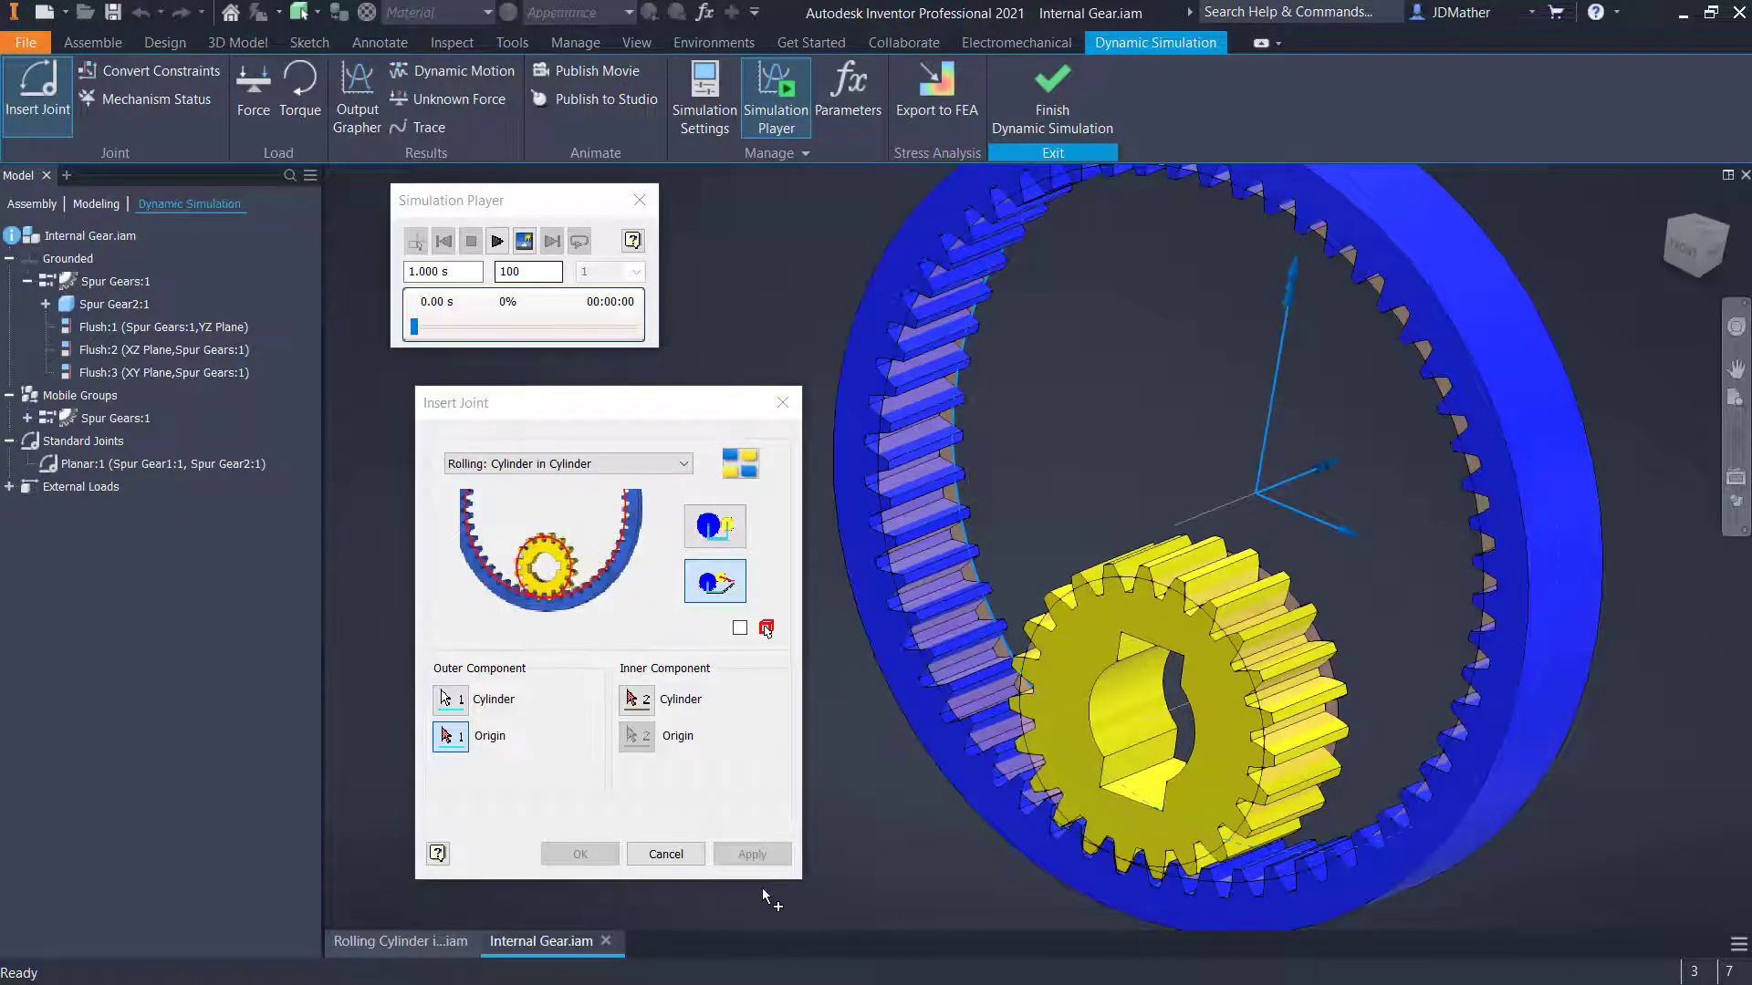
{"action": "left_click", "coordinate": [639, 699]}
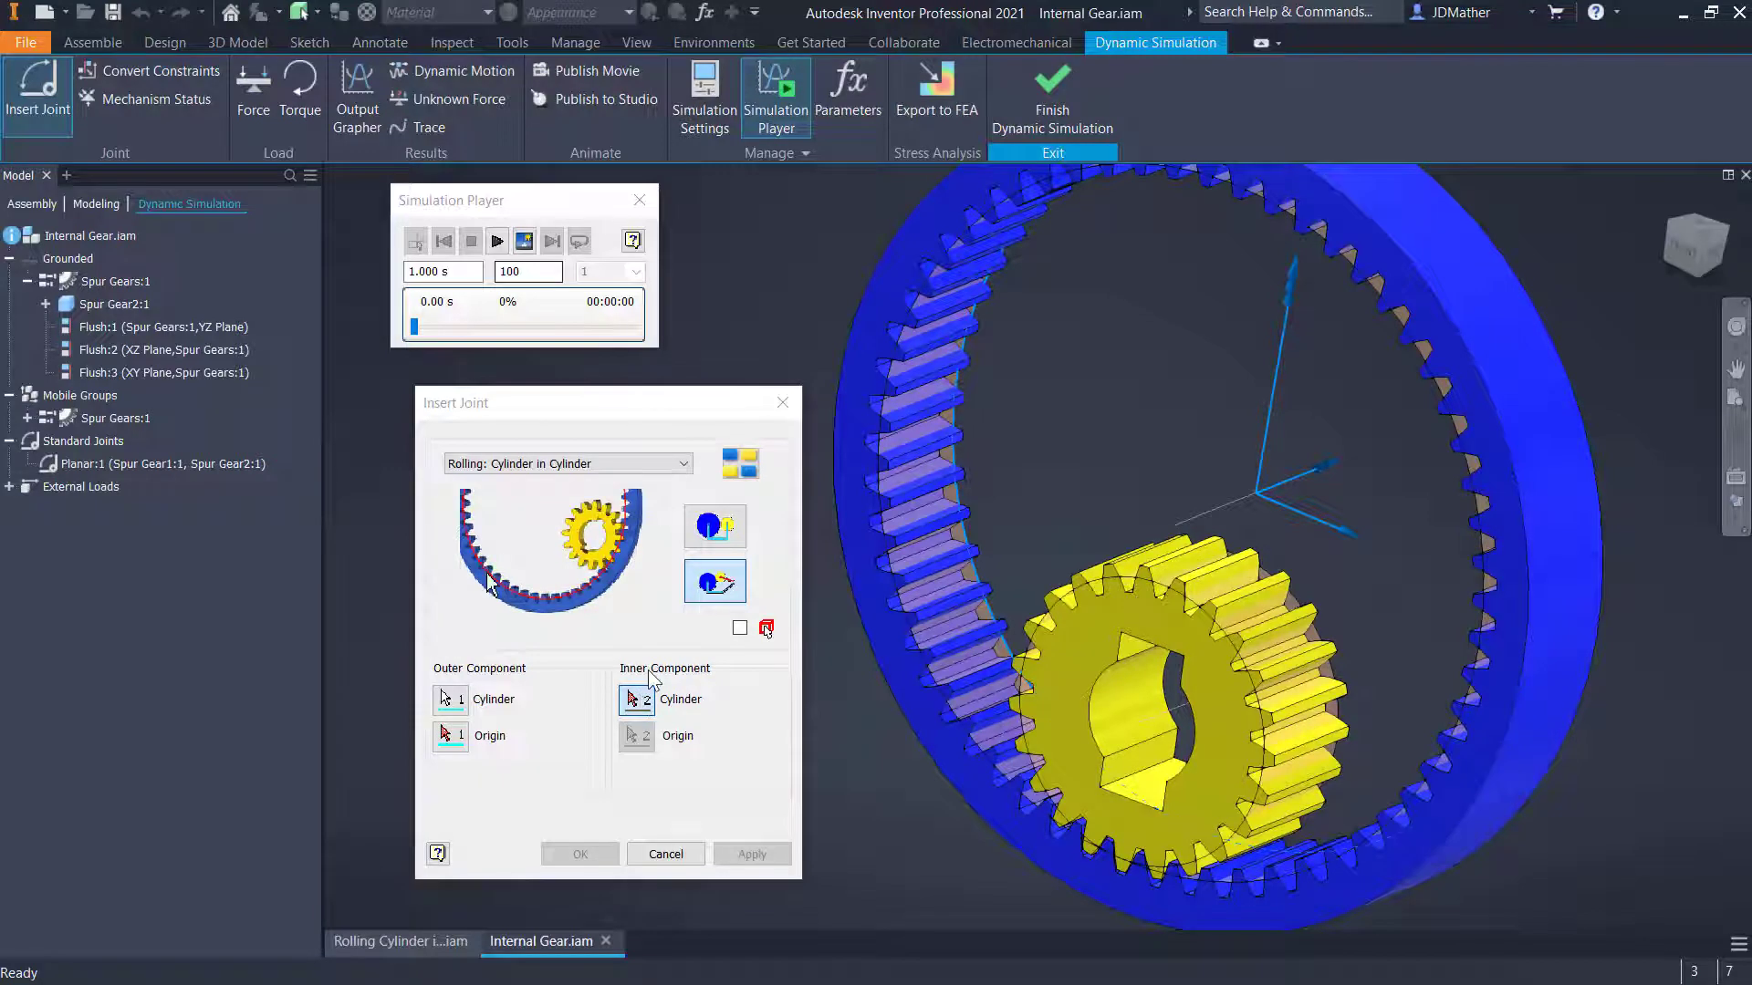
{"action": "left_click", "coordinate": [1305, 610]}
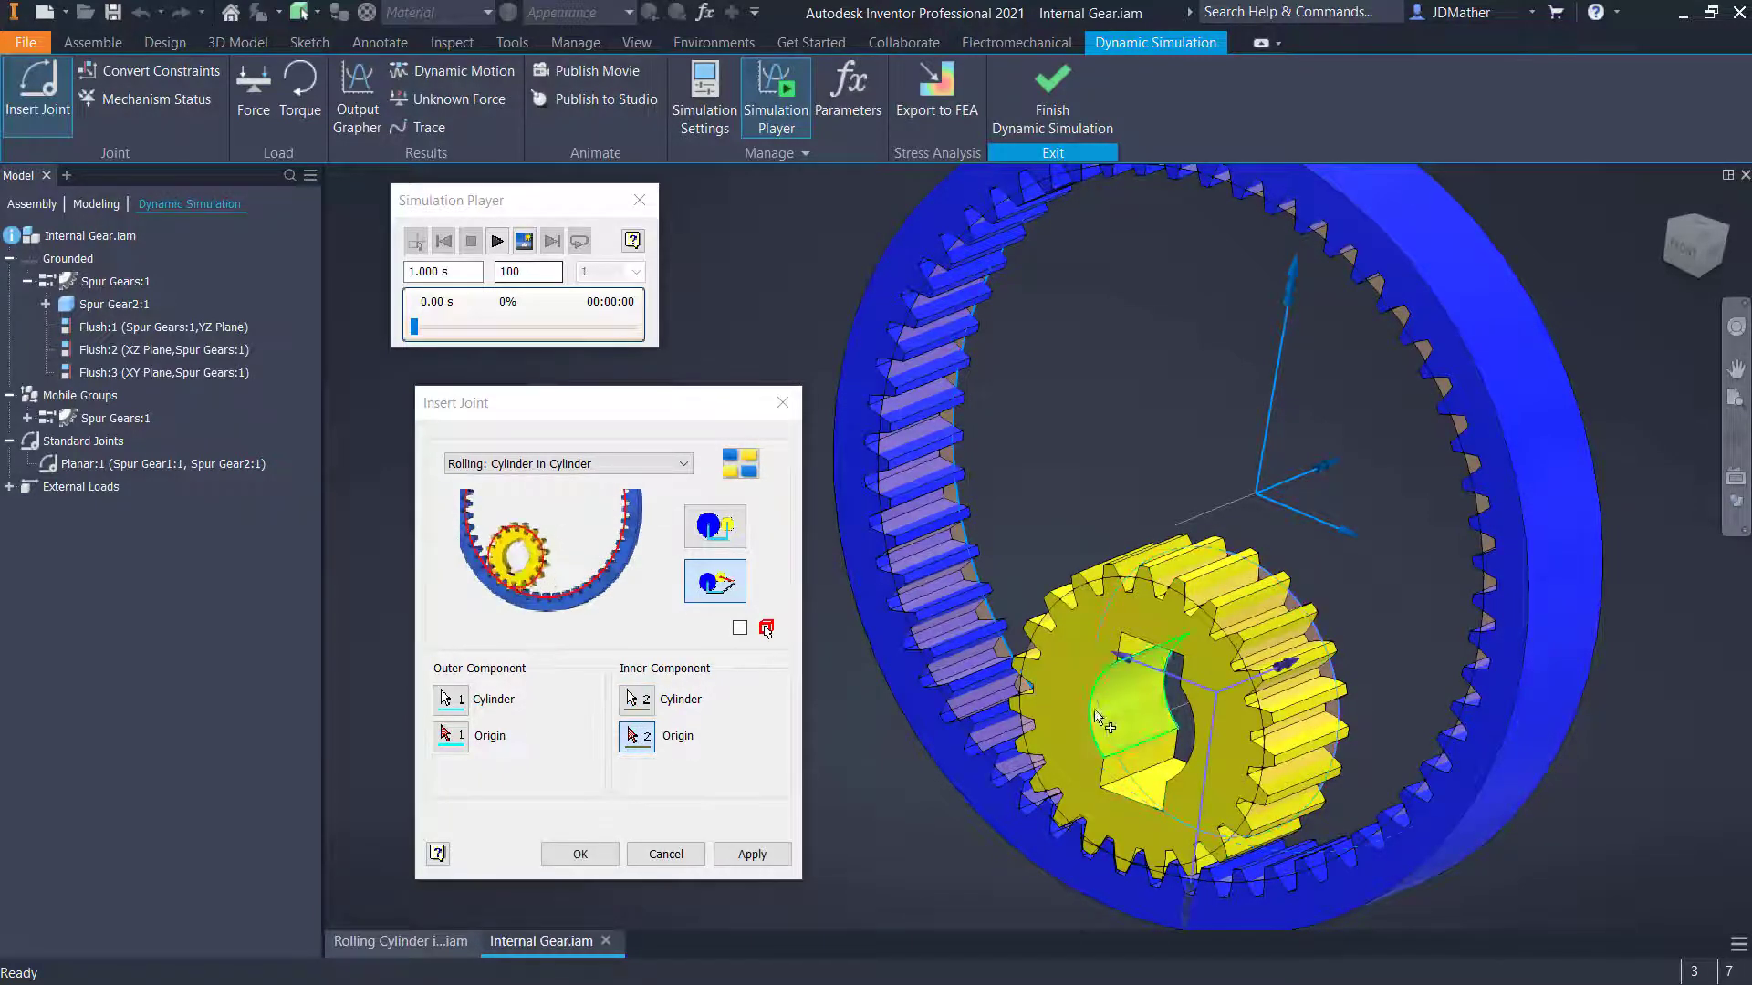
{"action": "left_click", "coordinate": [581, 855]}
Move the yellow spur gear along the inside of the ring gear to test its rolling motion
{"action": "mouse_move", "coordinate": [1059, 691]}
{"action": "left_mouse_down"}
{"action": "mouse_move", "coordinate": [1022, 675]}
{"action": "mouse_move", "coordinate": [1022, 155]}
{"action": "mouse_move", "coordinate": [1131, 164]}
{"action": "mouse_move", "coordinate": [1415, 392]}
{"action": "mouse_move", "coordinate": [1424, 638]}
{"action": "mouse_move", "coordinate": [1328, 784]}
{"action": "mouse_move", "coordinate": [1224, 852]}
{"action": "mouse_move", "coordinate": [1131, 836]}
{"action": "mouse_move", "coordinate": [1054, 681]}
{"action": "left_mouse_up"}
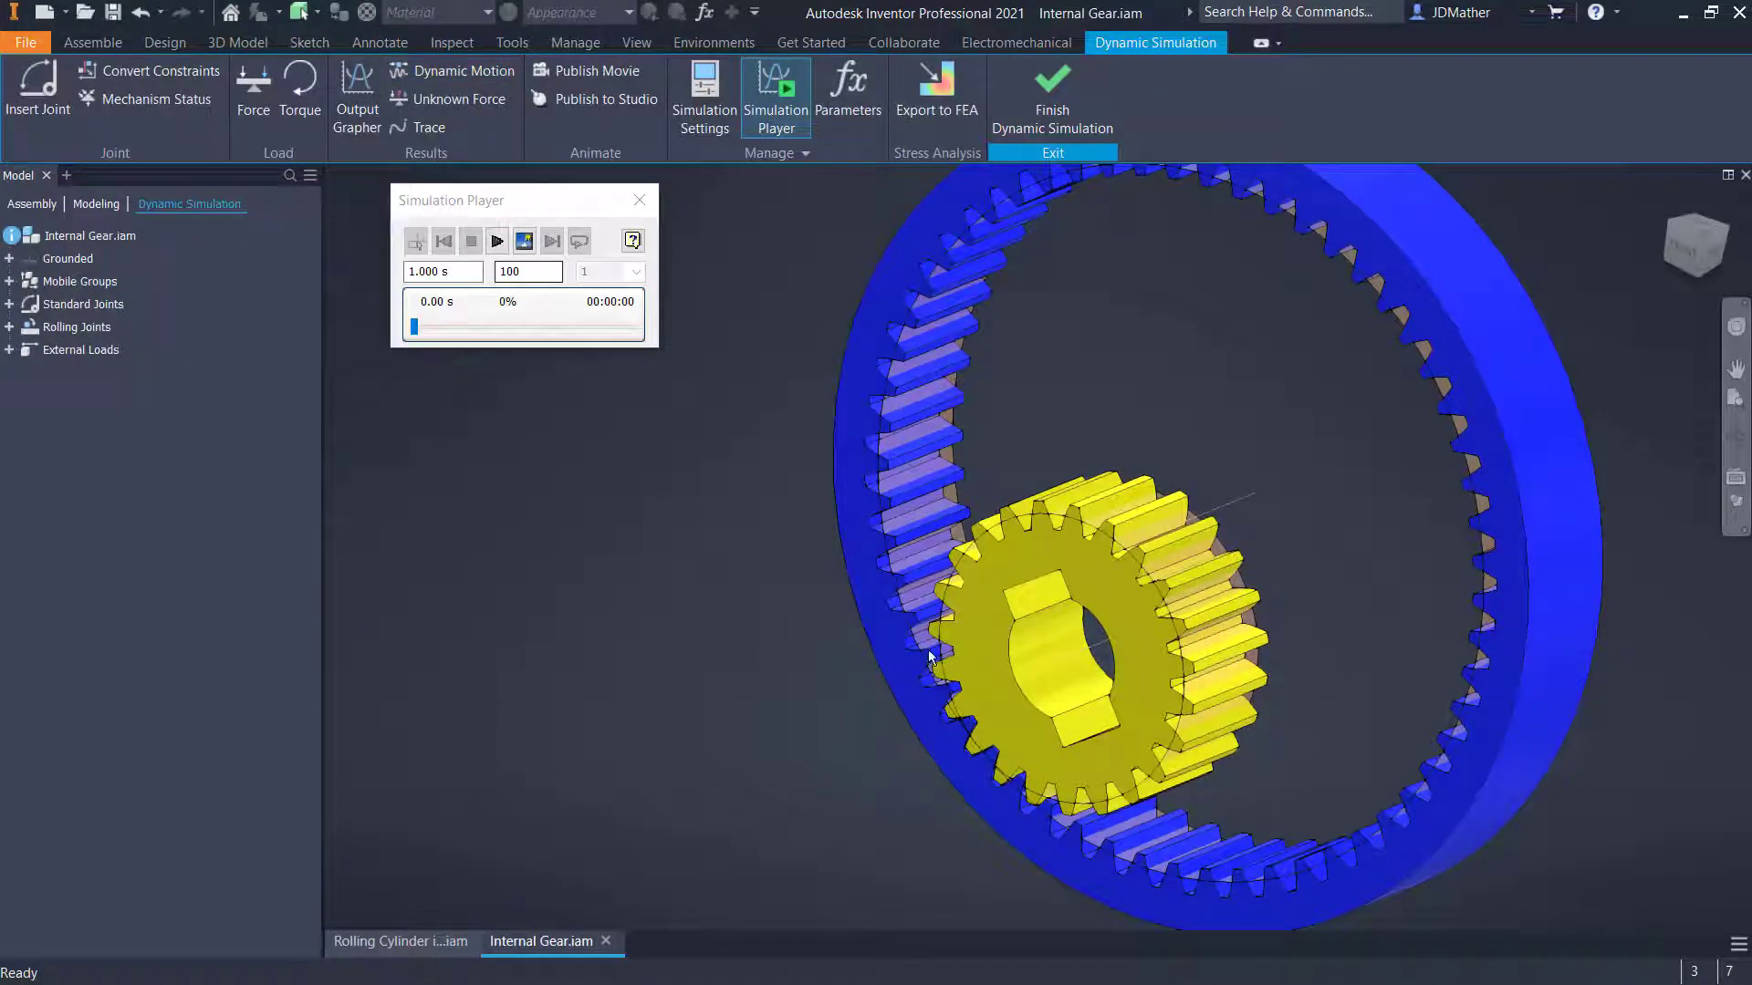
{"action": "left_click_drag", "start_coordinate": [971, 657], "coordinate": [1525, 770]}
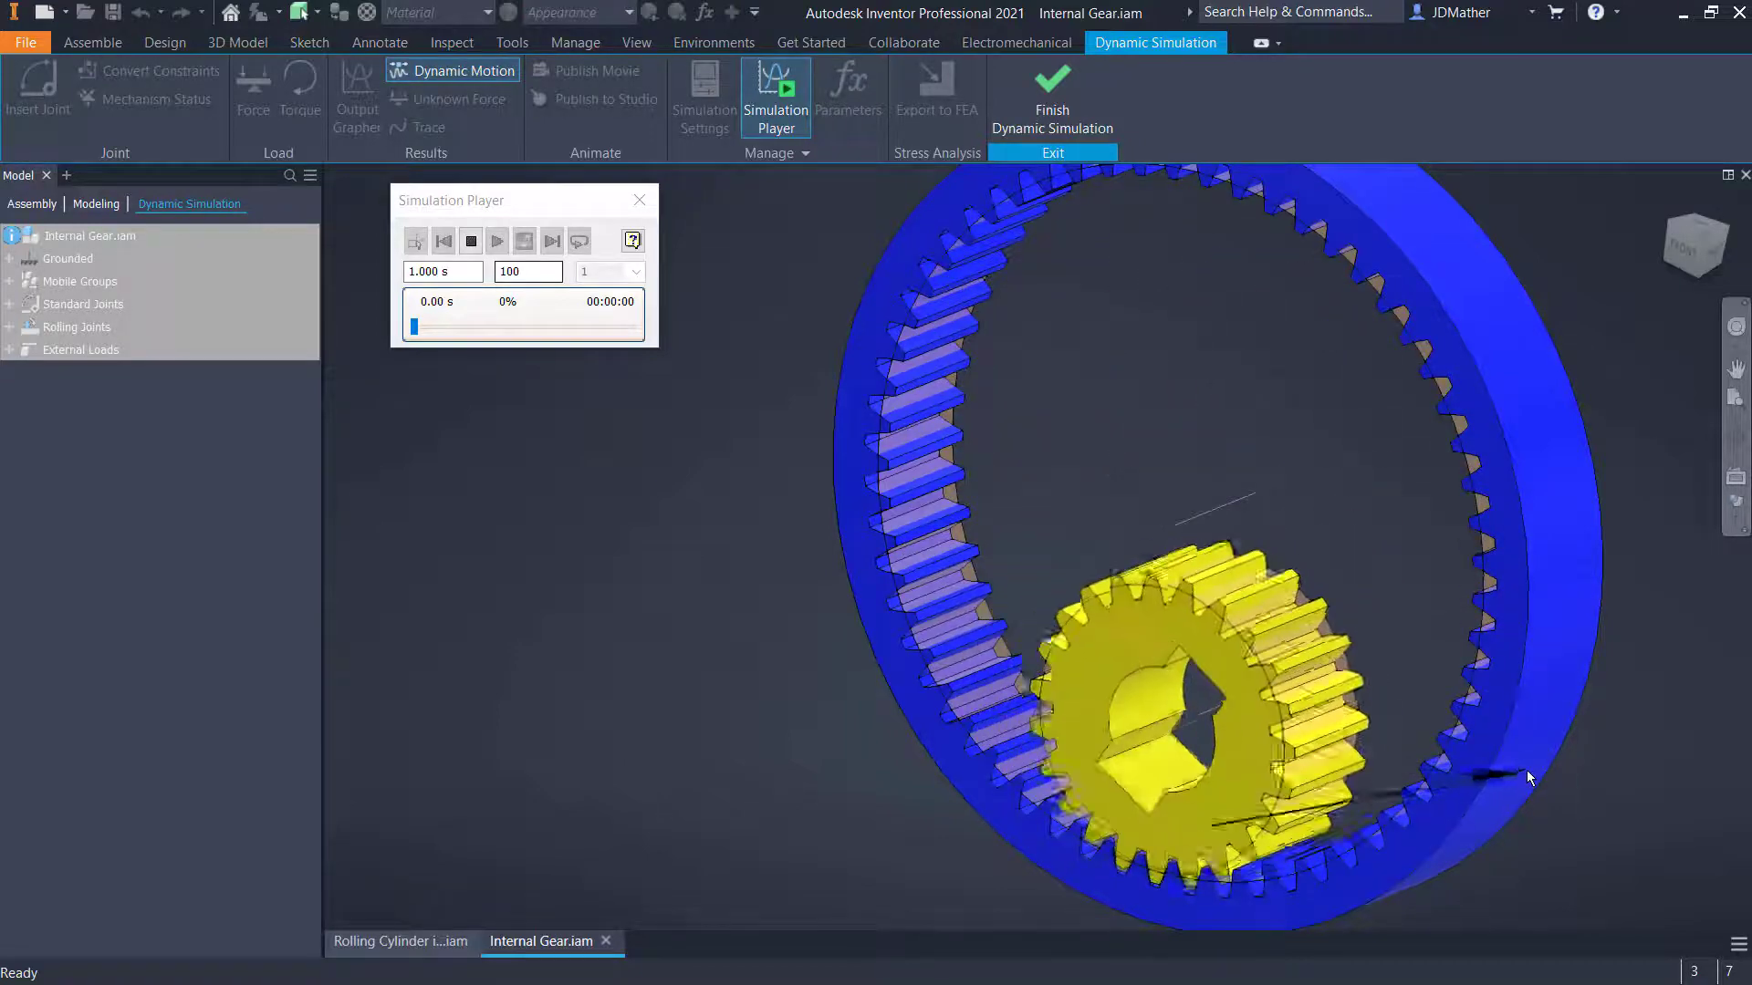
{"action": "key", "text": "Escape"}
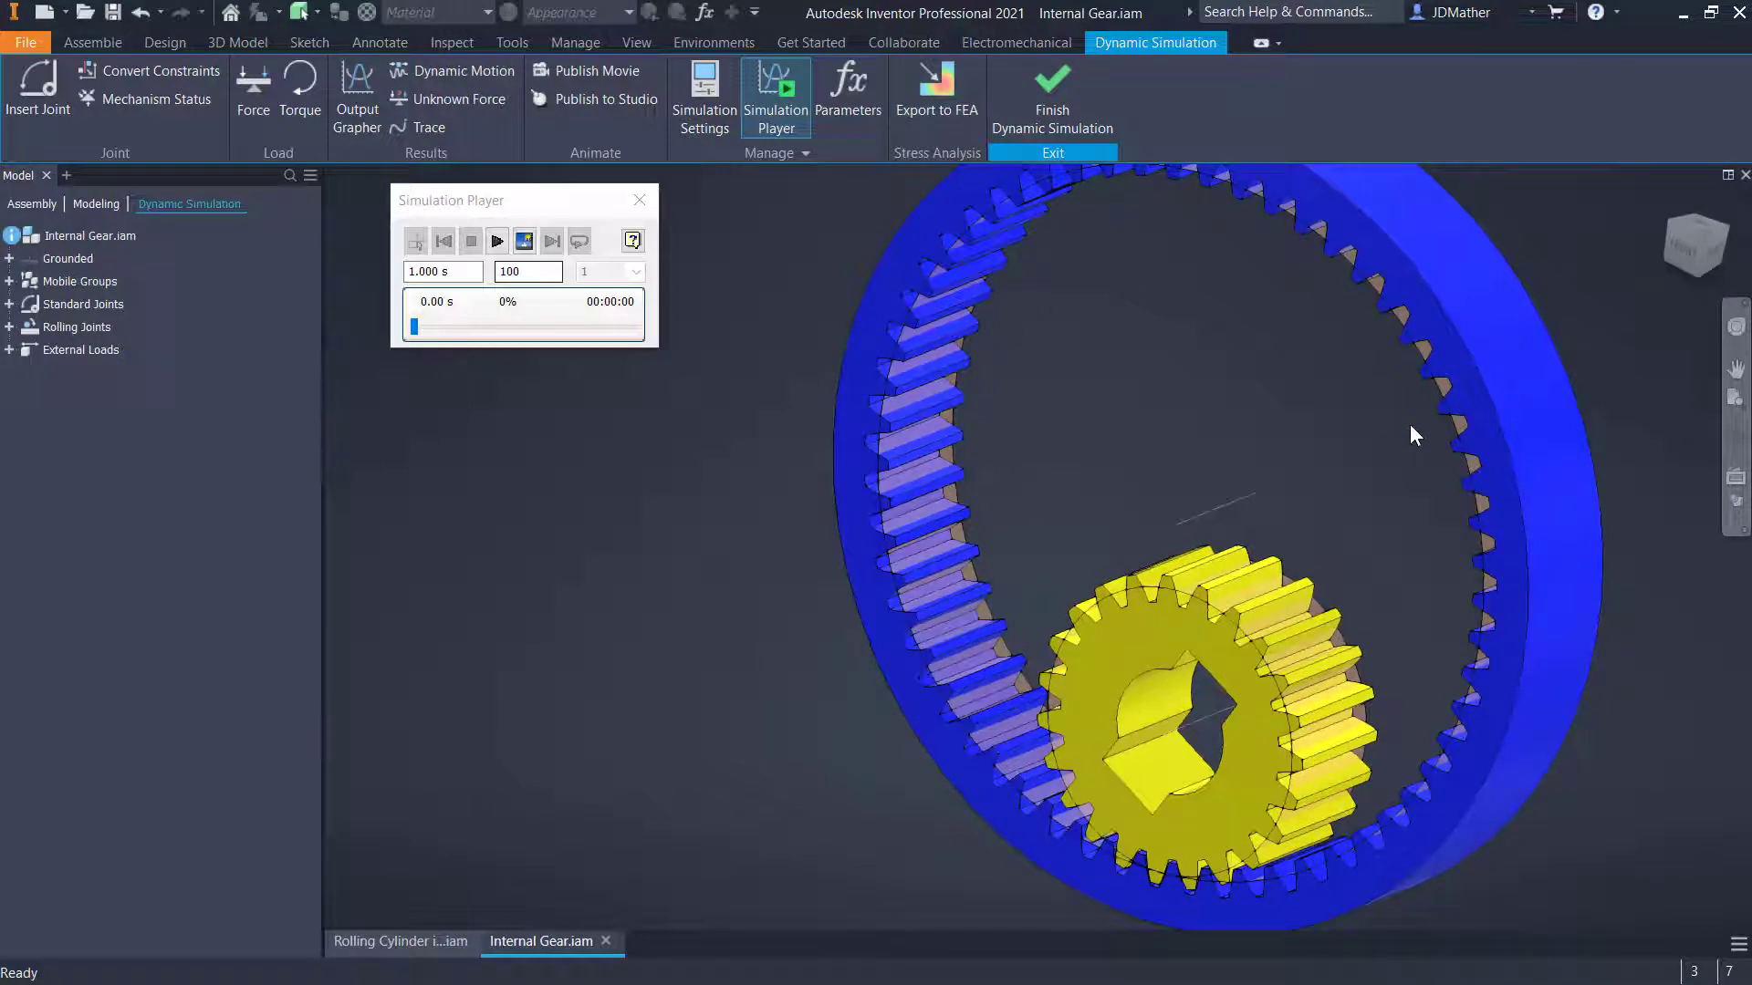
{"action": "left_click_drag", "start_coordinate": [1194, 550], "coordinate": [894, 363]}
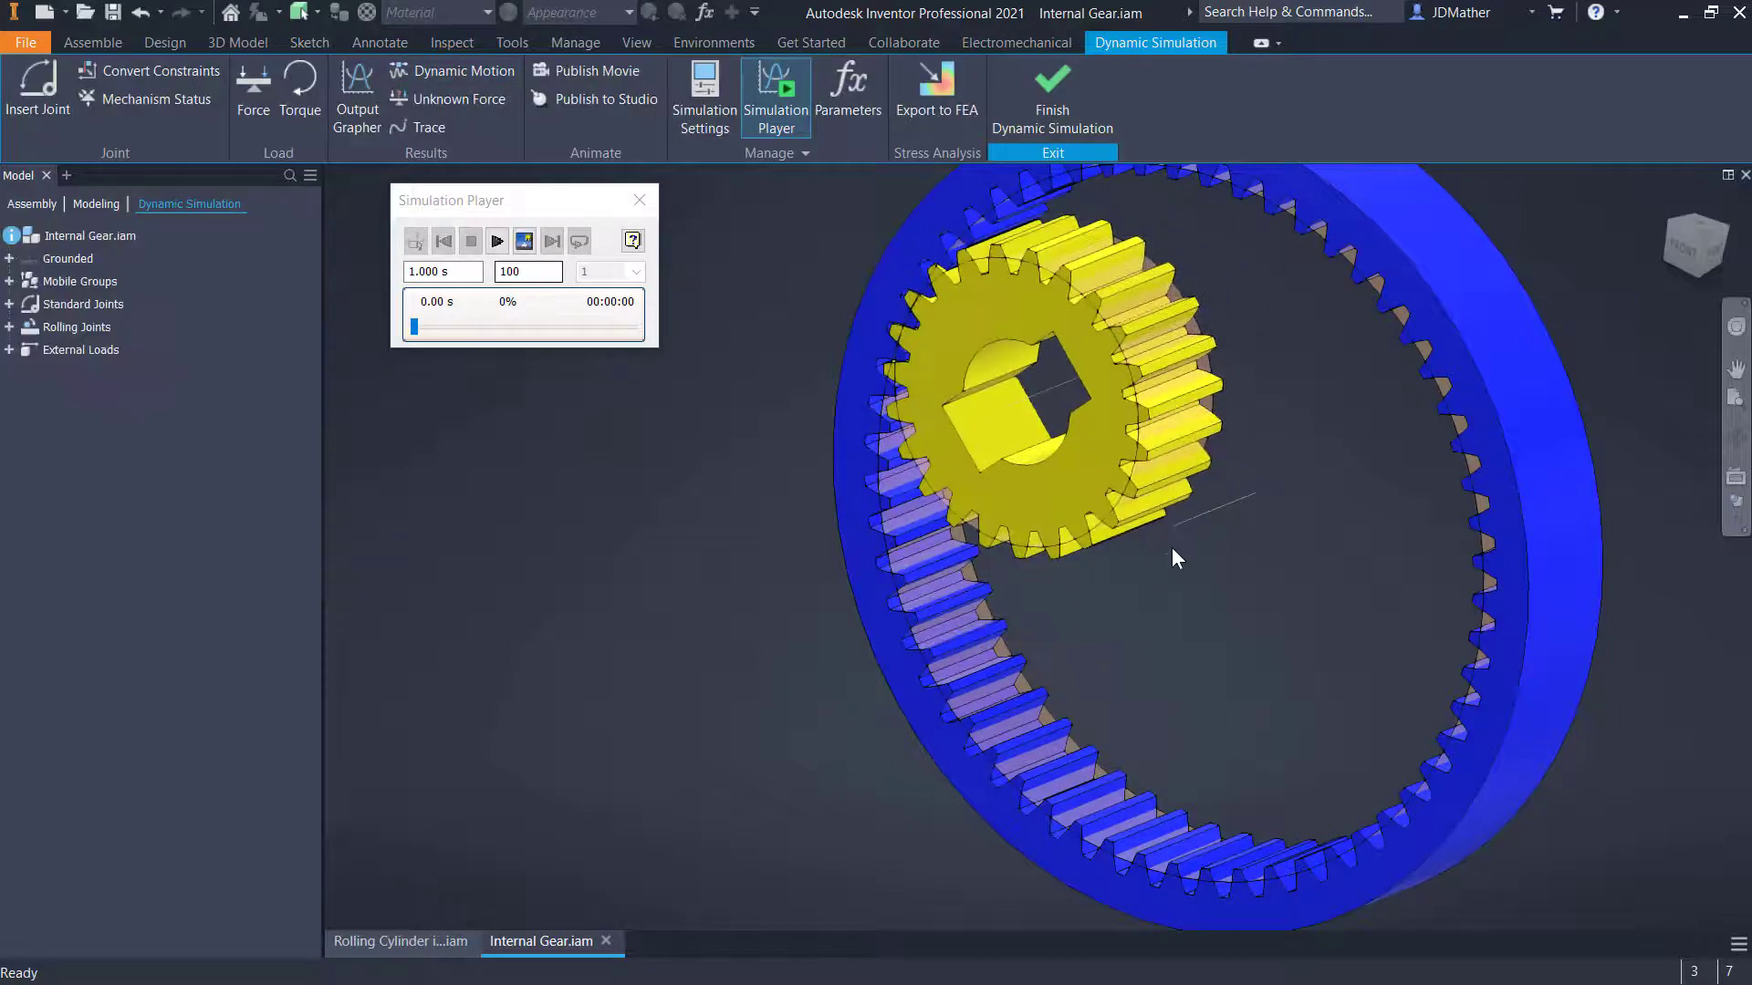
{"action": "left_click_drag", "start_coordinate": [1058, 488], "coordinate": [896, 619]}
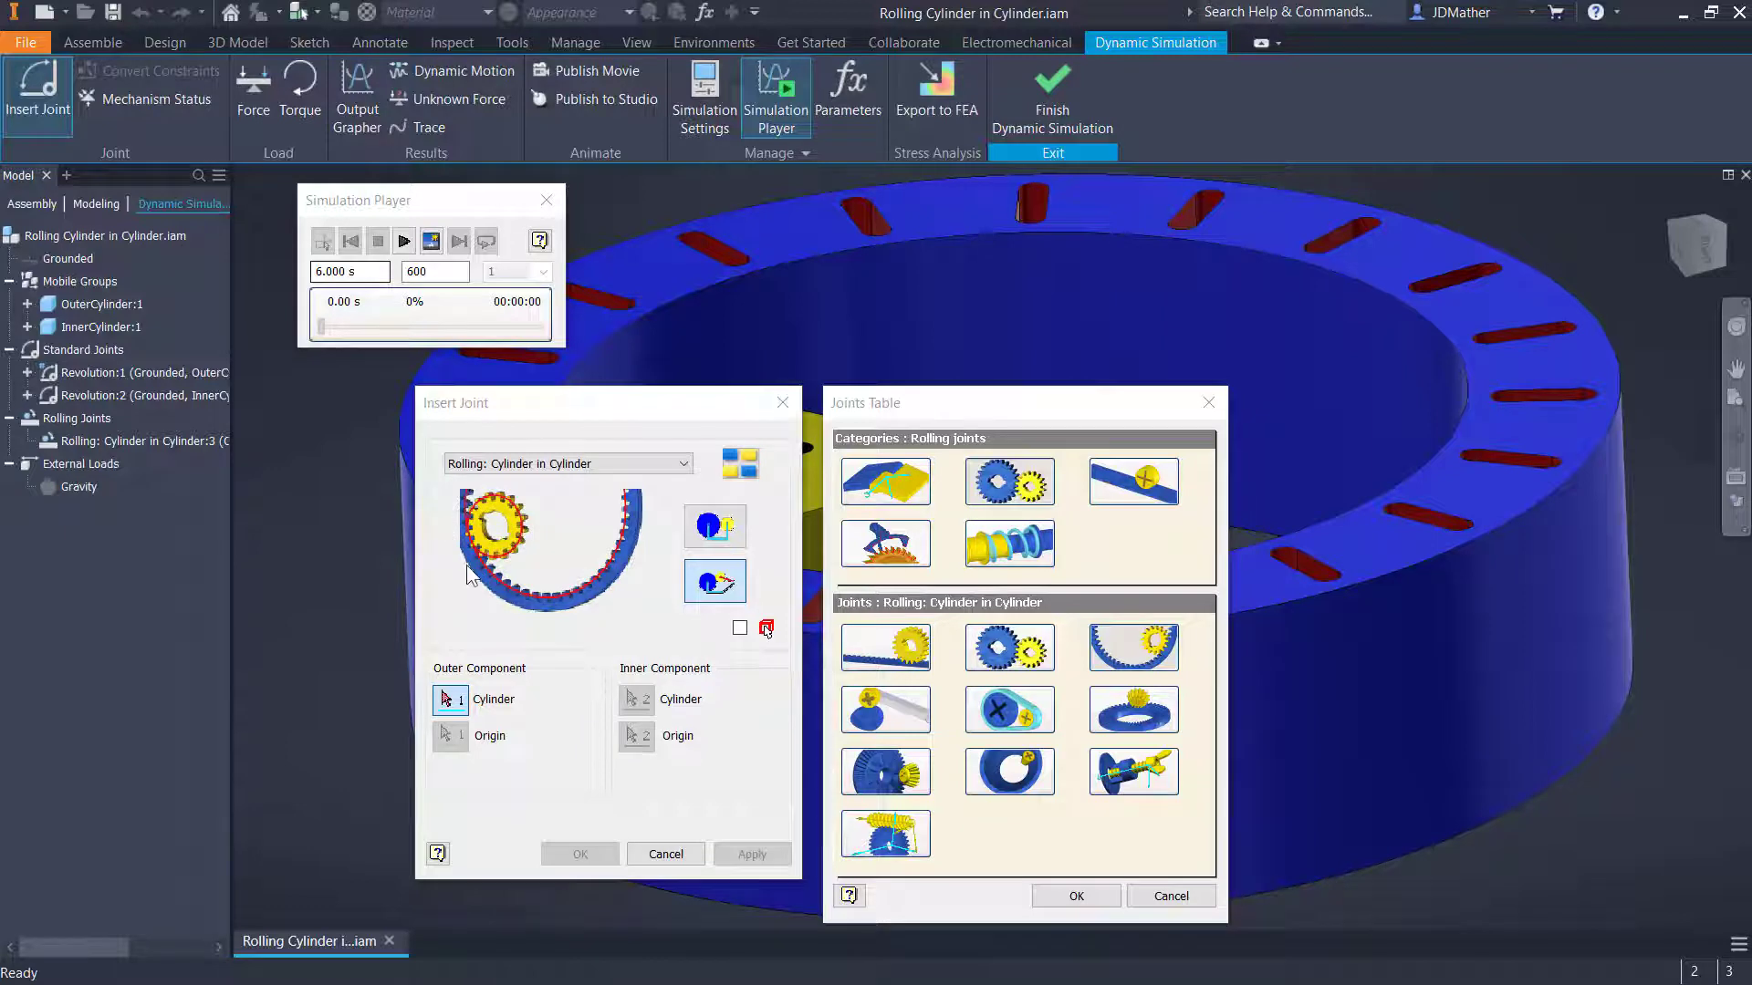
Leave joint insertion in the Rolling Cylinder in Cylinder assembly without creating a joint, and test the yellow inner cylinder's rolling motion
{"action": "left_click", "coordinate": [1212, 406]}
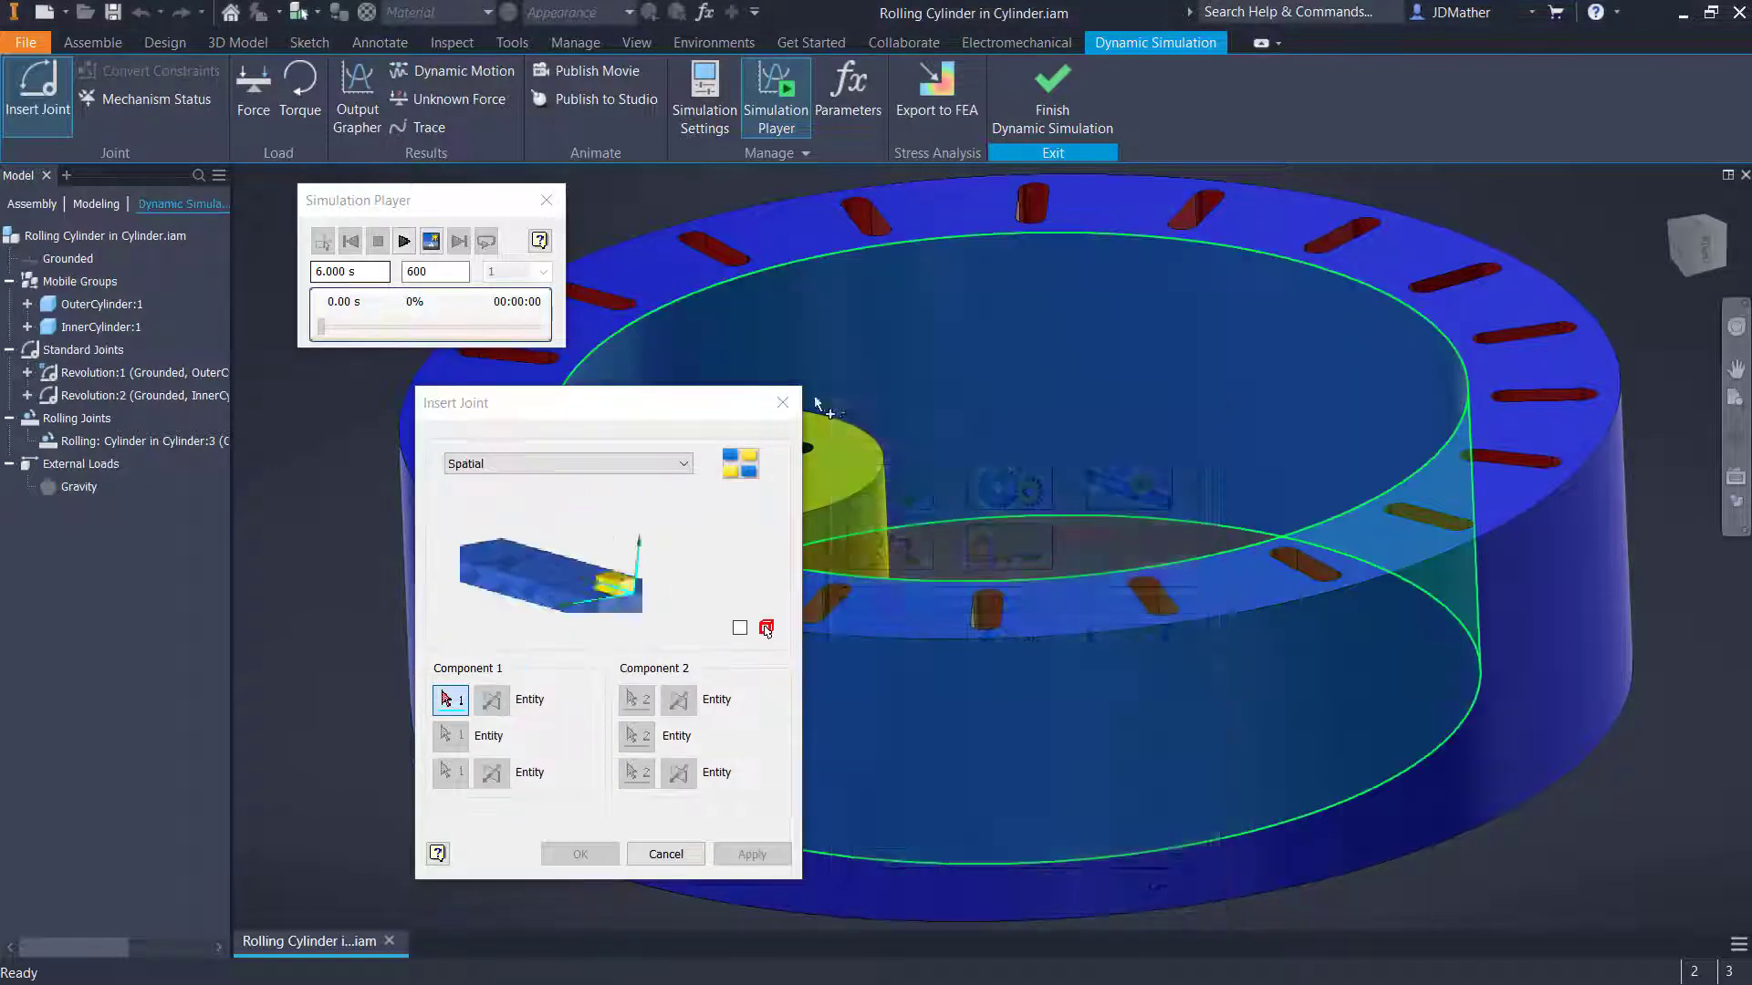
{"action": "left_click", "coordinate": [783, 404]}
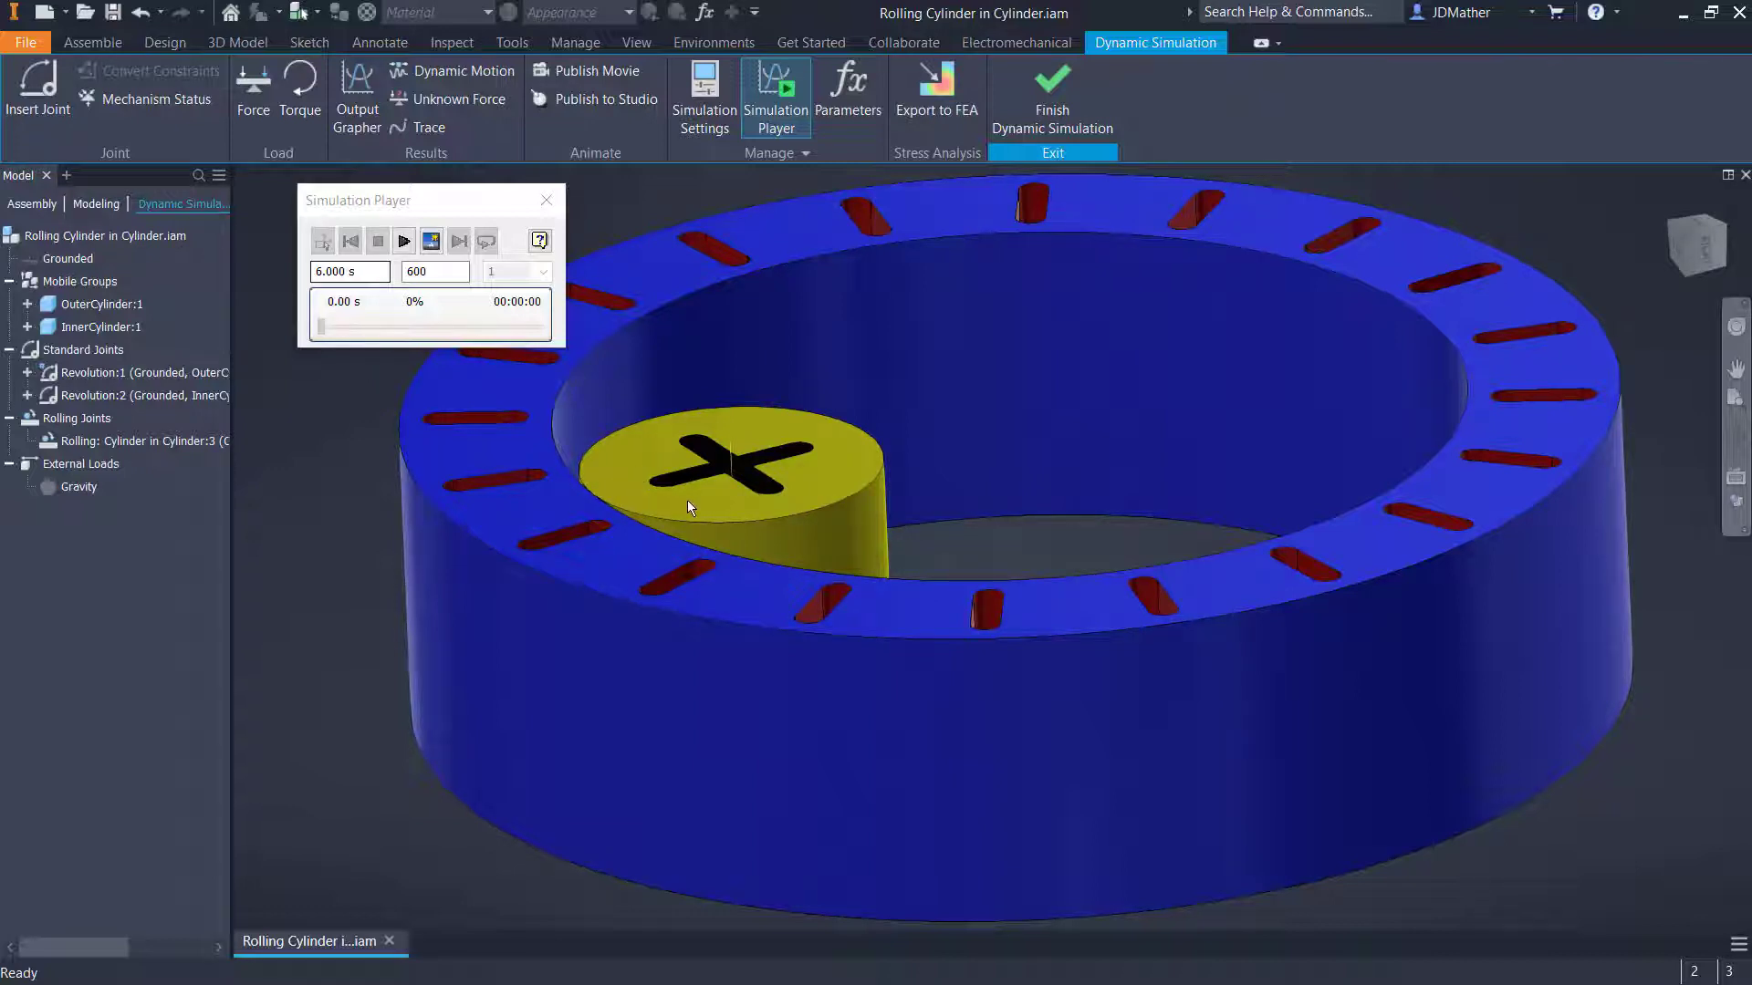
{"action": "left_click", "coordinate": [708, 524]}
{"action": "mouse_move", "coordinate": [642, 487]}
{"action": "left_mouse_down"}
{"action": "mouse_move", "coordinate": [837, 564]}
{"action": "mouse_move", "coordinate": [1044, 584]}
{"action": "mouse_move", "coordinate": [785, 373]}
{"action": "mouse_move", "coordinate": [579, 583]}
{"action": "mouse_move", "coordinate": [934, 666]}
{"action": "mouse_move", "coordinate": [658, 397]}
{"action": "mouse_move", "coordinate": [592, 631]}
{"action": "mouse_move", "coordinate": [886, 644]}
{"action": "mouse_move", "coordinate": [724, 452]}
{"action": "mouse_move", "coordinate": [549, 571]}
{"action": "mouse_move", "coordinate": [911, 602]}
{"action": "mouse_move", "coordinate": [803, 374]}
{"action": "mouse_move", "coordinate": [675, 456]}
{"action": "mouse_move", "coordinate": [667, 444]}
{"action": "mouse_move", "coordinate": [692, 396]}
{"action": "mouse_move", "coordinate": [675, 653]}
{"action": "mouse_move", "coordinate": [698, 527]}
{"action": "mouse_move", "coordinate": [523, 483]}
{"action": "mouse_move", "coordinate": [507, 413]}
{"action": "mouse_move", "coordinate": [572, 365]}
{"action": "mouse_move", "coordinate": [790, 358]}
{"action": "mouse_move", "coordinate": [916, 386]}
{"action": "mouse_move", "coordinate": [922, 610]}
{"action": "mouse_move", "coordinate": [501, 502]}
{"action": "mouse_move", "coordinate": [725, 316]}
{"action": "mouse_move", "coordinate": [1009, 504]}
{"action": "mouse_move", "coordinate": [517, 529]}
{"action": "mouse_move", "coordinate": [573, 353]}
{"action": "mouse_move", "coordinate": [883, 577]}
{"action": "mouse_move", "coordinate": [561, 517]}
{"action": "mouse_move", "coordinate": [803, 420]}
{"action": "mouse_move", "coordinate": [782, 610]}
{"action": "mouse_move", "coordinate": [633, 529]}
{"action": "mouse_move", "coordinate": [851, 487]}
{"action": "mouse_move", "coordinate": [867, 523]}
{"action": "left_mouse_up"}
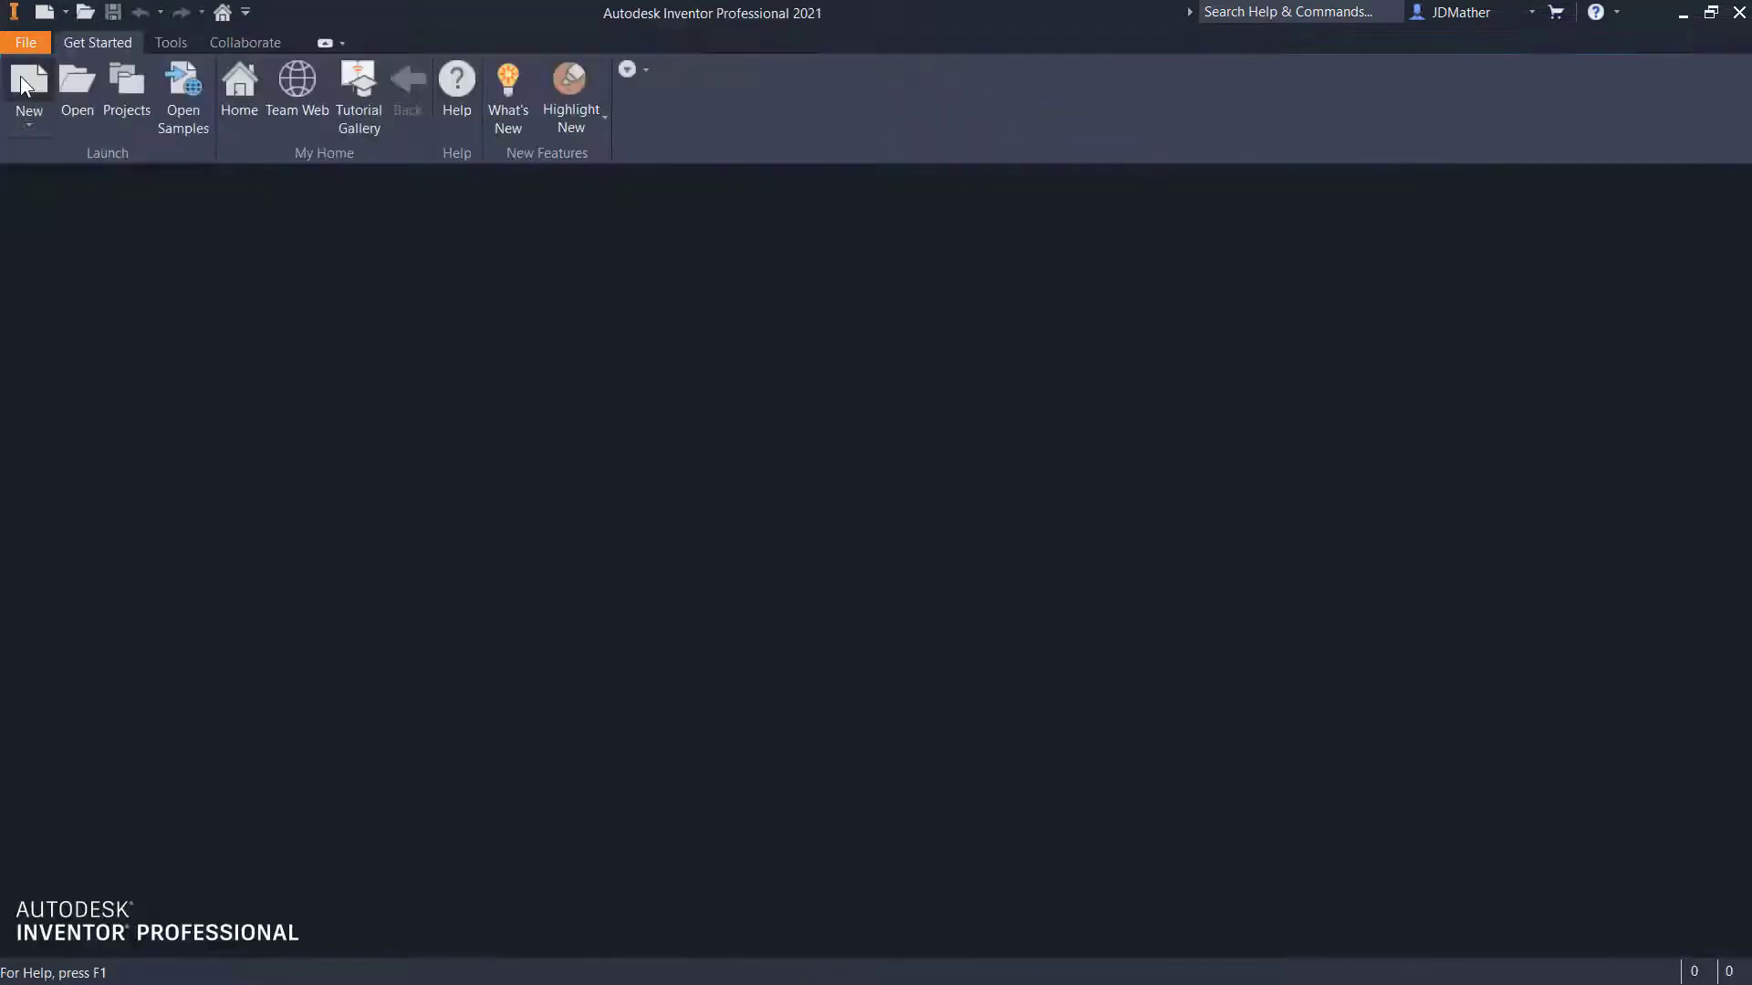
Create a new part from the metric Standard (mm).ipt template and start a sketch on its XY plane
{"action": "left_click", "coordinate": [29, 91]}
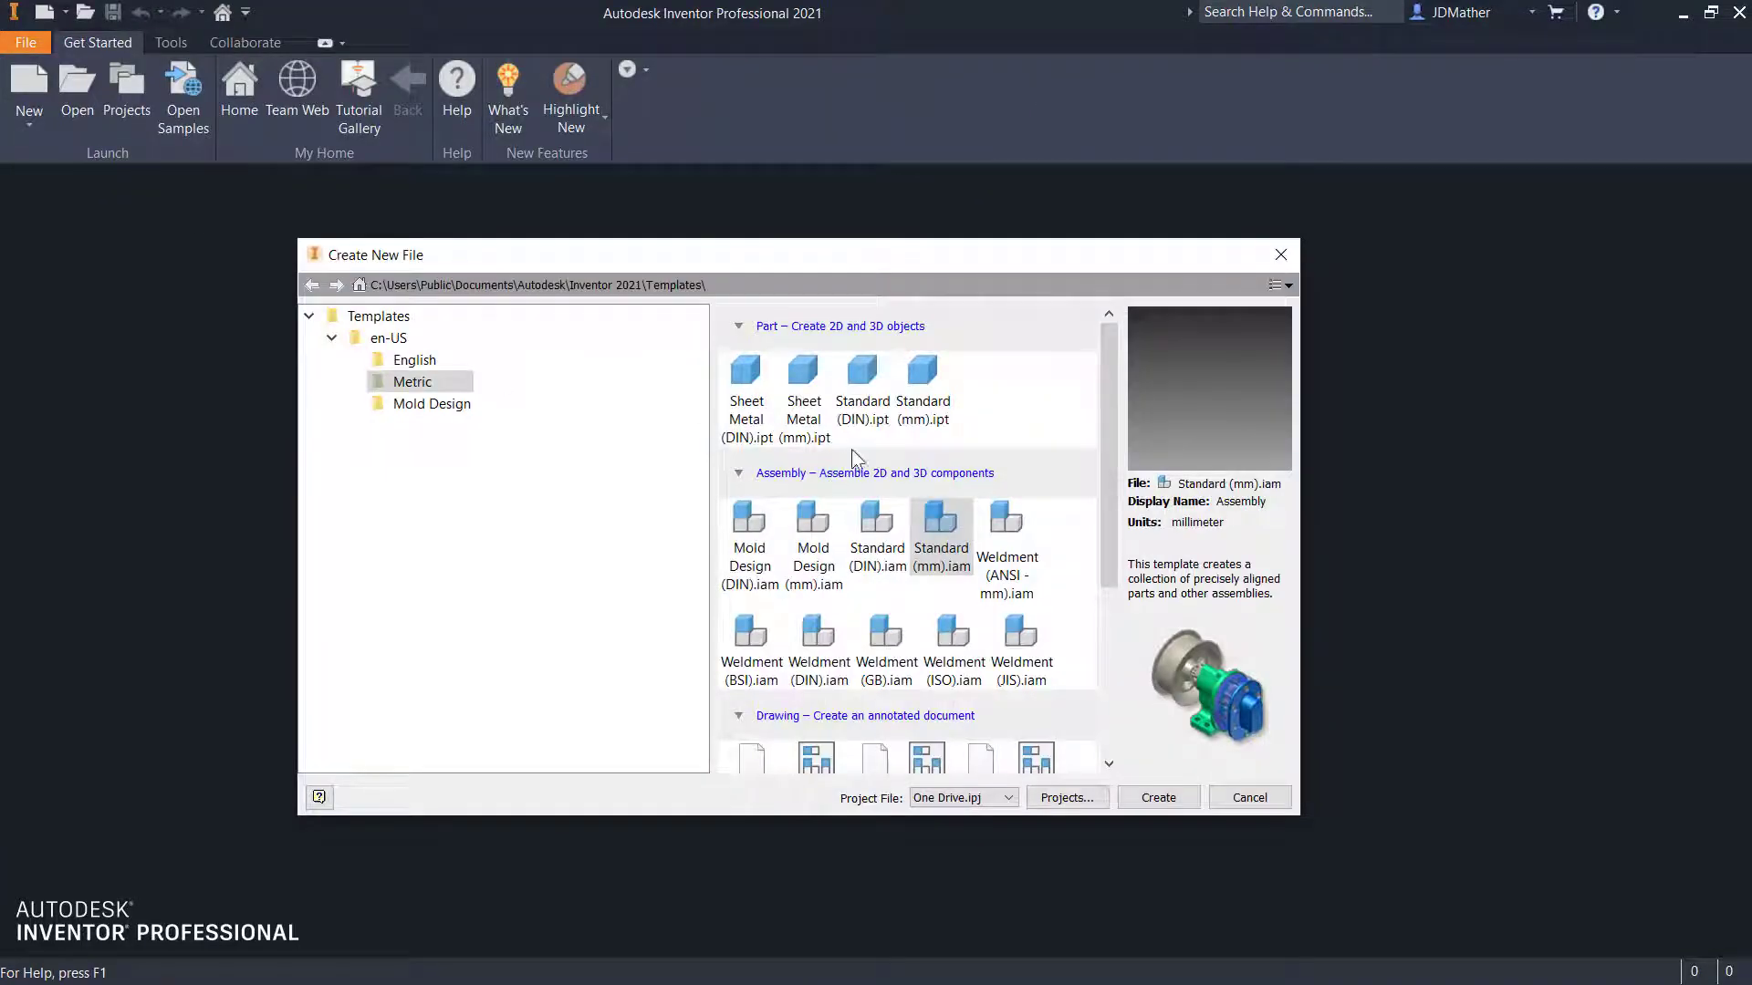
{"action": "left_click", "coordinate": [922, 374]}
{"action": "left_click", "coordinate": [1157, 797]}
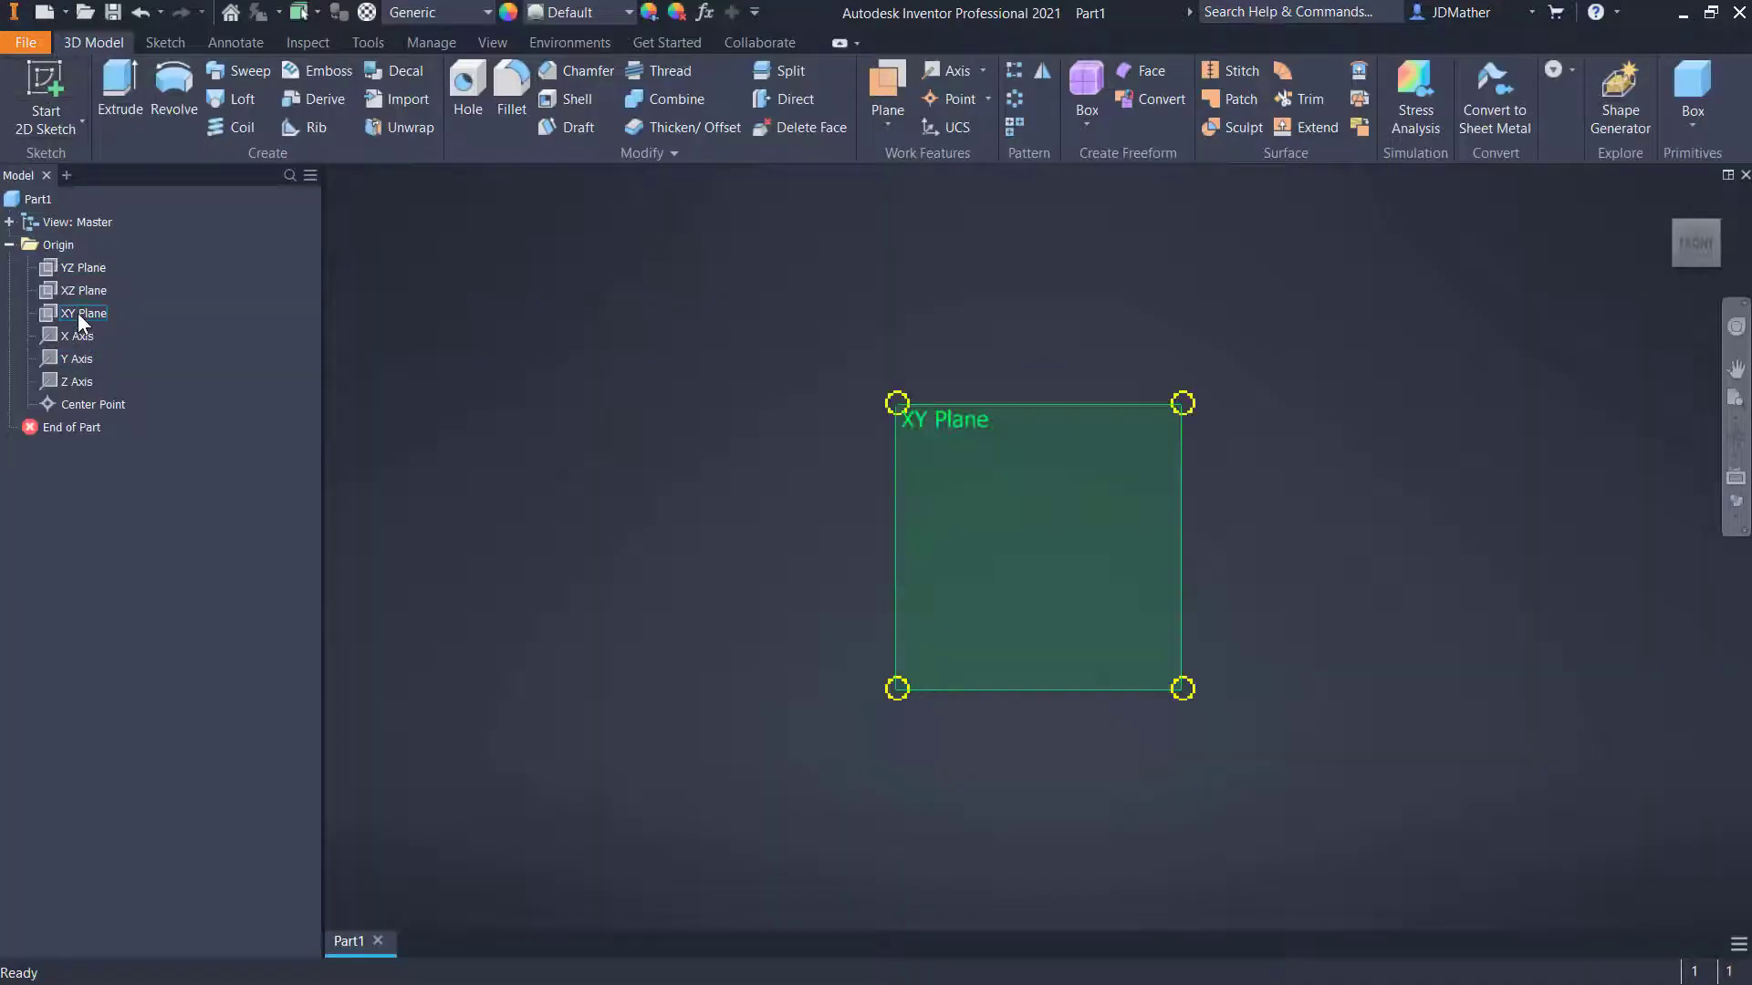
{"action": "right_click", "coordinate": [79, 314]}
{"action": "left_click", "coordinate": [107, 370]}
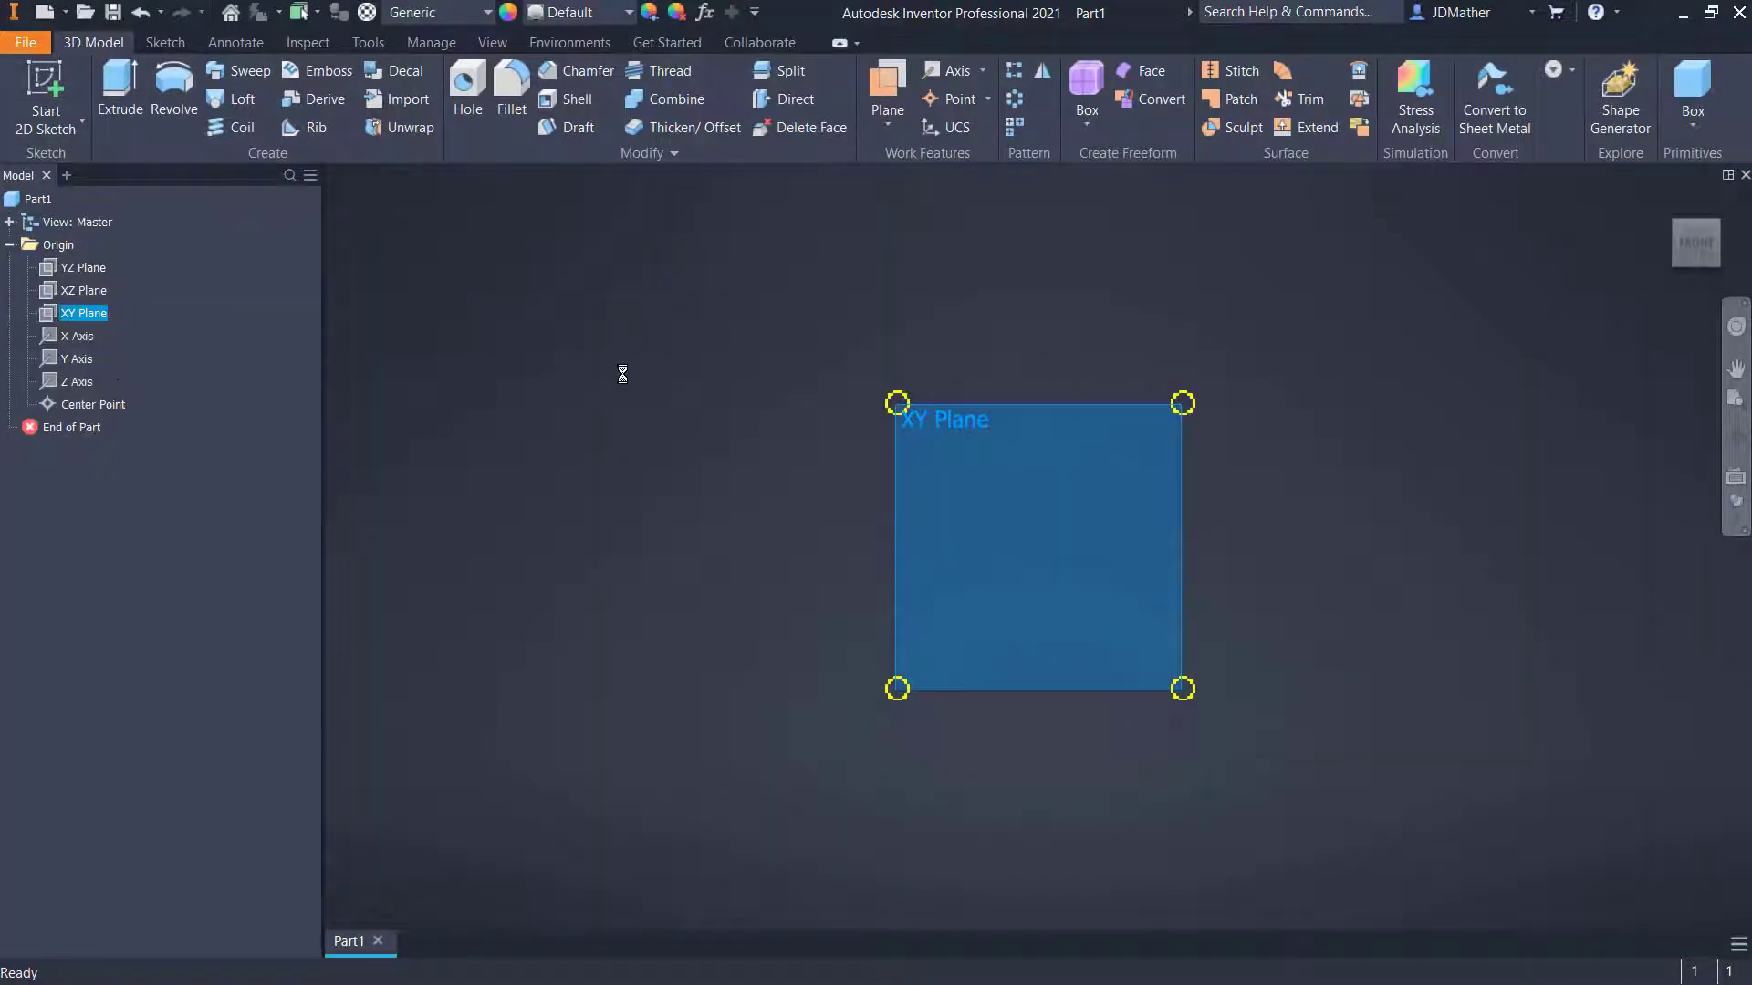
Sketch two concentric circles centered on the origin with diameters of 100 mm and 75 mm
{"action": "key", "text": "c"}
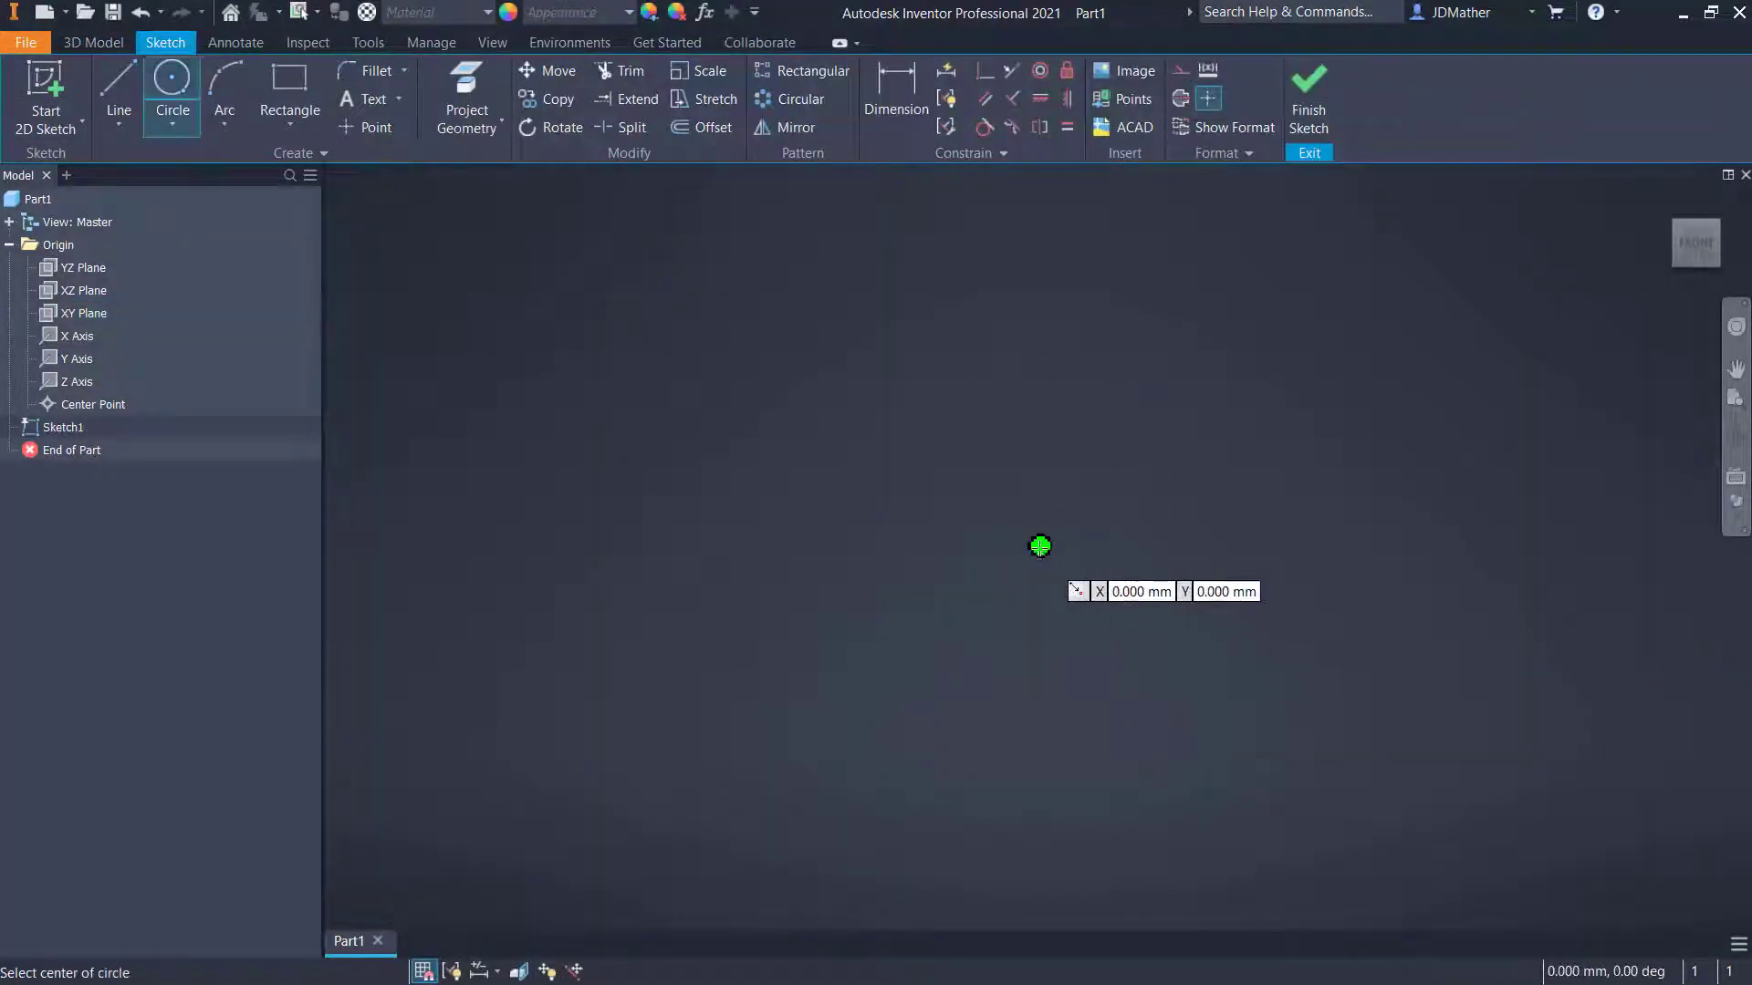
{"action": "left_click", "coordinate": [1041, 547]}
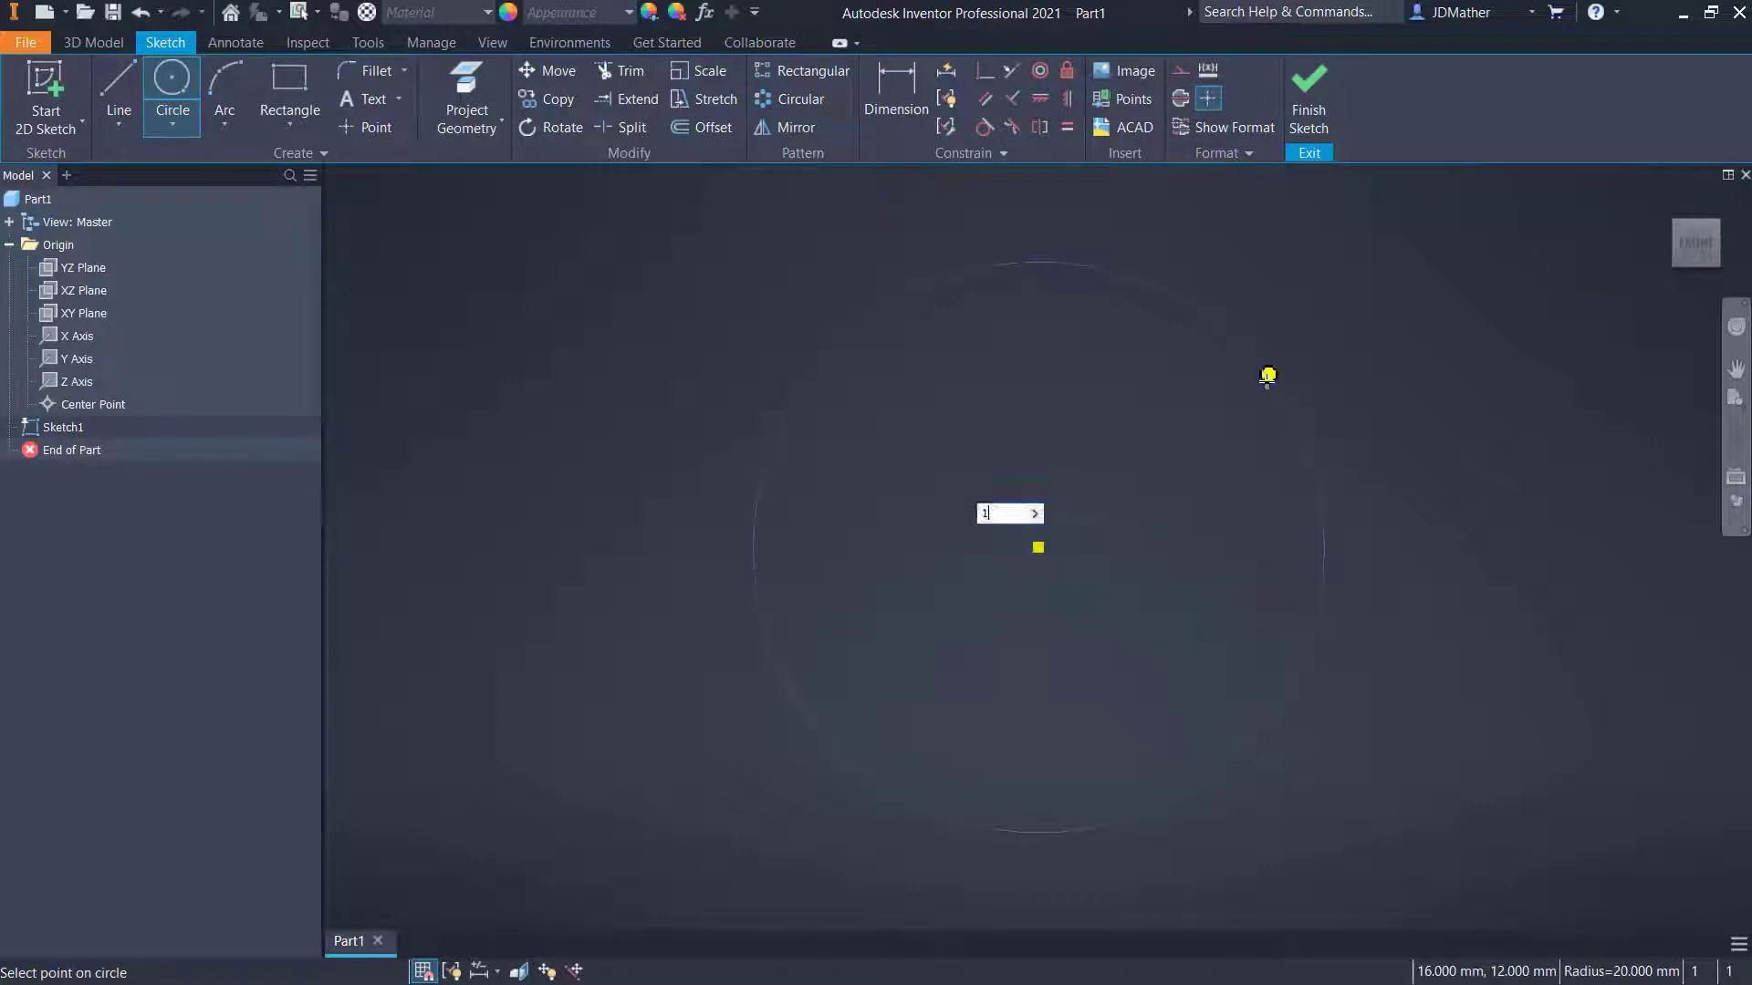
{"action": "type", "text": "100"}
{"action": "key", "text": "Return"}
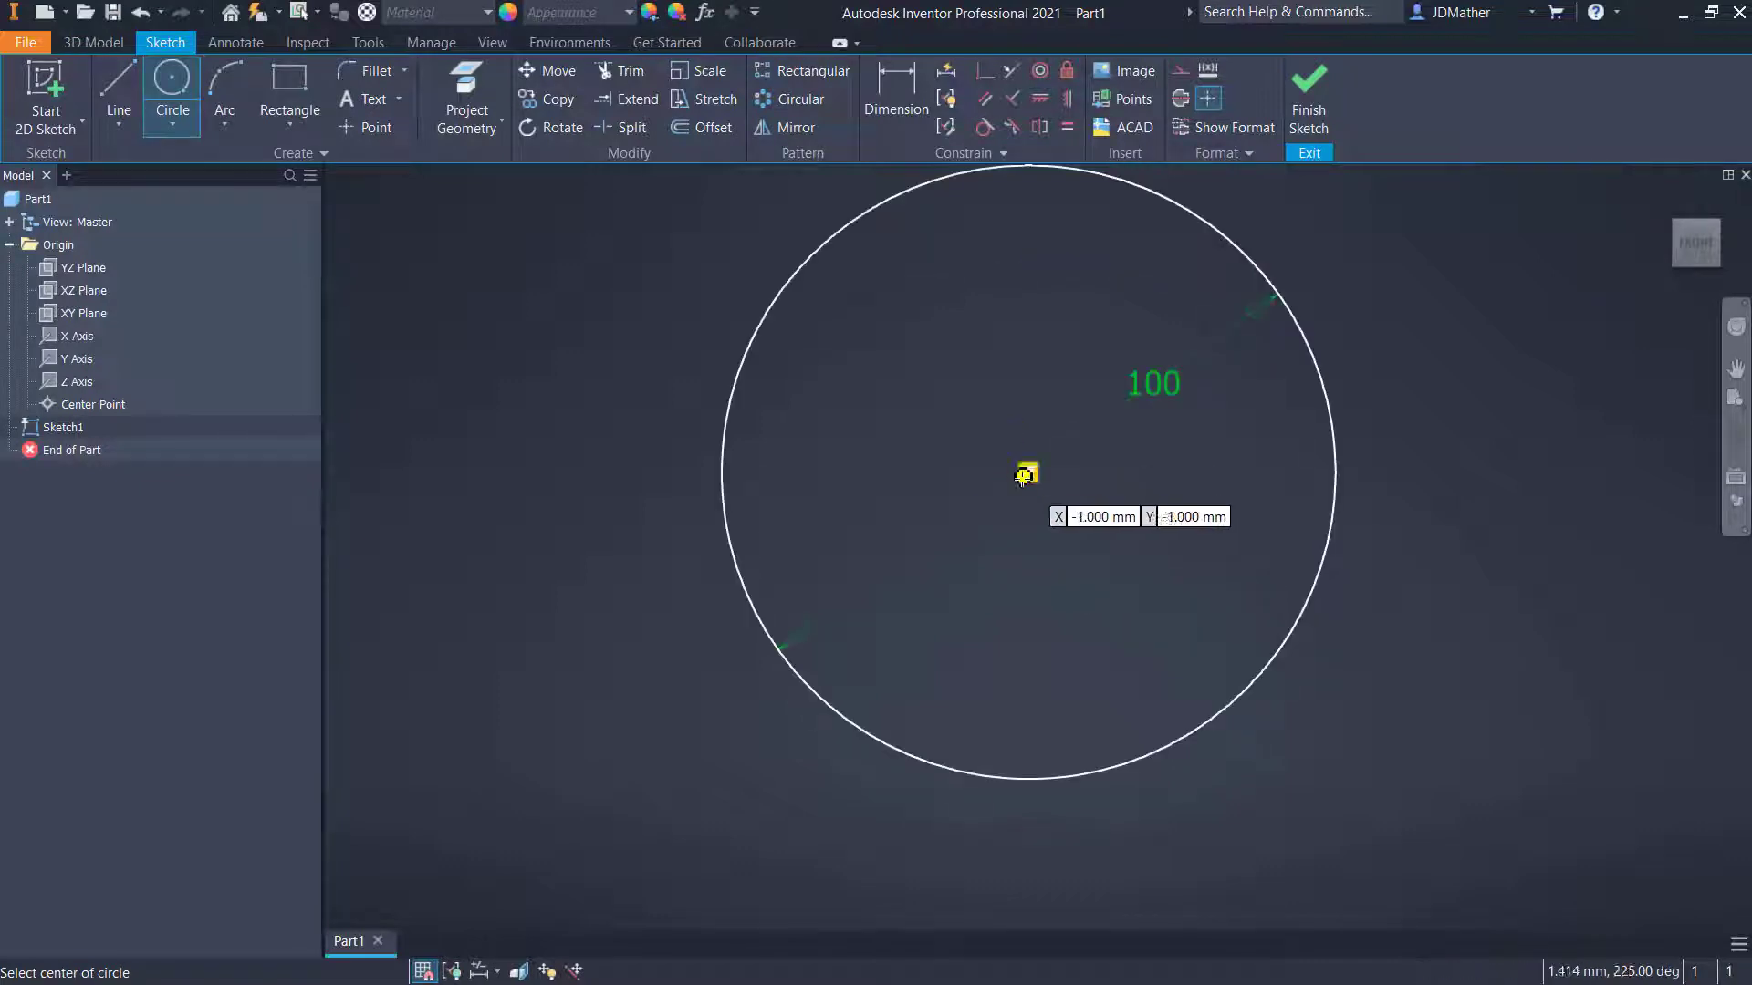
{"action": "left_click", "coordinate": [1029, 471]}
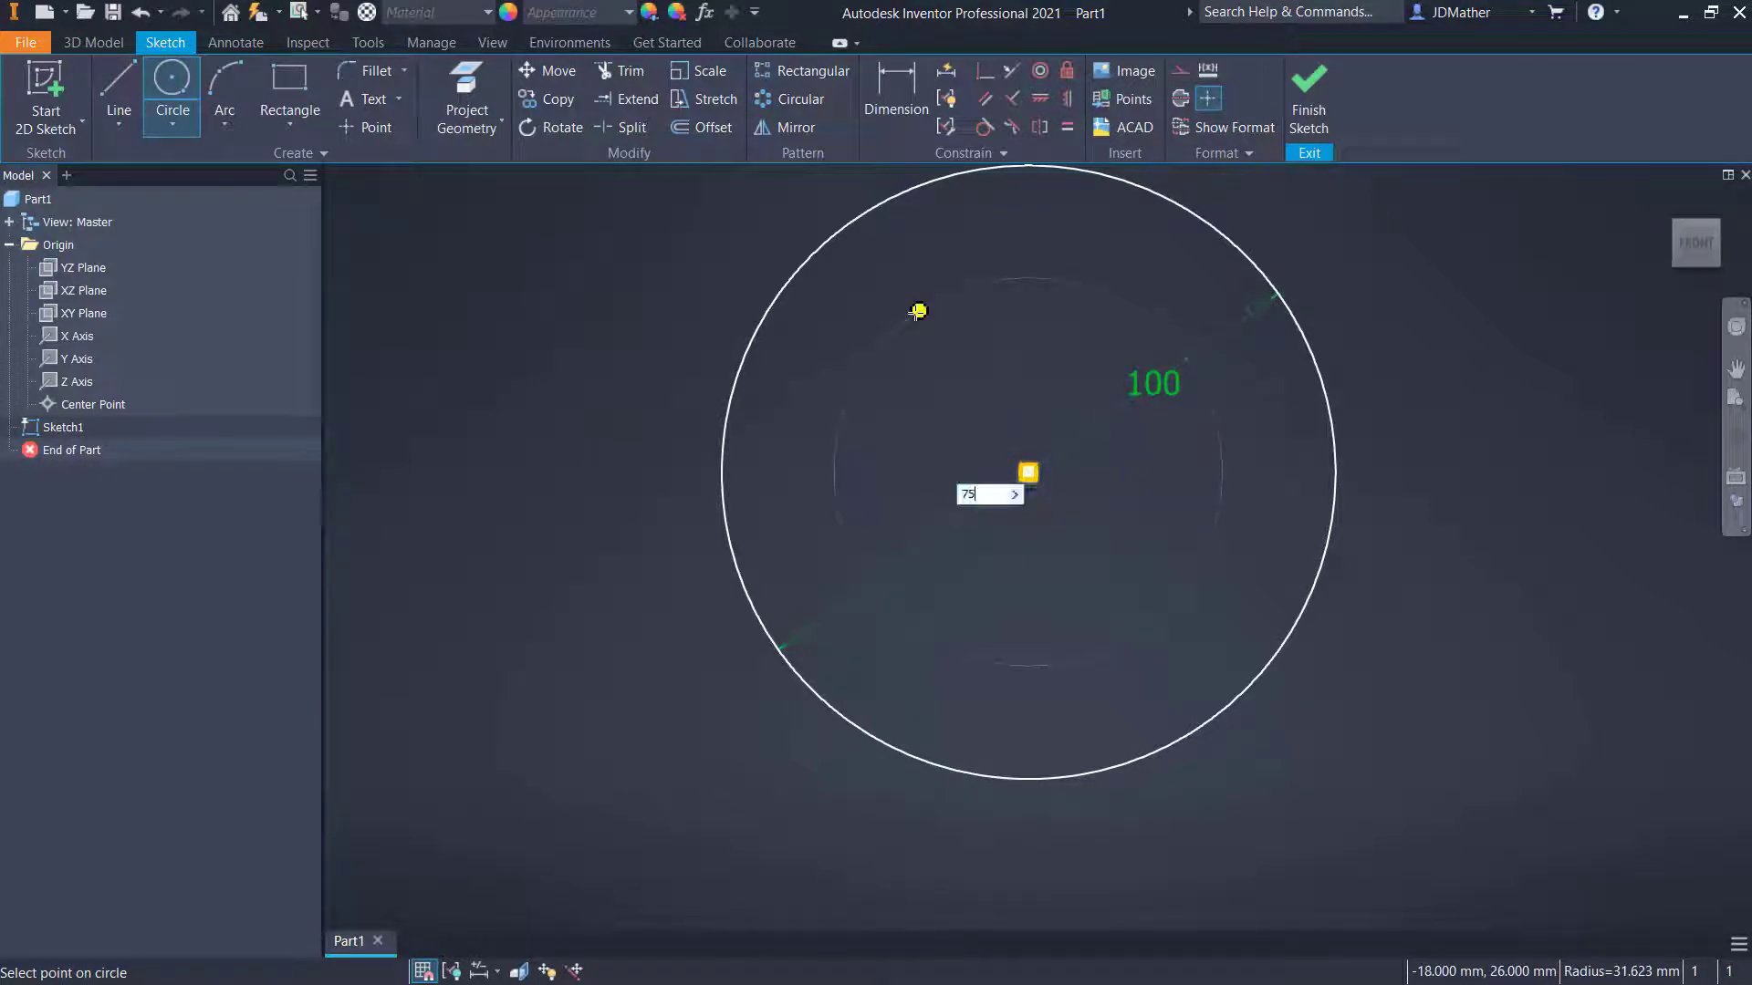
{"action": "key", "text": "Return"}
Draw a vertical line from the circles' center up to the inner circle, and a second one continuing to the outer circle
{"action": "left_click", "coordinate": [131, 80]}
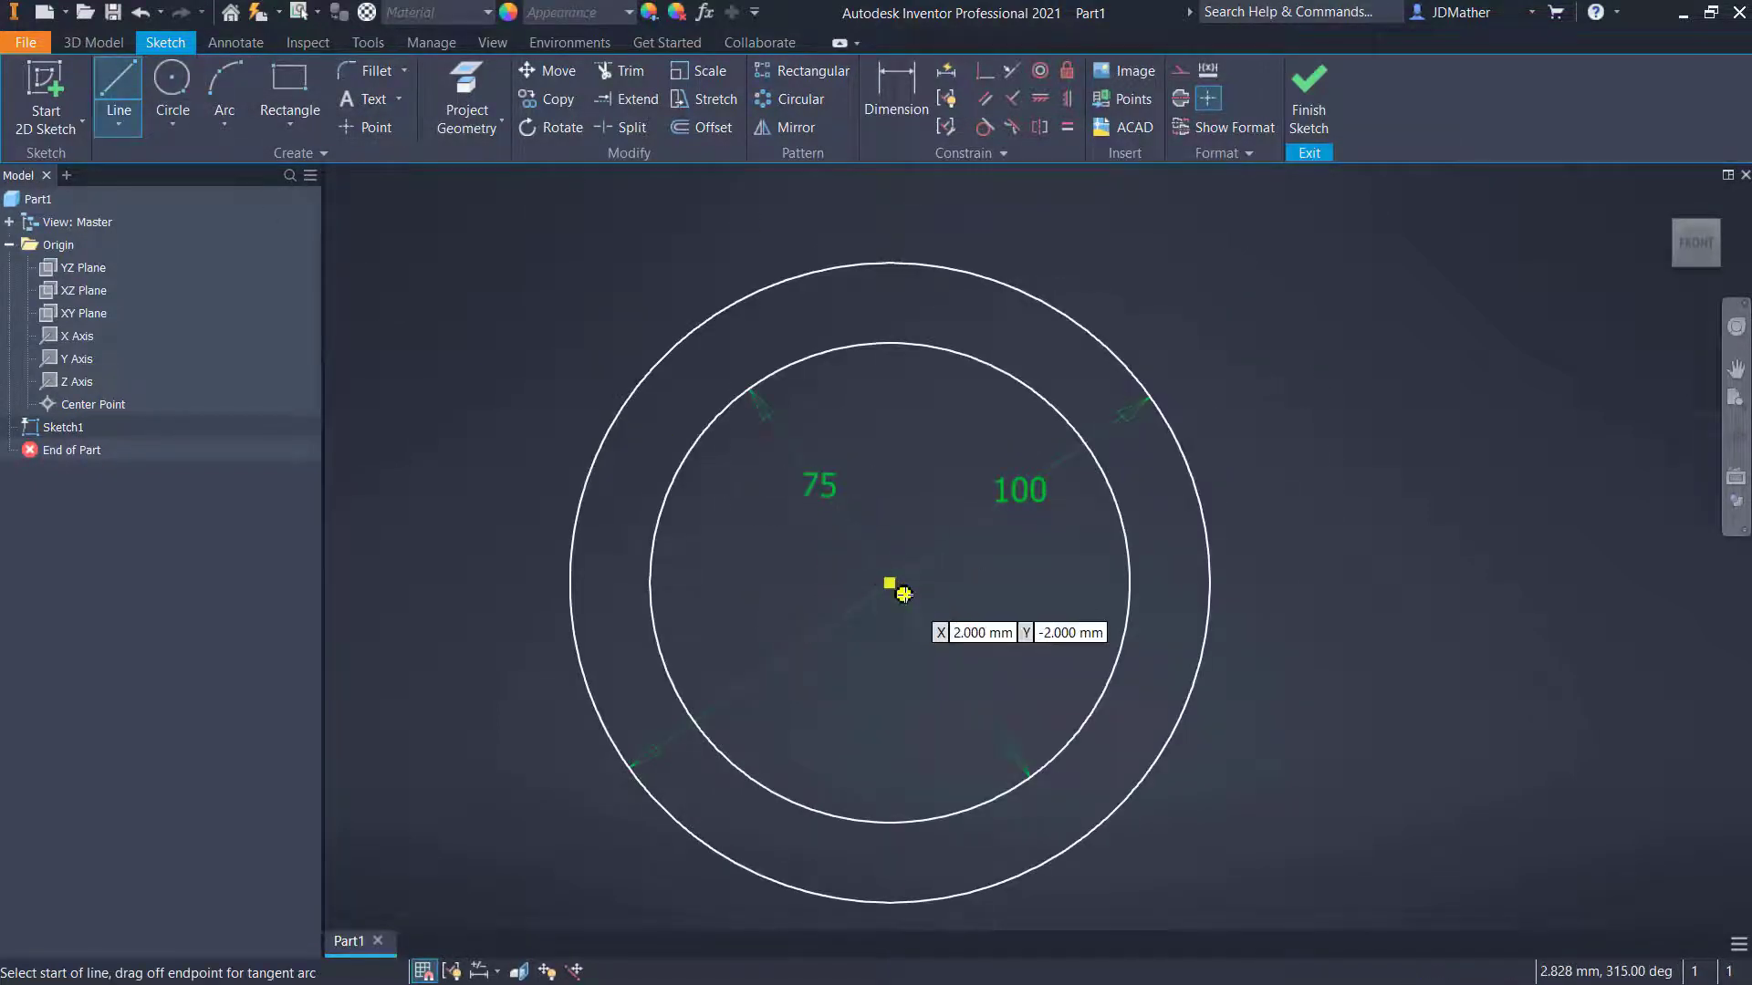
{"action": "left_click", "coordinate": [890, 585]}
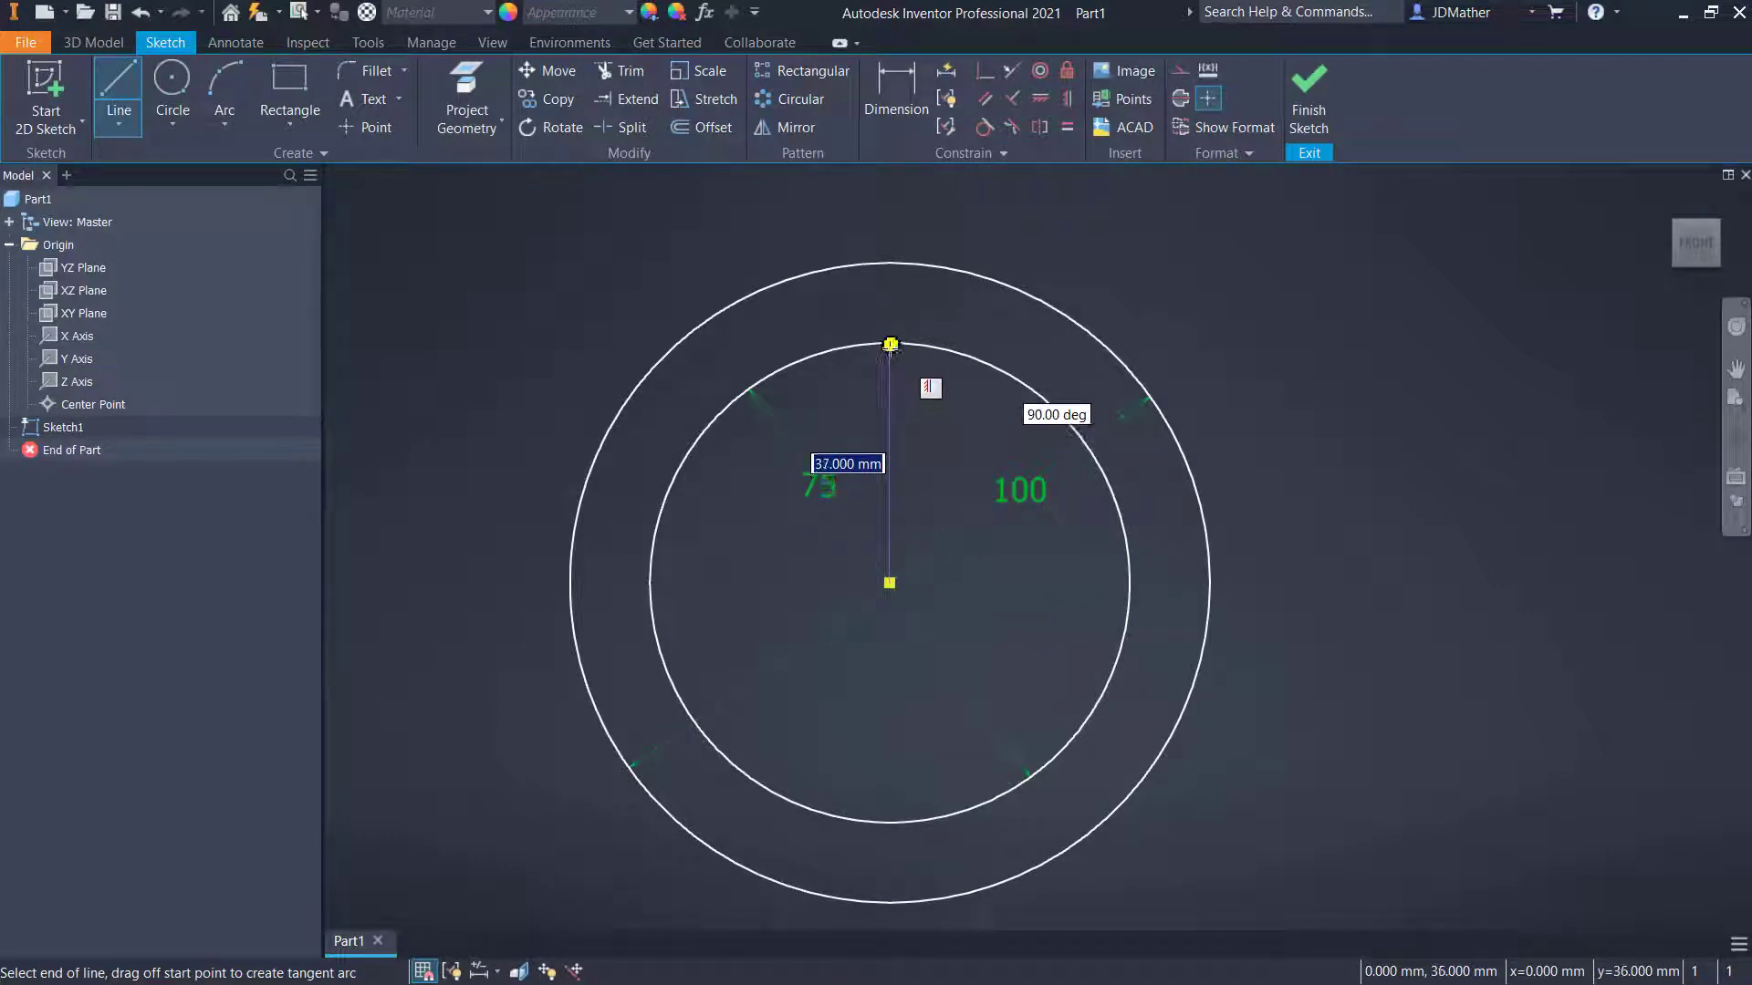
{"action": "left_click", "coordinate": [890, 341]}
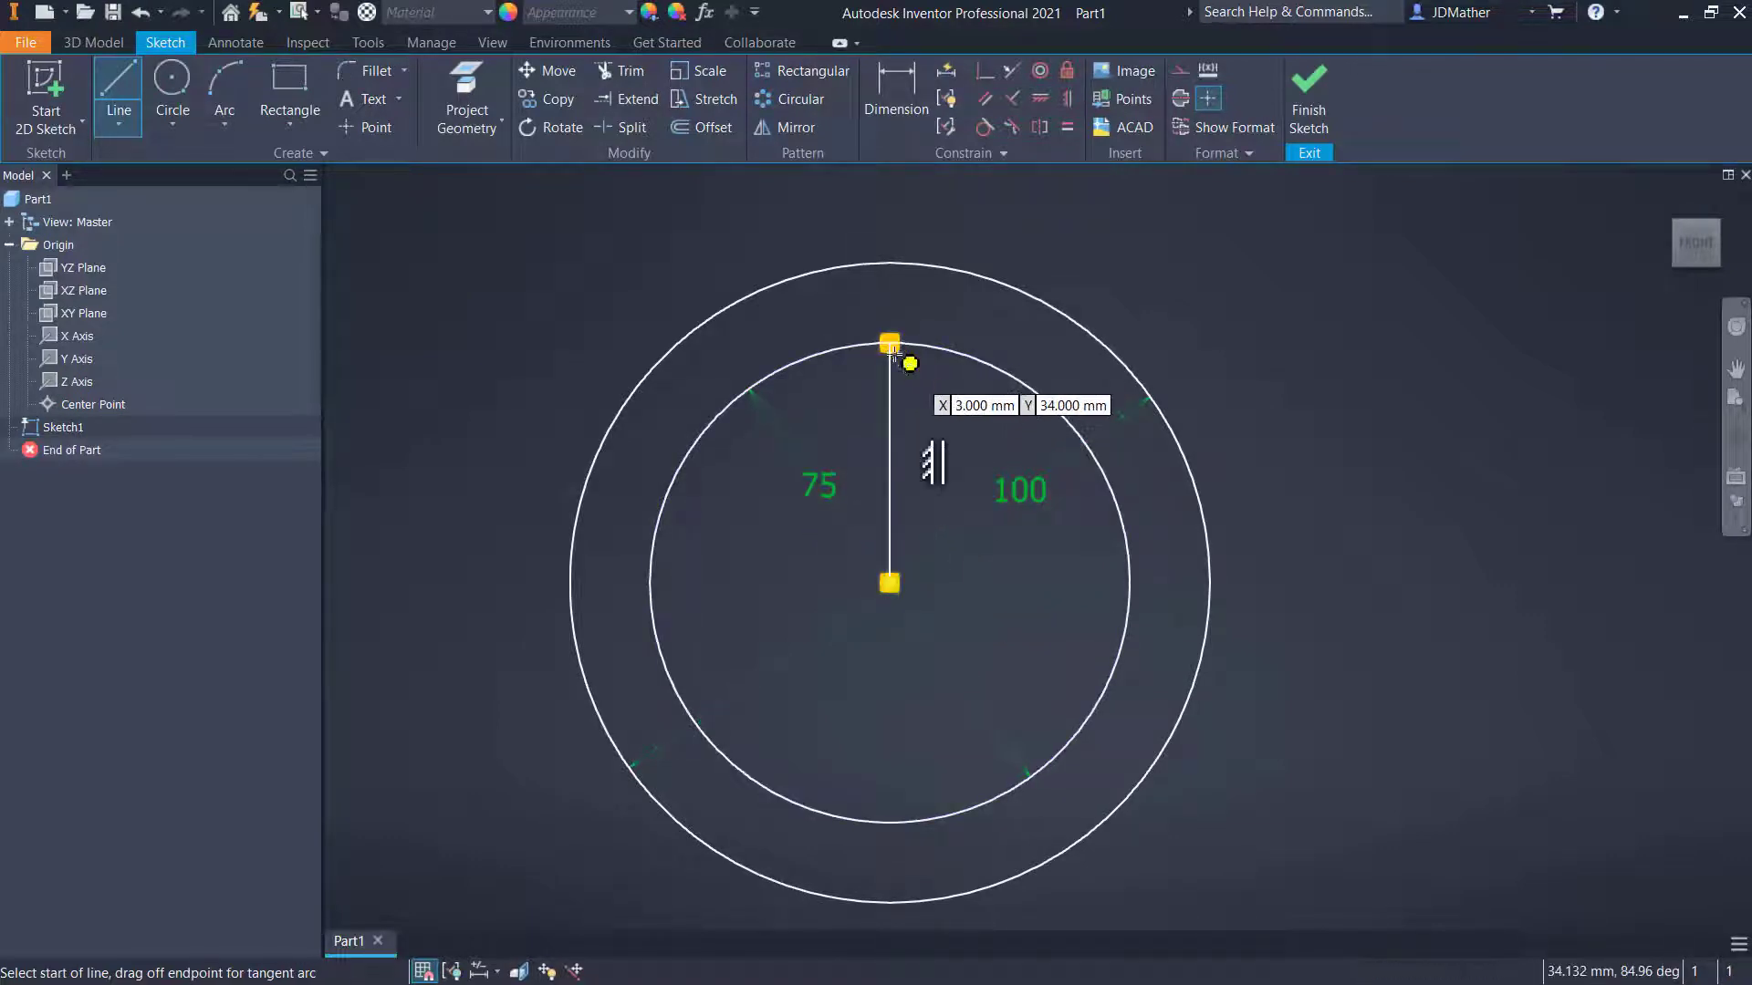
{"action": "scroll", "coordinate": [890, 341], "scroll_direction": "up", "scroll_amount": 4}
{"action": "scroll", "coordinate": [881, 333], "scroll_direction": "down", "scroll_amount": 4}
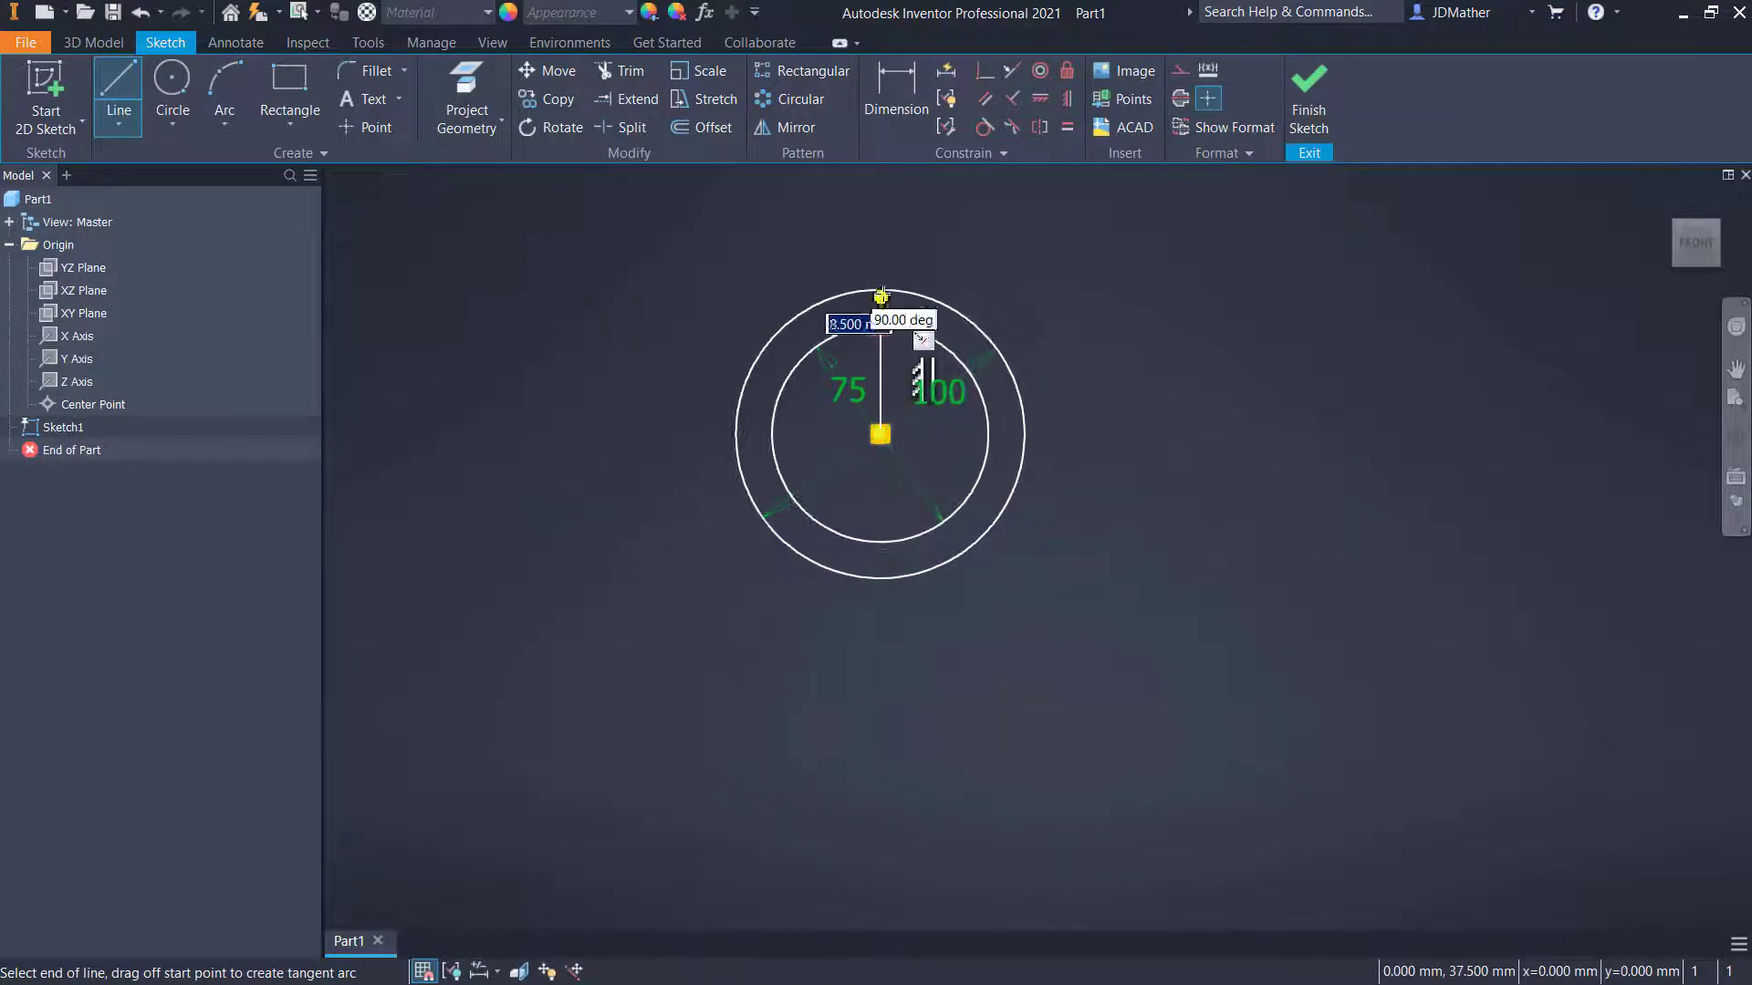
{"action": "scroll", "coordinate": [881, 333], "scroll_direction": "up", "scroll_amount": 4}
{"action": "key", "text": "Escape"}
Convert both vertical line segments to construction geometry
{"action": "left_click", "coordinate": [863, 332]}
{"action": "right_click", "coordinate": [863, 331]}
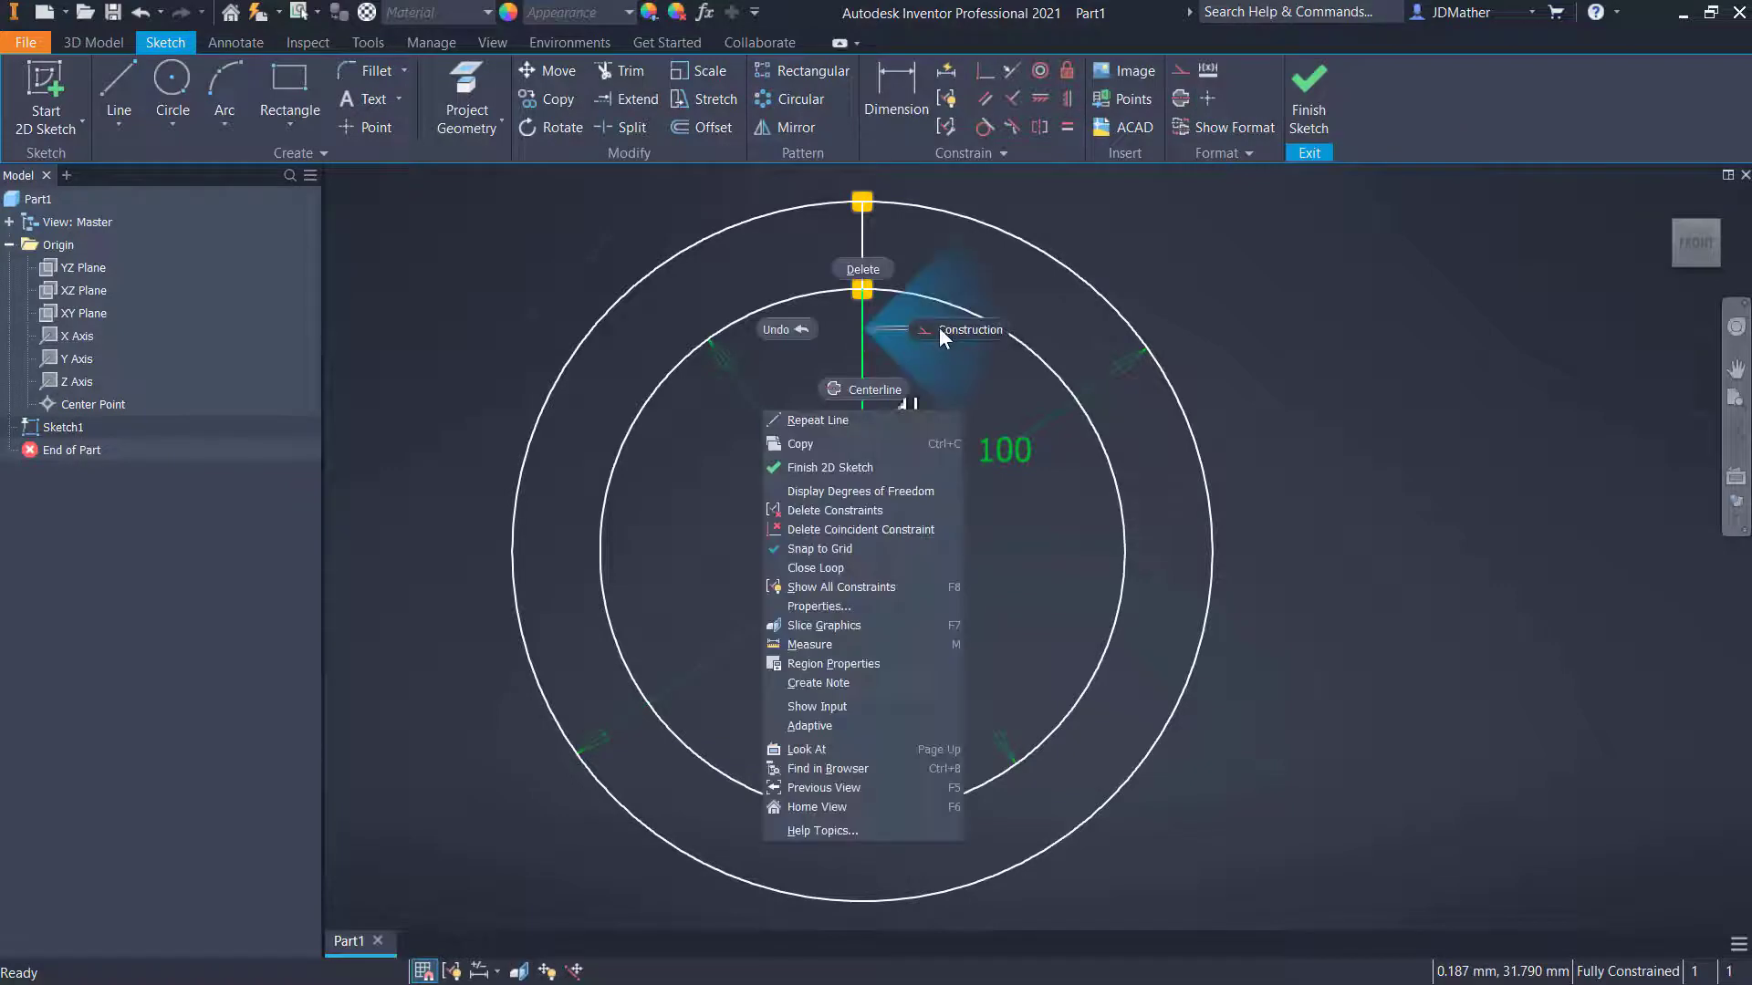
{"action": "left_click", "coordinate": [939, 328]}
{"action": "left_click", "coordinate": [864, 252]}
{"action": "right_click", "coordinate": [864, 252]}
{"action": "left_click", "coordinate": [924, 249]}
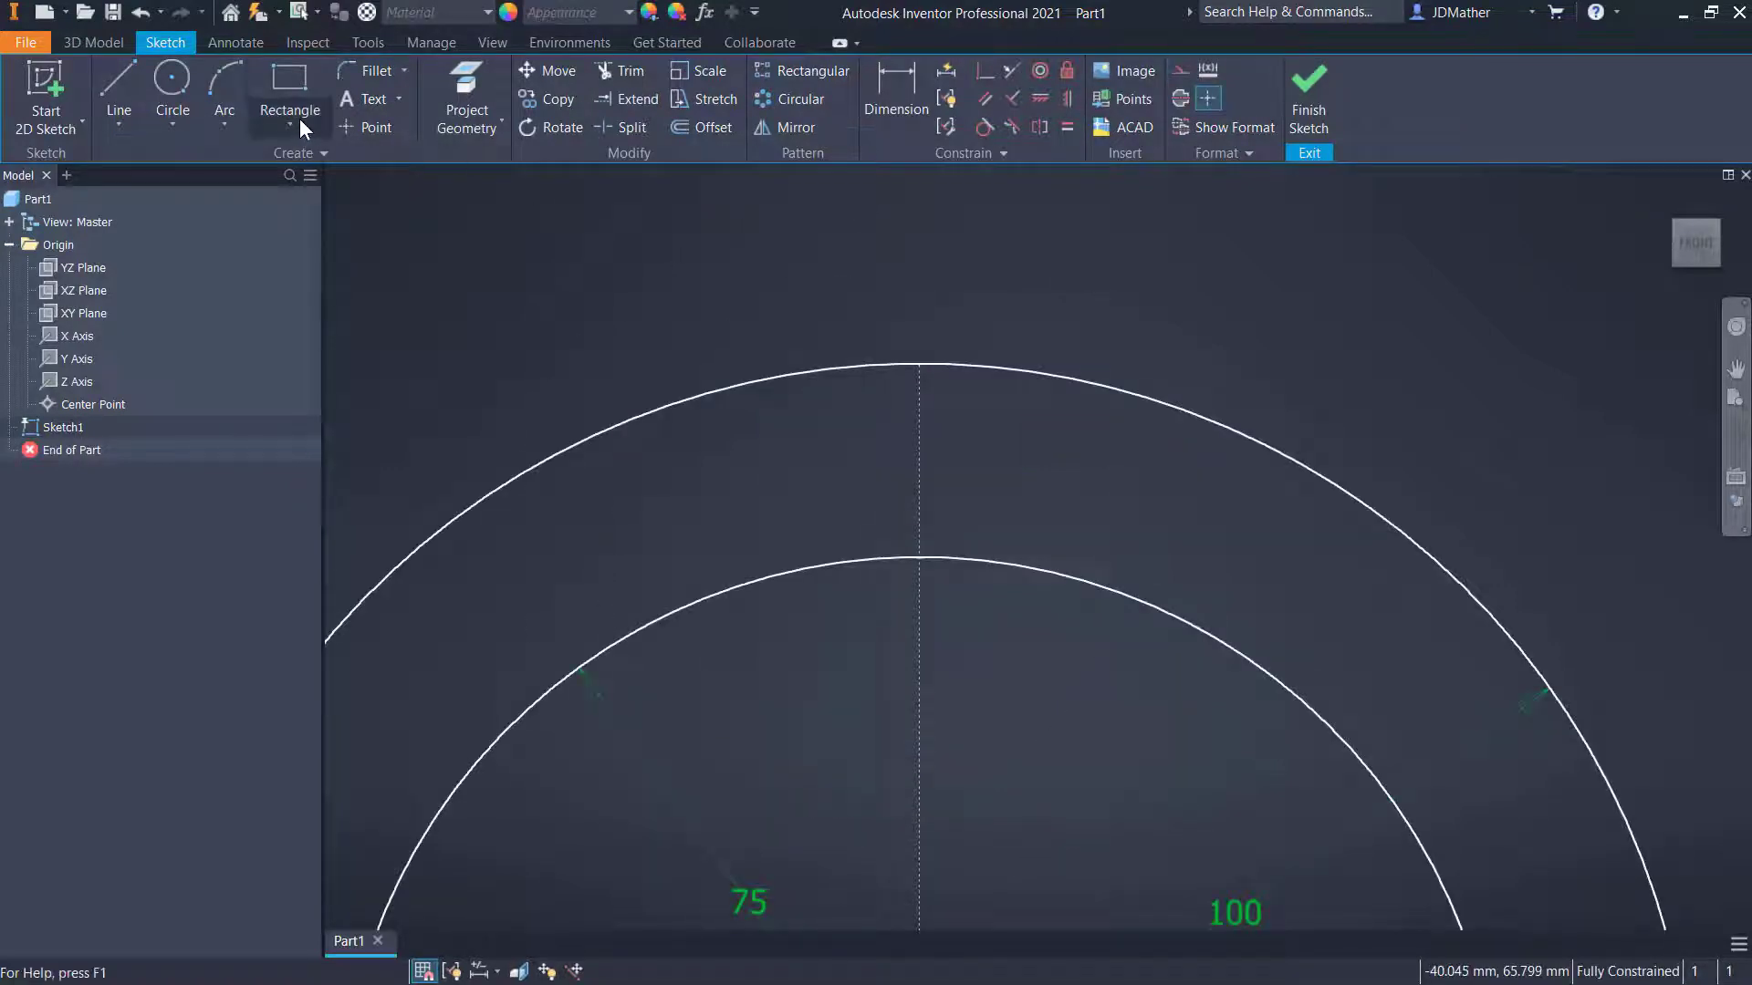
Sketch a vertical Center Point slot about 7.3 mm between arc centers and 2 mm wide, centered on the construction line between the circles
{"action": "left_click", "coordinate": [299, 119]}
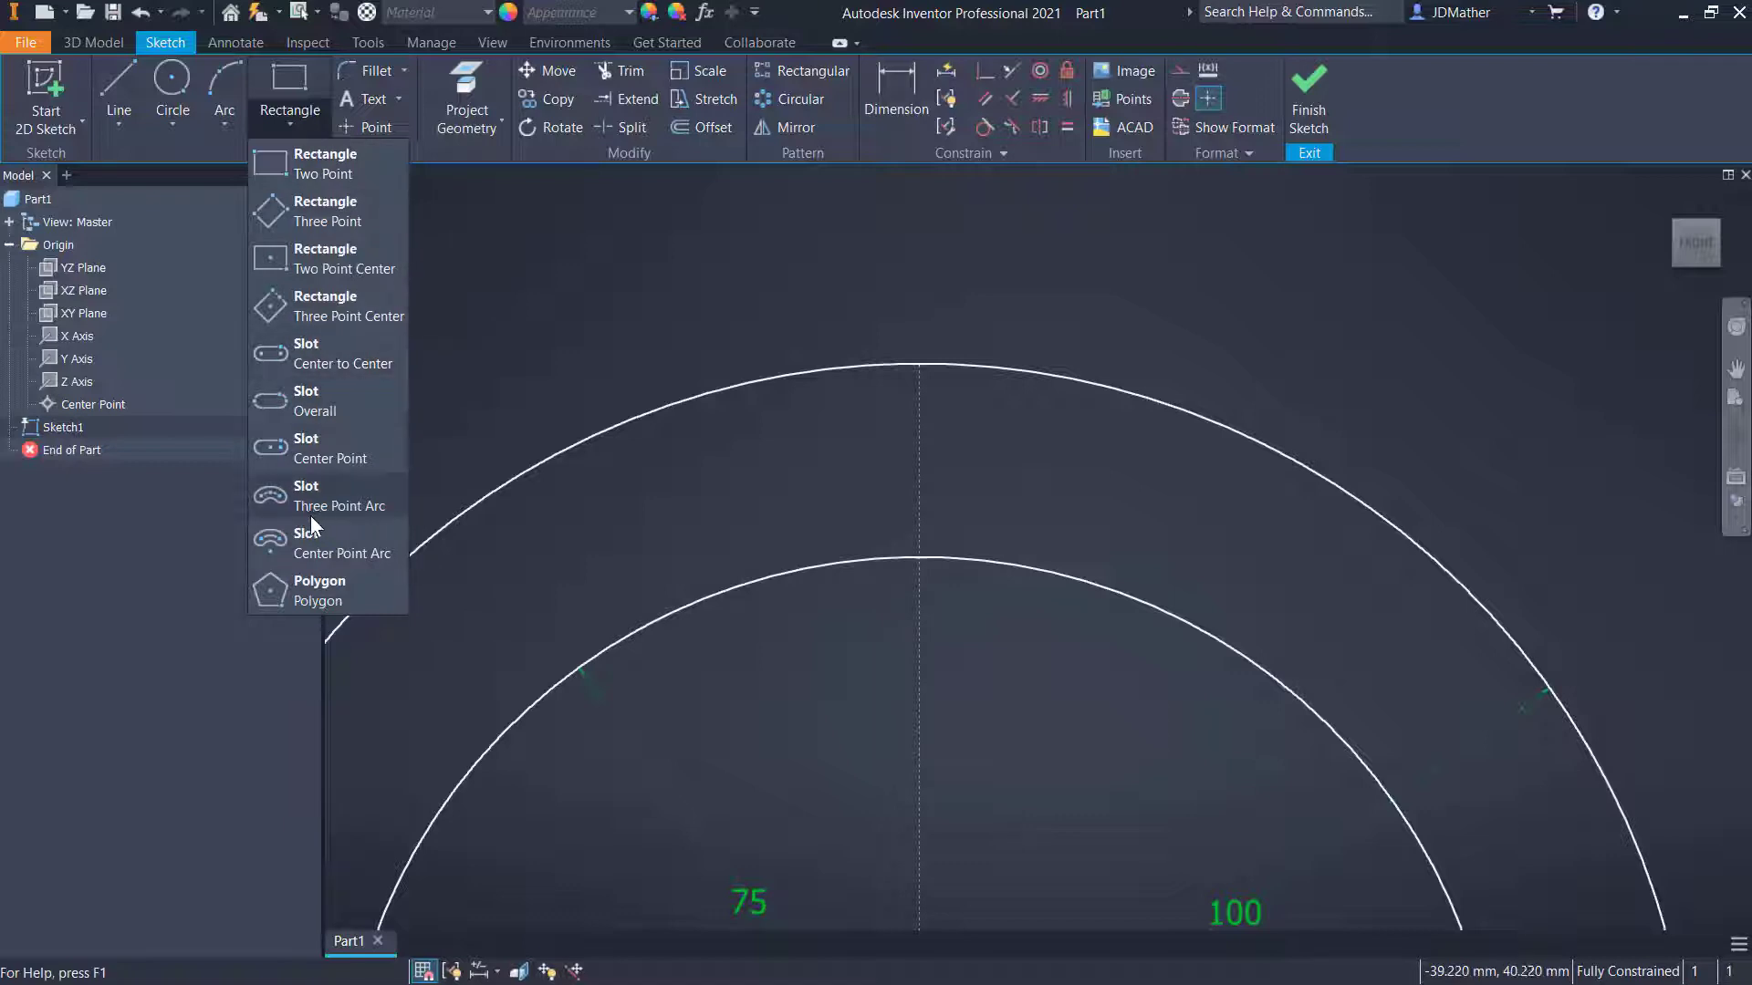
{"action": "left_click", "coordinate": [317, 452]}
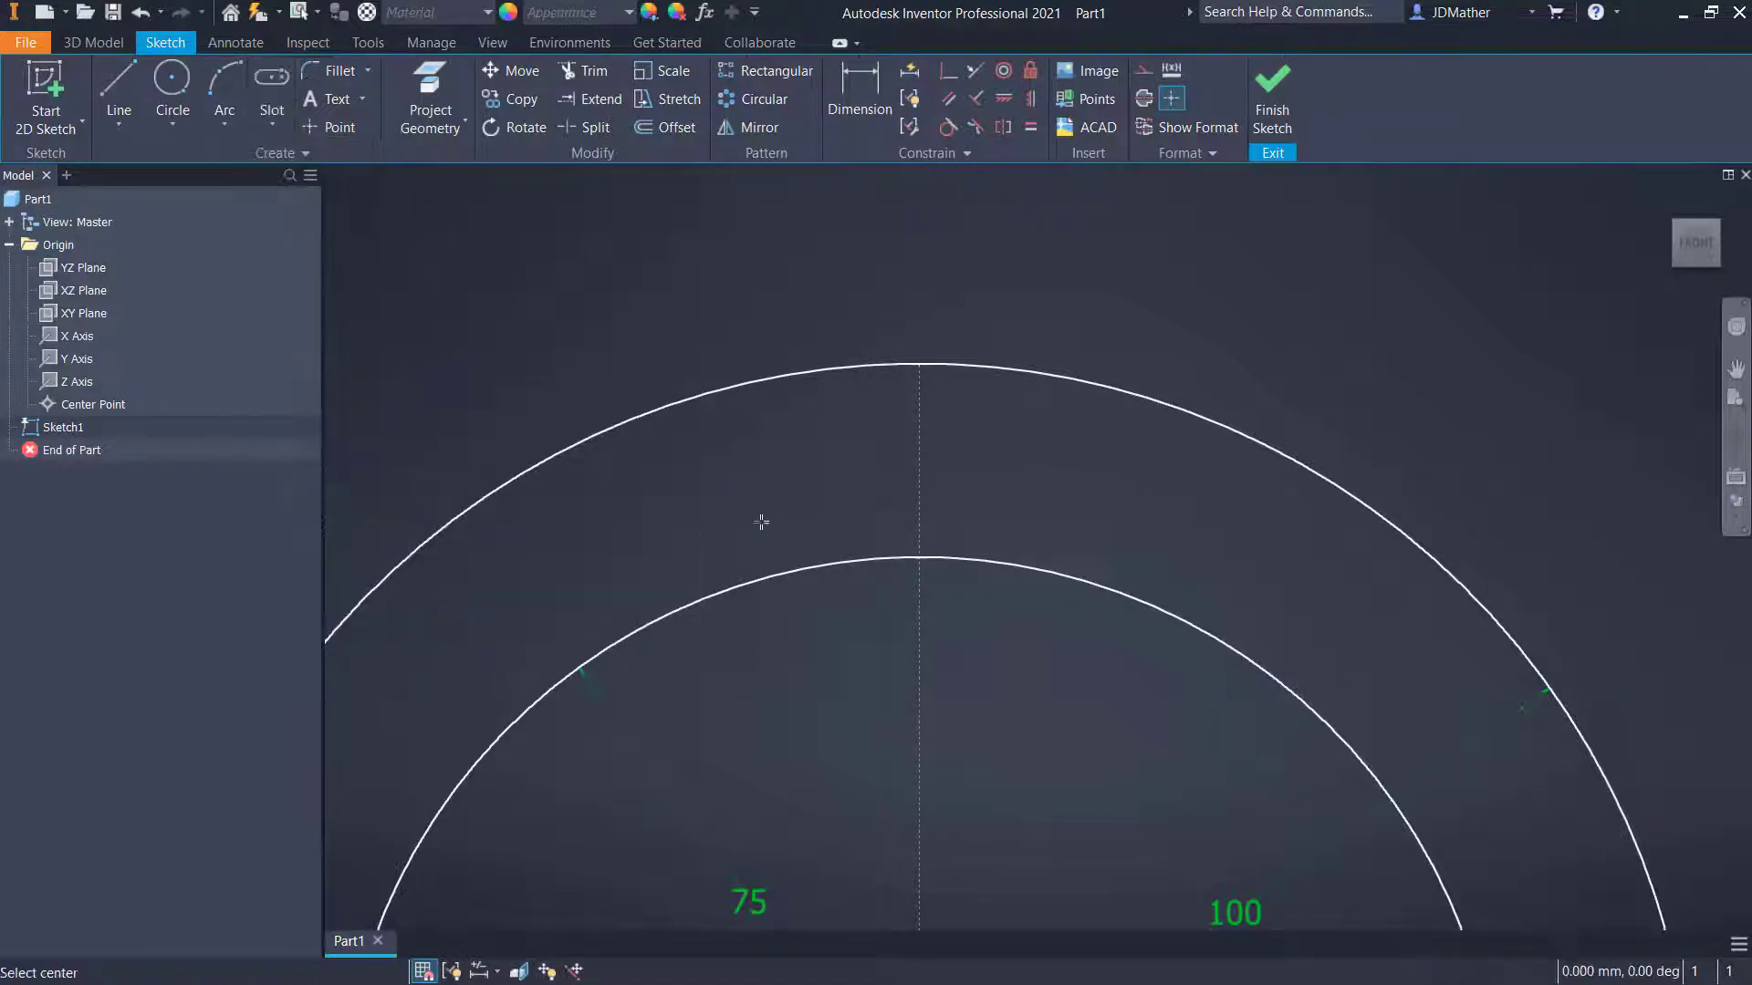
{"action": "left_click", "coordinate": [919, 458]}
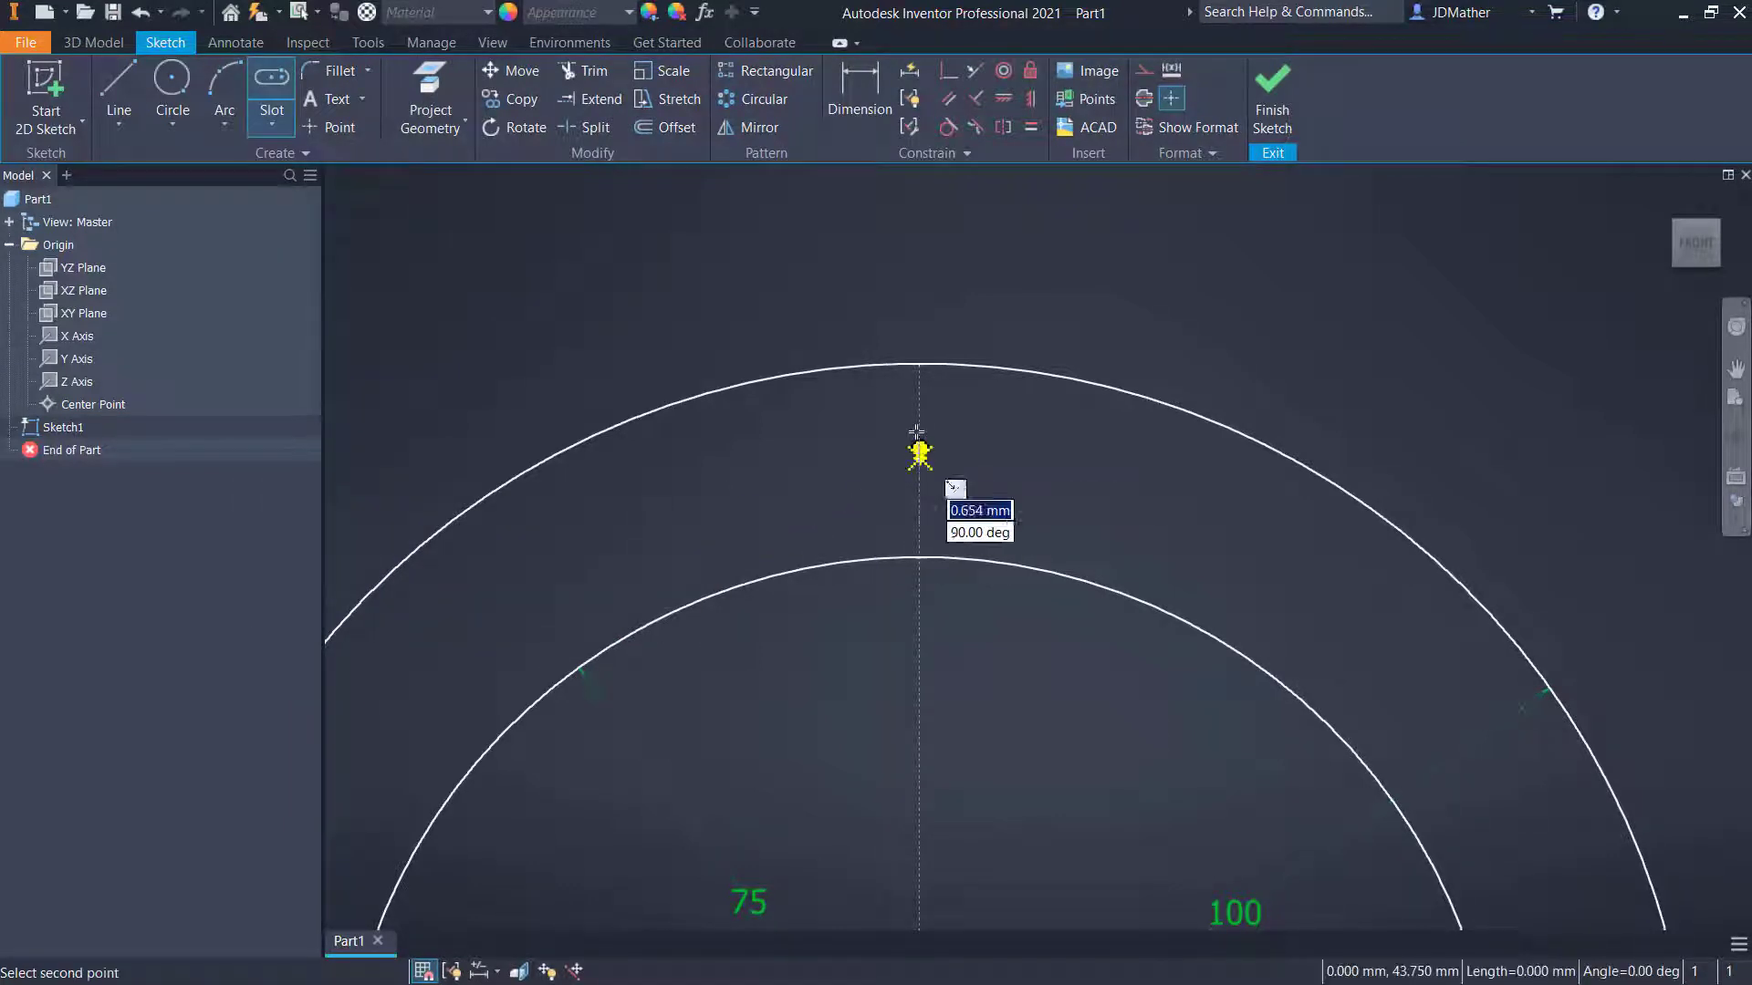
{"action": "left_click", "coordinate": [920, 401]}
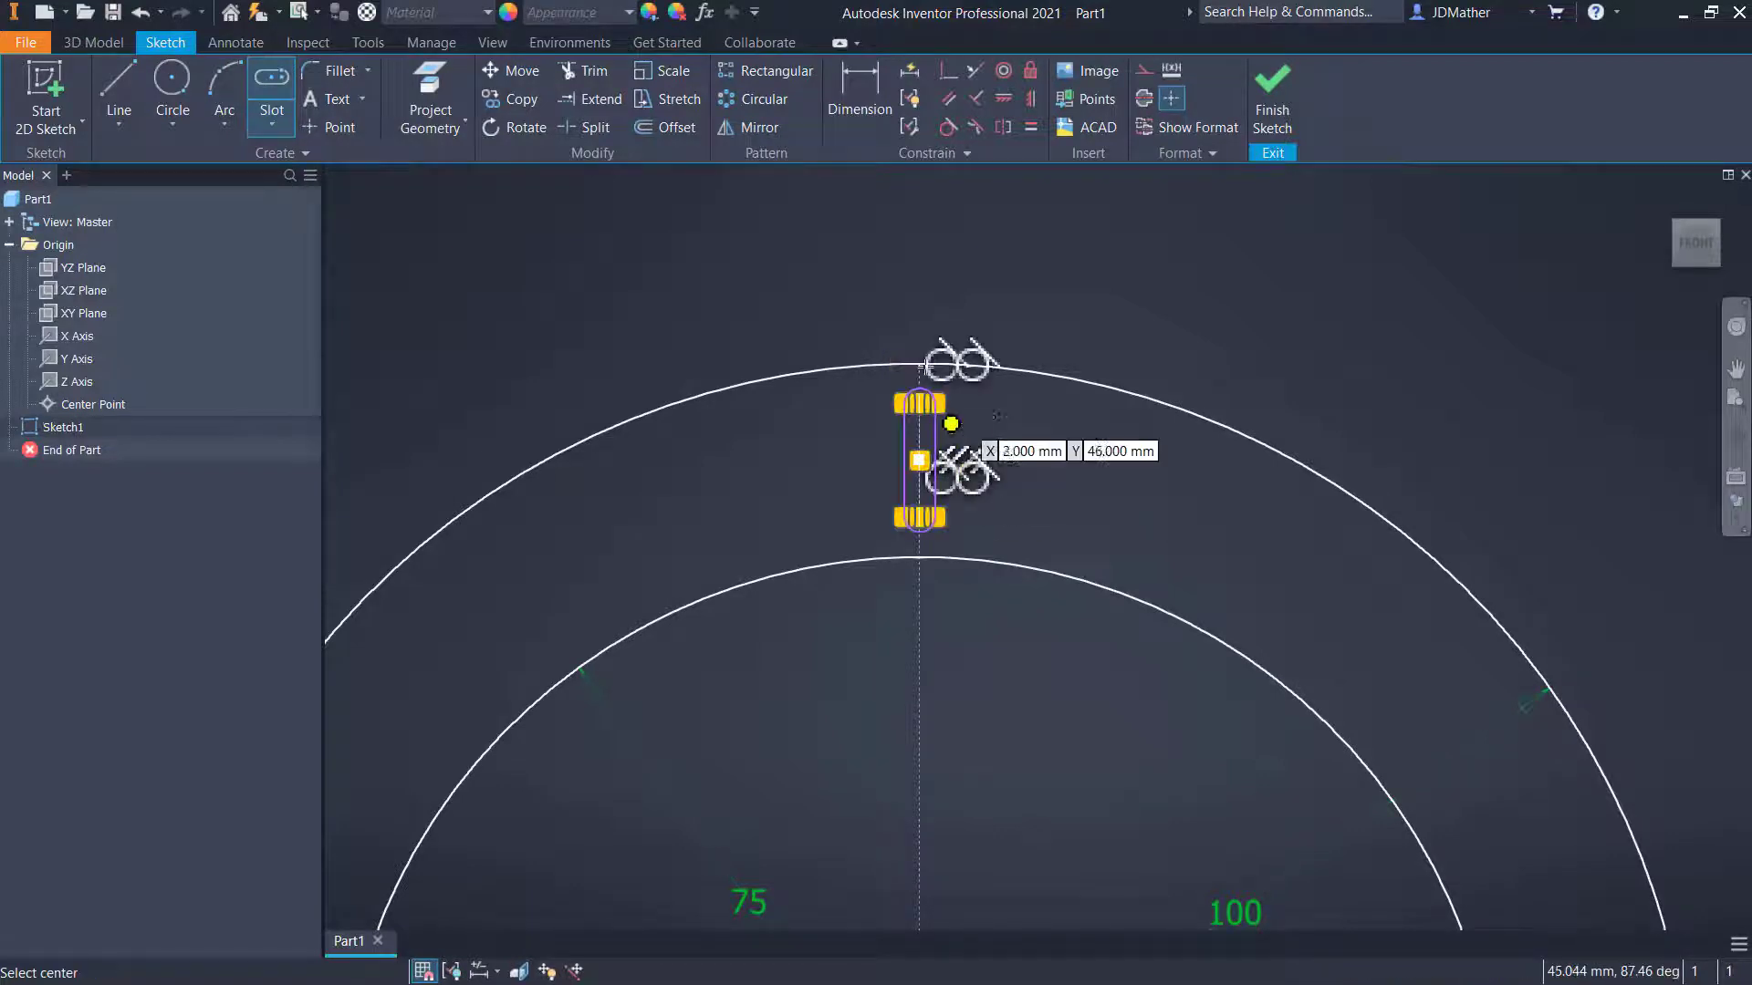
Dimension the slot with a width of 2 mm and a straight side length of 7.5 mm
{"action": "left_click", "coordinate": [938, 434]}
{"action": "key", "text": "d"}
{"action": "left_click", "coordinate": [1064, 319]}
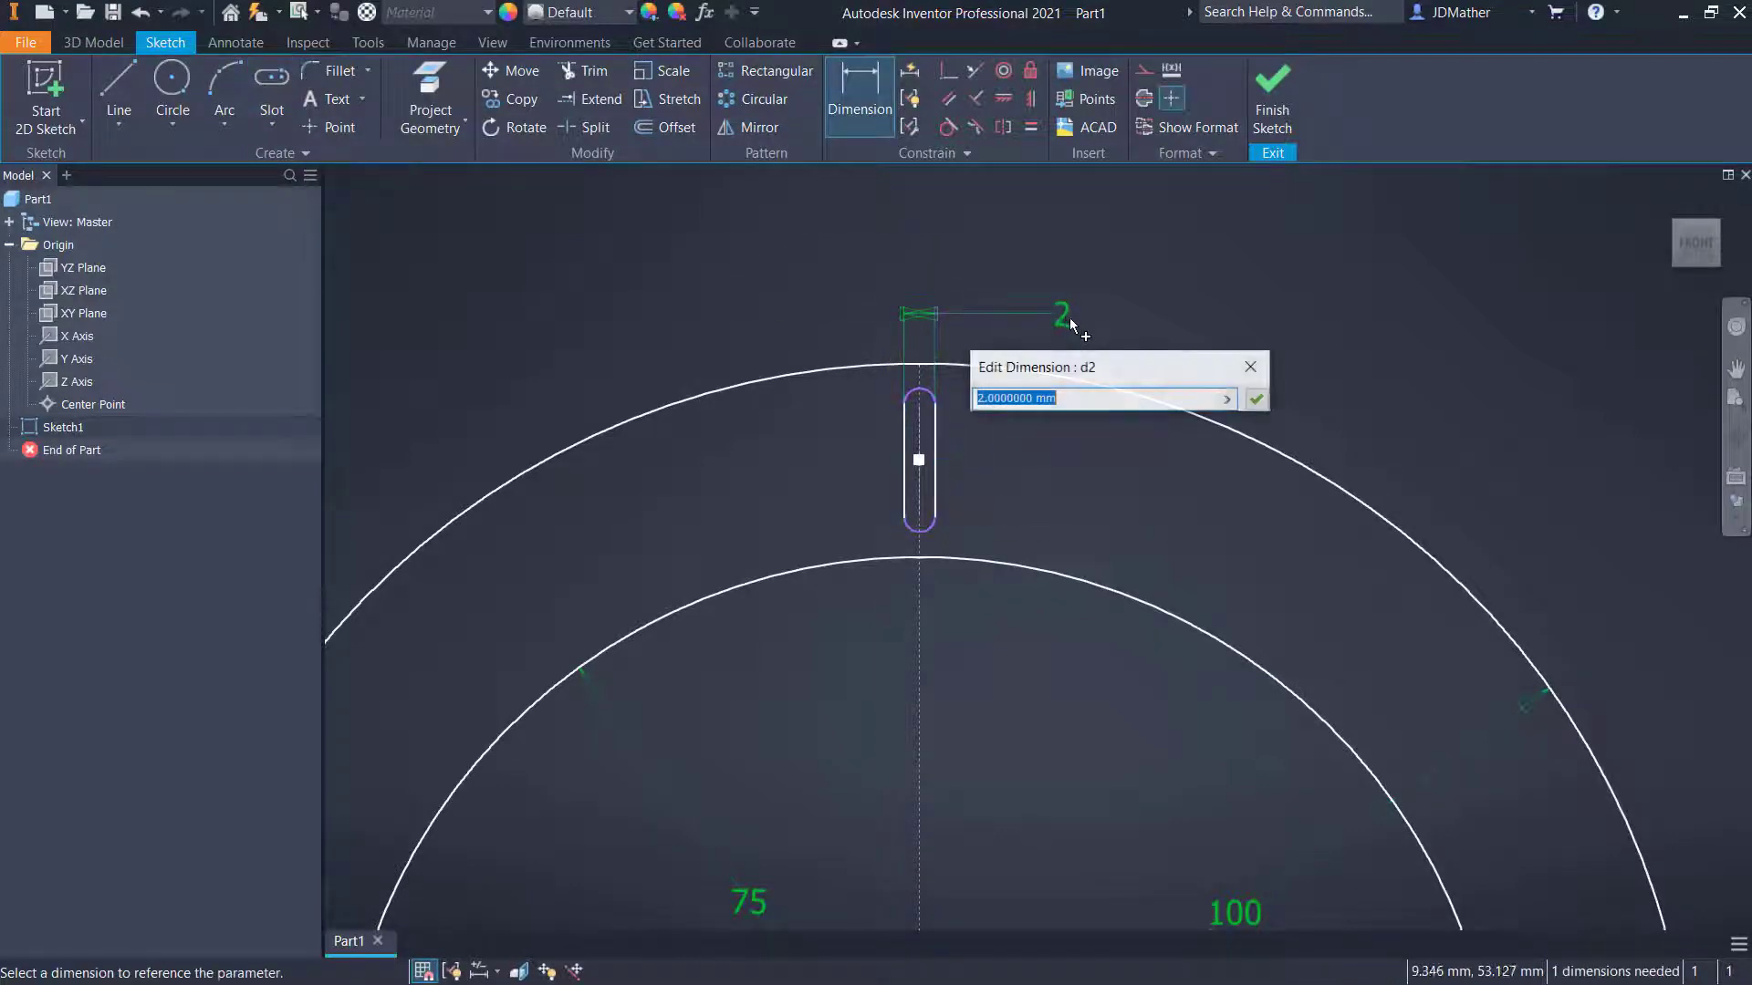
{"action": "key", "text": "Return"}
{"action": "scroll", "coordinate": [1191, 333], "scroll_direction": "up", "scroll_amount": 1}
{"action": "left_click", "coordinate": [894, 476]}
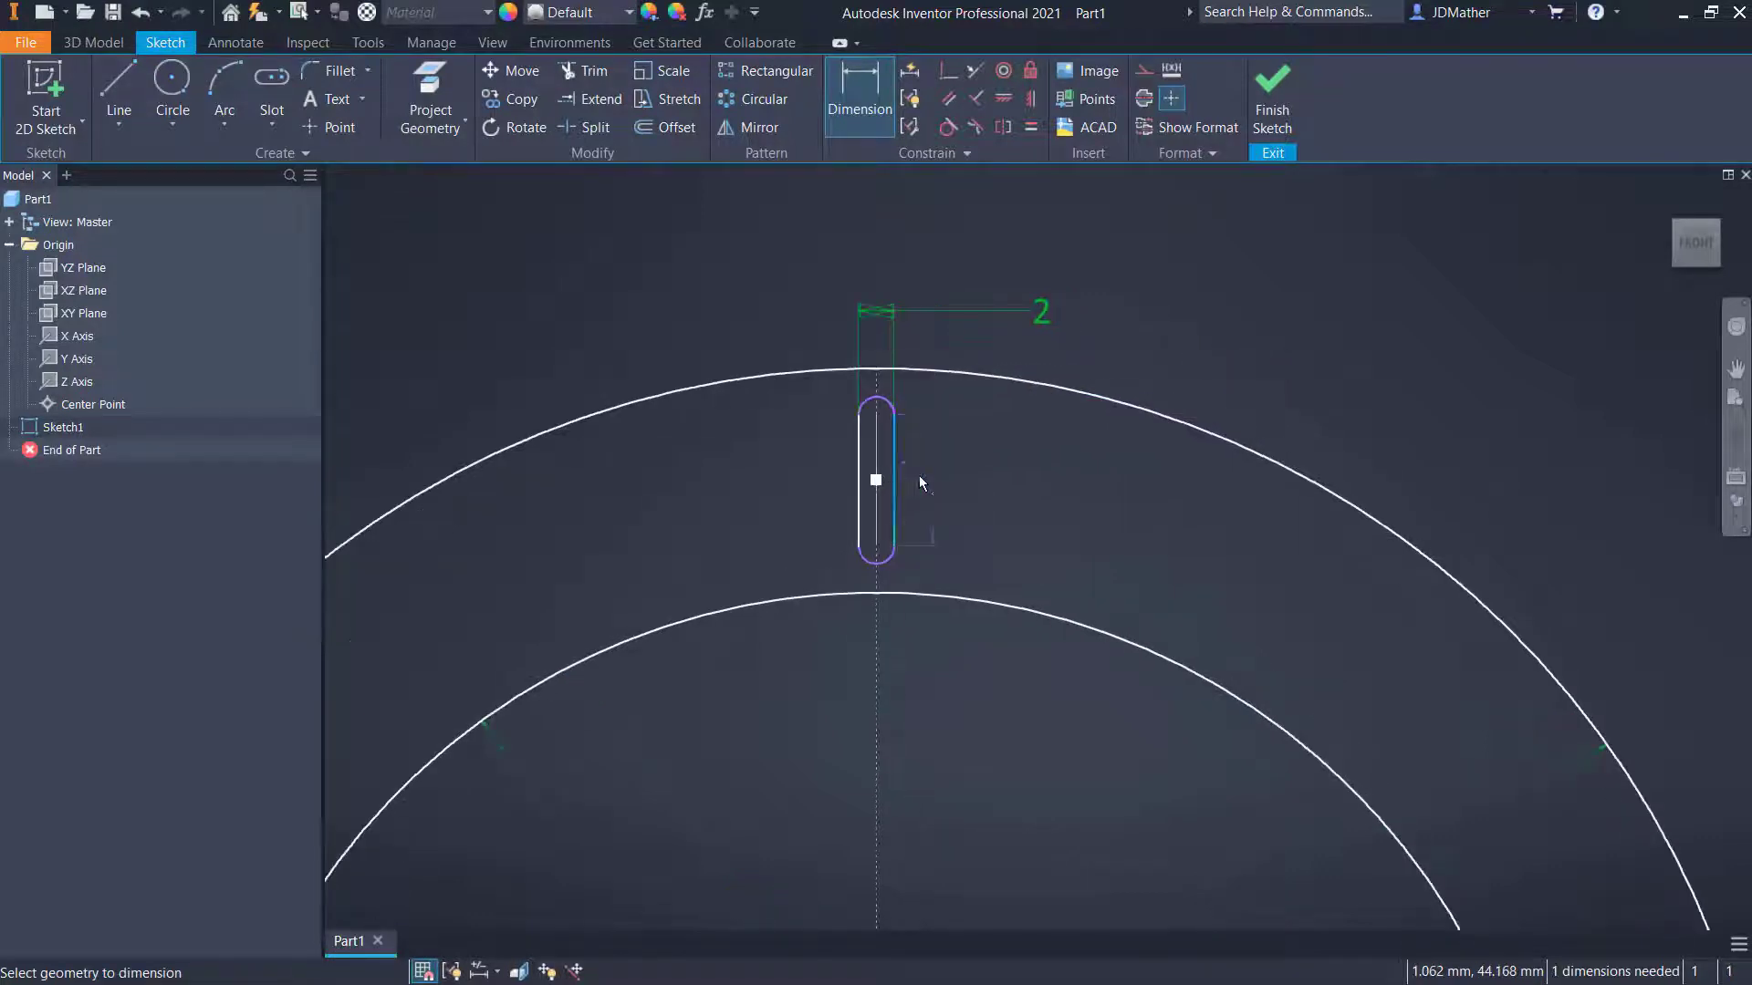
{"action": "left_click", "coordinate": [958, 471]}
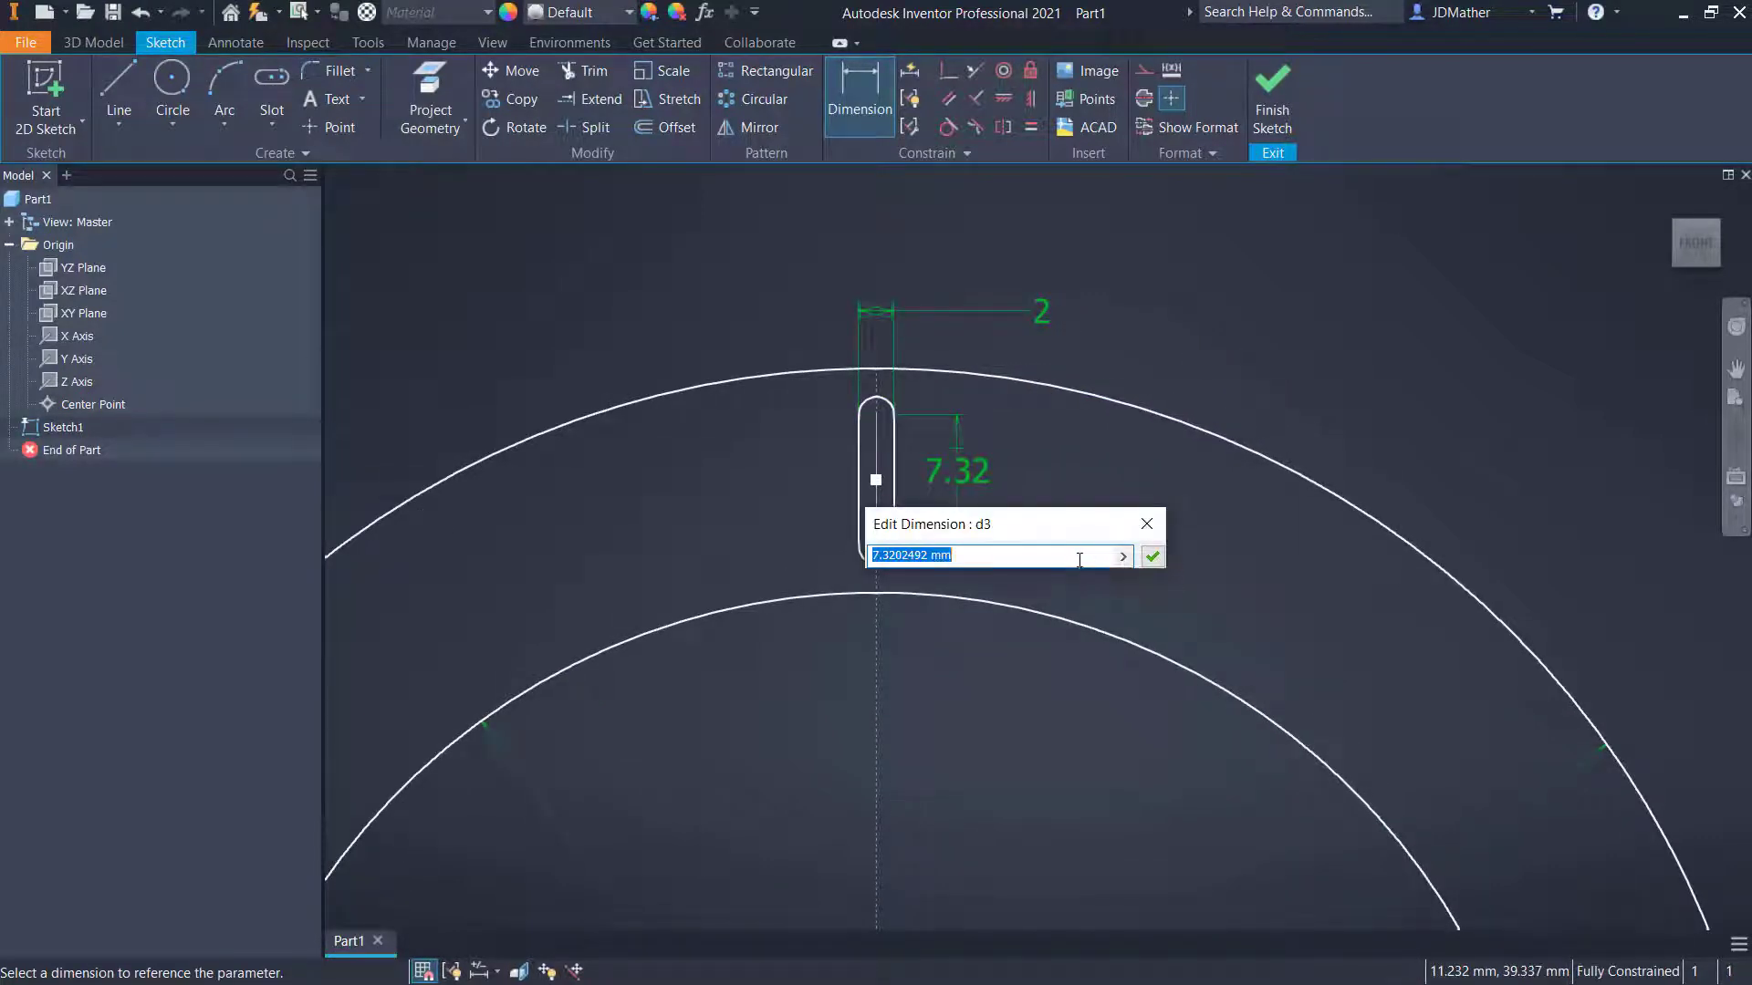
{"action": "key", "text": "Return"}
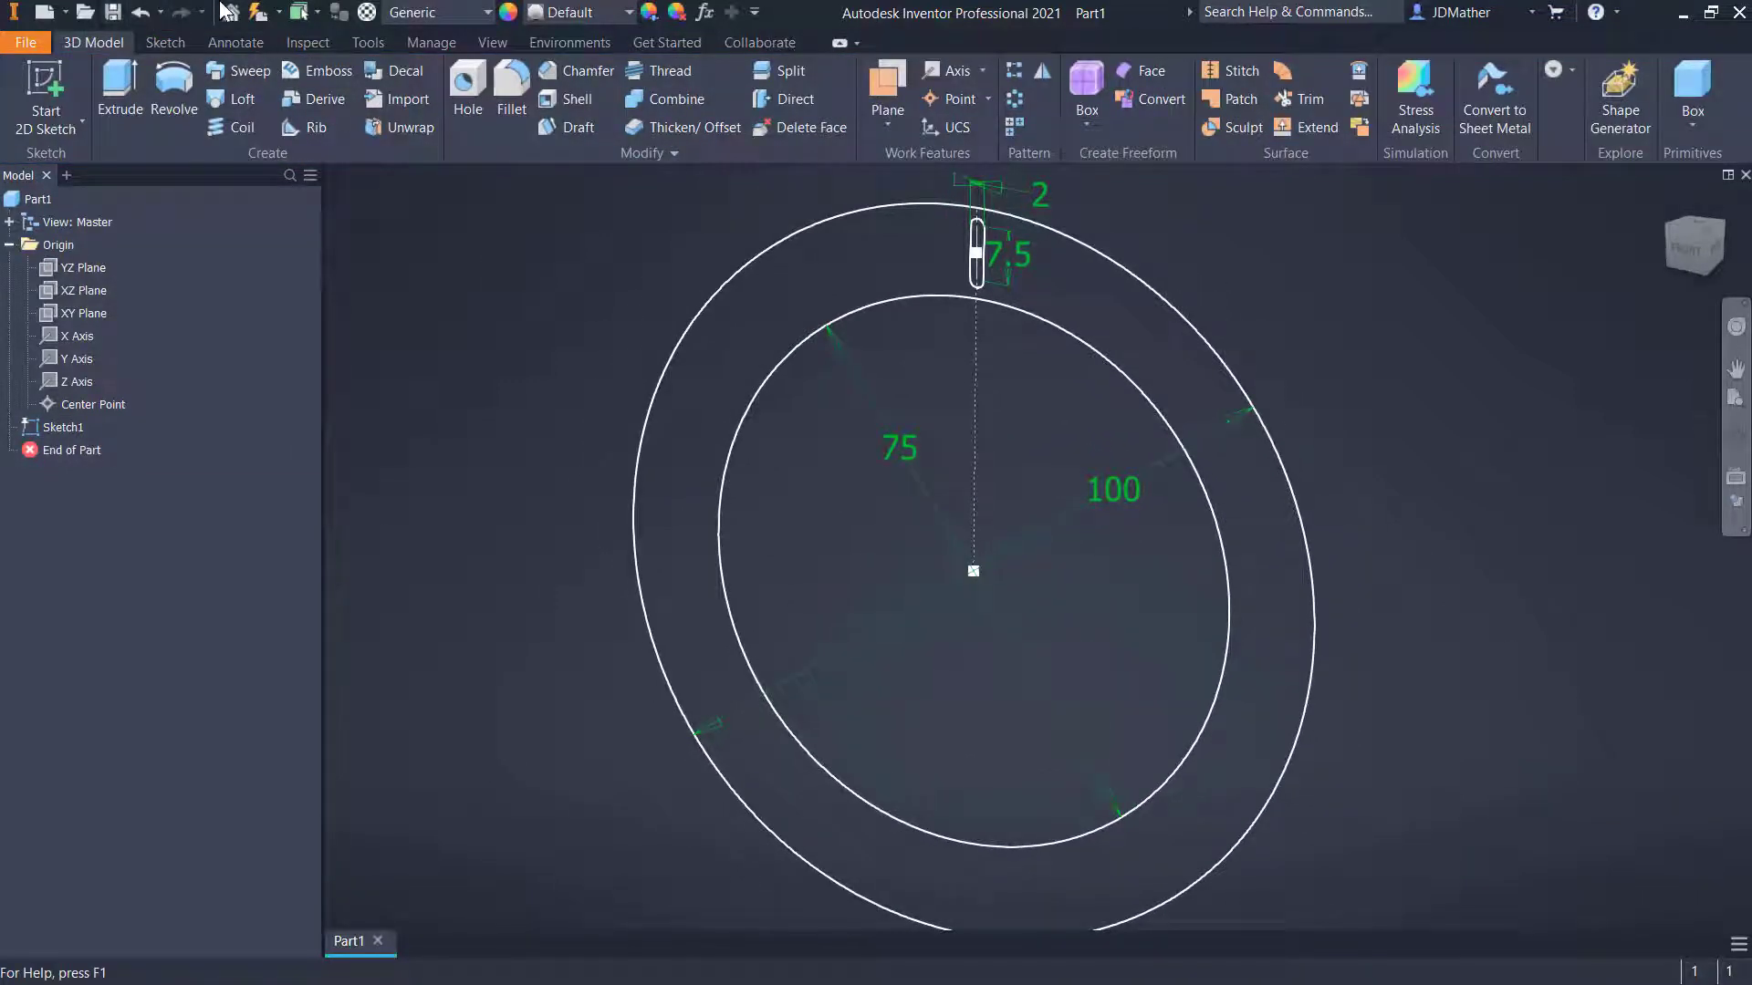
Save the part as Outer Cylinder Ring
{"action": "key", "text": "ctrl+s"}
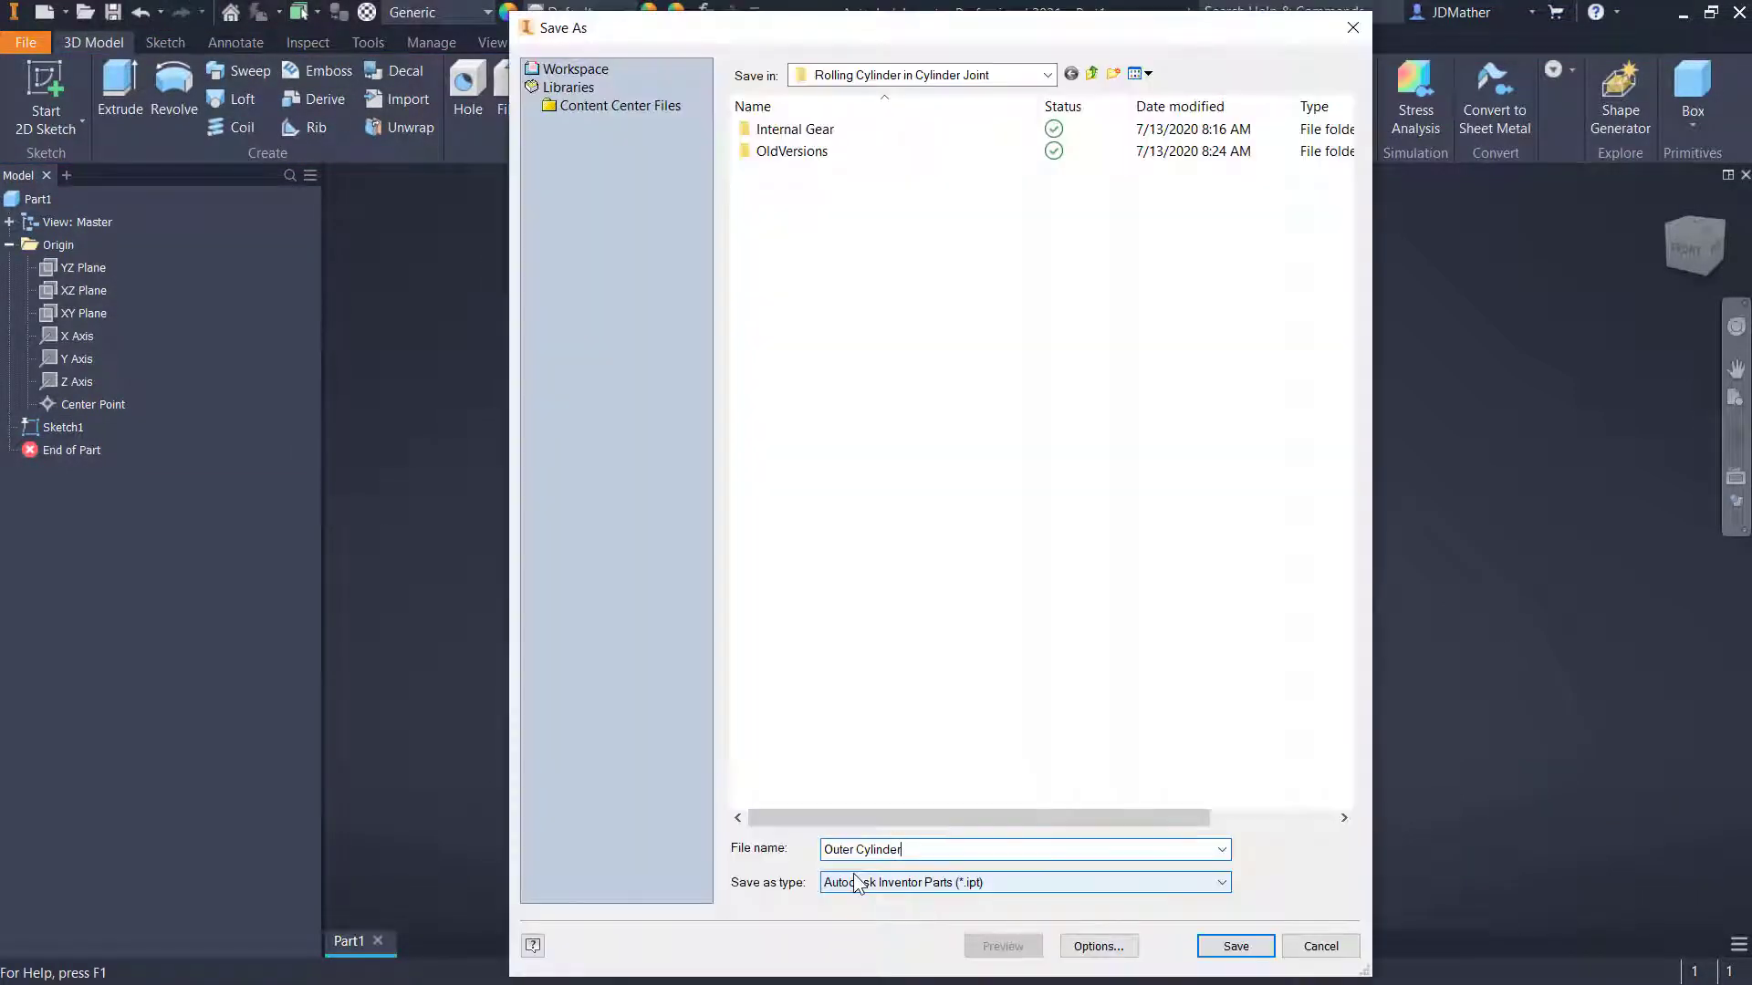
{"action": "type", "text": "Ring"}
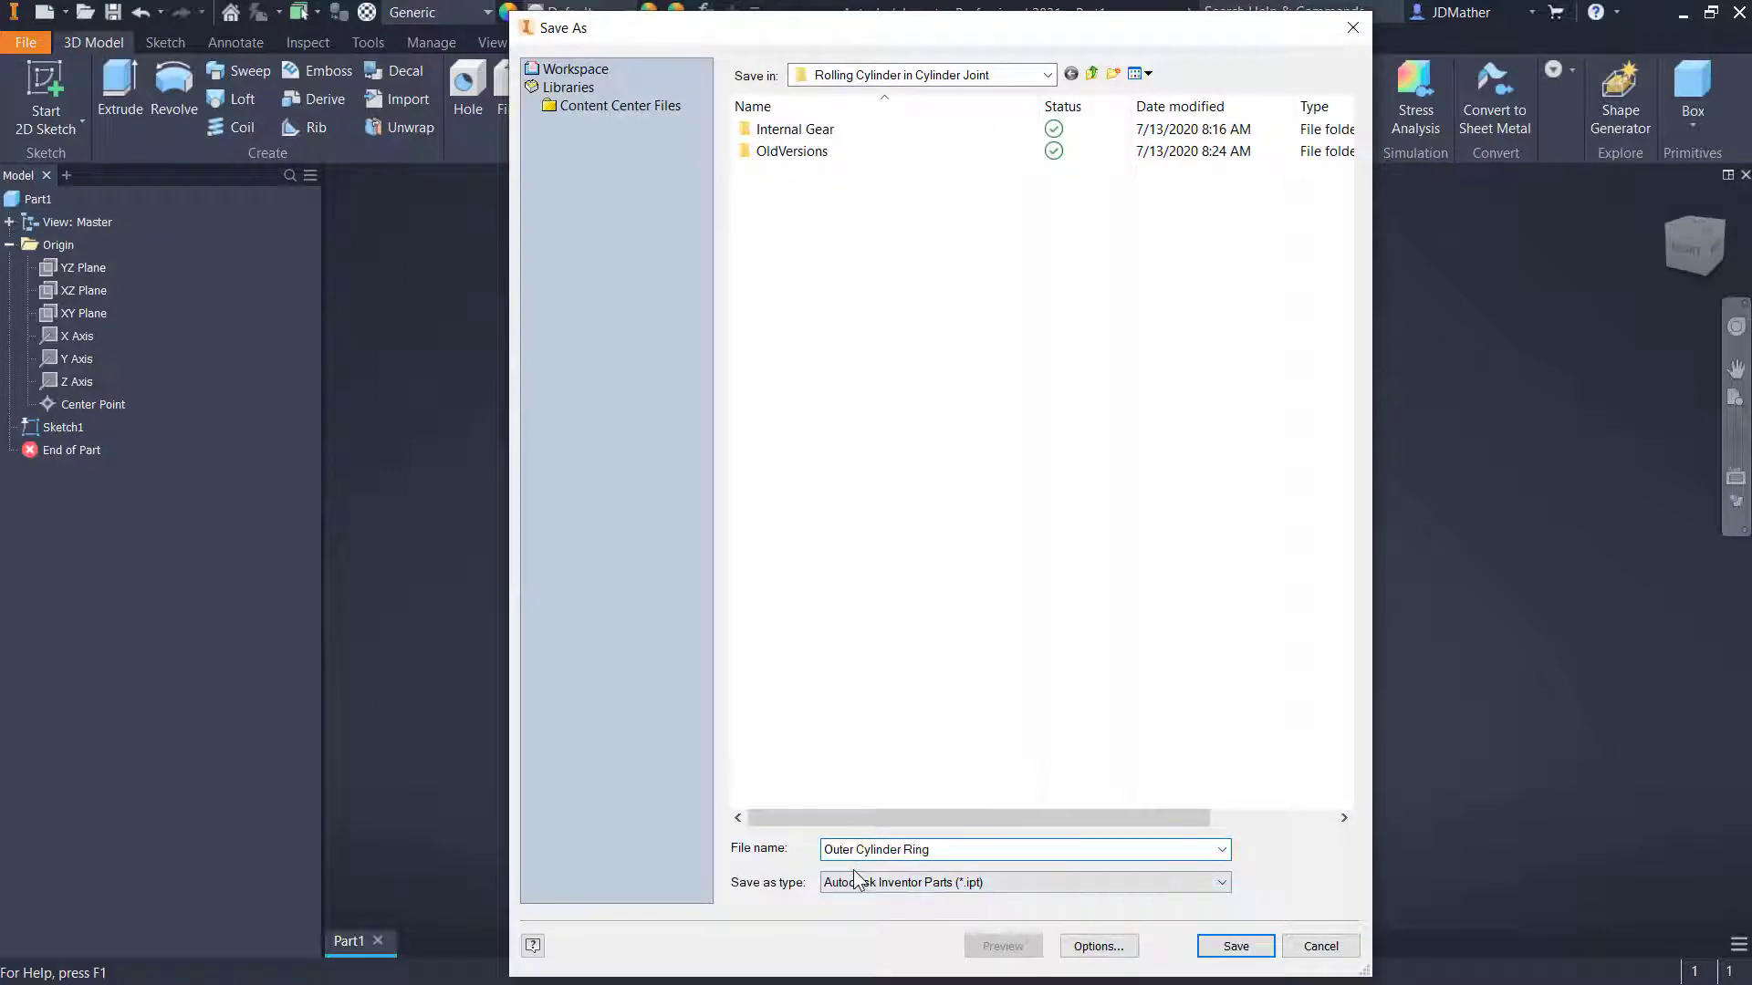
{"action": "key", "text": "Return"}
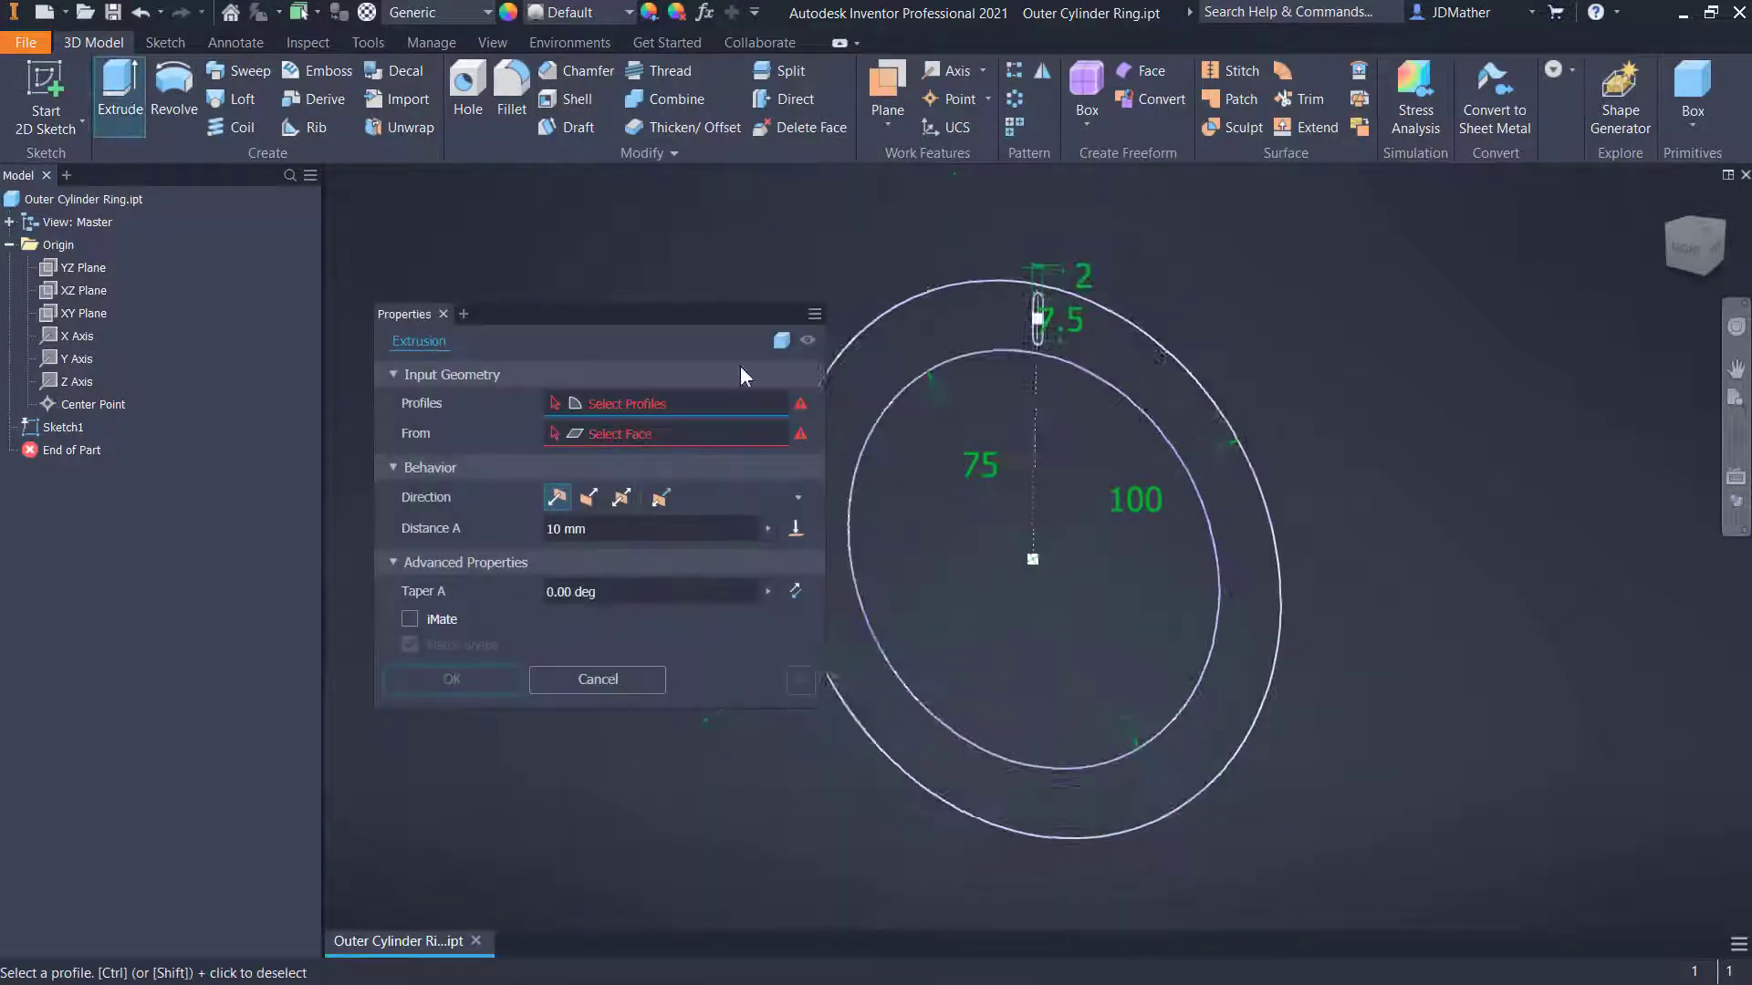
Extrude the ring and slot profiles symmetrically to a total of 20 mm as one new solid
{"action": "left_click", "coordinate": [937, 411]}
{"action": "scroll", "coordinate": [1083, 333], "scroll_direction": "up", "scroll_amount": 5}
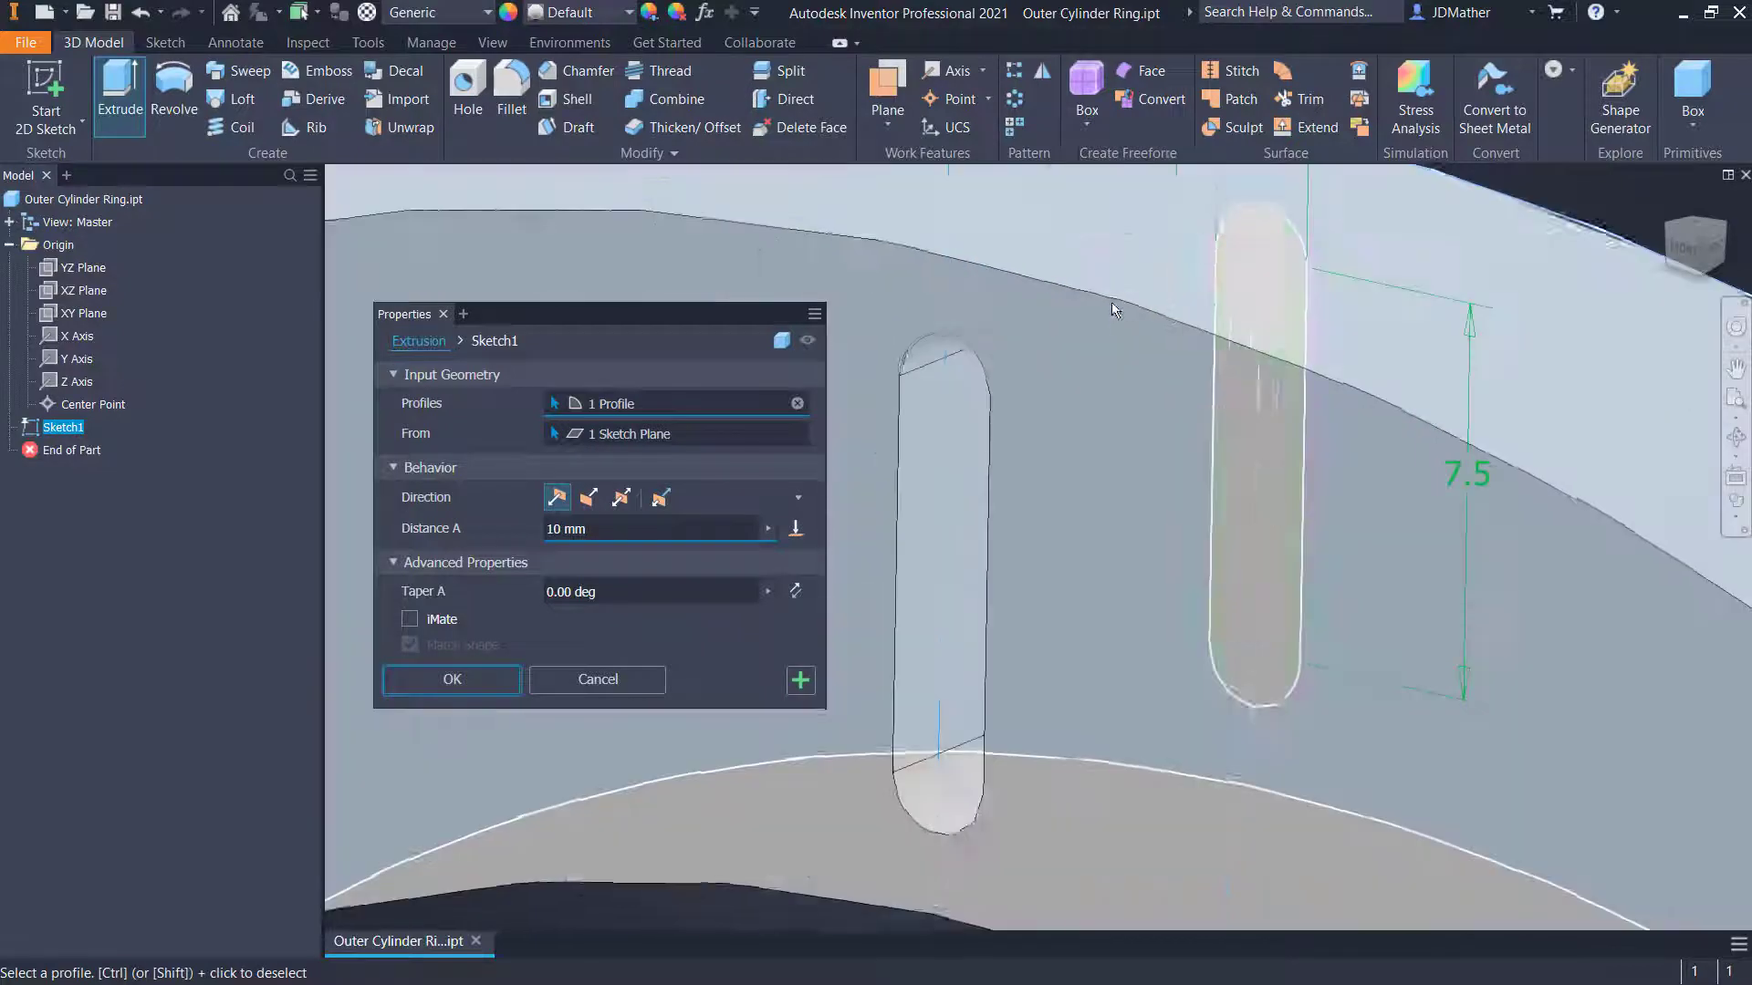
{"action": "left_click", "coordinate": [1240, 491]}
{"action": "scroll", "coordinate": [1144, 474], "scroll_direction": "down", "scroll_amount": 4}
{"action": "scroll", "coordinate": [1144, 474], "scroll_direction": "down", "scroll_amount": 2}
{"action": "middle_click_drag", "start_coordinate": [997, 474], "coordinate": [633, 481], "text": "shift"}
{"action": "left_click", "coordinate": [622, 500]}
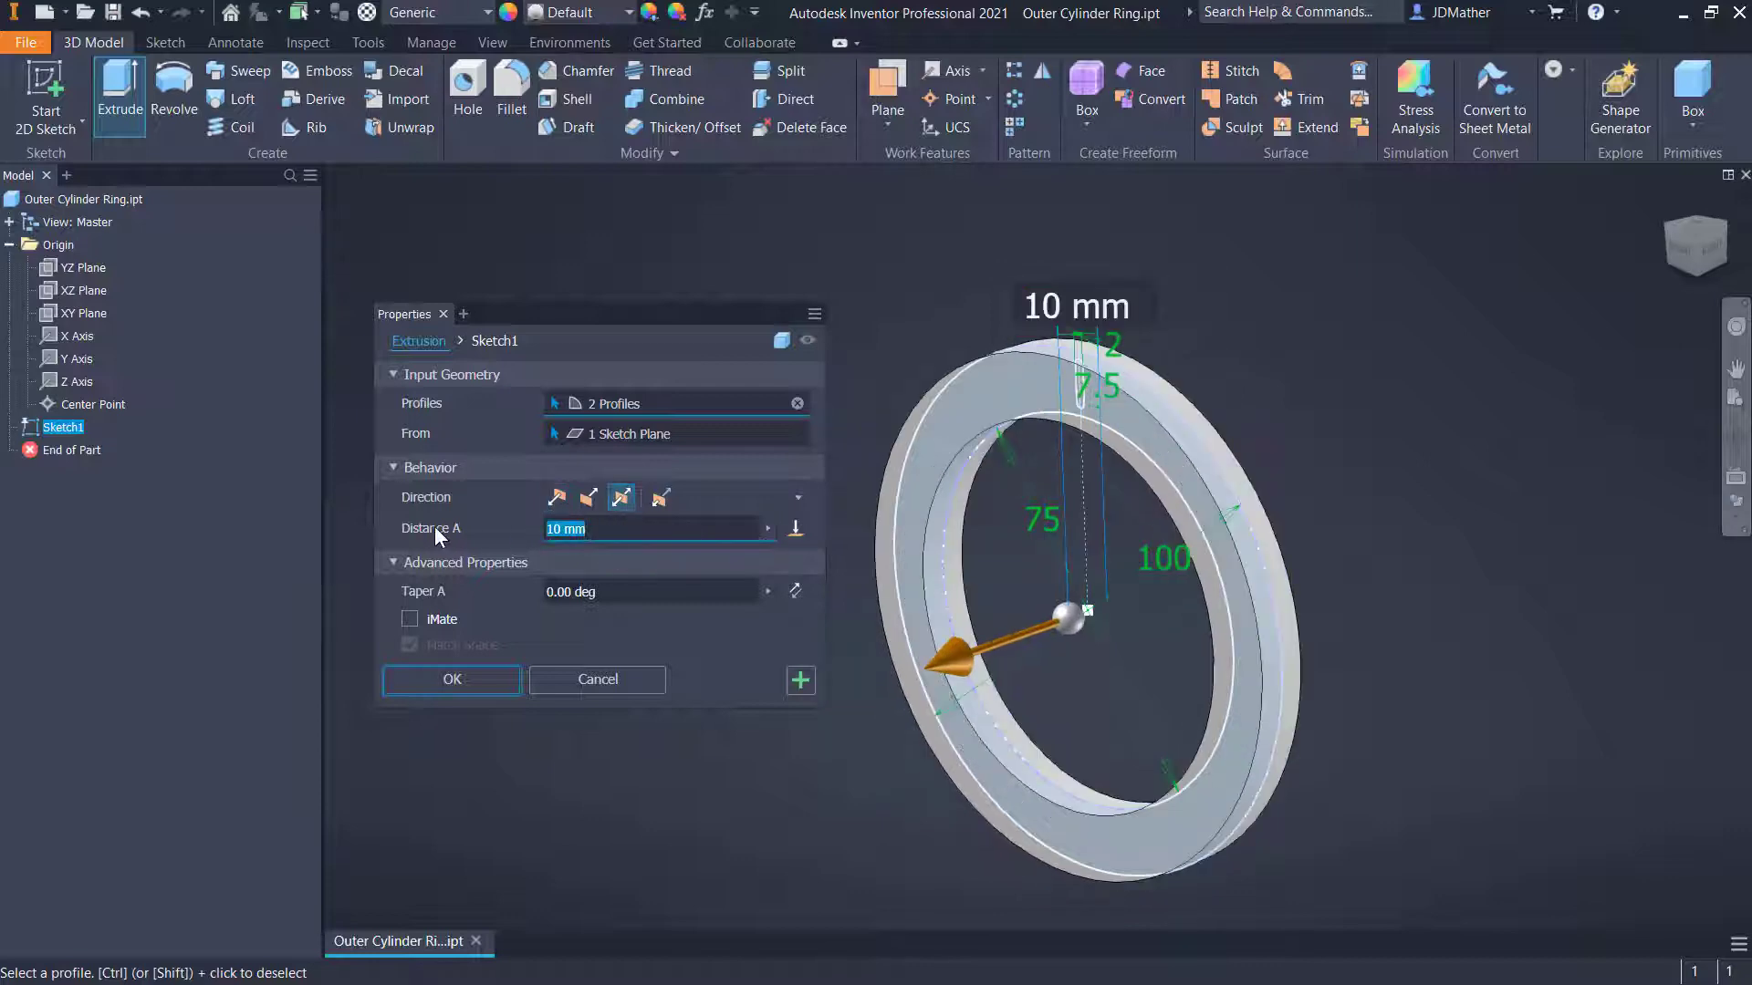
{"action": "left_click", "coordinate": [411, 678]}
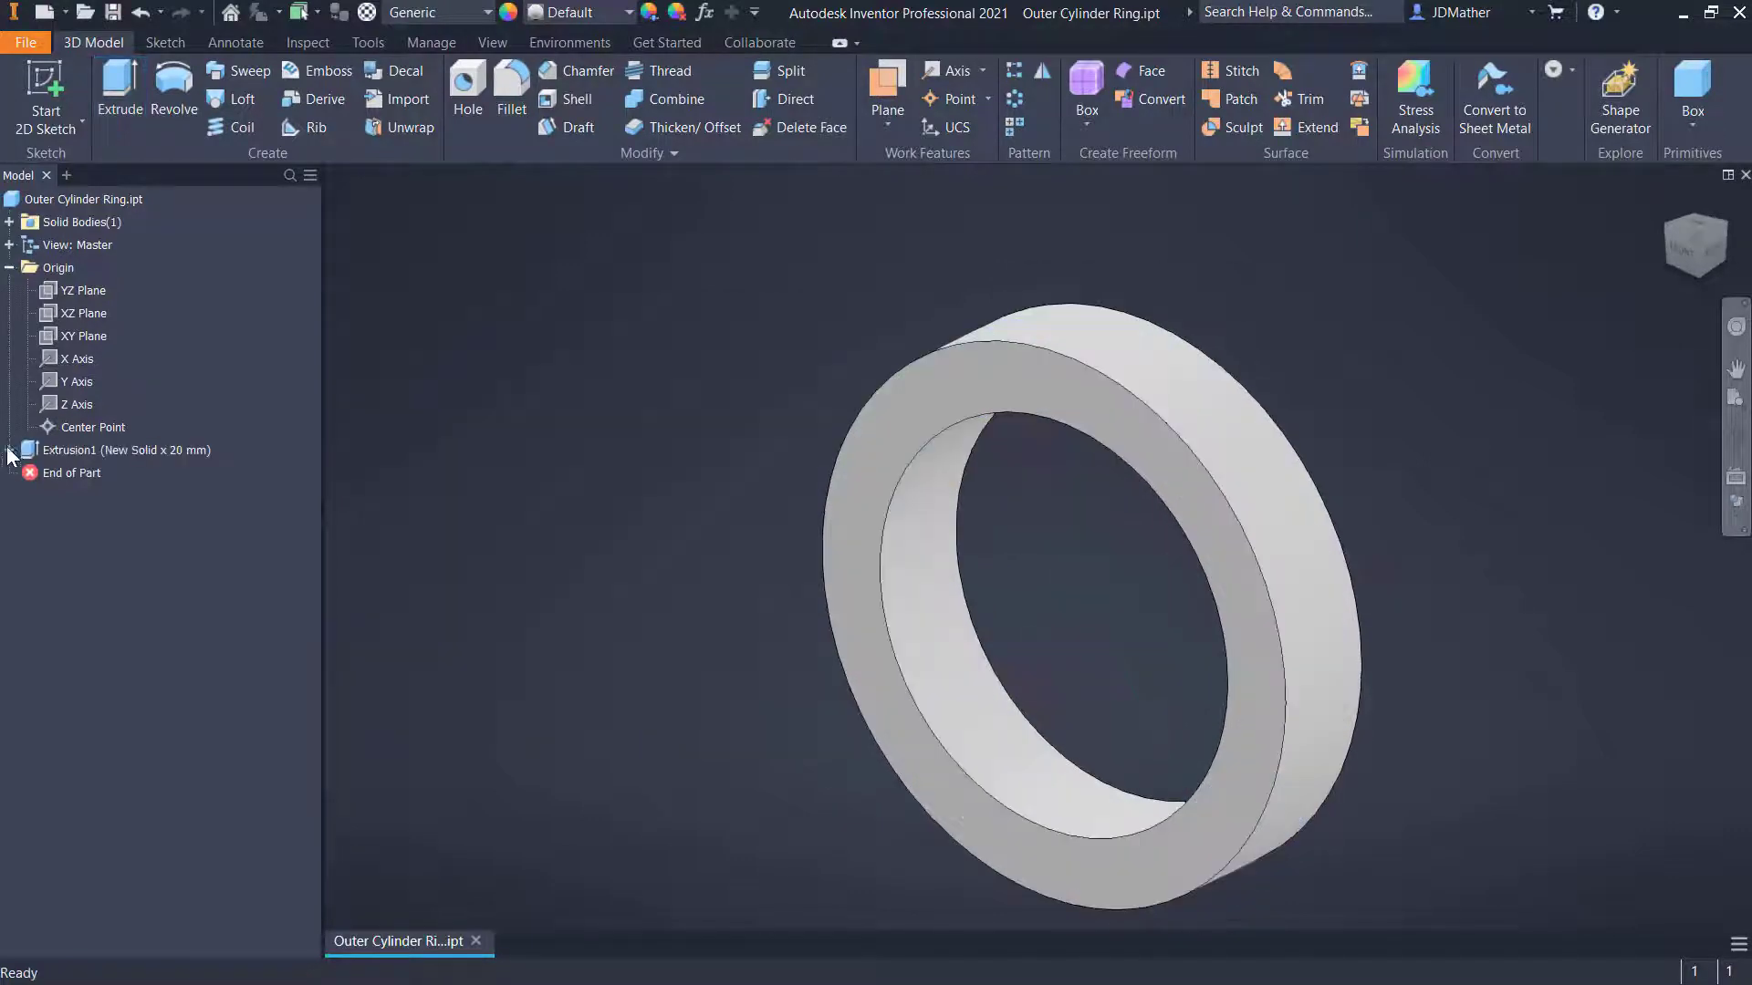
Make the ring's sketch visible and cut its slot profile through all in both directions
{"action": "right_click", "coordinate": [85, 474]}
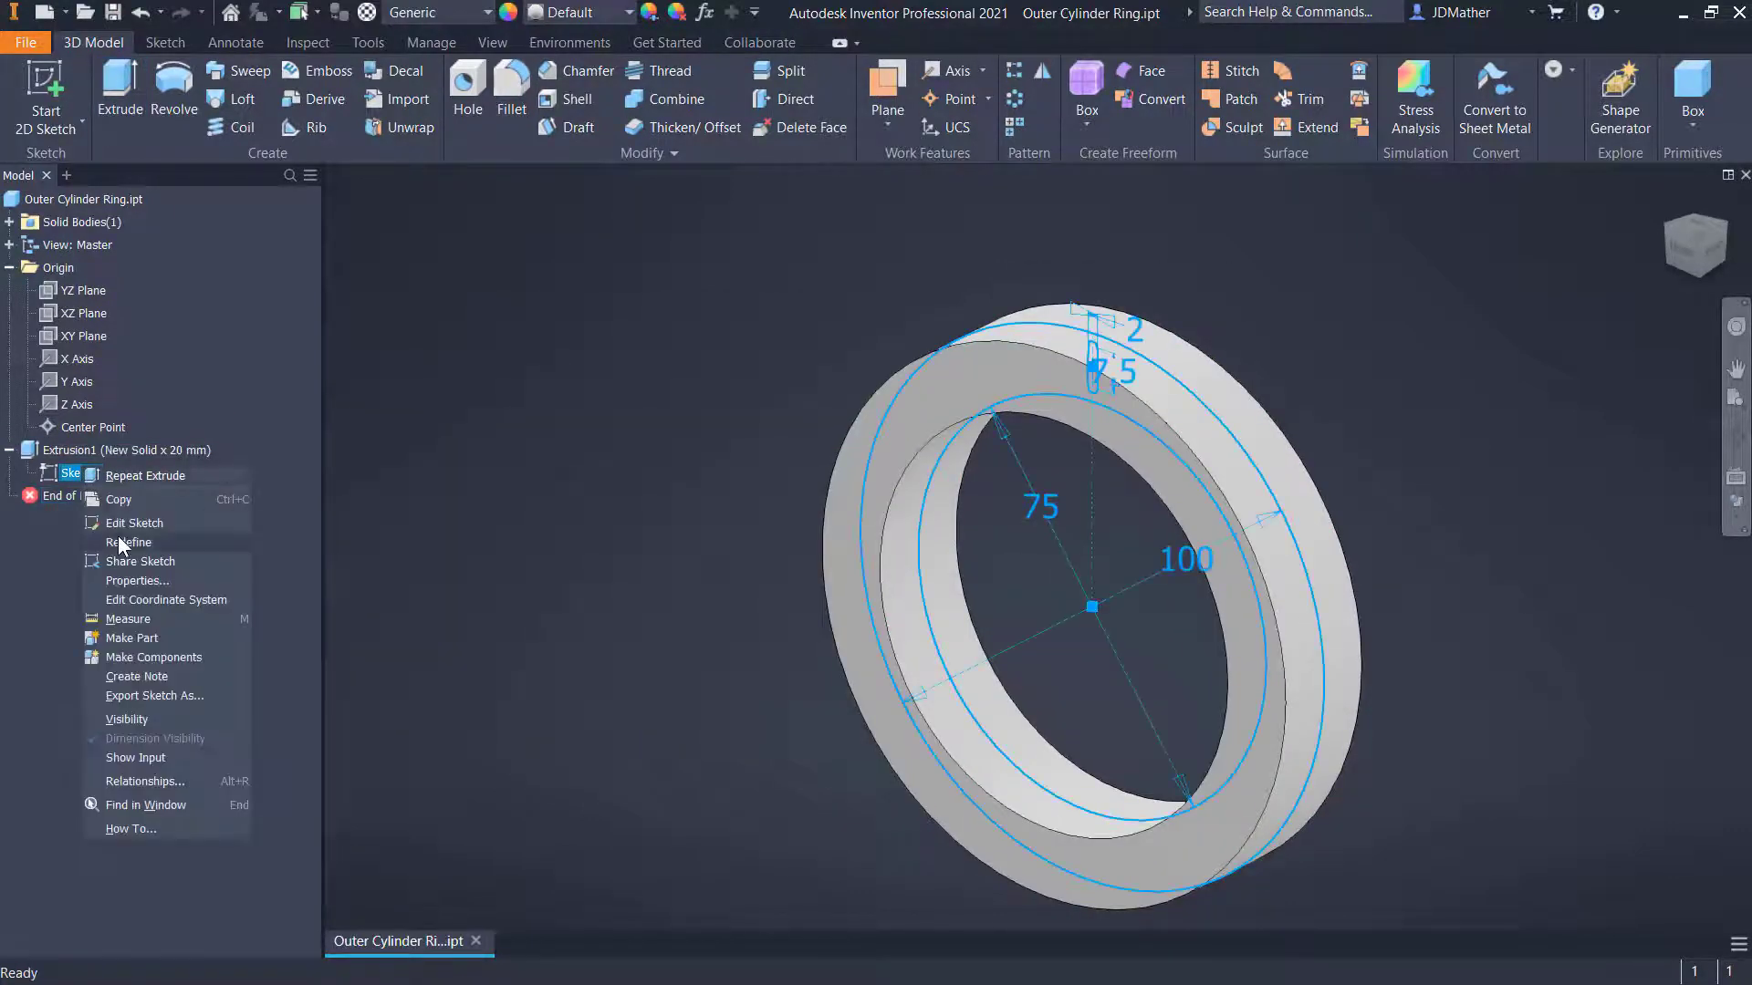
{"action": "left_click", "coordinate": [126, 719]}
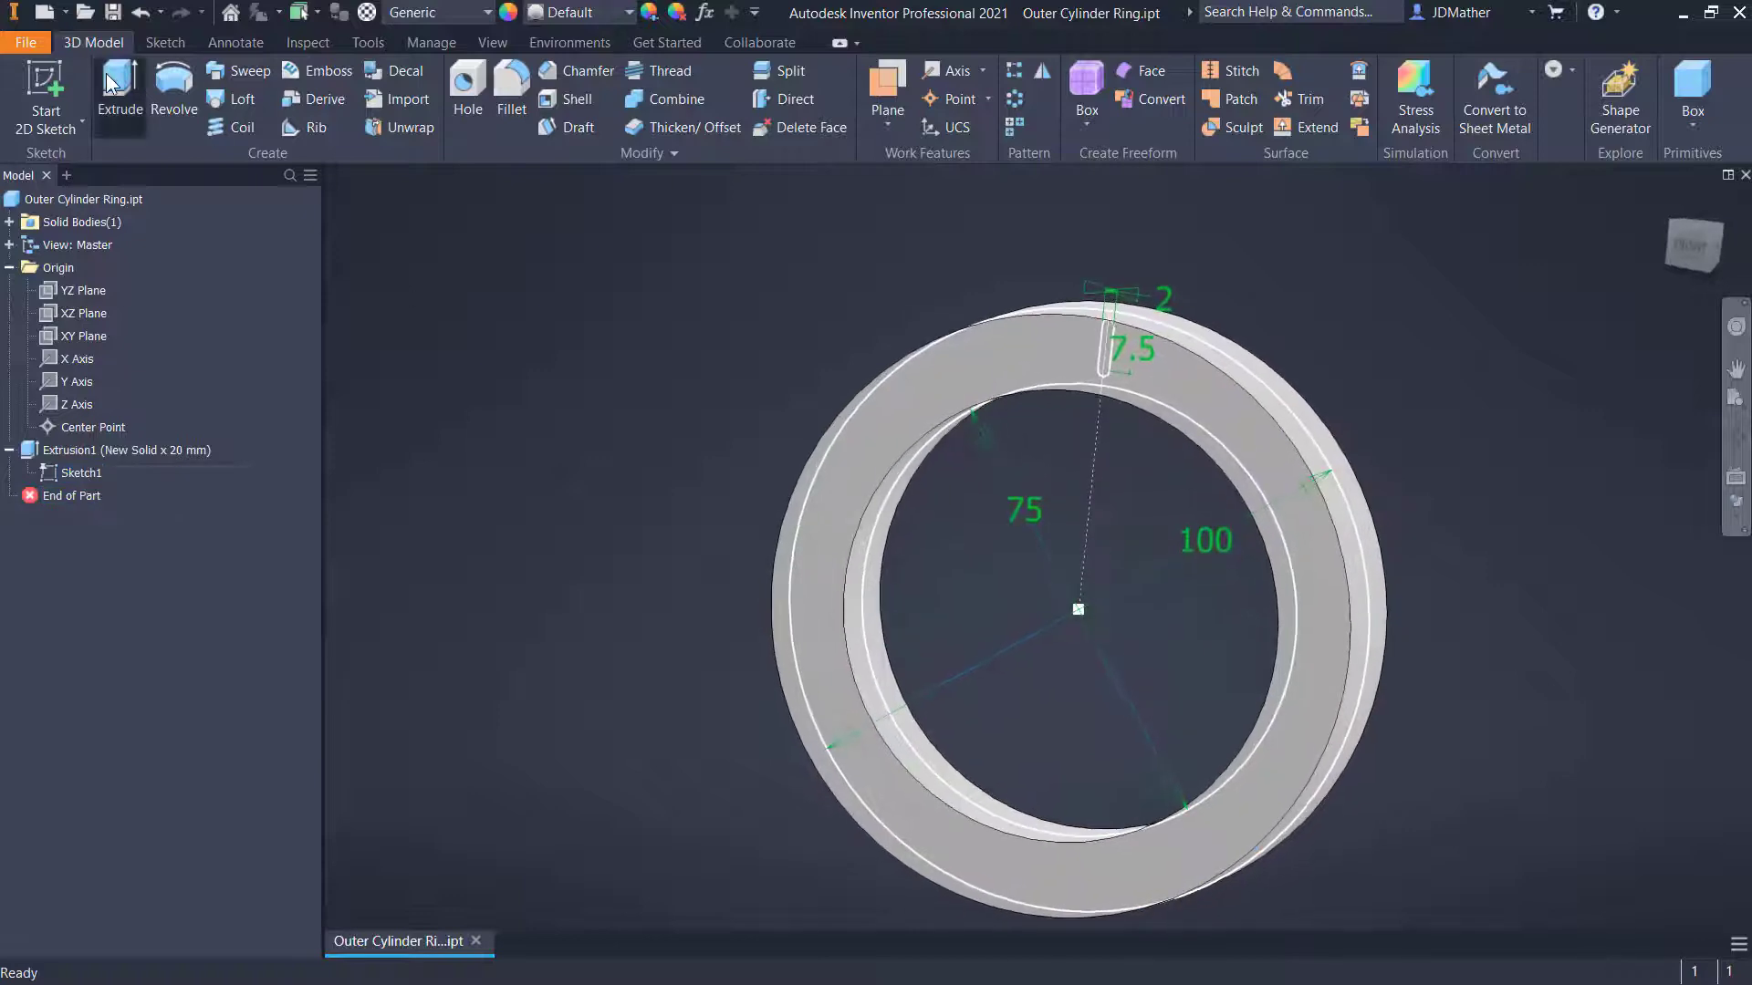
{"action": "left_click", "coordinate": [107, 84]}
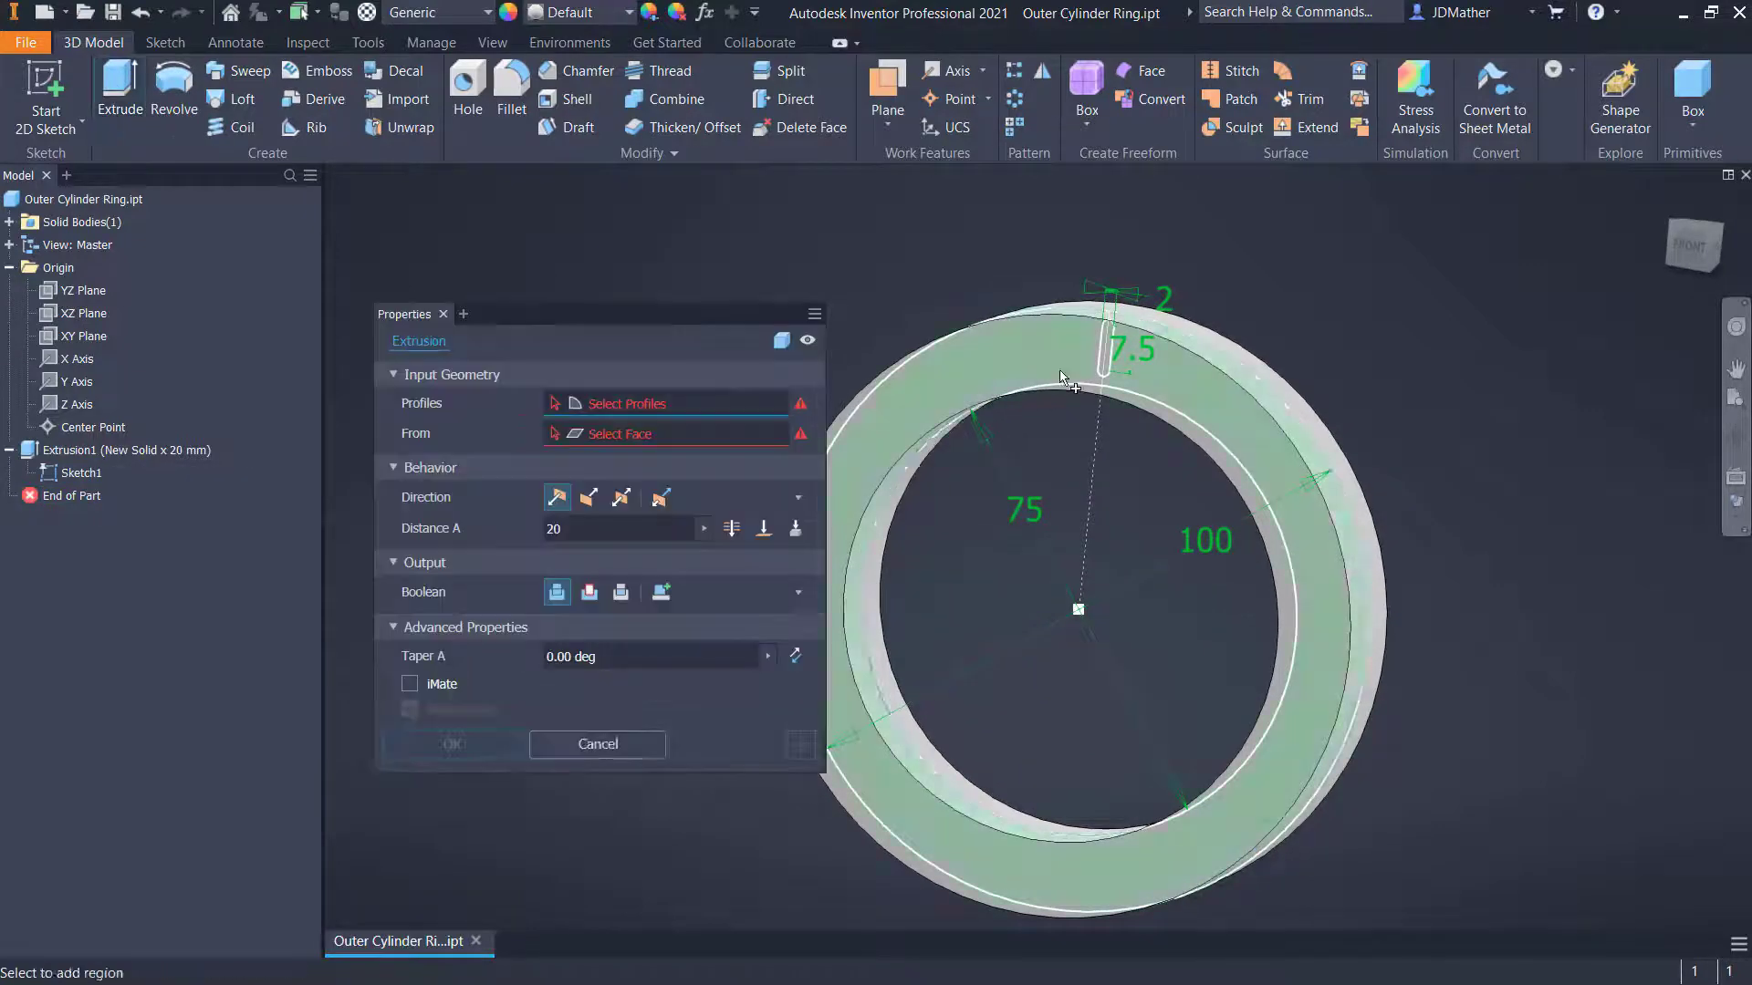
{"action": "scroll", "coordinate": [1132, 360], "scroll_direction": "up", "scroll_amount": 5}
{"action": "left_click", "coordinate": [1093, 365]}
{"action": "scroll", "coordinate": [1093, 374], "scroll_direction": "down", "scroll_amount": 5}
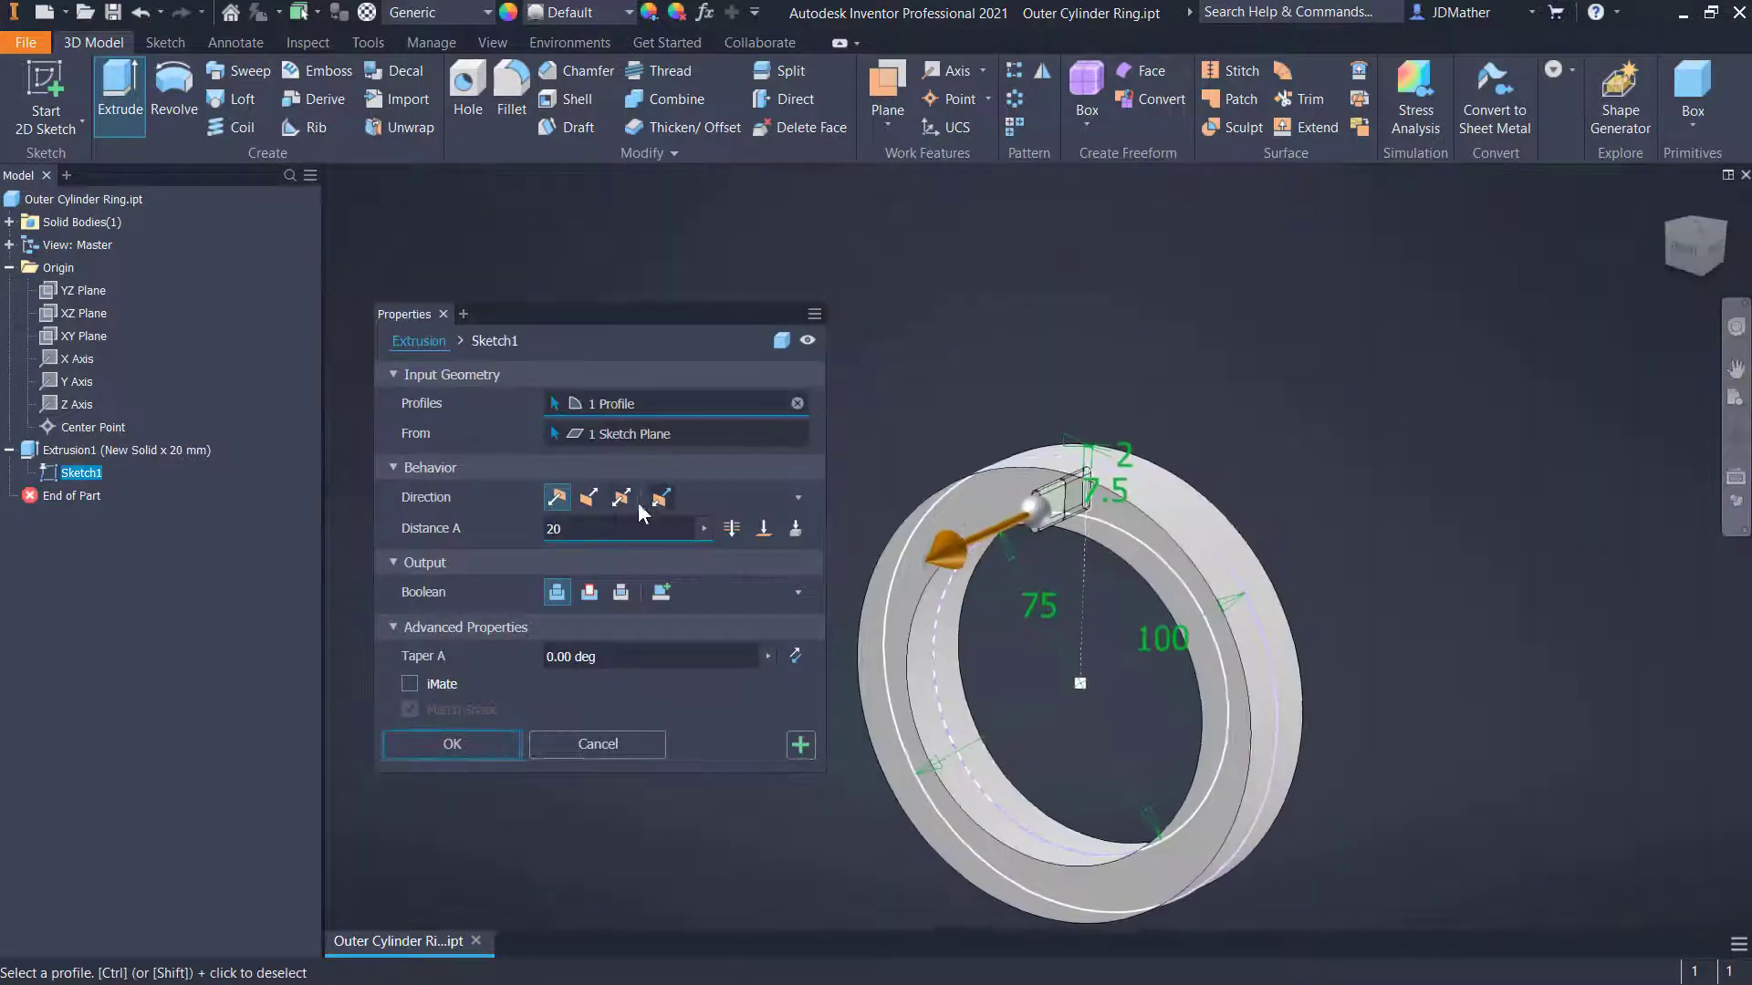
{"action": "left_click", "coordinate": [732, 528]}
{"action": "left_click", "coordinate": [621, 502]}
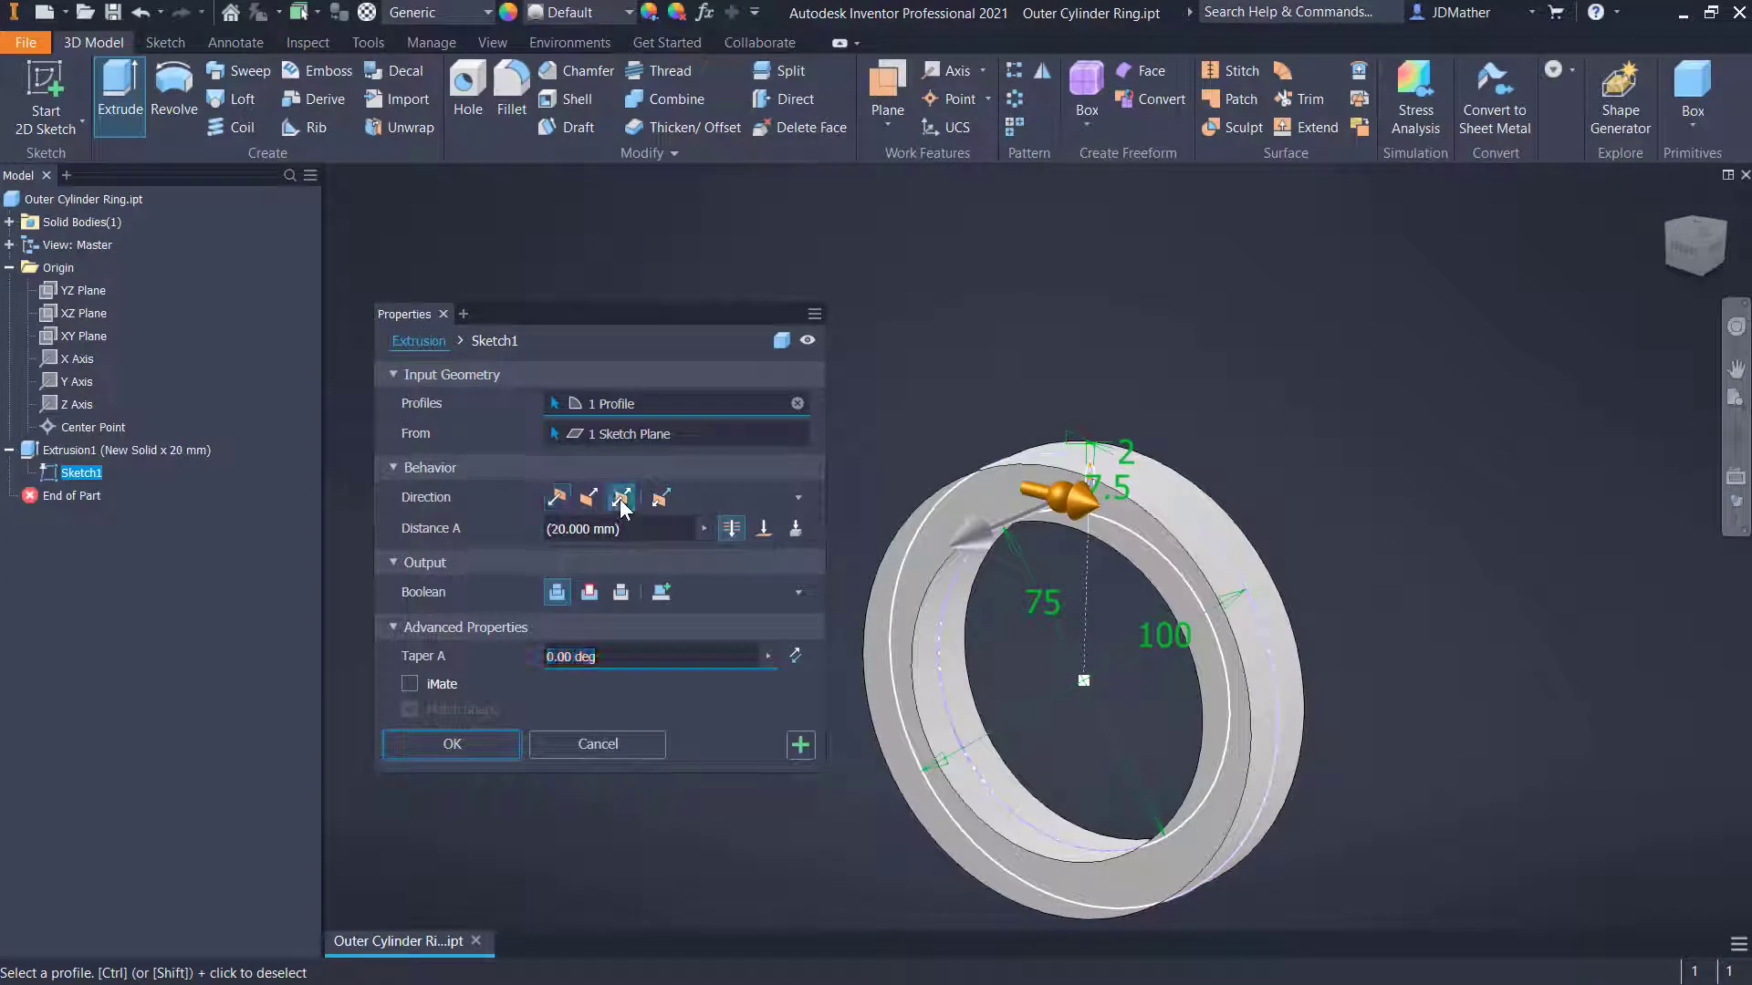
{"action": "left_click", "coordinate": [588, 595]}
{"action": "left_click", "coordinate": [484, 748]}
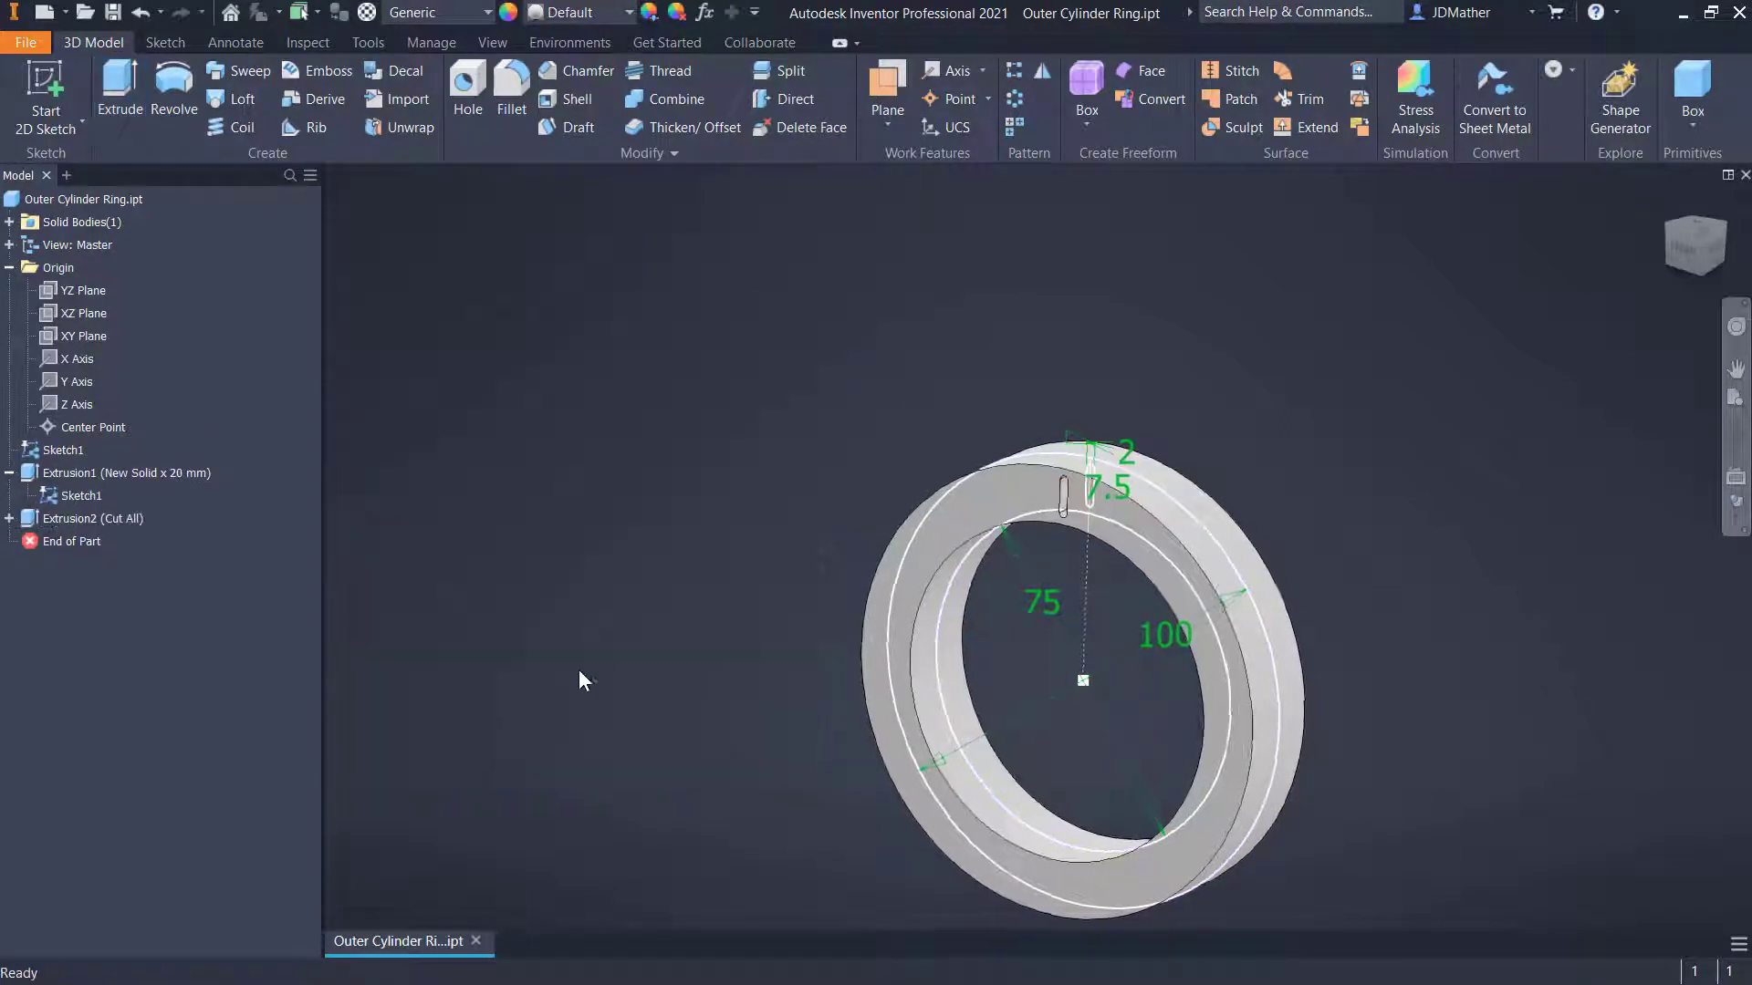
Hide the sketch and create a circular pattern of the slot cut about the Z axis with 20 occurrences over 360 degrees
{"action": "right_click", "coordinate": [77, 495]}
{"action": "left_click", "coordinate": [158, 721]}
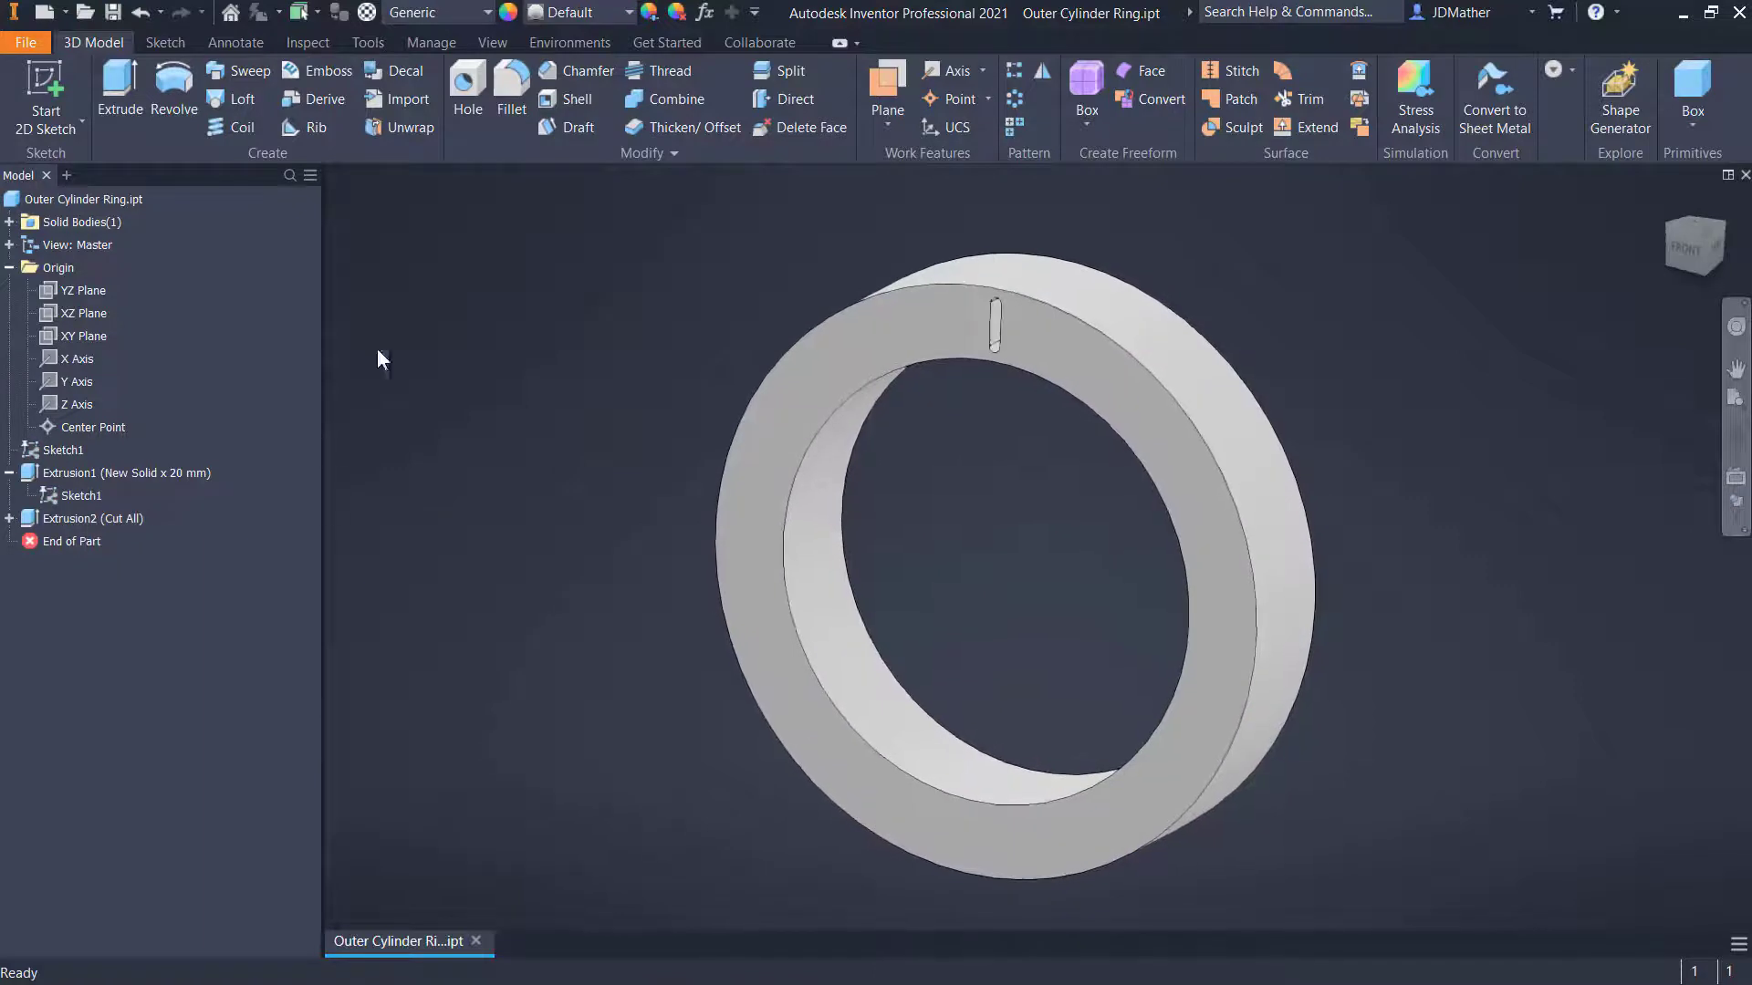
{"action": "left_click", "coordinate": [1013, 96]}
{"action": "left_click", "coordinate": [77, 518]}
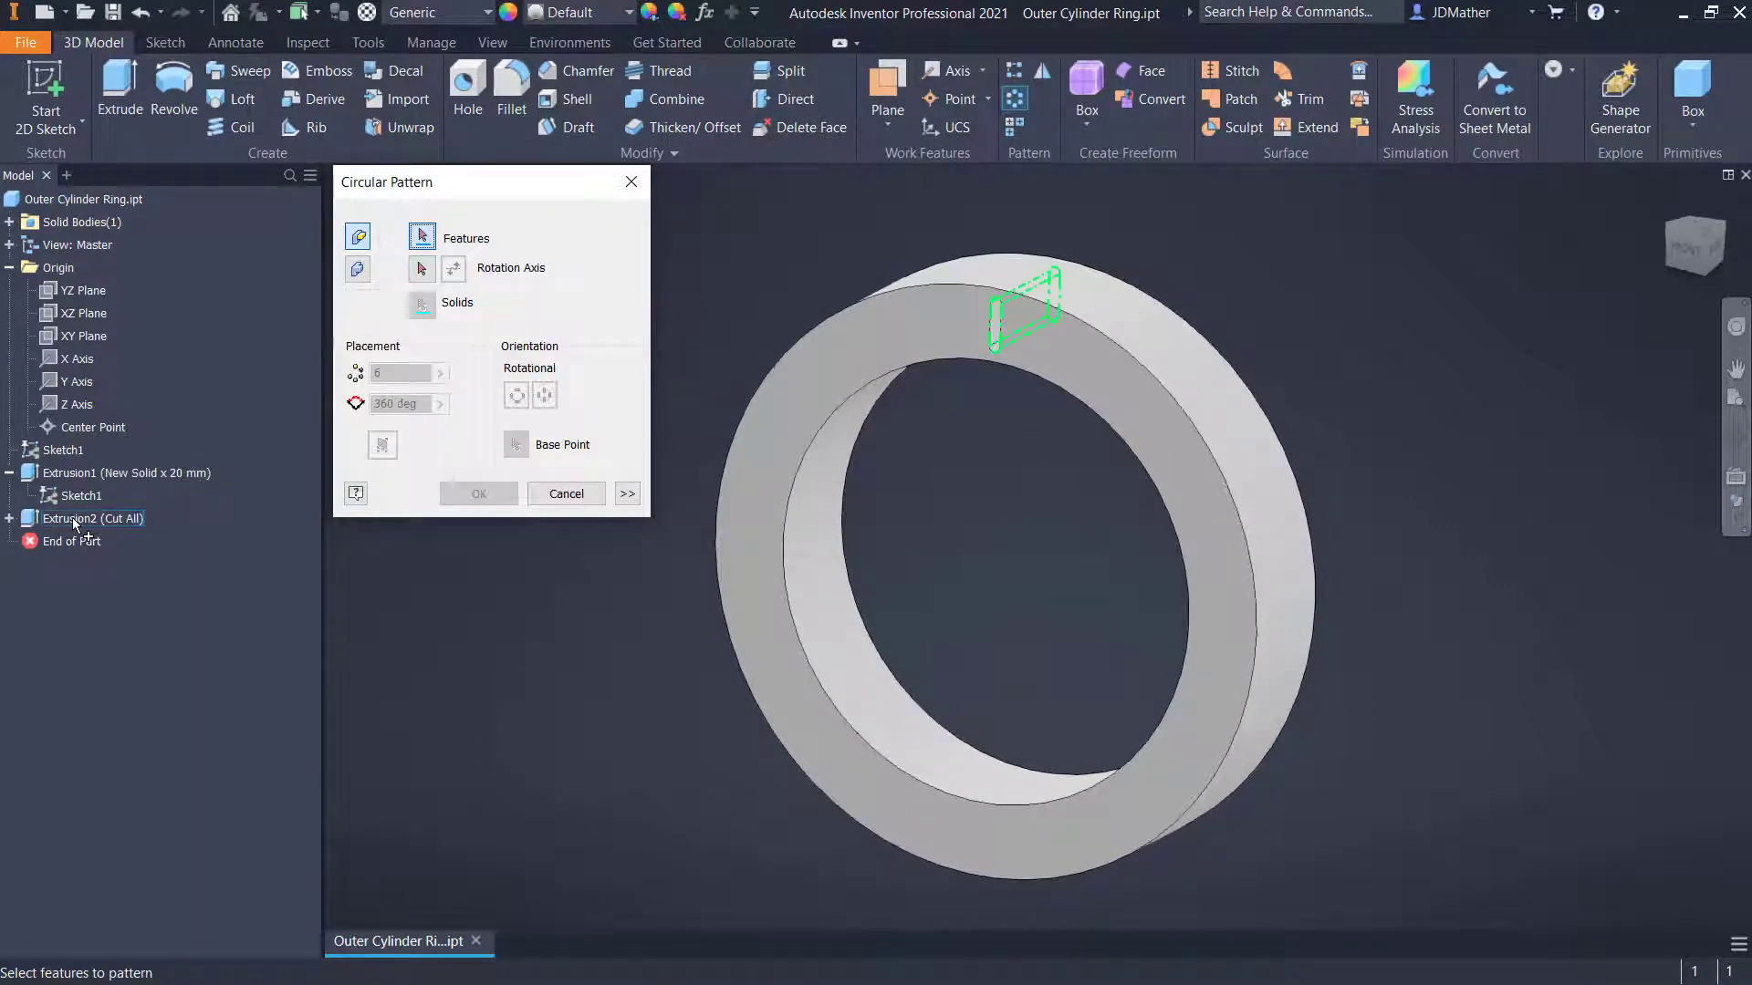
{"action": "left_click", "coordinate": [73, 517]}
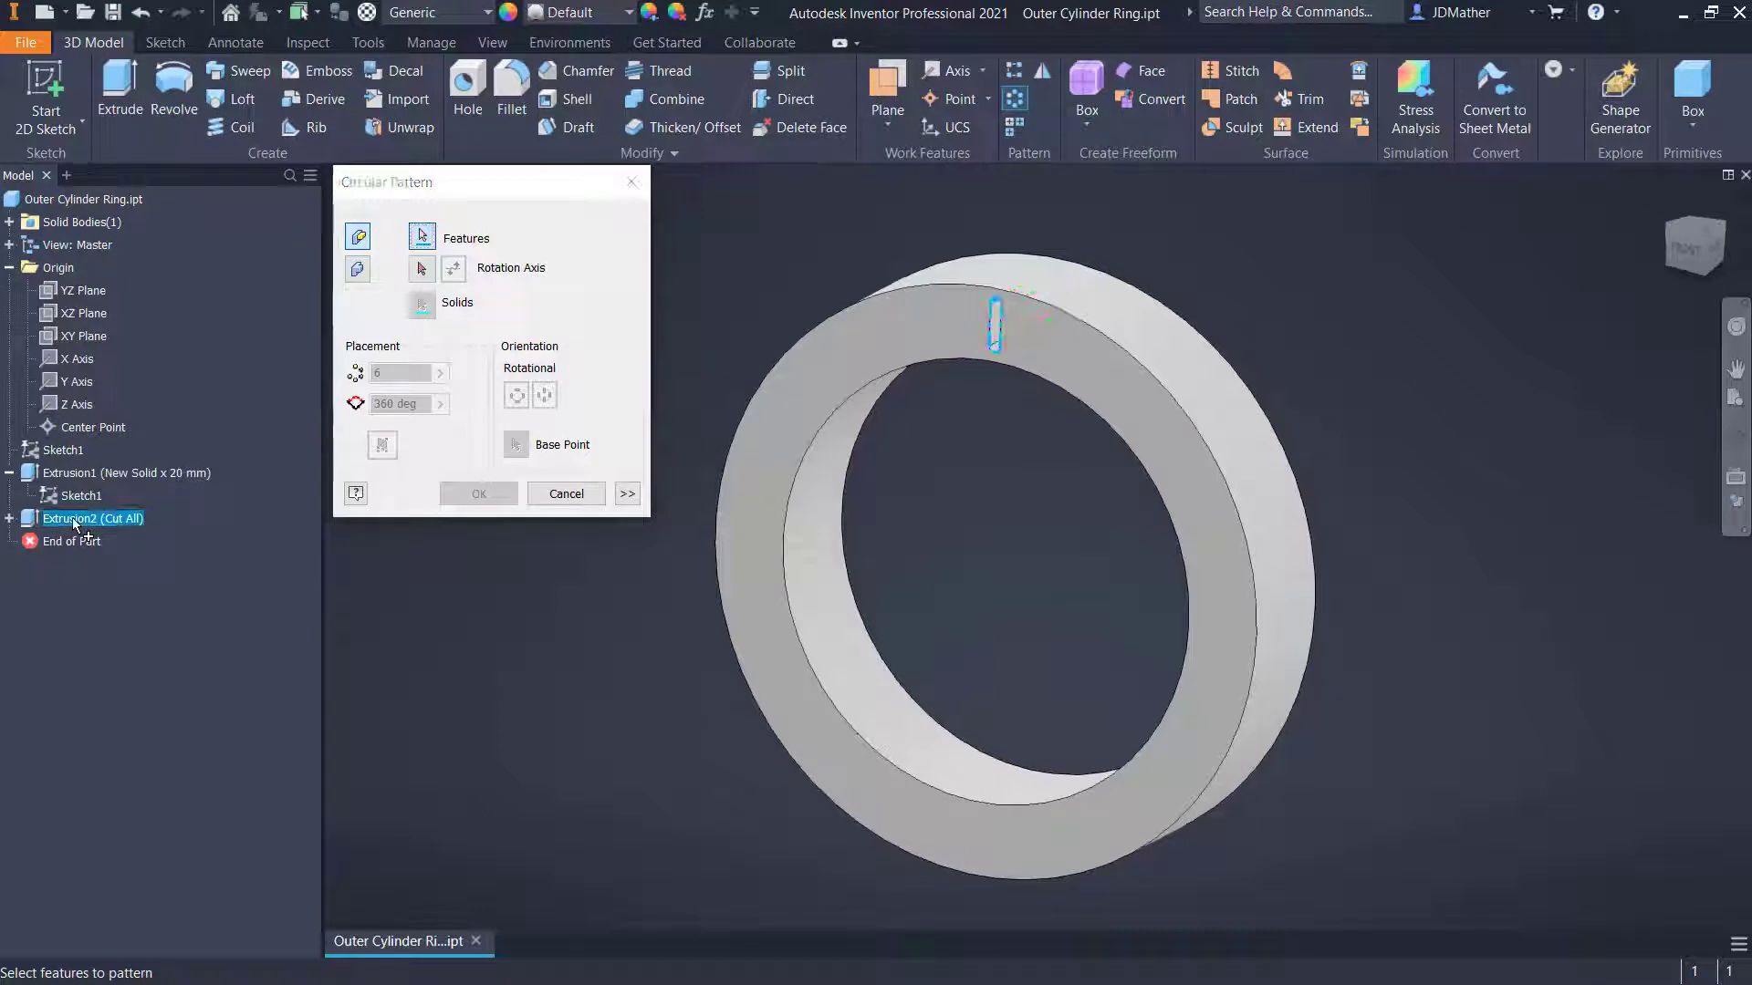
{"action": "left_click", "coordinate": [80, 404]}
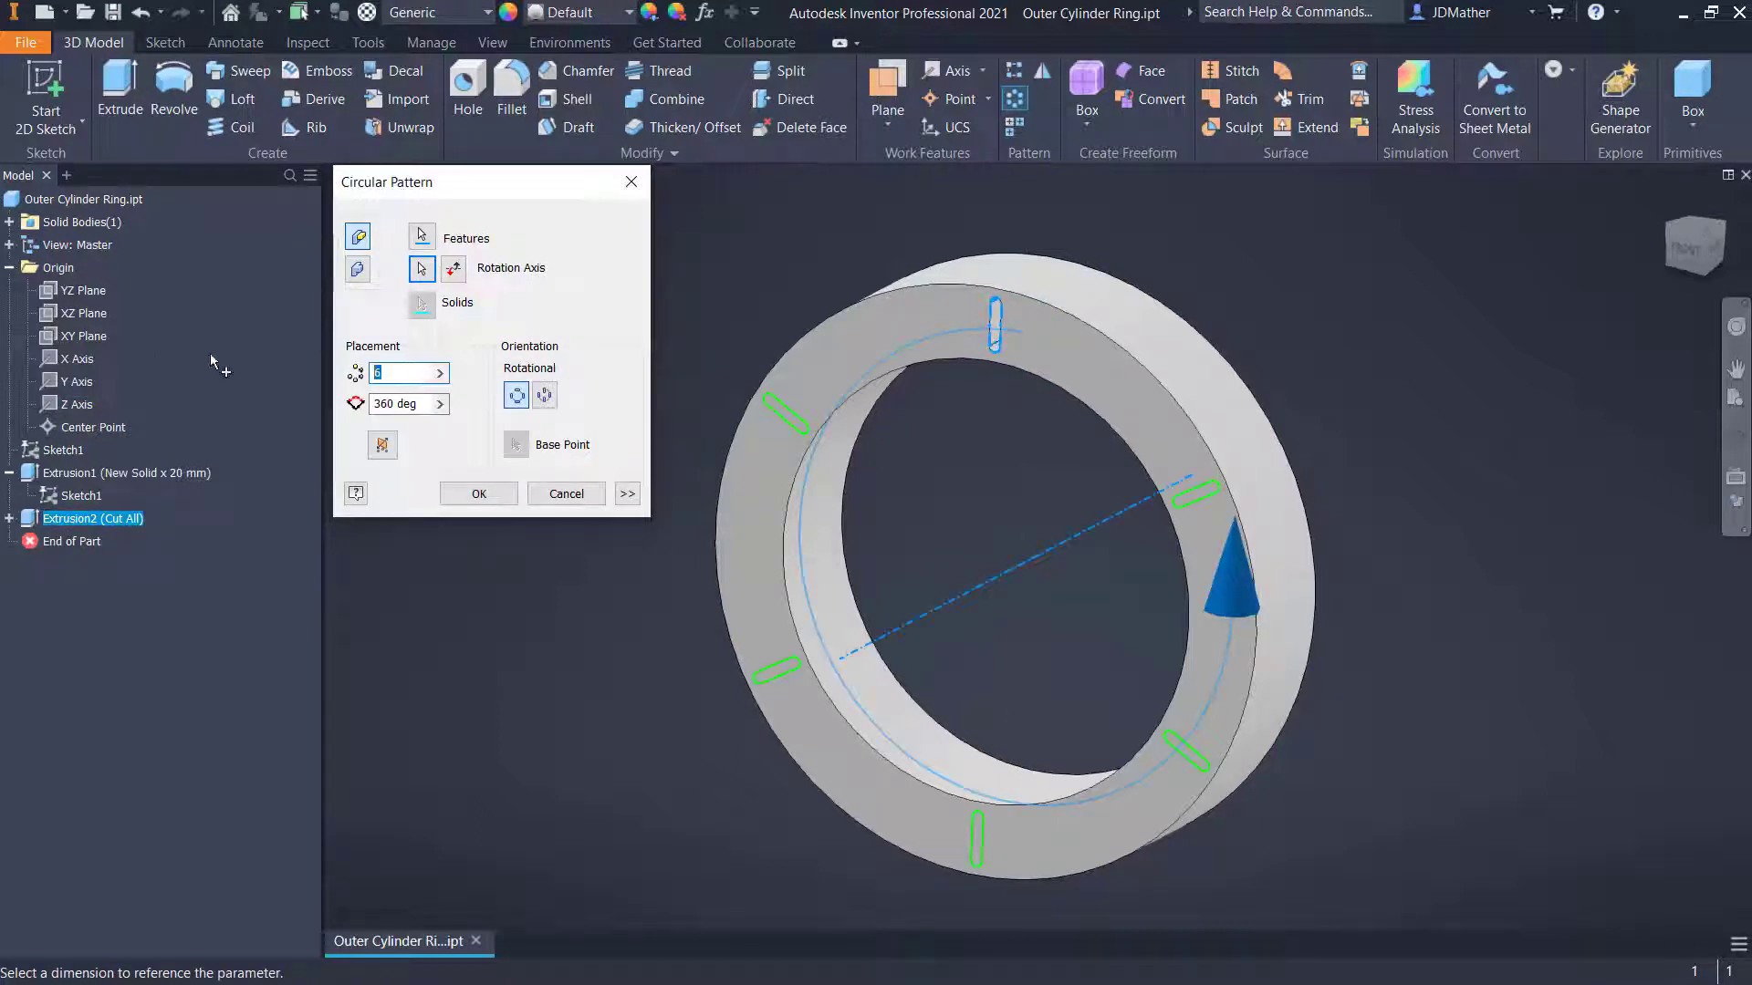
{"action": "type", "text": "20"}
{"action": "key", "text": "Return"}
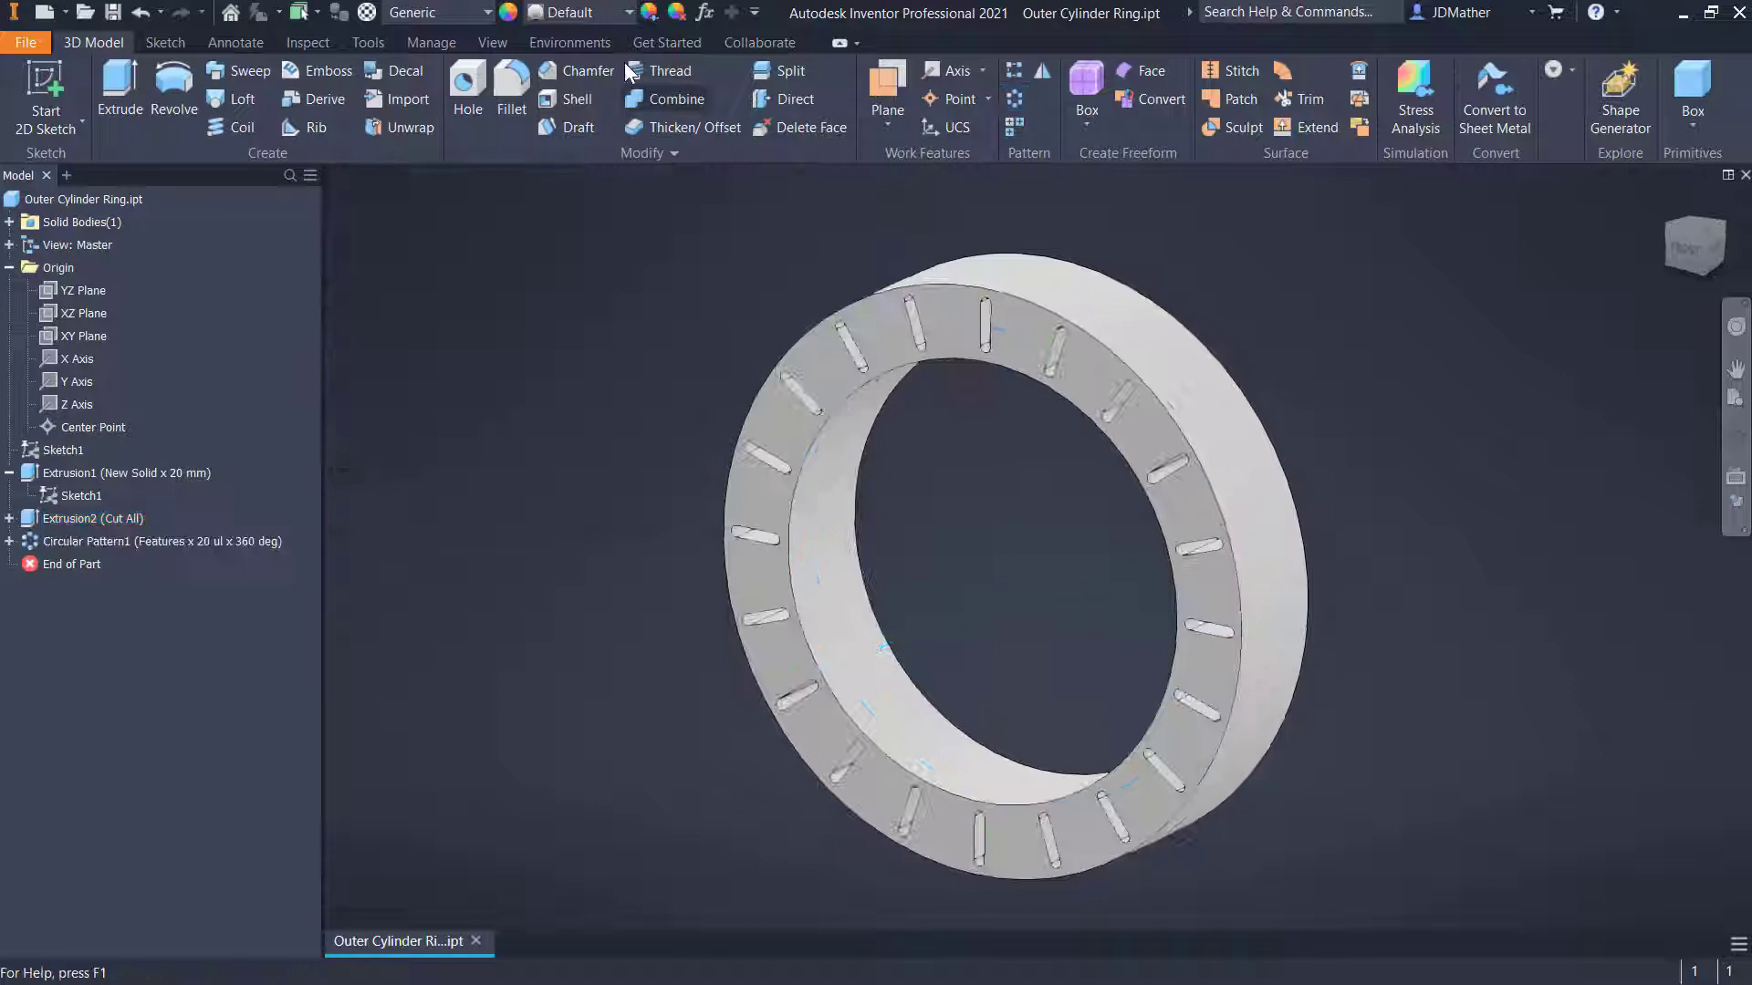
Apply the Blue - Wall Paint - Glossy appearance to the whole ring
{"action": "left_click", "coordinate": [608, 16]}
{"action": "scroll", "coordinate": [703, 202], "scroll_direction": "up", "scroll_amount": 5}
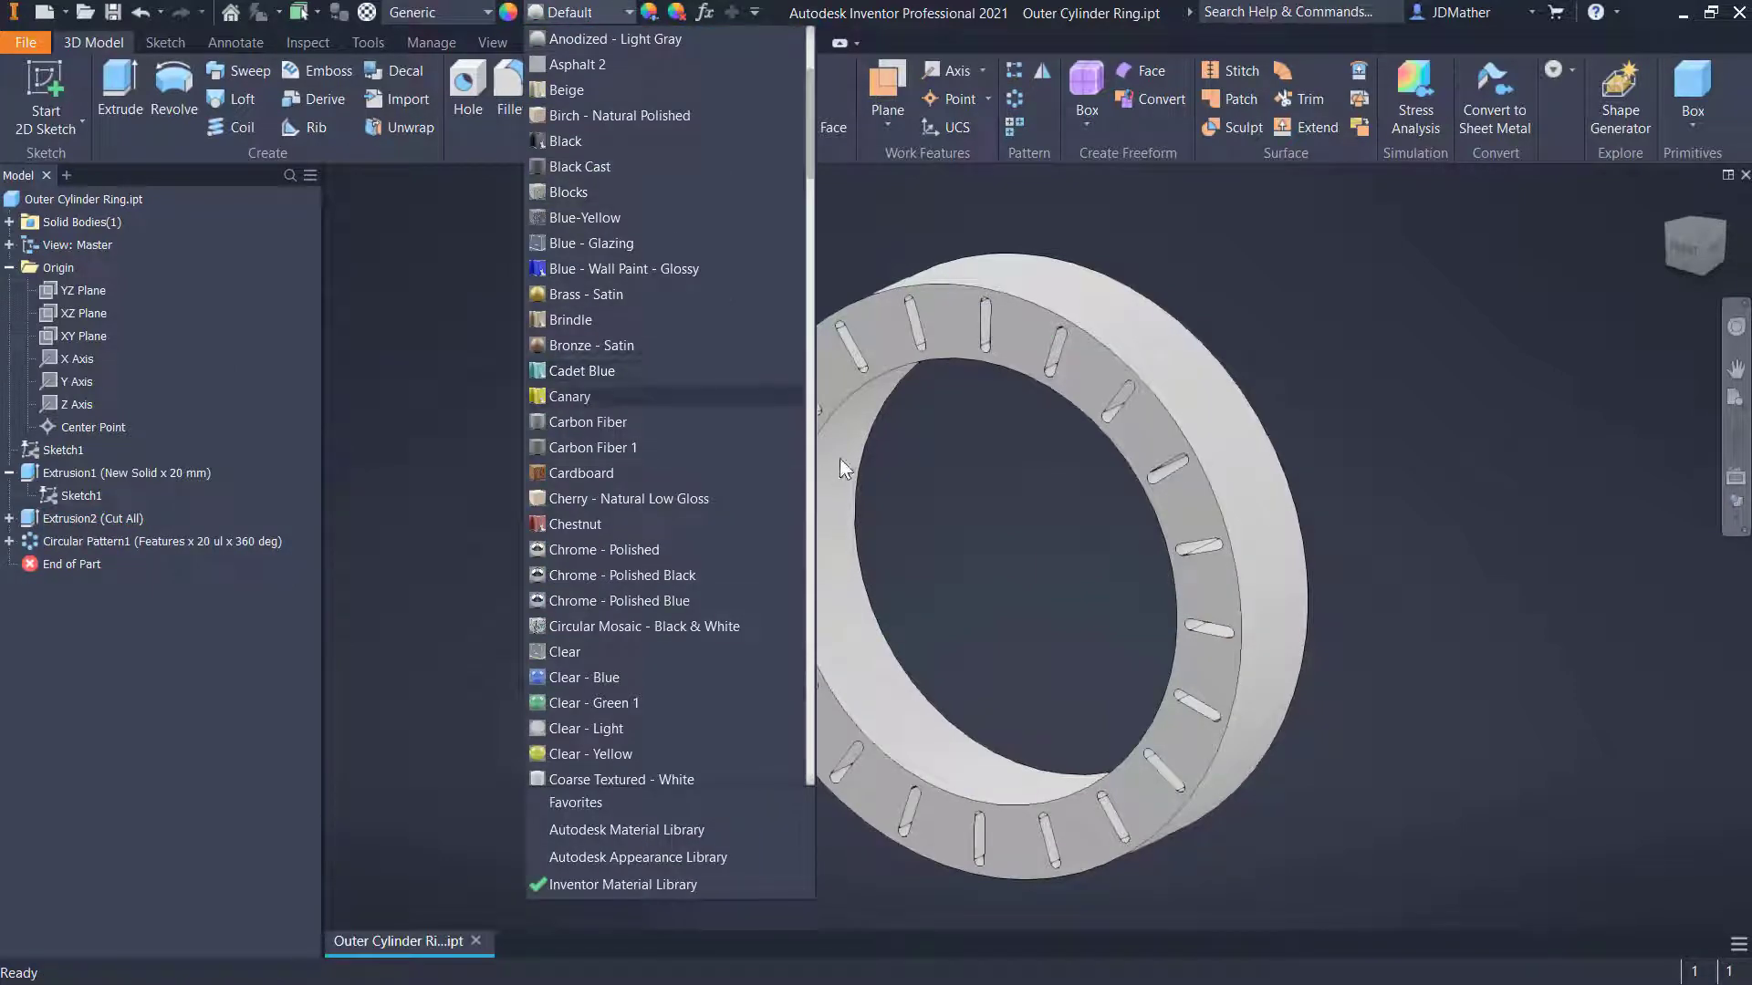
{"action": "left_click", "coordinate": [673, 270]}
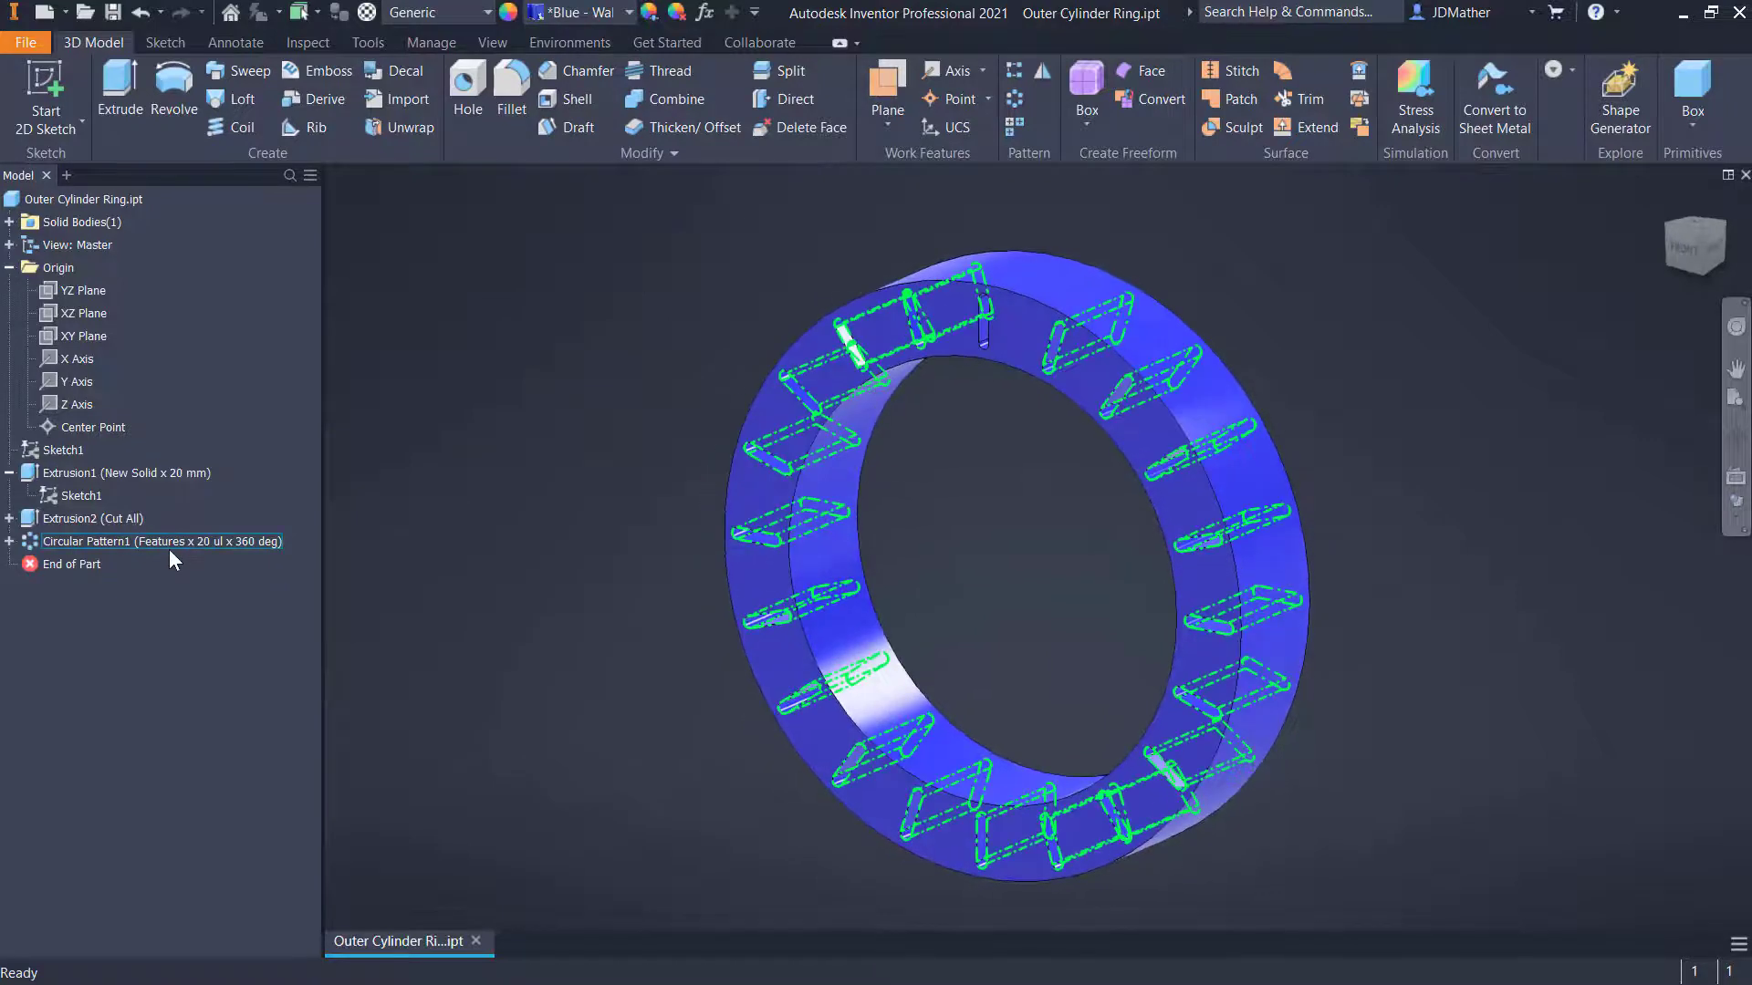
Set the feature appearance of the original slot cut to Red in its feature properties
{"action": "right_click", "coordinate": [97, 522]}
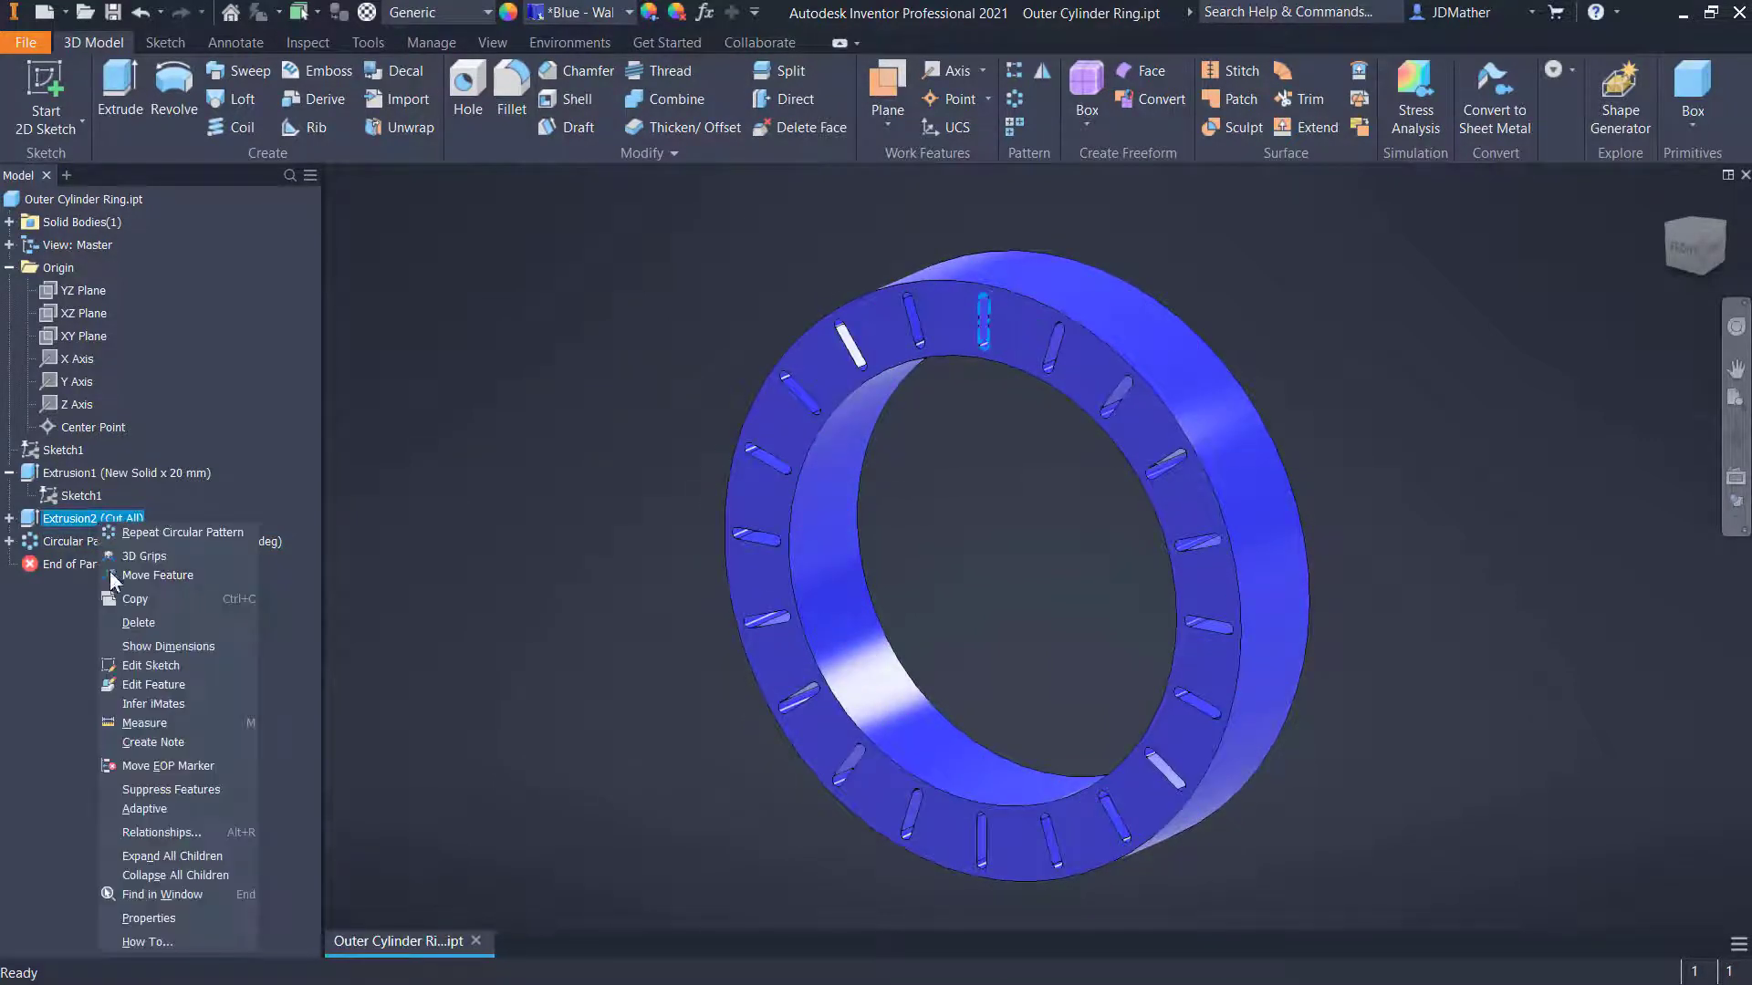
{"action": "left_click", "coordinate": [138, 916]}
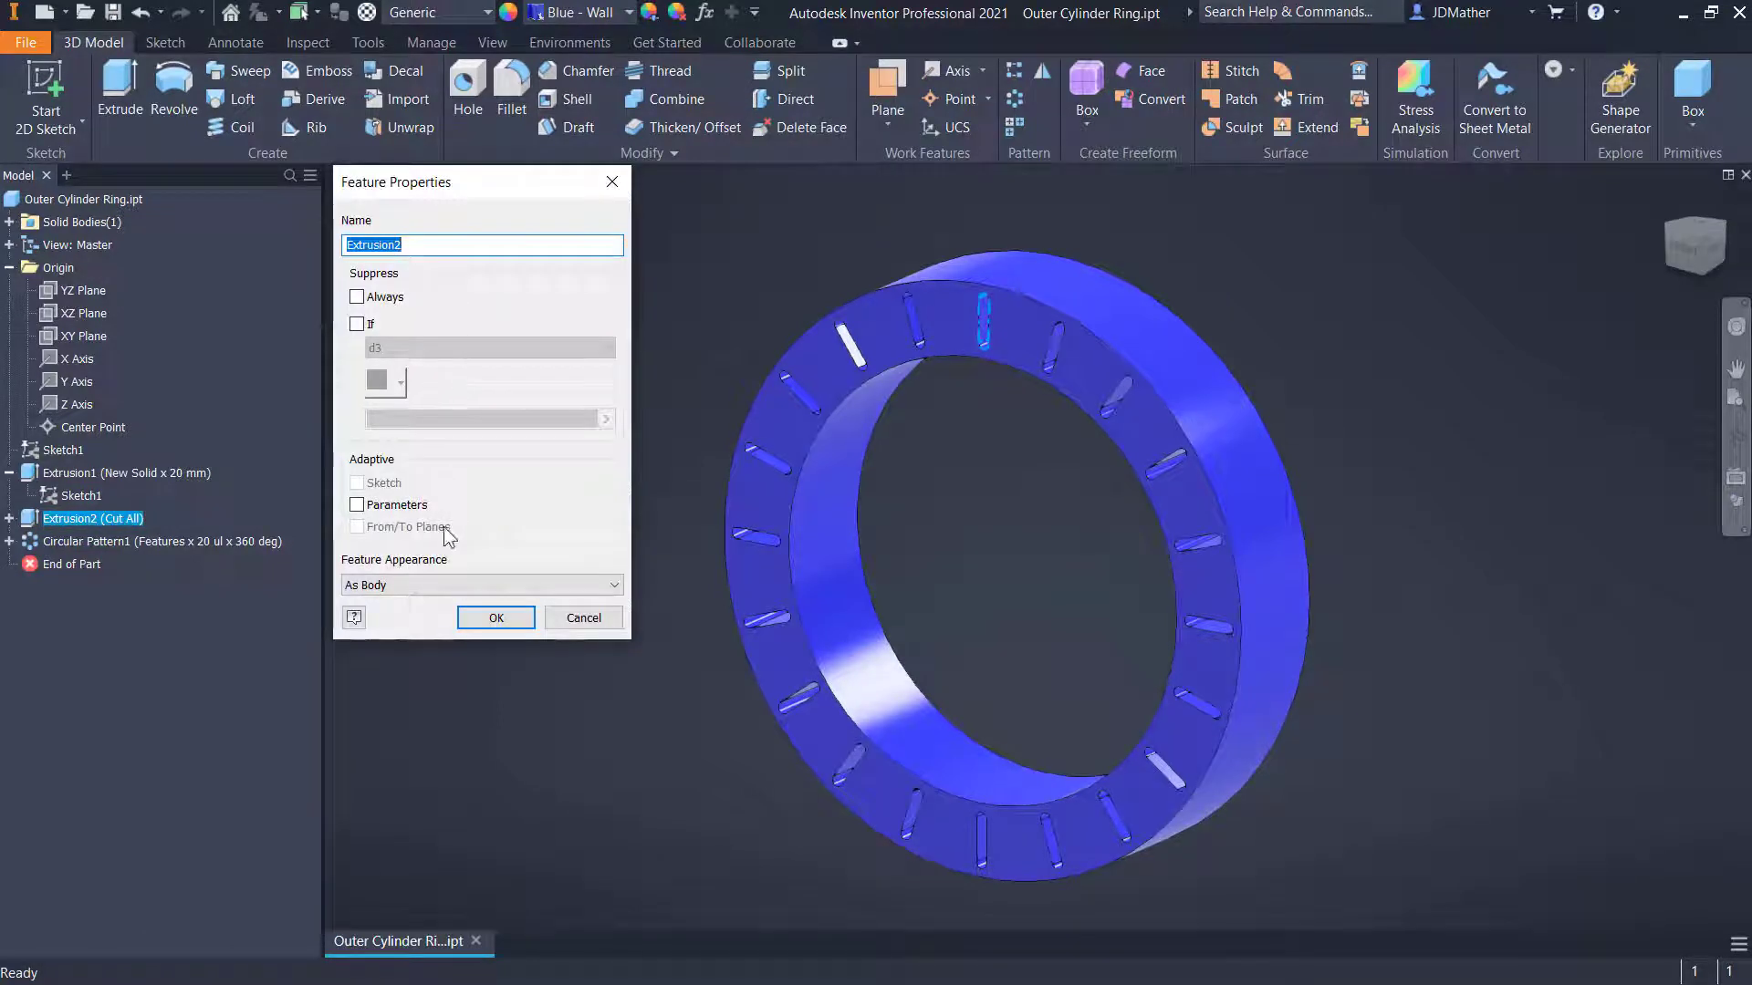
{"action": "left_click", "coordinate": [464, 584]}
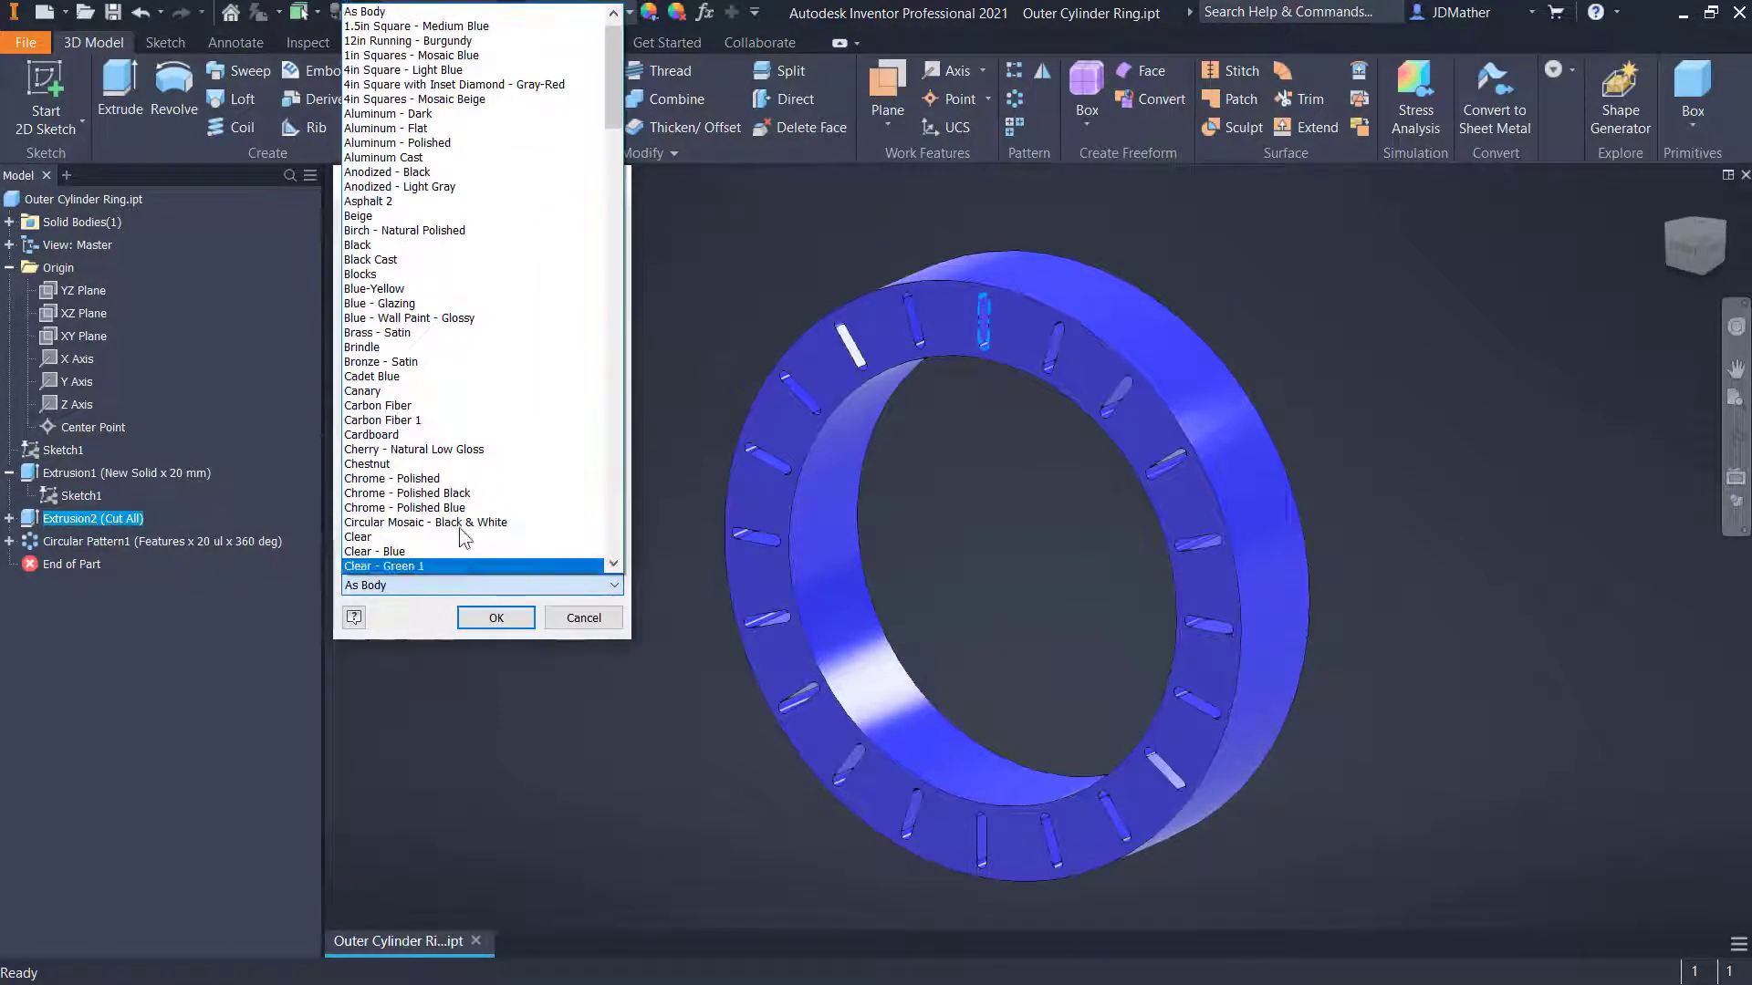
{"action": "mouse_move", "coordinate": [617, 104]}
{"action": "left_mouse_down"}
{"action": "mouse_move", "coordinate": [609, 511]}
{"action": "mouse_move", "coordinate": [599, 414]}
{"action": "left_mouse_up"}
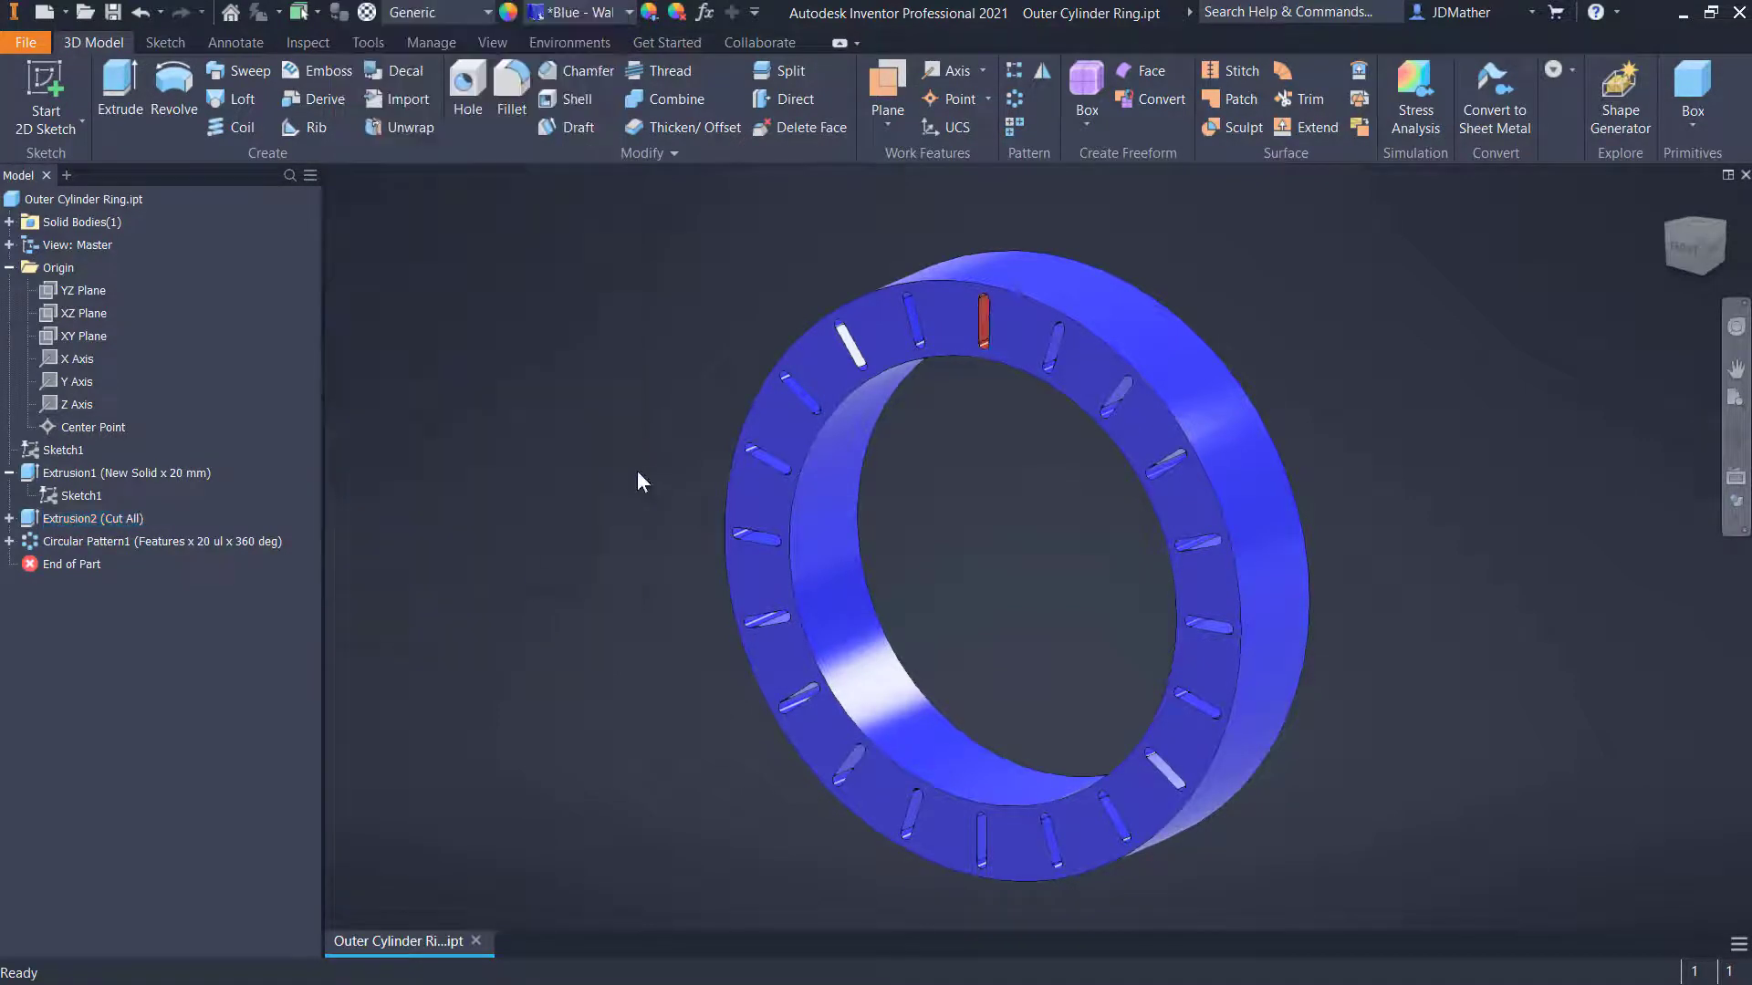
{"action": "middle_click_drag", "start_coordinate": [637, 471], "coordinate": [575, 411], "text": "shift"}
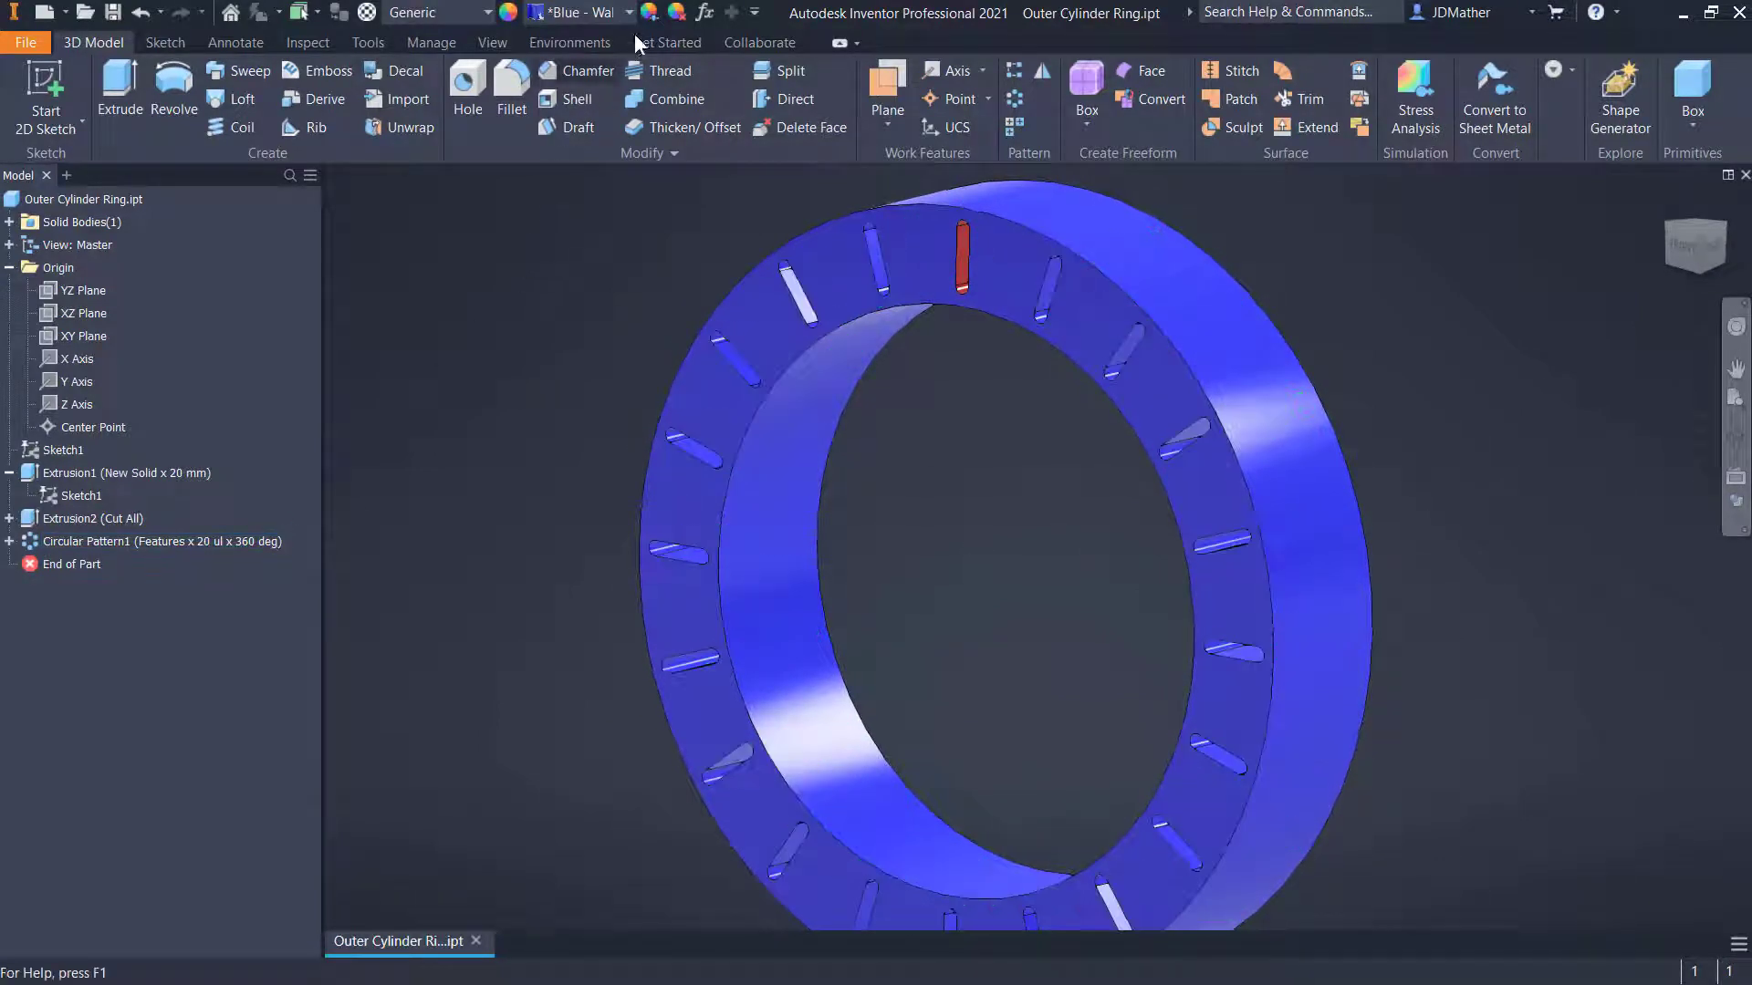
Sample the original slot's Red appearance and apply it to the circular pattern of slots
{"action": "left_click", "coordinate": [655, 18]}
{"action": "scroll", "coordinate": [926, 244], "scroll_direction": "up", "scroll_amount": 6}
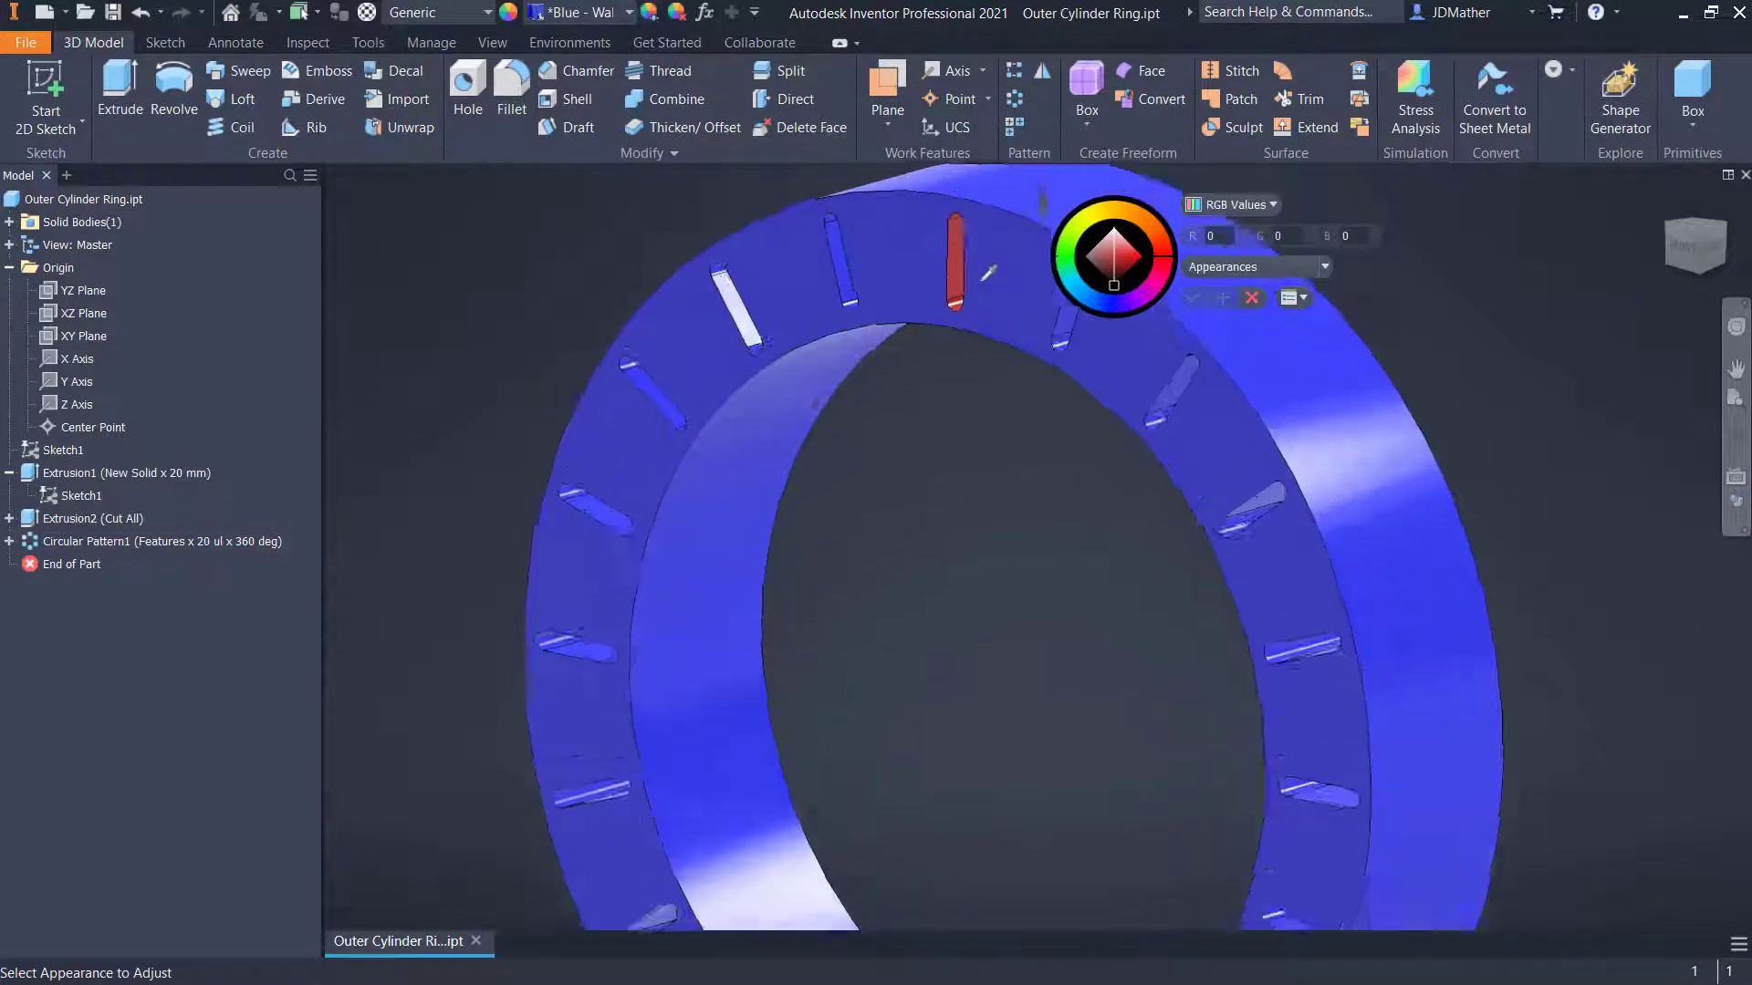
{"action": "left_click", "coordinate": [867, 264]}
{"action": "scroll", "coordinate": [872, 255], "scroll_direction": "down", "scroll_amount": 6}
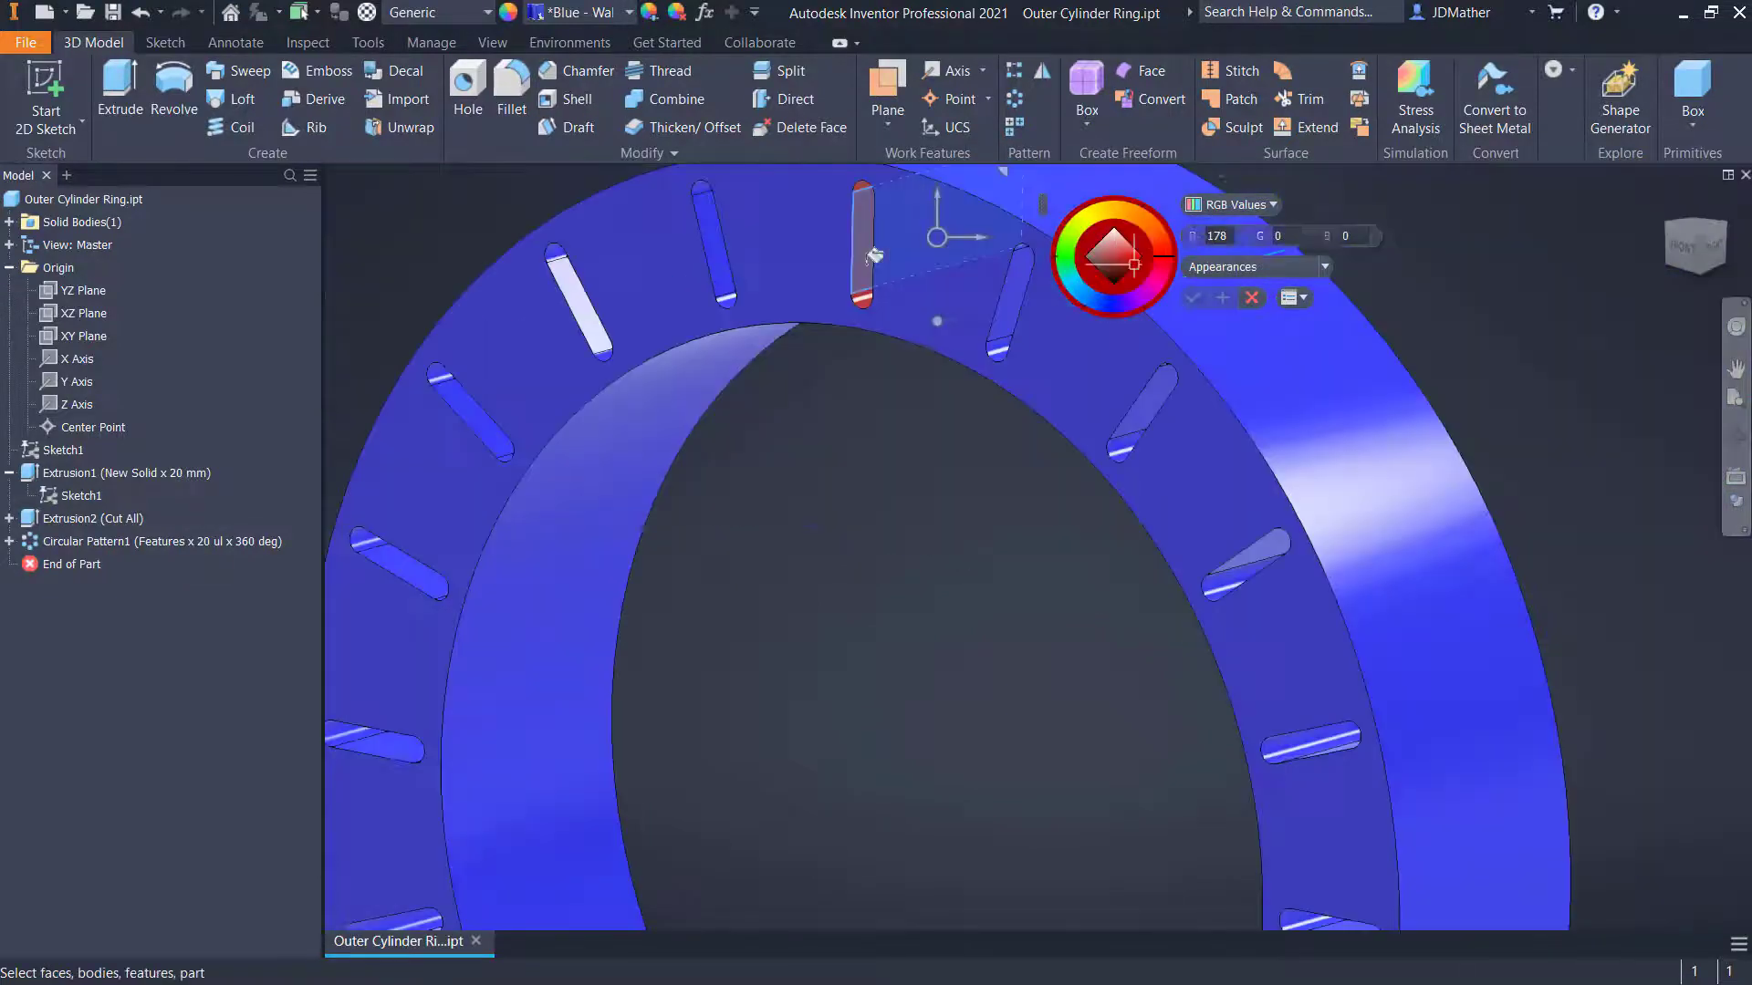
{"action": "left_click", "coordinate": [212, 543]}
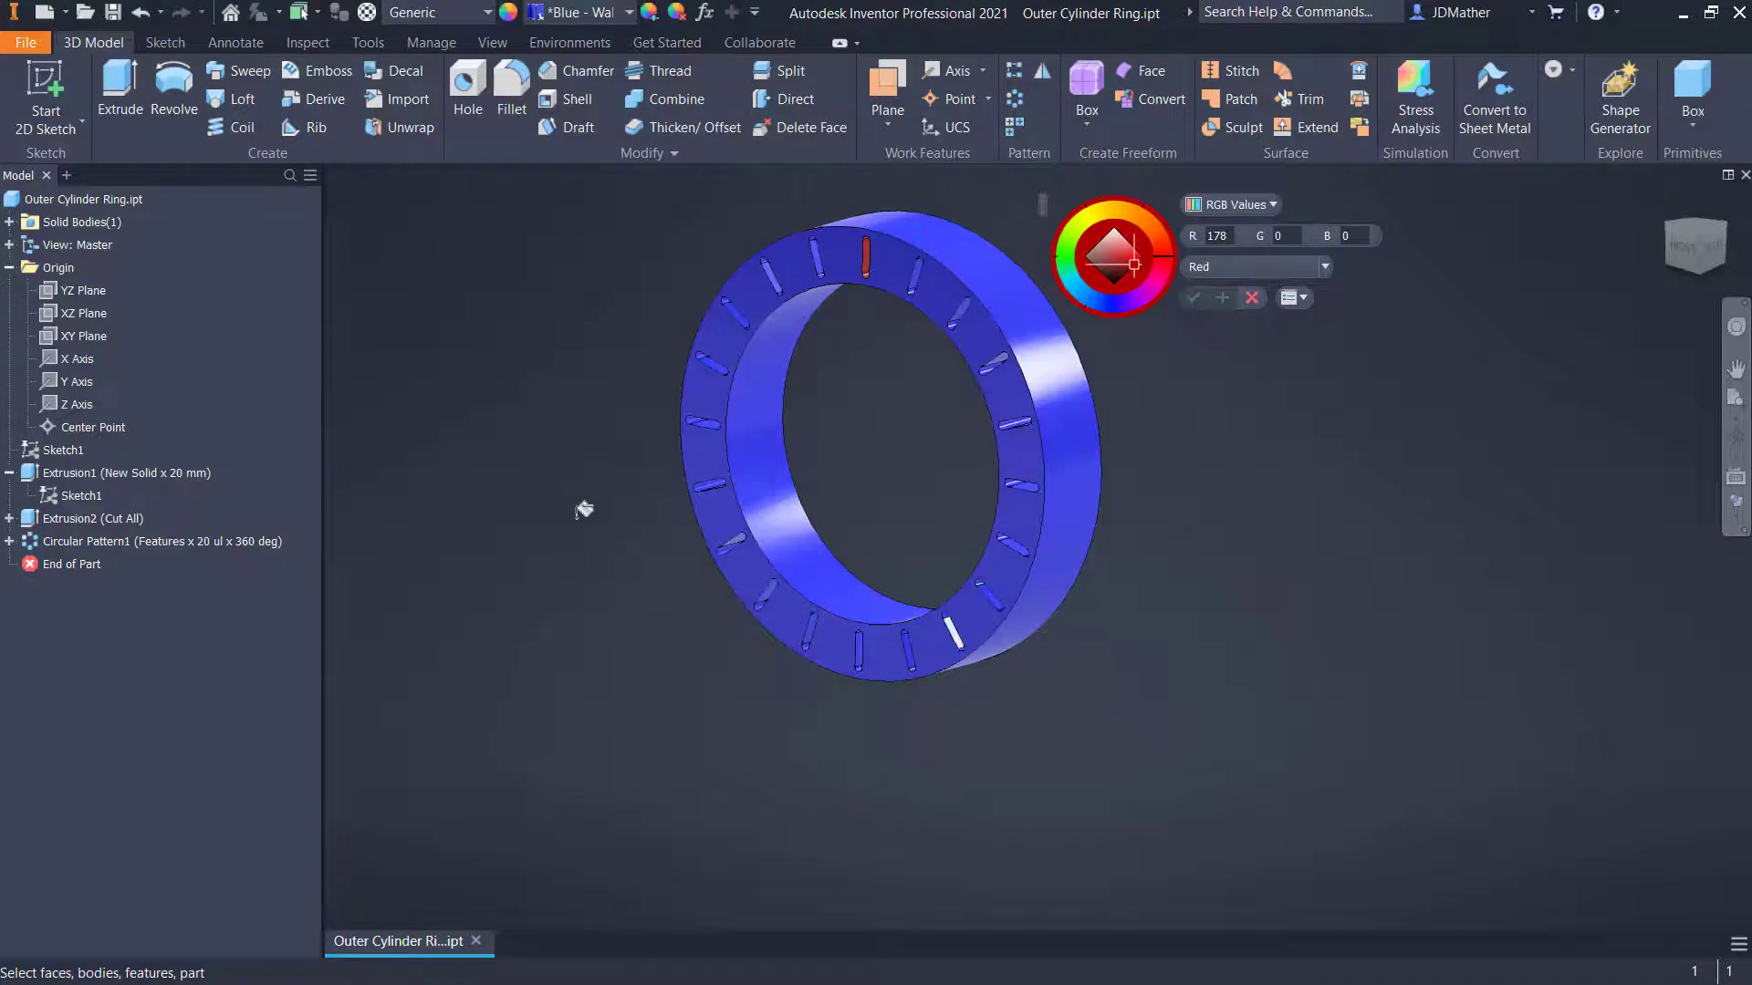
{"action": "left_click", "coordinate": [1193, 299]}
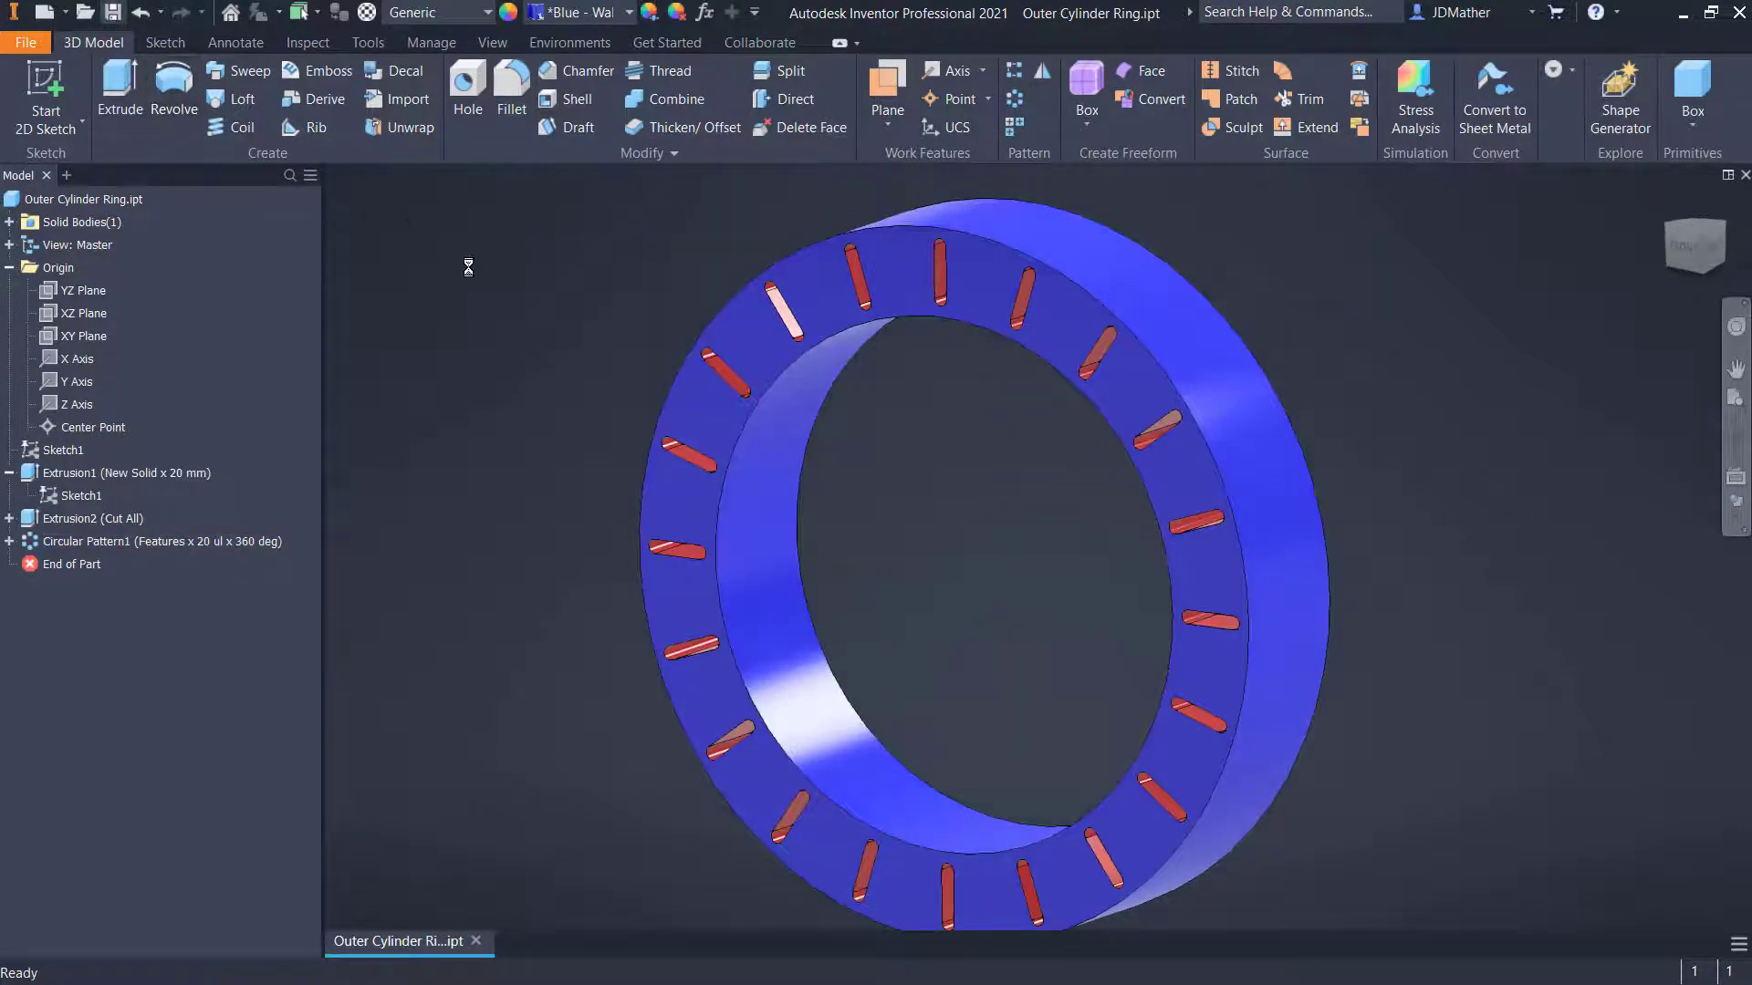
Create a new part from the Standard (mm).ipt template and start a sketch on its XY plane
{"action": "key", "text": "ctrl+n"}
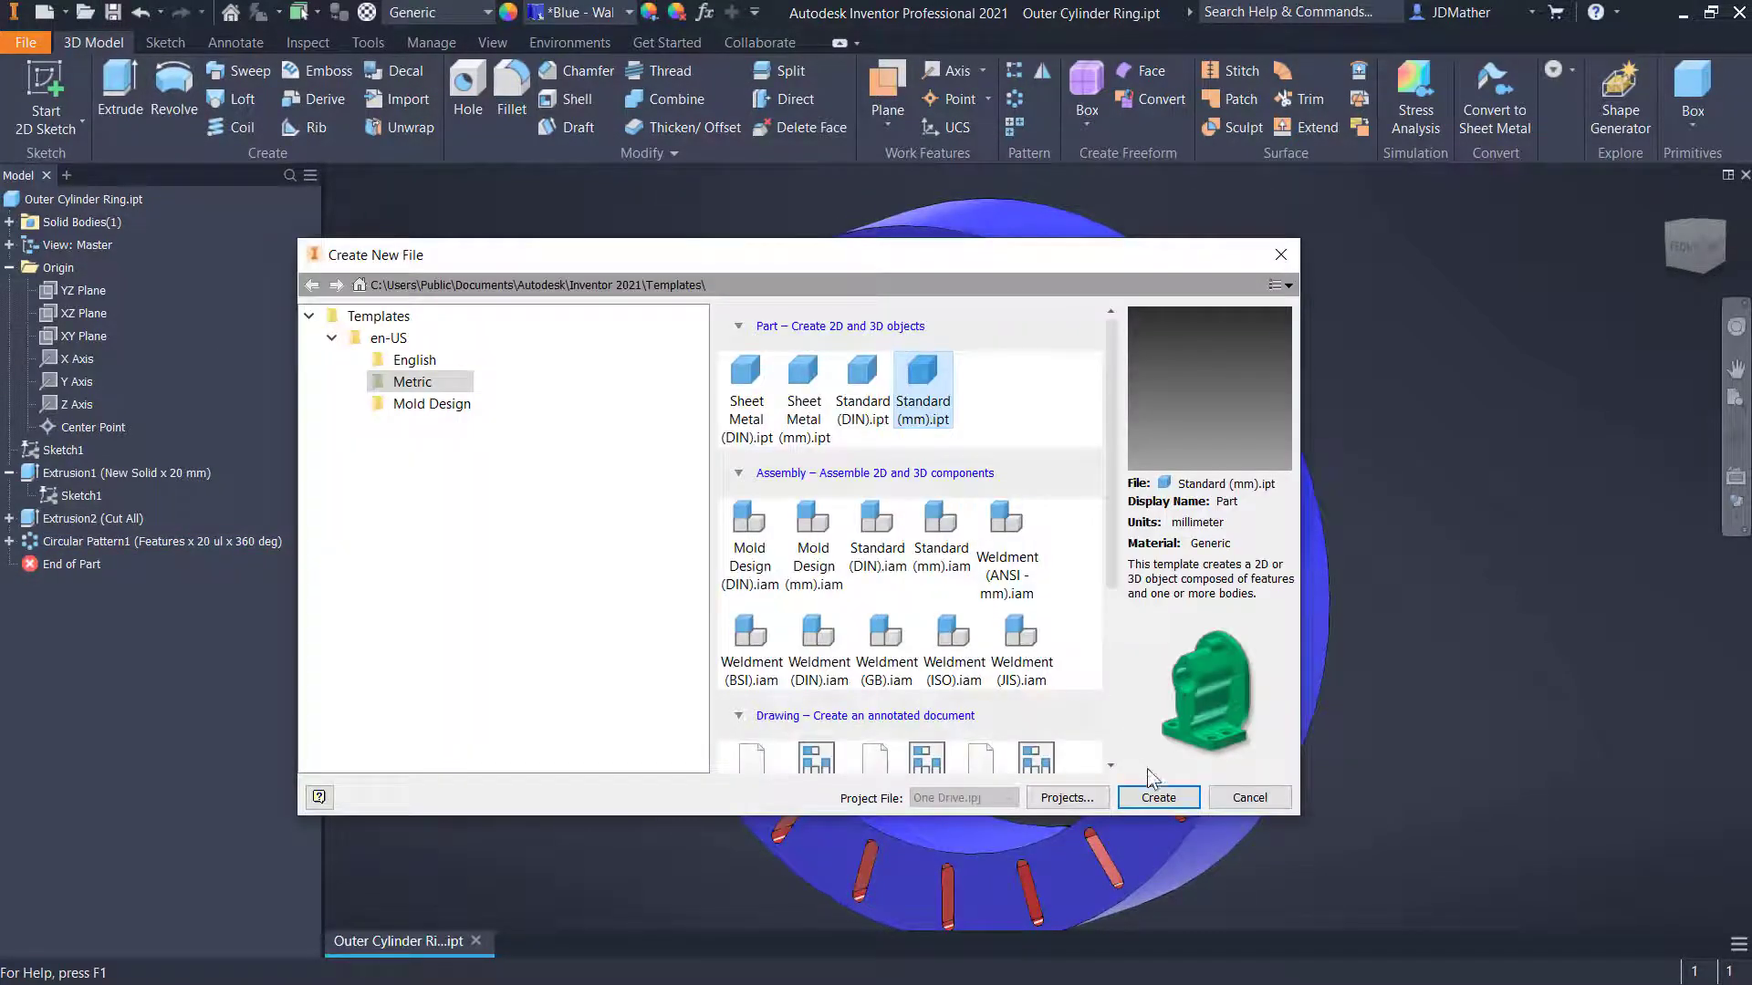
{"action": "left_click", "coordinate": [1150, 797]}
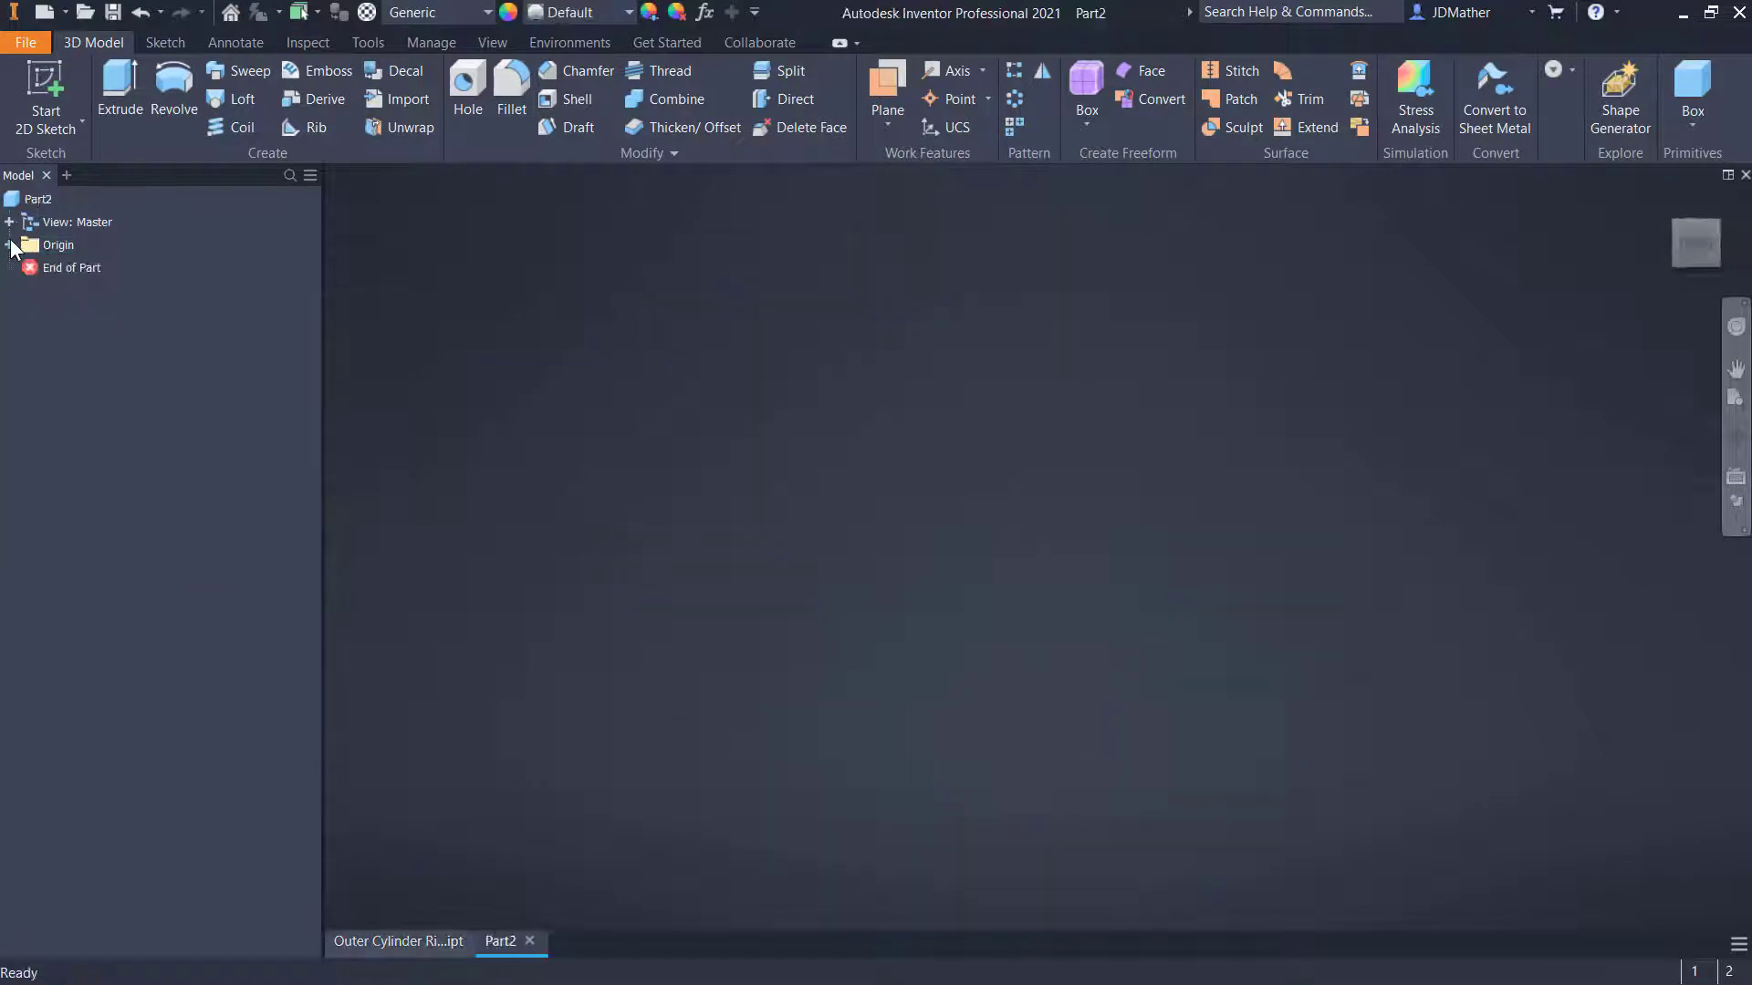
{"action": "left_click", "coordinate": [10, 246]}
{"action": "right_click", "coordinate": [87, 312]}
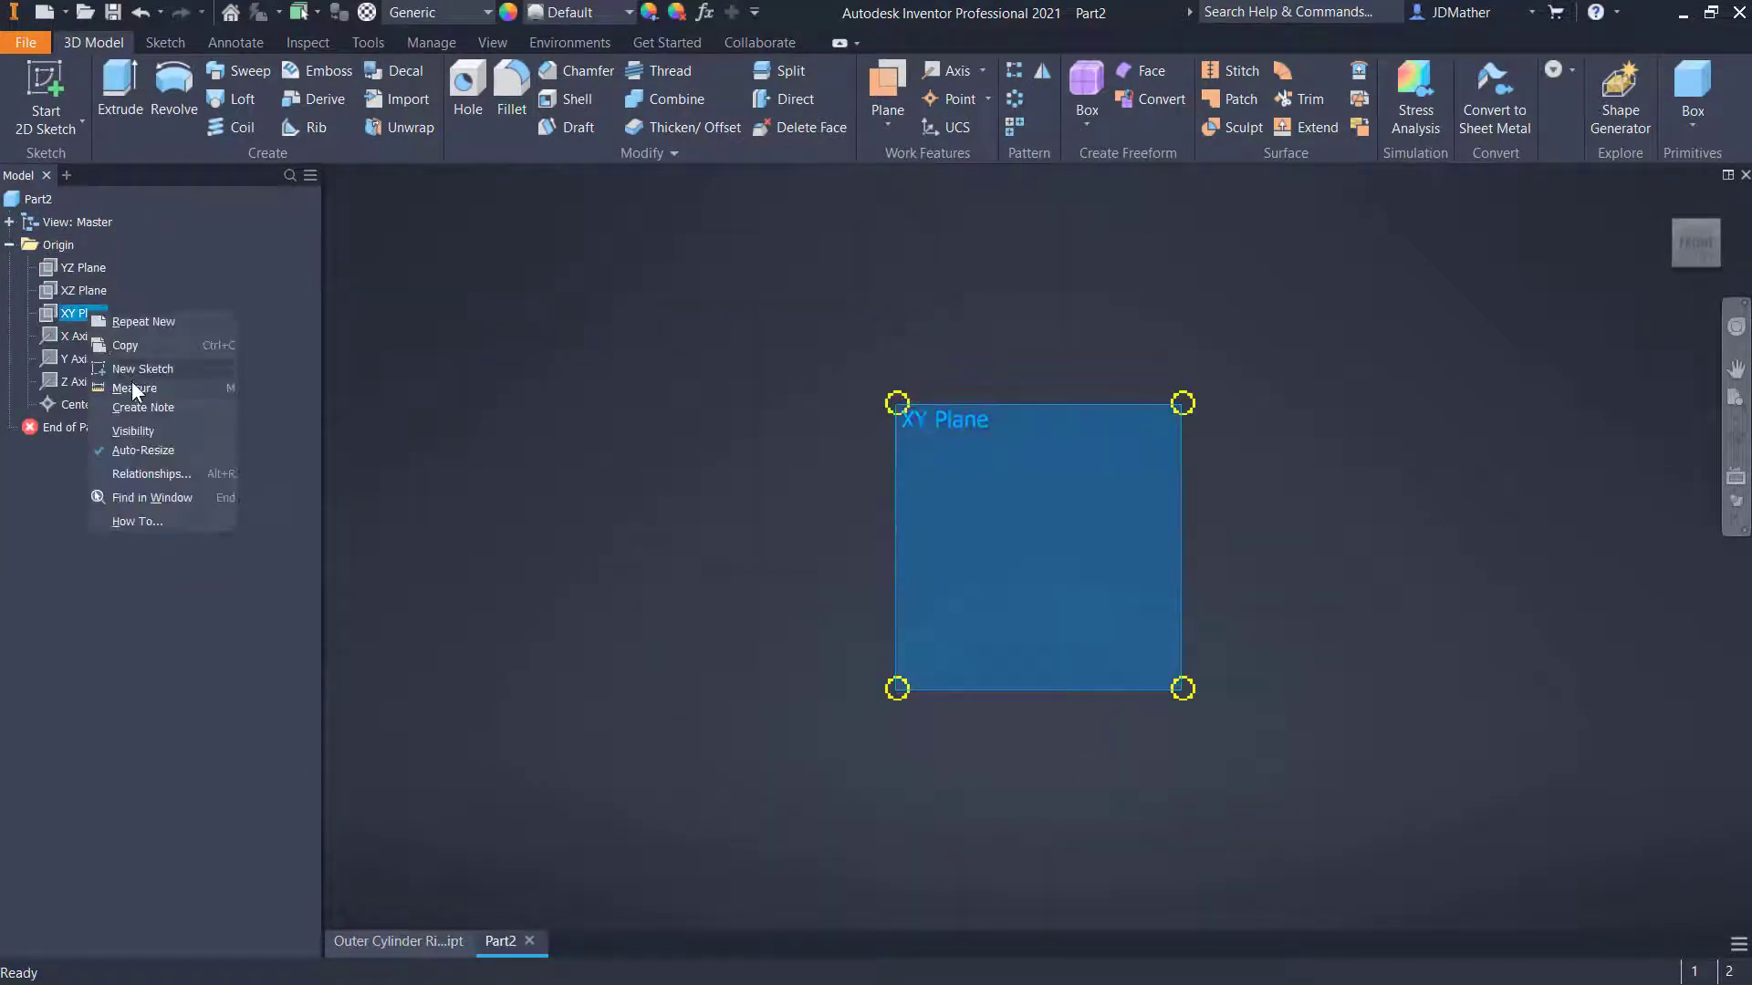
{"action": "left_click", "coordinate": [137, 369]}
Sketch a circle centered on the origin and dimension its diameter as 25 mm
{"action": "key", "text": "c"}
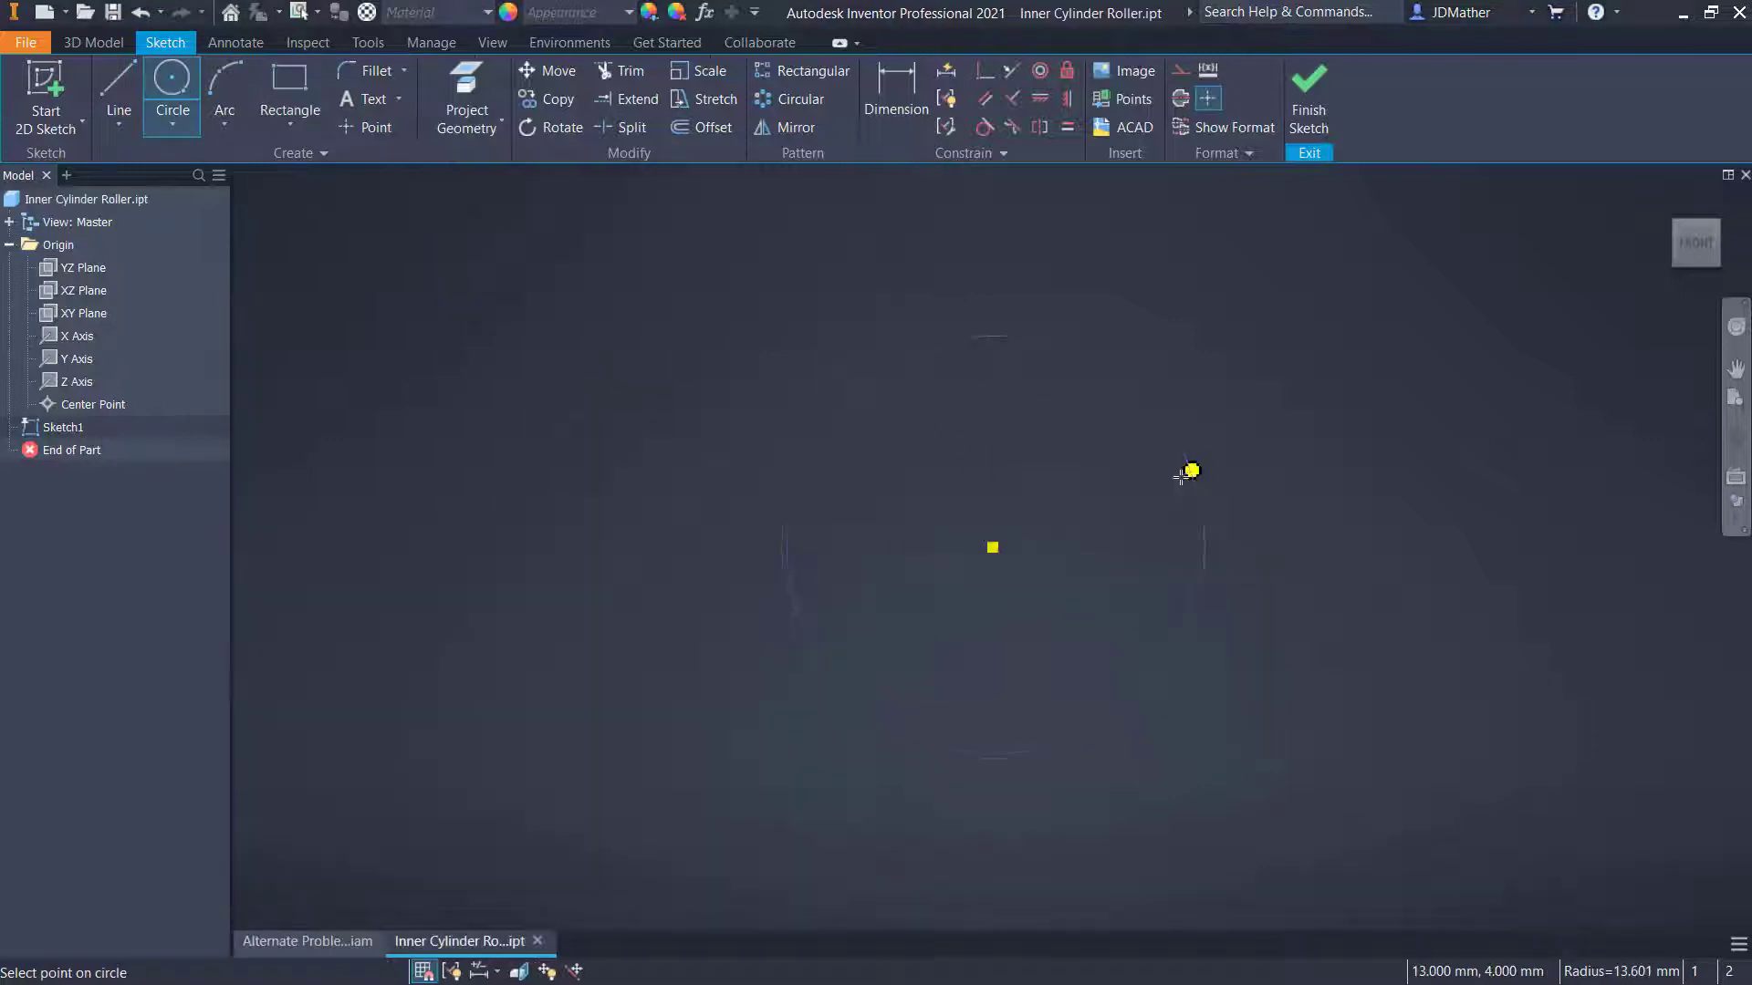
{"action": "left_click", "coordinate": [994, 547]}
{"action": "left_click", "coordinate": [1159, 470]}
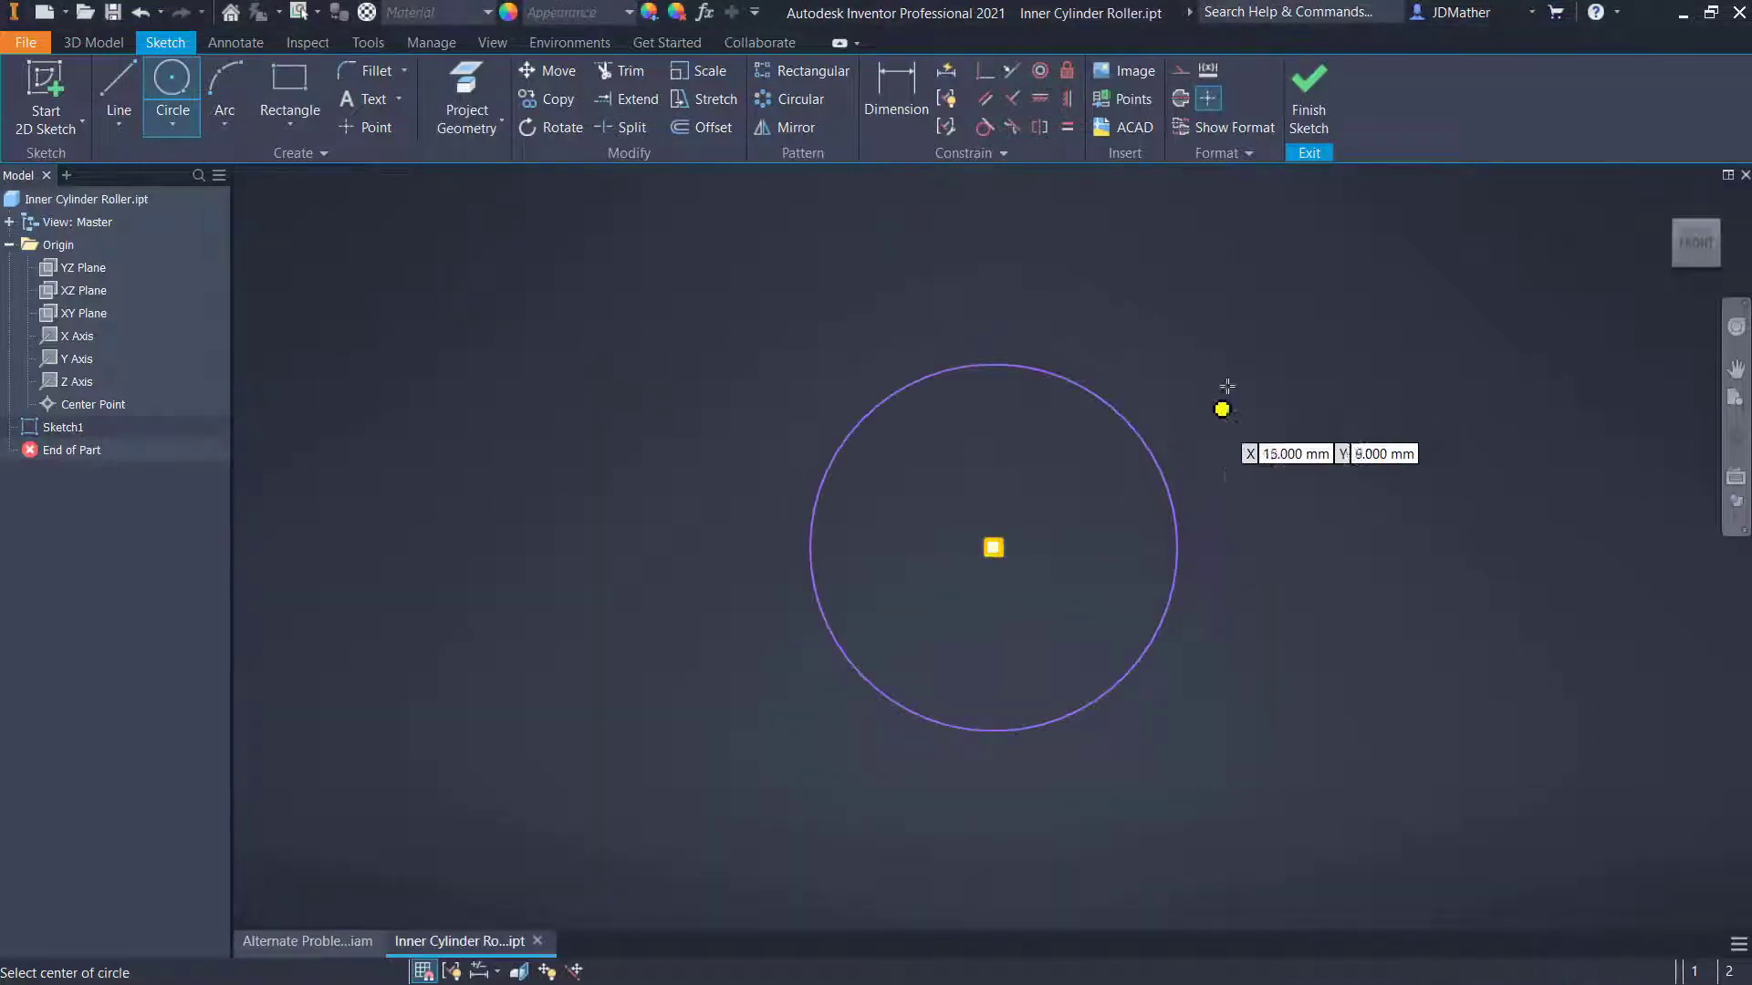
{"action": "left_click", "coordinate": [918, 90]}
{"action": "left_click", "coordinate": [1122, 413]}
{"action": "left_click", "coordinate": [1181, 365]}
{"action": "type", "text": "25"}
{"action": "key", "text": "Return"}
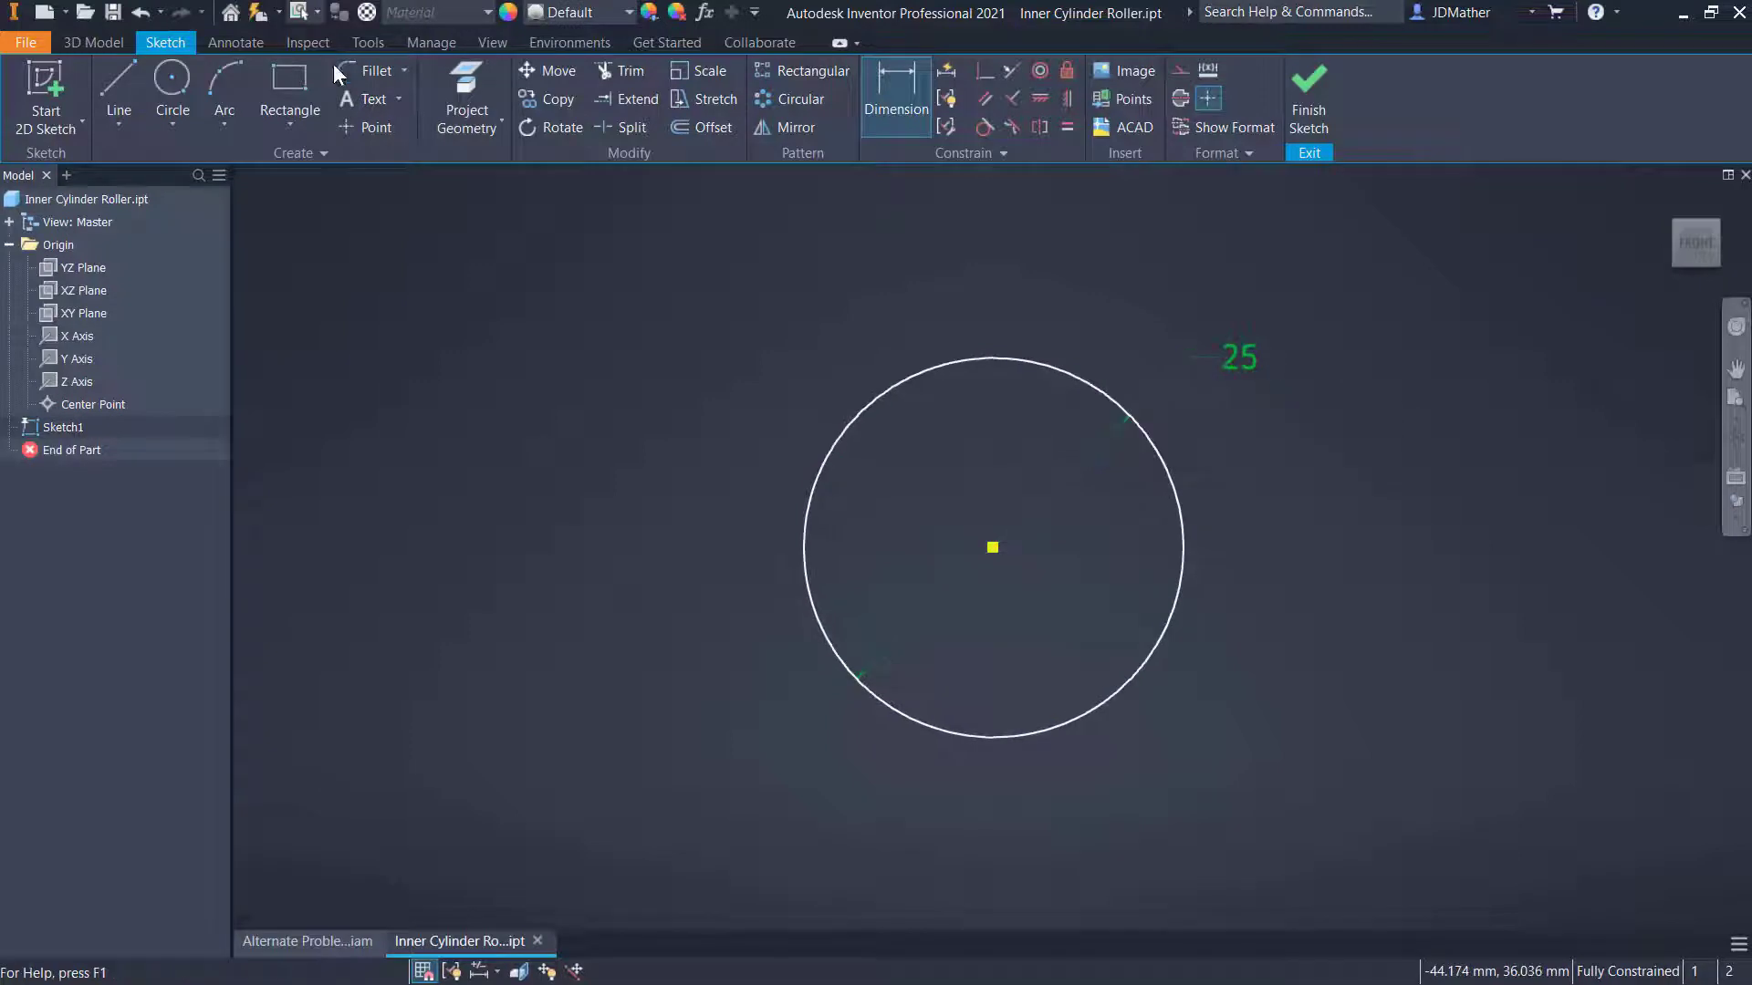
Sketch crossing vertical and horizontal center-point slots on the origin, about 4 mm wide, with end-arc centers about 9 mm and 8 mm from the center
{"action": "left_click", "coordinate": [304, 129]}
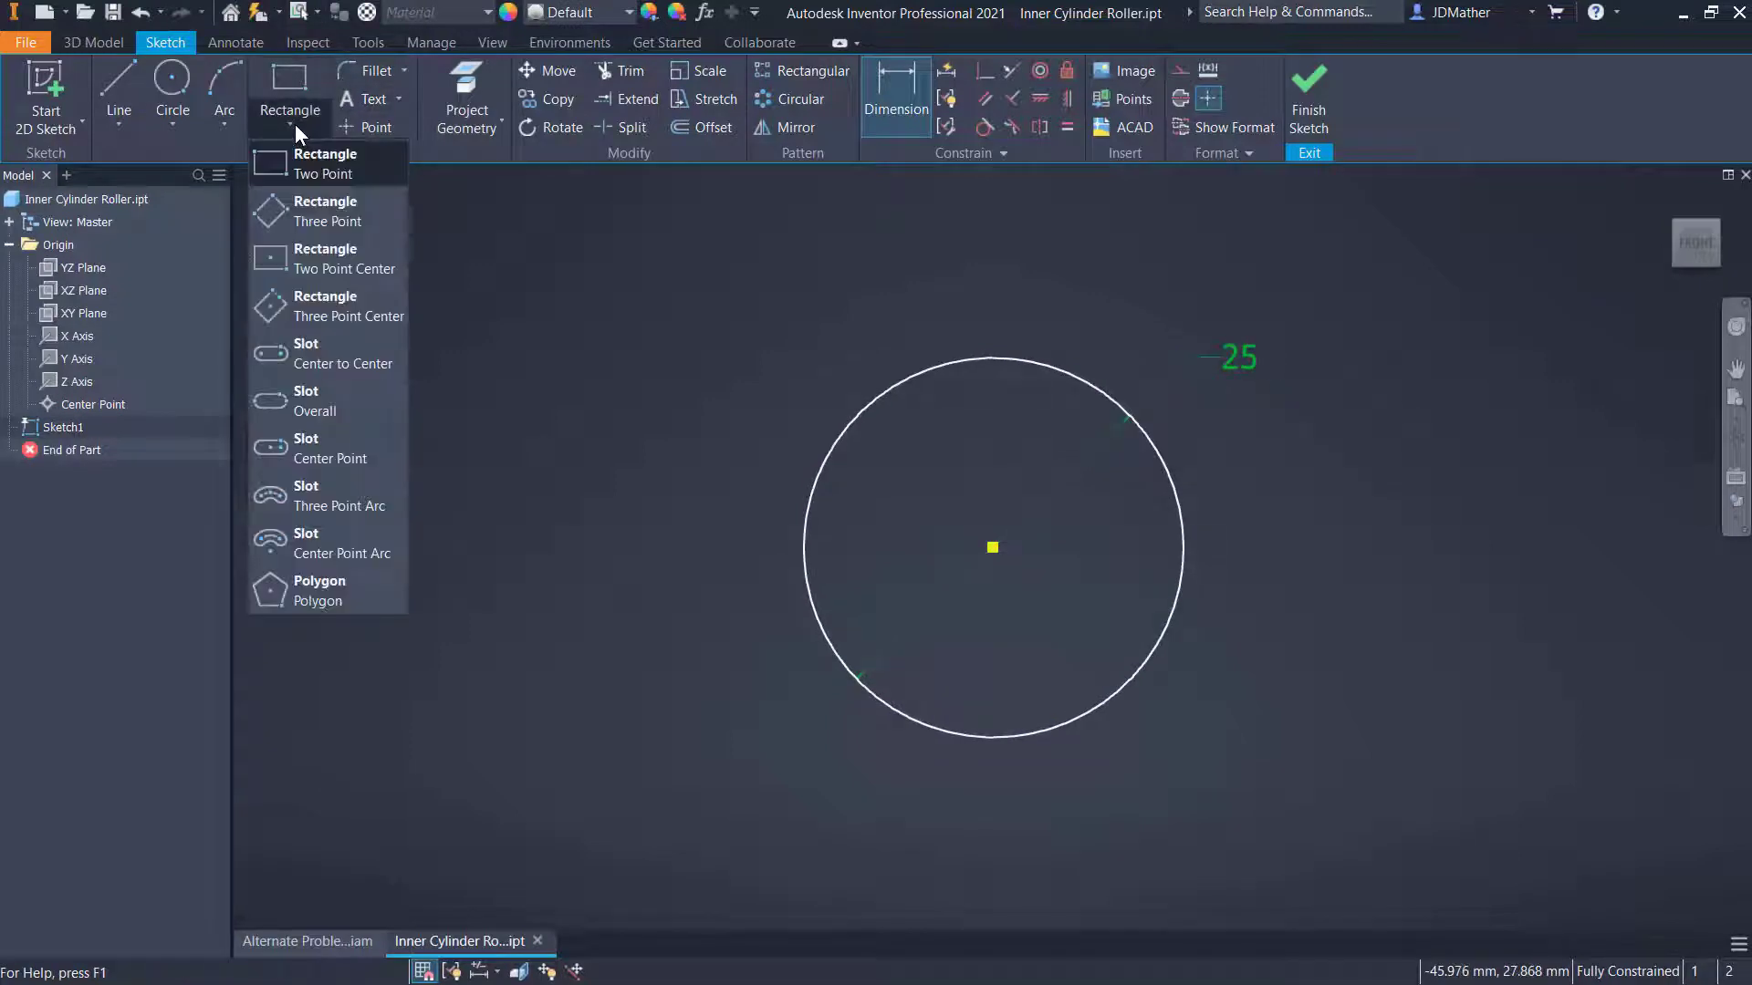
{"action": "left_click", "coordinate": [282, 449]}
{"action": "left_click", "coordinate": [993, 546]}
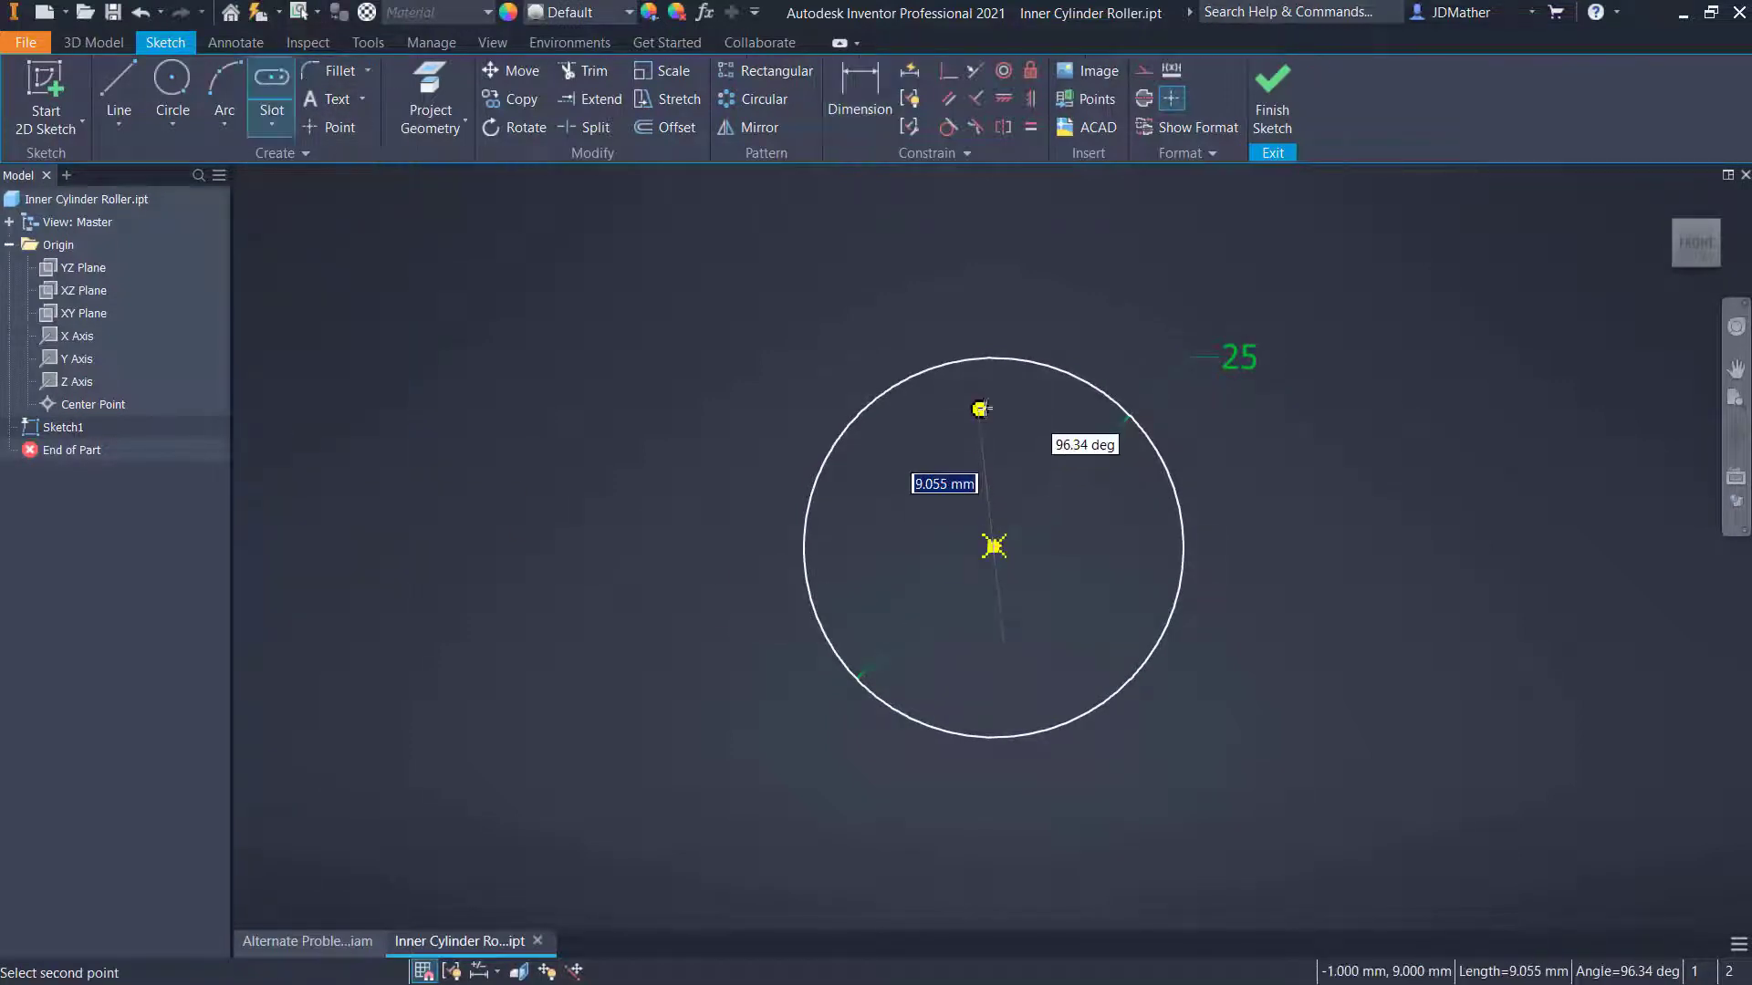
{"action": "left_click", "coordinate": [993, 409]}
{"action": "left_click", "coordinate": [964, 409]}
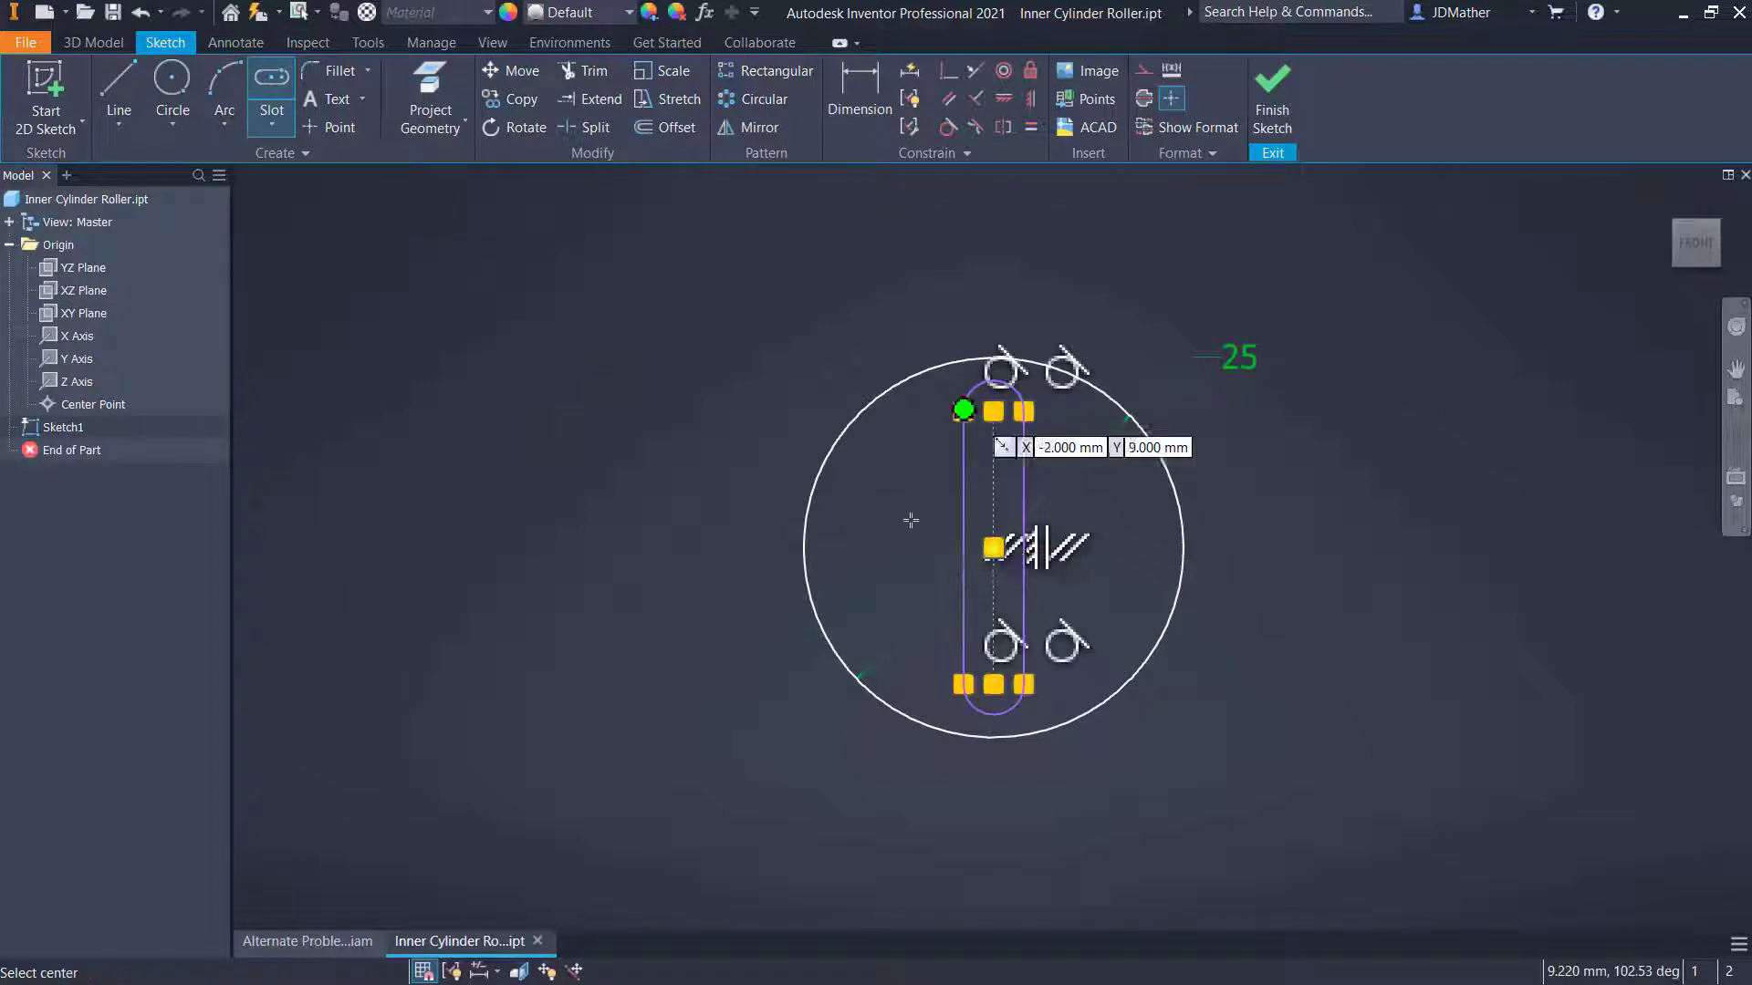
{"action": "left_click", "coordinate": [993, 545]}
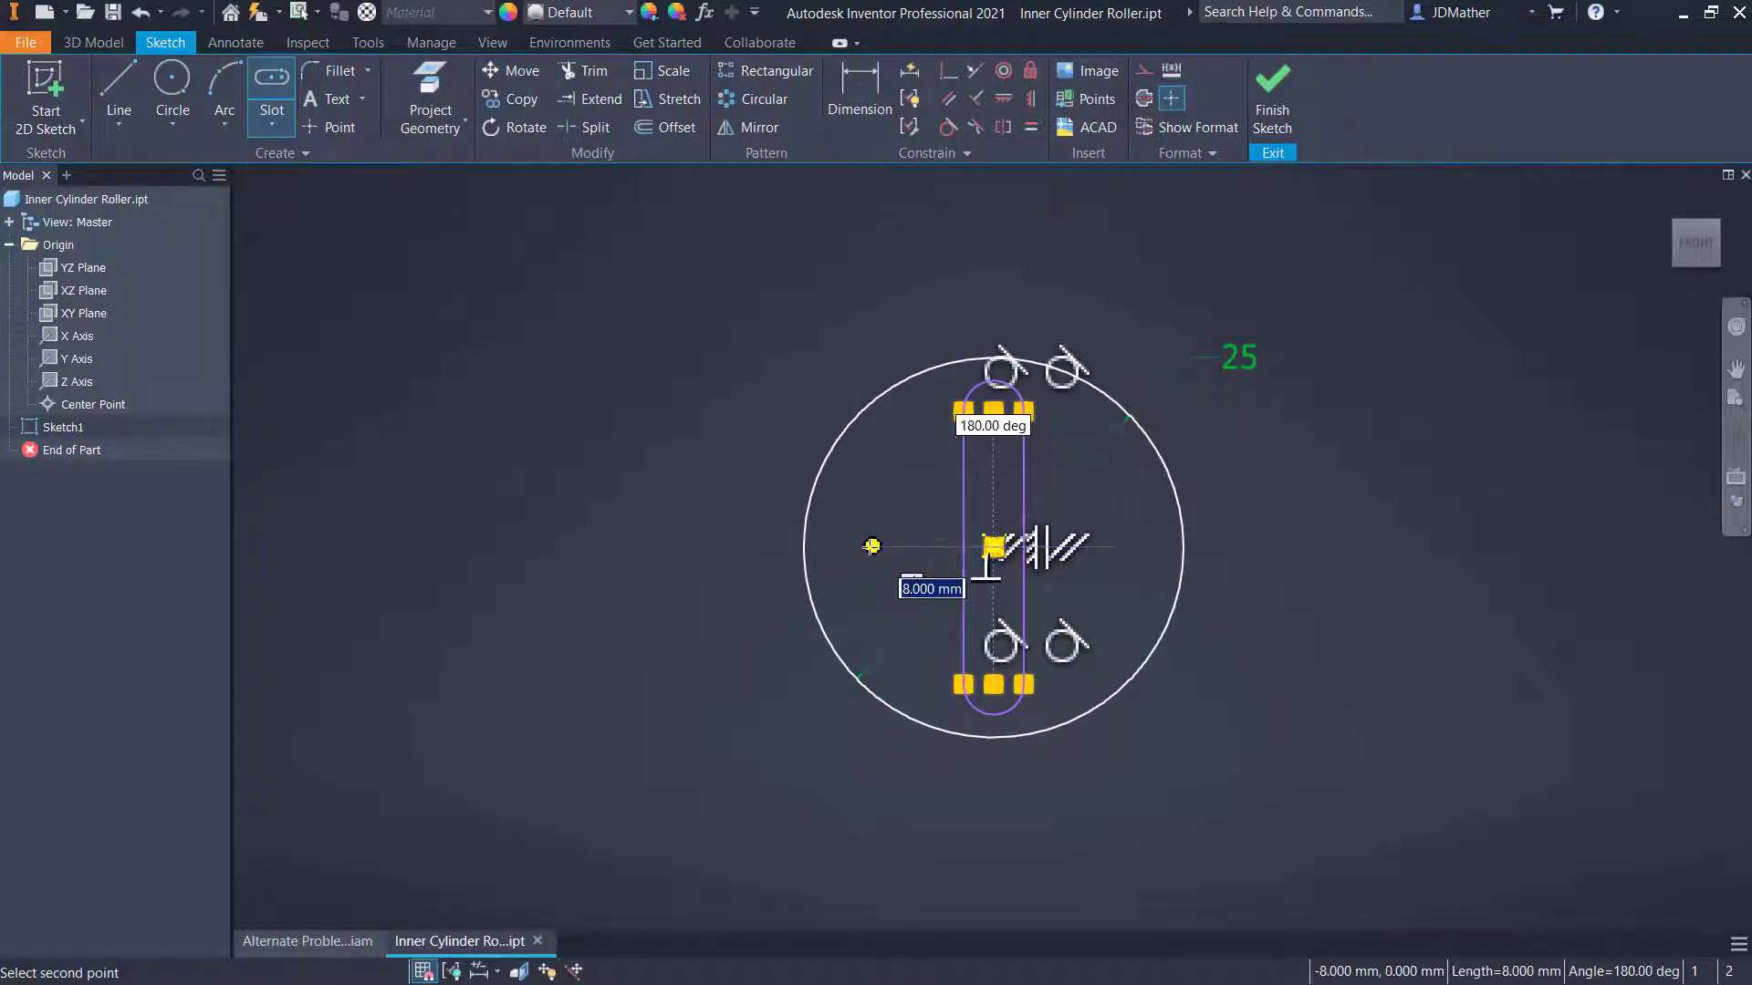
{"action": "left_click", "coordinate": [869, 545]}
{"action": "left_click", "coordinate": [869, 516]}
Apply equal constraints between the two slots' end arcs and between their centerlines
{"action": "left_click", "coordinate": [1026, 130]}
{"action": "left_click", "coordinate": [972, 381]}
{"action": "left_click", "coordinate": [862, 528]}
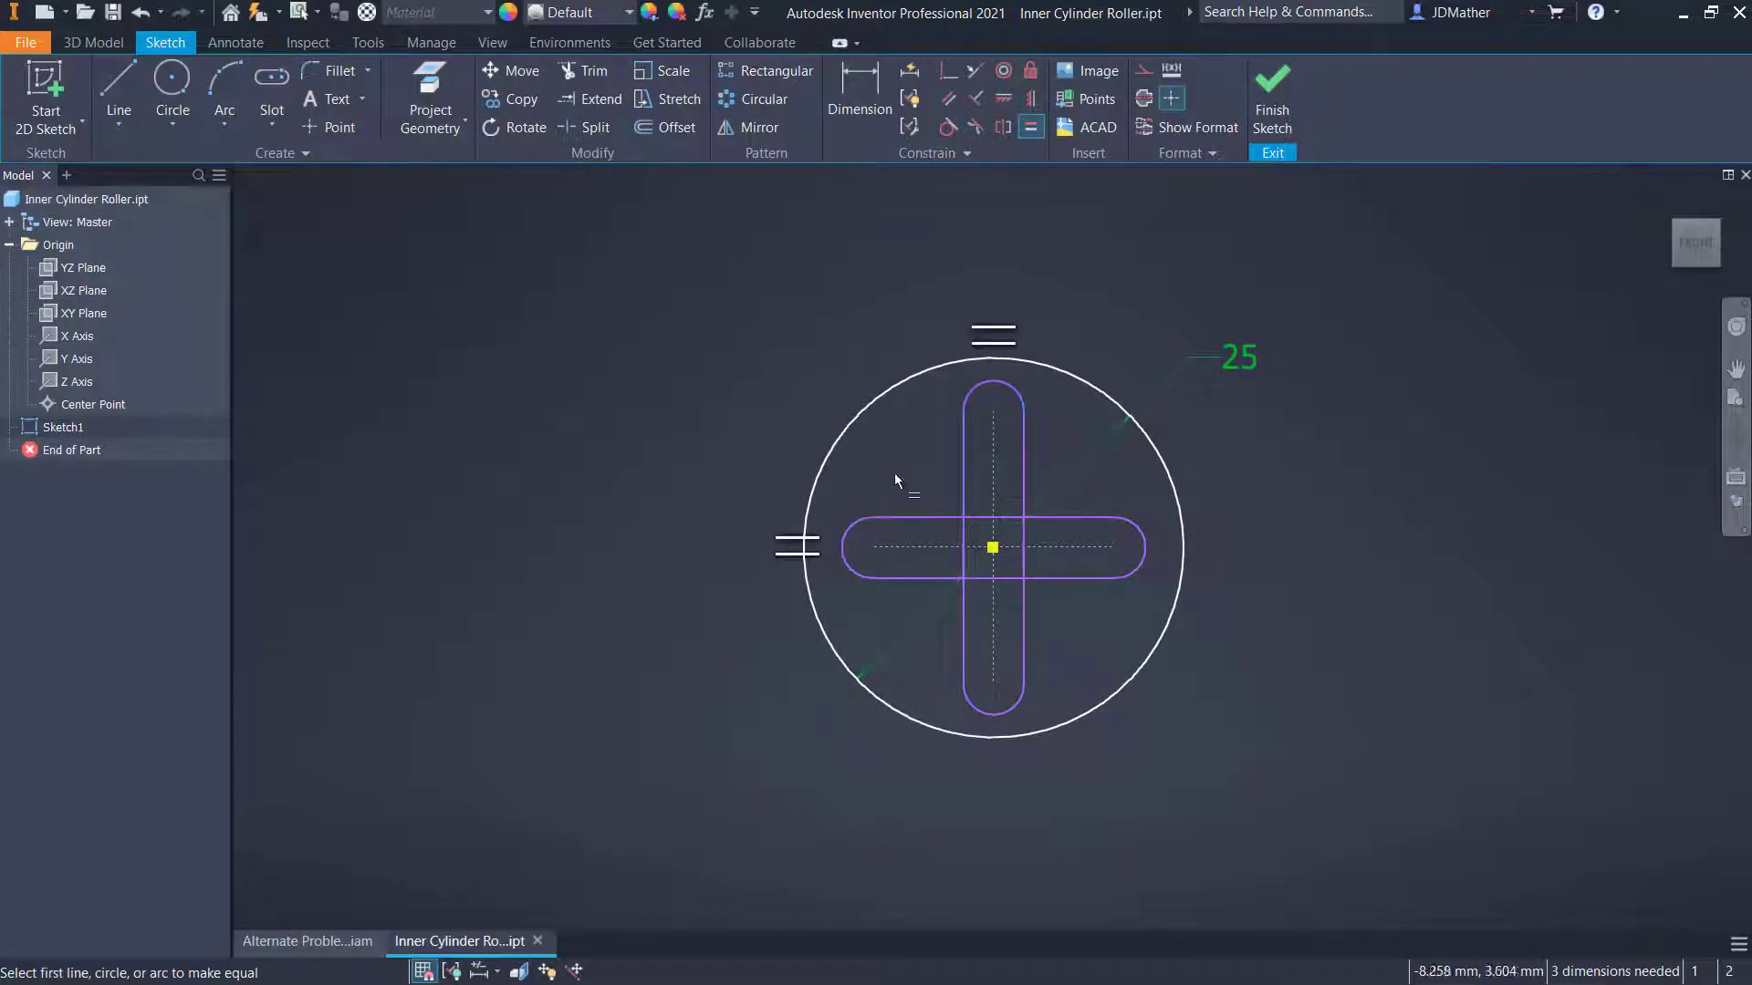
{"action": "left_click", "coordinate": [992, 467]}
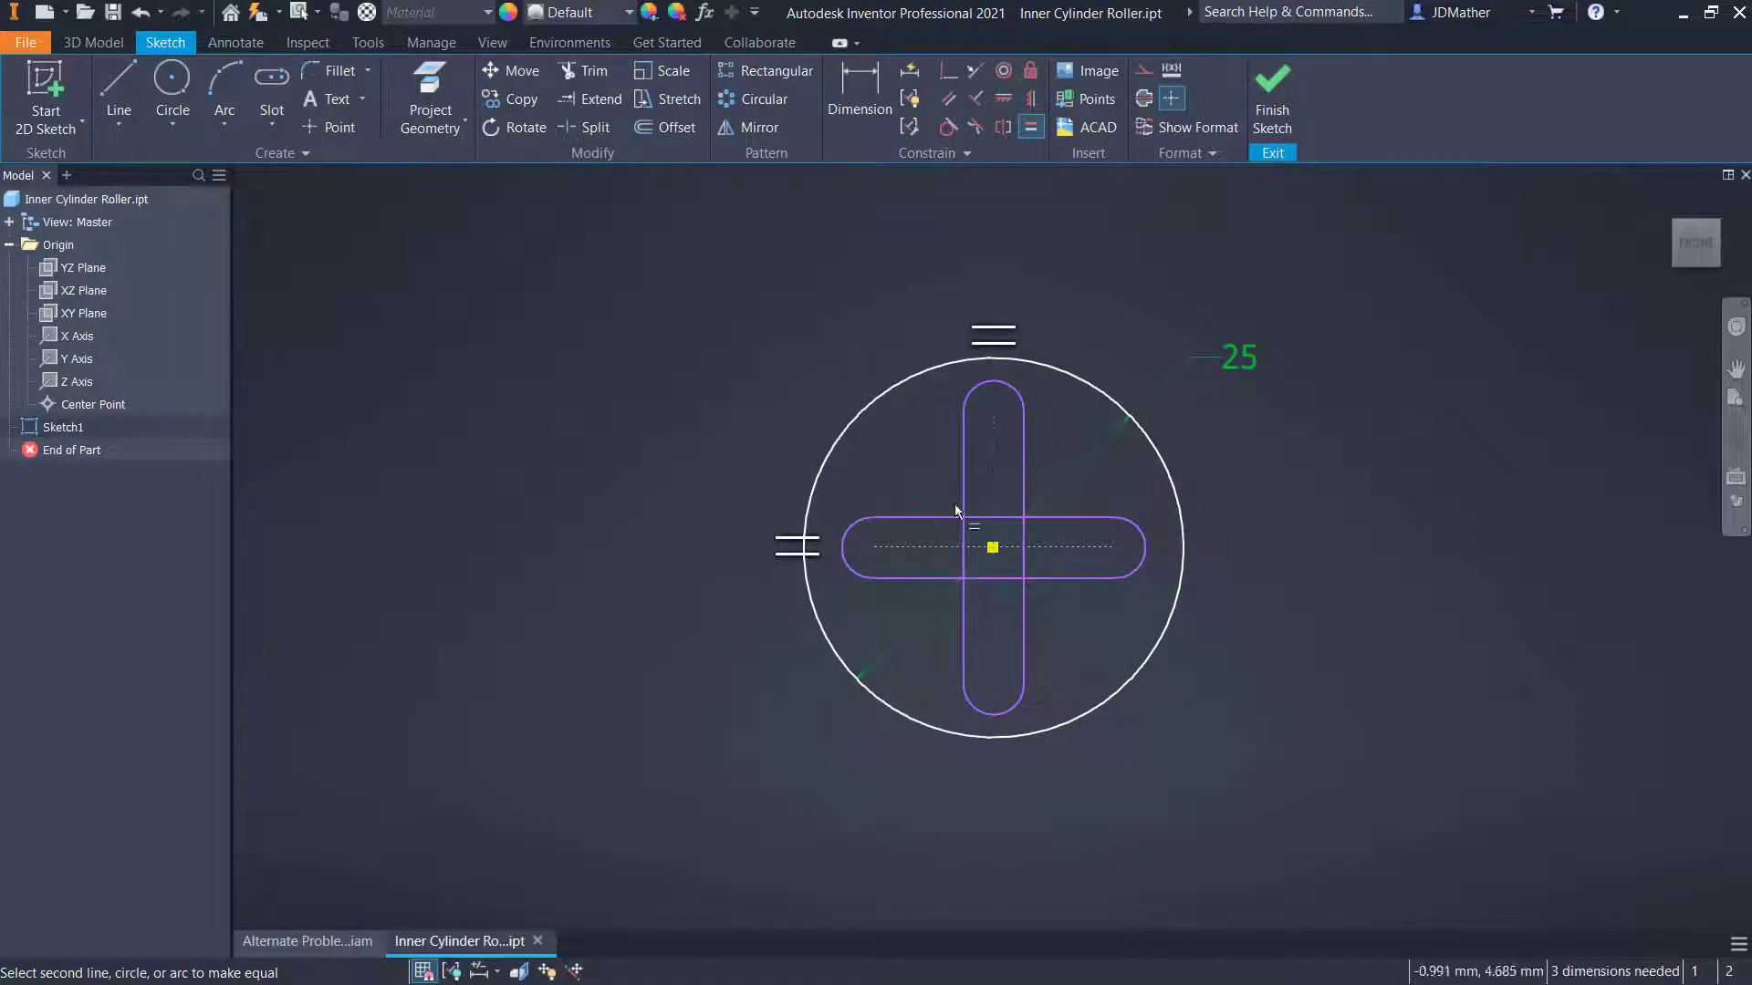
{"action": "left_click", "coordinate": [928, 544]}
Dimension the slot width as 4 mm and the center-to-center length as 17 mm, and finish the sketch
{"action": "left_click", "coordinate": [885, 92]}
{"action": "left_click", "coordinate": [964, 453]}
{"action": "left_click", "coordinate": [1023, 456]}
{"action": "left_click", "coordinate": [858, 318]}
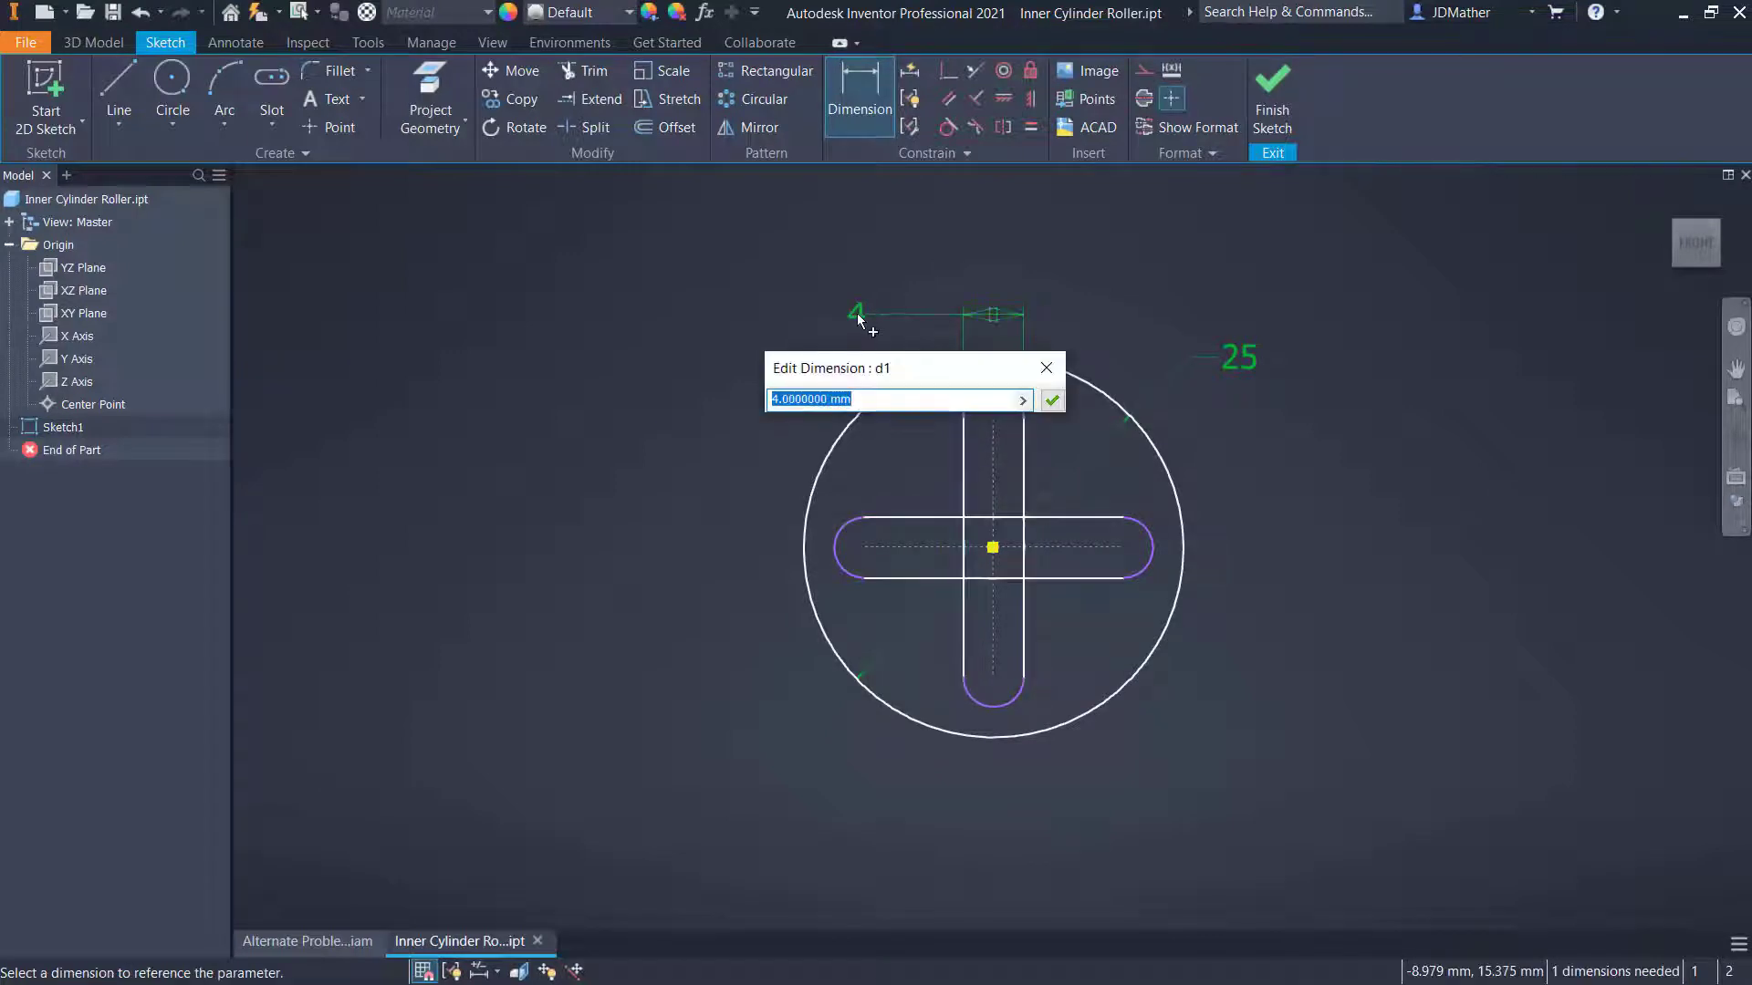
{"action": "key", "text": "Return"}
{"action": "left_click", "coordinate": [940, 549]}
{"action": "left_click", "coordinate": [1022, 802]}
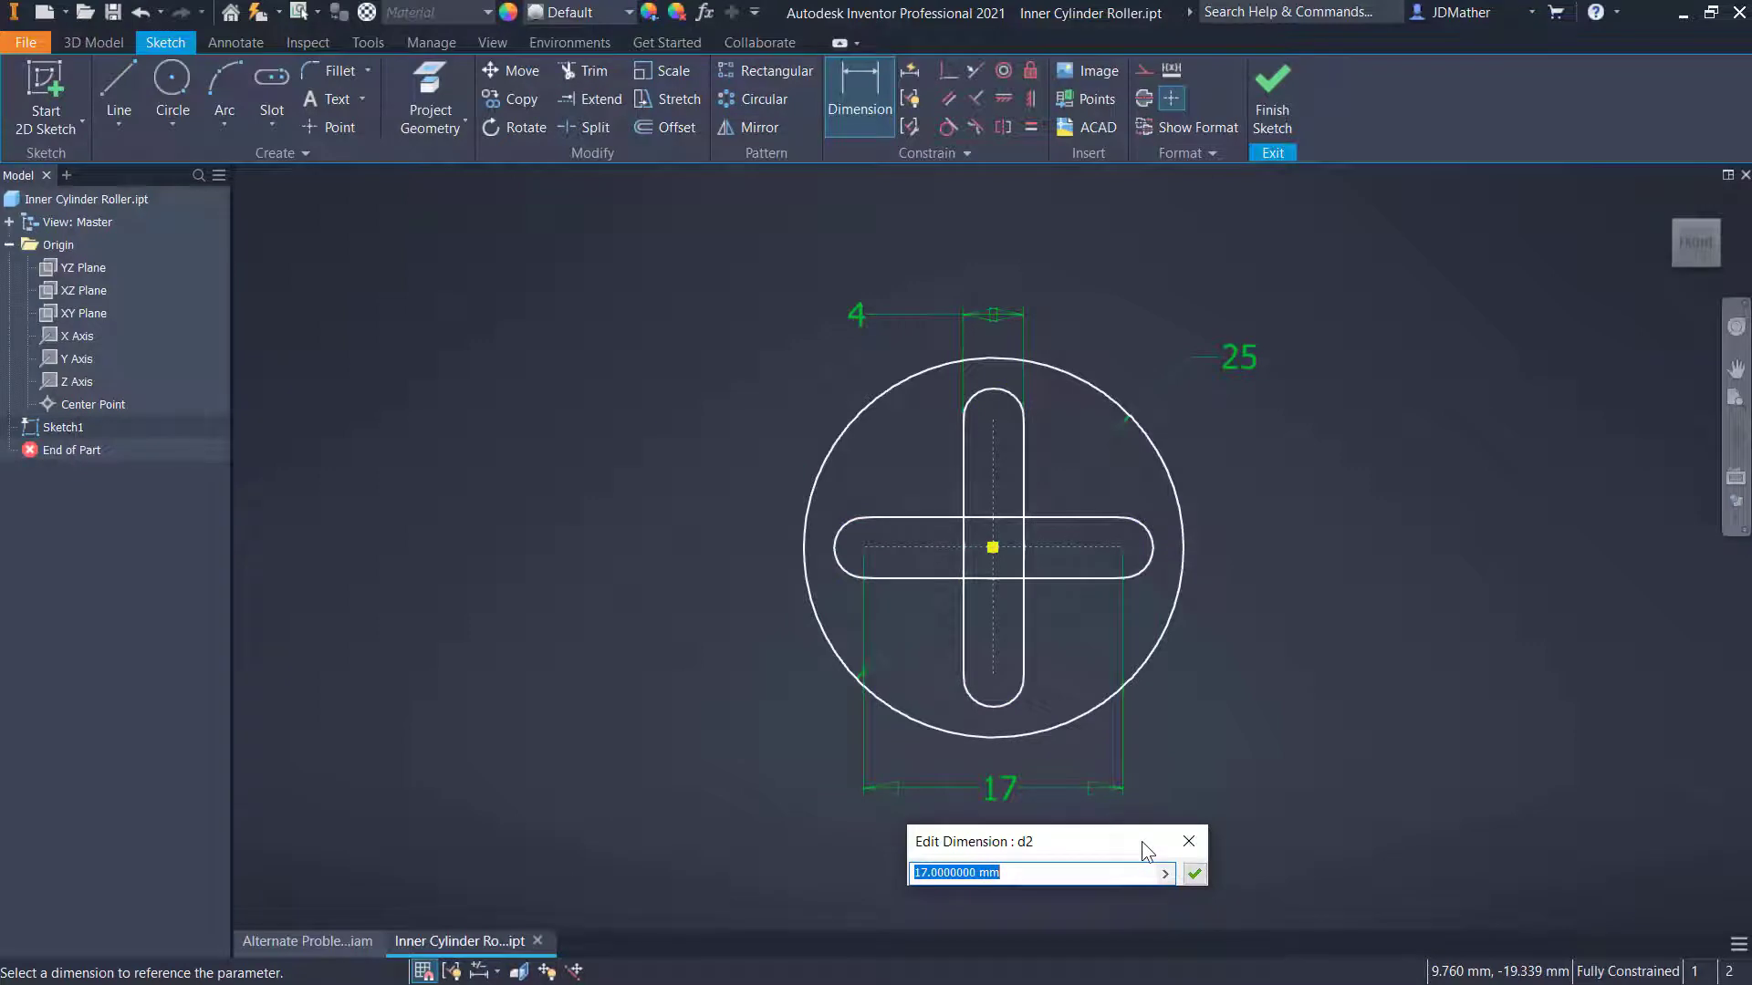
{"action": "key", "text": "Return"}
{"action": "key", "text": "s"}
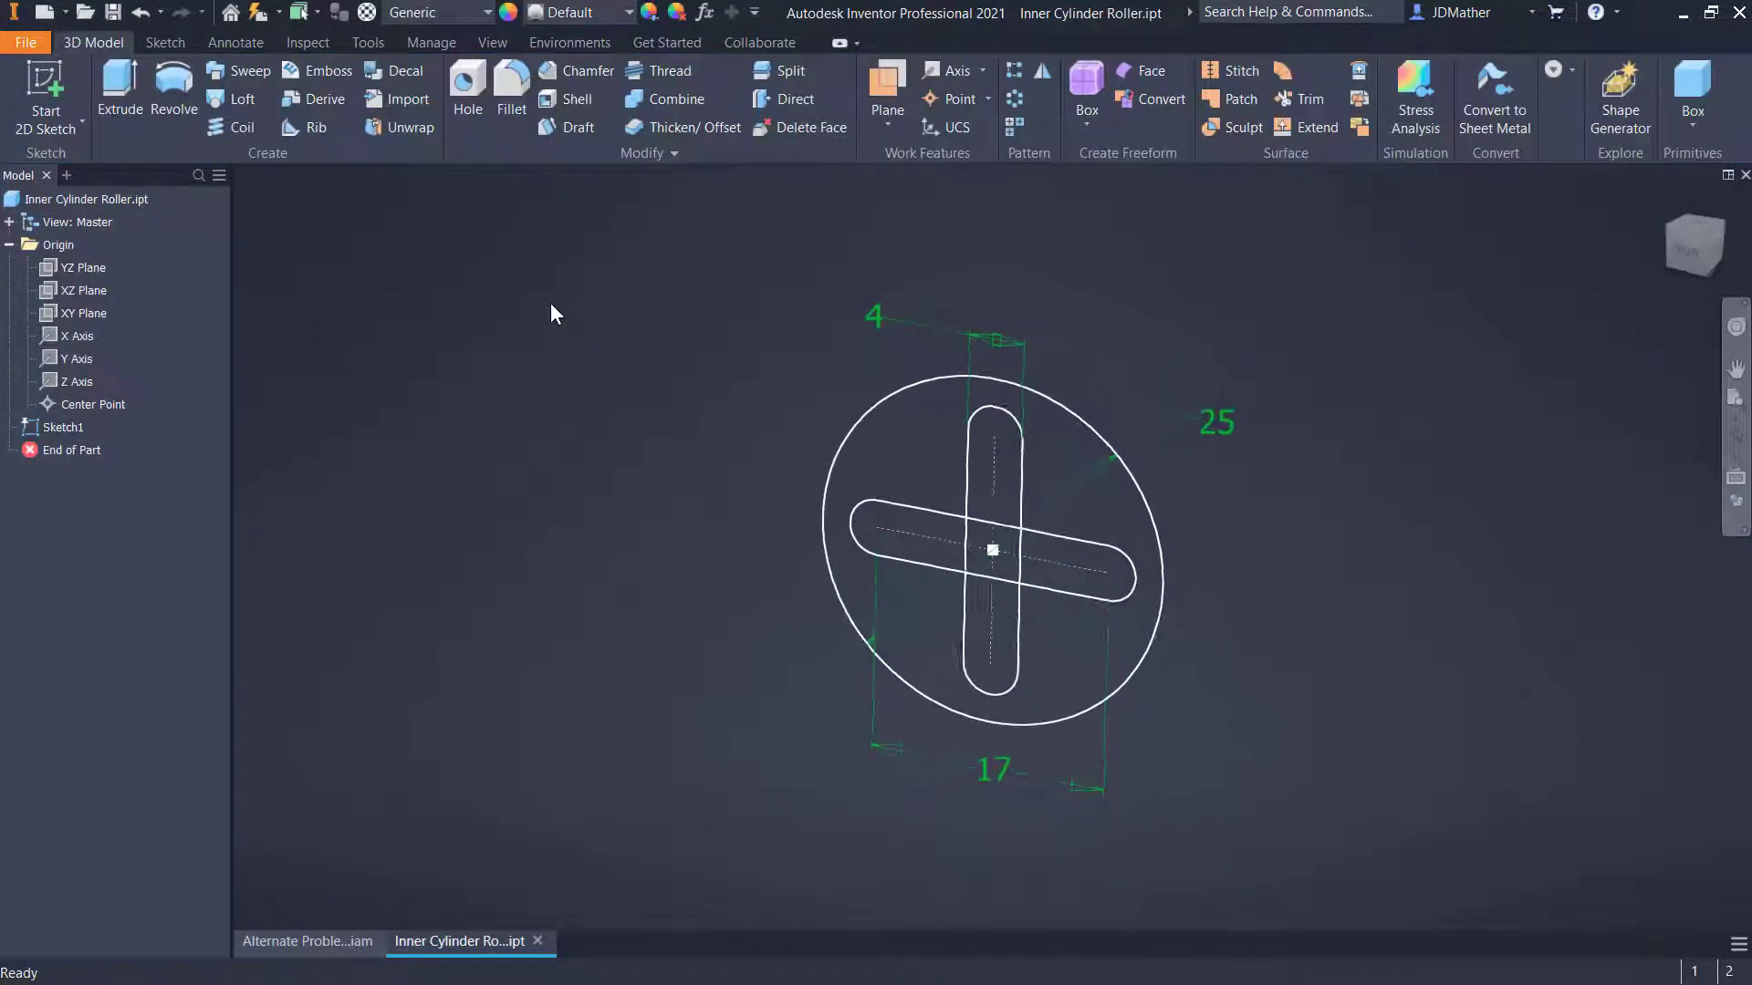
Extrude the entire circle, including the slot regions, symmetrically by 20 mm and make its sketch visible for reuse
{"action": "left_click", "coordinate": [120, 92]}
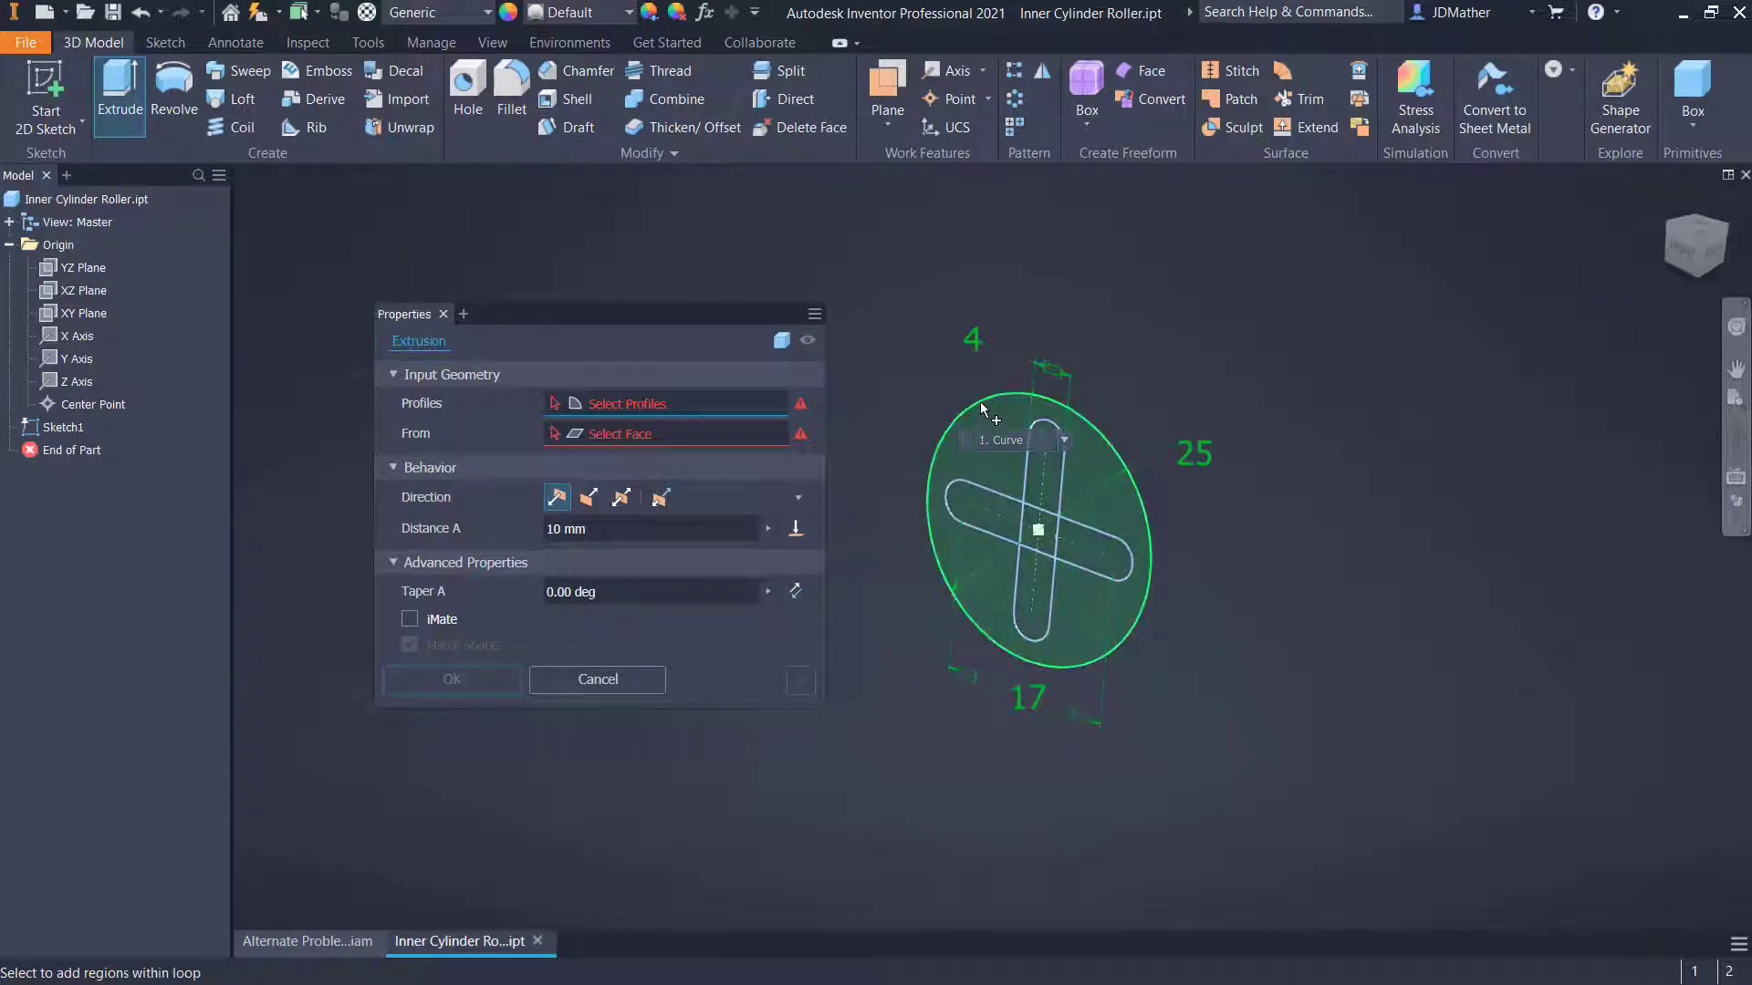
{"action": "left_click", "coordinate": [980, 401]}
{"action": "left_click", "coordinate": [620, 497]}
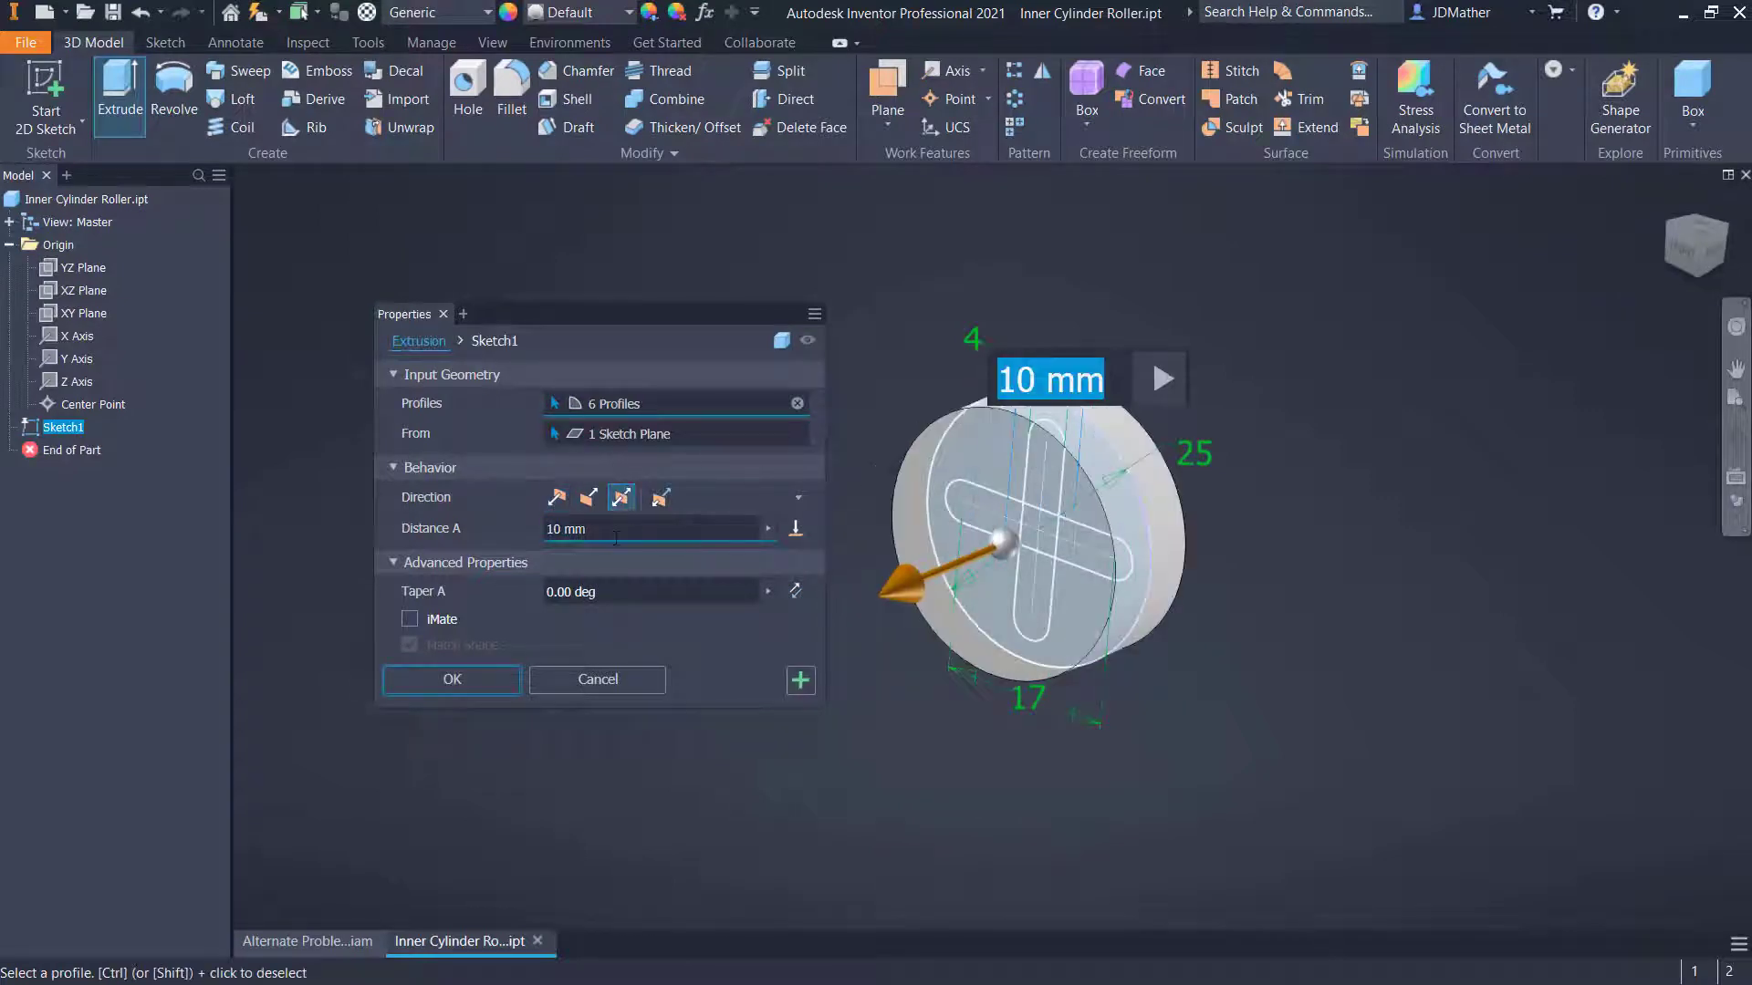
{"action": "type", "text": "20"}
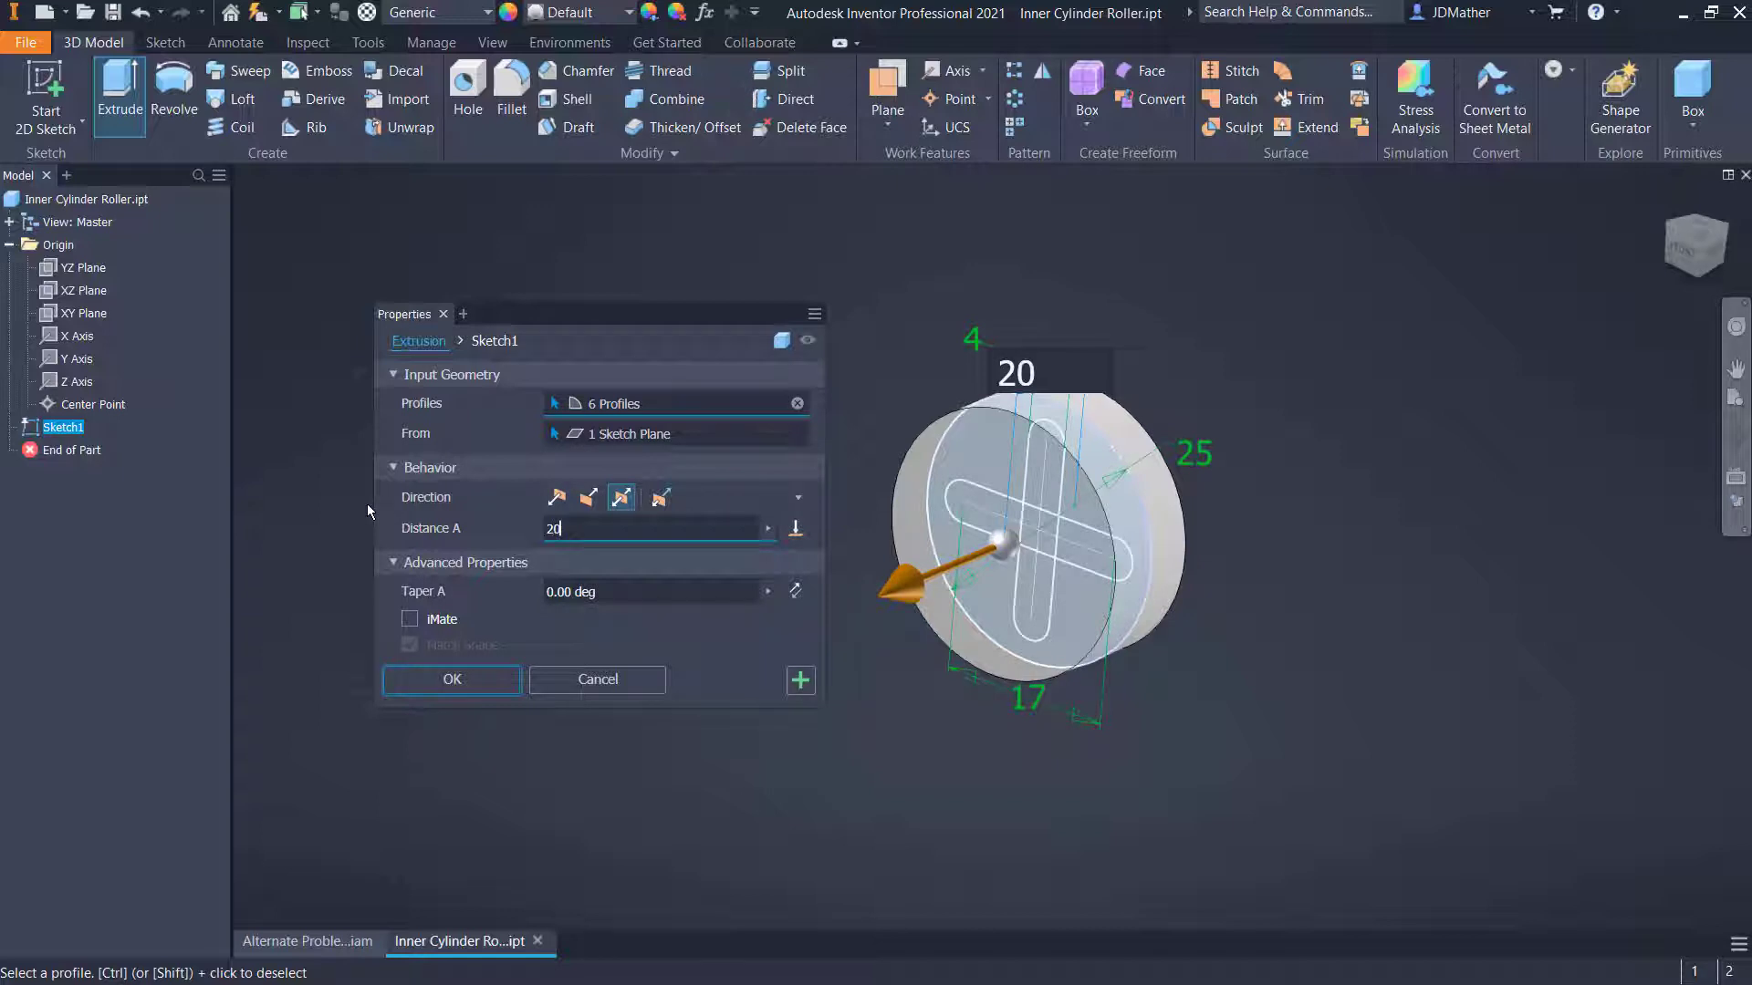
{"action": "key", "text": "Return"}
{"action": "left_click", "coordinate": [10, 450]}
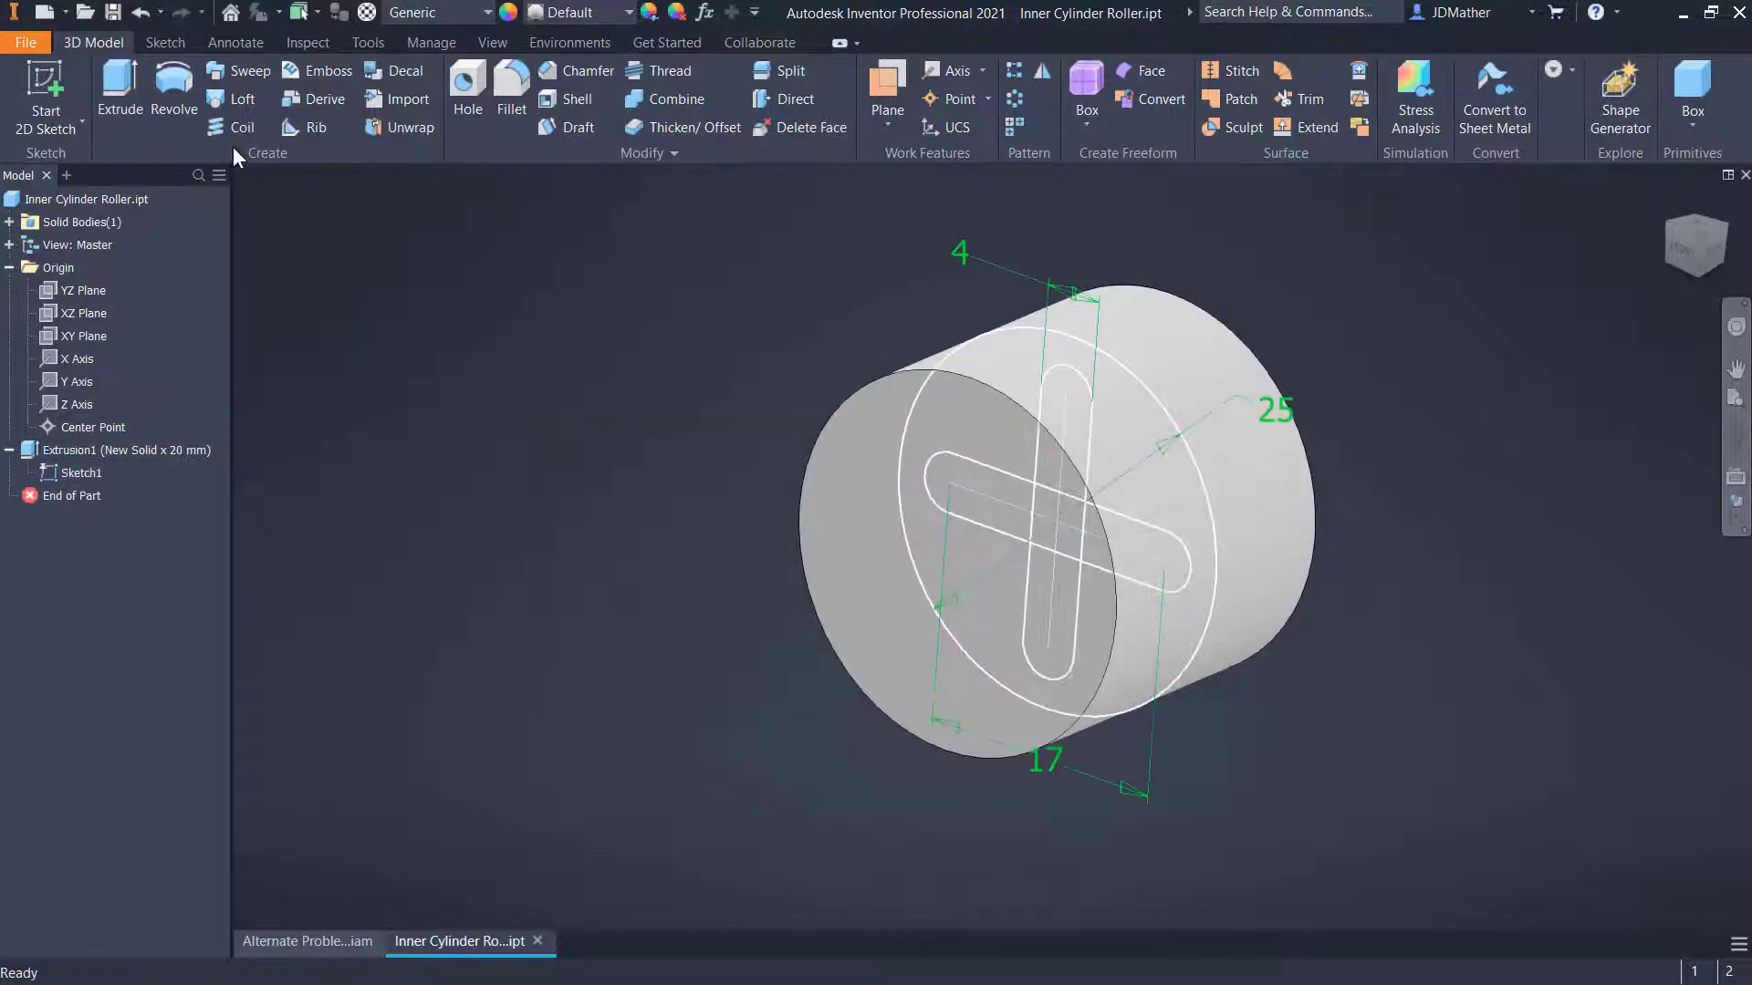
{"action": "left_click", "coordinate": [135, 77]}
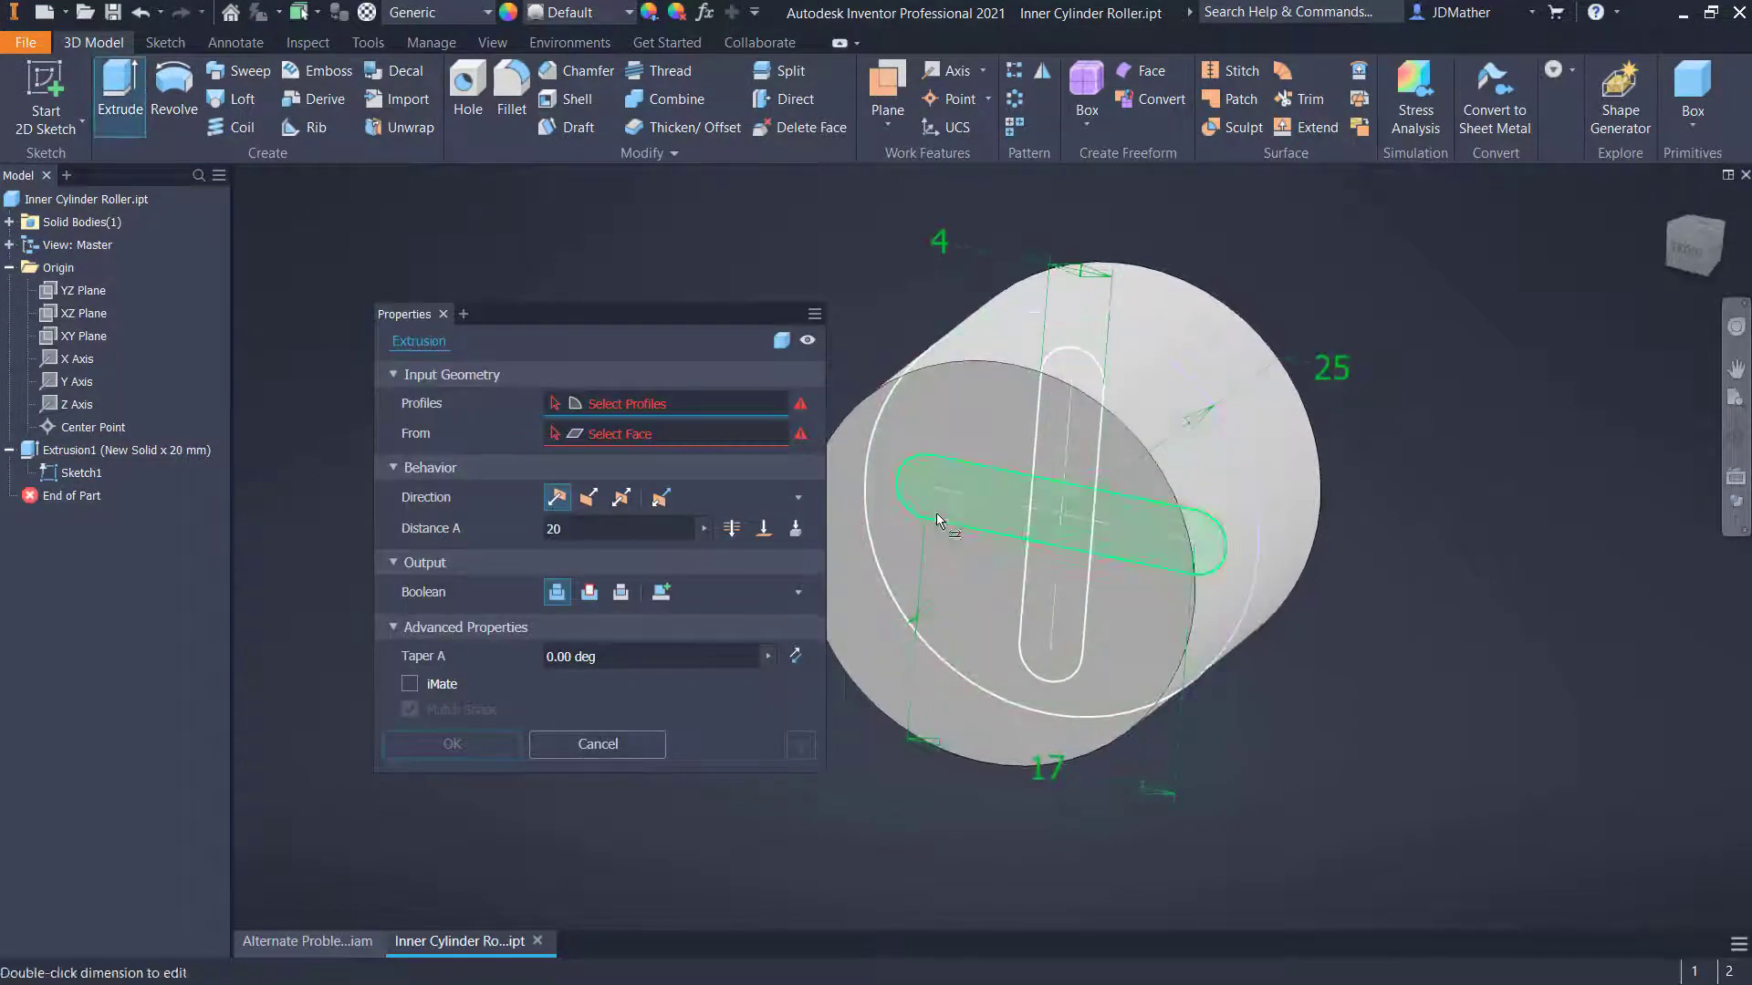
{"action": "left_click", "coordinate": [961, 521]}
{"action": "middle_click_drag", "start_coordinate": [967, 539], "coordinate": [1453, 593], "text": "shift"}
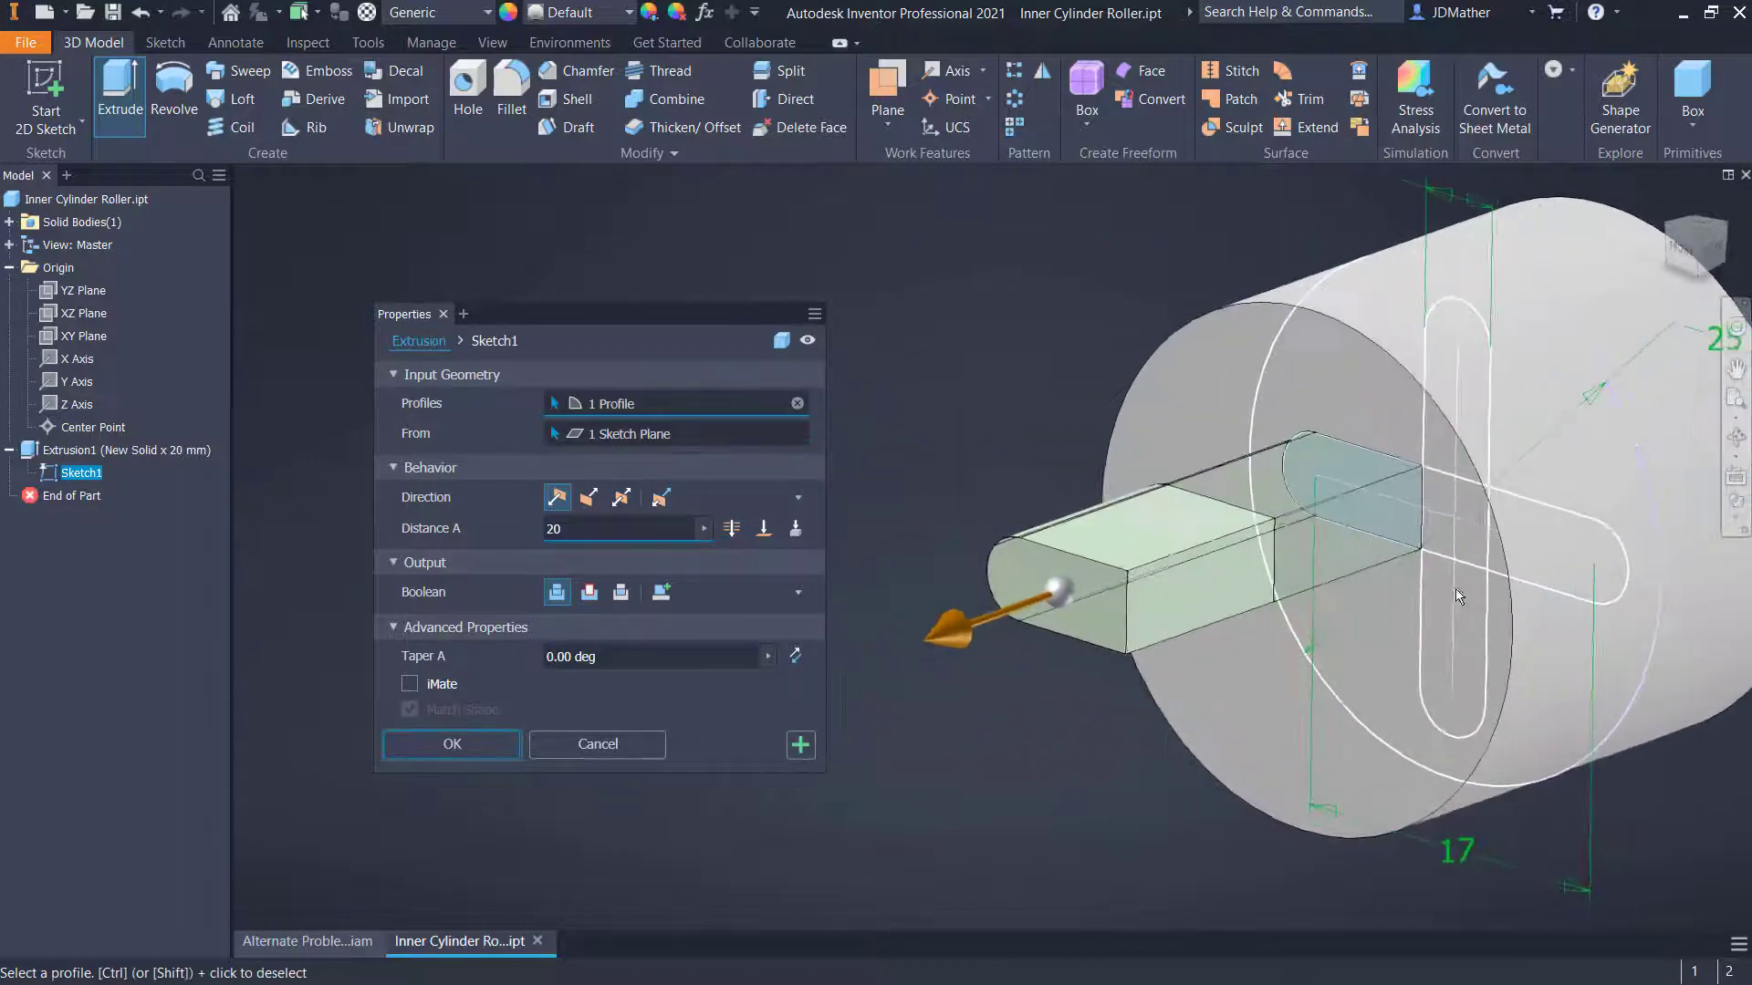
{"action": "scroll", "coordinate": [1059, 548], "scroll_direction": "down", "scroll_amount": 1}
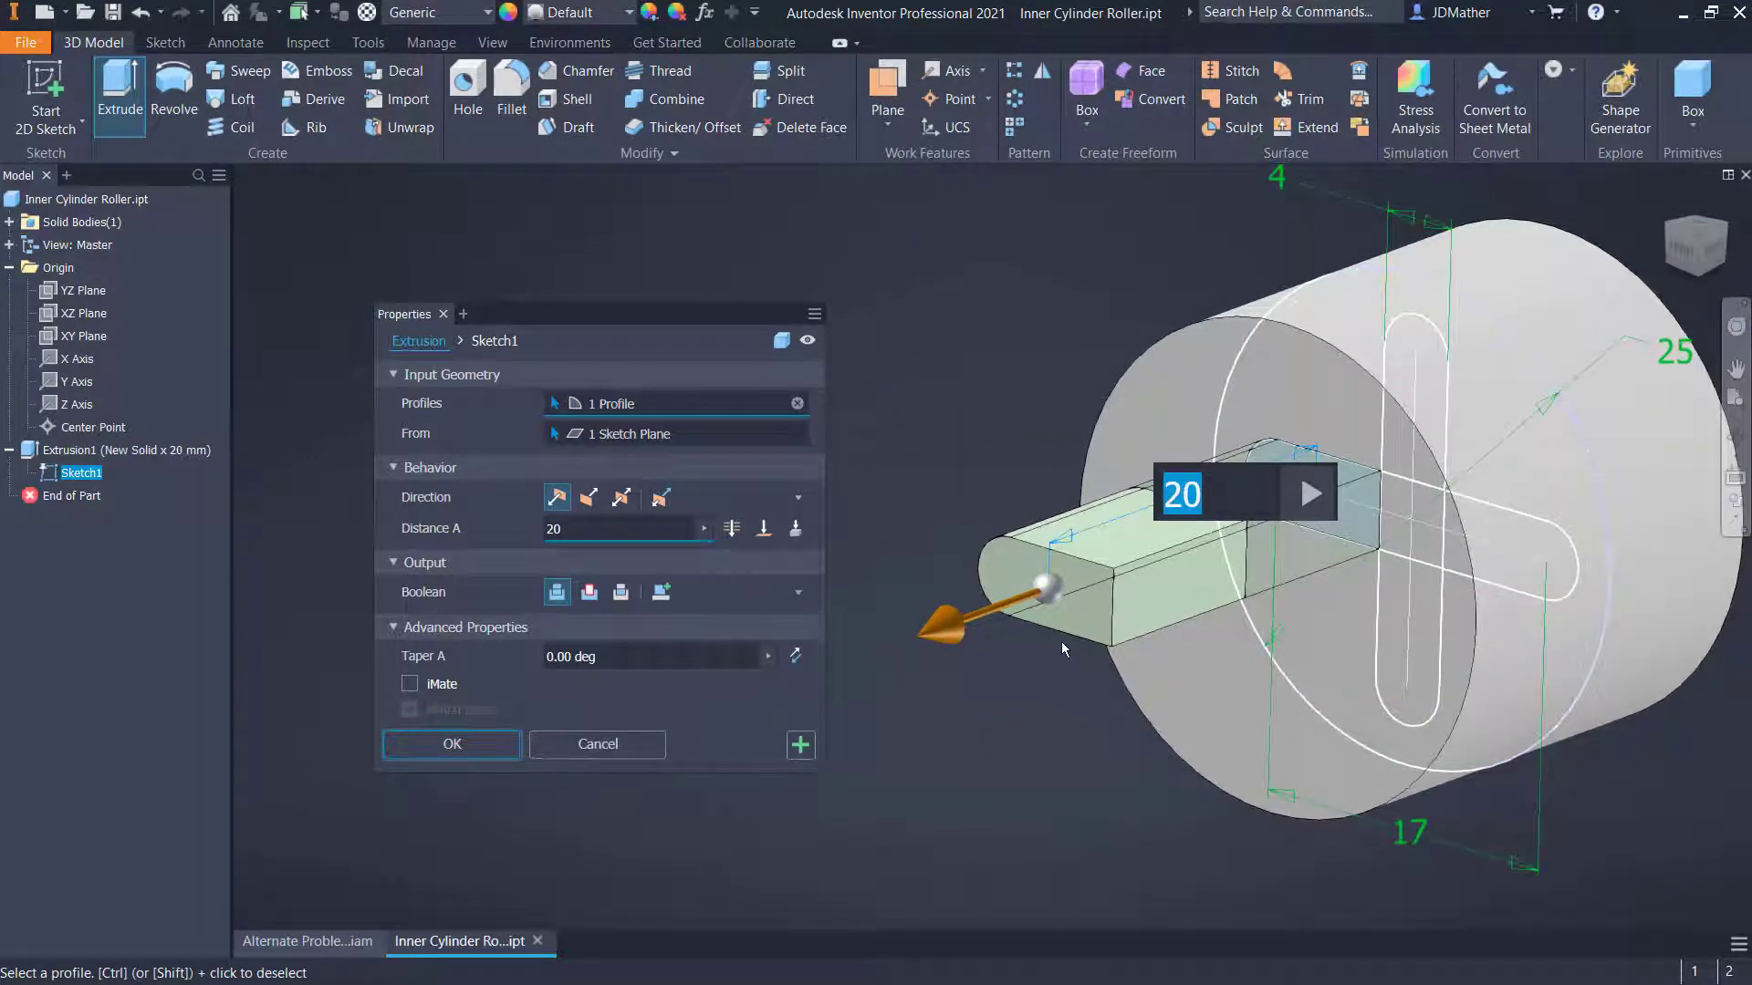
{"action": "key", "text": "Escape"}
Cut both crossing slot profiles symmetrically through all of the cylinder and hide the shared sketch
{"action": "key", "text": "e"}
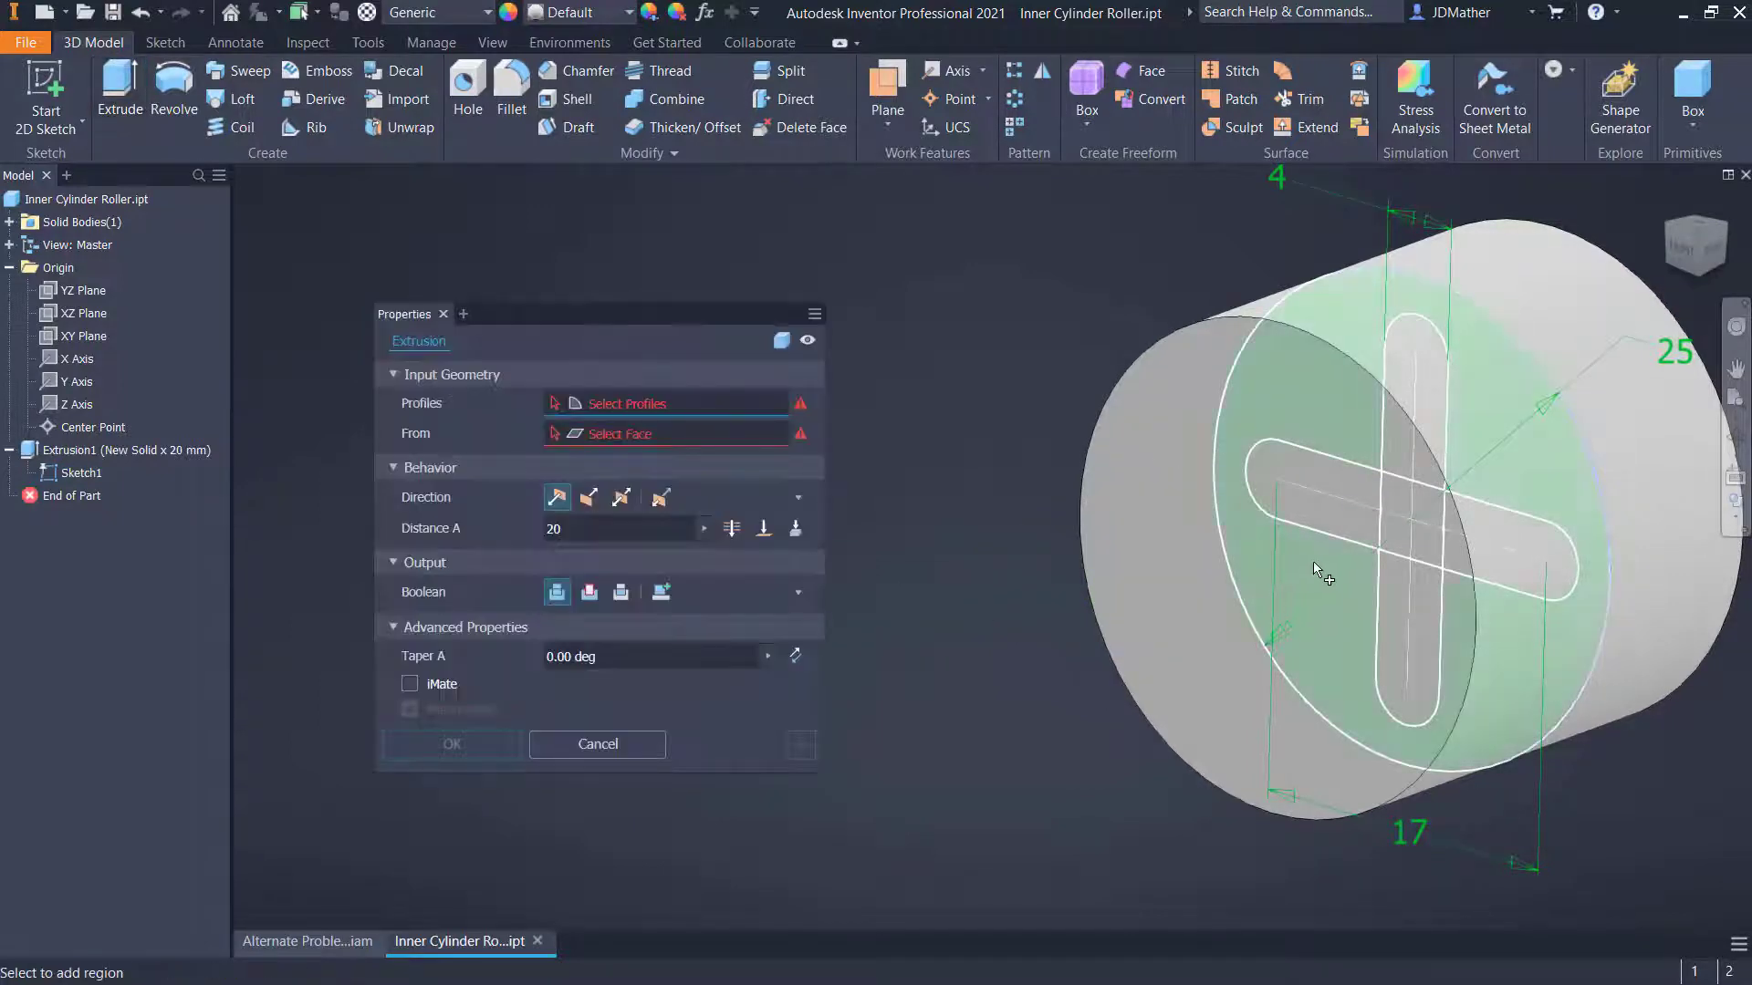
{"action": "left_click", "coordinate": [1338, 534]}
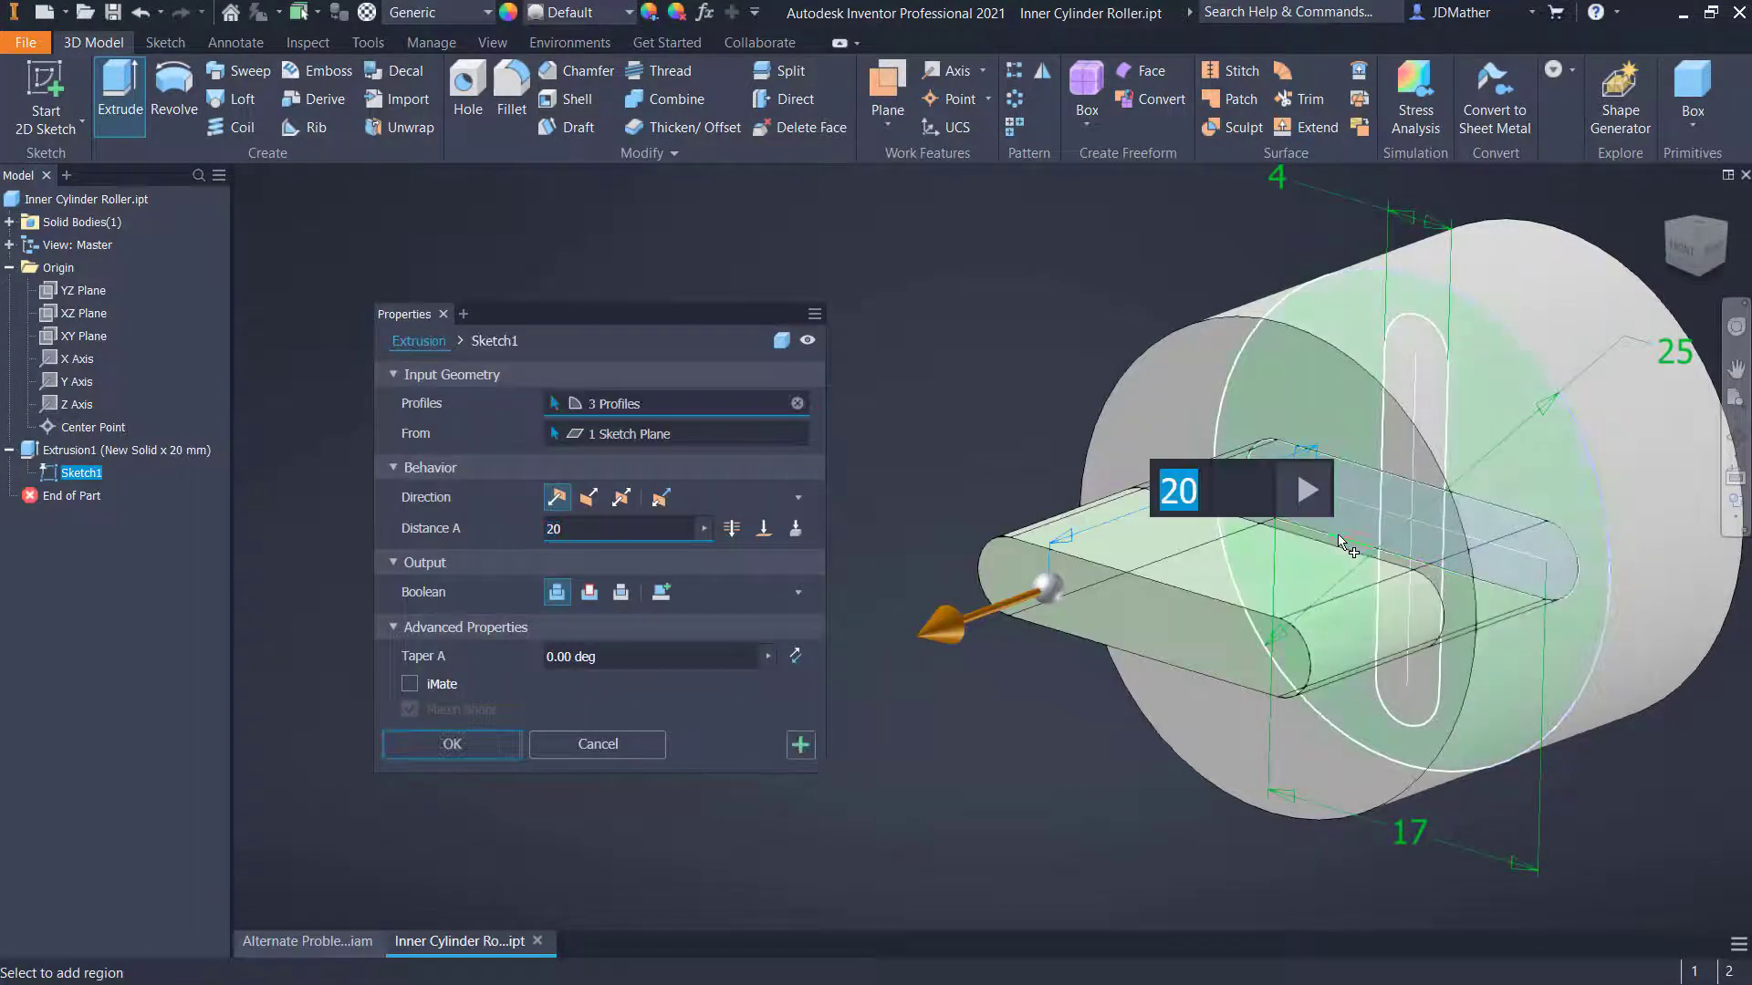
{"action": "left_click", "coordinate": [1443, 682]}
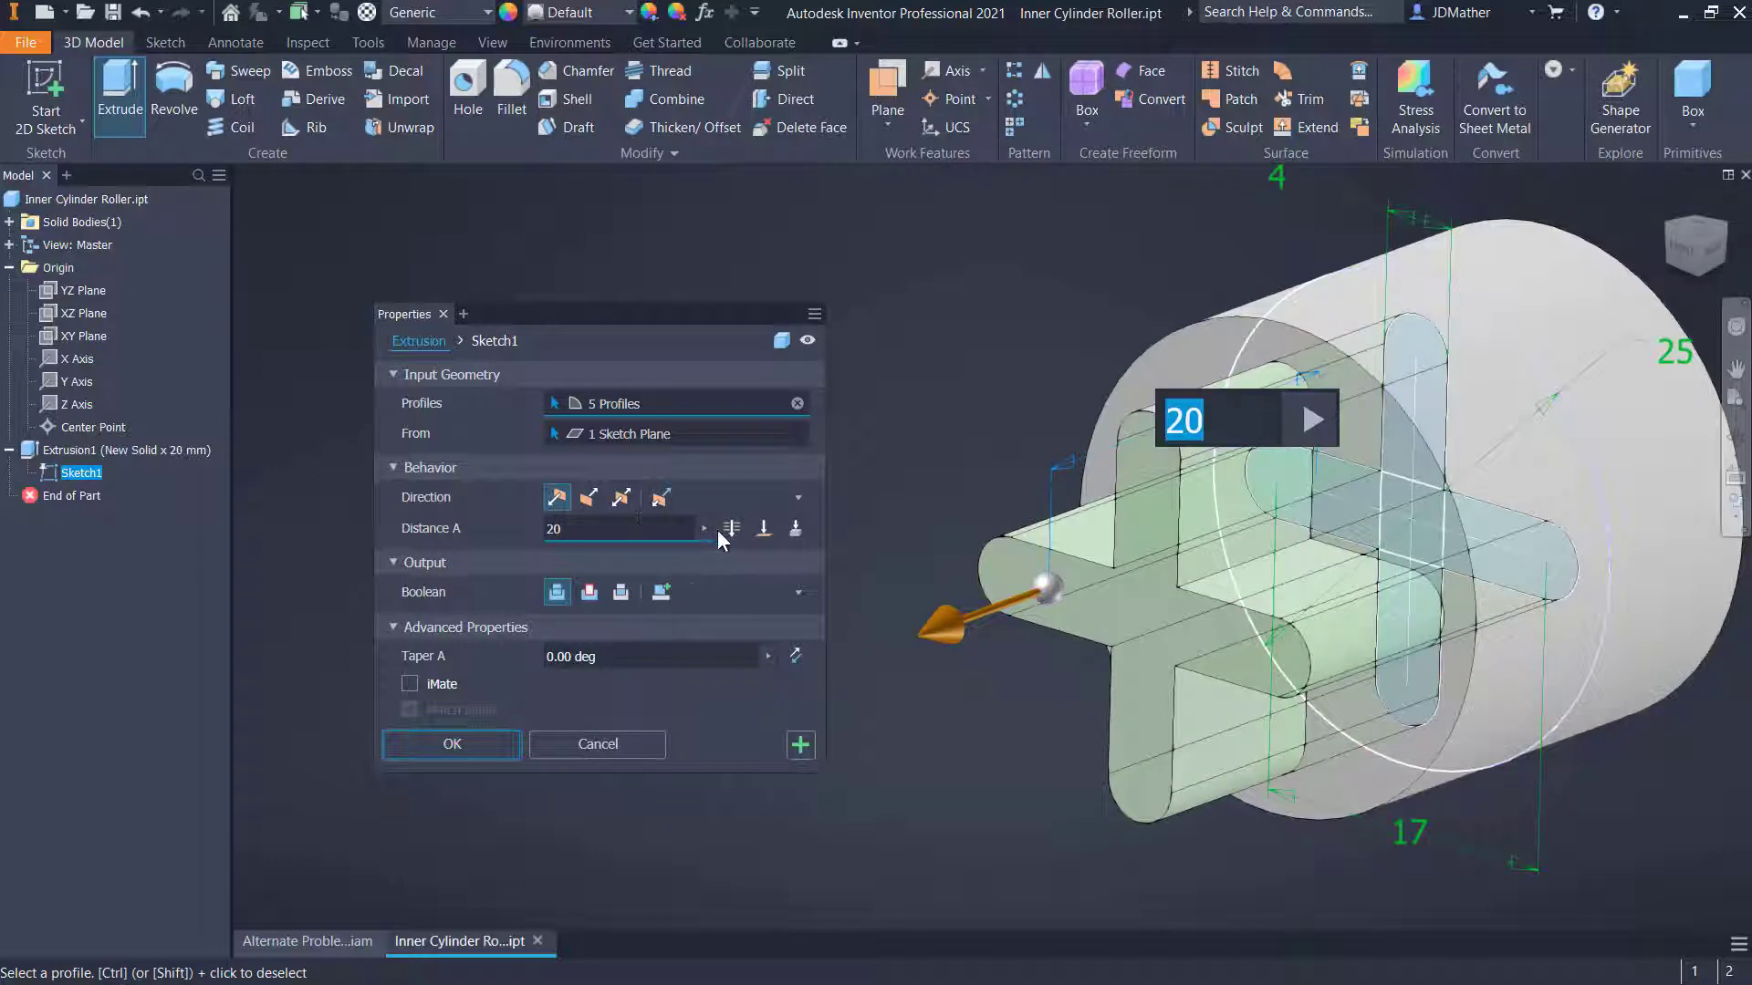
{"action": "left_click", "coordinate": [620, 497]}
{"action": "left_click", "coordinate": [588, 592]}
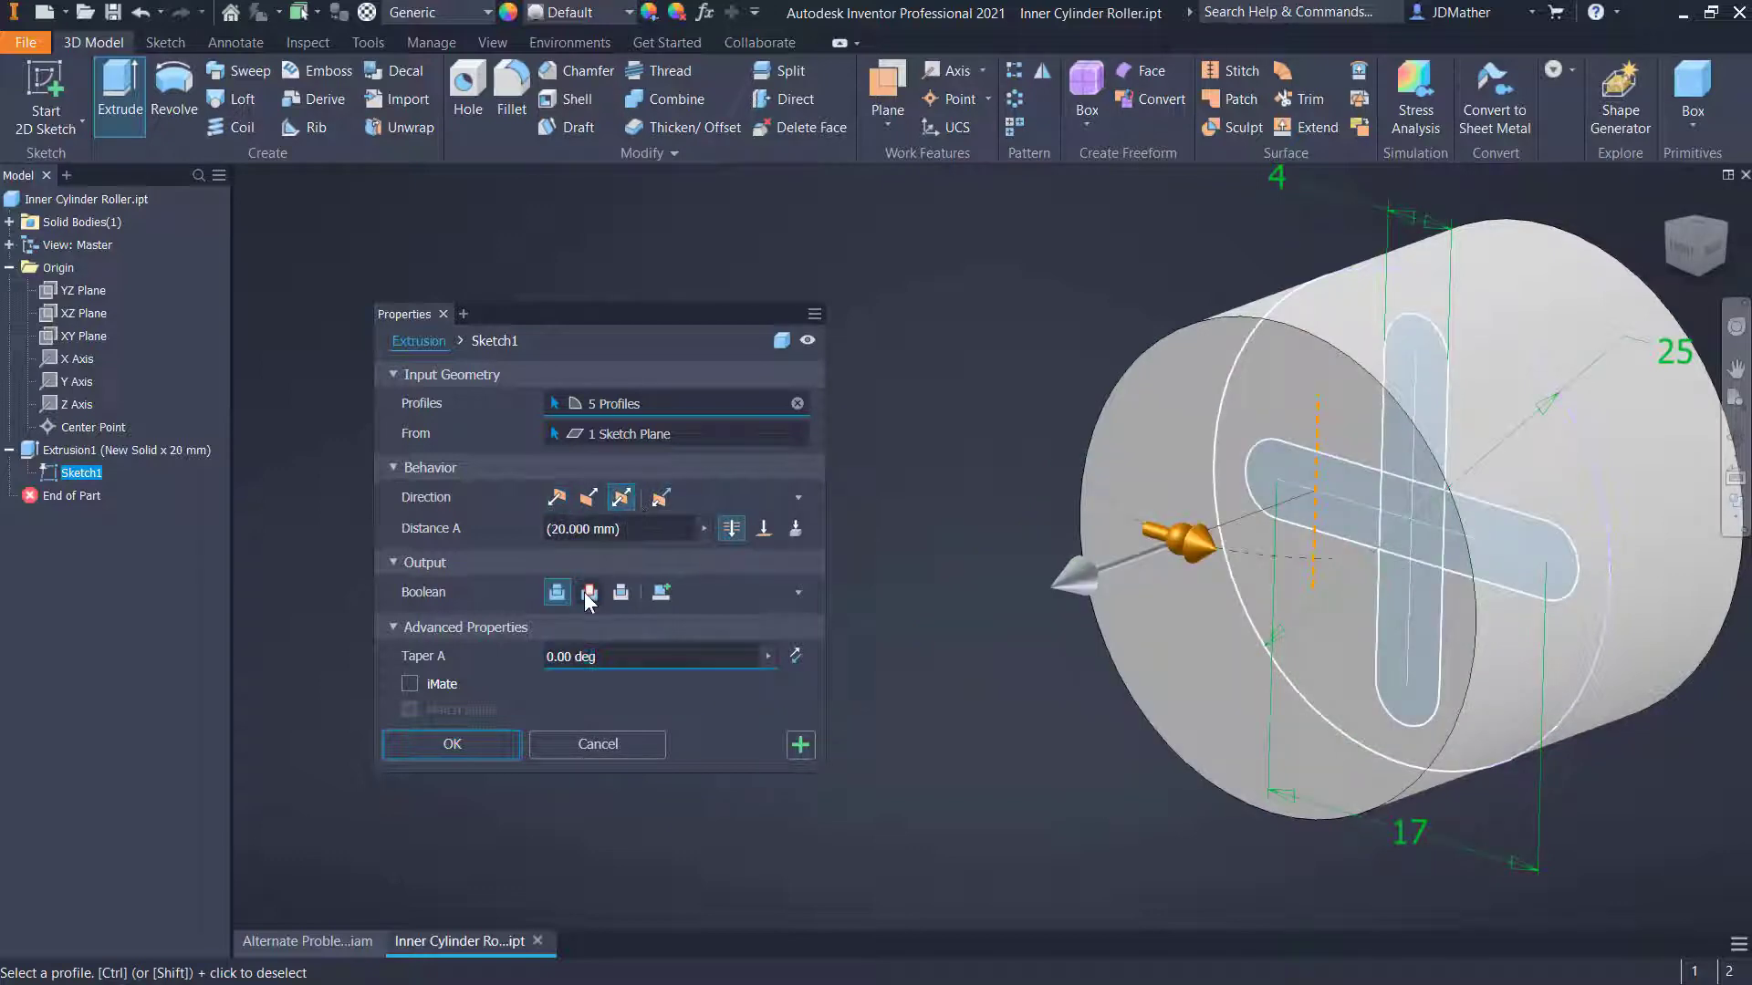
{"action": "key", "text": "Return"}
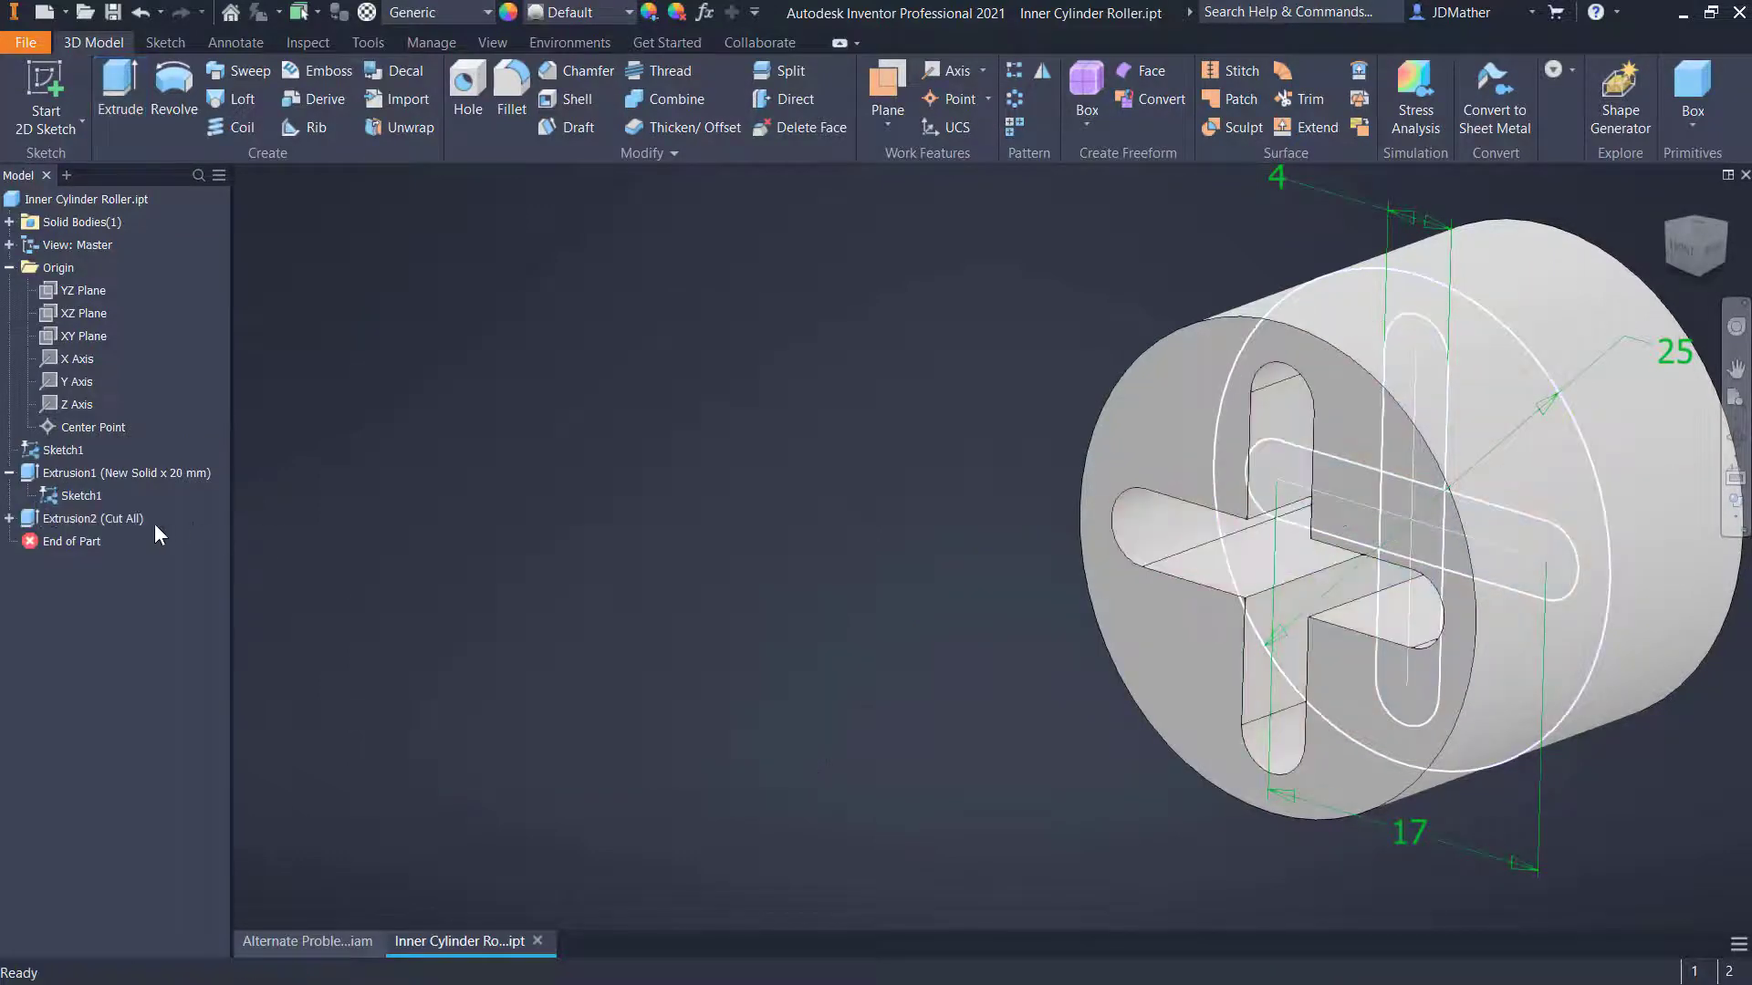
{"action": "right_click", "coordinate": [71, 500]}
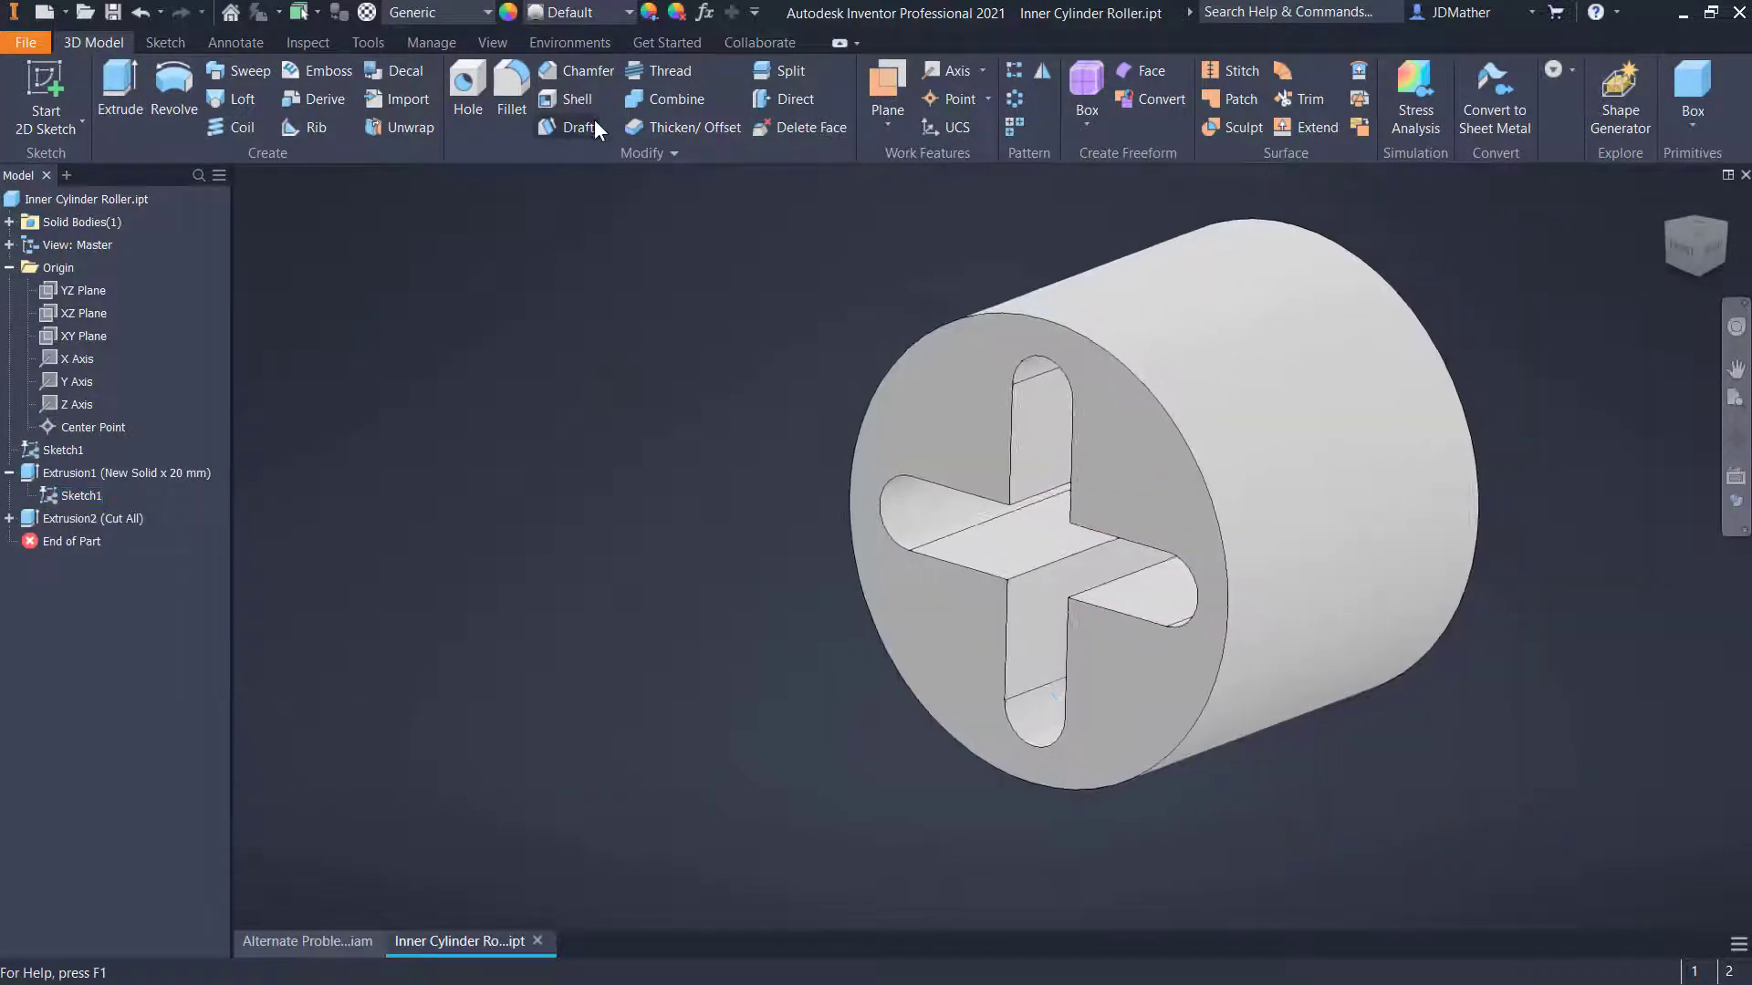
Set the roller part's appearance to Yellow from the Inventor Material Library
{"action": "left_click", "coordinate": [629, 13]}
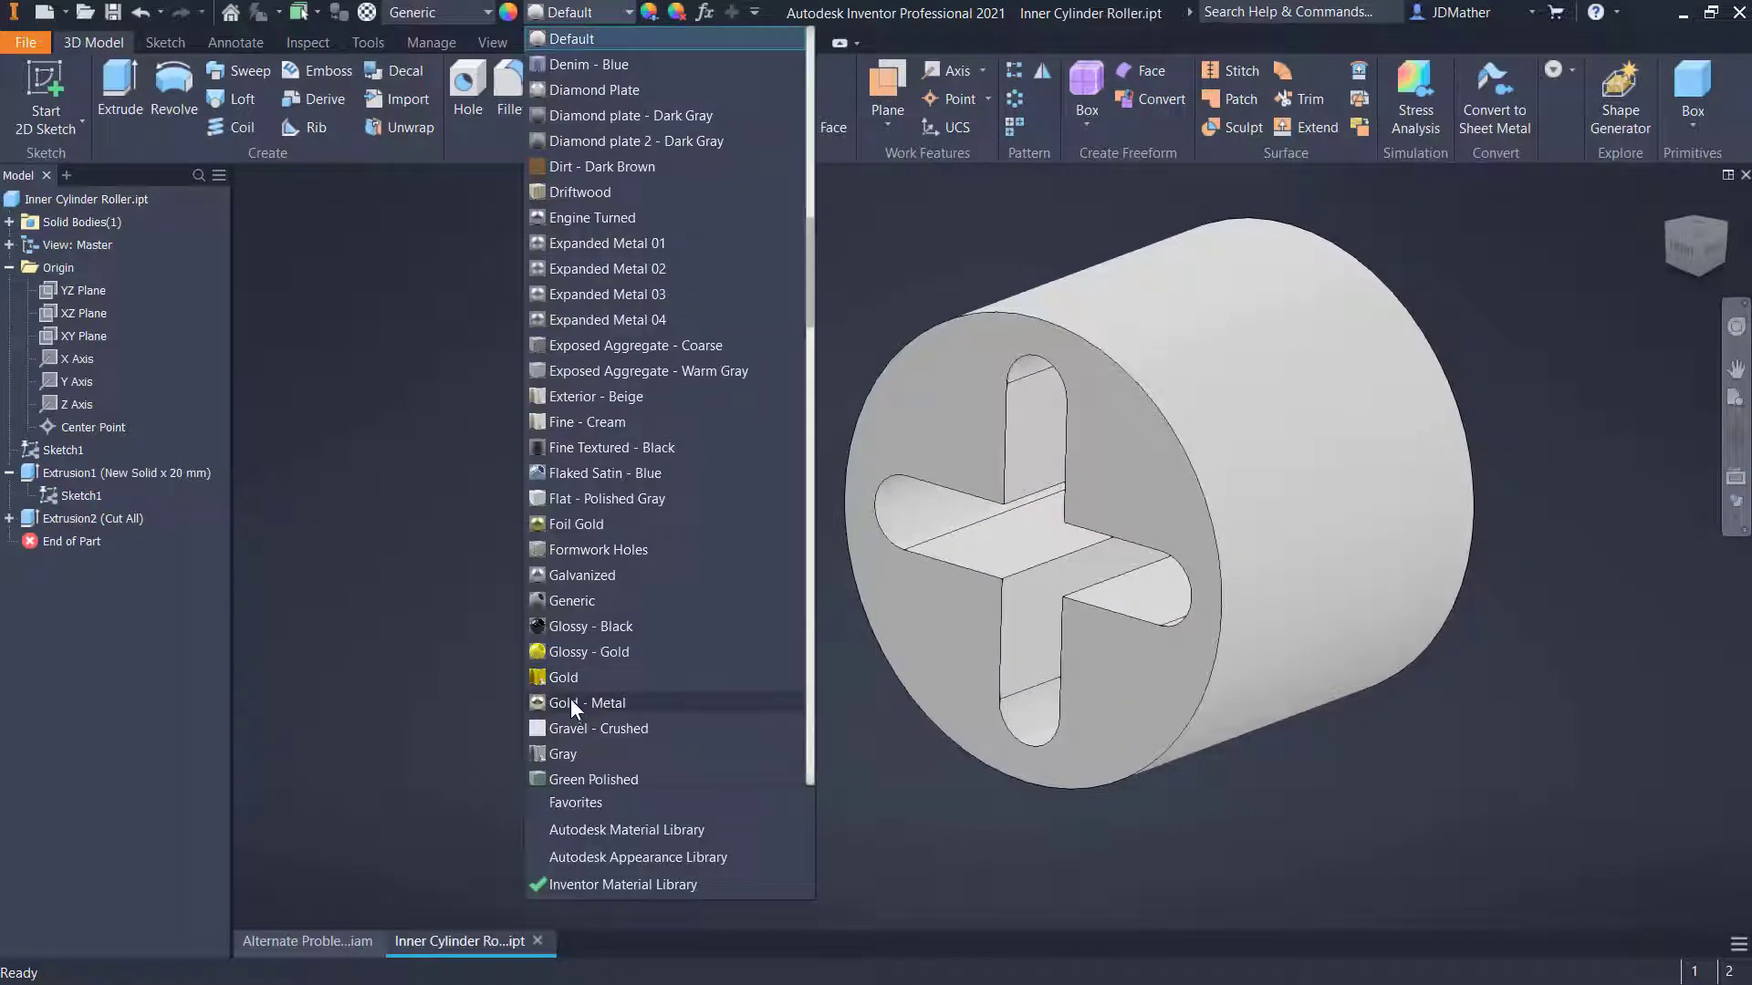
{"action": "scroll", "coordinate": [571, 699], "scroll_direction": "down", "scroll_amount": 7}
{"action": "left_click_drag", "start_coordinate": [808, 353], "coordinate": [765, 809]}
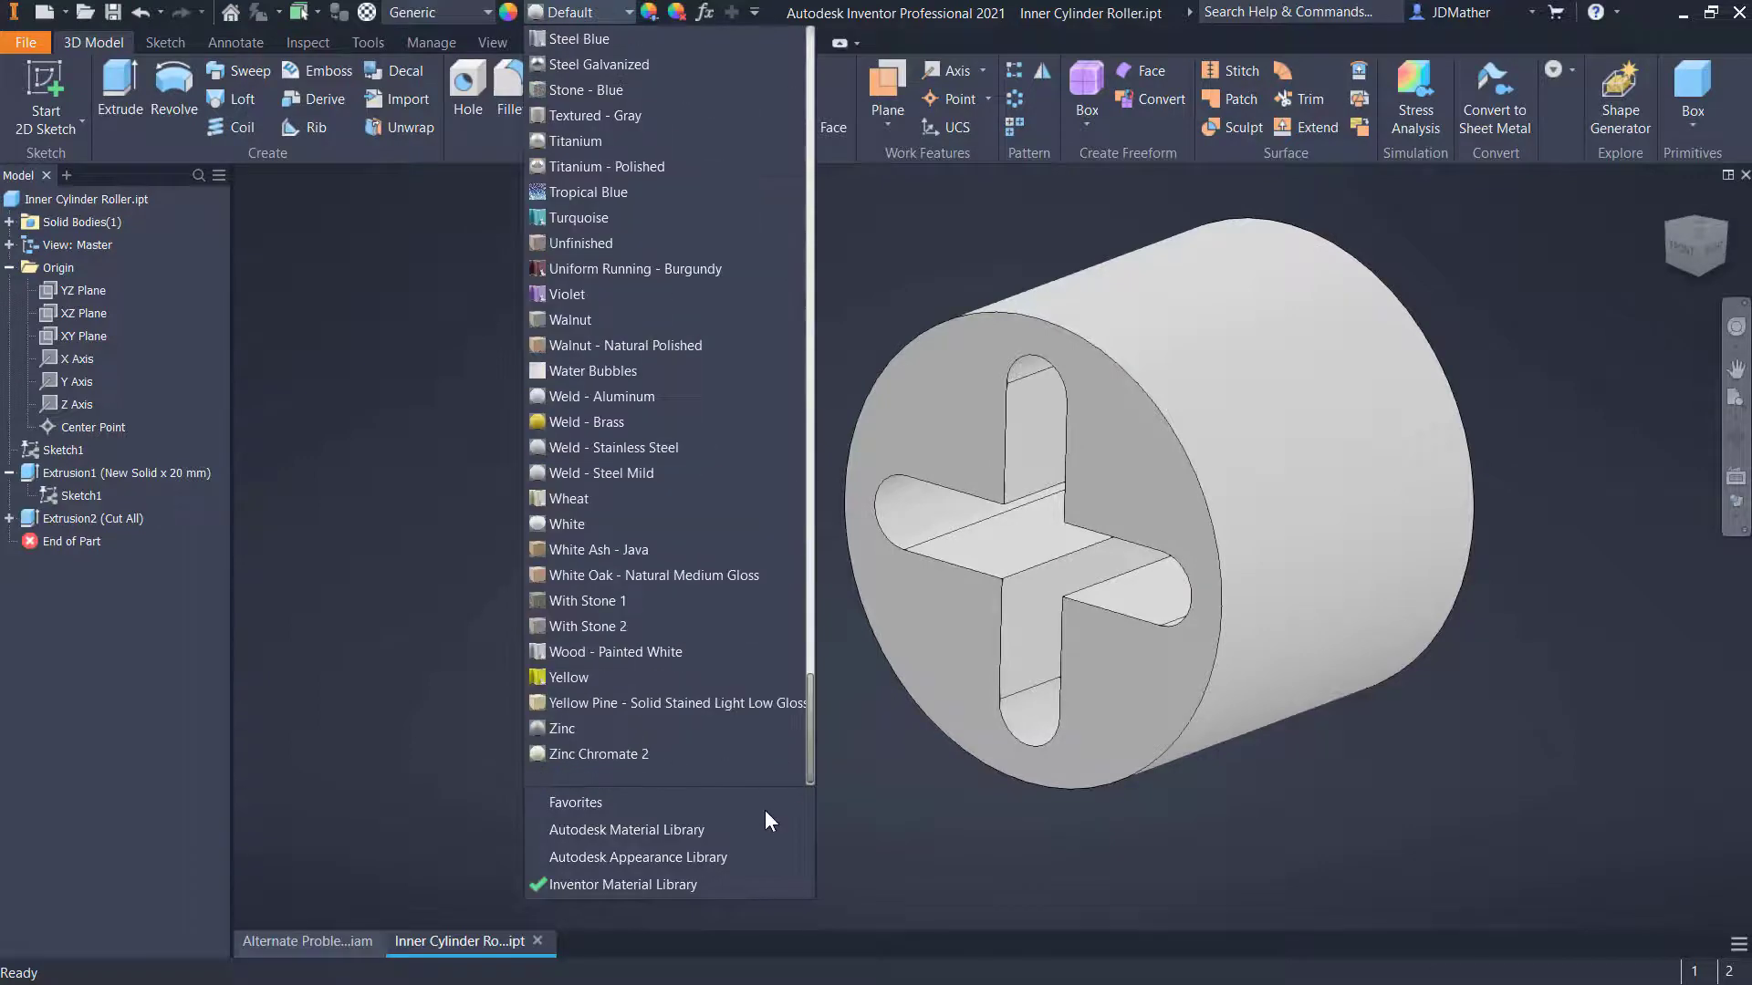
{"action": "left_click", "coordinate": [536, 680]}
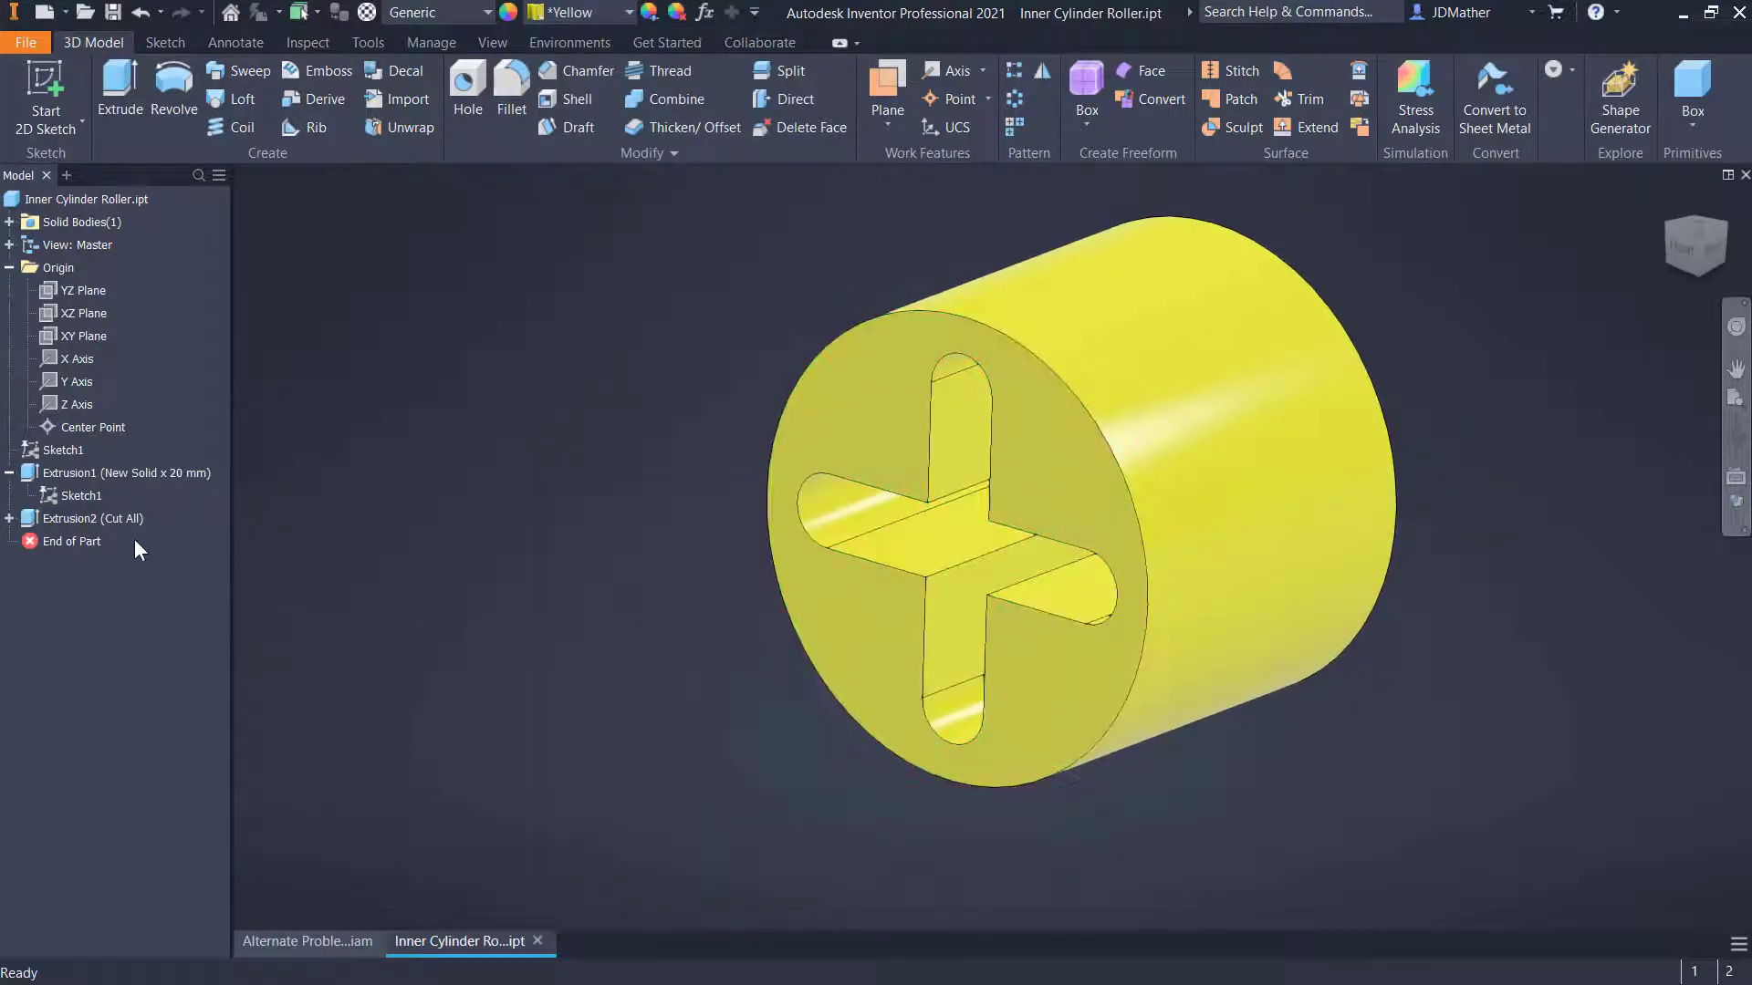
Set the crossed slot cut's feature appearance to Black and make the part's Z axis visible
{"action": "right_click", "coordinate": [78, 512]}
{"action": "left_click", "coordinate": [135, 883]}
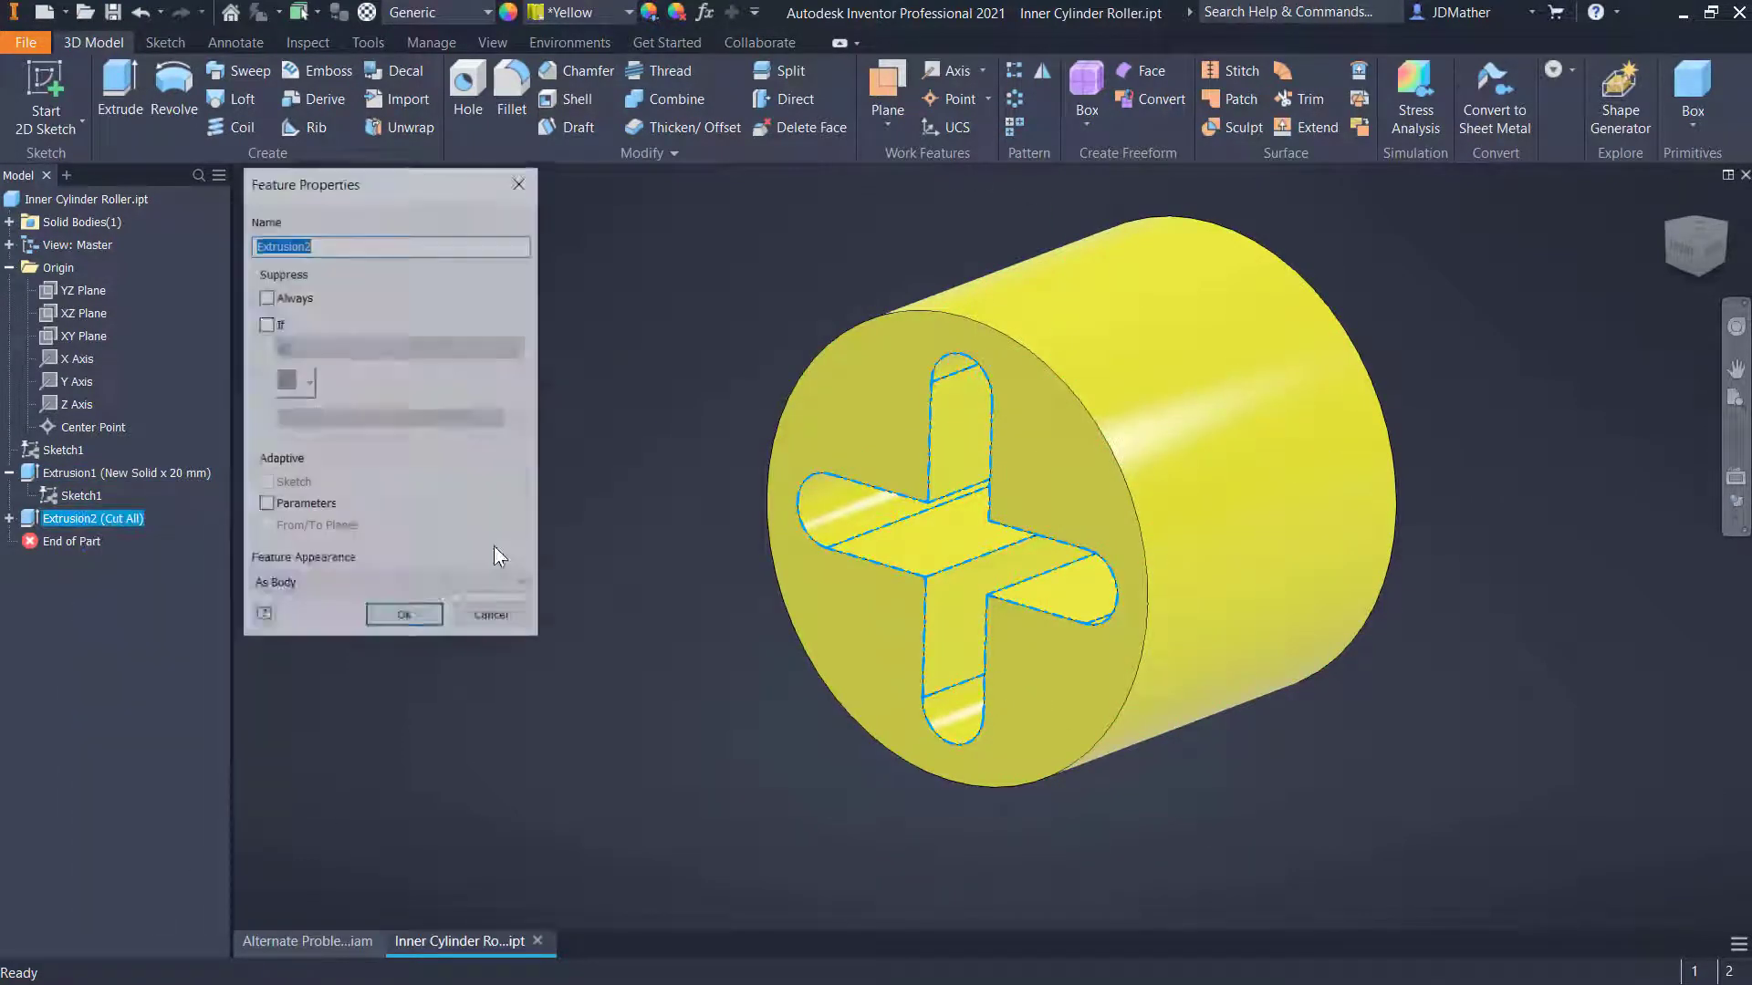
{"action": "left_click", "coordinate": [396, 589]}
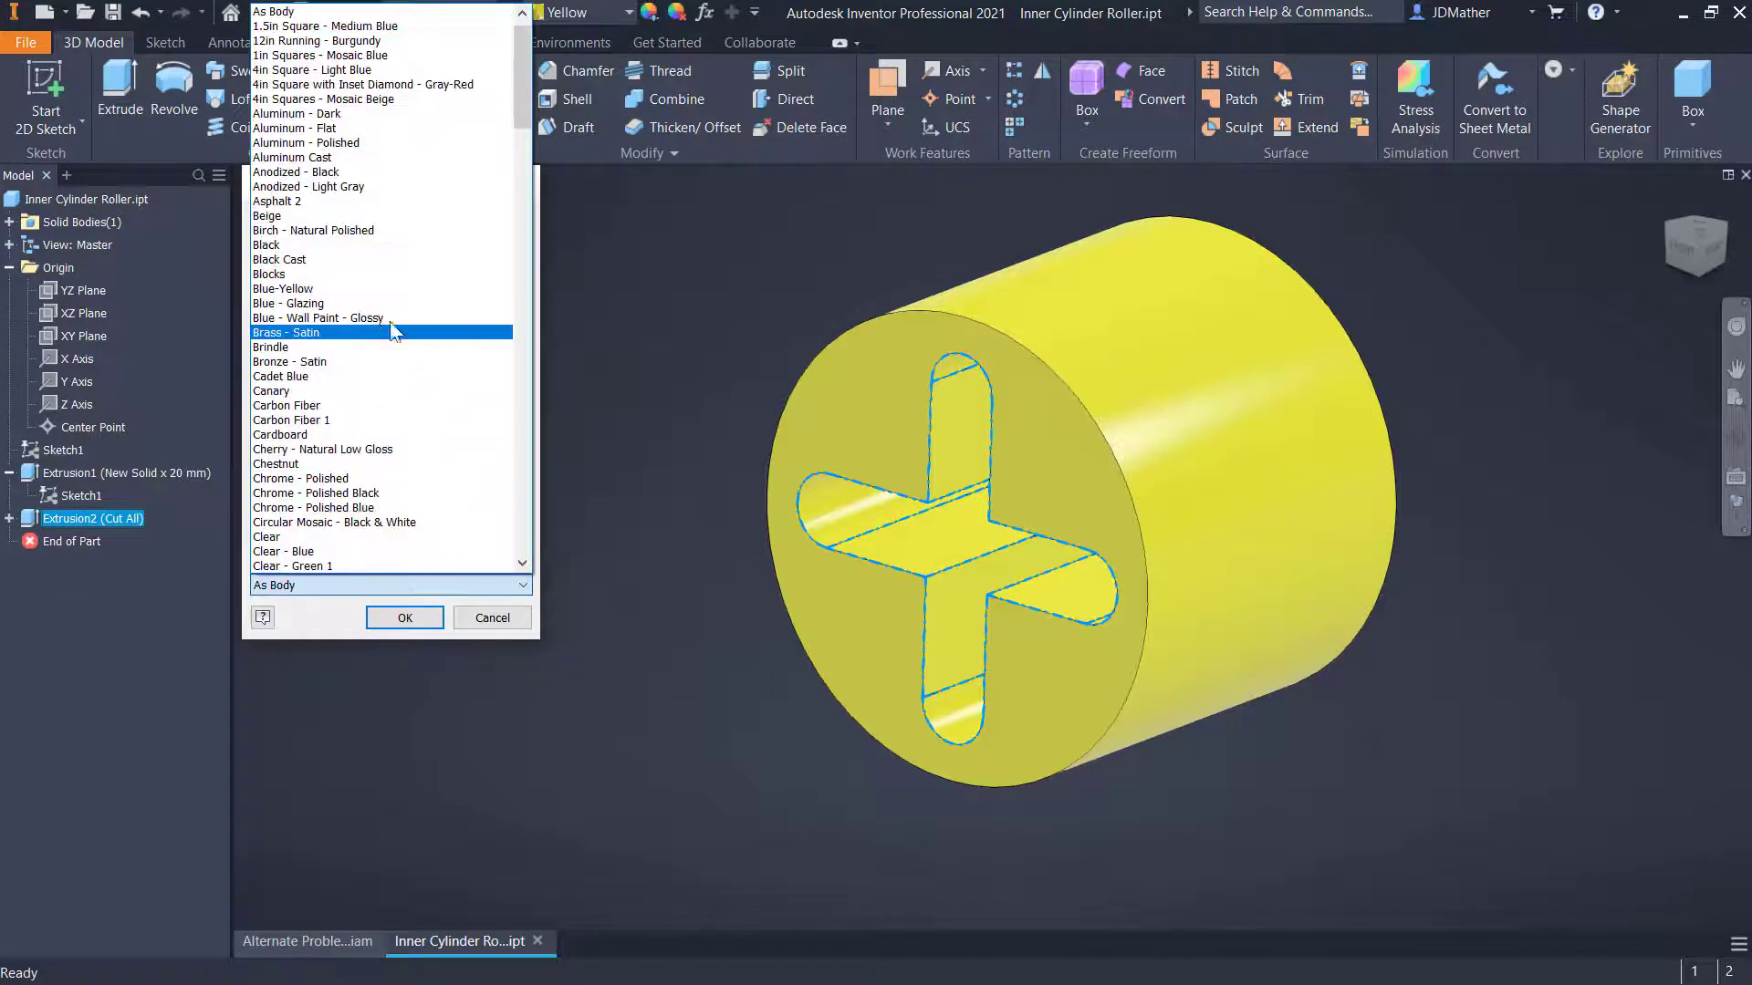
{"action": "left_click", "coordinate": [308, 246]}
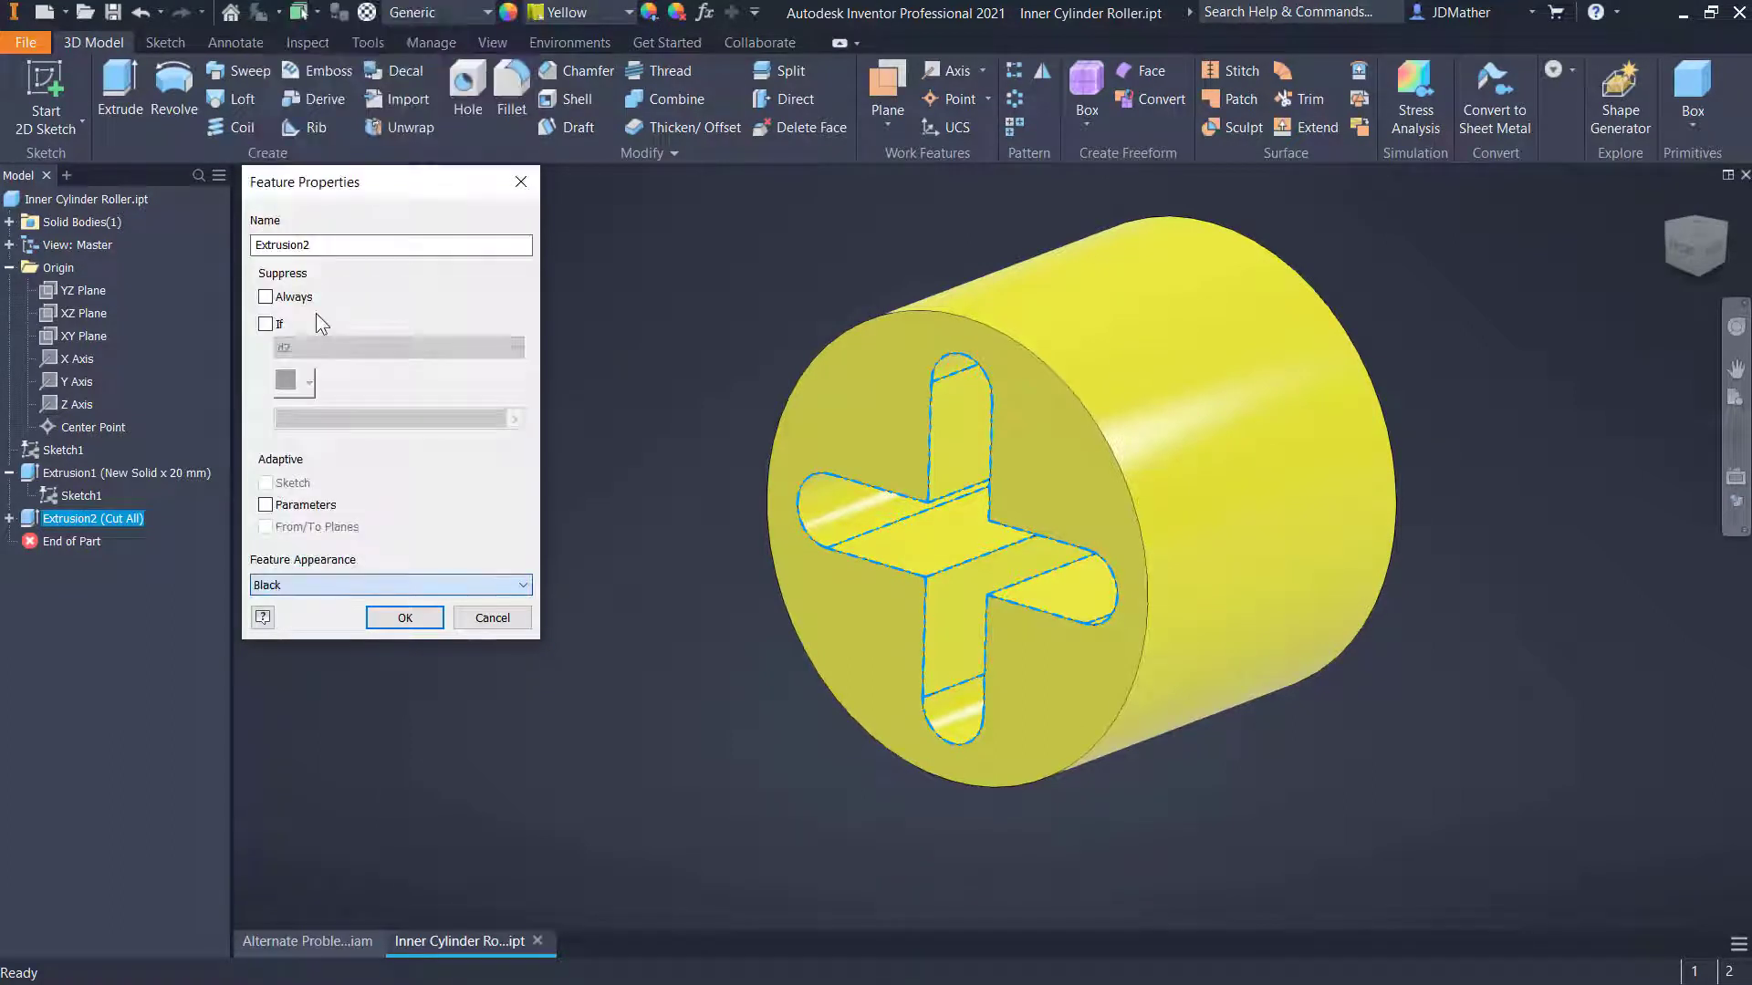
{"action": "left_click", "coordinate": [404, 618]}
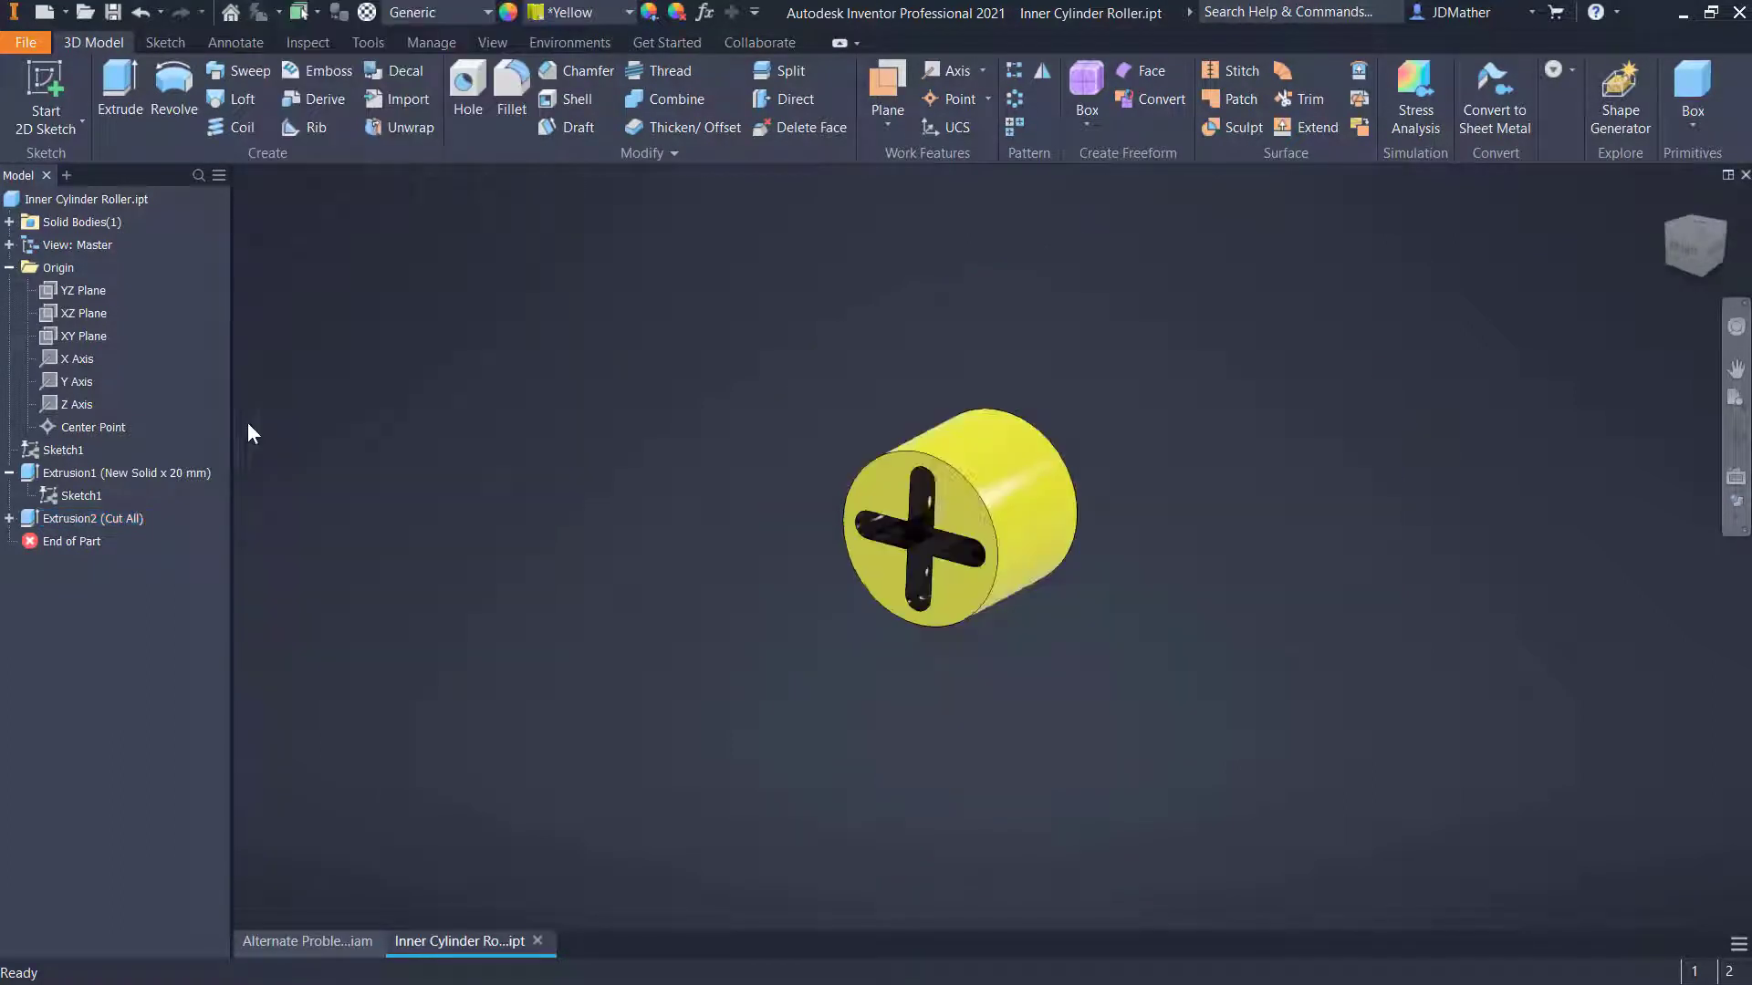
{"action": "right_click", "coordinate": [75, 405]}
{"action": "left_click", "coordinate": [108, 521]}
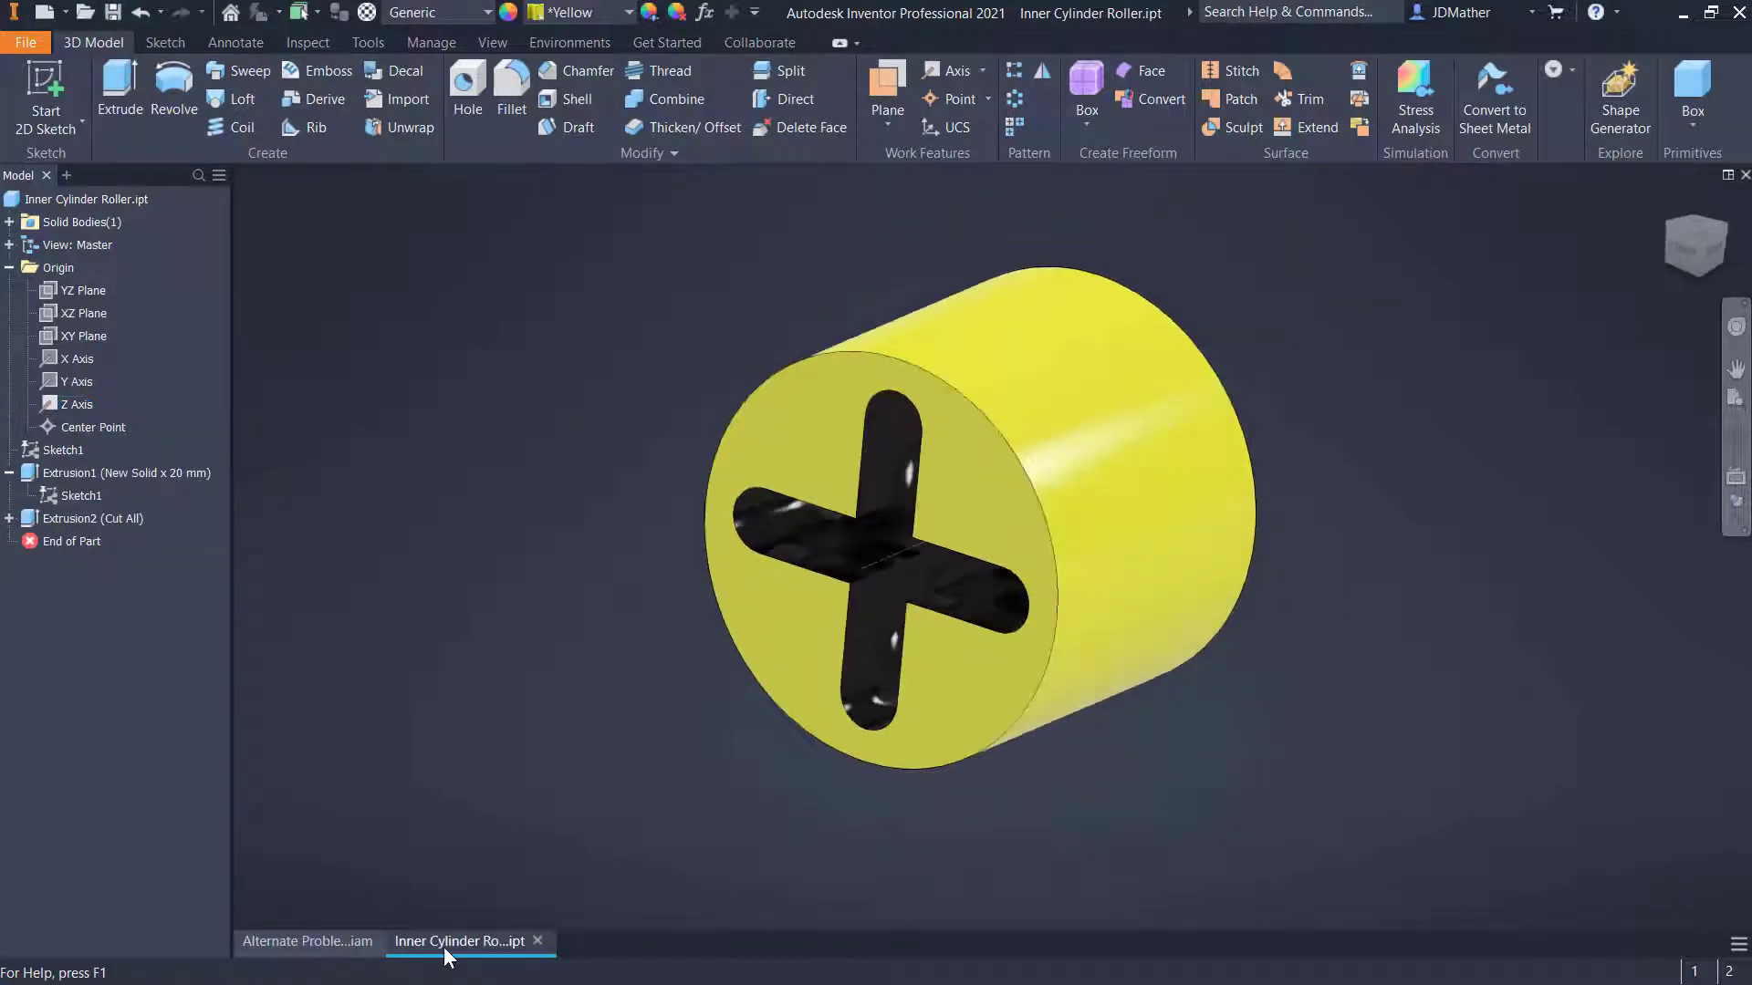
Switch to the Rolling Cylinder in Cylinder assembly and place one instance of Outer Cylinder Ring.ipt
{"action": "left_click", "coordinate": [354, 943]}
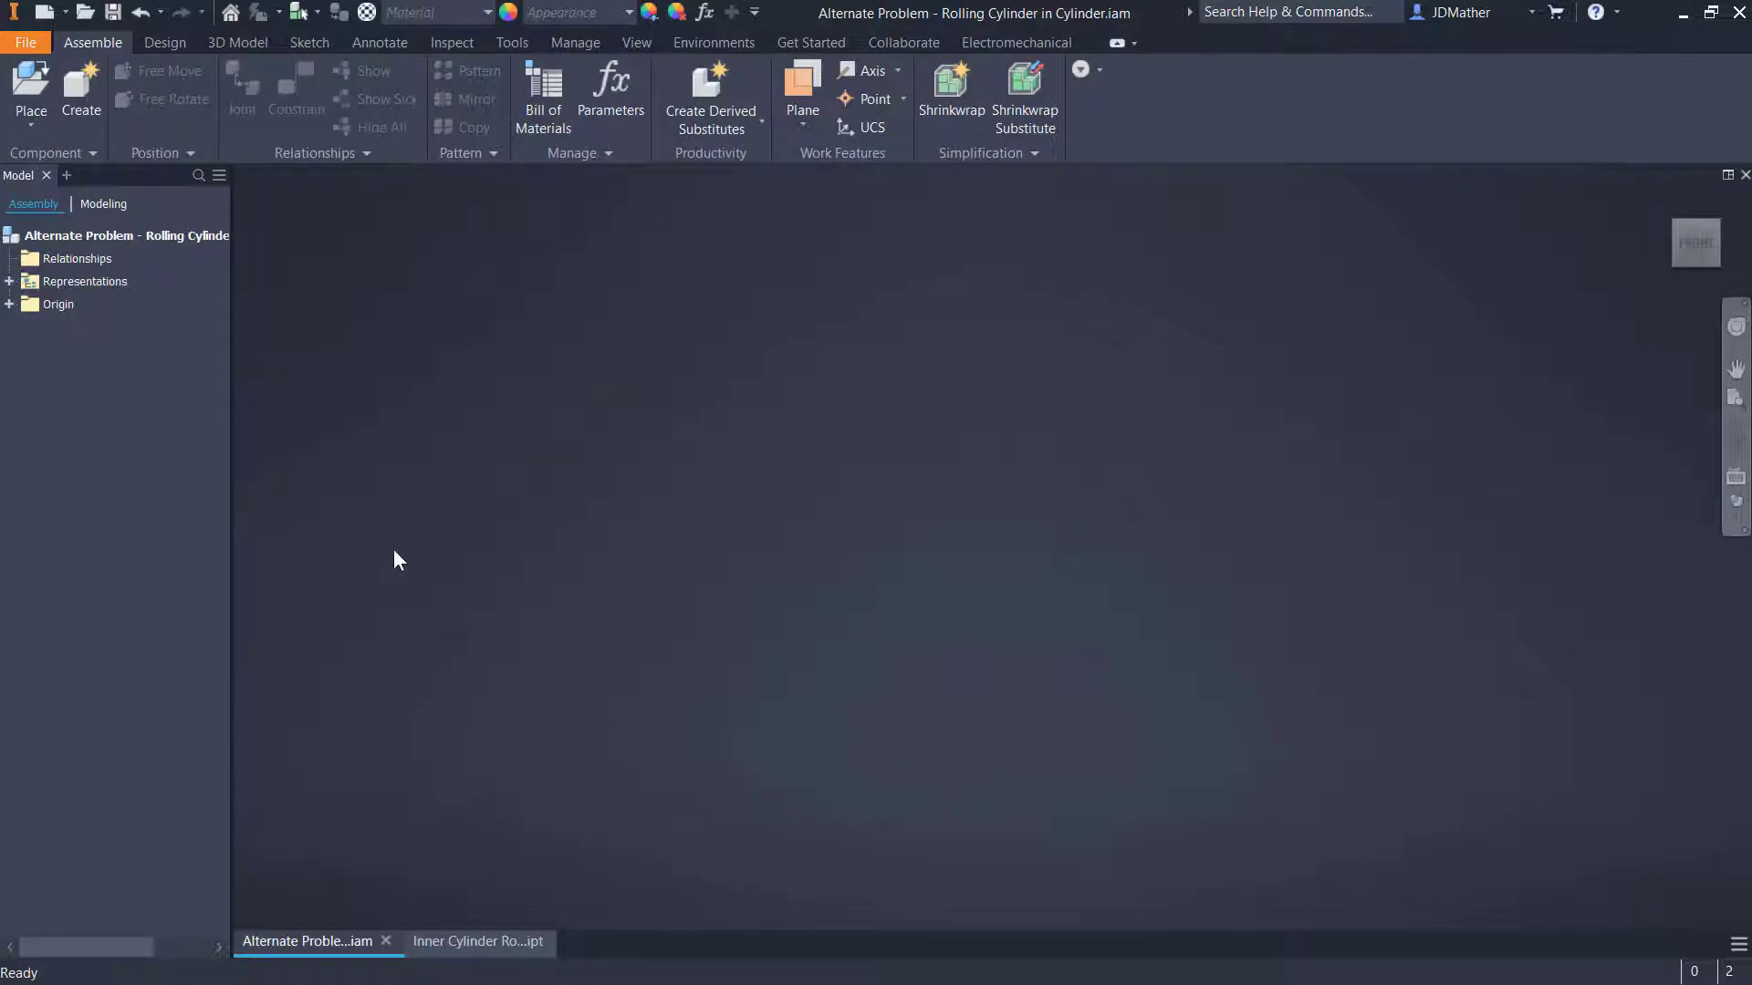
{"action": "key", "text": "p"}
{"action": "left_click", "coordinate": [1231, 945]}
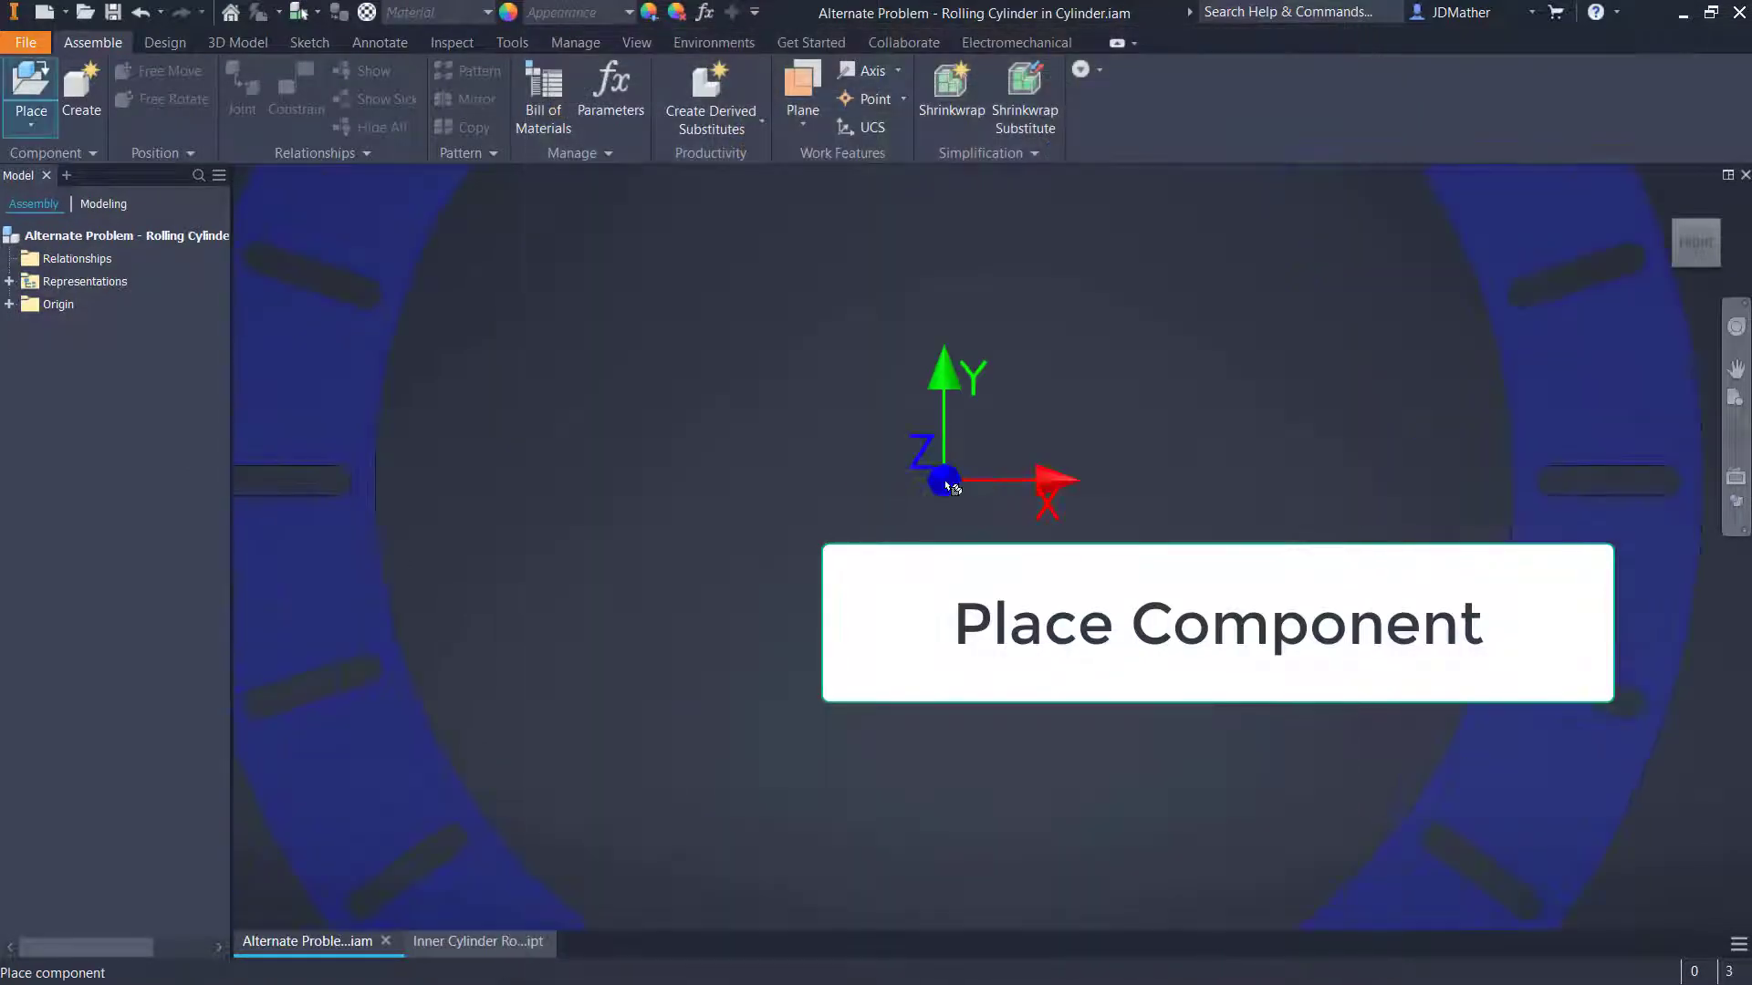
{"action": "left_click", "coordinate": [991, 510]}
{"action": "left_click", "coordinate": [673, 326]}
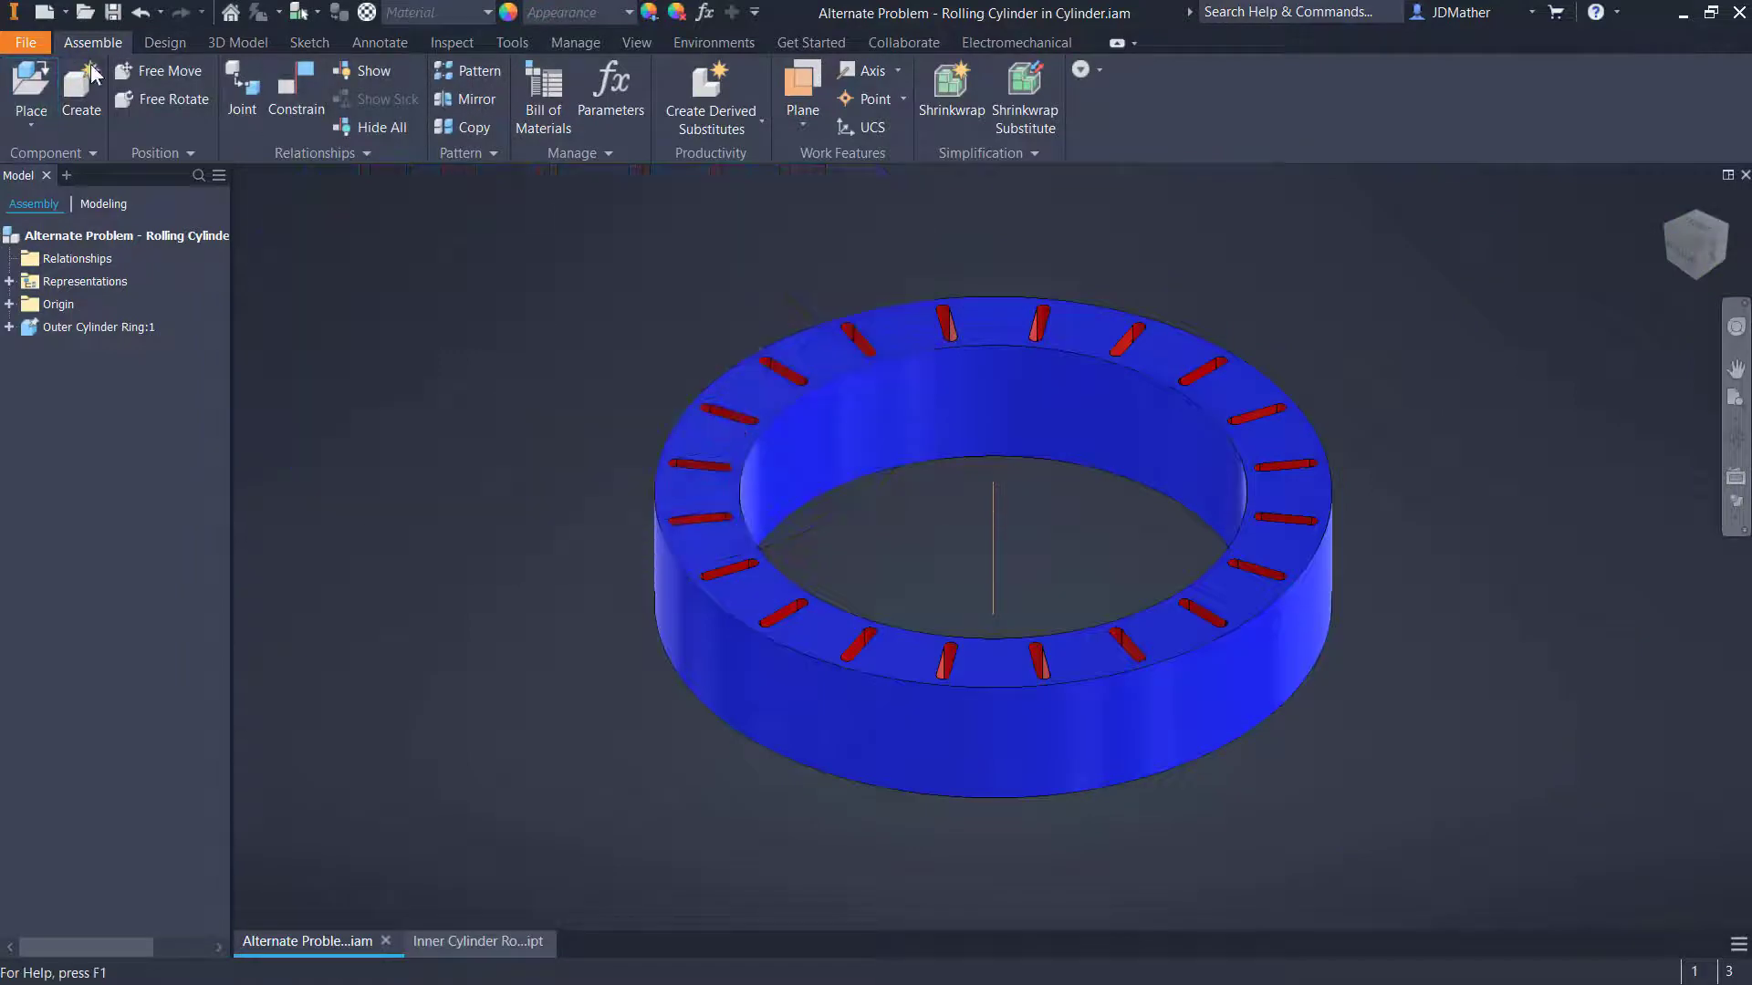
Place one instance of Inner Cylinder Roller.ipt in the assembly, inside the opening of the outer ring
{"action": "key", "text": "p"}
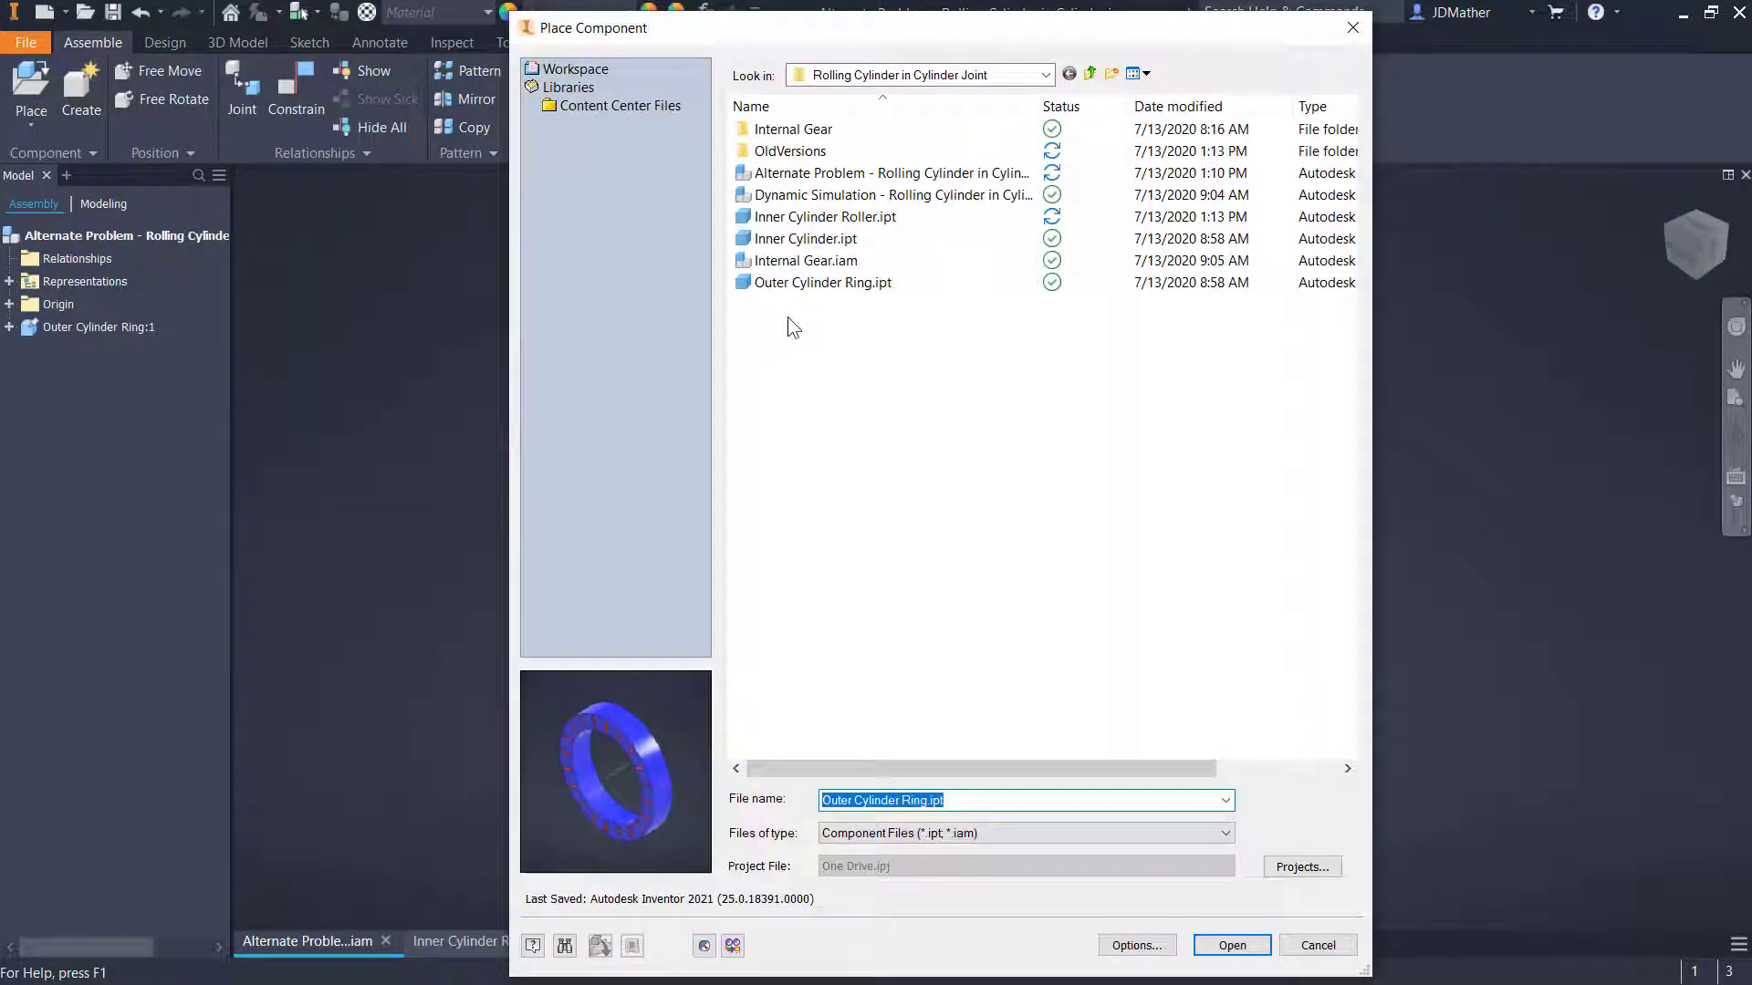
{"action": "left_click", "coordinate": [808, 217]}
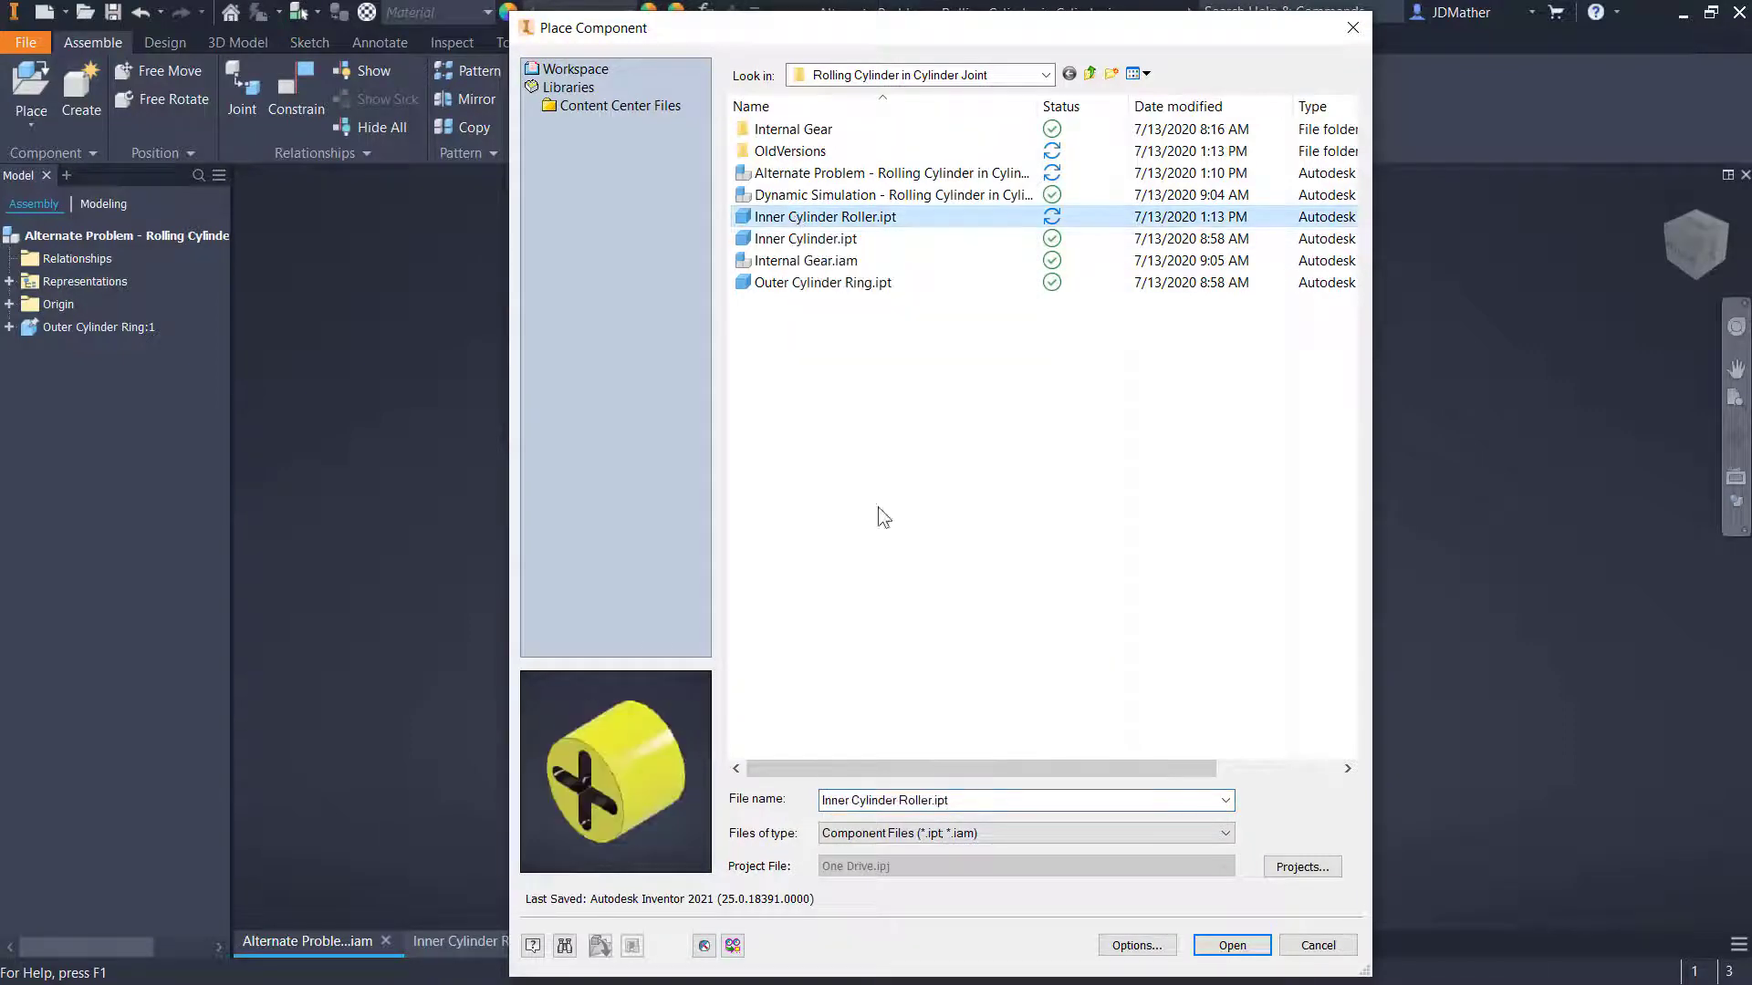
{"action": "key", "text": "Return"}
{"action": "left_click", "coordinate": [891, 524]}
{"action": "middle_click_drag", "start_coordinate": [1413, 731], "coordinate": [1529, 599], "text": "shift"}
{"action": "key", "text": "Escape"}
Set the isometric front-top-right view as the home view with Fit to View, and turn the assembly to the Front view
{"action": "left_click_drag", "start_coordinate": [1691, 251], "coordinate": [1688, 244]}
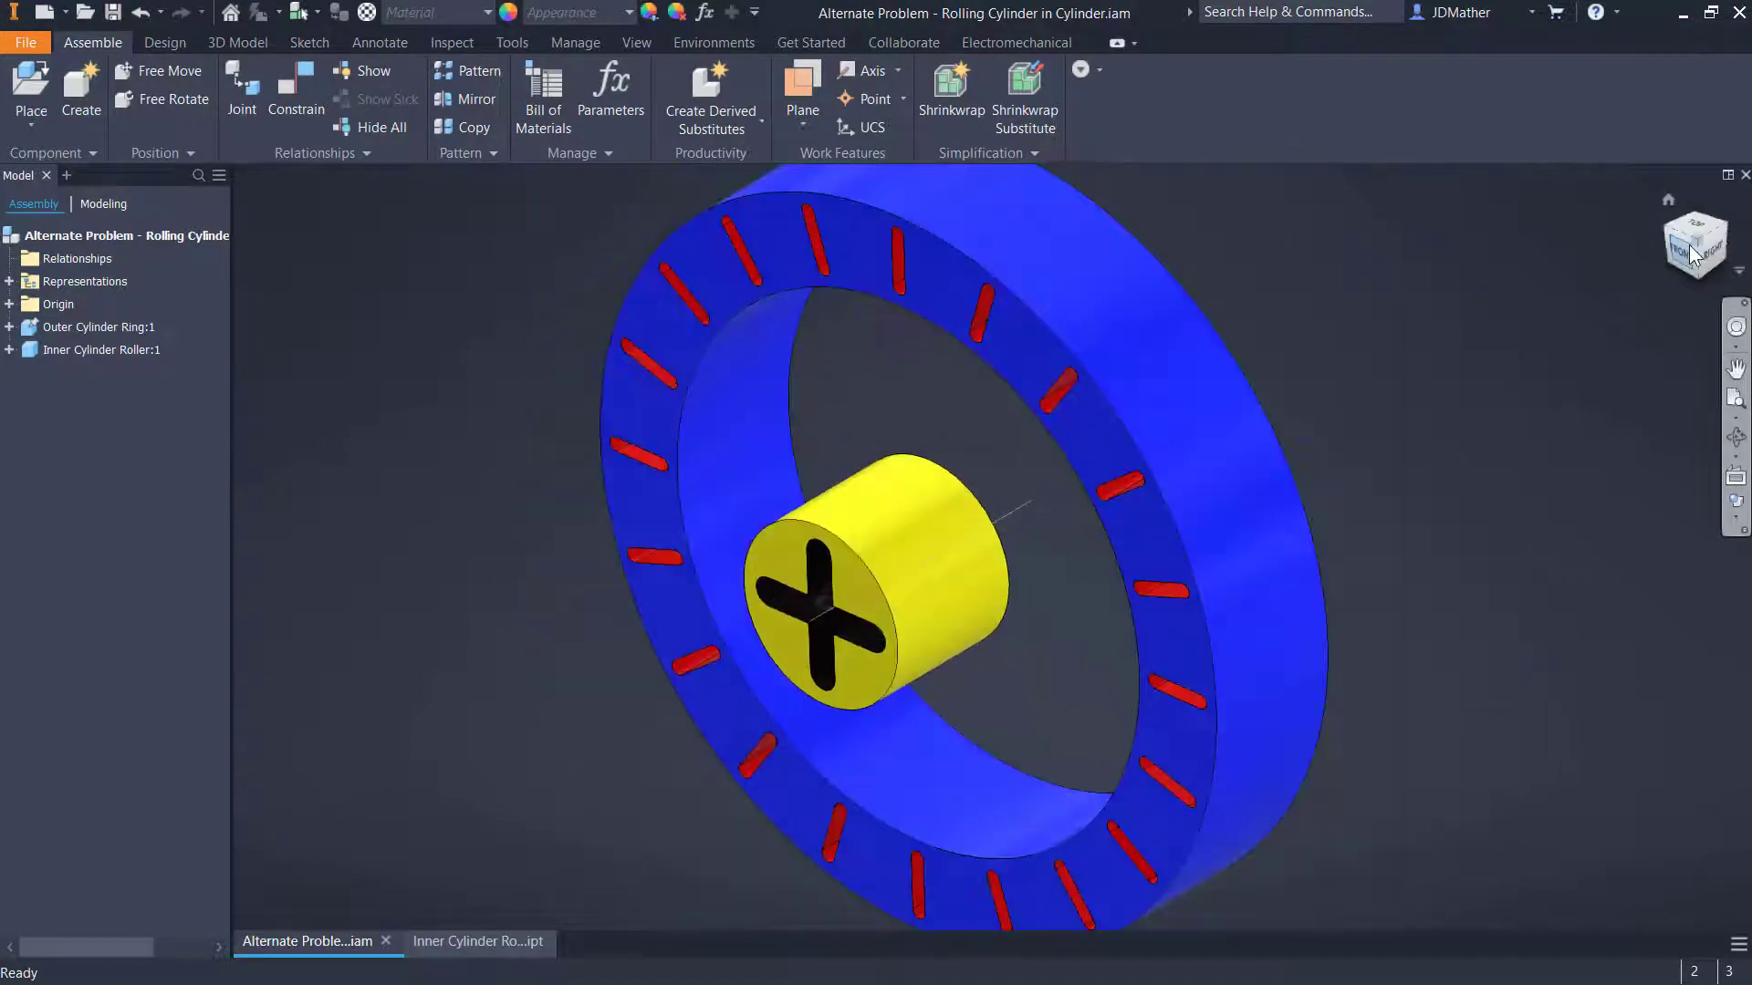
{"action": "left_click", "coordinate": [1699, 239]}
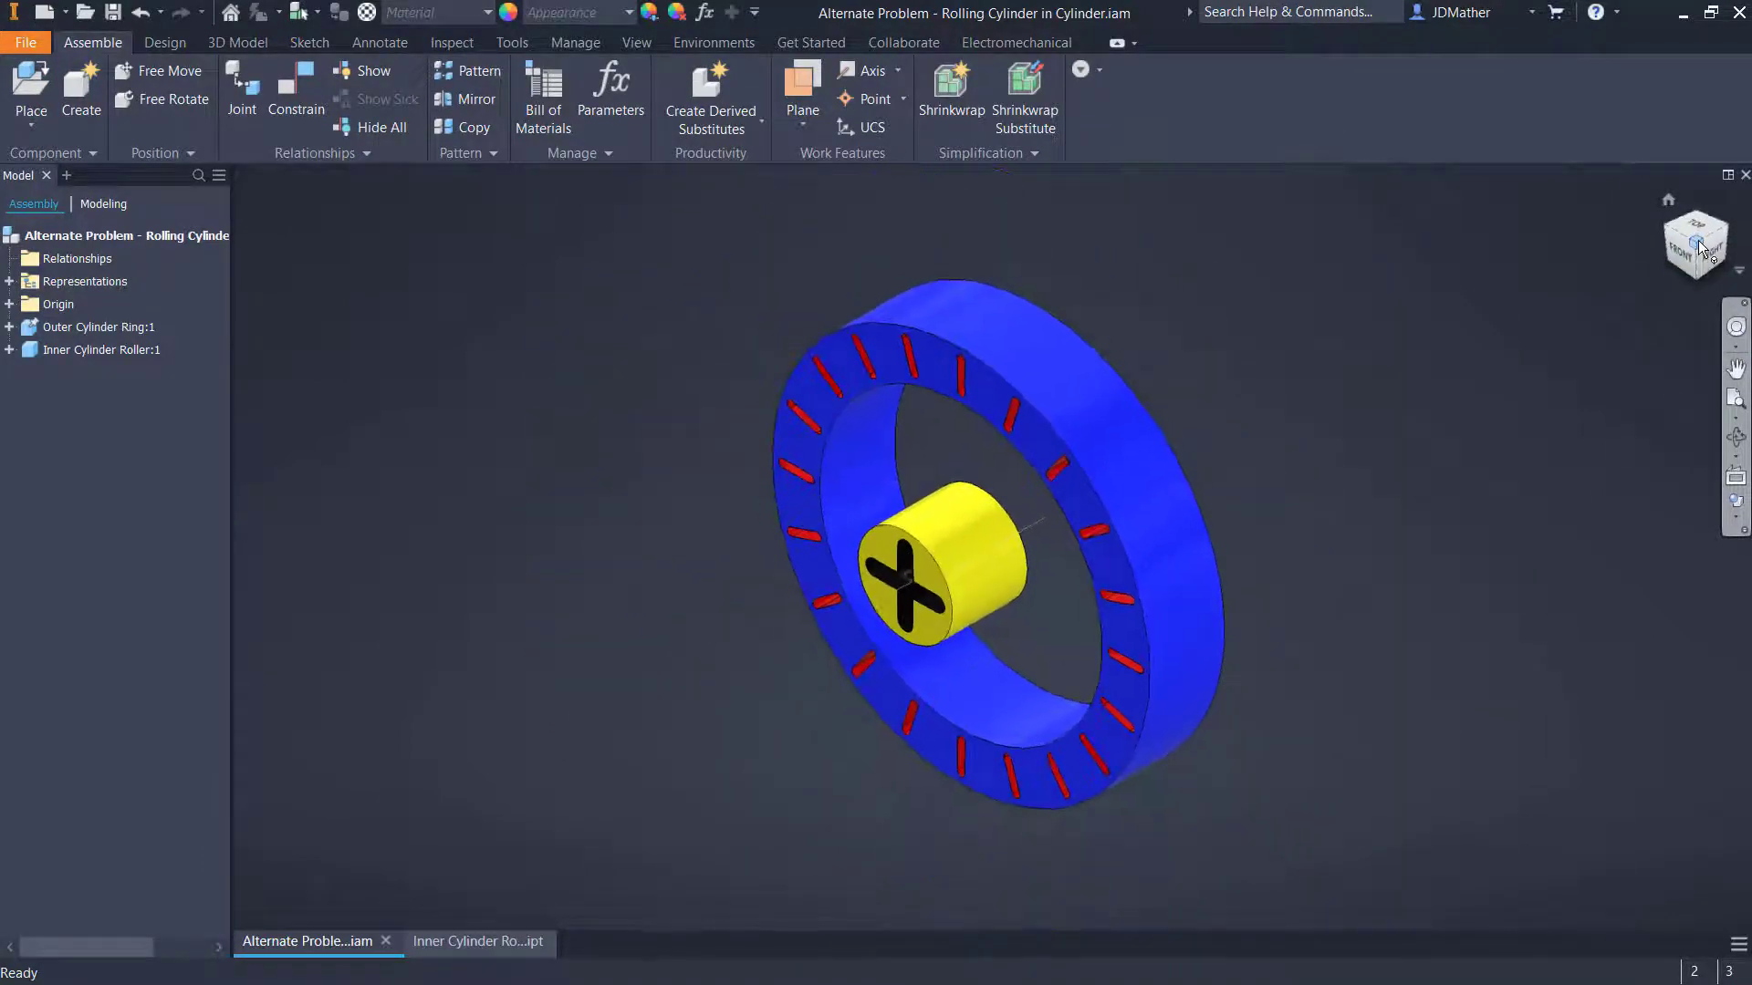
{"action": "left_click", "coordinate": [1696, 262]}
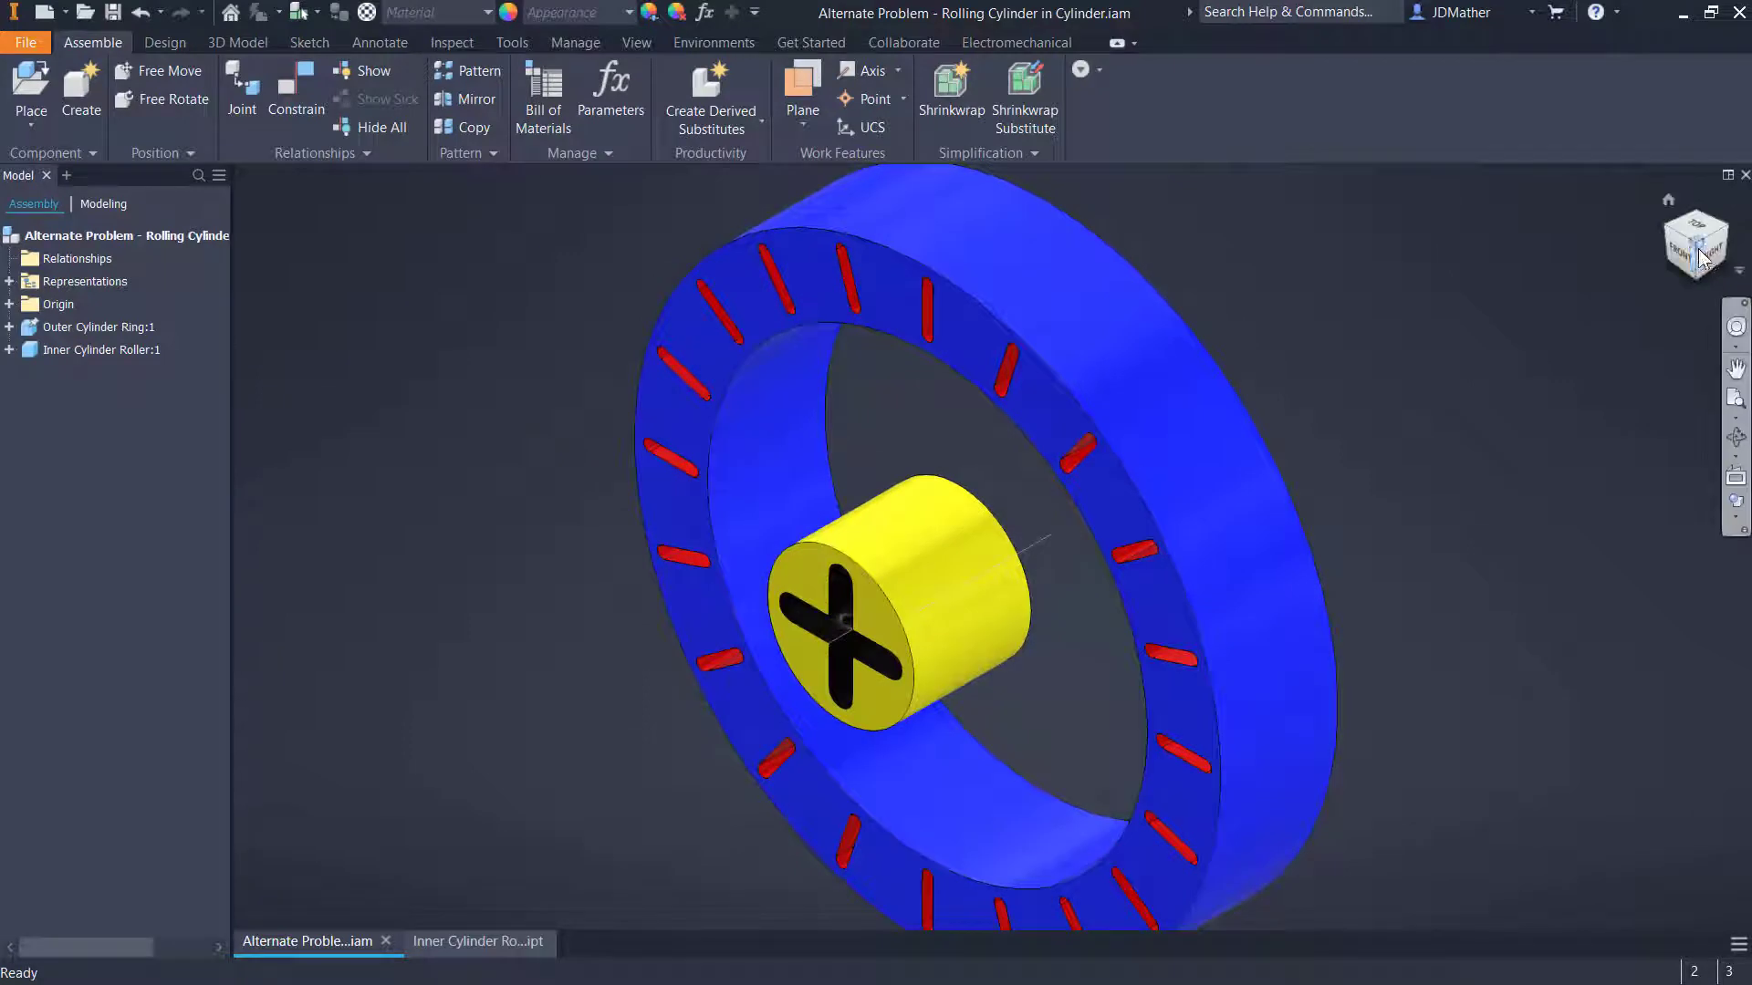
{"action": "right_click", "coordinate": [1699, 248]}
{"action": "mouse_move", "coordinate": [1632, 387]}
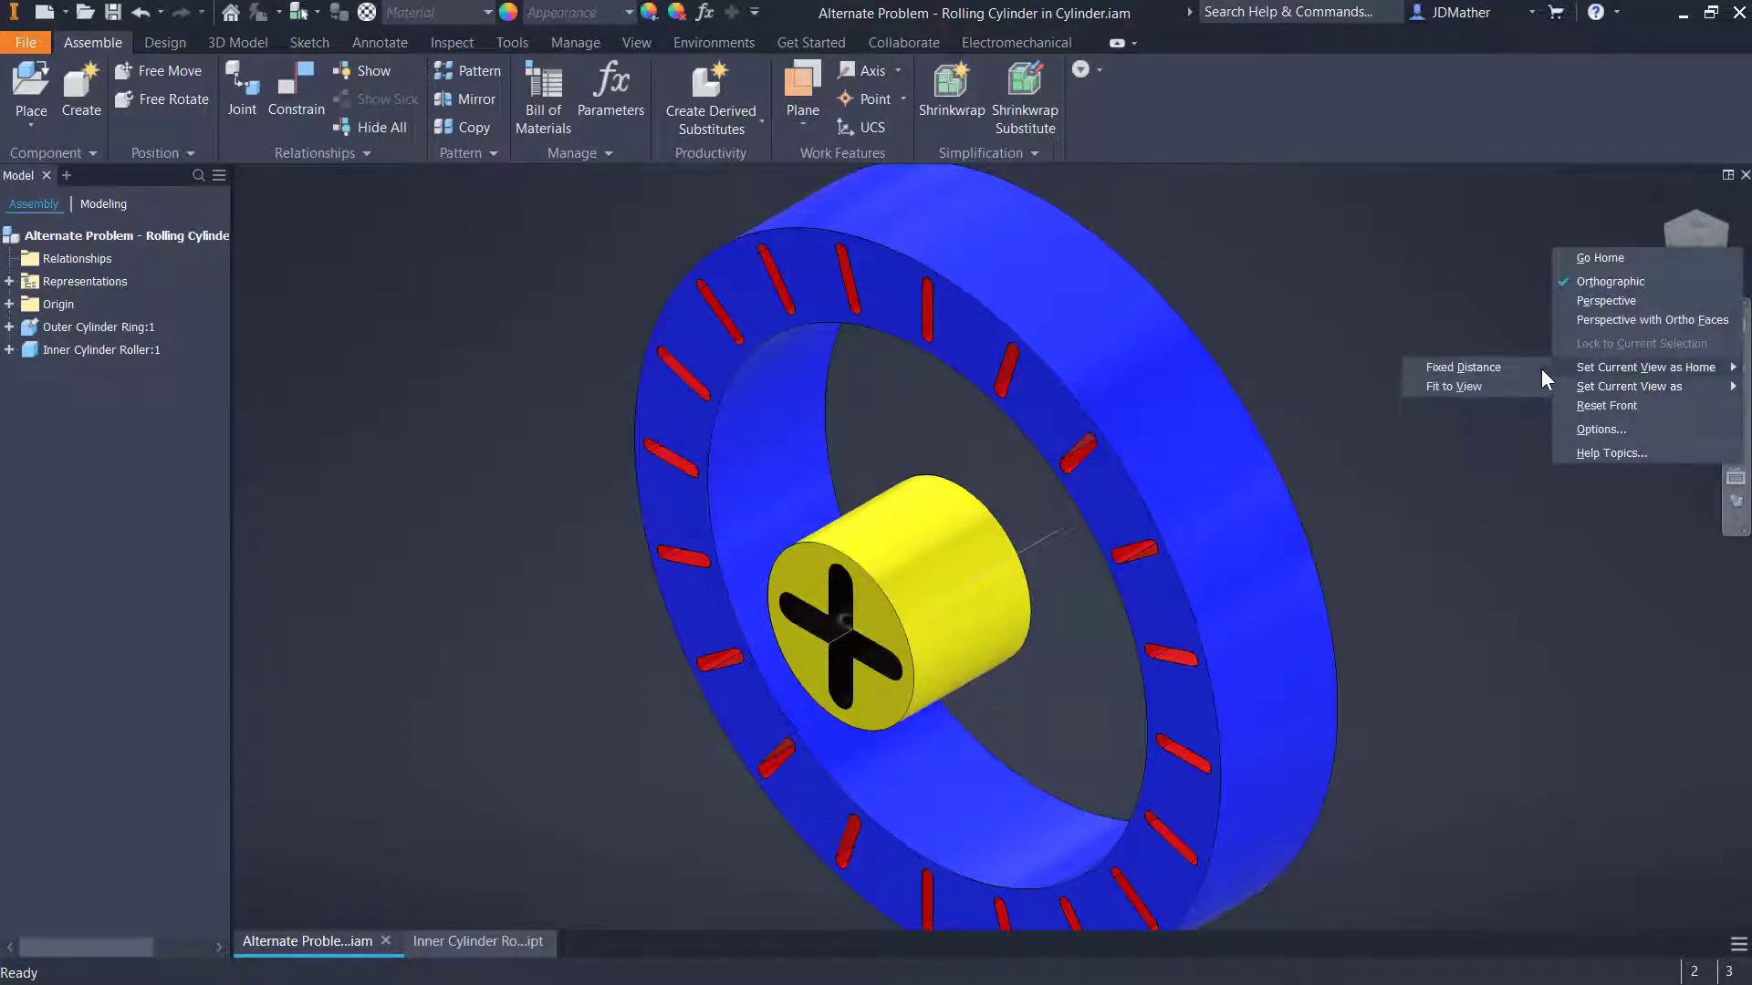
{"action": "left_click", "coordinate": [1437, 386]}
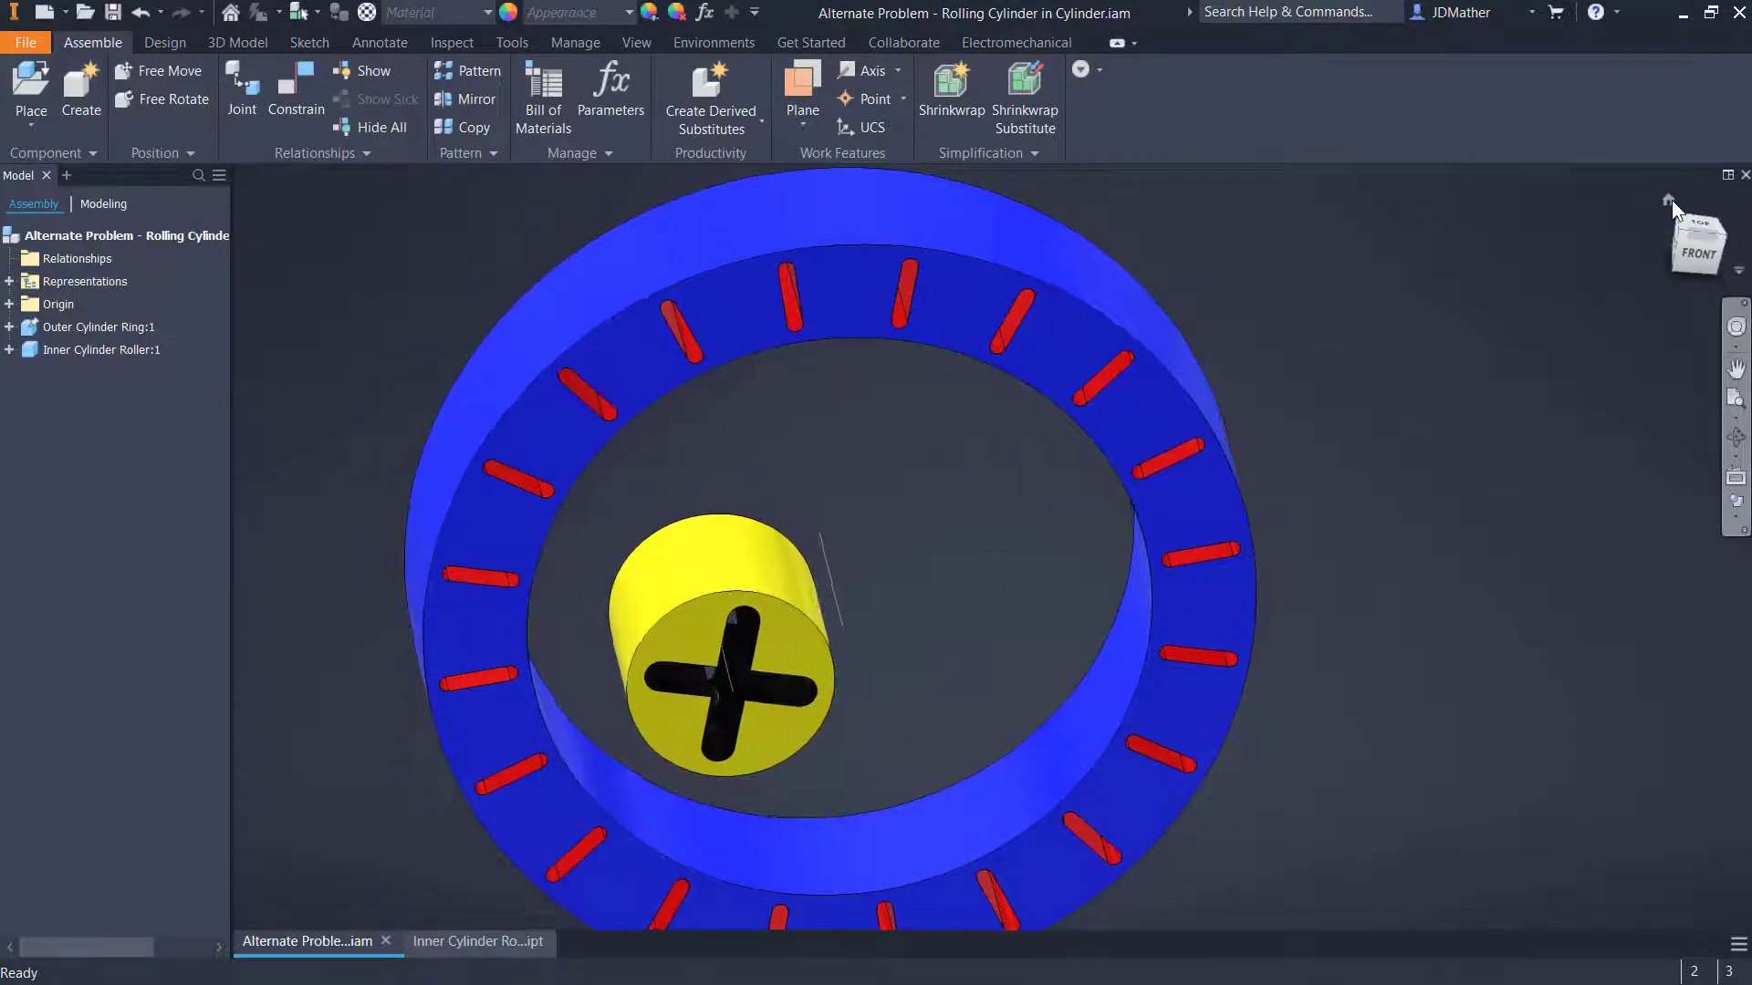
{"action": "left_click", "coordinate": [1672, 200]}
{"action": "left_click", "coordinate": [1677, 252]}
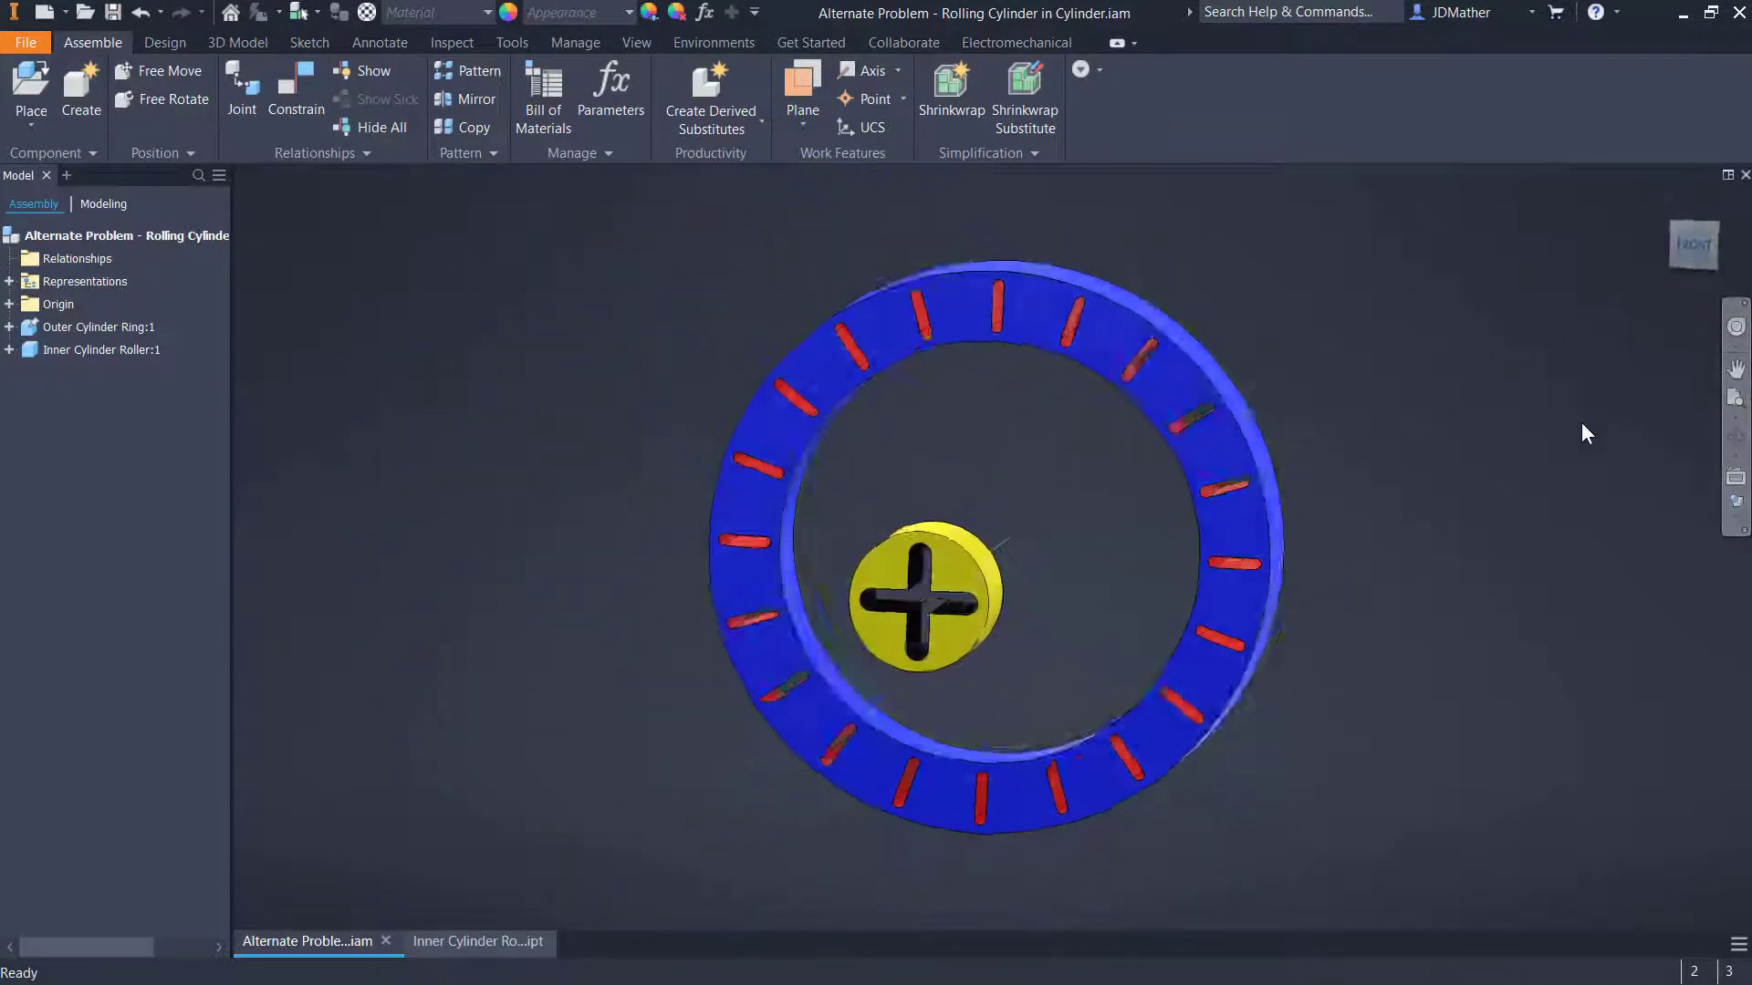
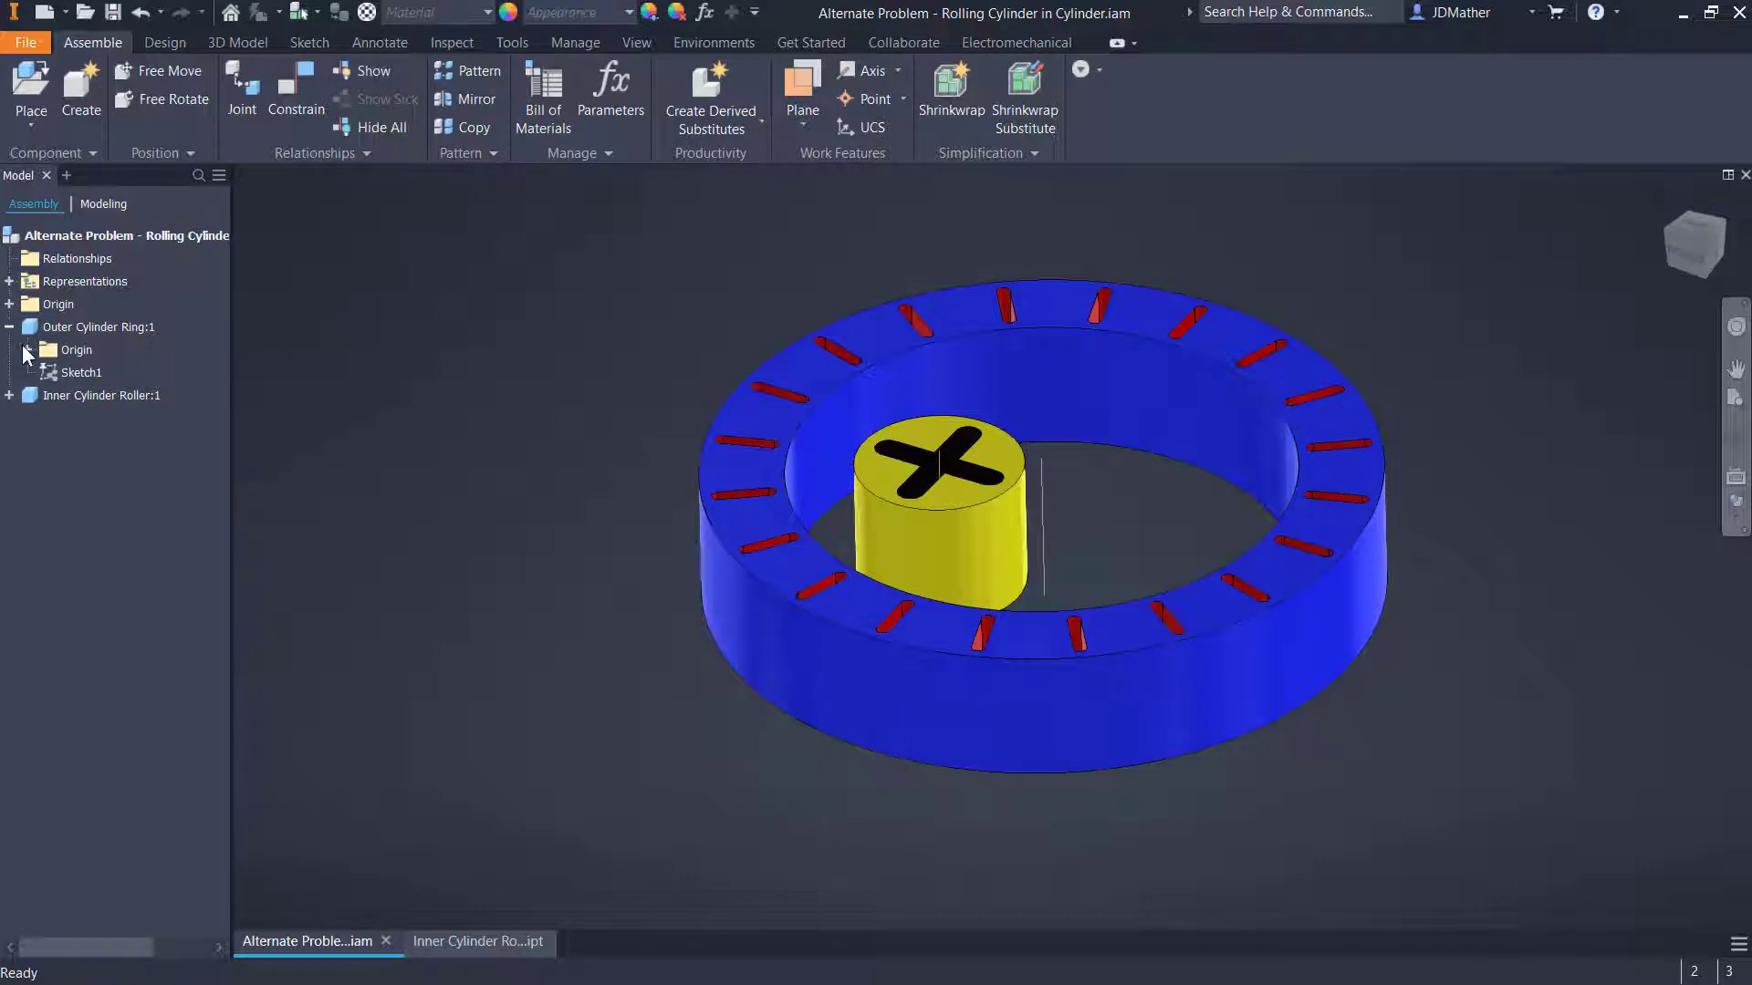
Mate the outer ring's Z axis to the assembly's Z axis and rotate the ring to test the constraint
{"action": "left_click", "coordinate": [28, 351]}
{"action": "left_click", "coordinate": [9, 305]}
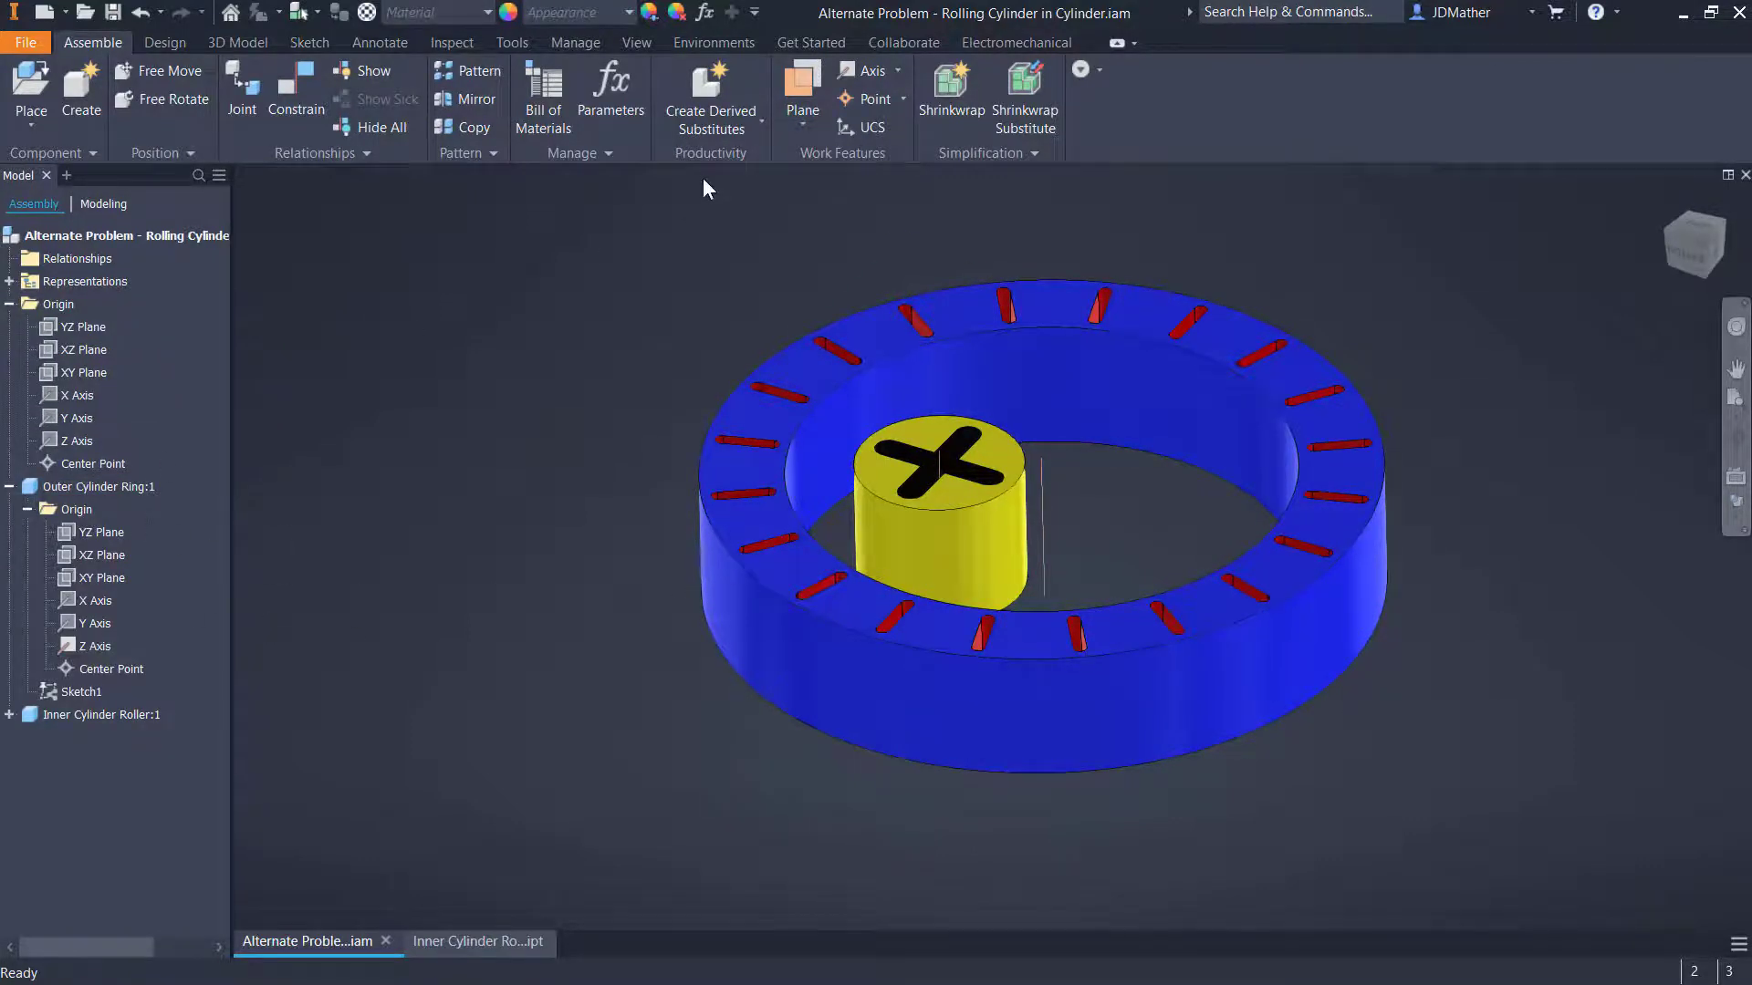
{"action": "left_click", "coordinate": [301, 100]}
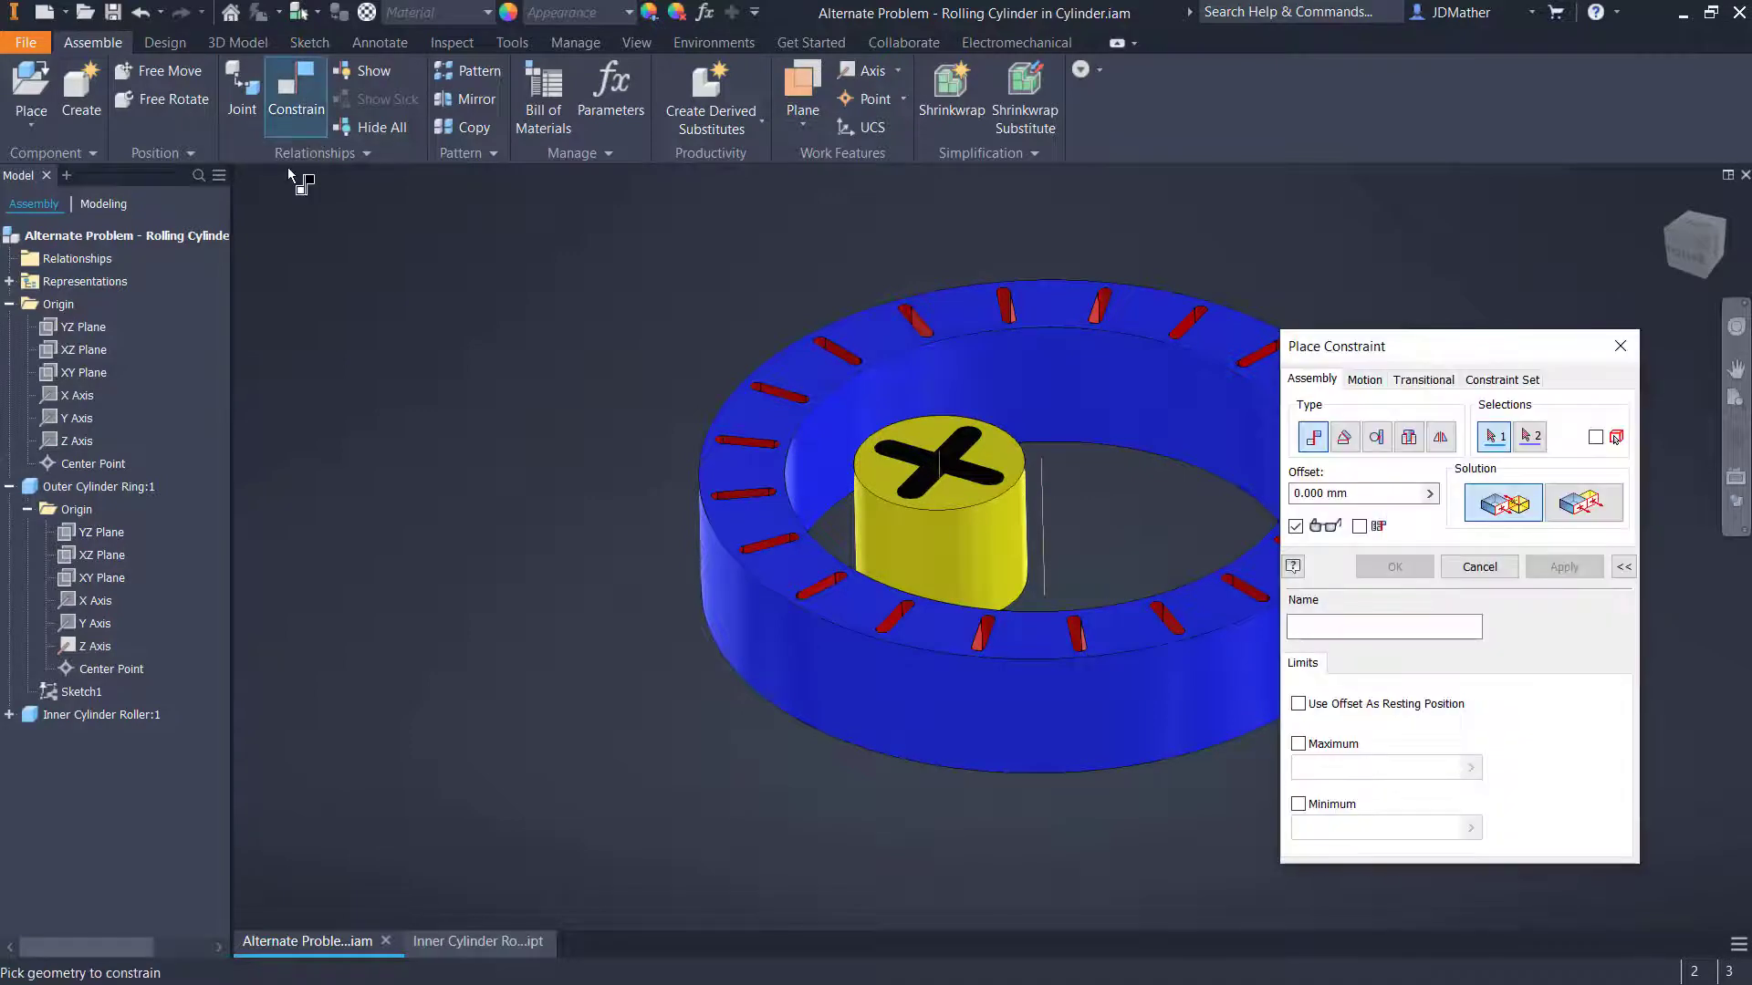
{"action": "left_click", "coordinate": [98, 647]}
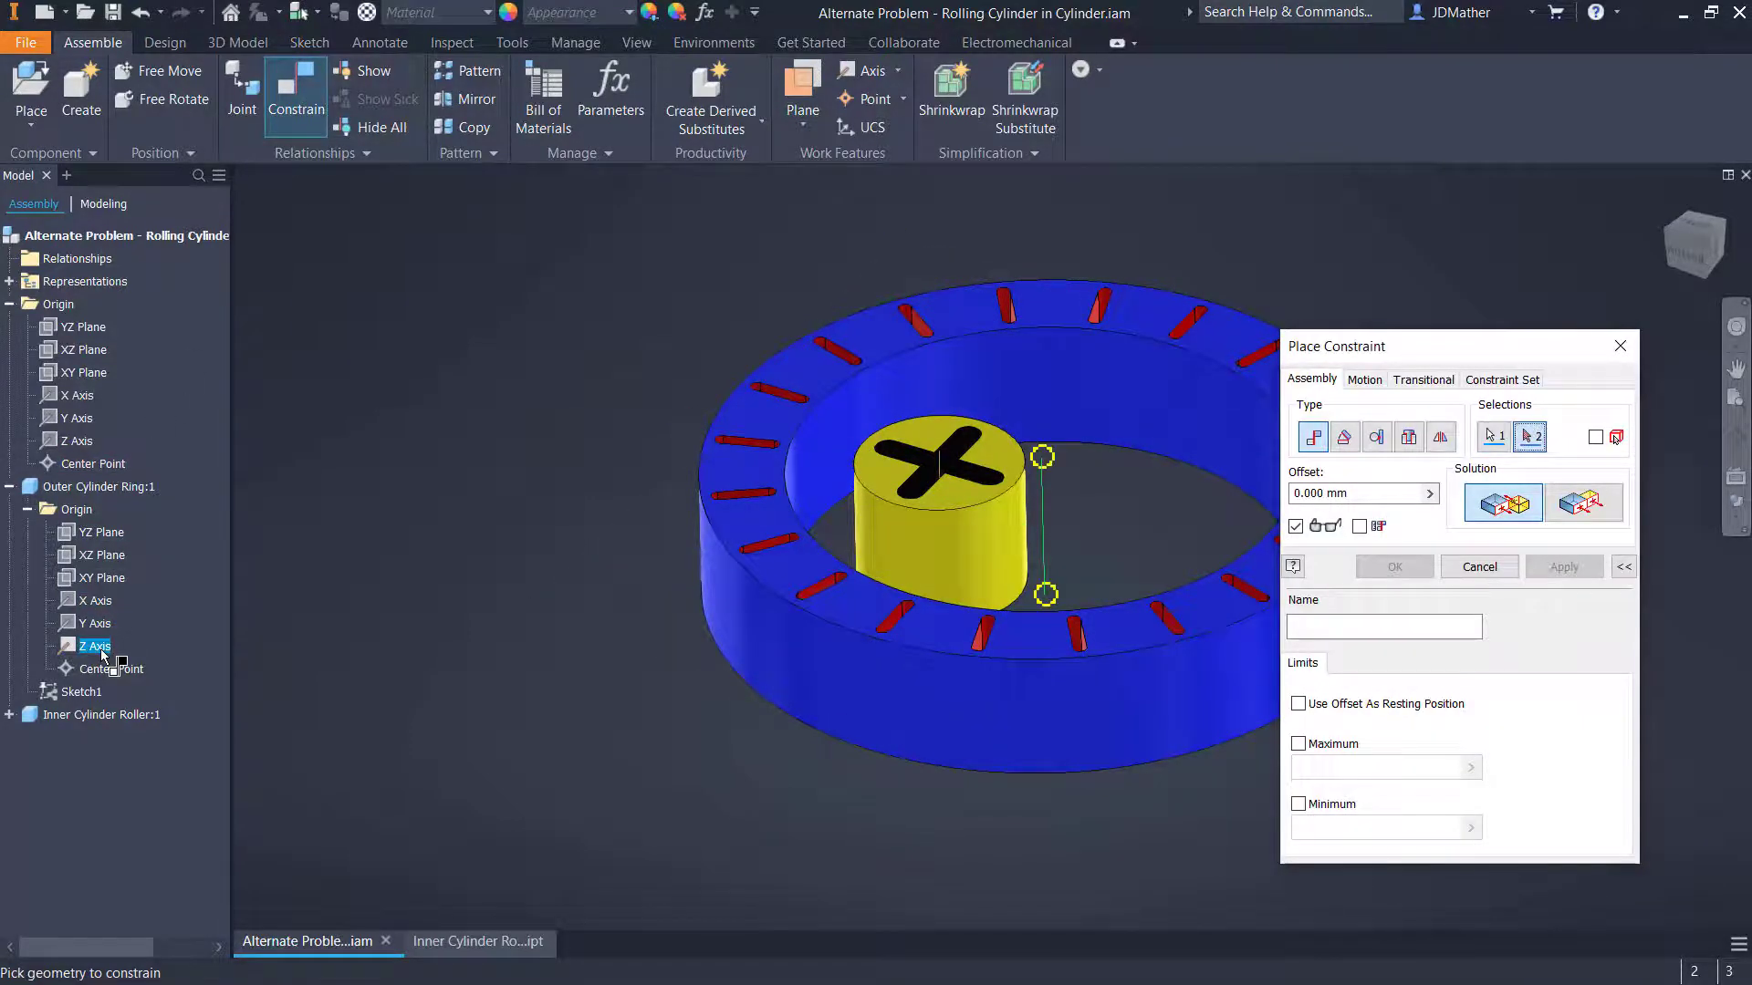
{"action": "left_click", "coordinate": [82, 442]}
{"action": "key", "text": "Return"}
{"action": "left_click_drag", "start_coordinate": [708, 654], "coordinate": [852, 696]}
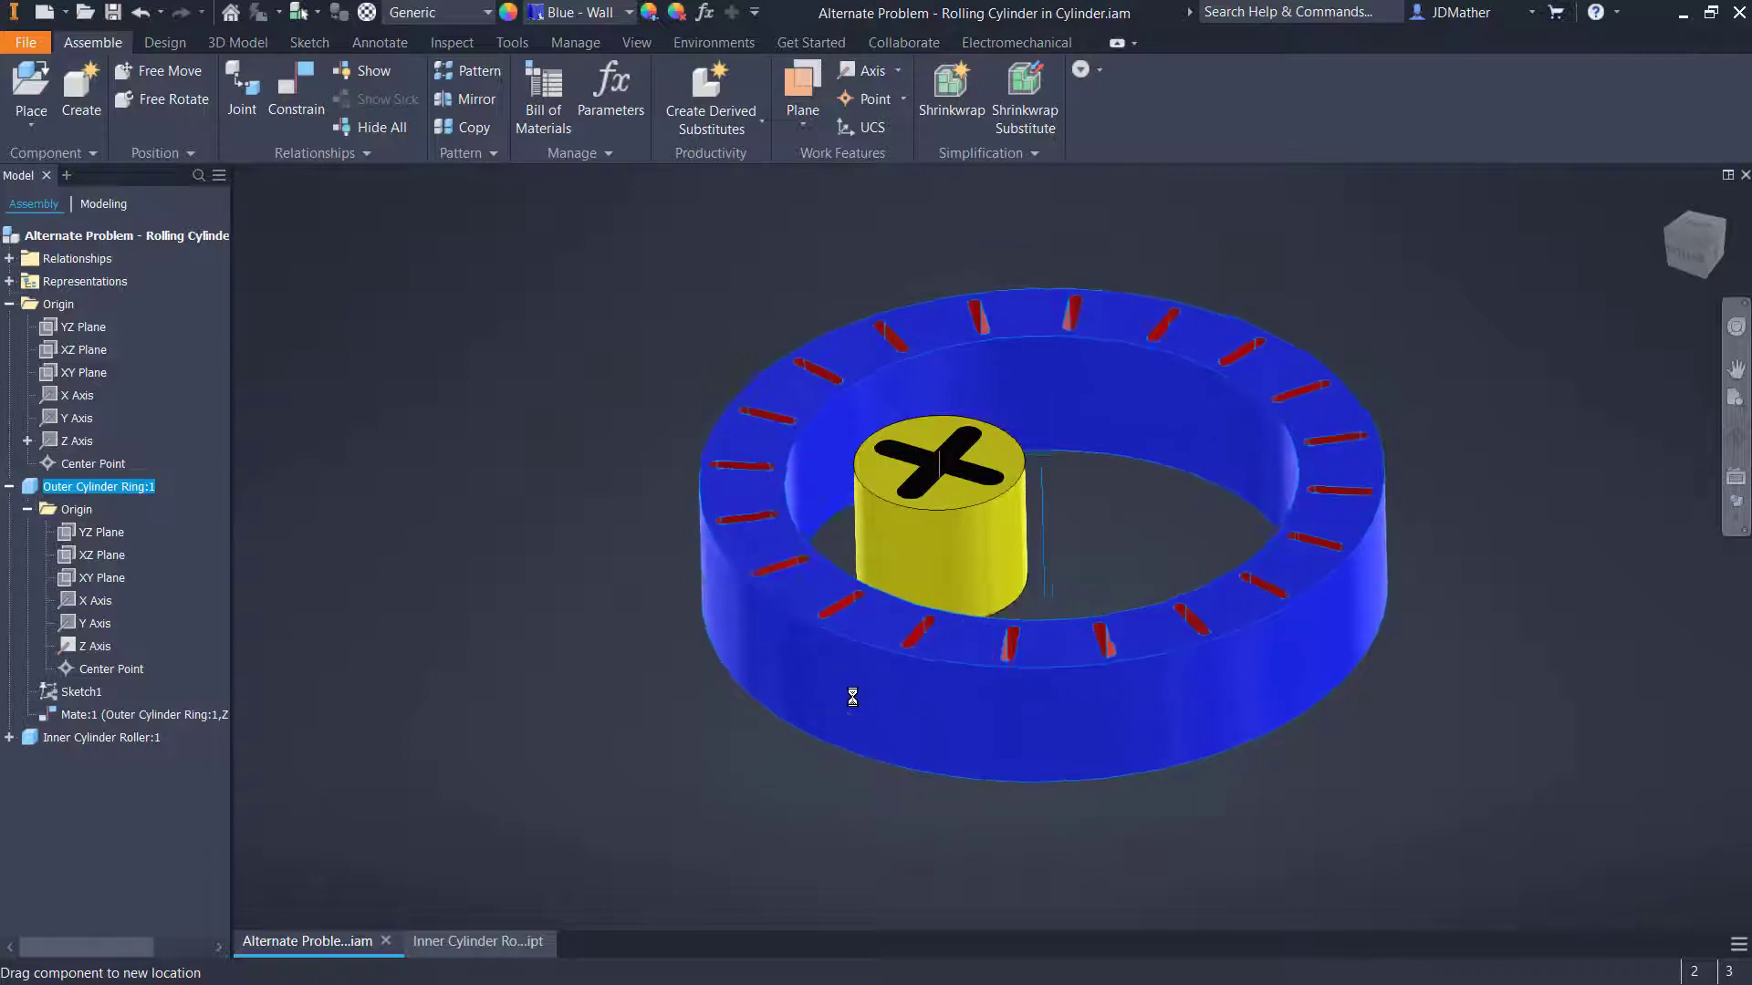
Constrain the outer ring's XY plane flush with the assembly's XY plane and move the parts to test the constraint
{"action": "left_click", "coordinate": [277, 80]}
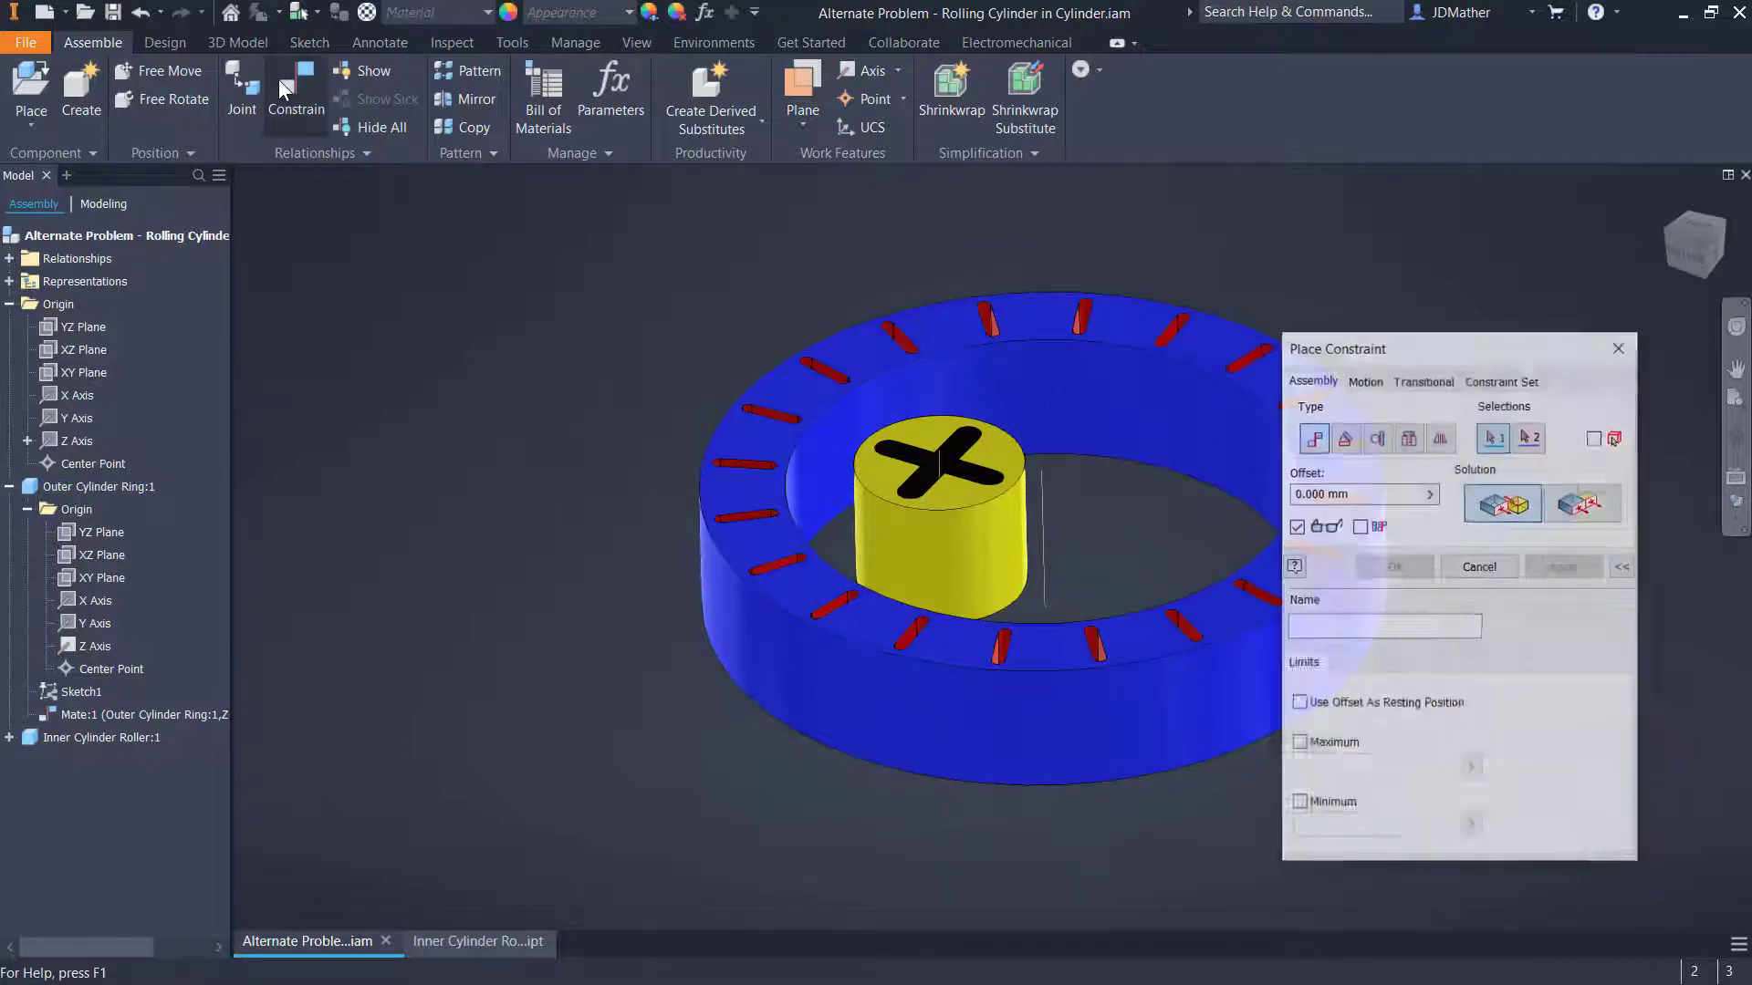
{"action": "left_click", "coordinate": [91, 373]}
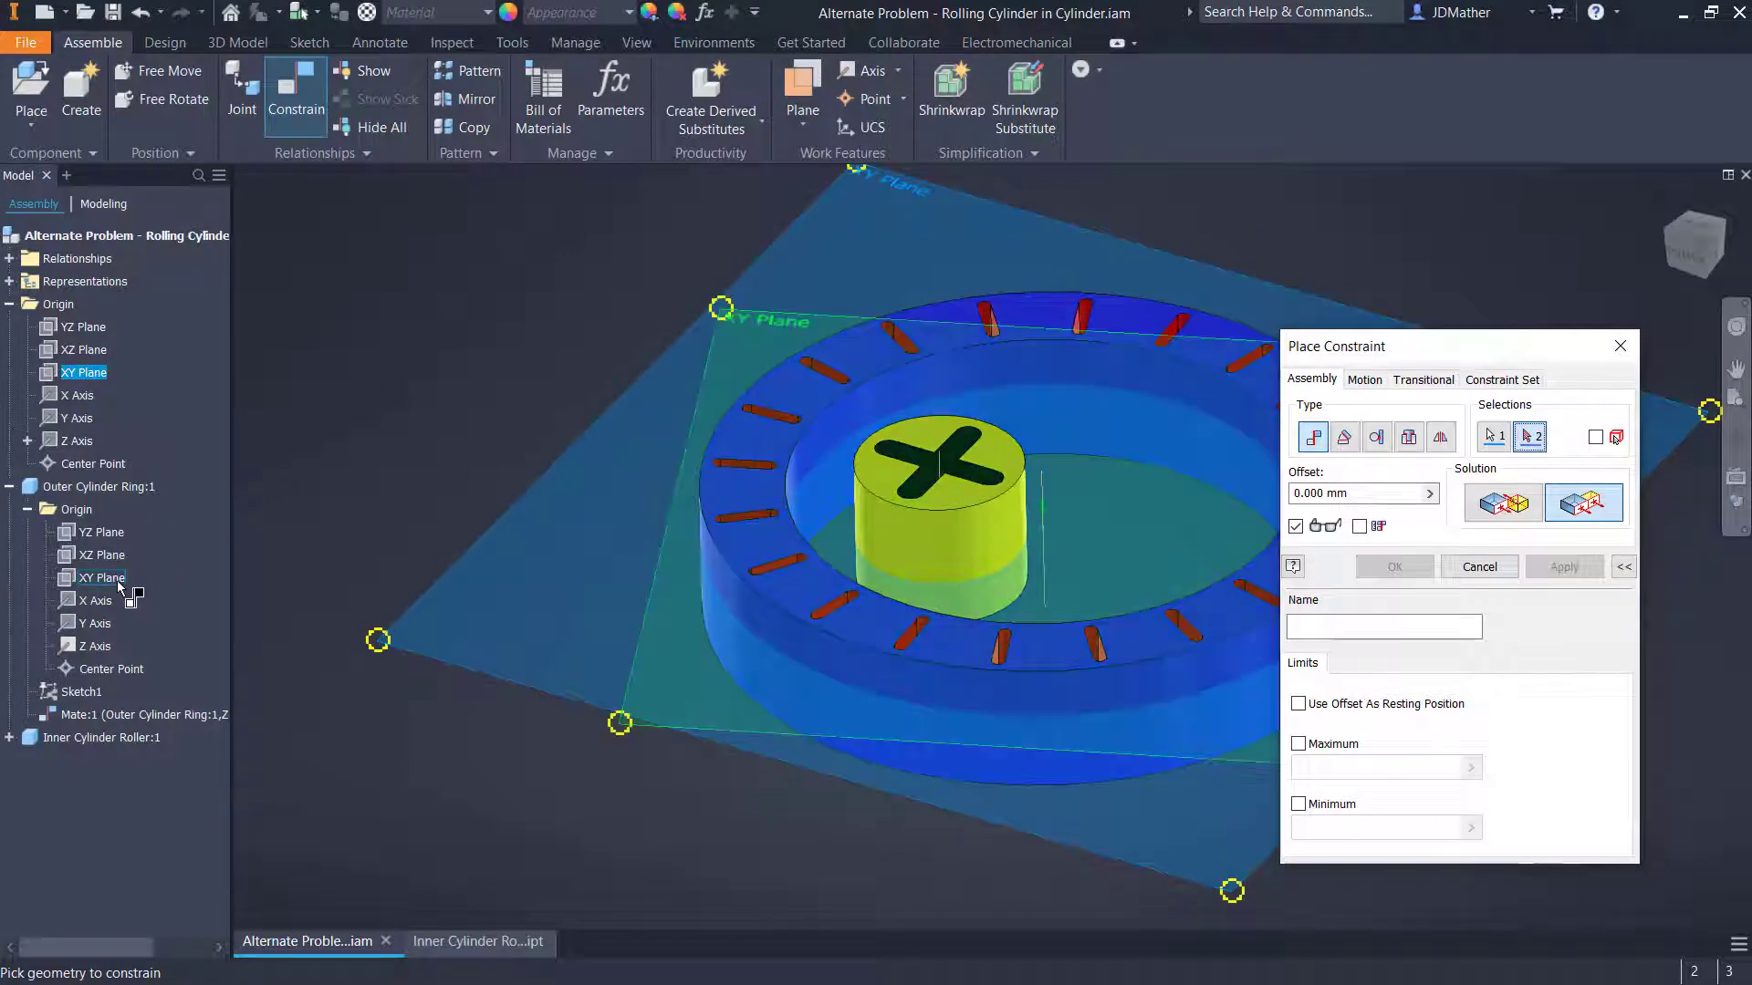
{"action": "left_click", "coordinate": [118, 585]}
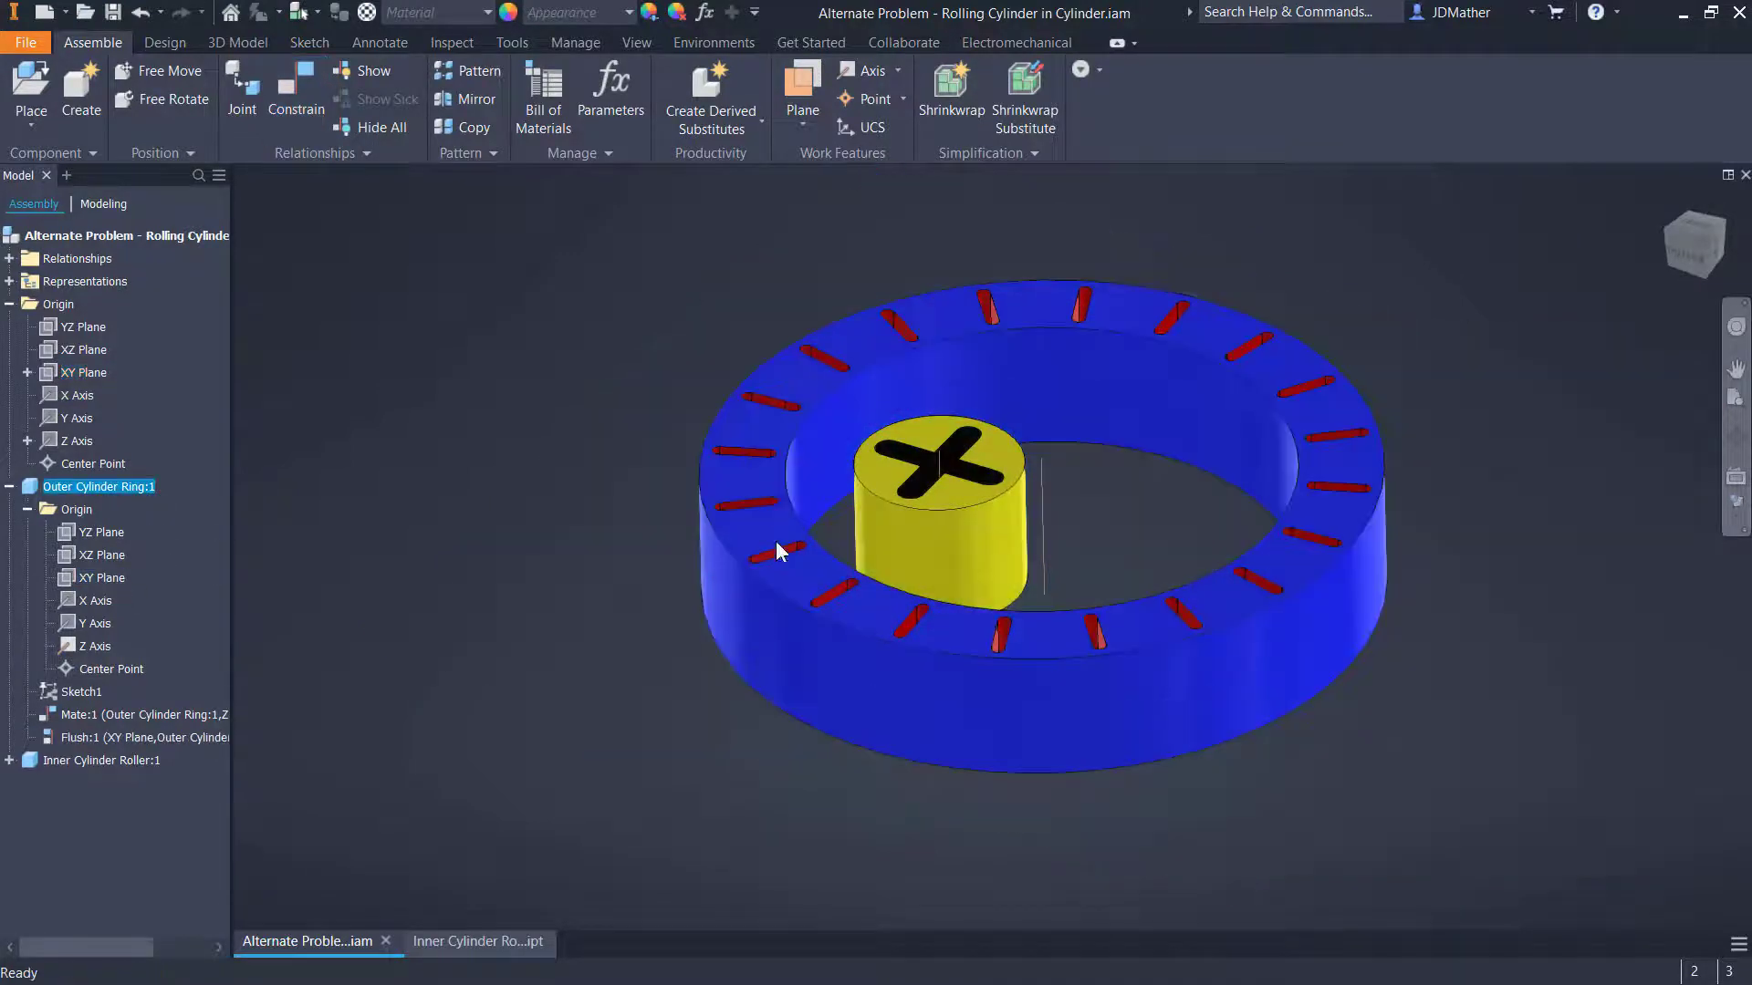
{"action": "left_click_drag", "start_coordinate": [776, 540], "coordinate": [937, 526]}
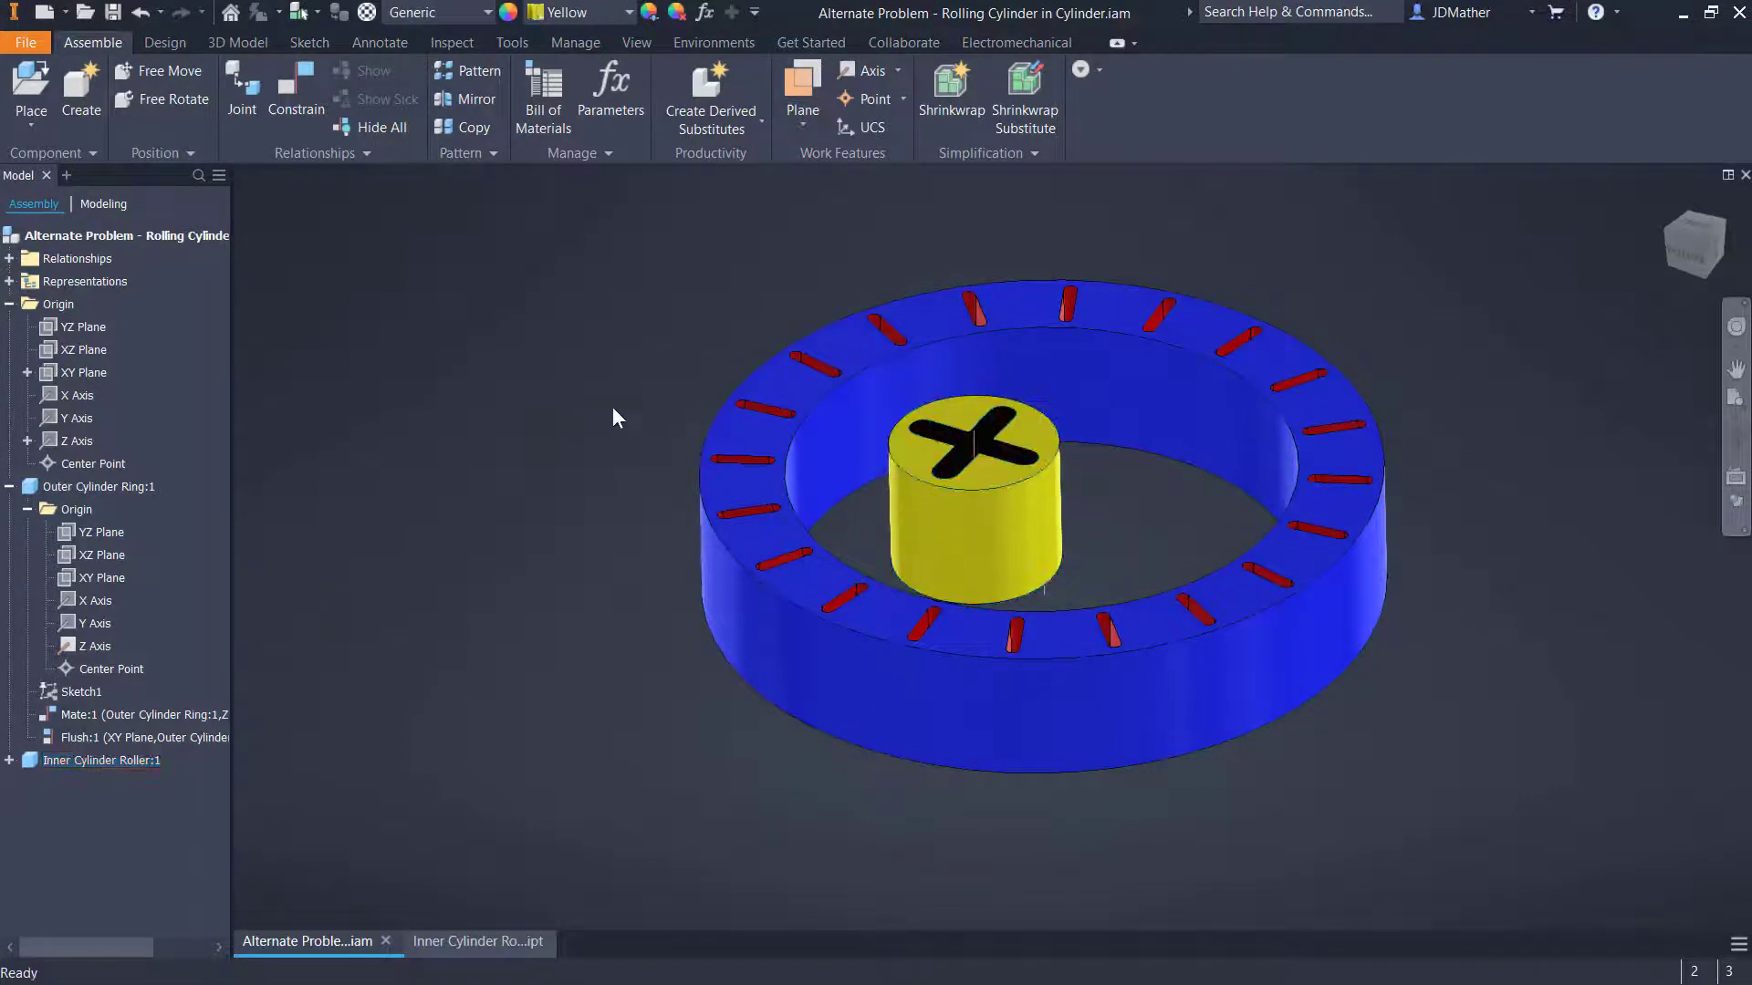
Constrain the inner roller's XY plane flush with the assembly's XY plane
{"action": "left_click", "coordinate": [9, 761]}
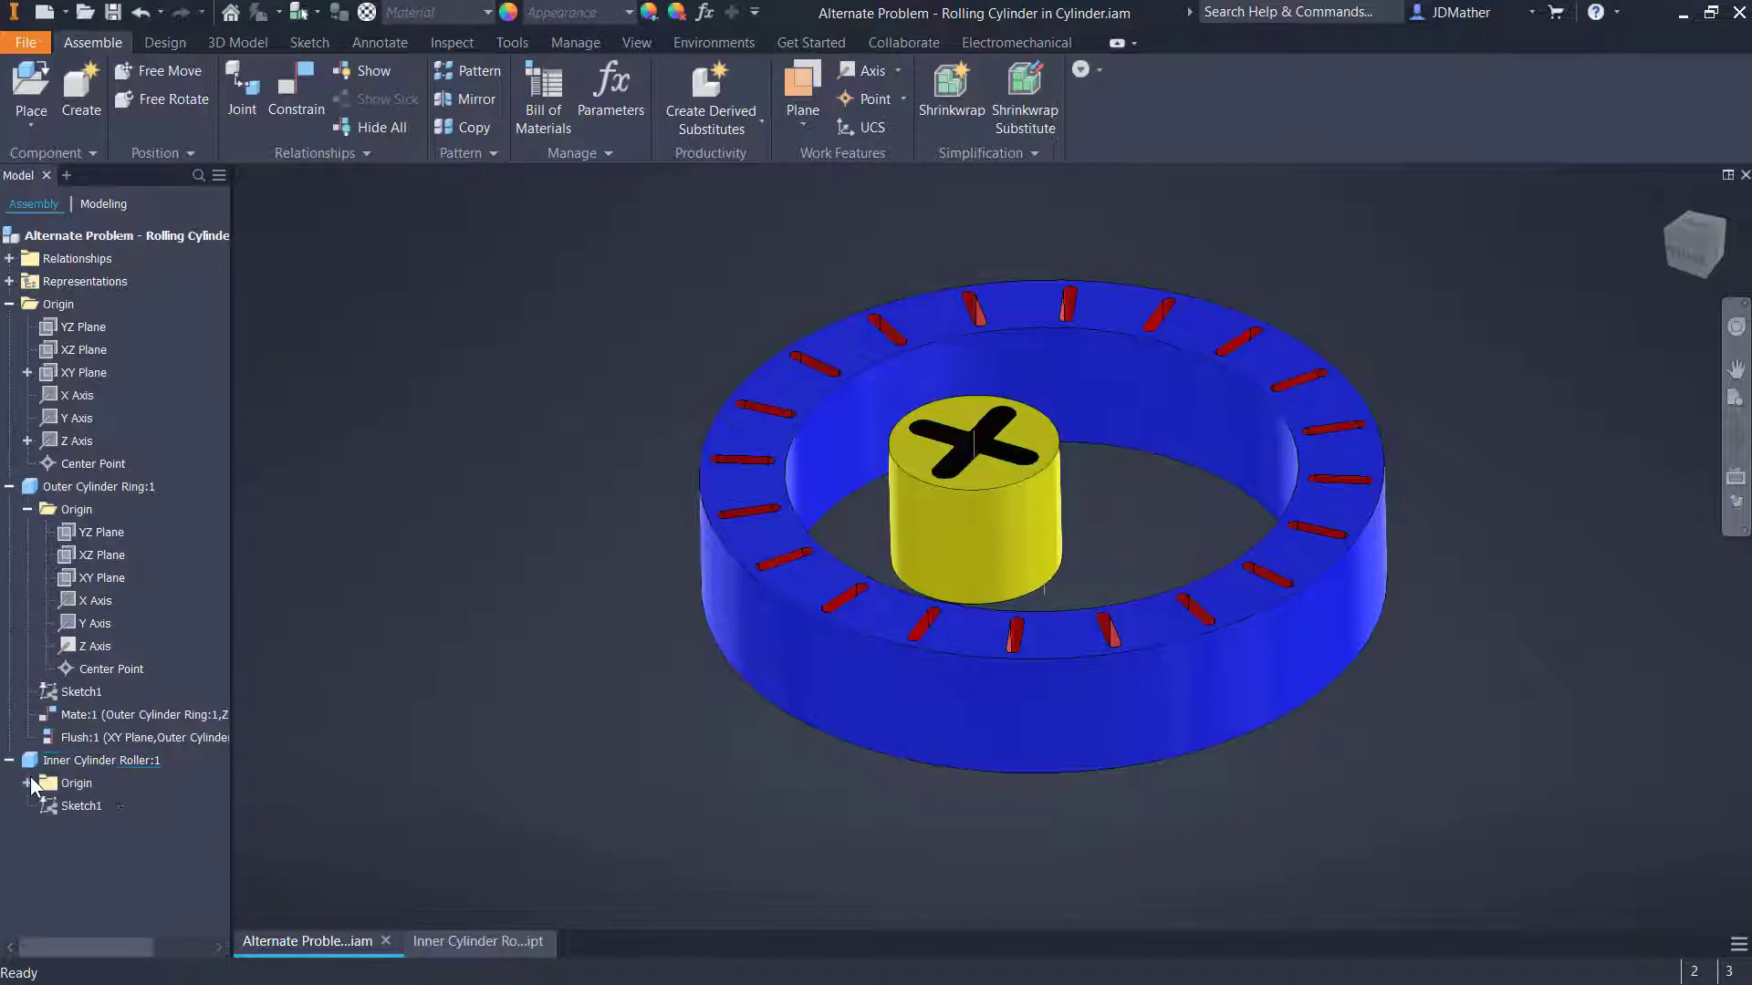
{"action": "key", "text": "c"}
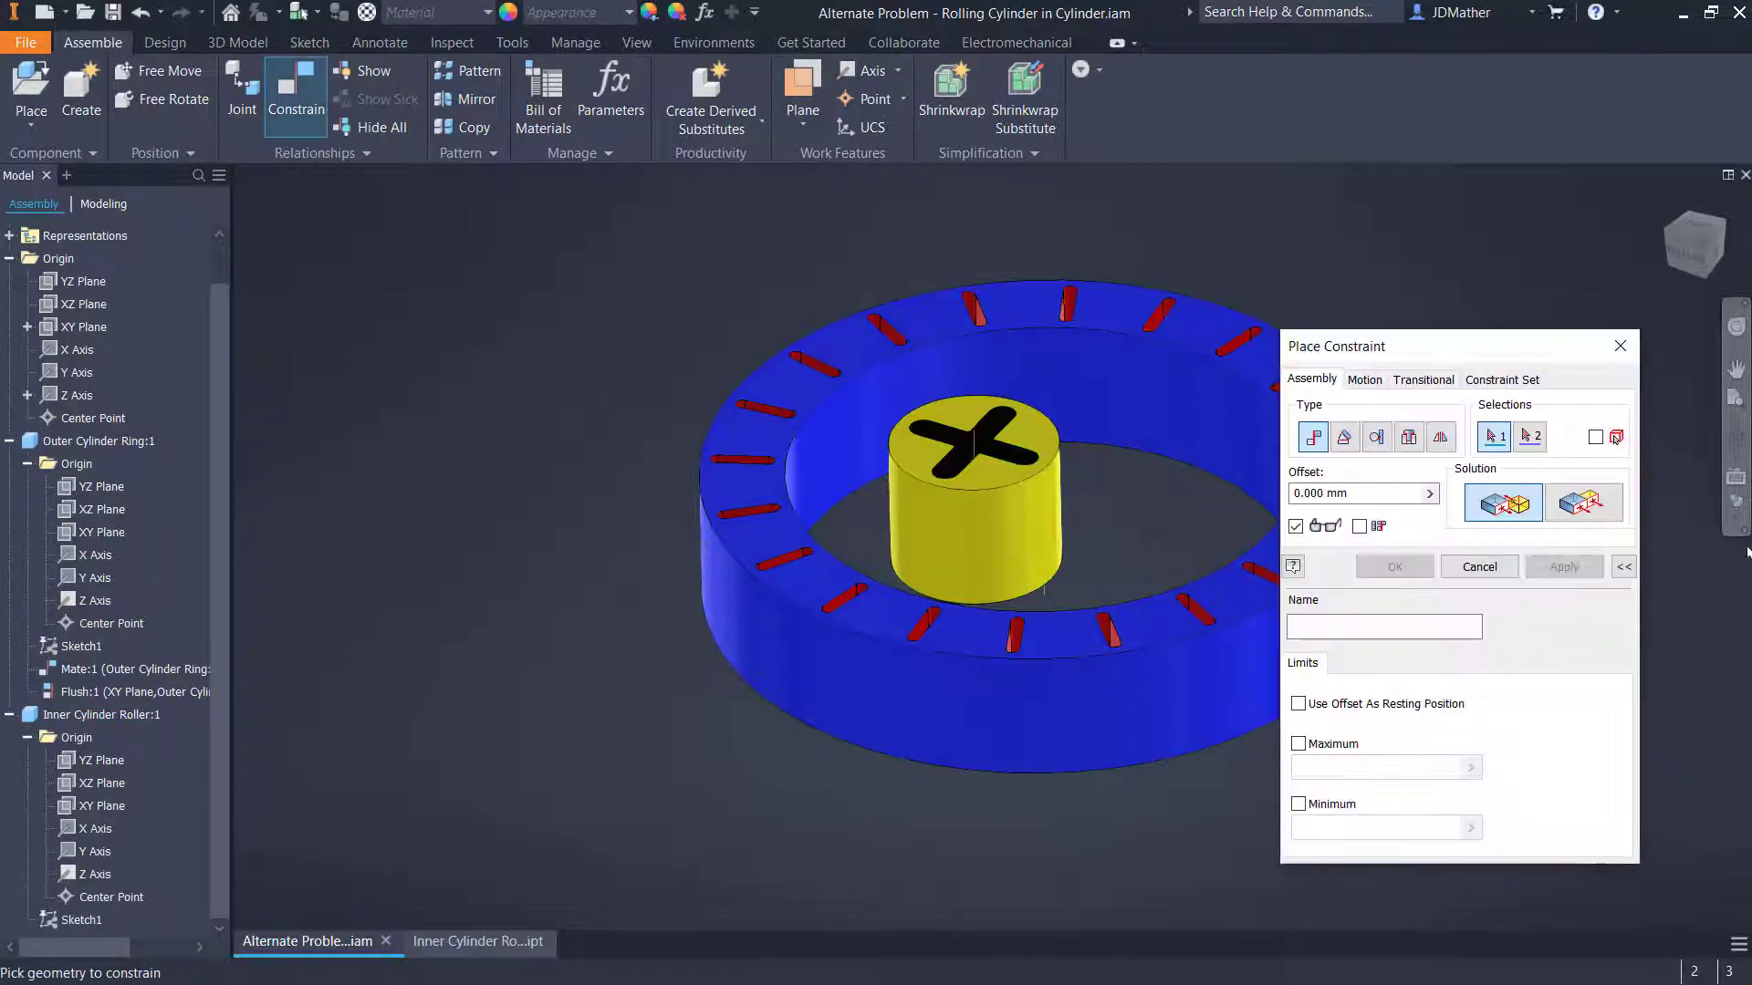
{"action": "left_click", "coordinate": [99, 809]}
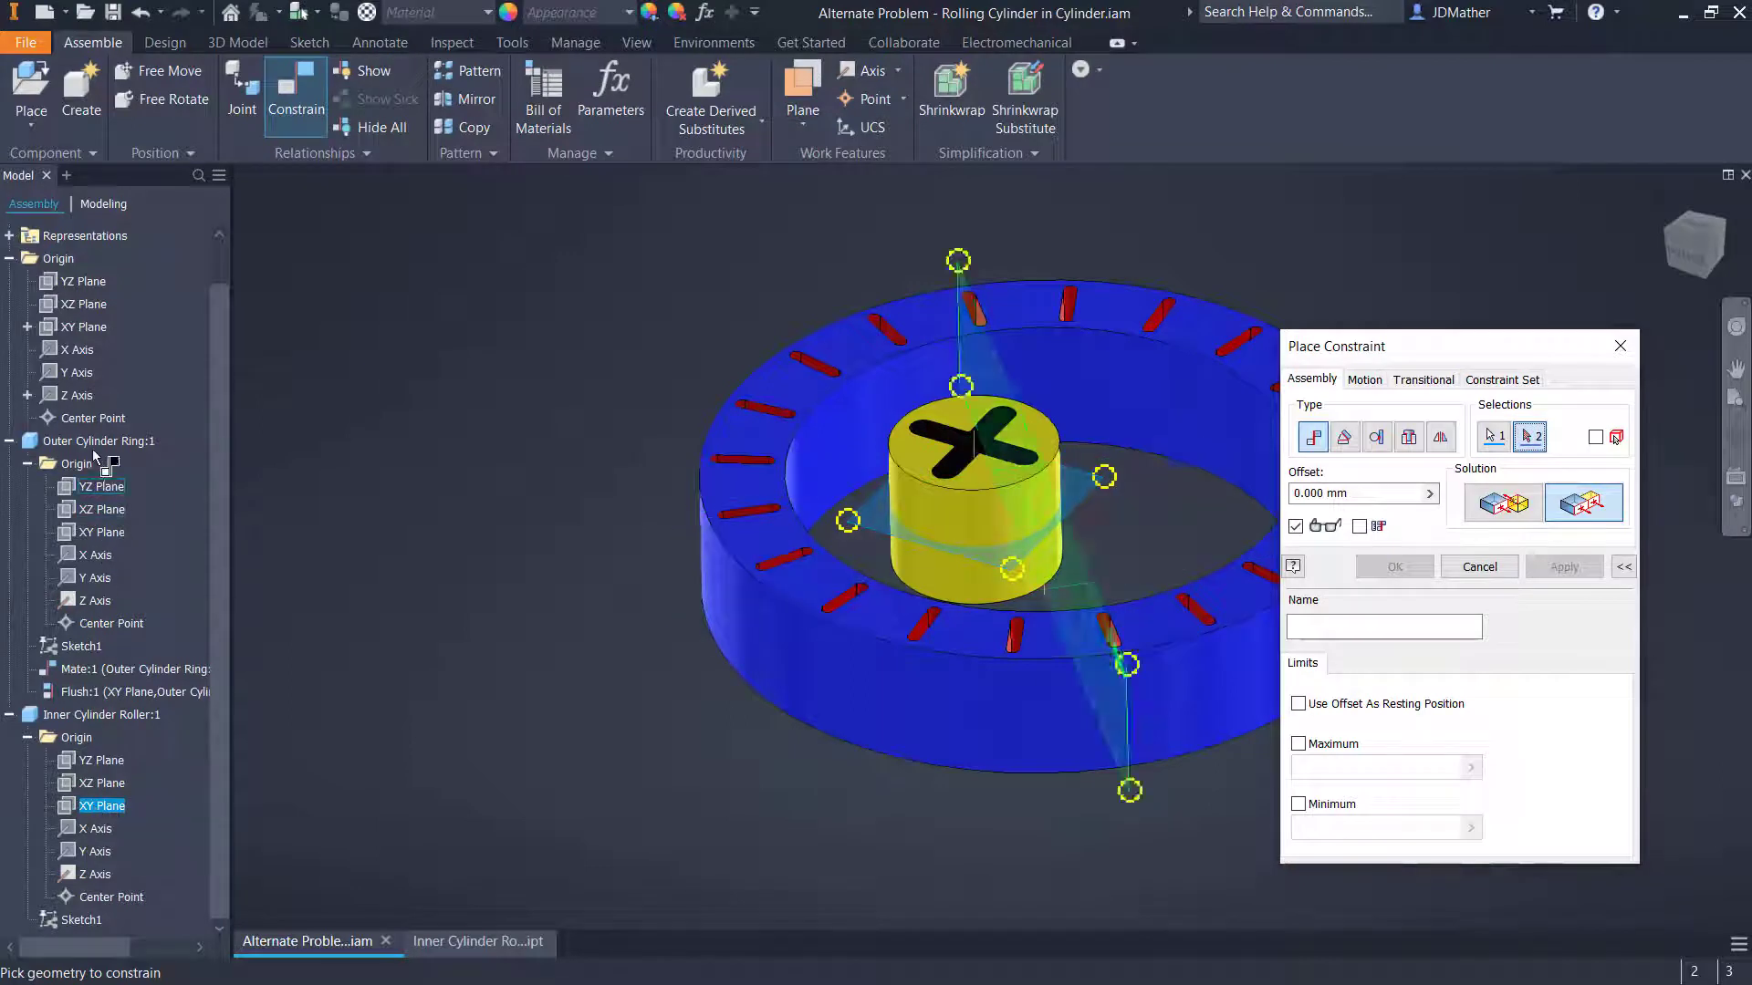
{"action": "left_click", "coordinate": [89, 326]}
{"action": "key", "text": "Return"}
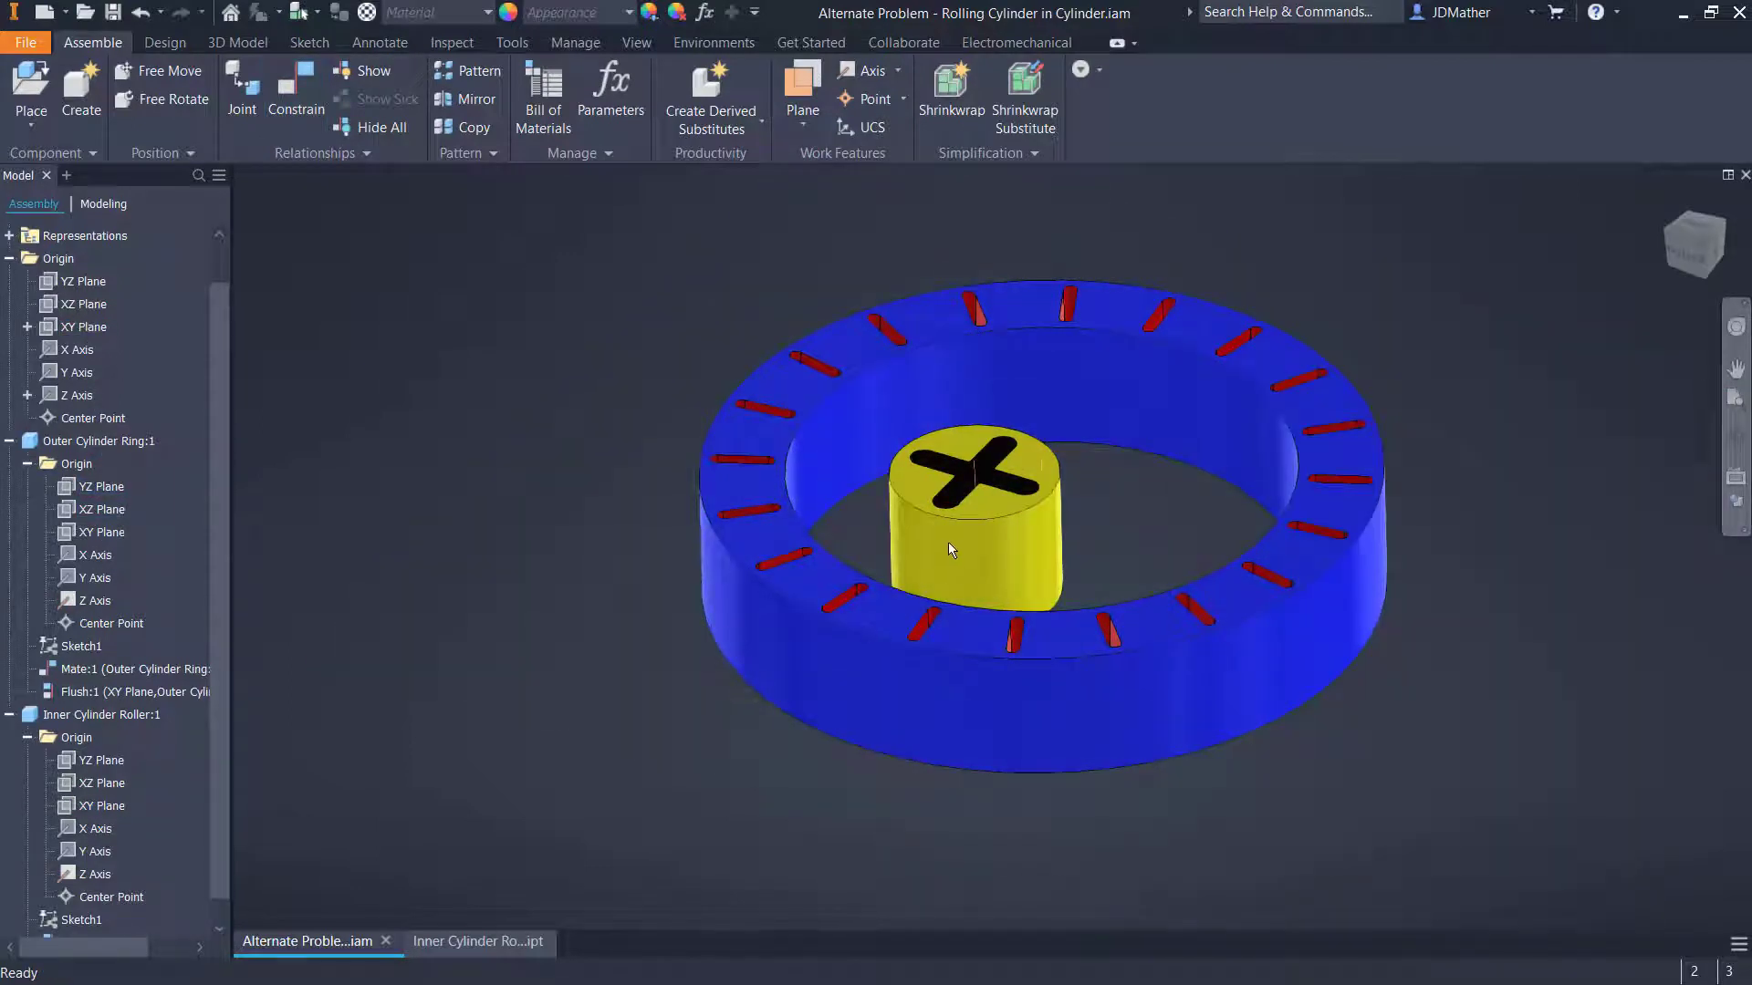
{"action": "middle_click_drag", "start_coordinate": [929, 555], "coordinate": [858, 646], "text": "shift"}
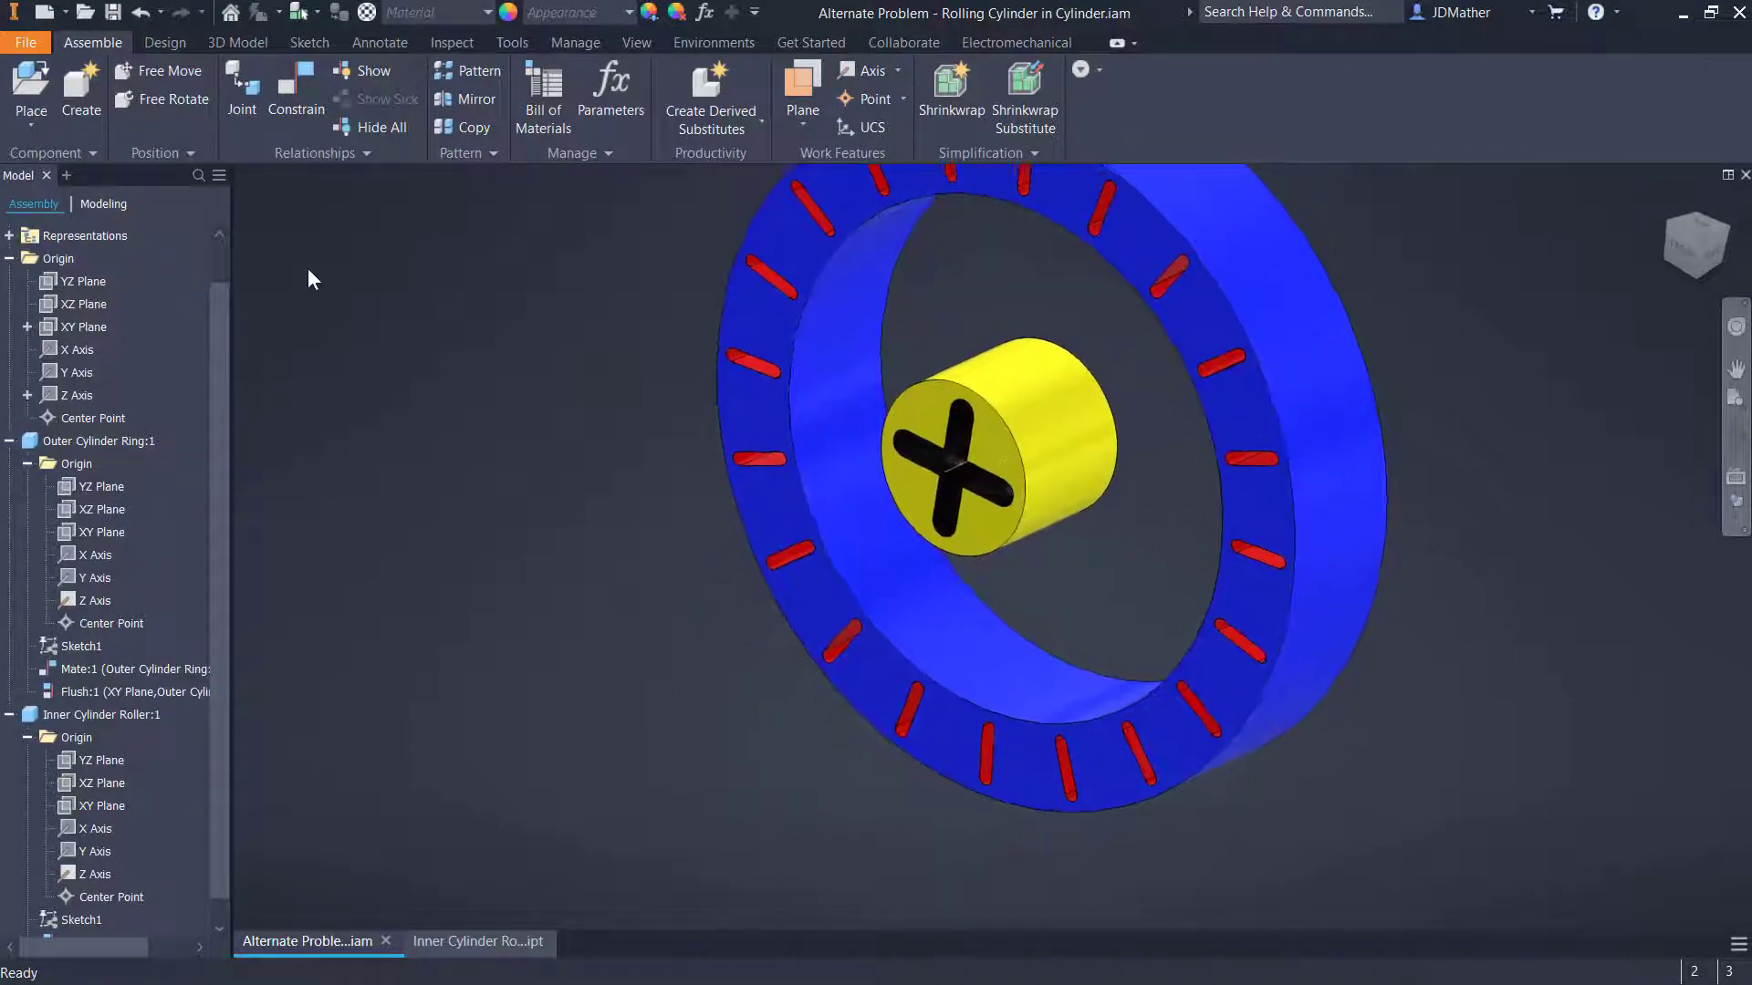
Add an inside tangent constraint with 0 mm offset between the roller's outer face and the ring's inner face
{"action": "left_click", "coordinate": [292, 80]}
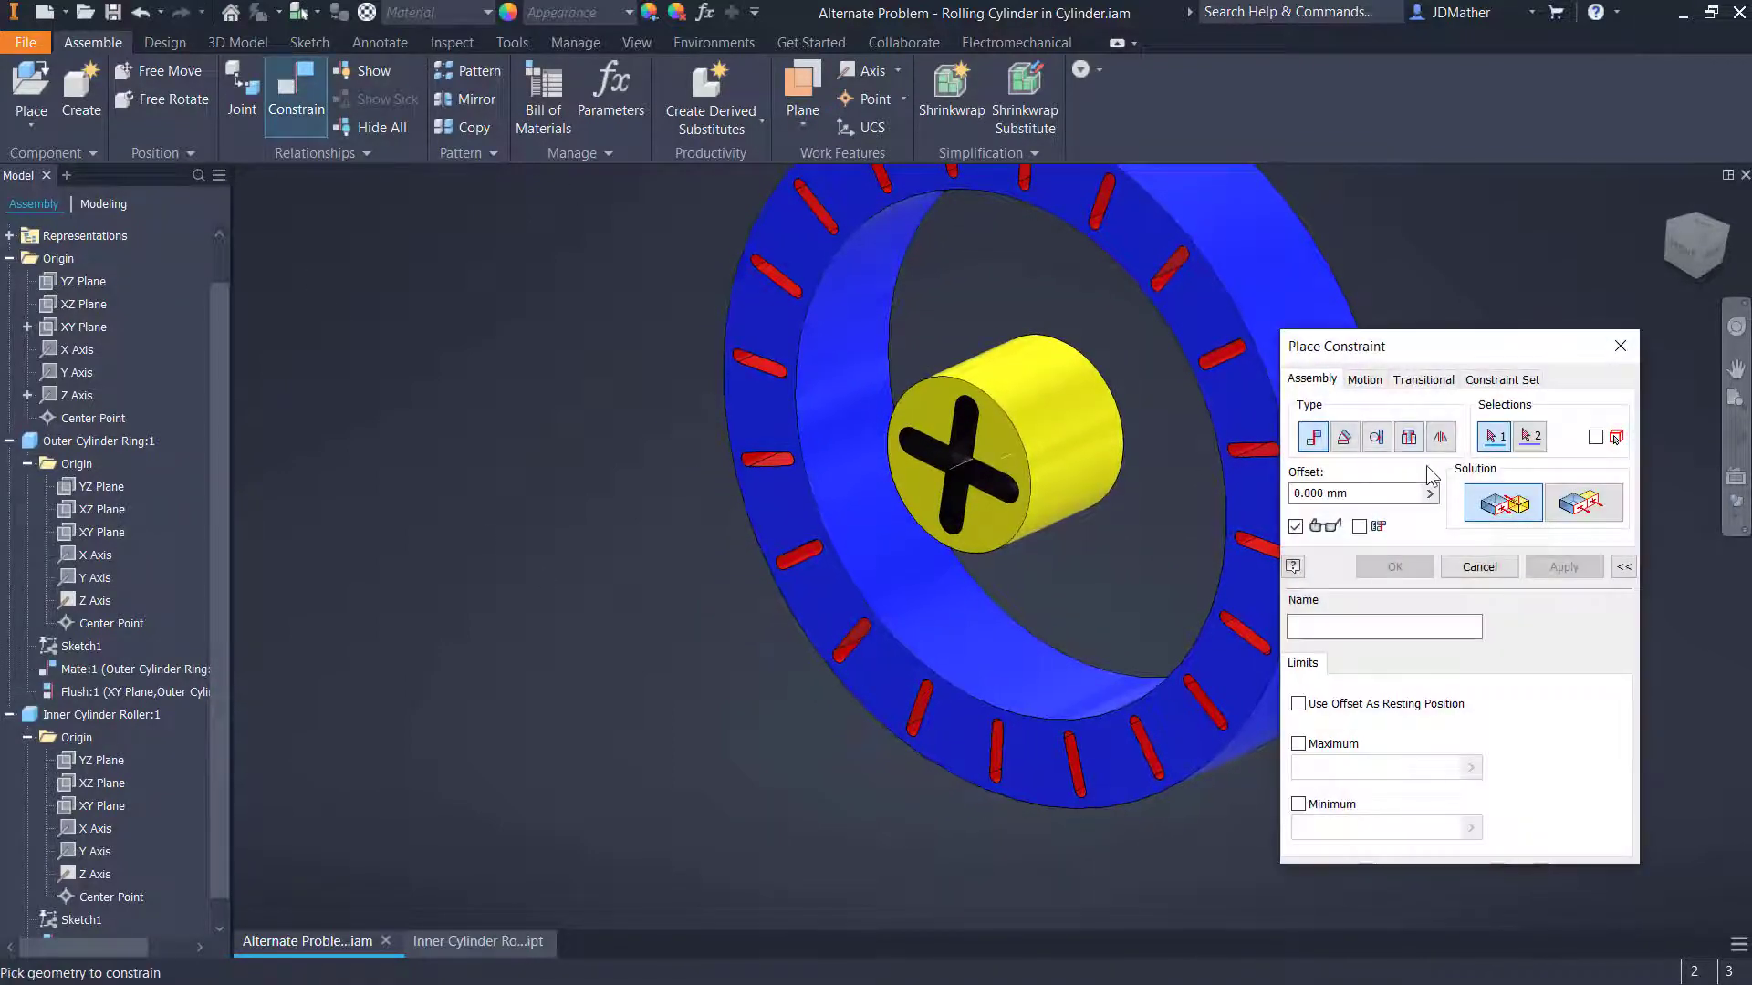
{"action": "left_click", "coordinate": [1376, 437]}
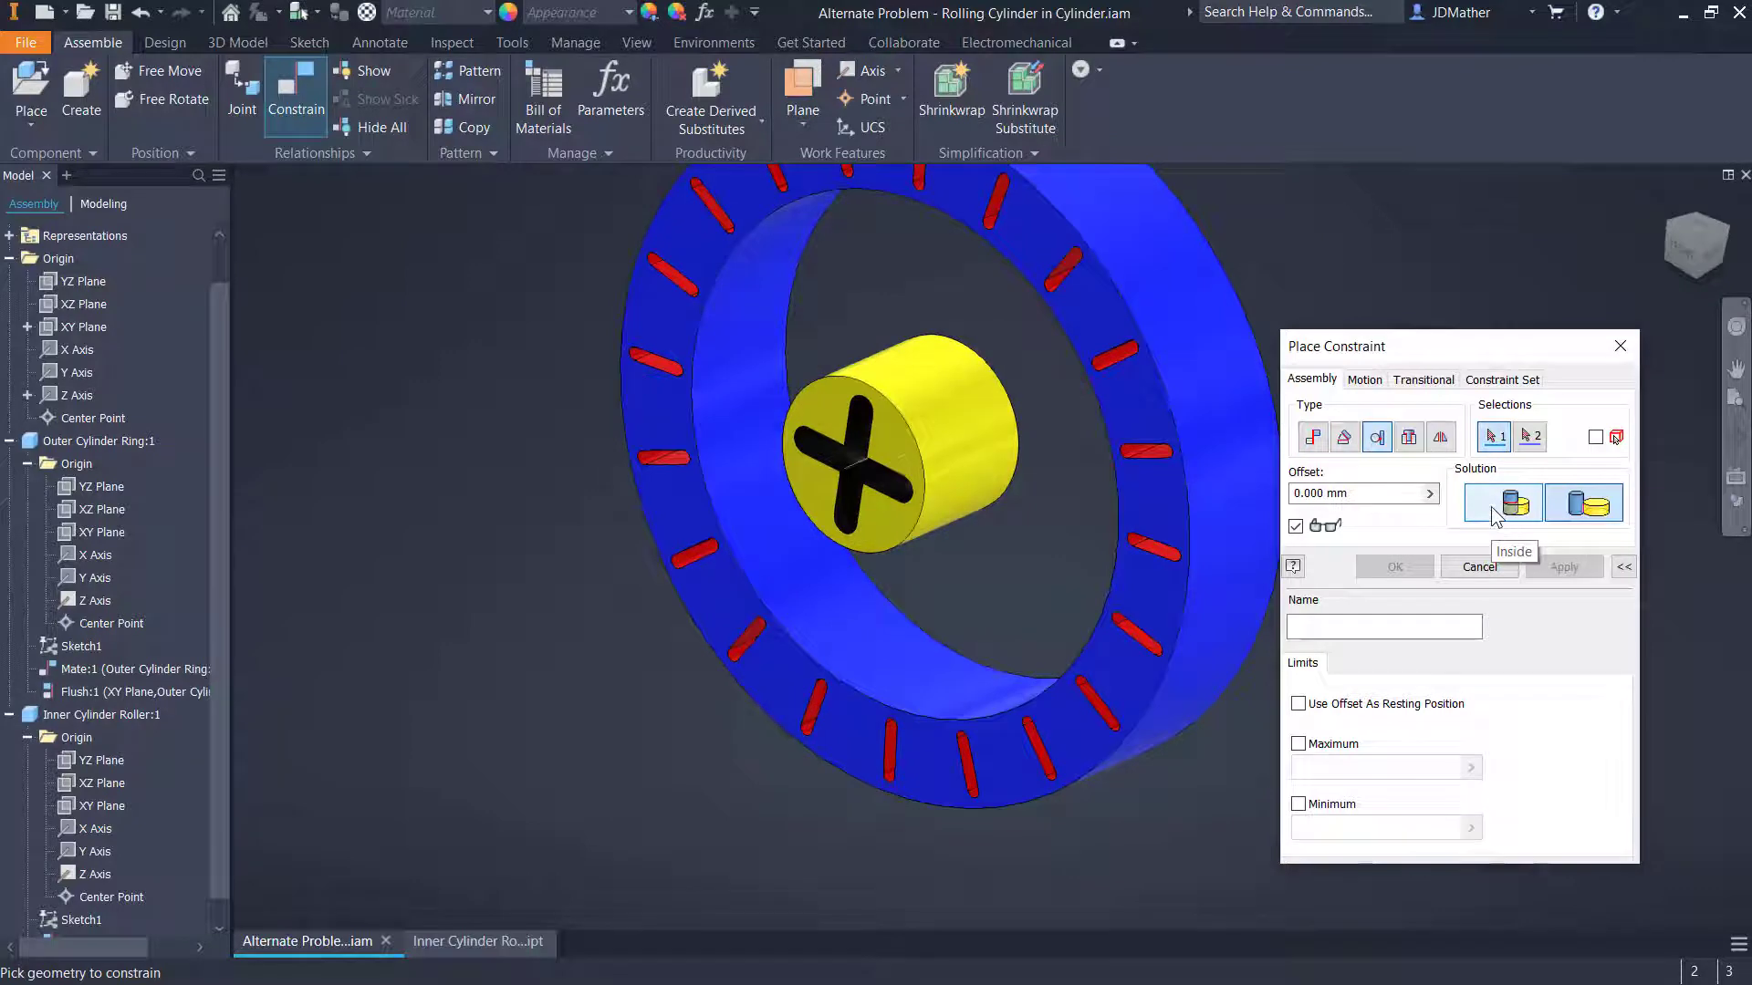
{"action": "left_click", "coordinate": [932, 518]}
{"action": "left_click", "coordinate": [903, 662]}
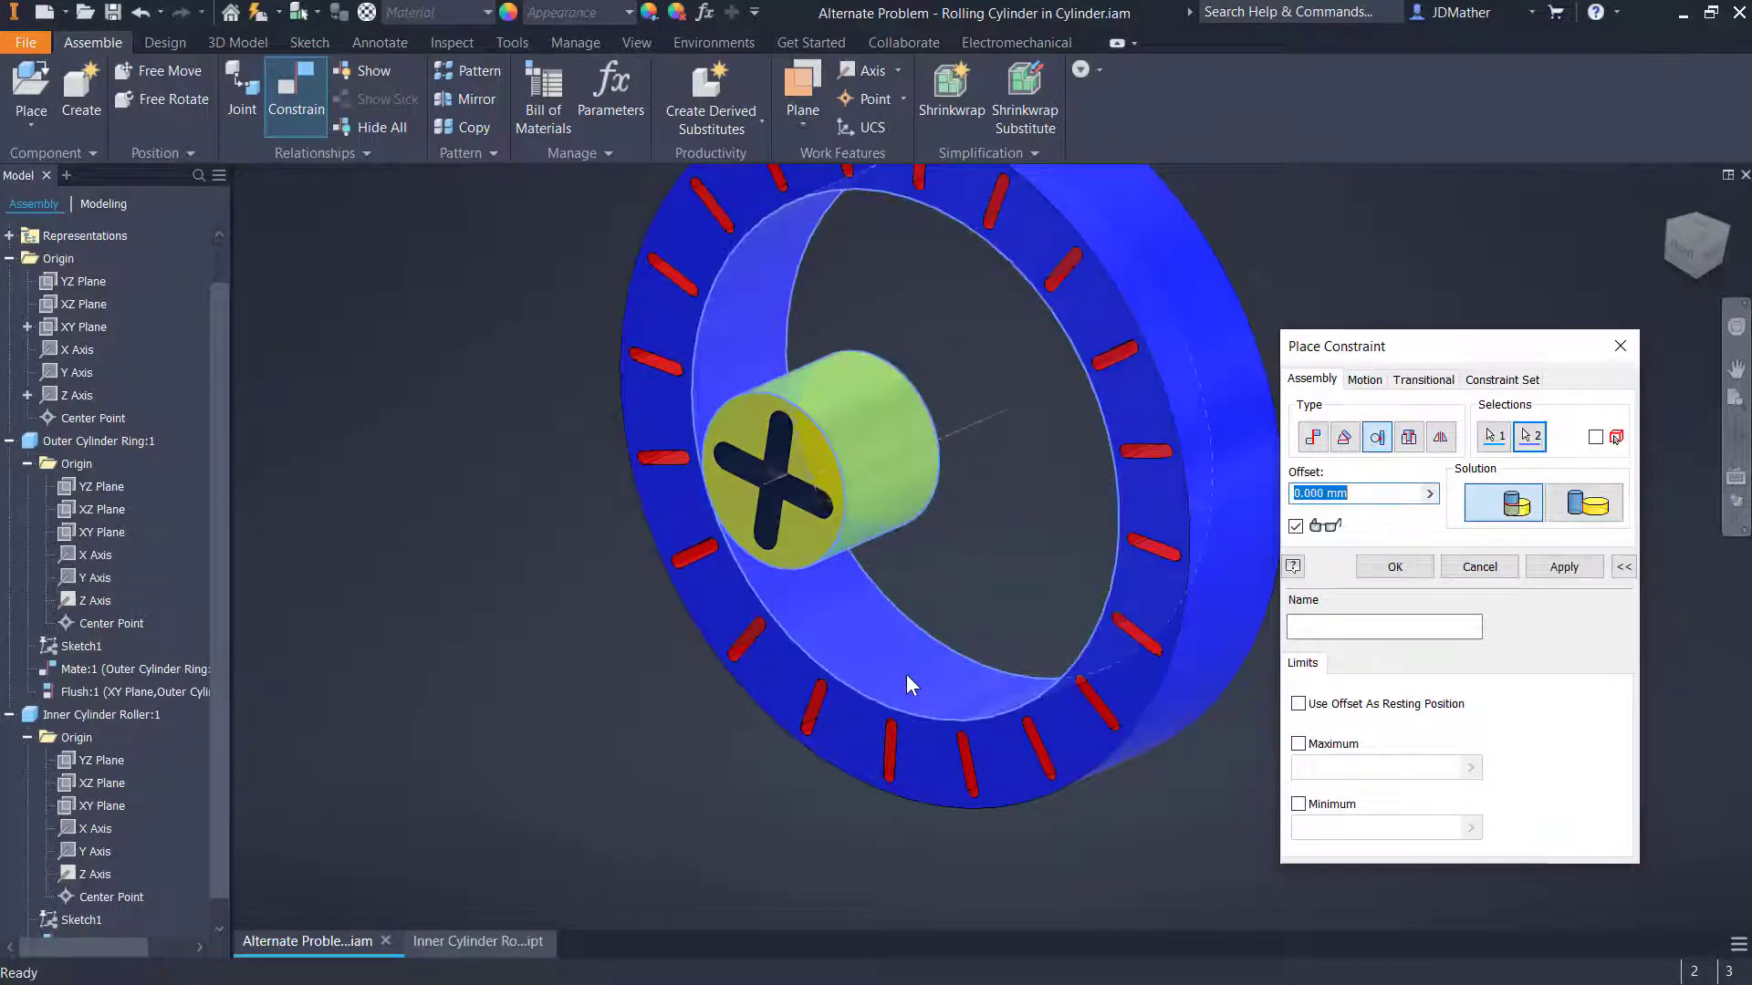
{"action": "left_click", "coordinate": [1395, 567]}
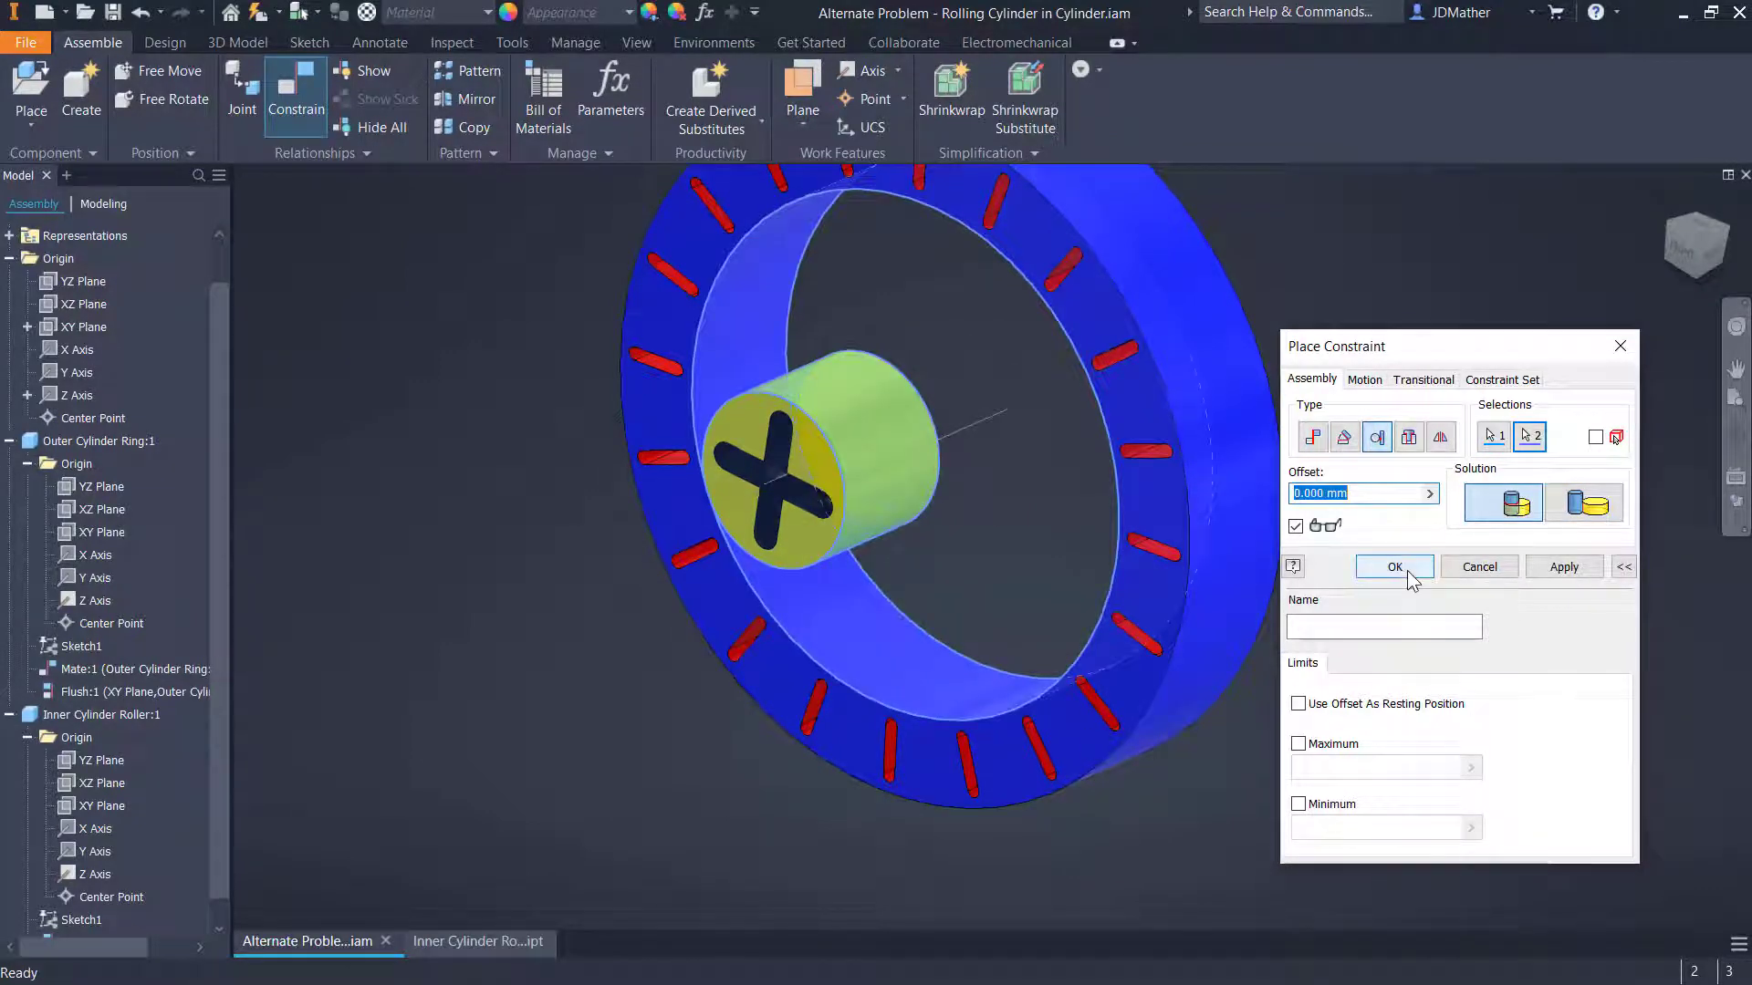
Move the roller along the ring's inner face to near its lowest point and turn the ring slightly
{"action": "left_click_drag", "start_coordinate": [771, 539], "coordinate": [869, 727]}
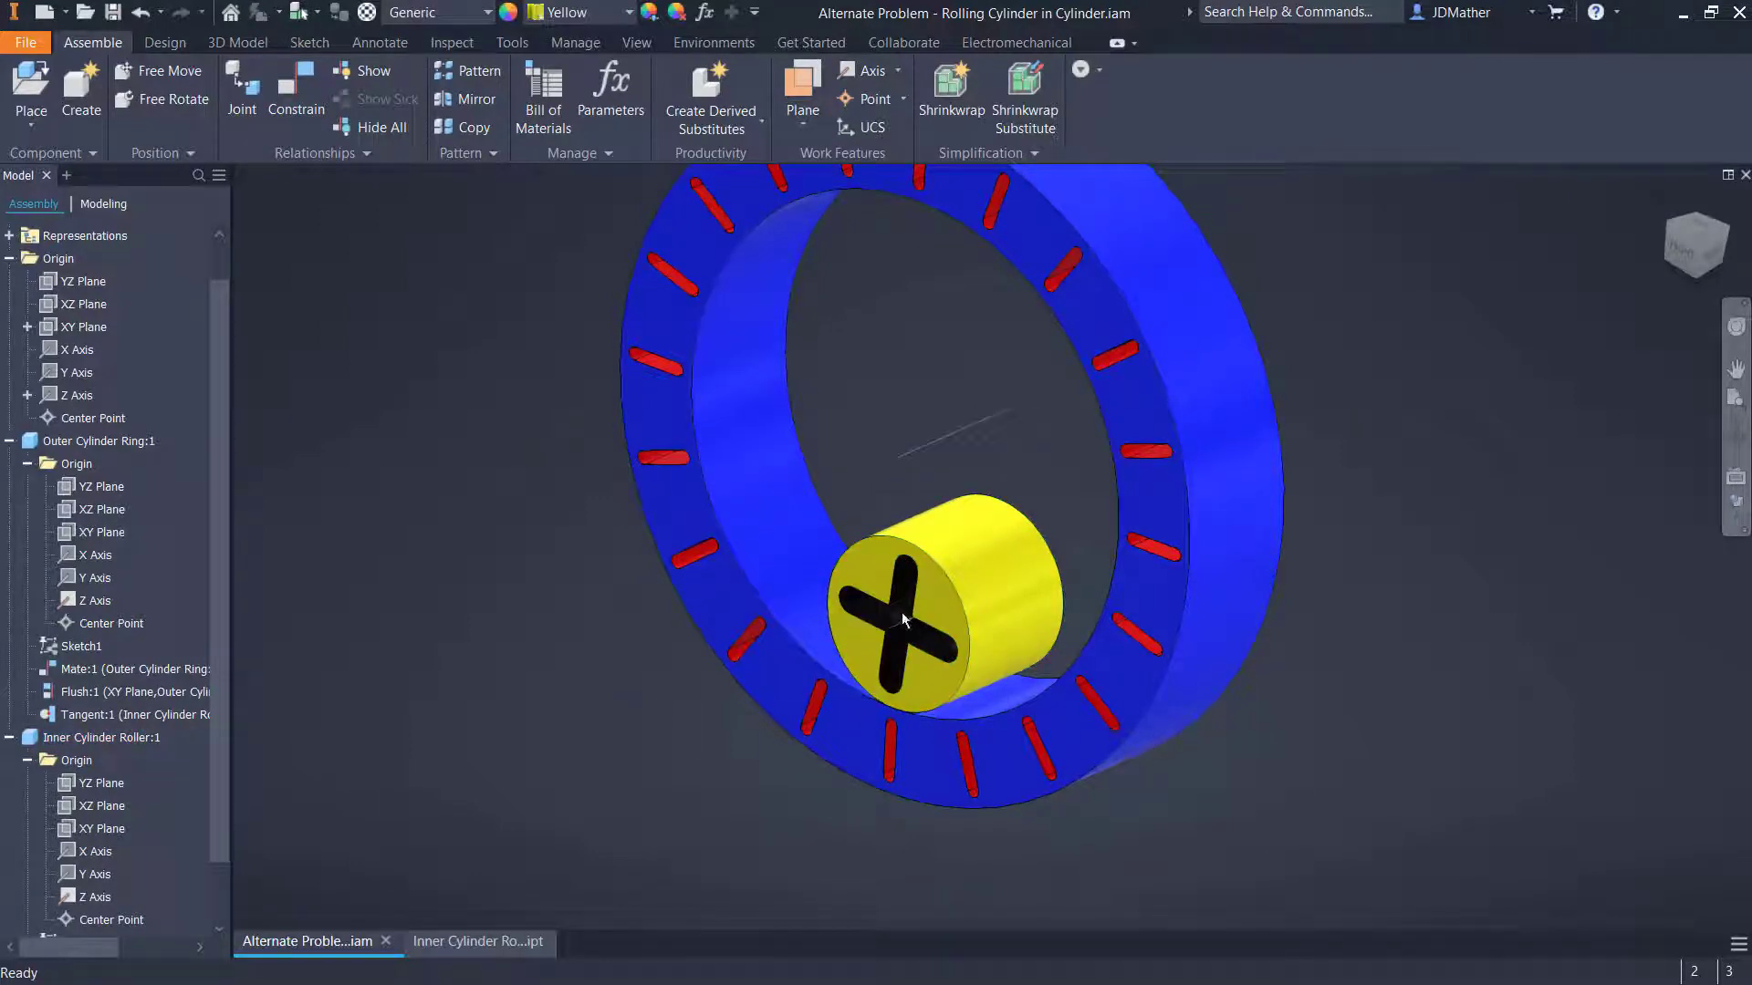
{"action": "left_click_drag", "start_coordinate": [902, 618], "coordinate": [899, 629]}
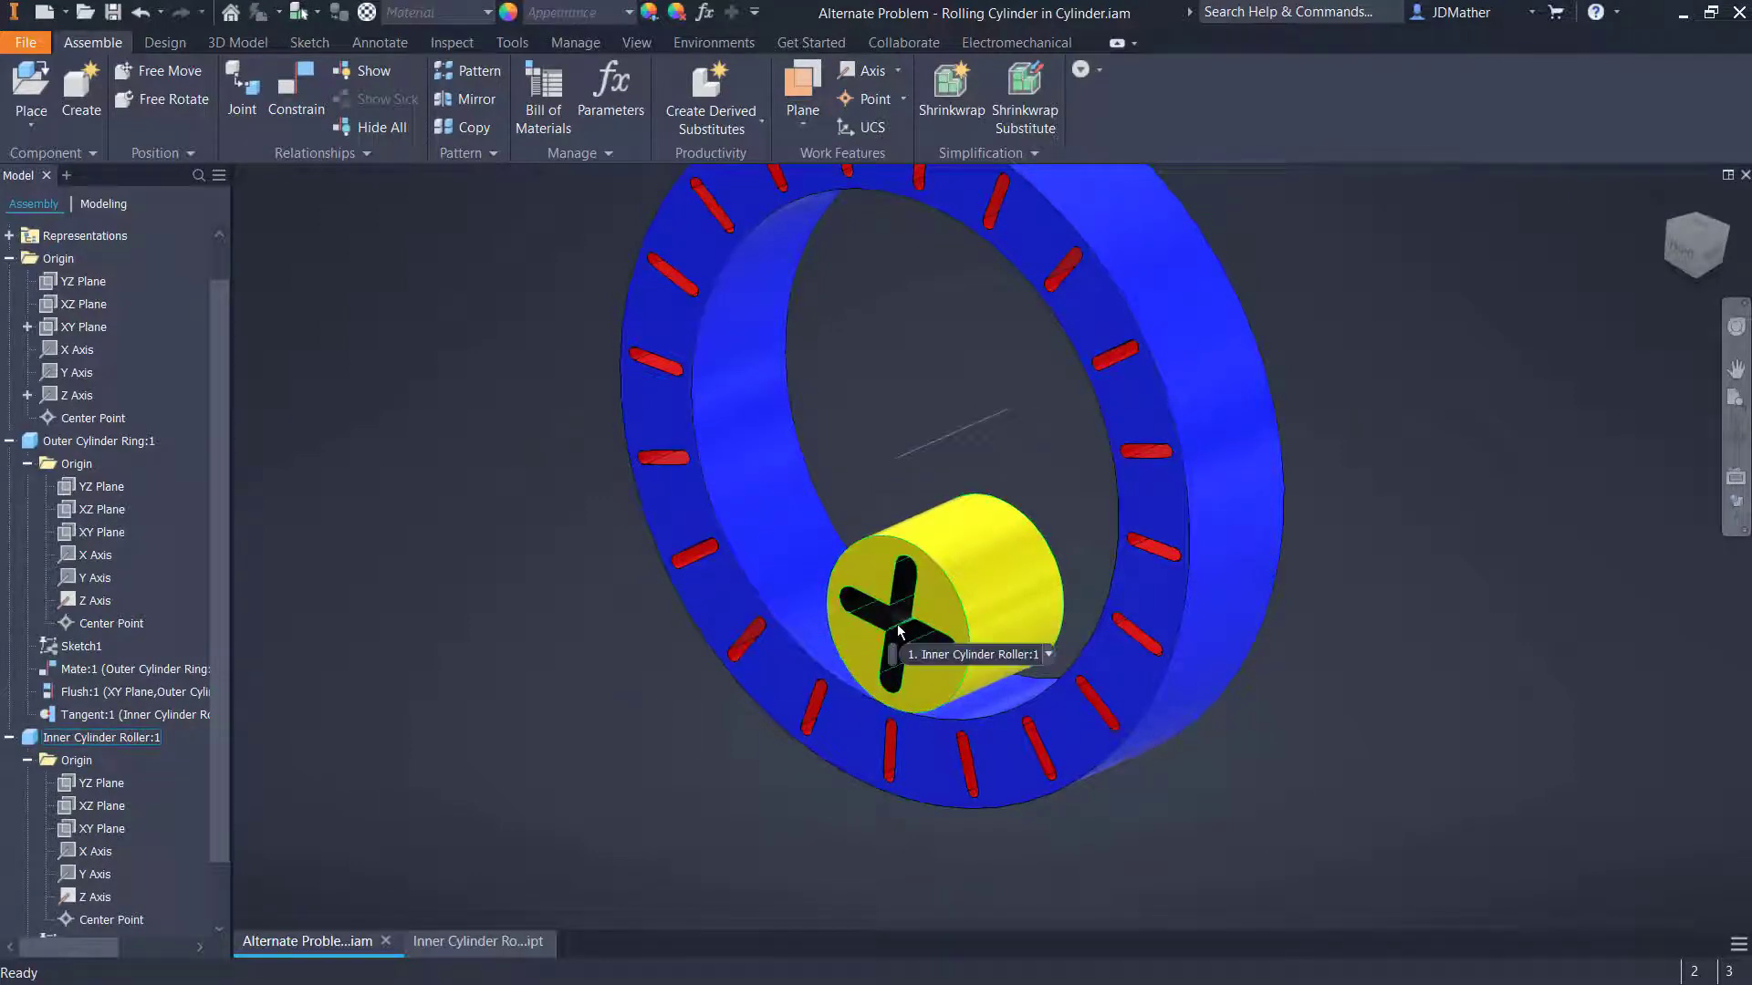
{"action": "left_click", "coordinate": [927, 336]}
{"action": "middle_click_drag", "start_coordinate": [675, 653], "coordinate": [635, 663], "text": "shift"}
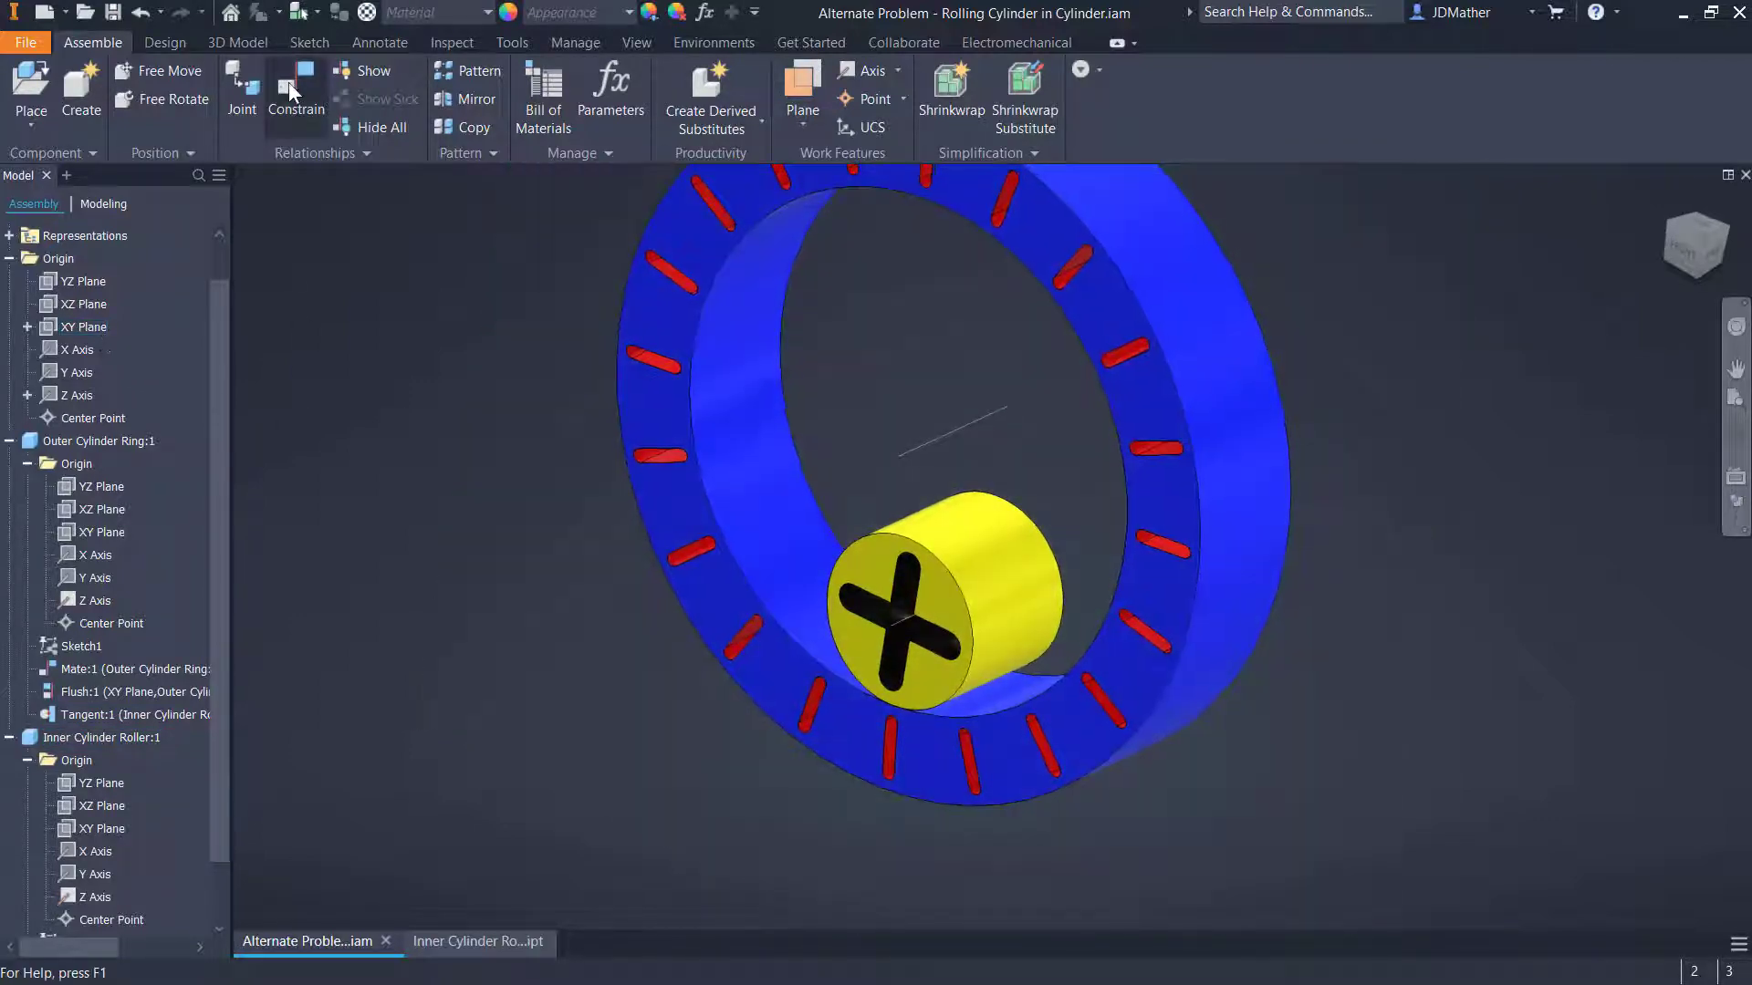
Mate the inner roller's Z axis to the assembly's YZ plane with 0 mm offset
{"action": "left_click", "coordinate": [291, 84]}
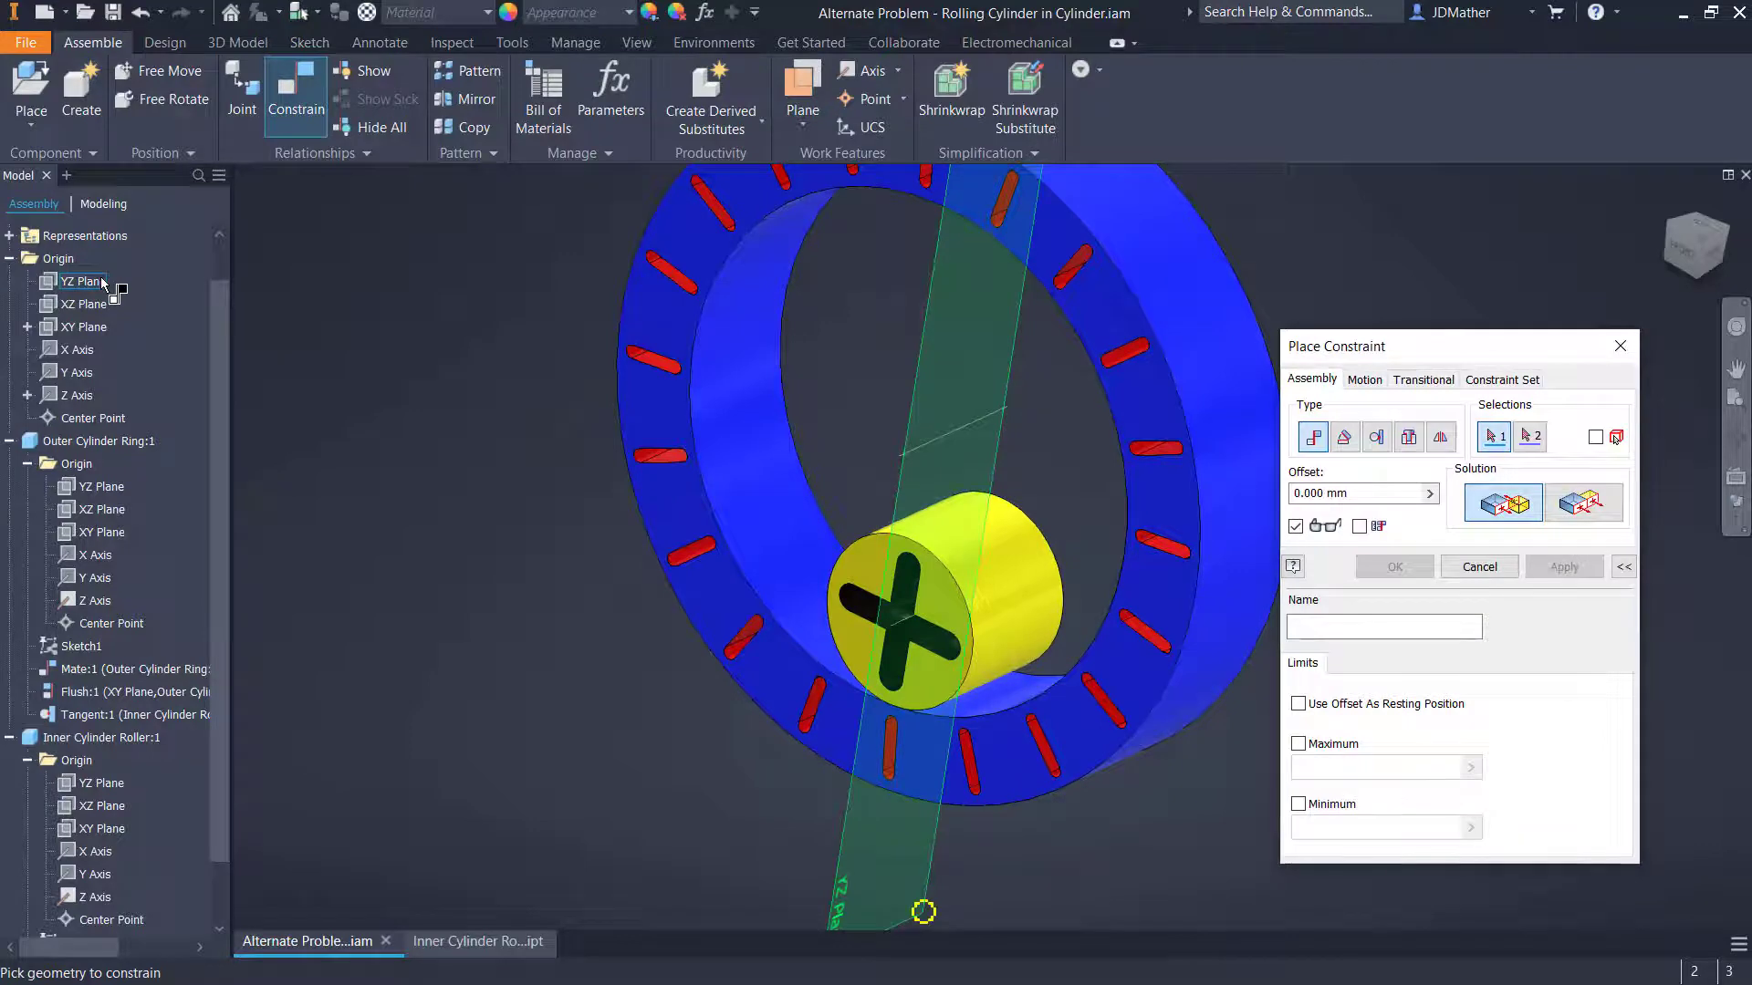
{"action": "left_click", "coordinate": [84, 281]}
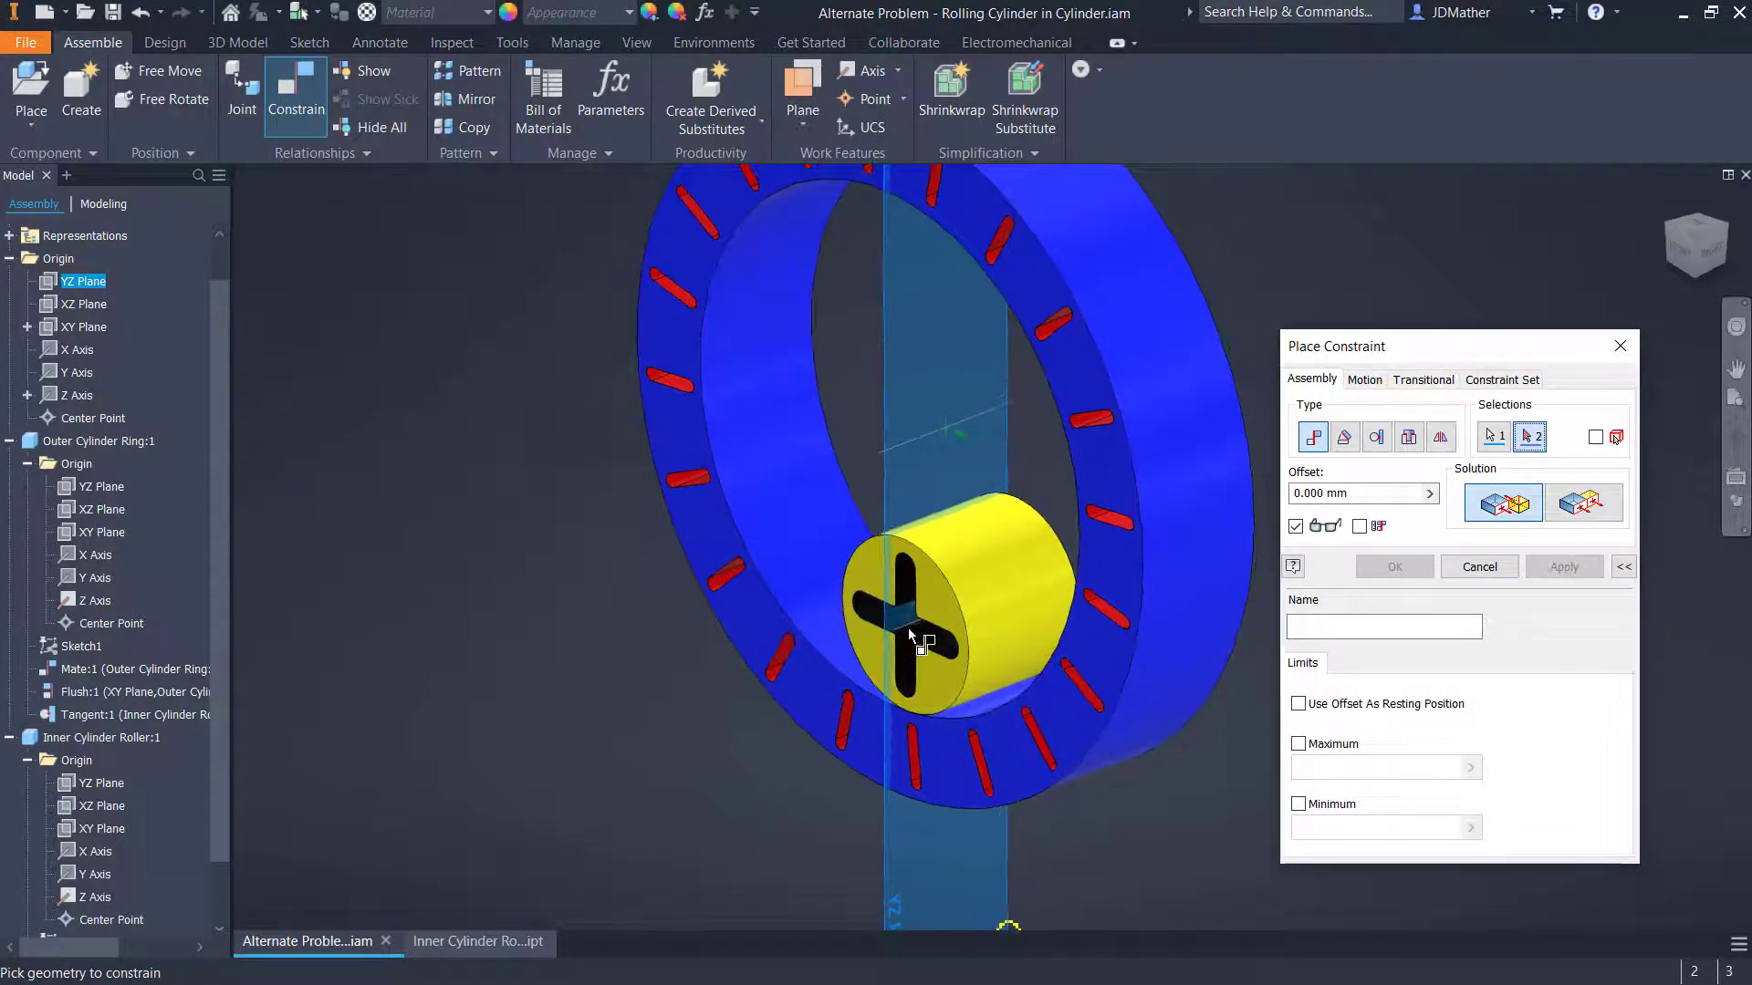
{"action": "scroll", "coordinate": [908, 631], "scroll_direction": "down", "scroll_amount": 8}
{"action": "left_click", "coordinate": [675, 517]}
{"action": "scroll", "coordinate": [676, 518], "scroll_direction": "down", "scroll_amount": 5}
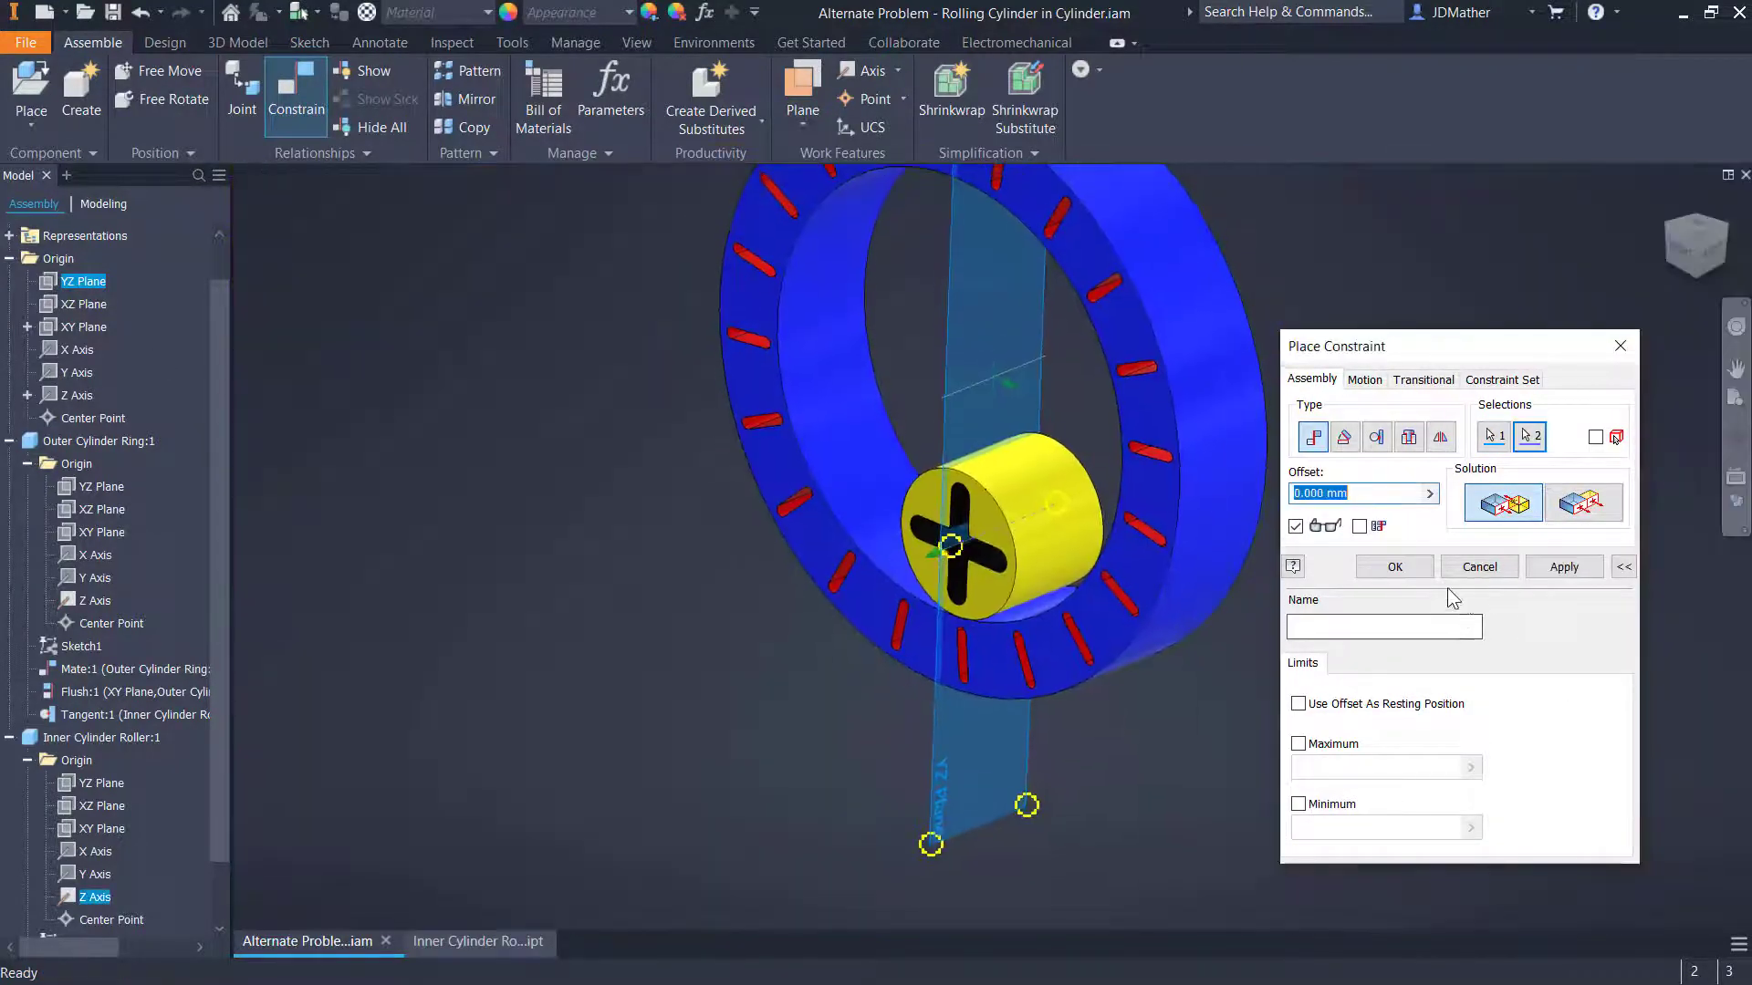
{"action": "left_click", "coordinate": [1405, 566]}
Rotate the roller and ring by hand to check their remaining freedom of movement
{"action": "left_click_drag", "start_coordinate": [975, 584], "coordinate": [1019, 529]}
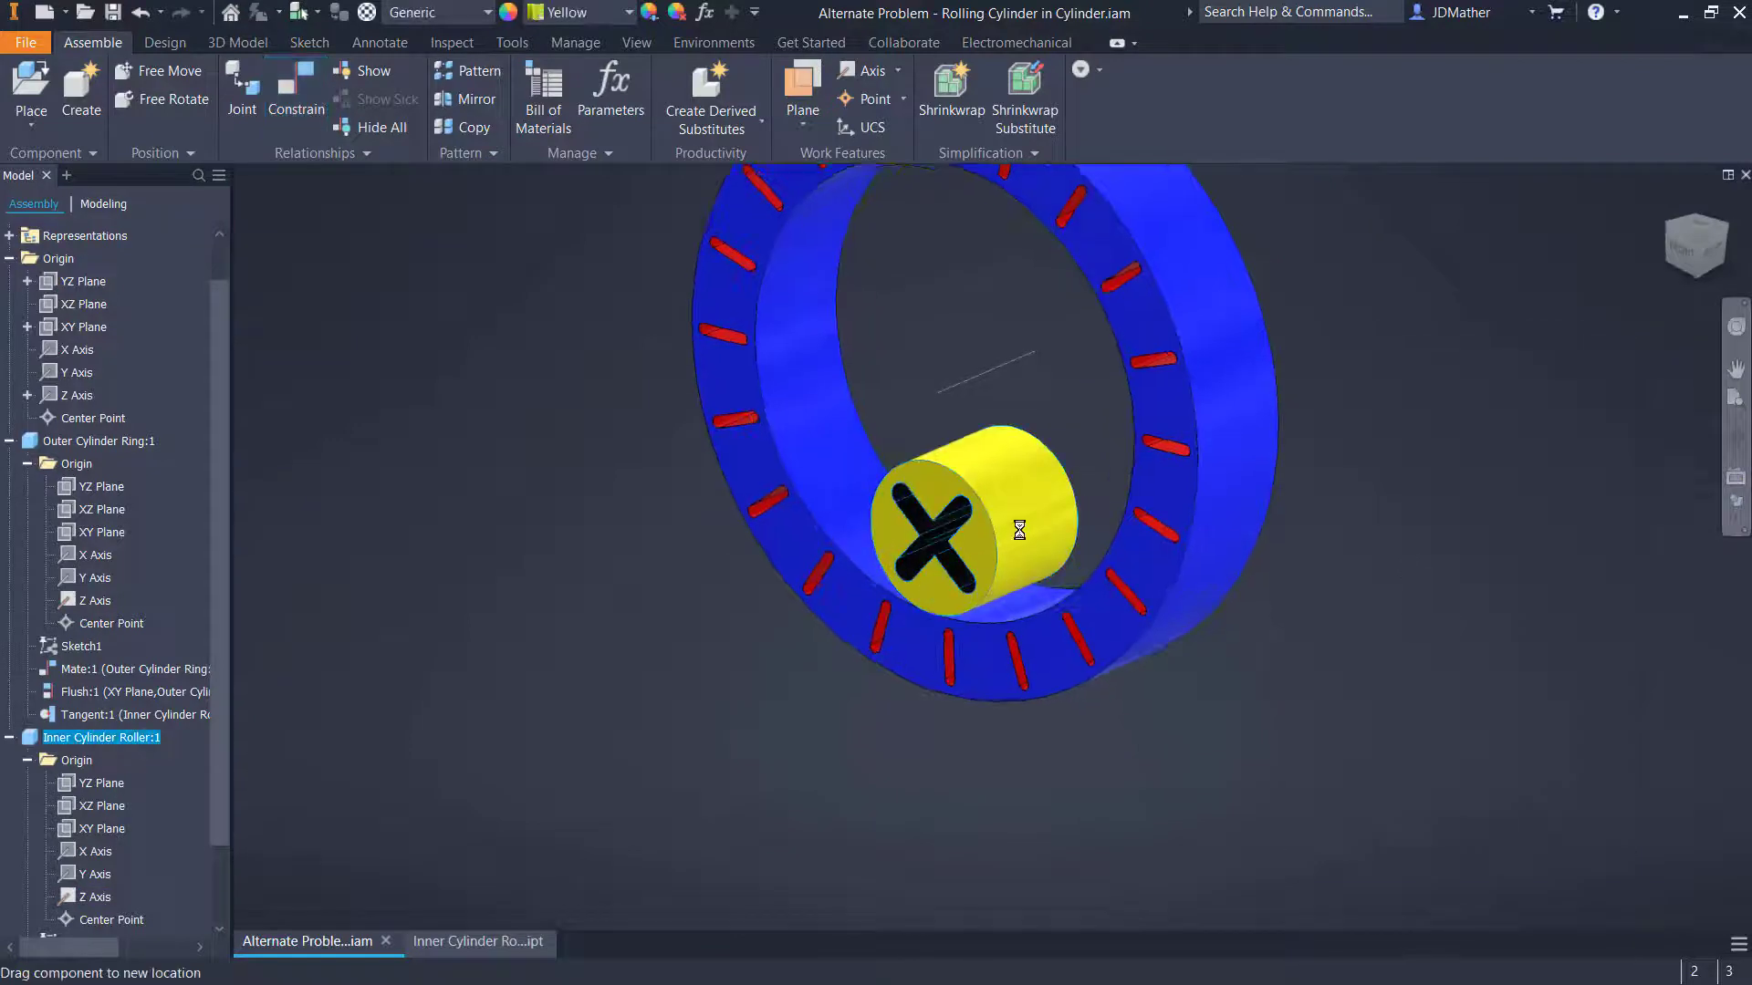
{"action": "left_click_drag", "start_coordinate": [832, 516], "coordinate": [856, 465]}
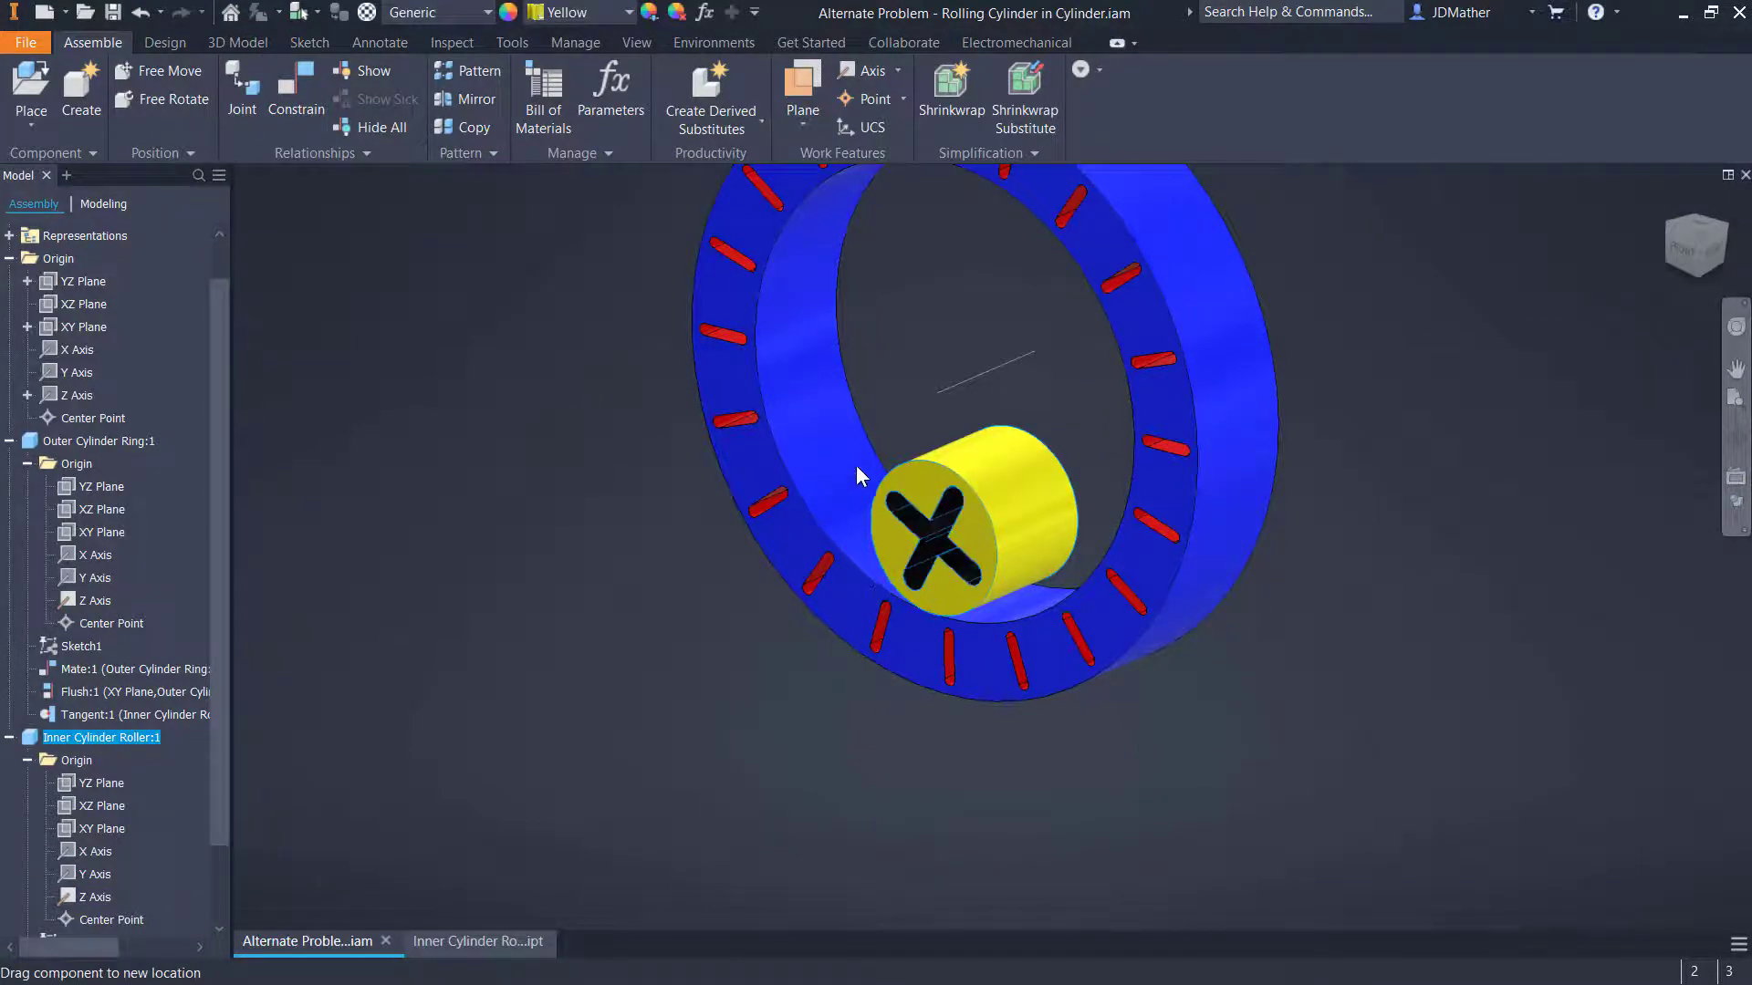
{"action": "middle_click_drag", "start_coordinate": [833, 759], "coordinate": [879, 549], "text": "shift"}
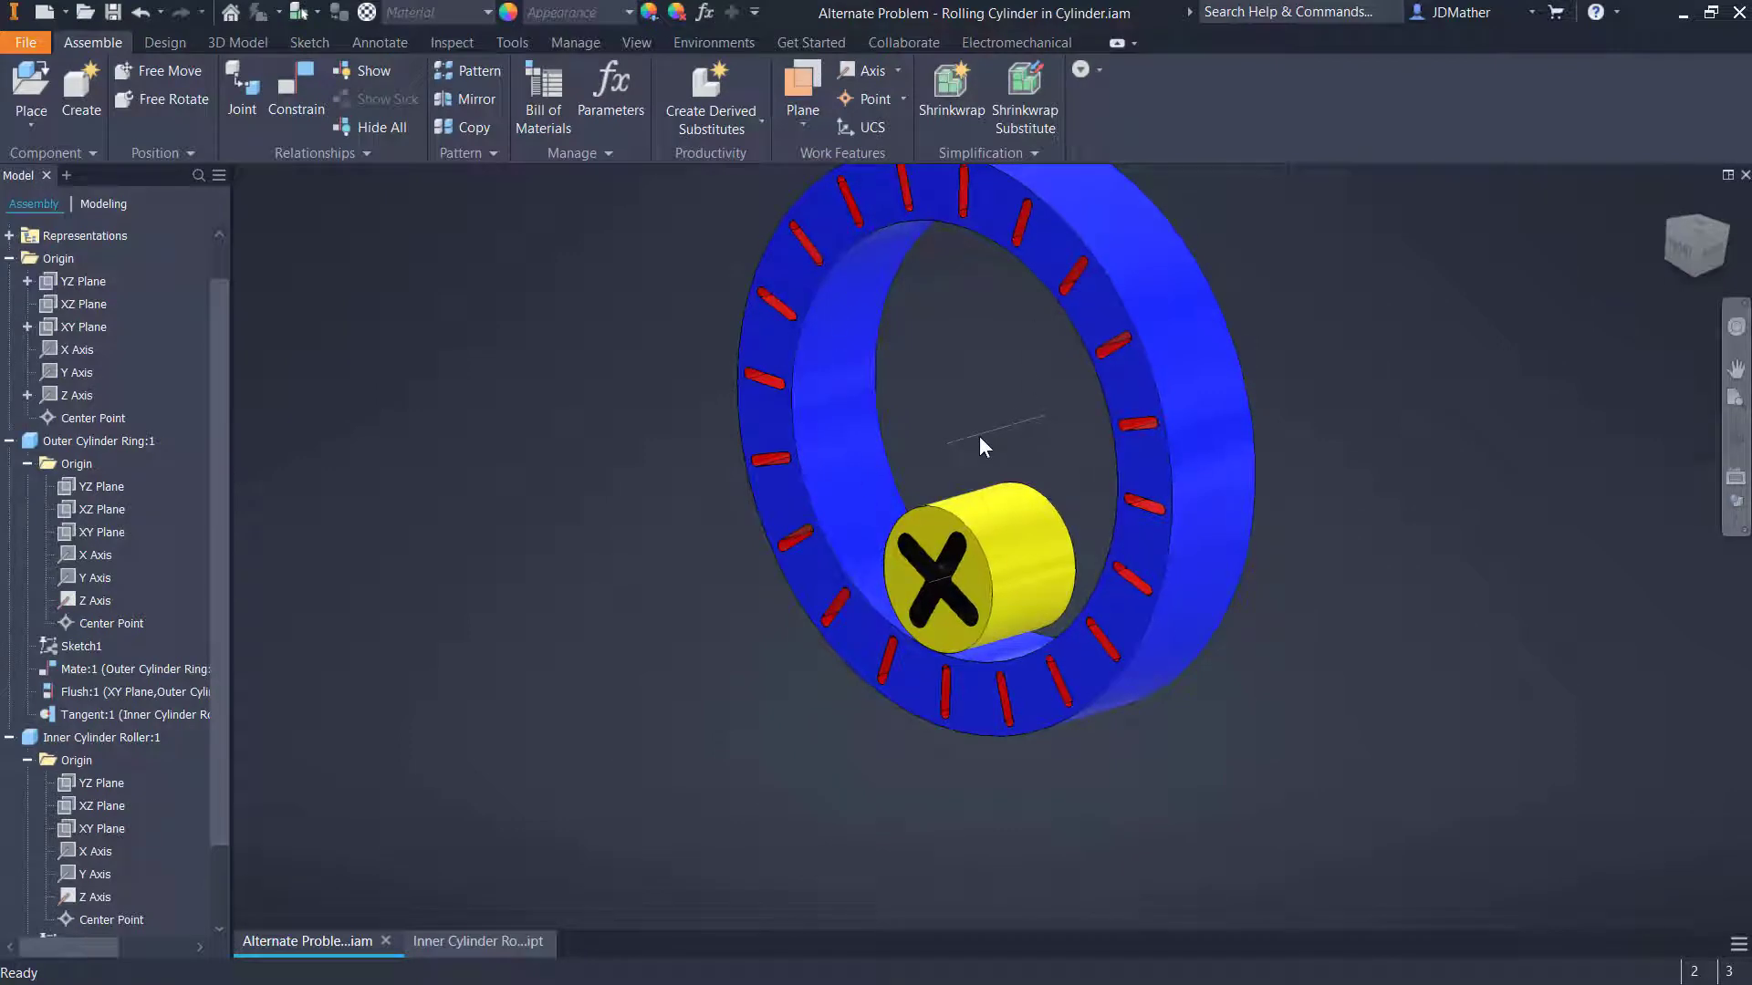
{"action": "middle_click_drag", "start_coordinate": [978, 435], "coordinate": [1017, 553], "text": "shift"}
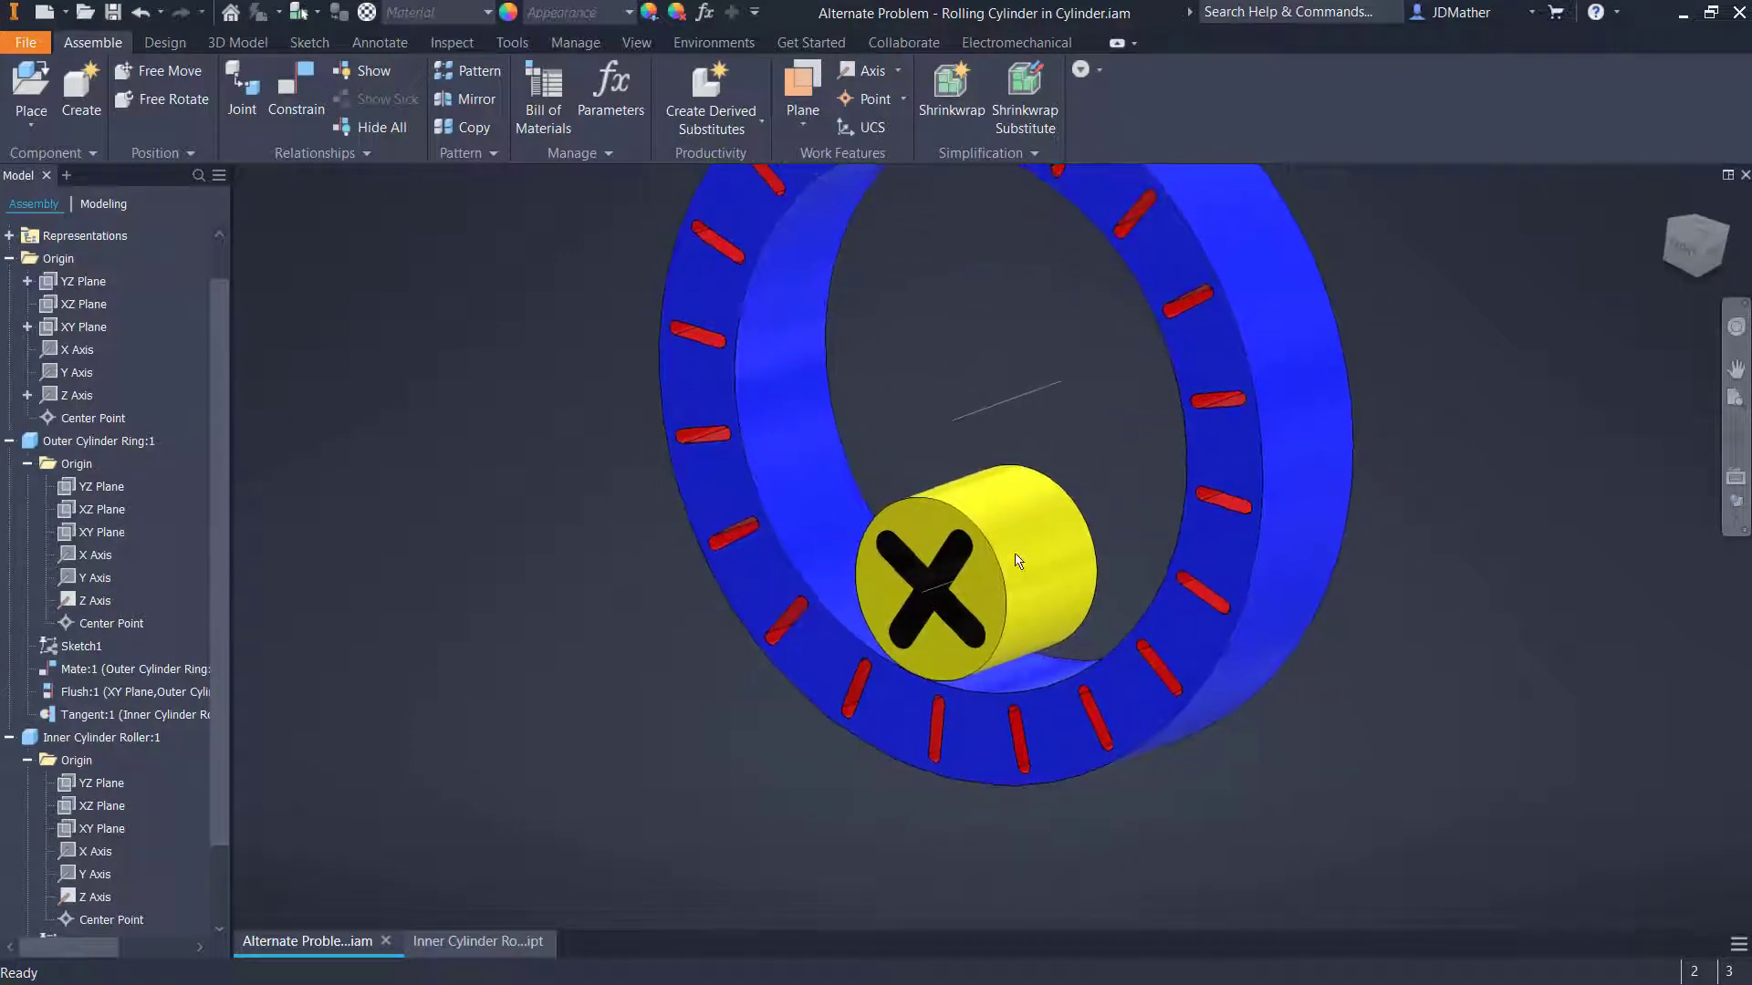
{"action": "scroll", "coordinate": [431, 666], "scroll_direction": "down", "scroll_amount": 3}
{"action": "scroll", "coordinate": [431, 666], "scroll_direction": "up", "scroll_amount": 3}
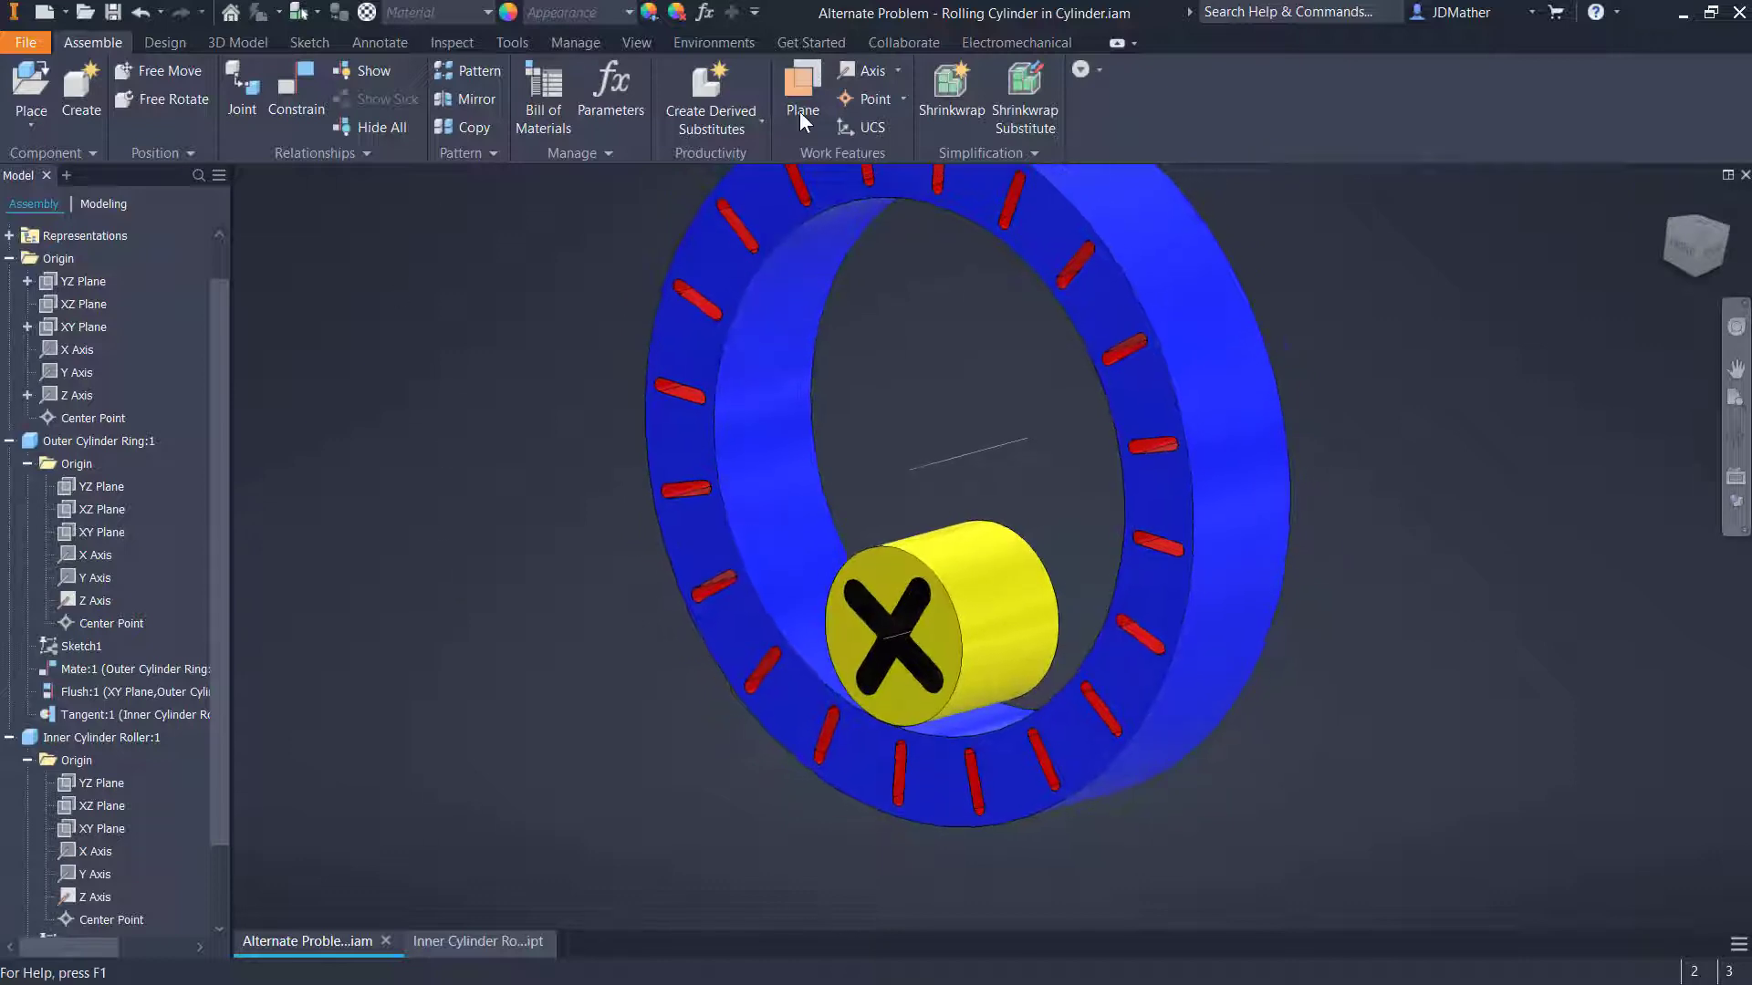
Measure the distance between the ring's and roller's Z axes with precision set to All Decimals
{"action": "left_click", "coordinate": [454, 45]}
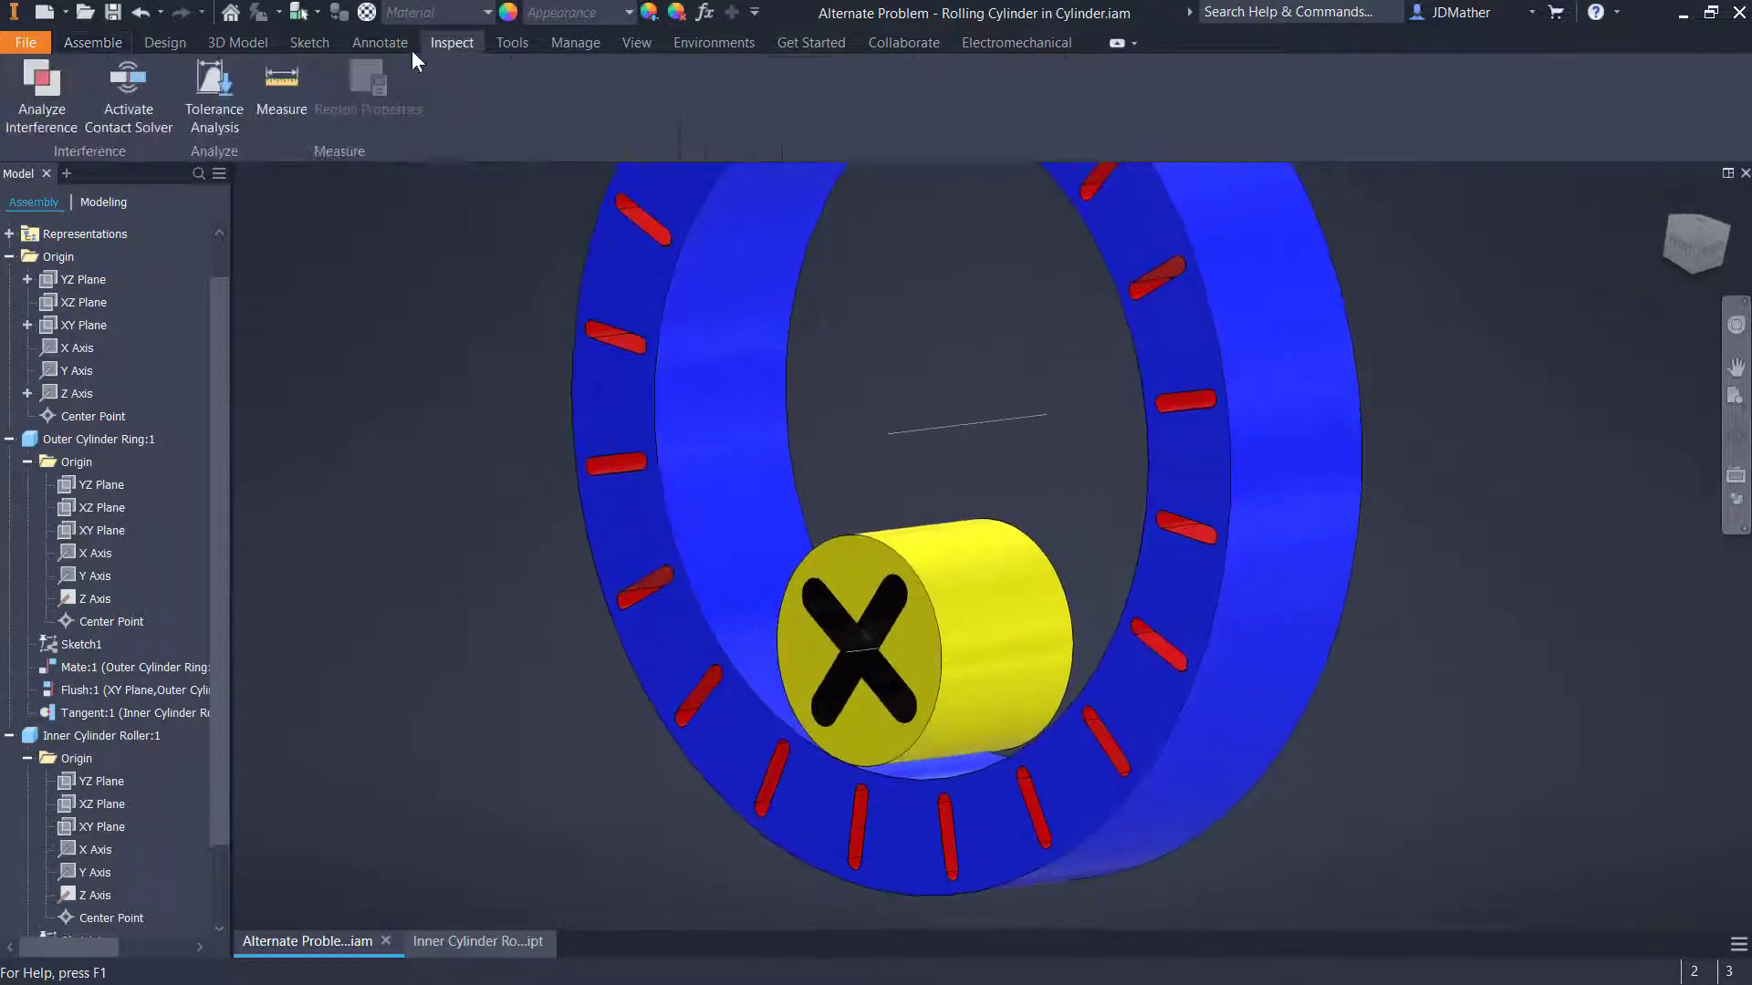
{"action": "left_click", "coordinate": [274, 92]}
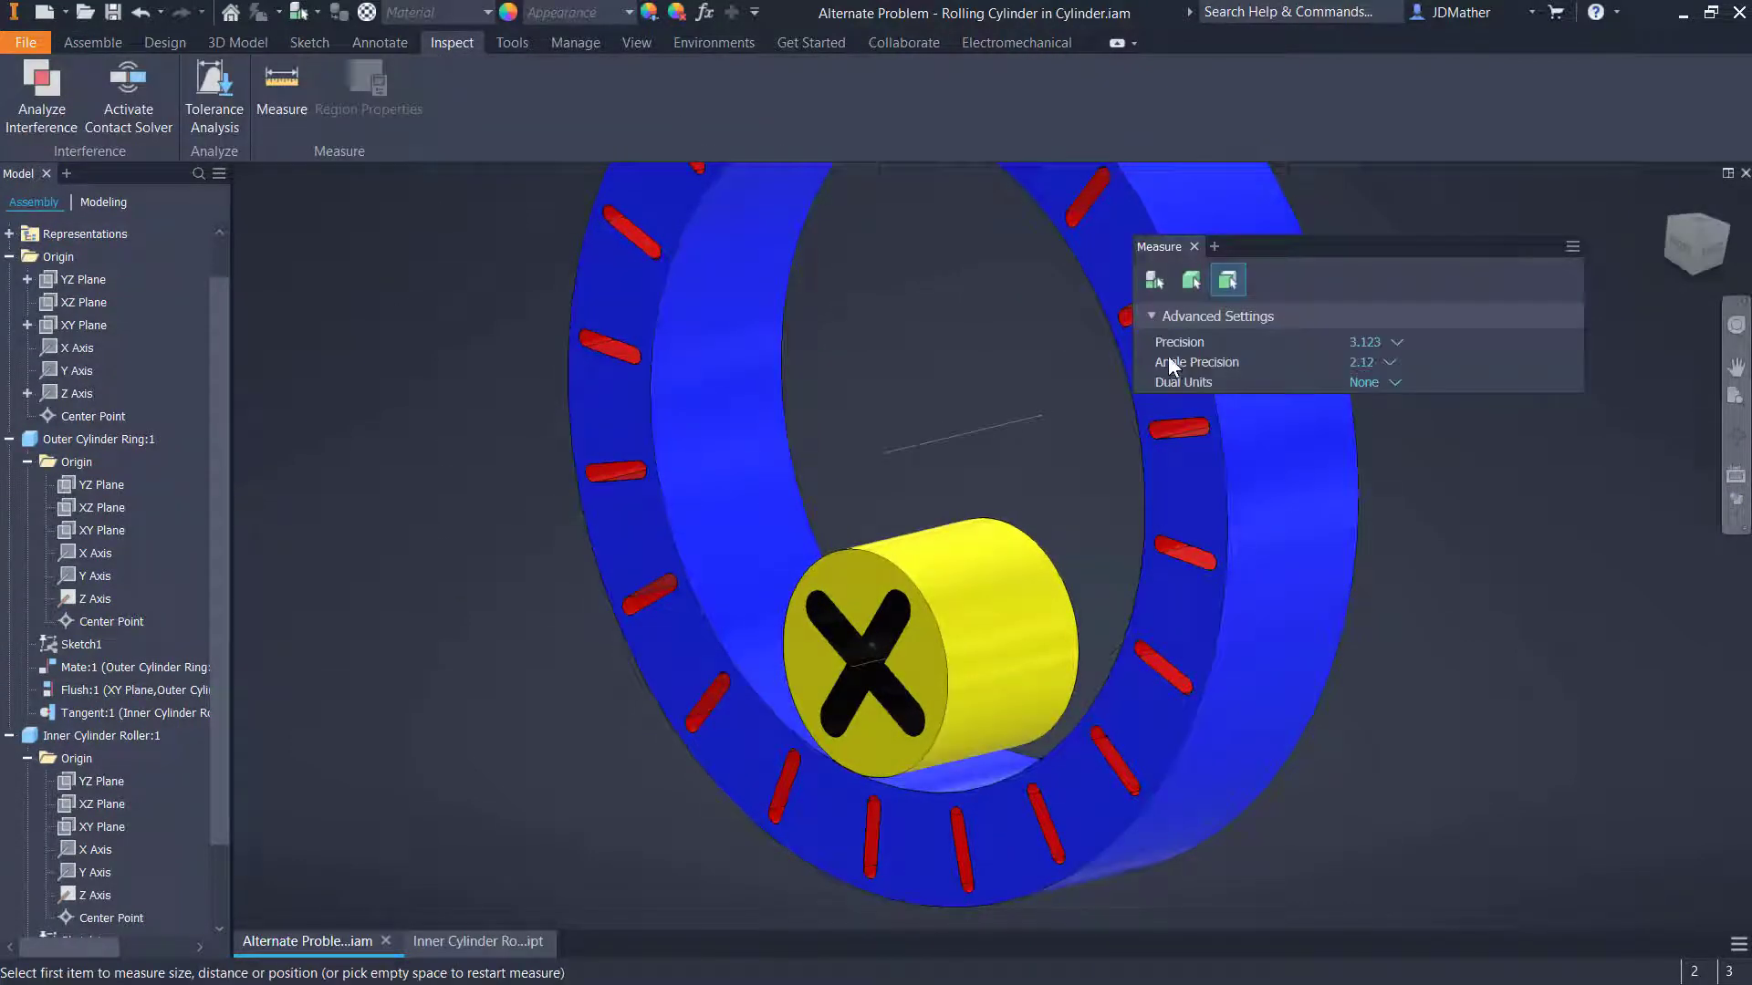
{"action": "left_click", "coordinate": [1361, 345]}
{"action": "left_click", "coordinate": [1377, 341]}
{"action": "left_click", "coordinate": [895, 450]}
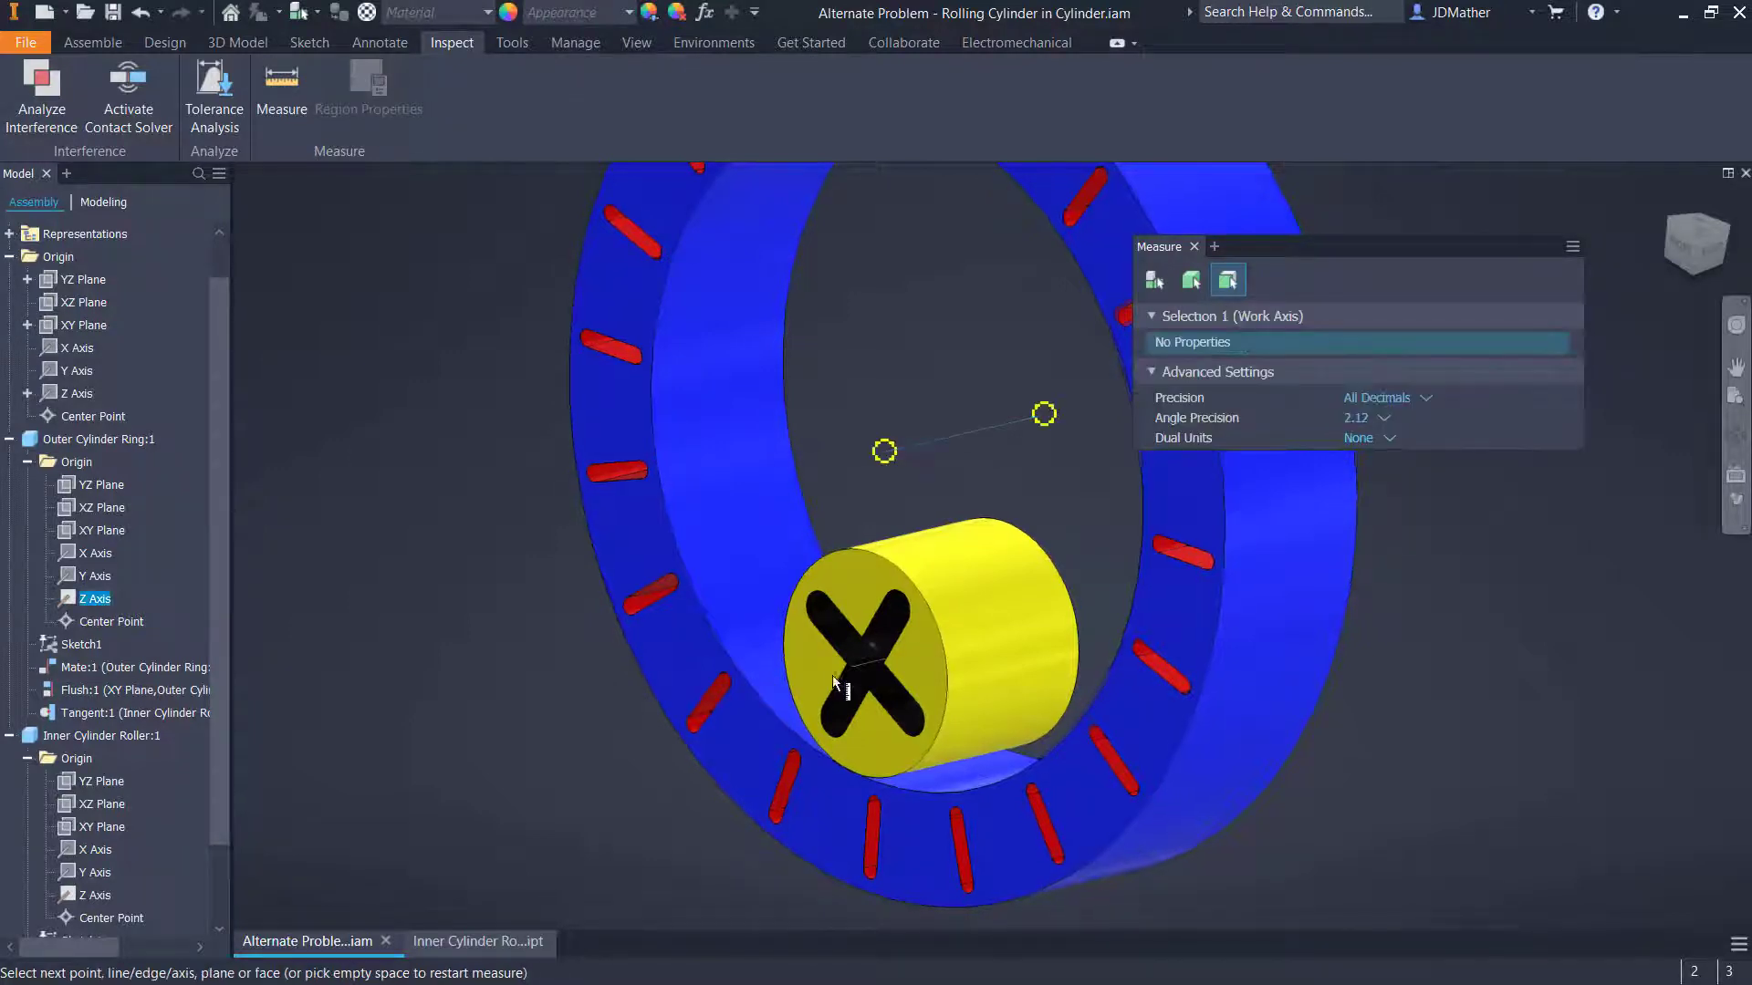
{"action": "left_click", "coordinate": [858, 667]}
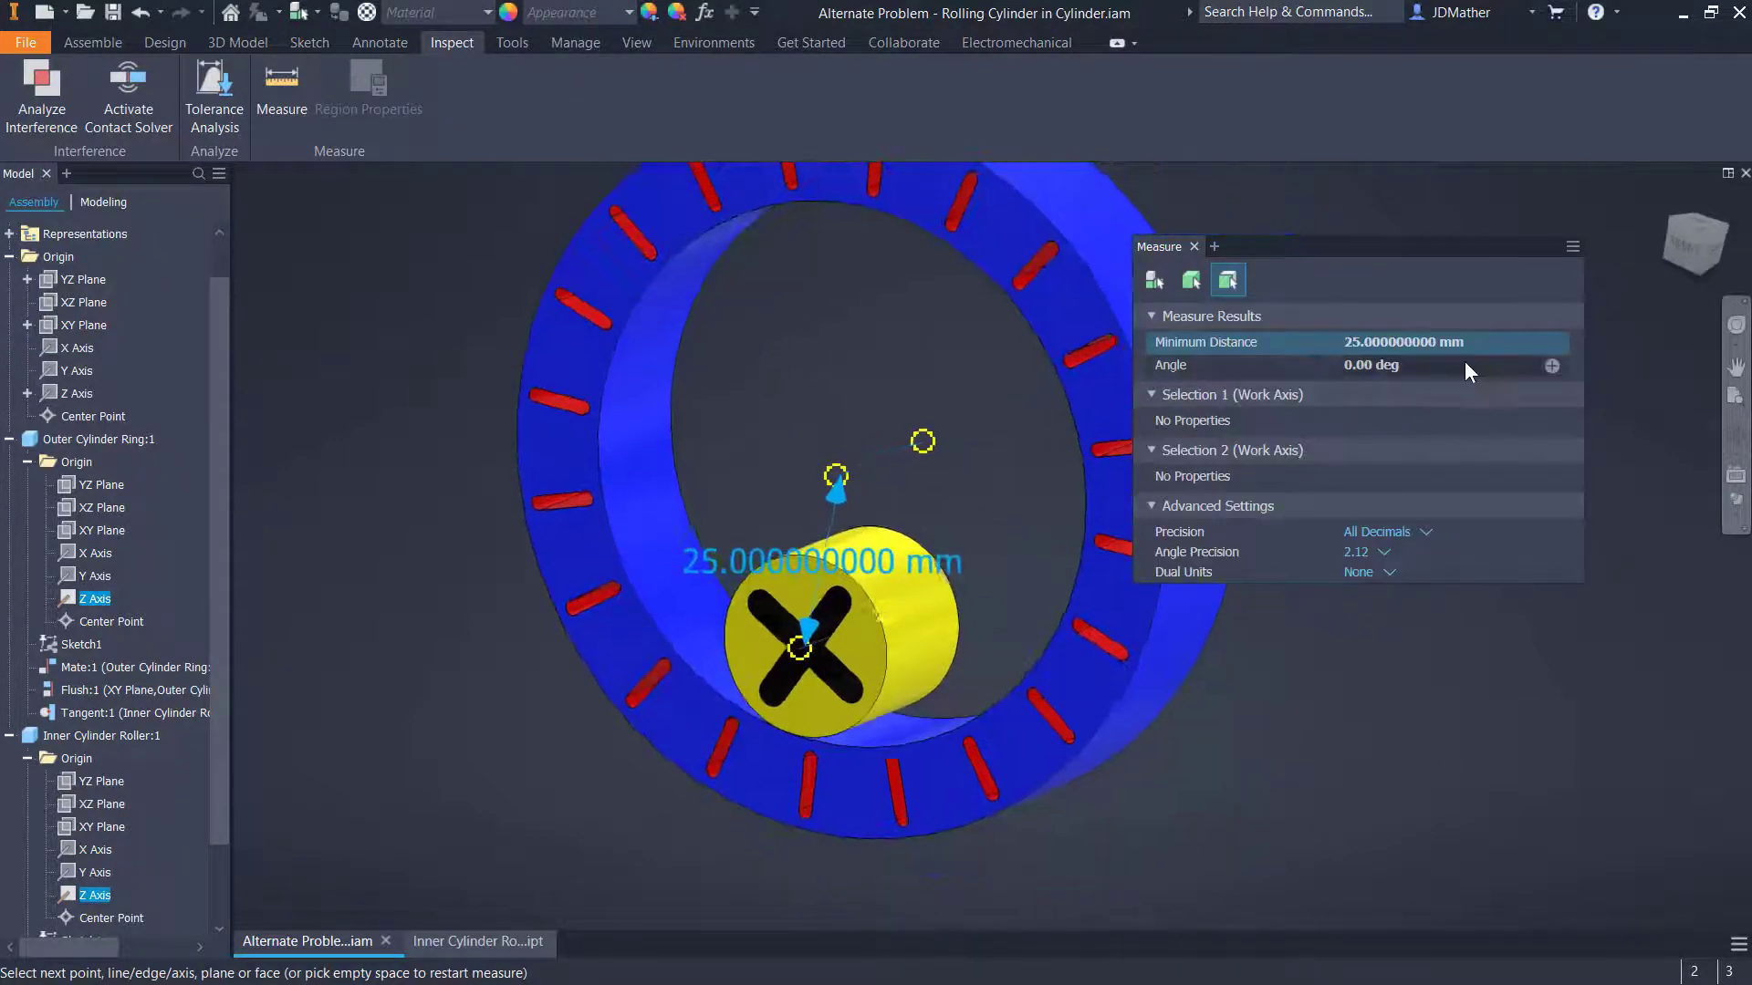
{"action": "key", "text": "Escape"}
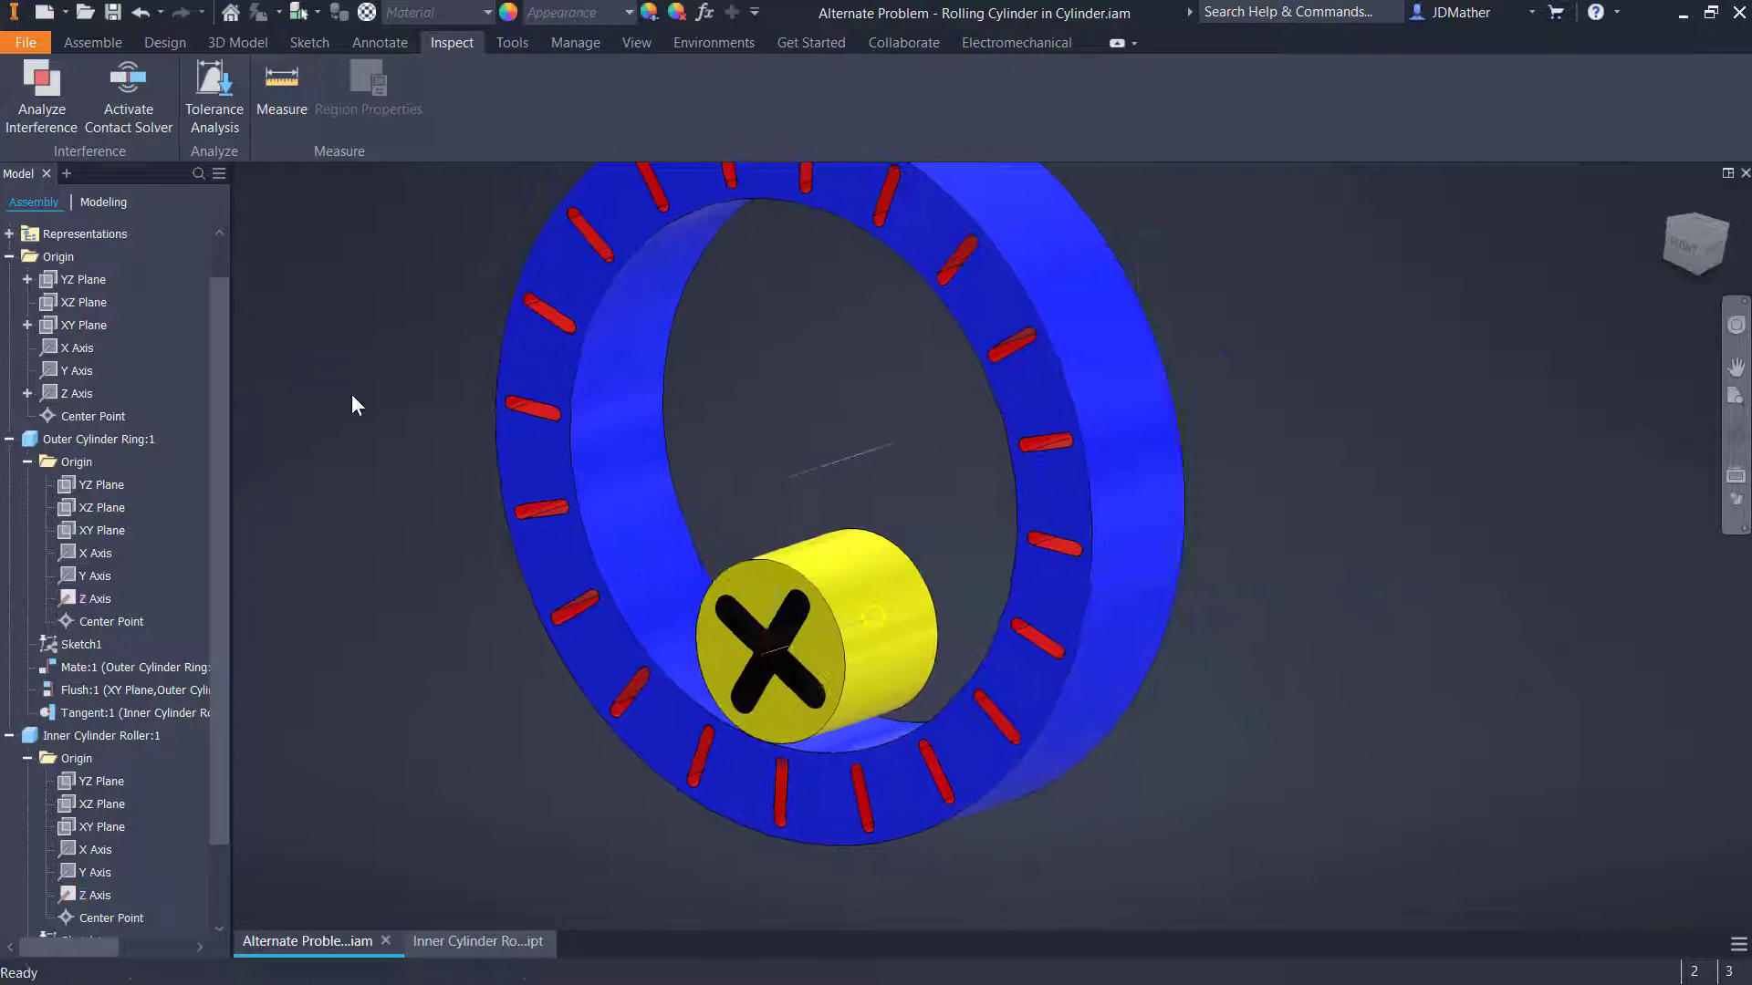
Make the assembly's XZ origin plane visible and return to the assembly tools
{"action": "right_click", "coordinate": [84, 302]}
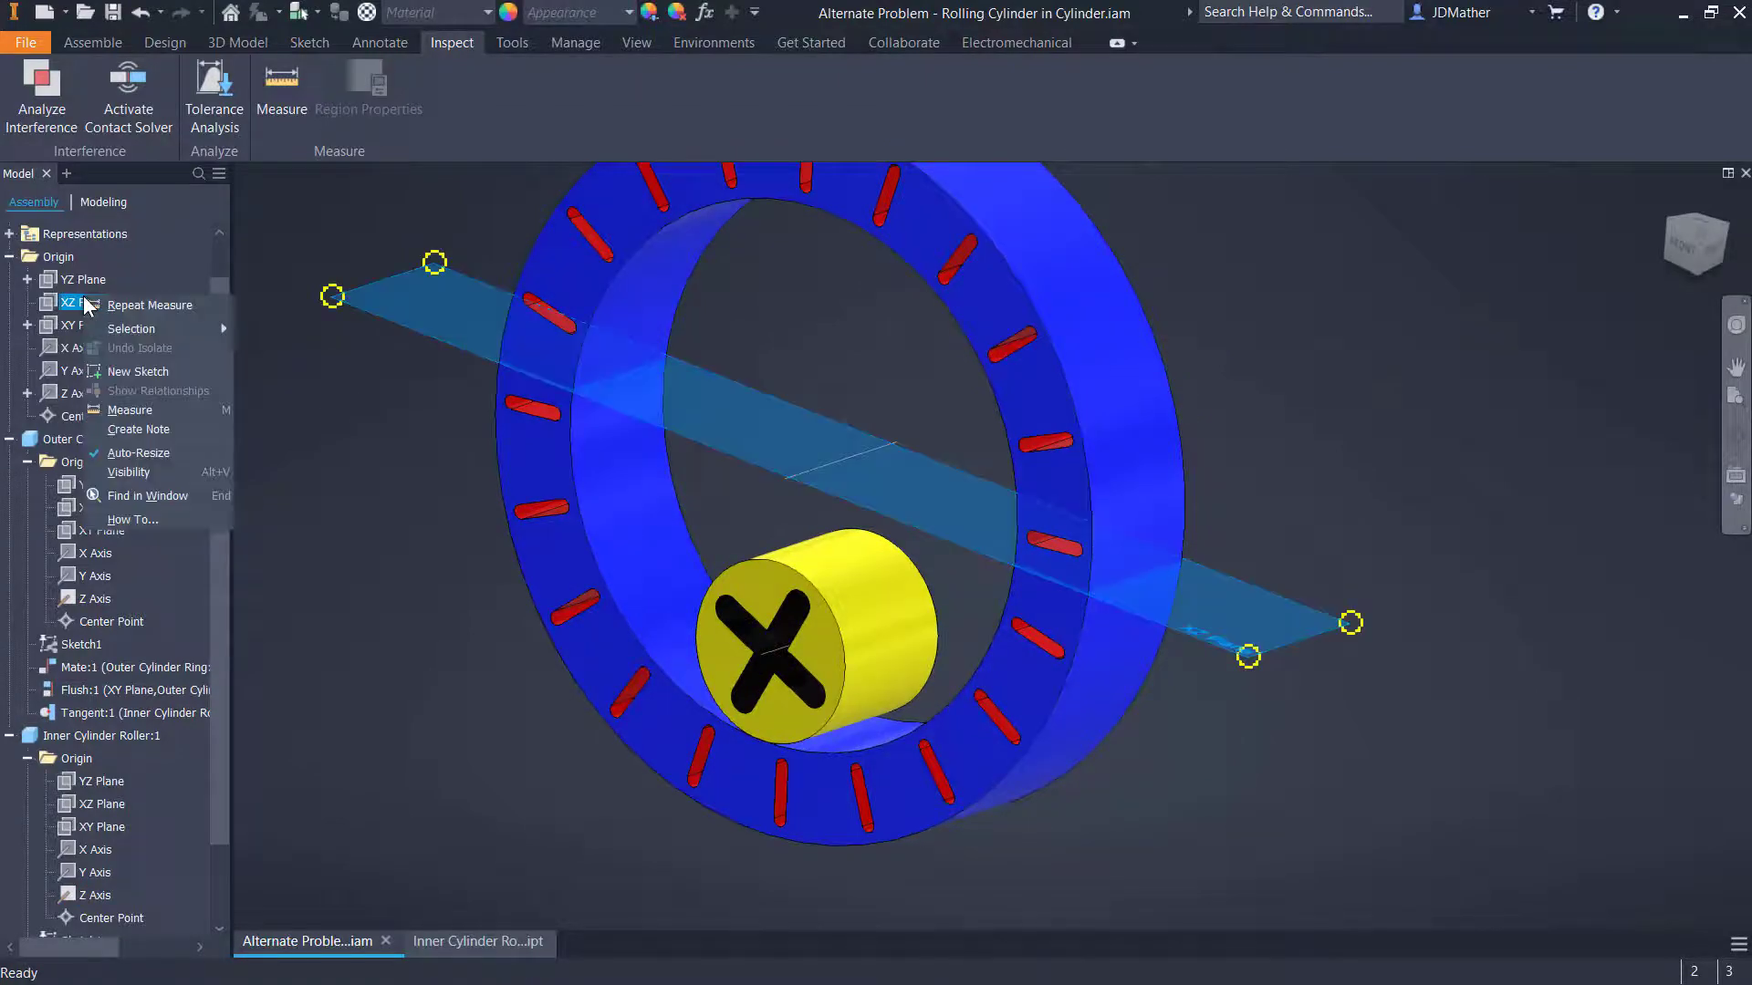
{"action": "left_click", "coordinate": [118, 430]}
{"action": "left_click", "coordinate": [93, 43]}
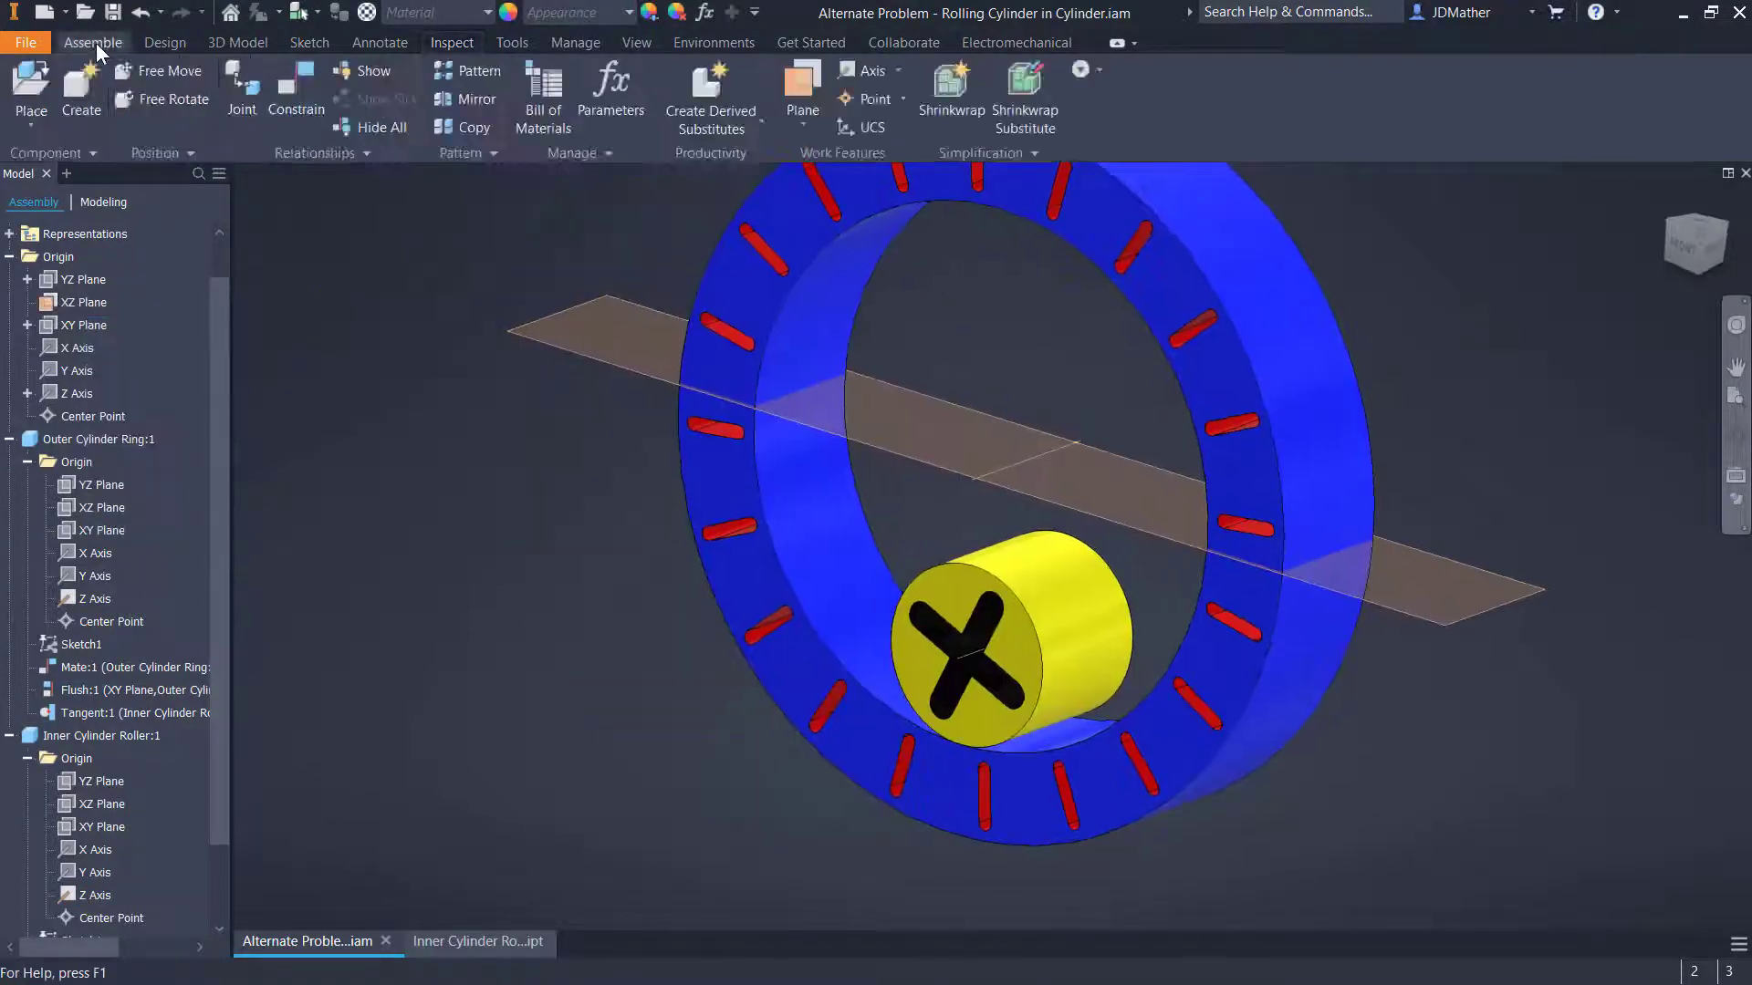
Create a work plane offset -25 mm from the assembly's XZ plane
{"action": "left_click", "coordinate": [803, 87]}
{"action": "left_click_drag", "start_coordinate": [603, 347], "coordinate": [579, 469]}
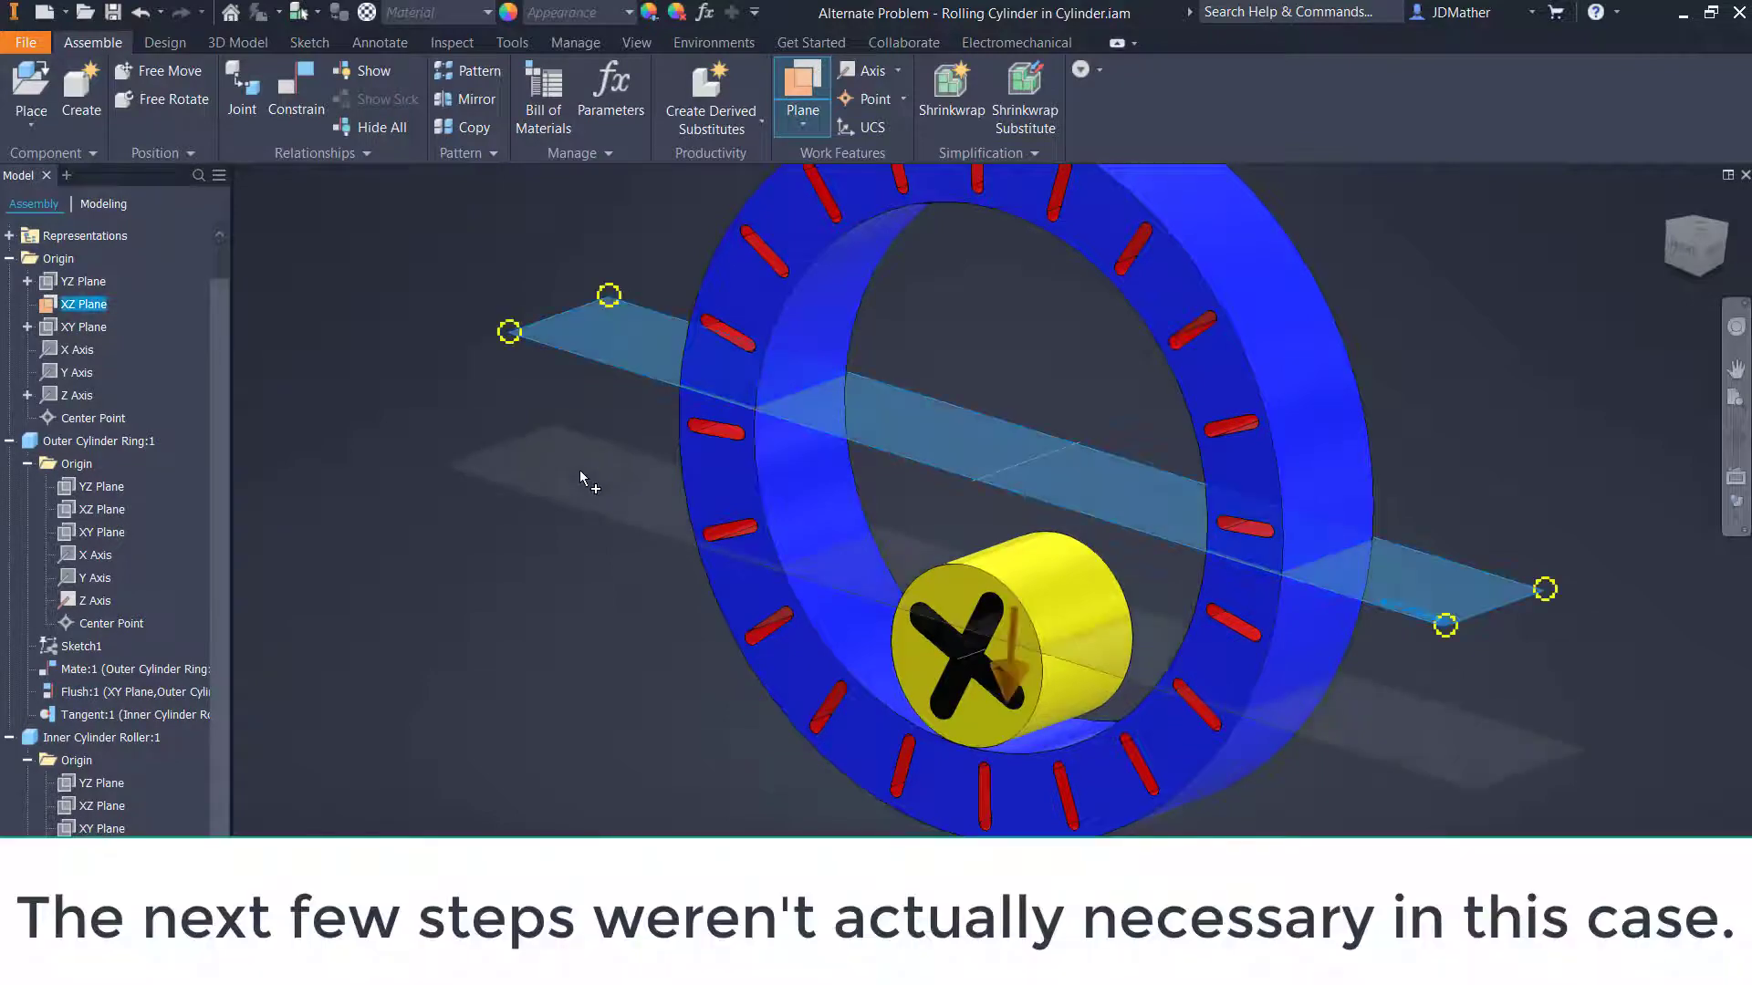
{"action": "left_click", "coordinate": [580, 473]}
Mate the offset work plane to the inner roller's Z axis with 0 mm offset and rotate the parts to check their freedom
{"action": "left_click", "coordinate": [297, 91]}
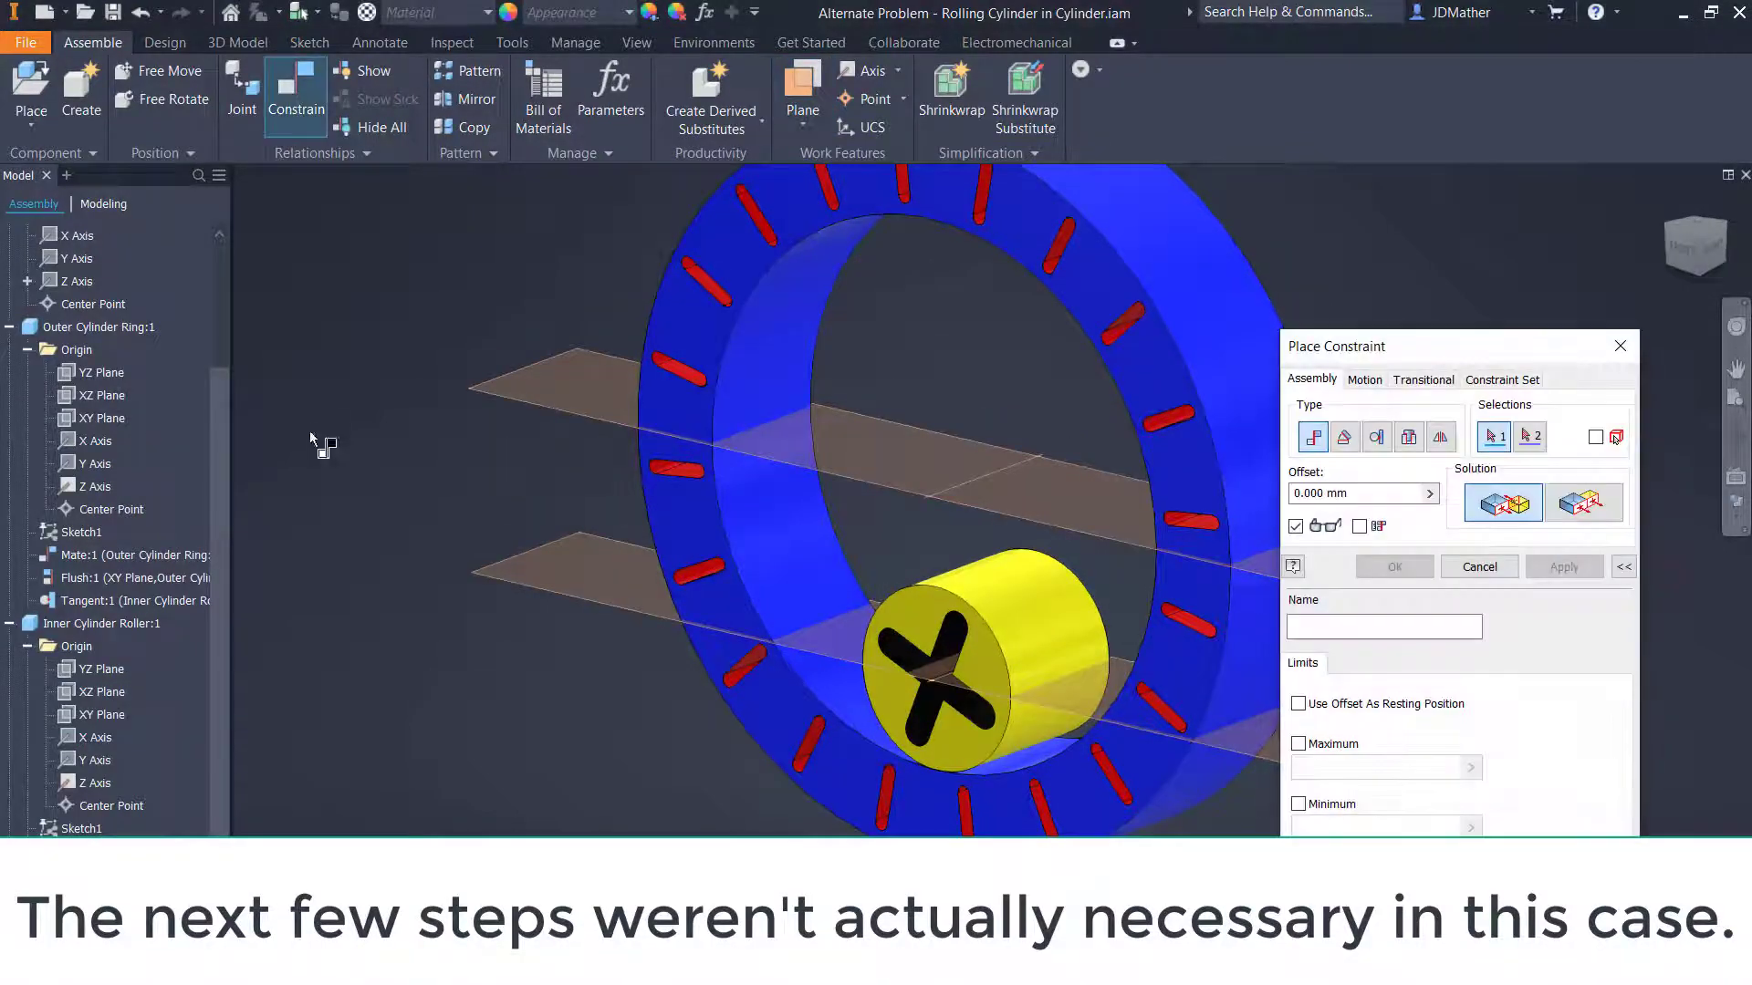
{"action": "middle_click_drag", "start_coordinate": [953, 688], "coordinate": [920, 682], "text": "shift"}
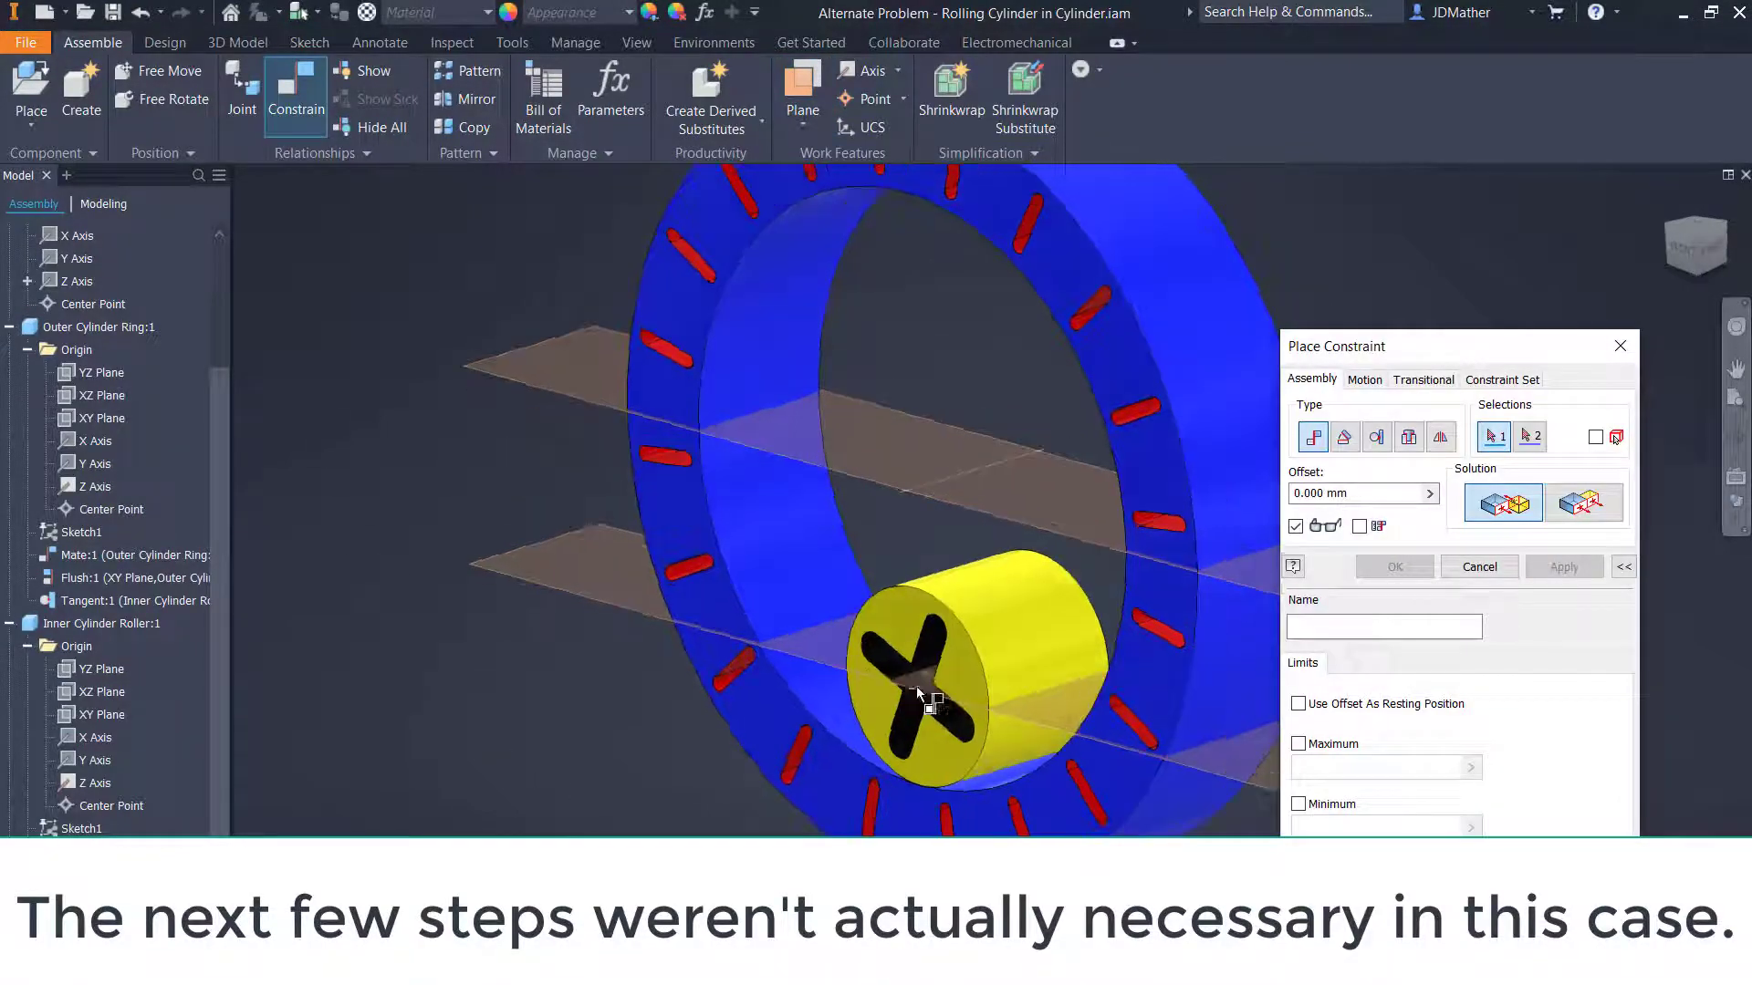
{"action": "left_click", "coordinate": [611, 601]}
{"action": "scroll", "coordinate": [929, 693], "scroll_direction": "up", "scroll_amount": 8}
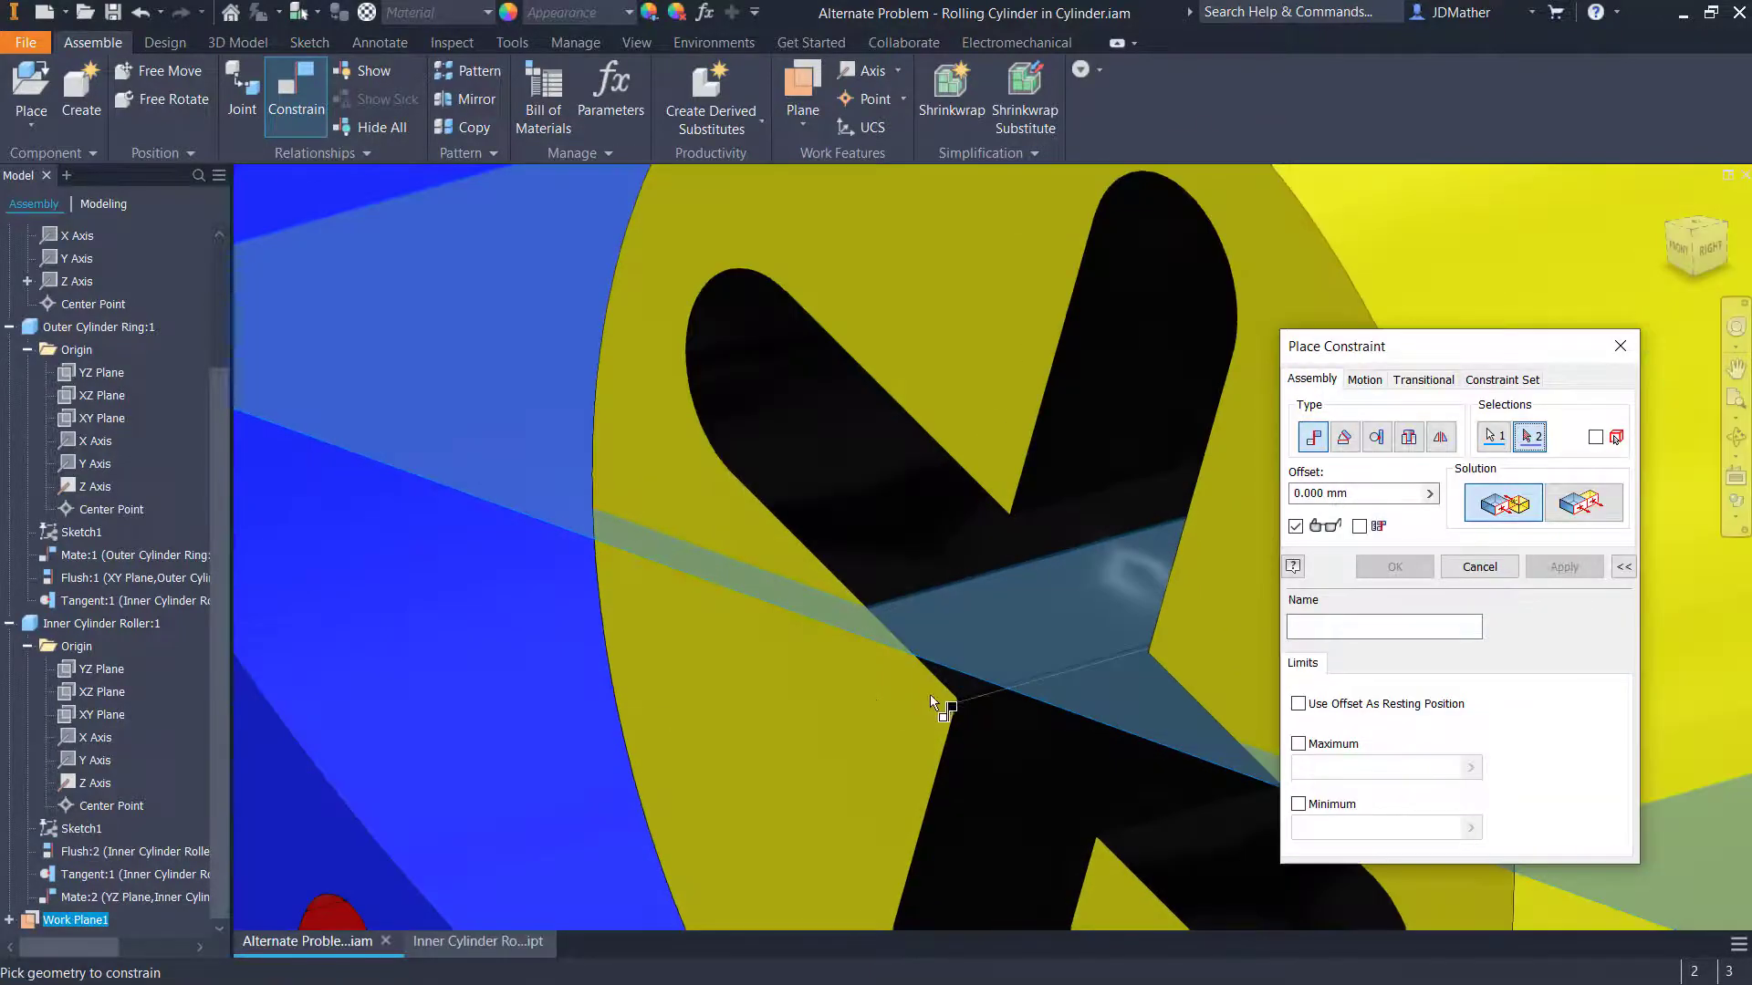
{"action": "left_click", "coordinate": [970, 693]}
{"action": "scroll", "coordinate": [970, 694], "scroll_direction": "down", "scroll_amount": 10}
{"action": "left_click", "coordinate": [1562, 566]}
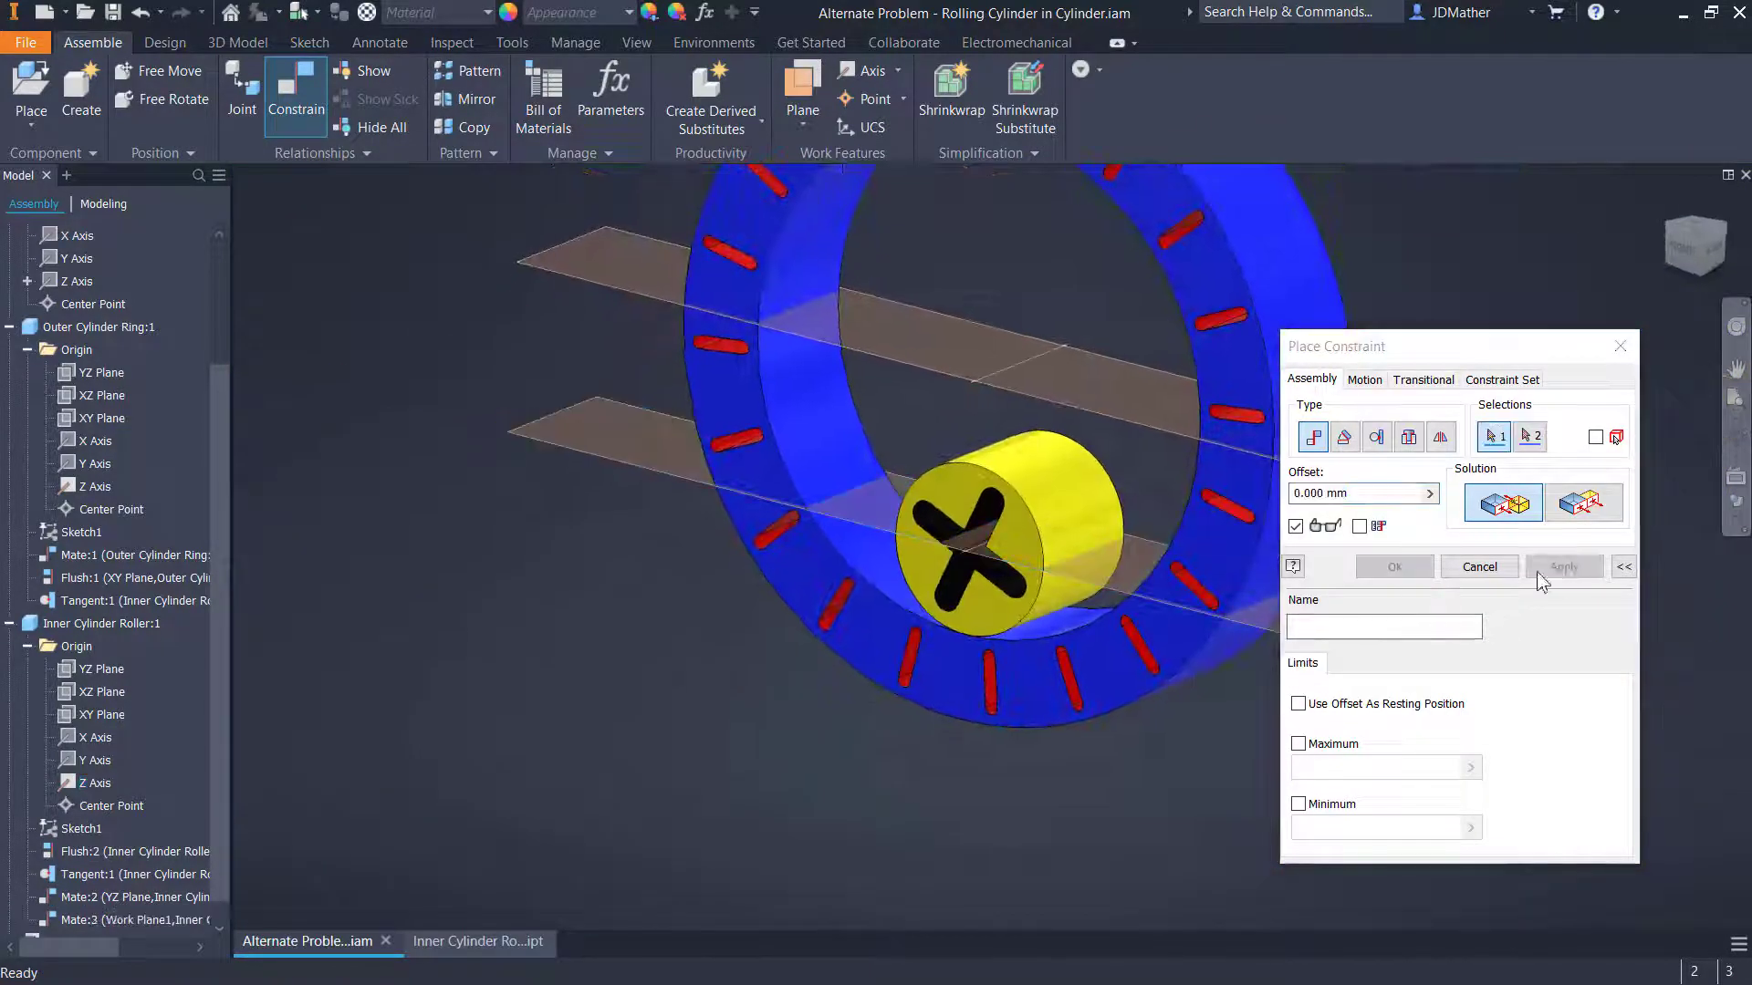
{"action": "middle_click_drag", "start_coordinate": [958, 639], "coordinate": [942, 668], "text": "shift"}
{"action": "middle_click_drag", "start_coordinate": [726, 802], "coordinate": [703, 803], "text": "shift"}
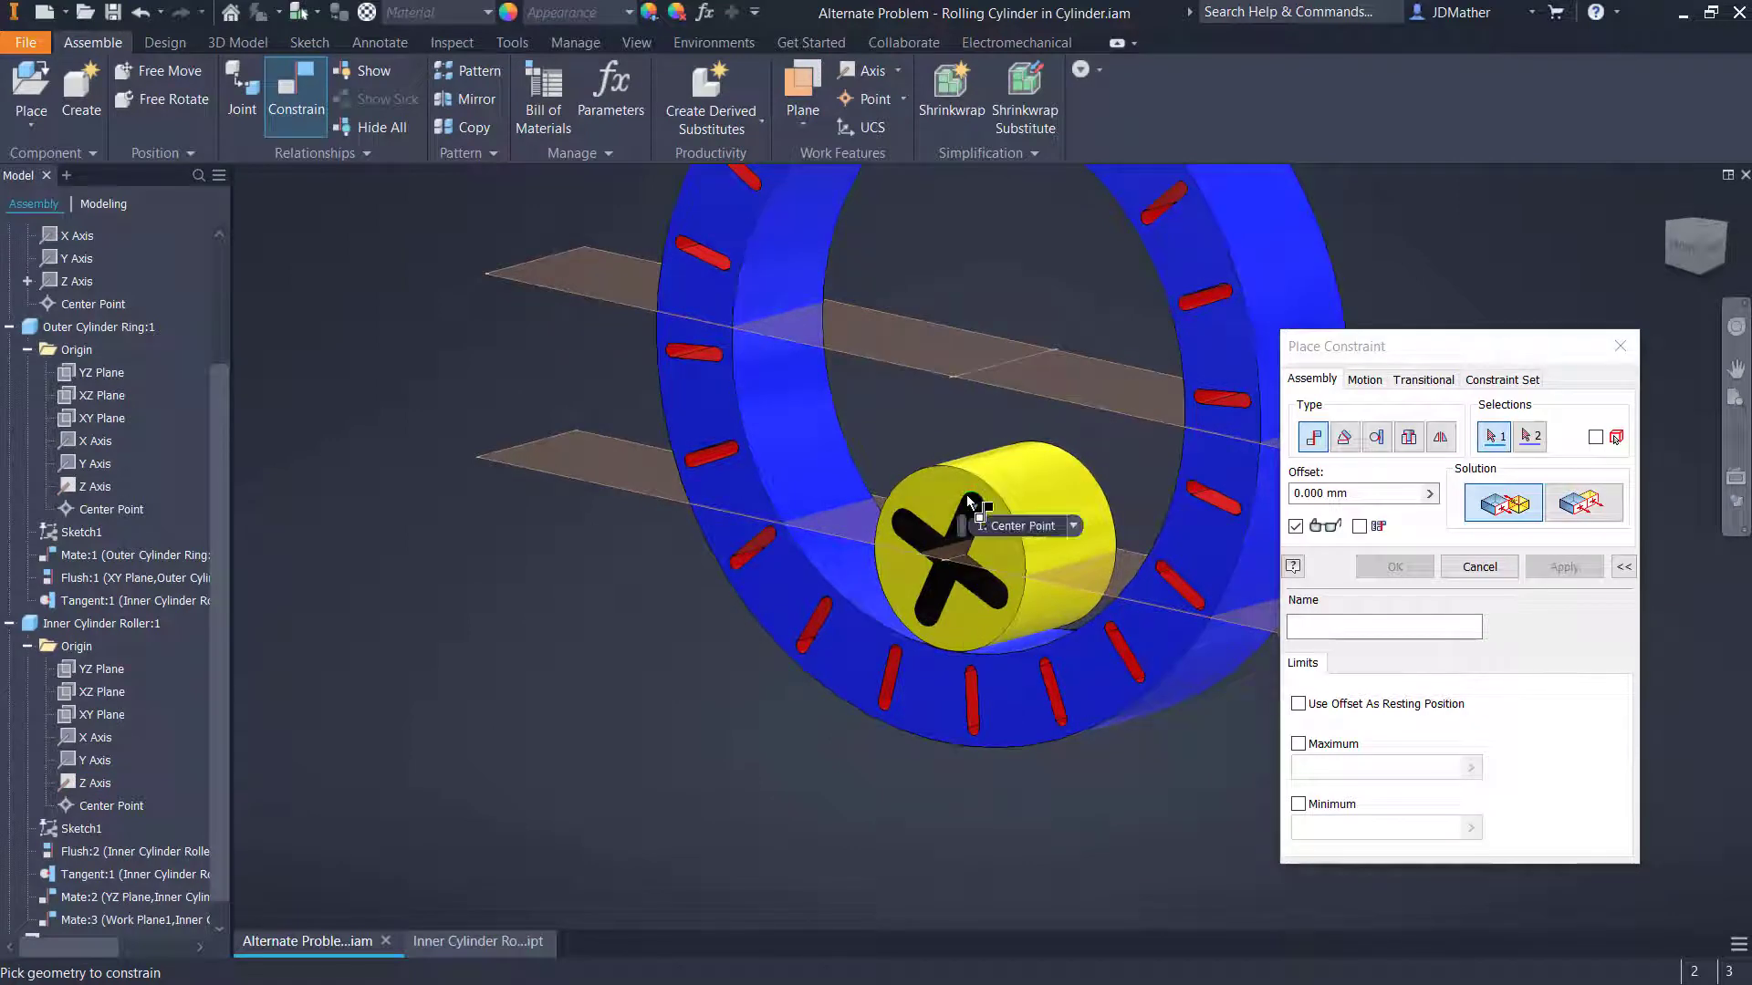
Constrain the inner roller's YZ plane flush with the assembly's YZ plane at 0 mm offset
{"action": "scroll", "coordinate": [217, 638], "scroll_direction": "down", "scroll_amount": 1}
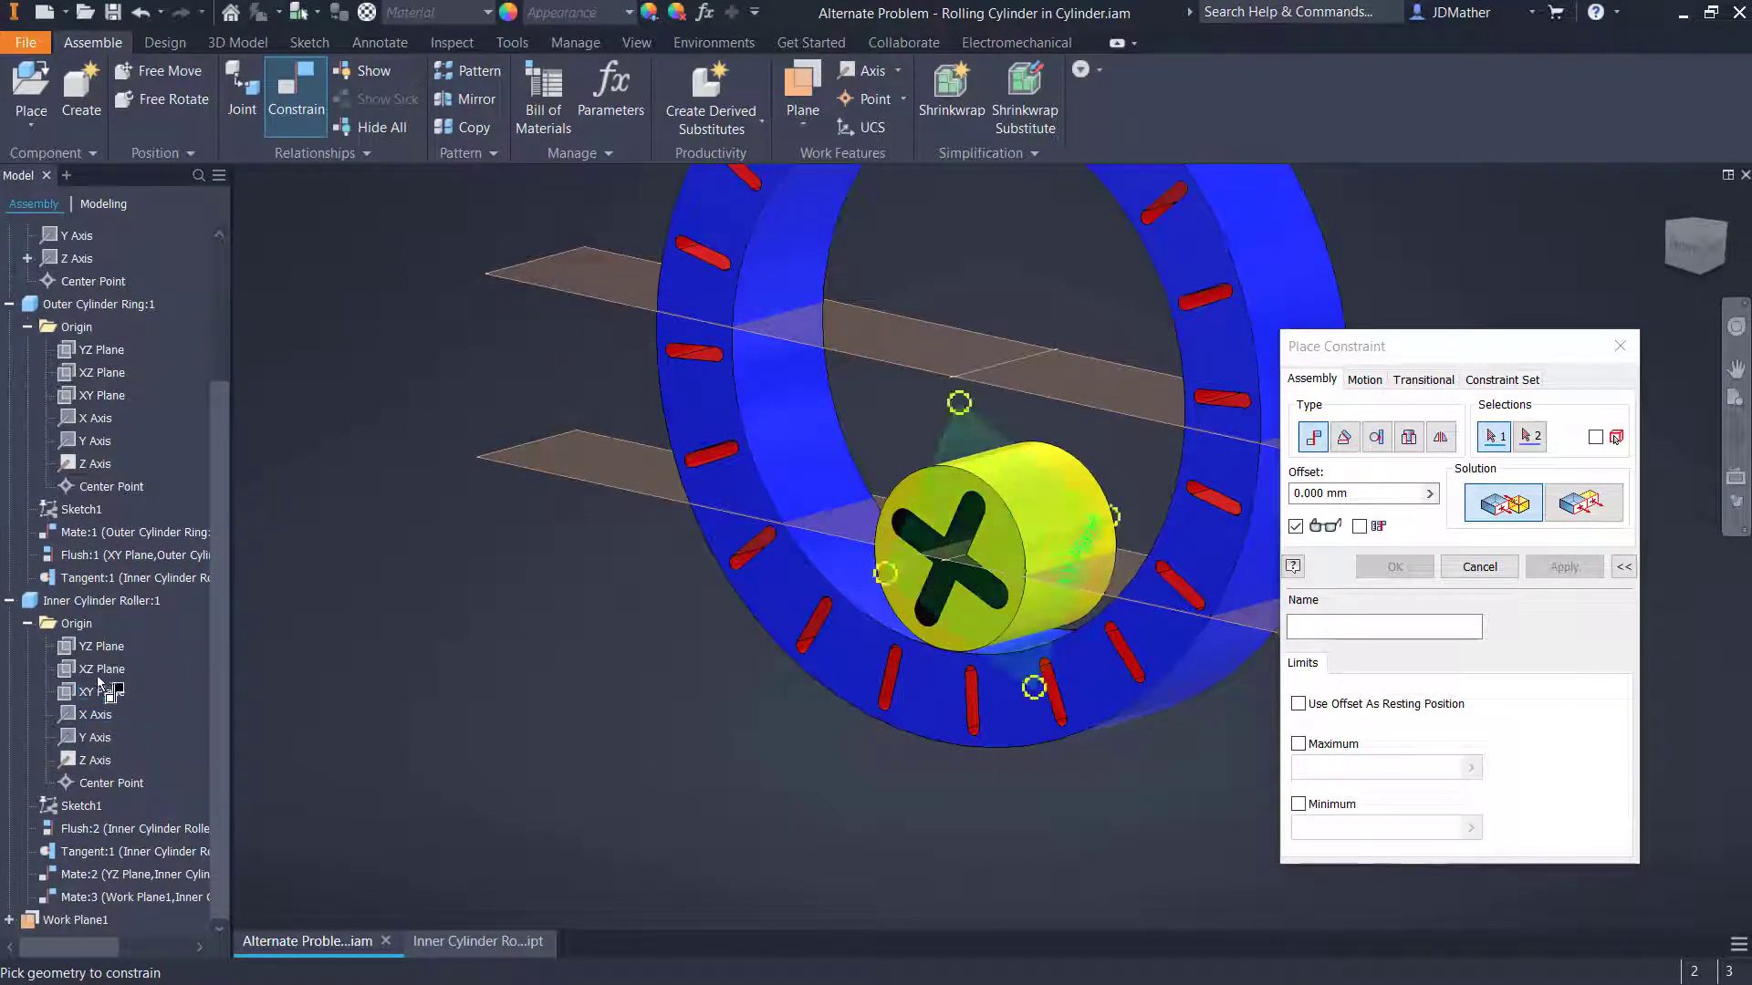
{"action": "left_click", "coordinate": [100, 647]}
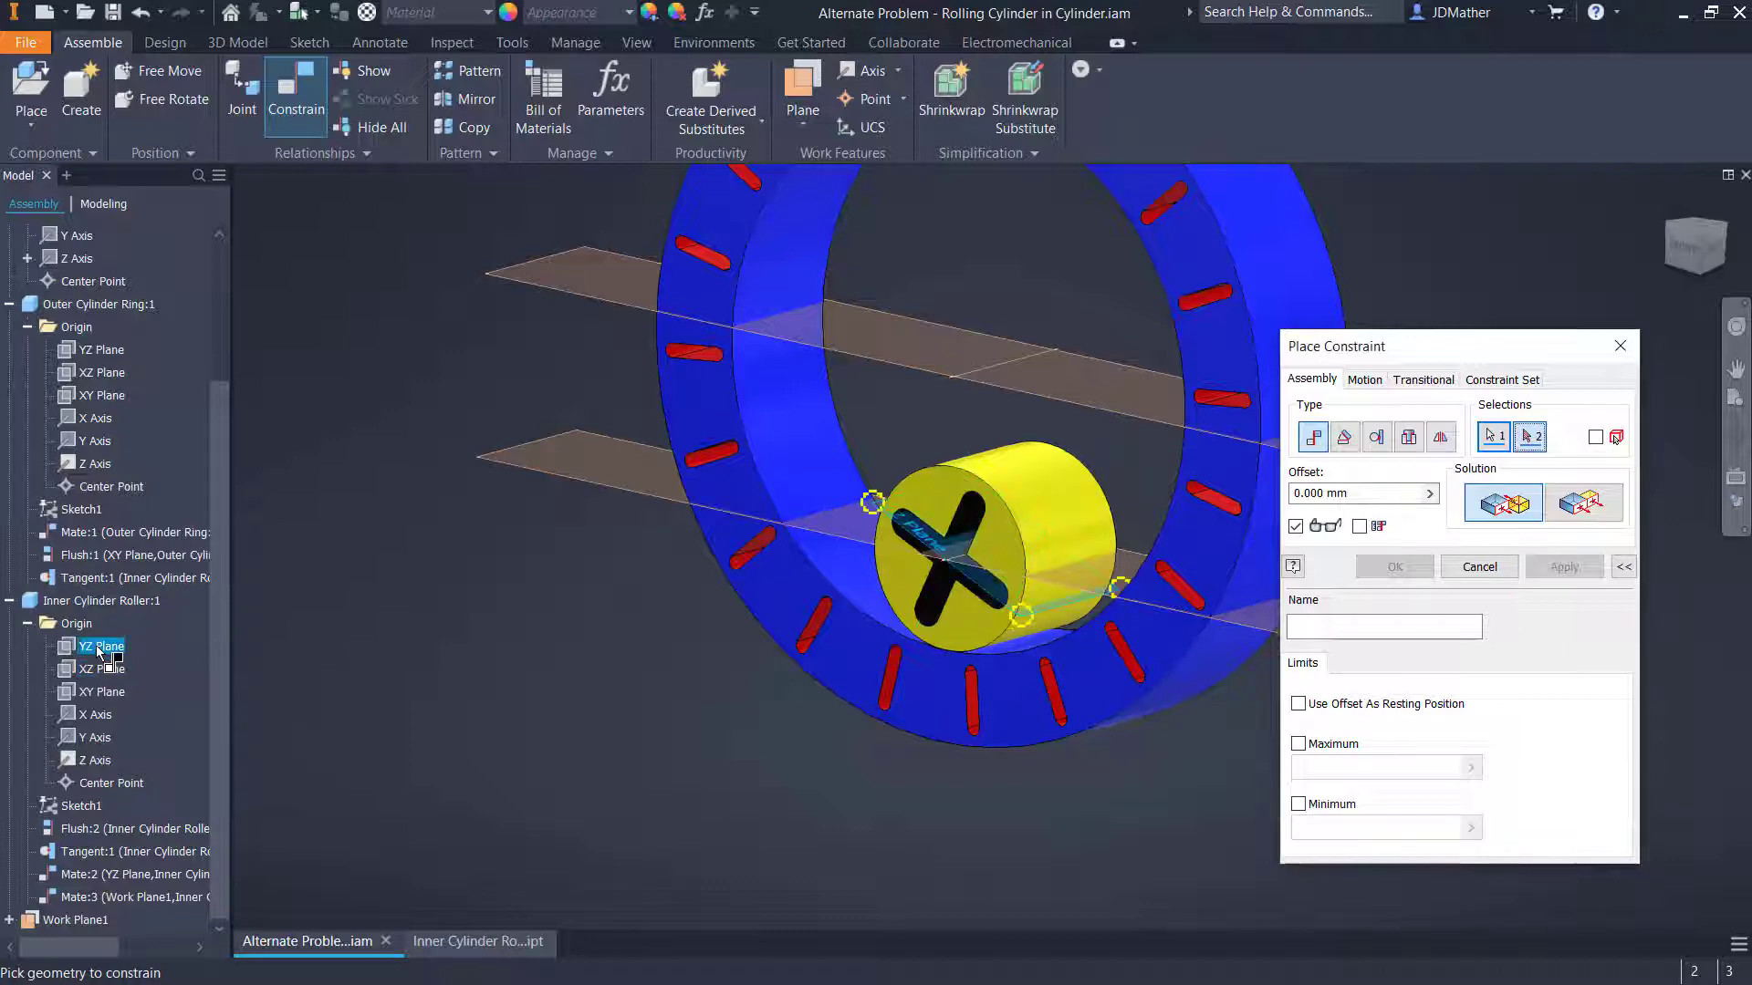
{"action": "left_click", "coordinate": [1571, 498]}
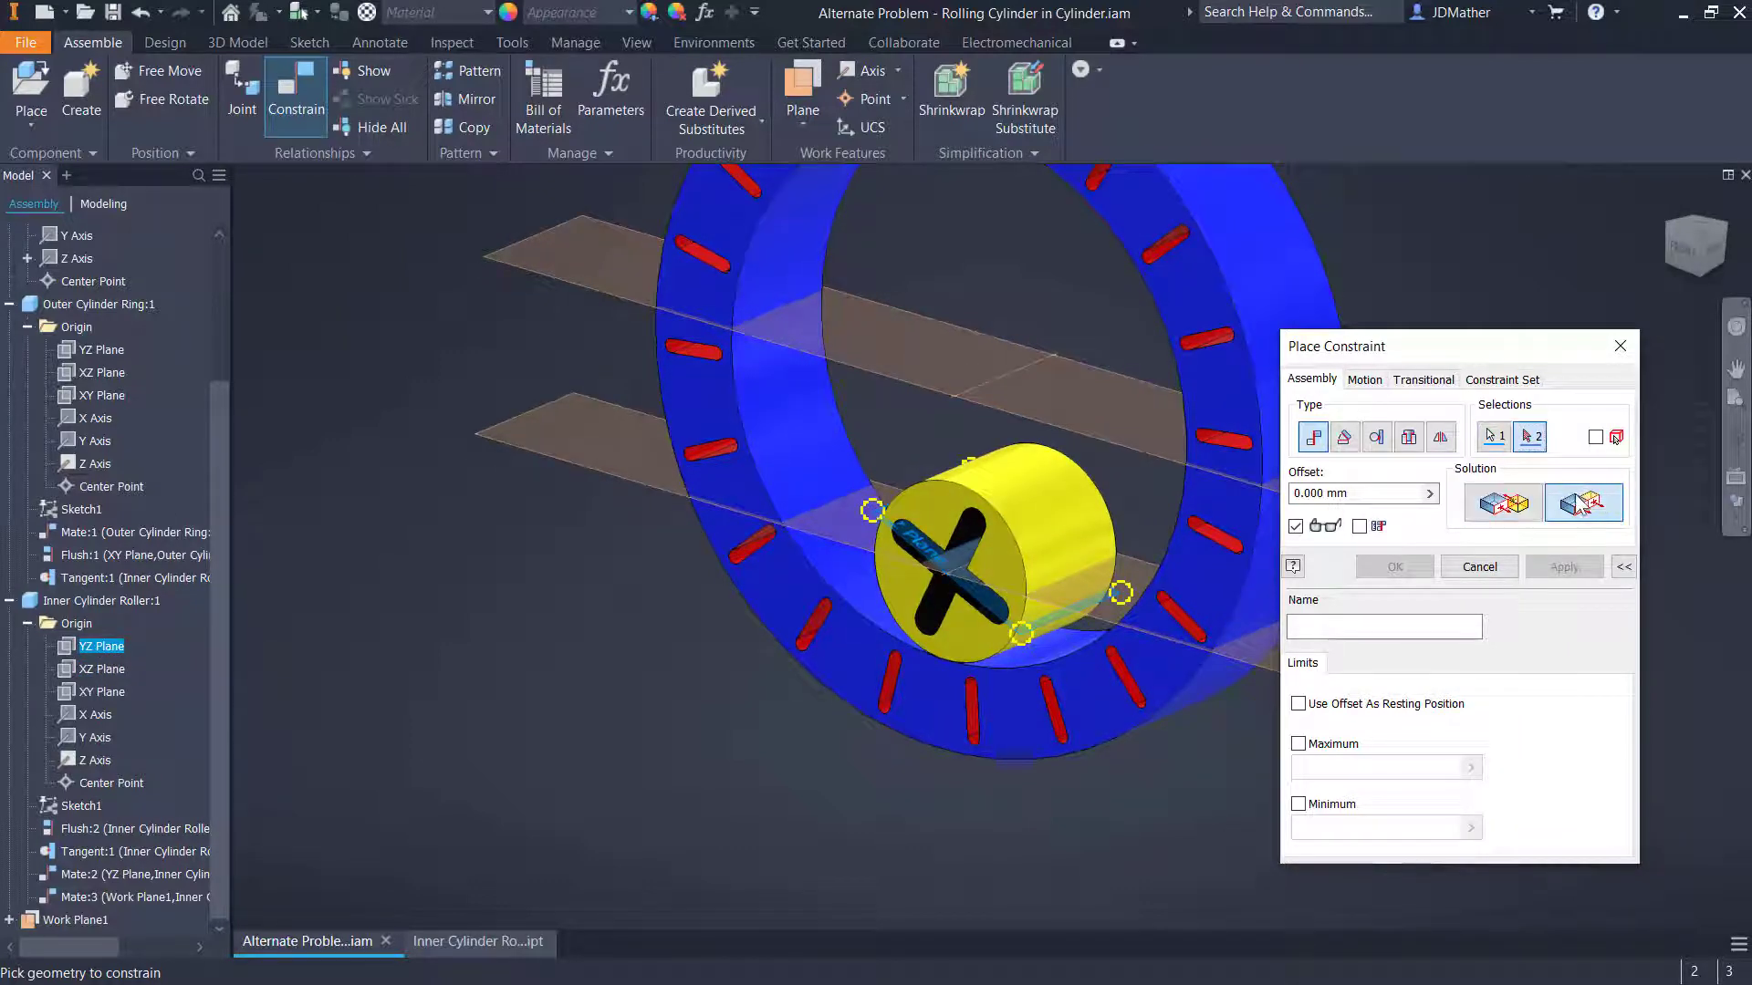
{"action": "scroll", "coordinate": [230, 526], "scroll_direction": "up", "scroll_amount": 3}
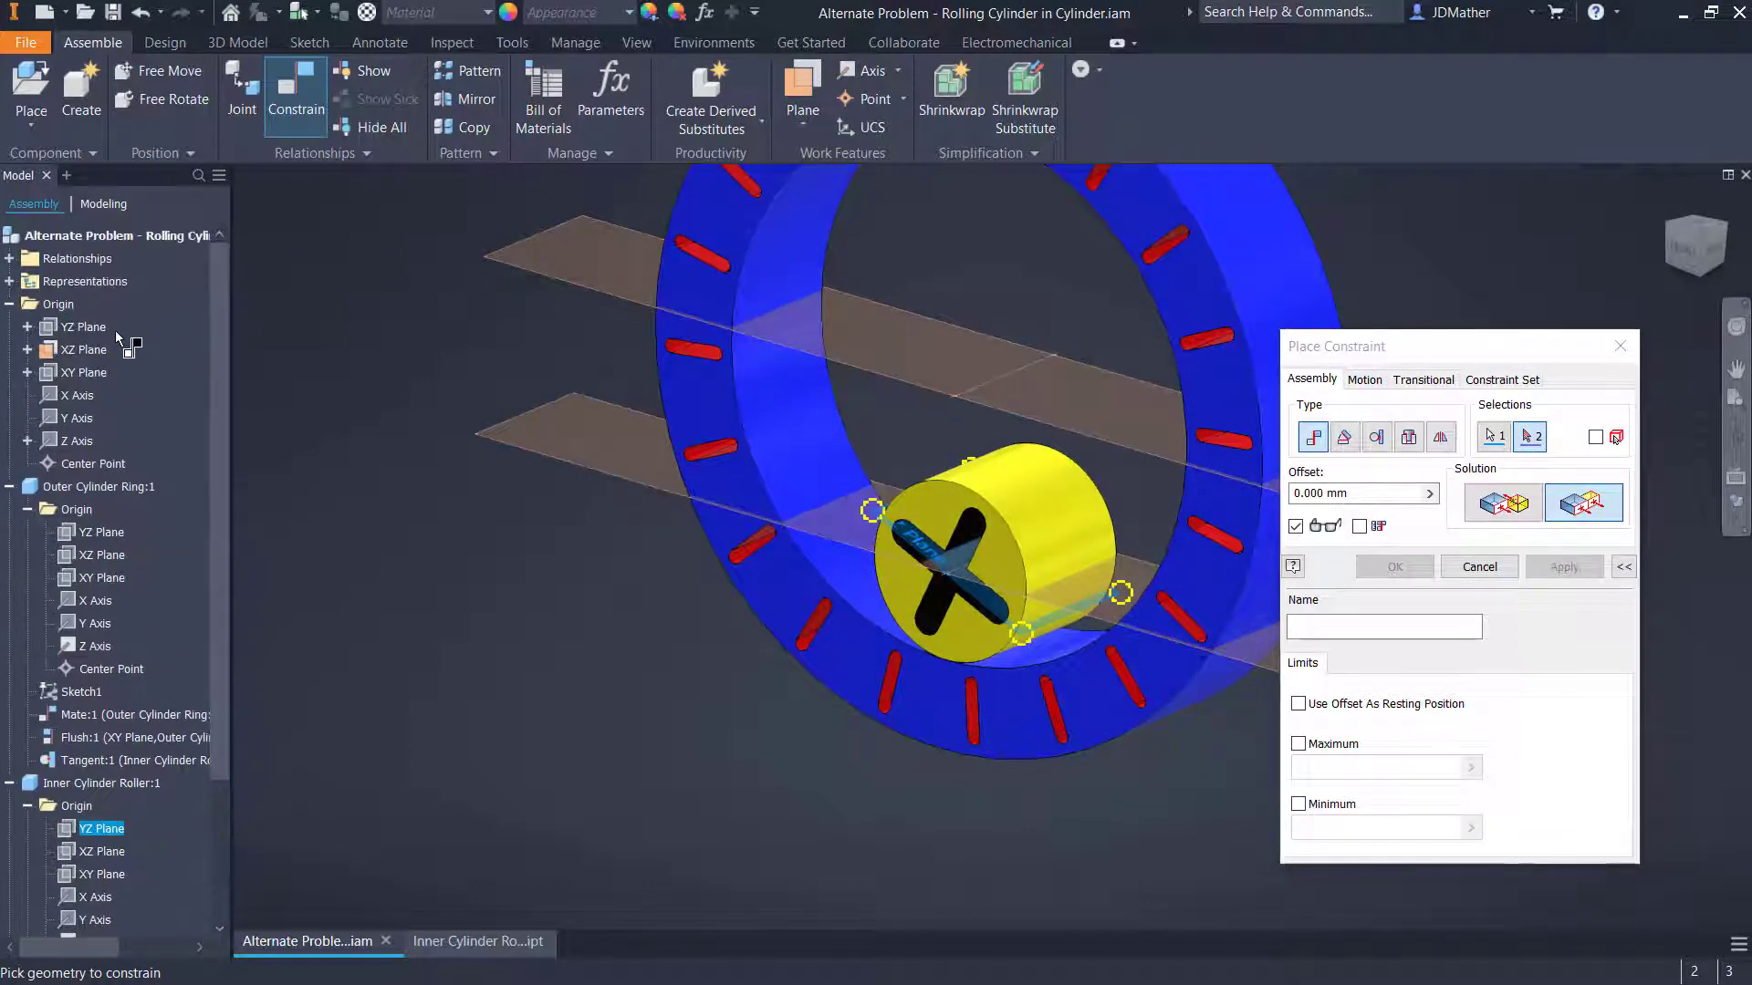
{"action": "left_click", "coordinate": [83, 349]}
{"action": "left_click", "coordinate": [1395, 567]}
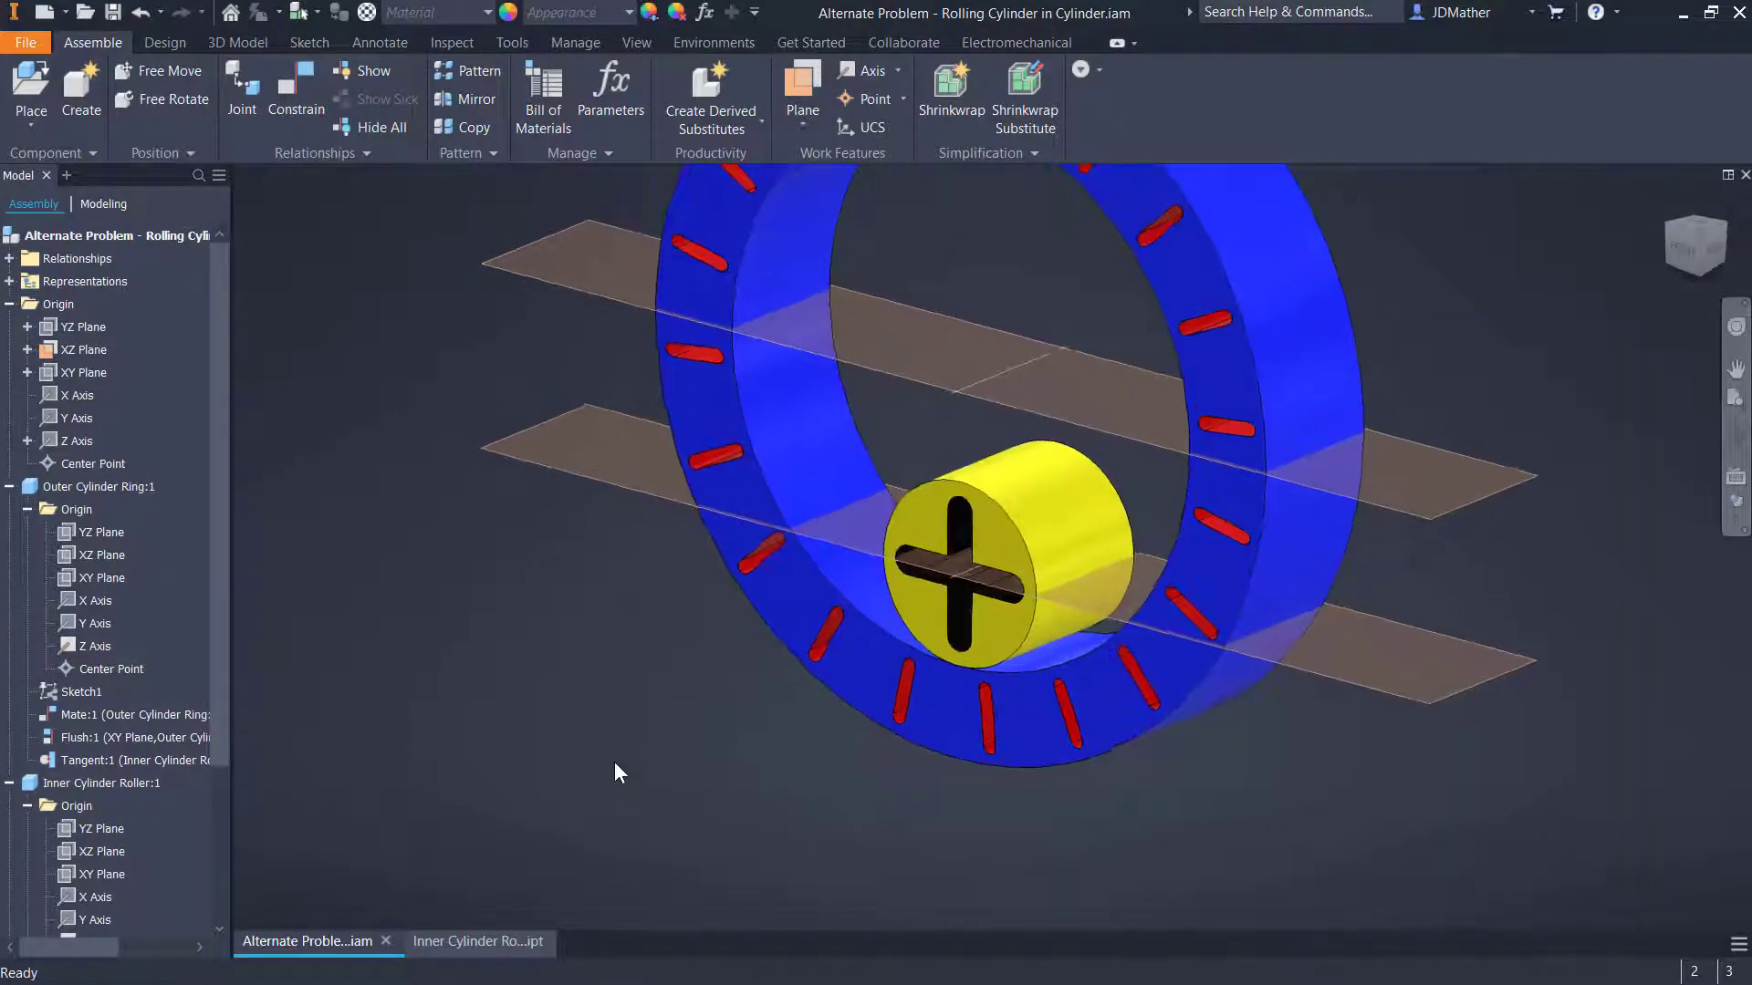
Hide the assembly's XZ origin plane and Work Plane1
{"action": "key", "text": "F6"}
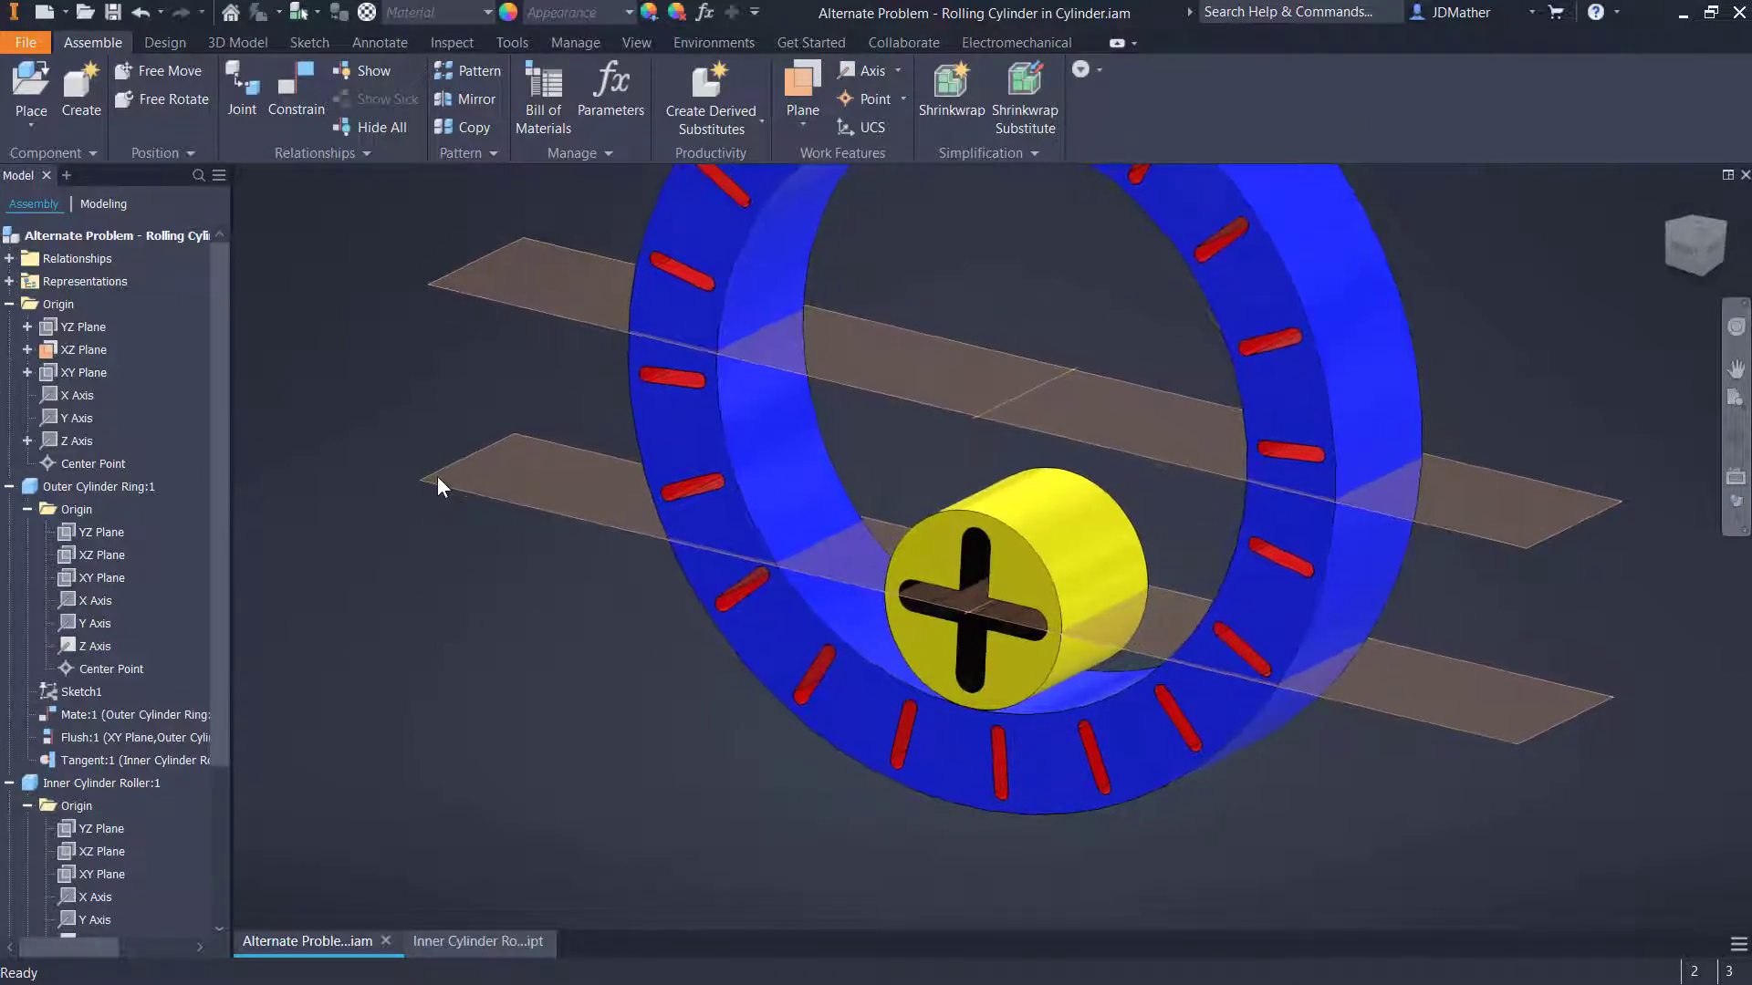
{"action": "right_click", "coordinate": [96, 350]}
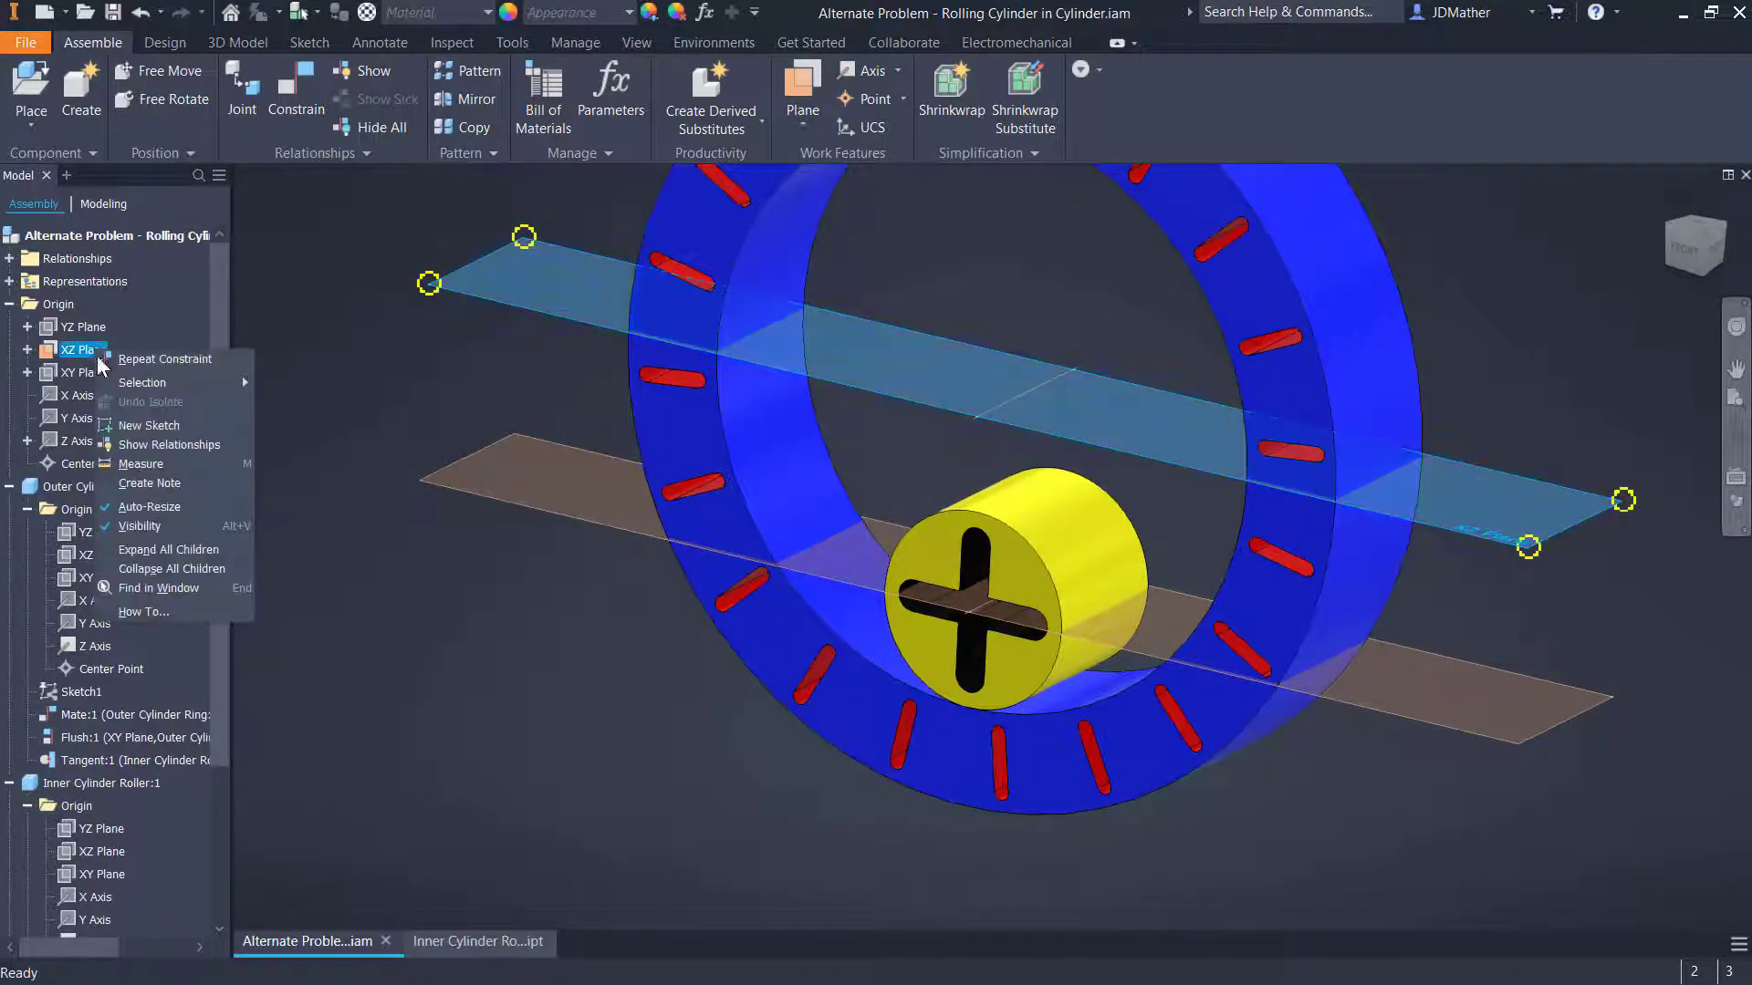
{"action": "left_click", "coordinate": [126, 462]}
{"action": "scroll", "coordinate": [203, 734], "scroll_direction": "down", "scroll_amount": 3}
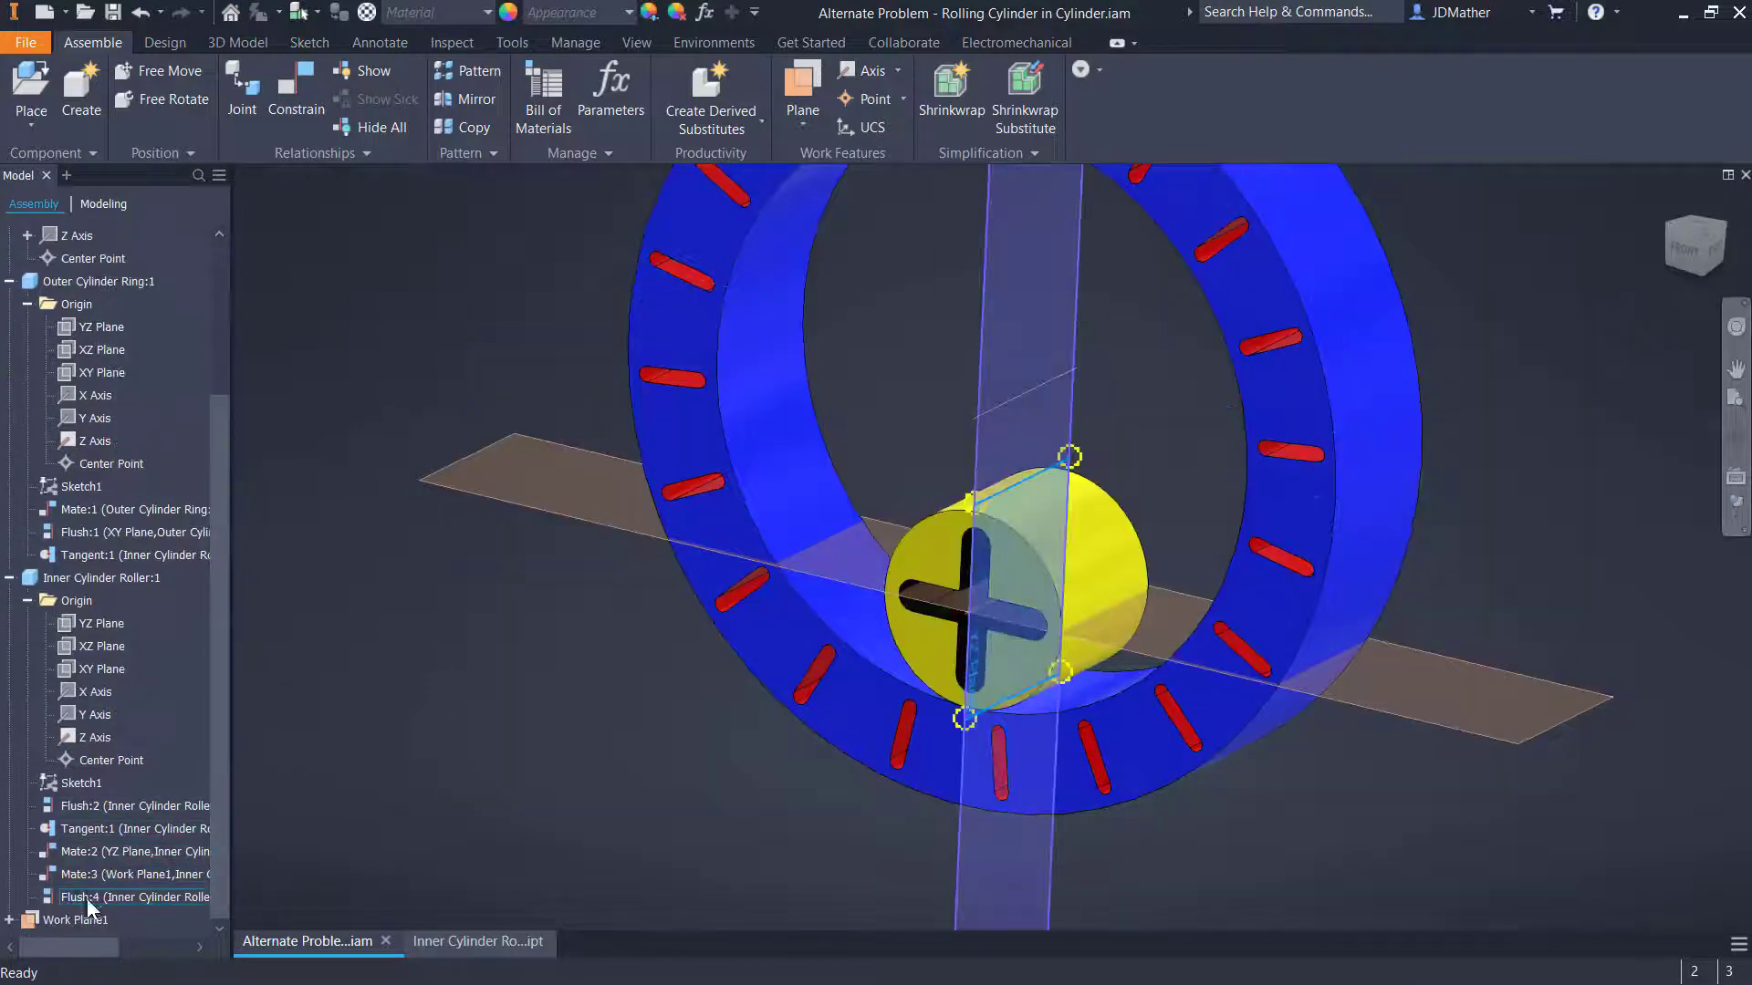
{"action": "right_click", "coordinate": [73, 918]}
{"action": "left_click", "coordinate": [123, 843]}
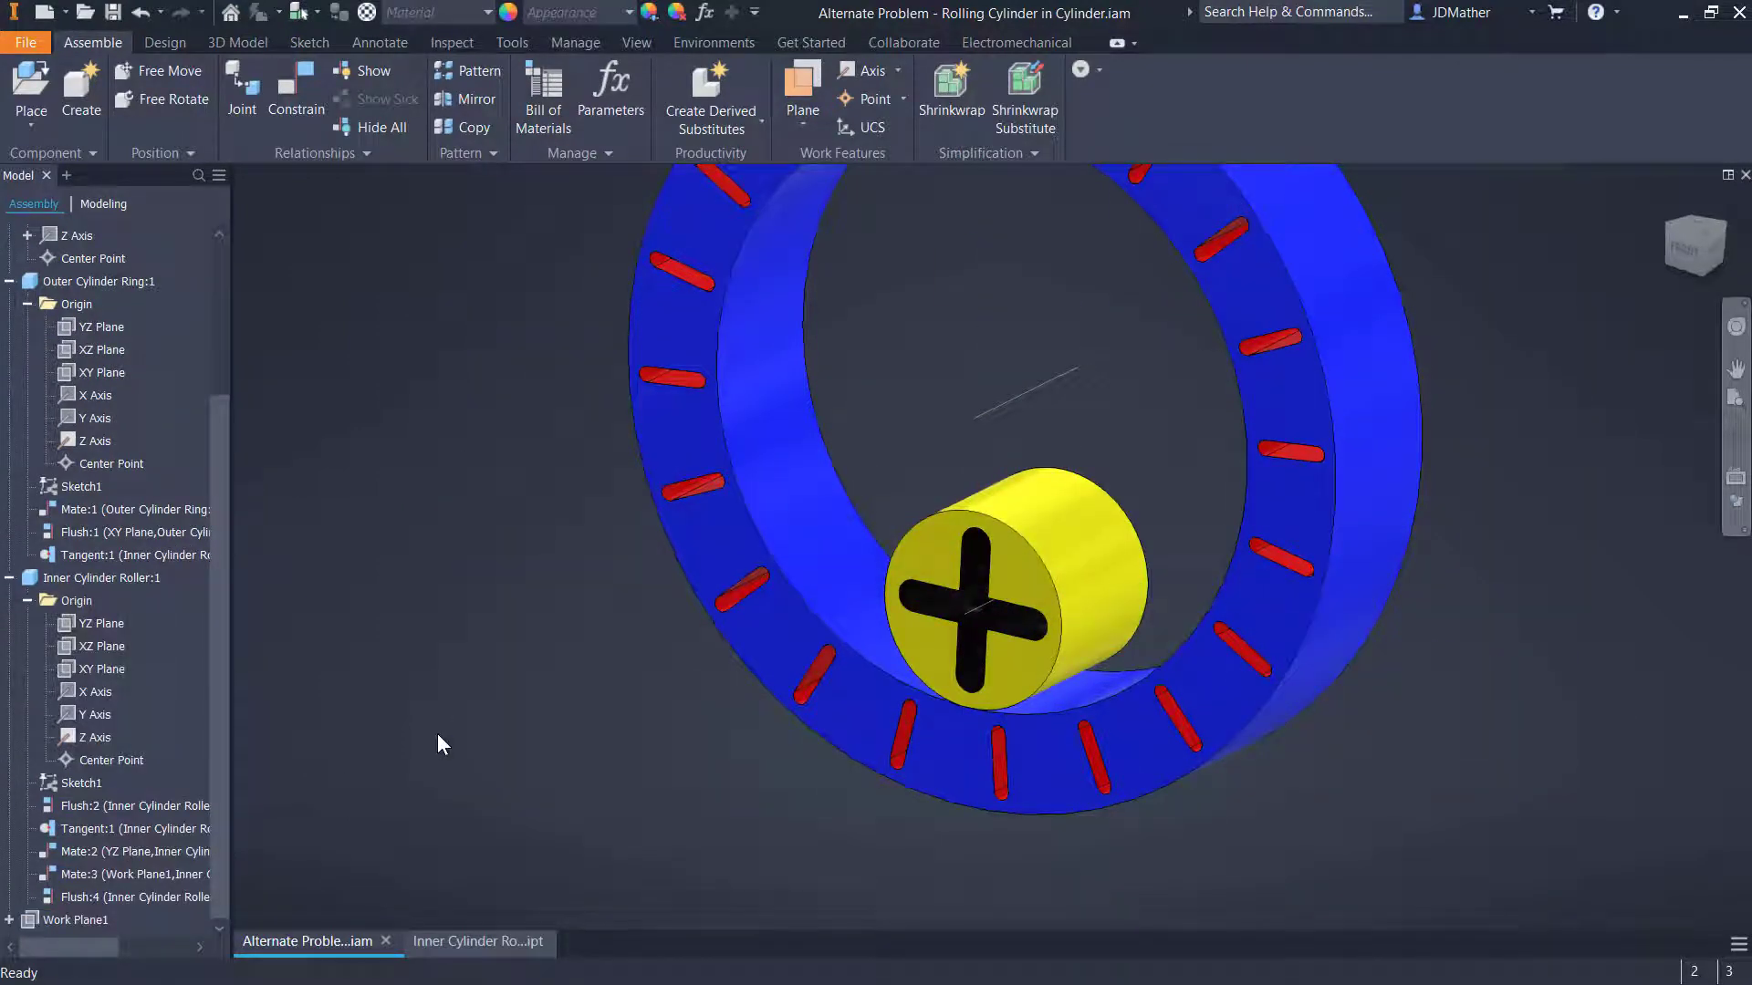
List the assembly's relationships with their full names readable and inspect the mate between Work Plane1 and the inner roller
{"action": "left_click", "coordinate": [10, 577]}
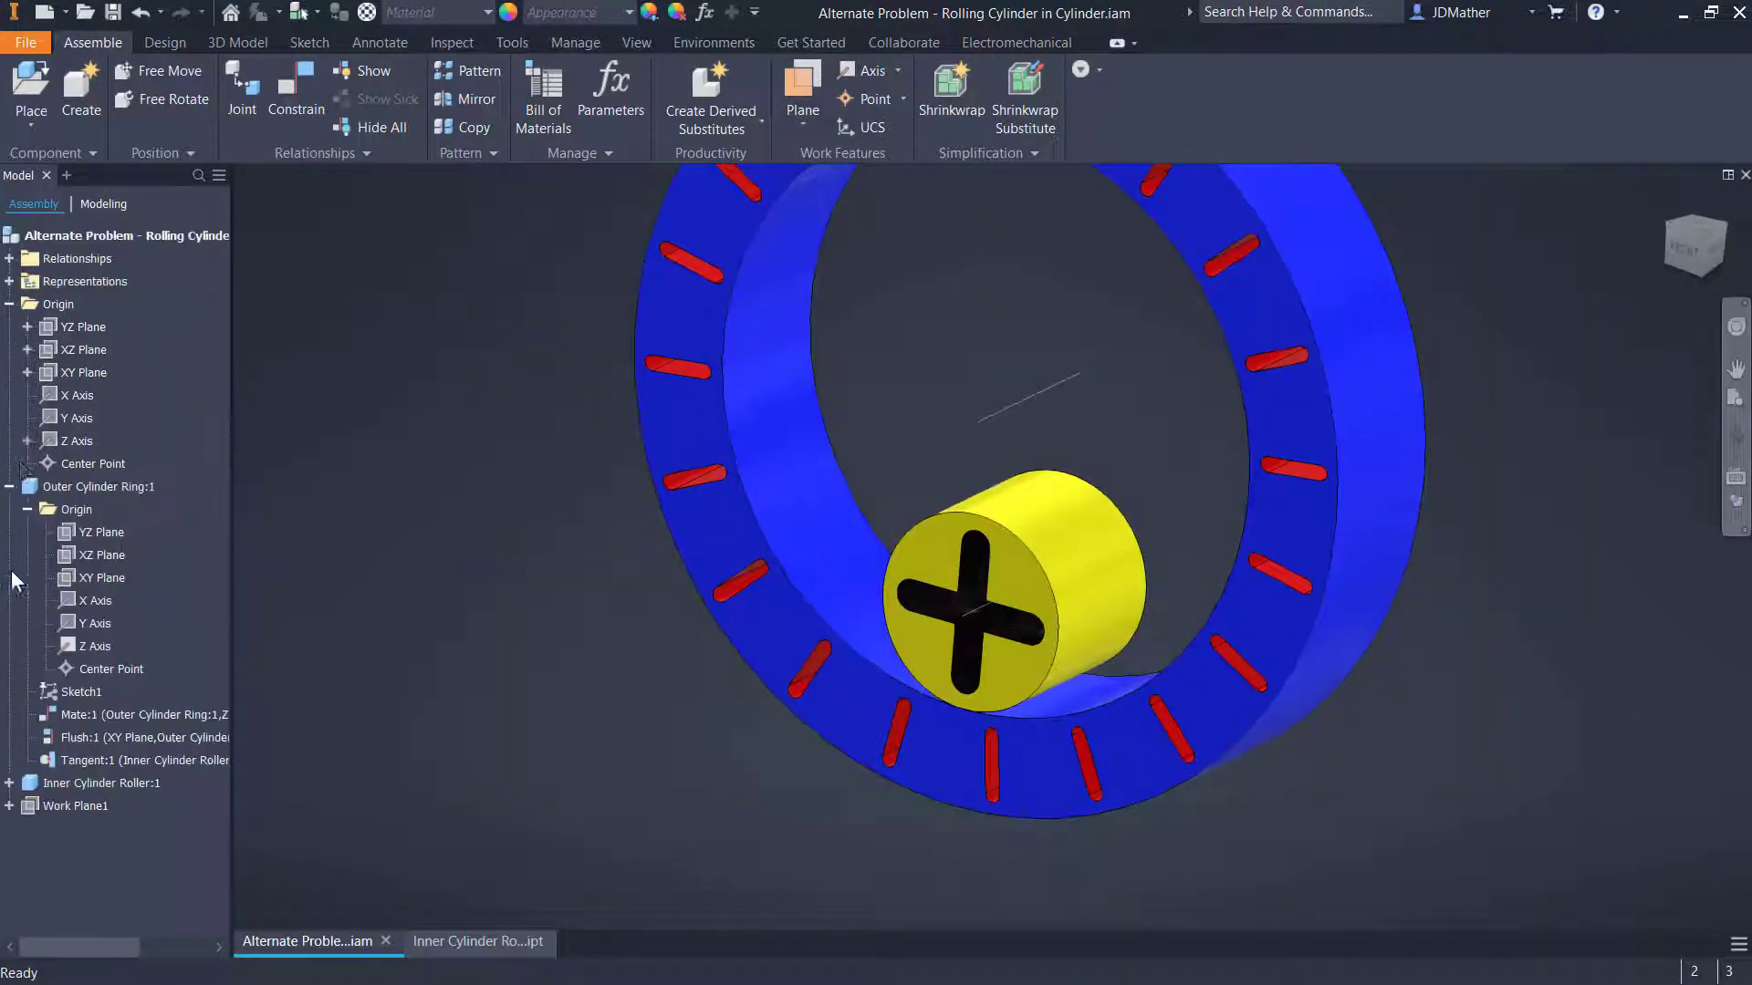
{"action": "left_click", "coordinate": [9, 259]}
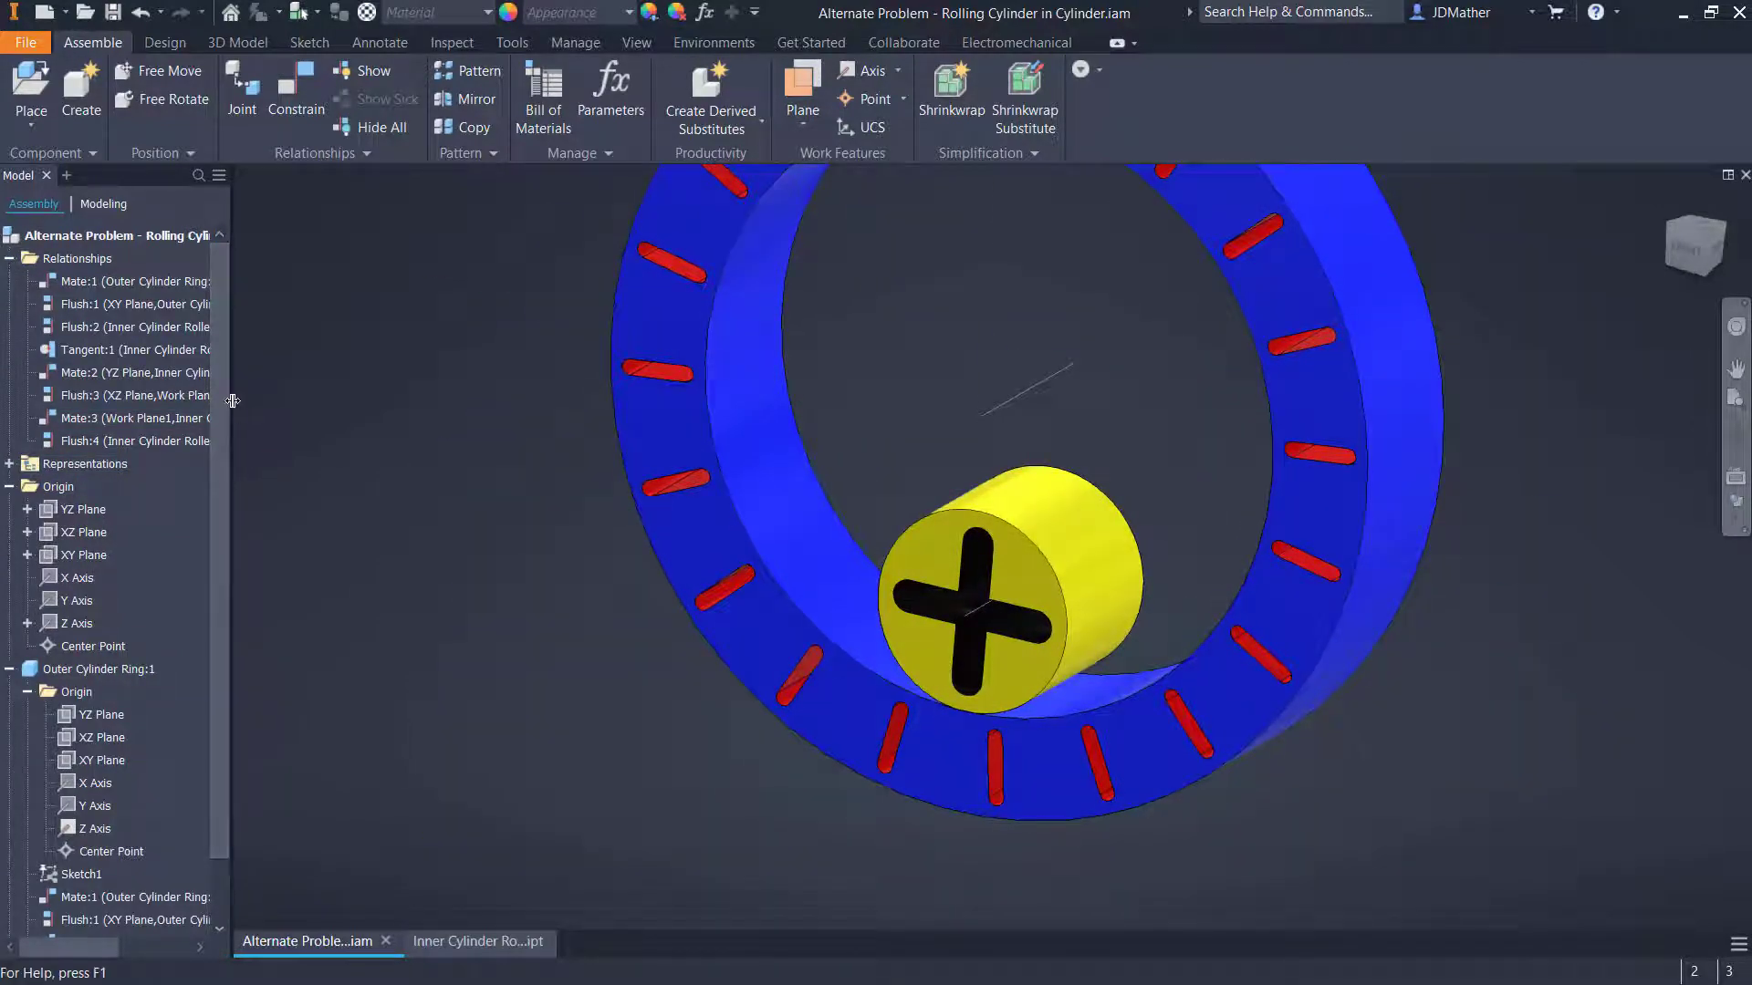
{"action": "left_click_drag", "start_coordinate": [228, 402], "coordinate": [352, 411]}
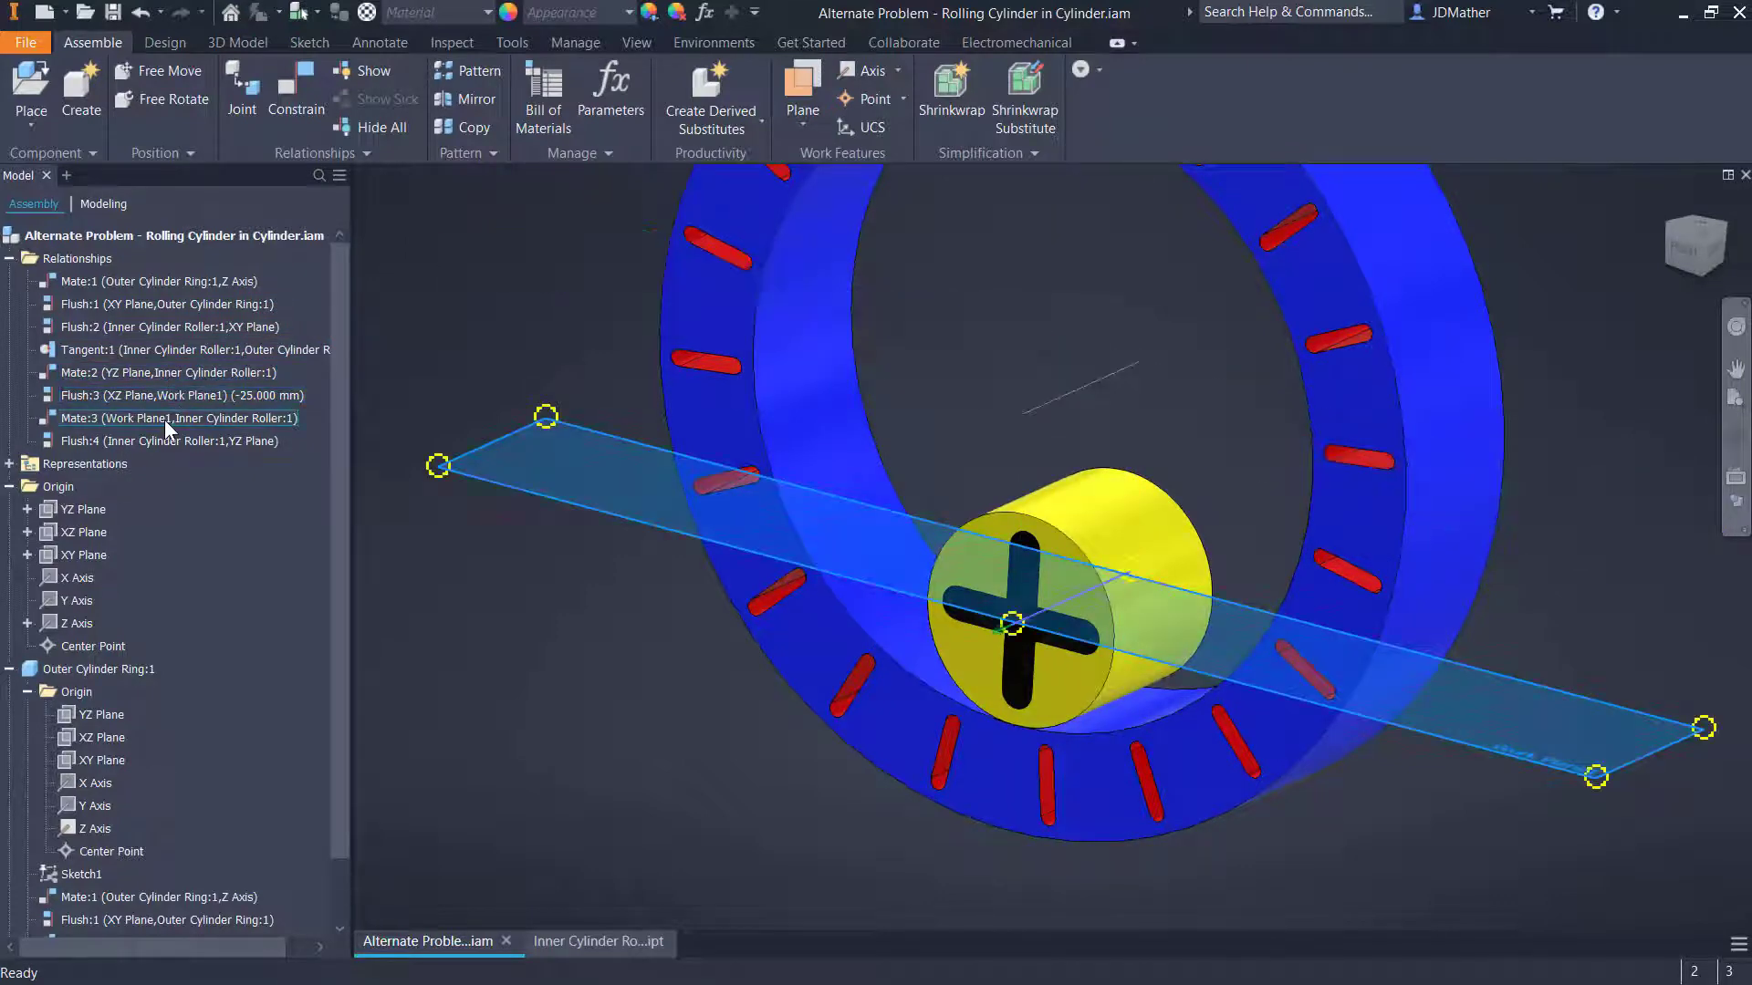
{"action": "left_click", "coordinate": [164, 420]}
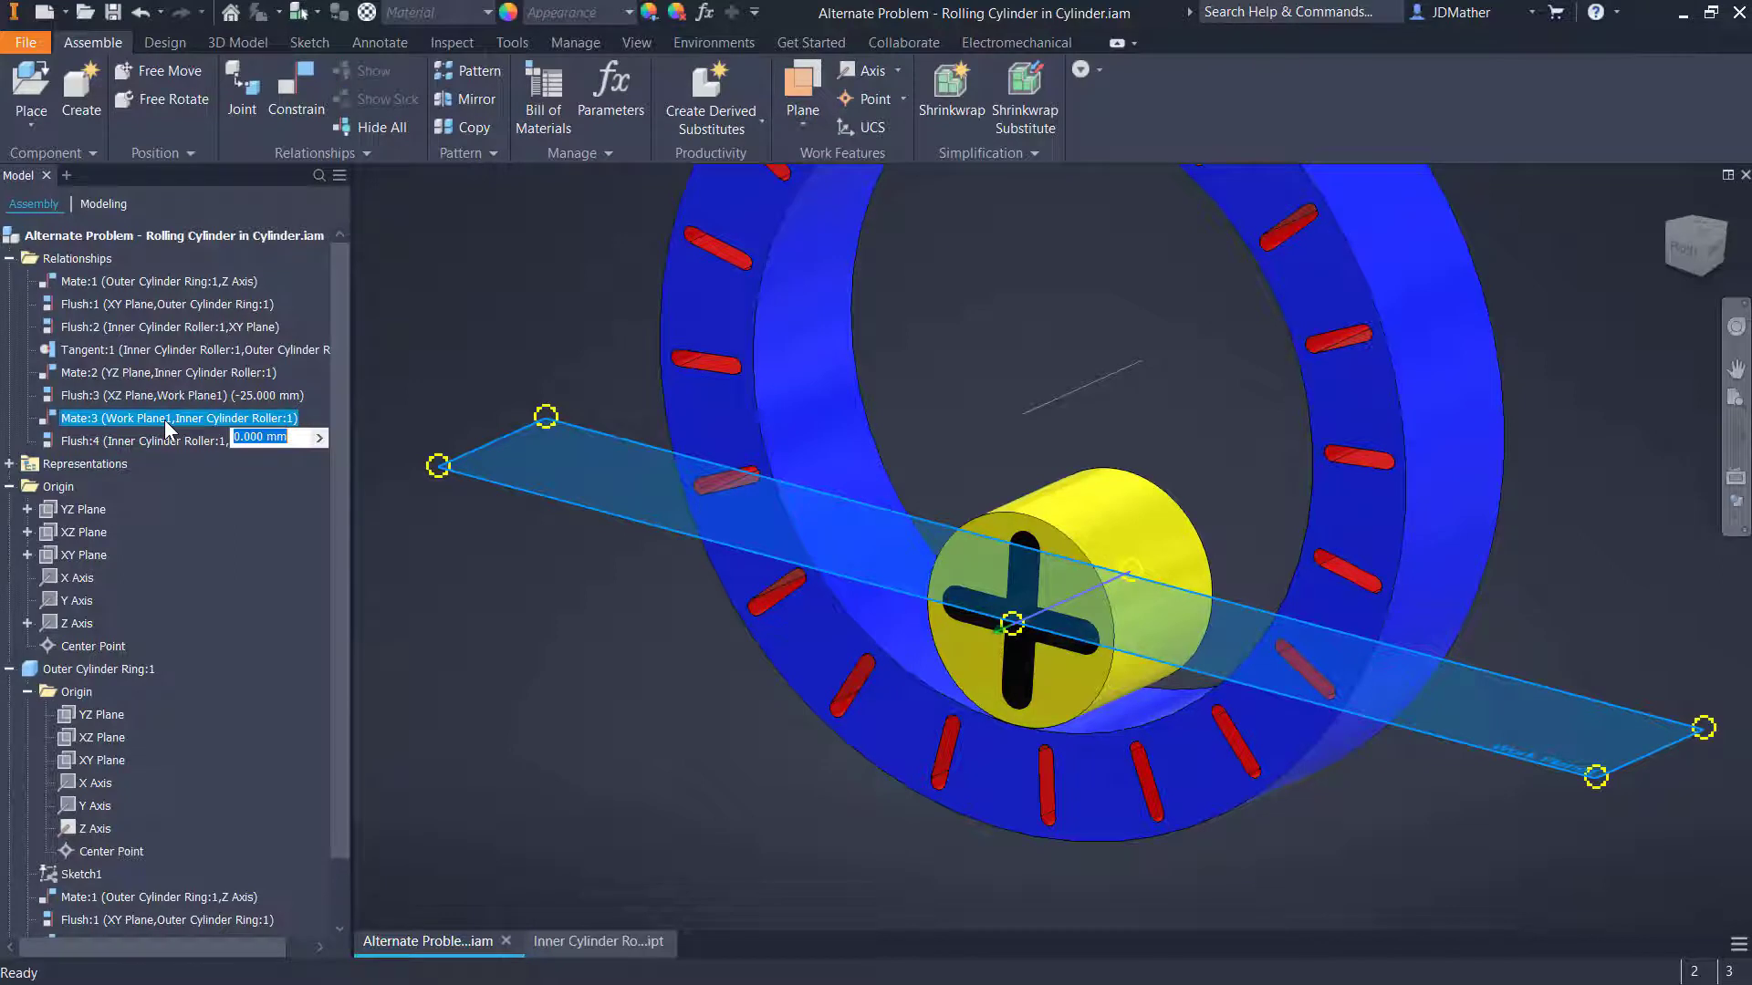
{"action": "left_click", "coordinate": [753, 704]}
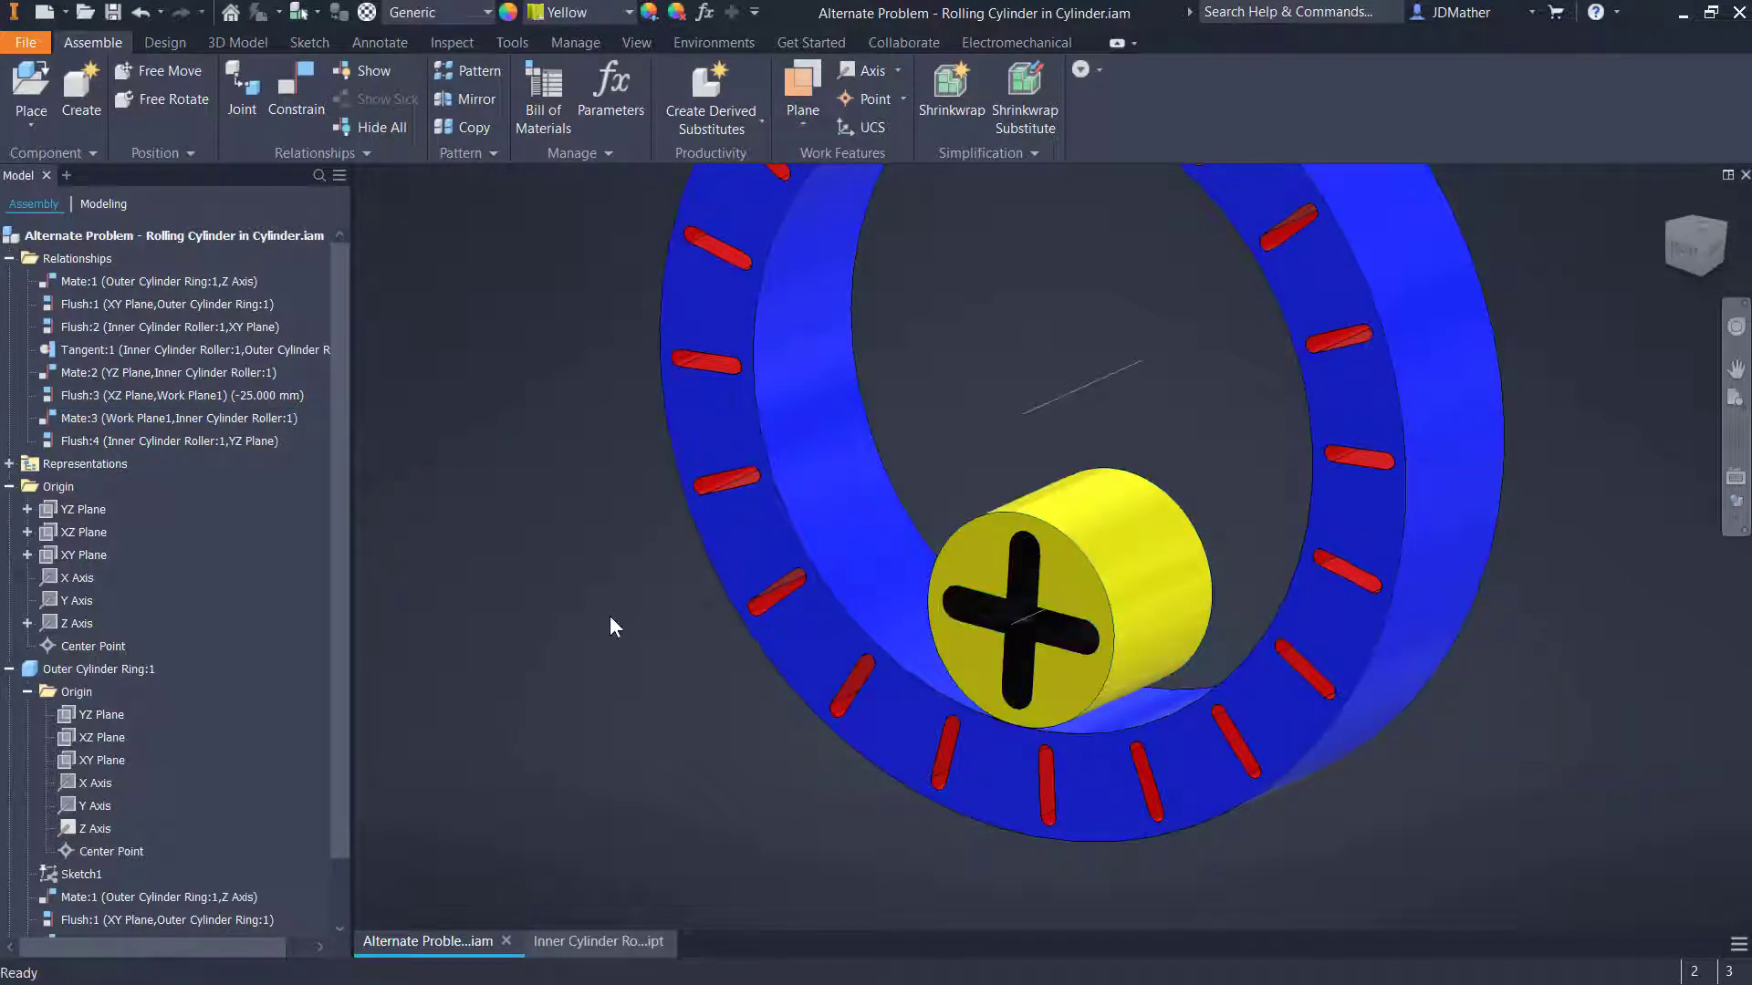
Rename the flush constraint between the roller's and assembly's YZ planes as Home Position 1
{"action": "left_click", "coordinate": [82, 441]}
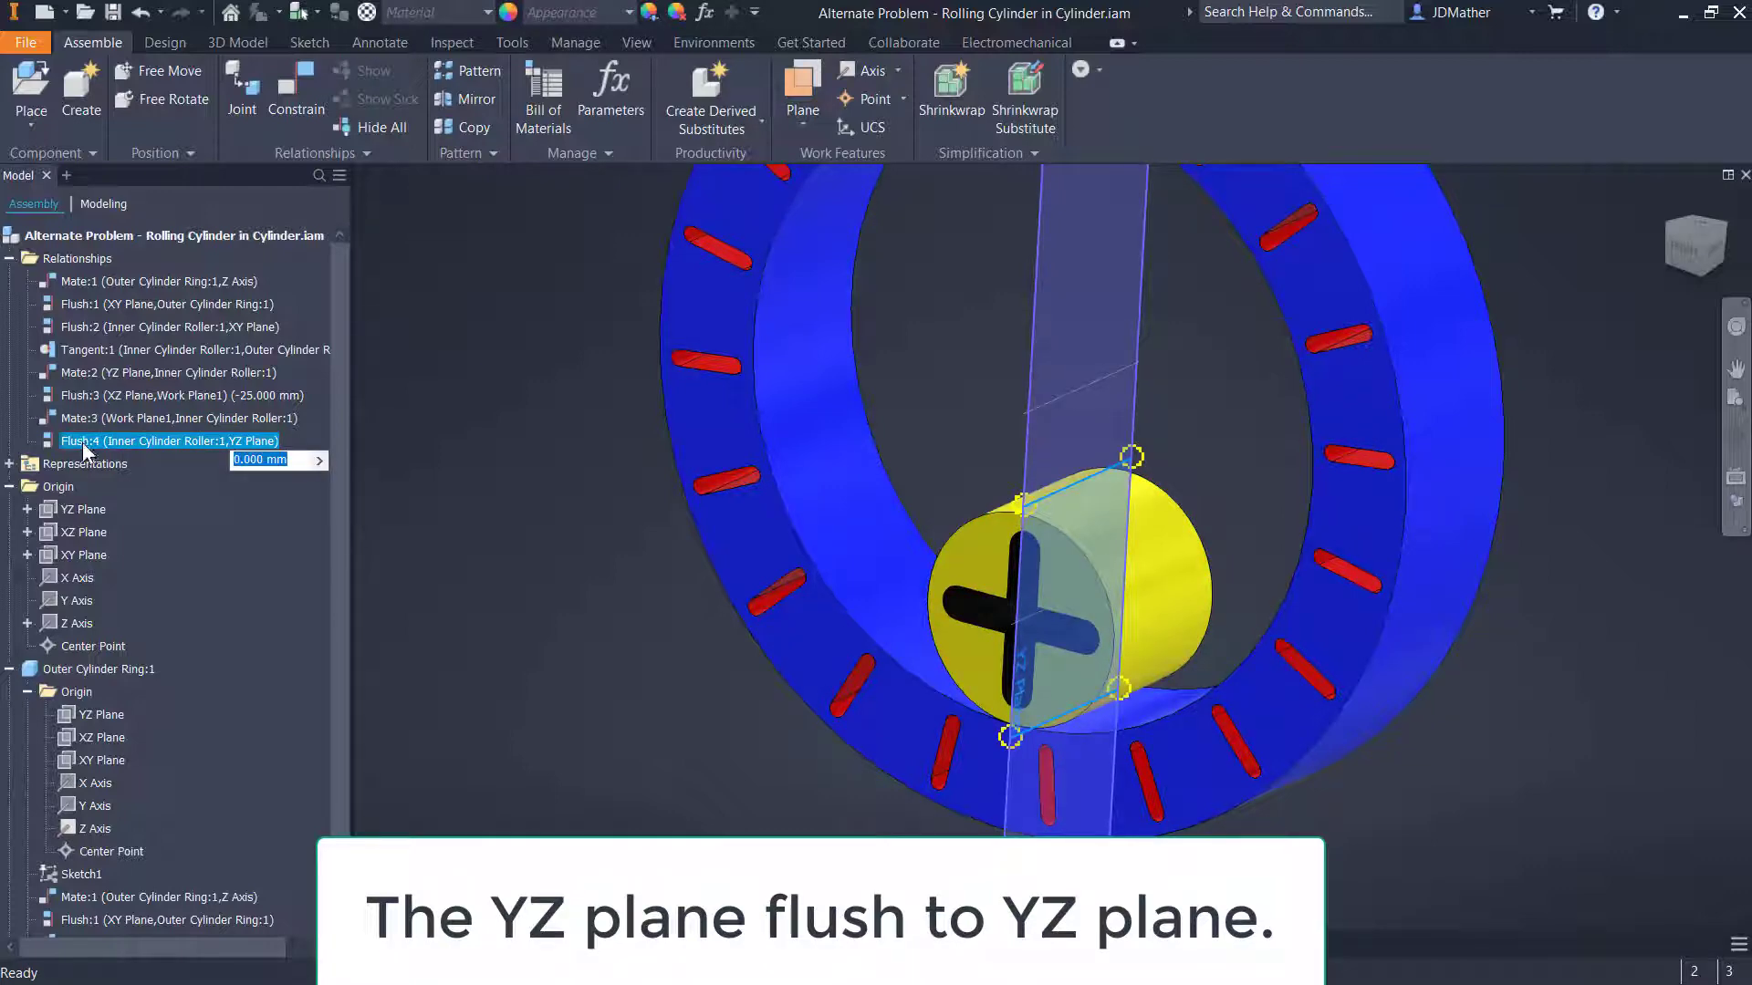
{"action": "left_click", "coordinate": [82, 441]}
{"action": "type", "text": "Home P"}
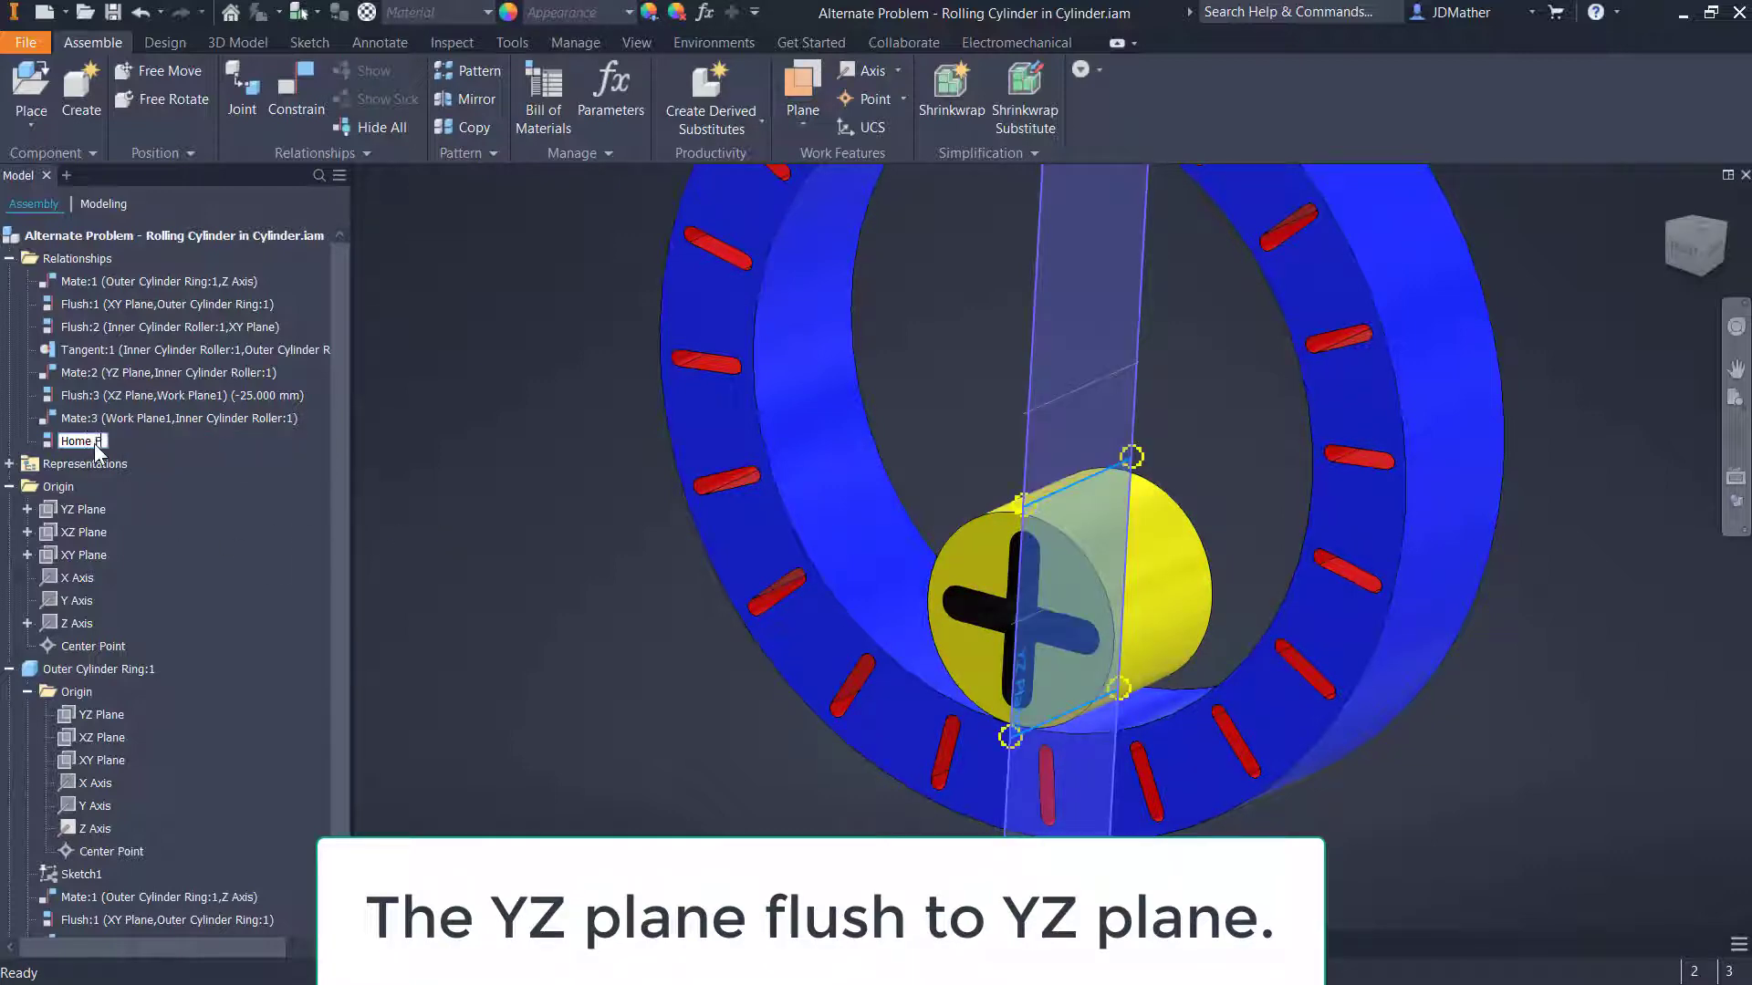
{"action": "type", "text": "osition 1"}
{"action": "left_click", "coordinate": [446, 482]}
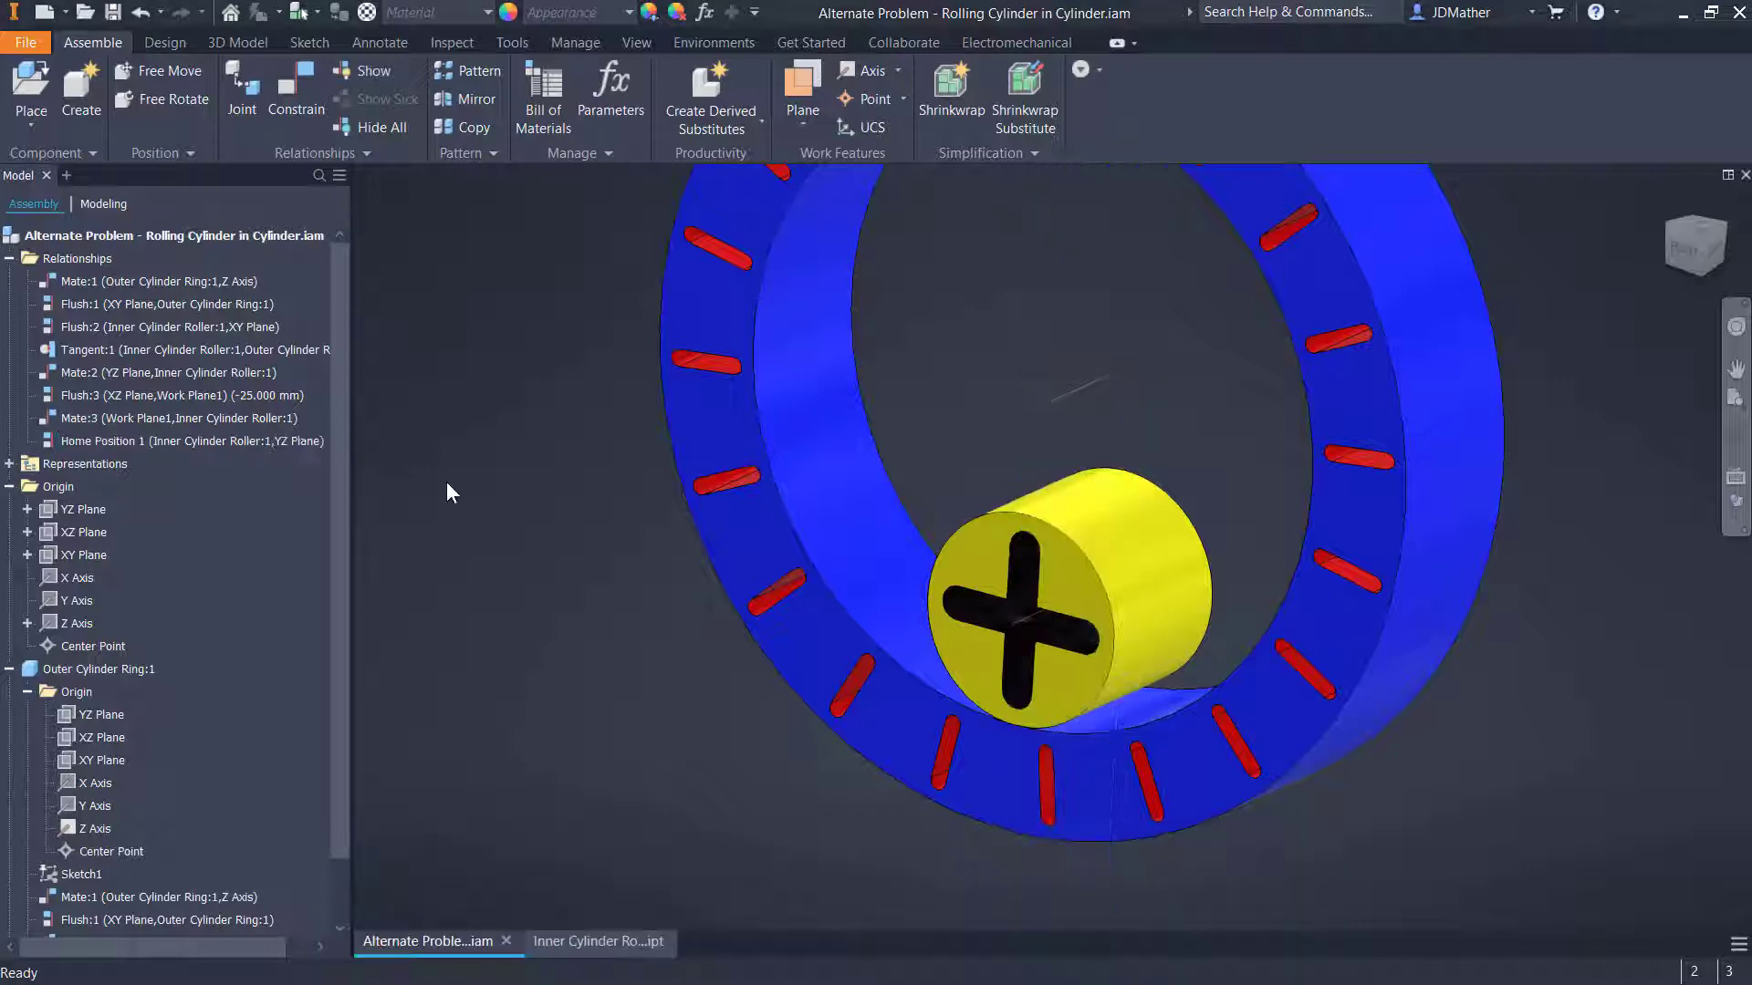
Suppress the Home Position 1 constraint
{"action": "left_click", "coordinate": [187, 444]}
{"action": "right_click", "coordinate": [166, 443]}
{"action": "left_click", "coordinate": [743, 724]}
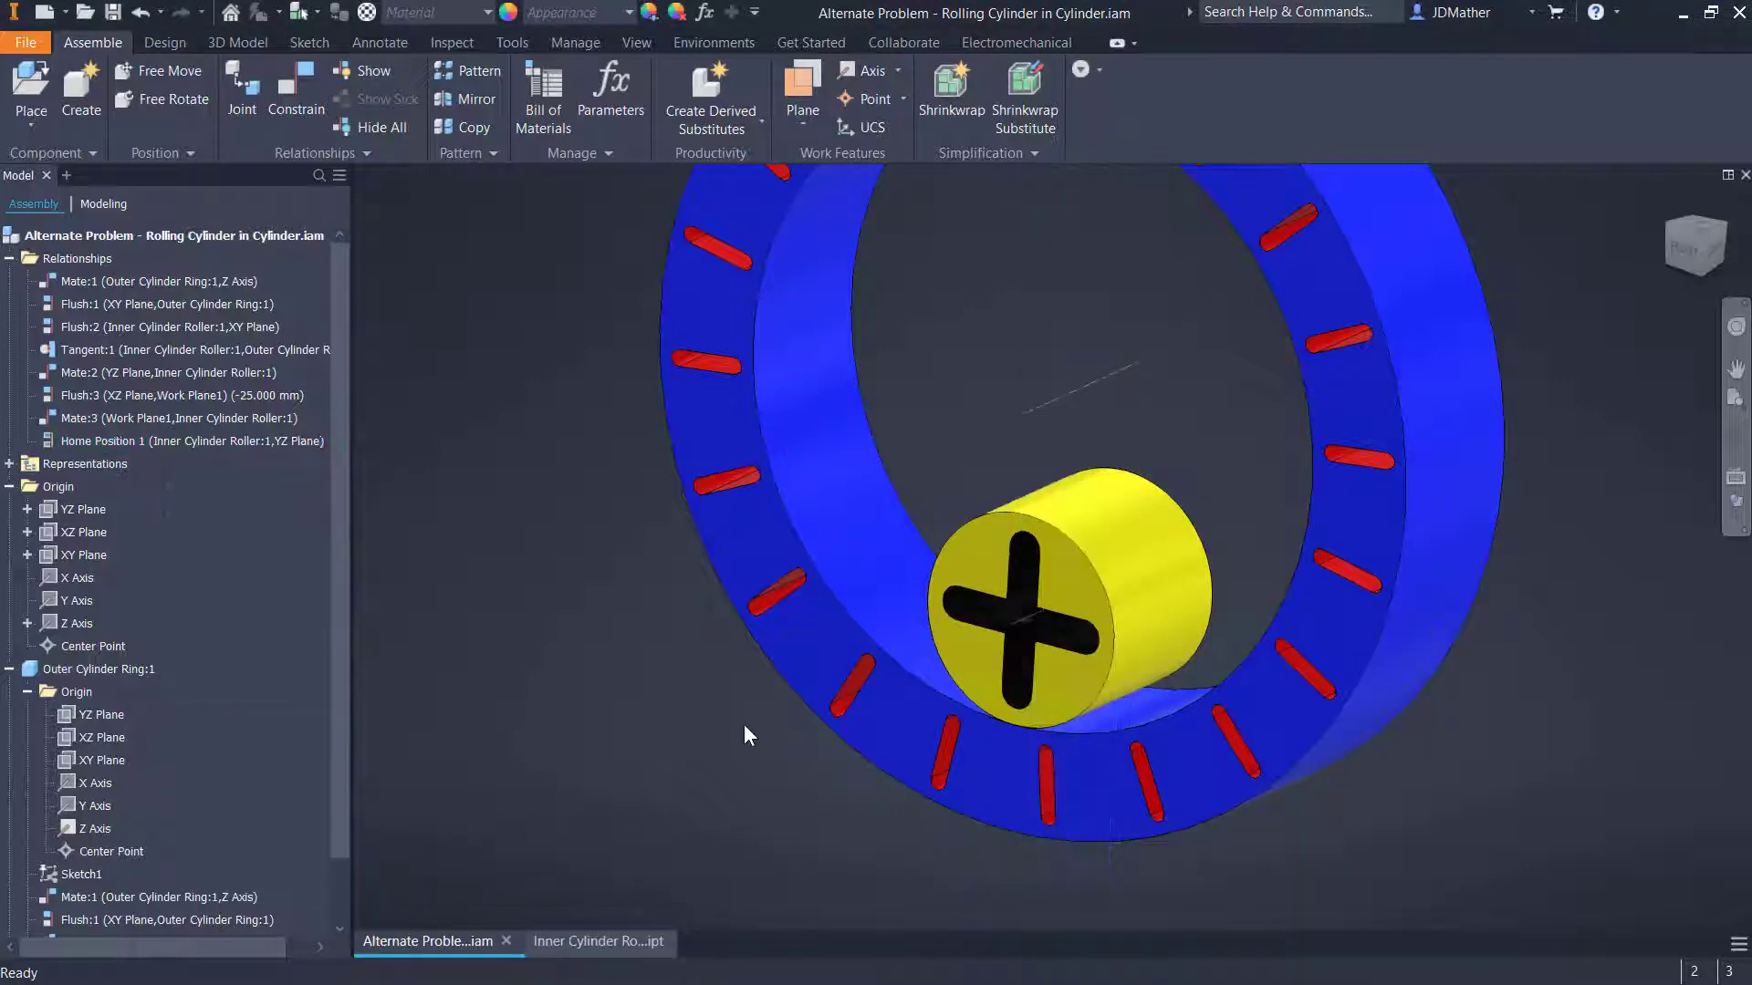
Rotate the roller and the outer ring by hand to check that each can turn
{"action": "mouse_move", "coordinate": [986, 694]}
{"action": "left_mouse_down"}
{"action": "mouse_move", "coordinate": [1005, 710]}
{"action": "mouse_move", "coordinate": [924, 600]}
{"action": "mouse_move", "coordinate": [1000, 721]}
{"action": "mouse_move", "coordinate": [912, 650]}
{"action": "mouse_move", "coordinate": [918, 609]}
{"action": "mouse_move", "coordinate": [972, 698]}
{"action": "mouse_move", "coordinate": [949, 711]}
{"action": "mouse_move", "coordinate": [949, 774]}
{"action": "mouse_move", "coordinate": [754, 549]}
{"action": "mouse_move", "coordinate": [1013, 814]}
{"action": "mouse_move", "coordinate": [818, 607]}
{"action": "mouse_move", "coordinate": [921, 726]}
{"action": "mouse_move", "coordinate": [981, 675]}
{"action": "mouse_move", "coordinate": [811, 622]}
{"action": "mouse_move", "coordinate": [892, 779]}
{"action": "mouse_move", "coordinate": [984, 677]}
{"action": "left_mouse_up"}
{"action": "left_click", "coordinate": [938, 716]}
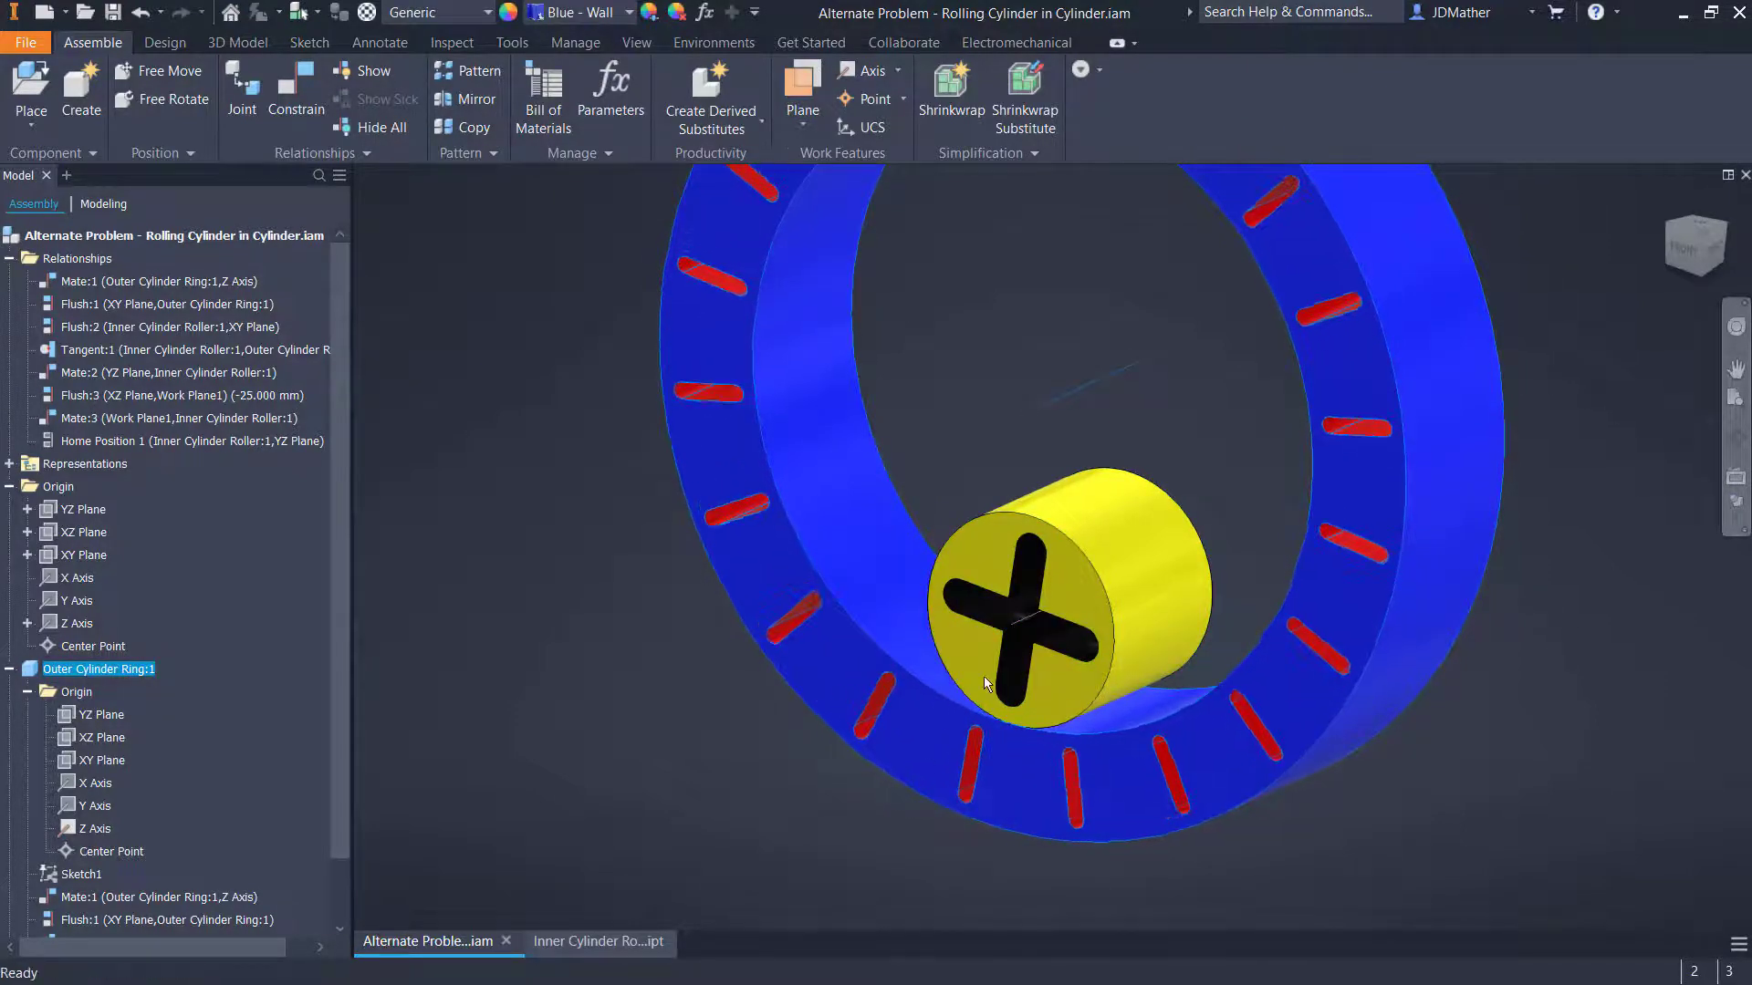
{"action": "left_click", "coordinate": [983, 677]}
{"action": "mouse_move", "coordinate": [917, 748]}
{"action": "left_mouse_down"}
{"action": "mouse_move", "coordinate": [834, 660]}
{"action": "mouse_move", "coordinate": [890, 741]}
{"action": "left_mouse_up"}
{"action": "left_click", "coordinate": [708, 734]}
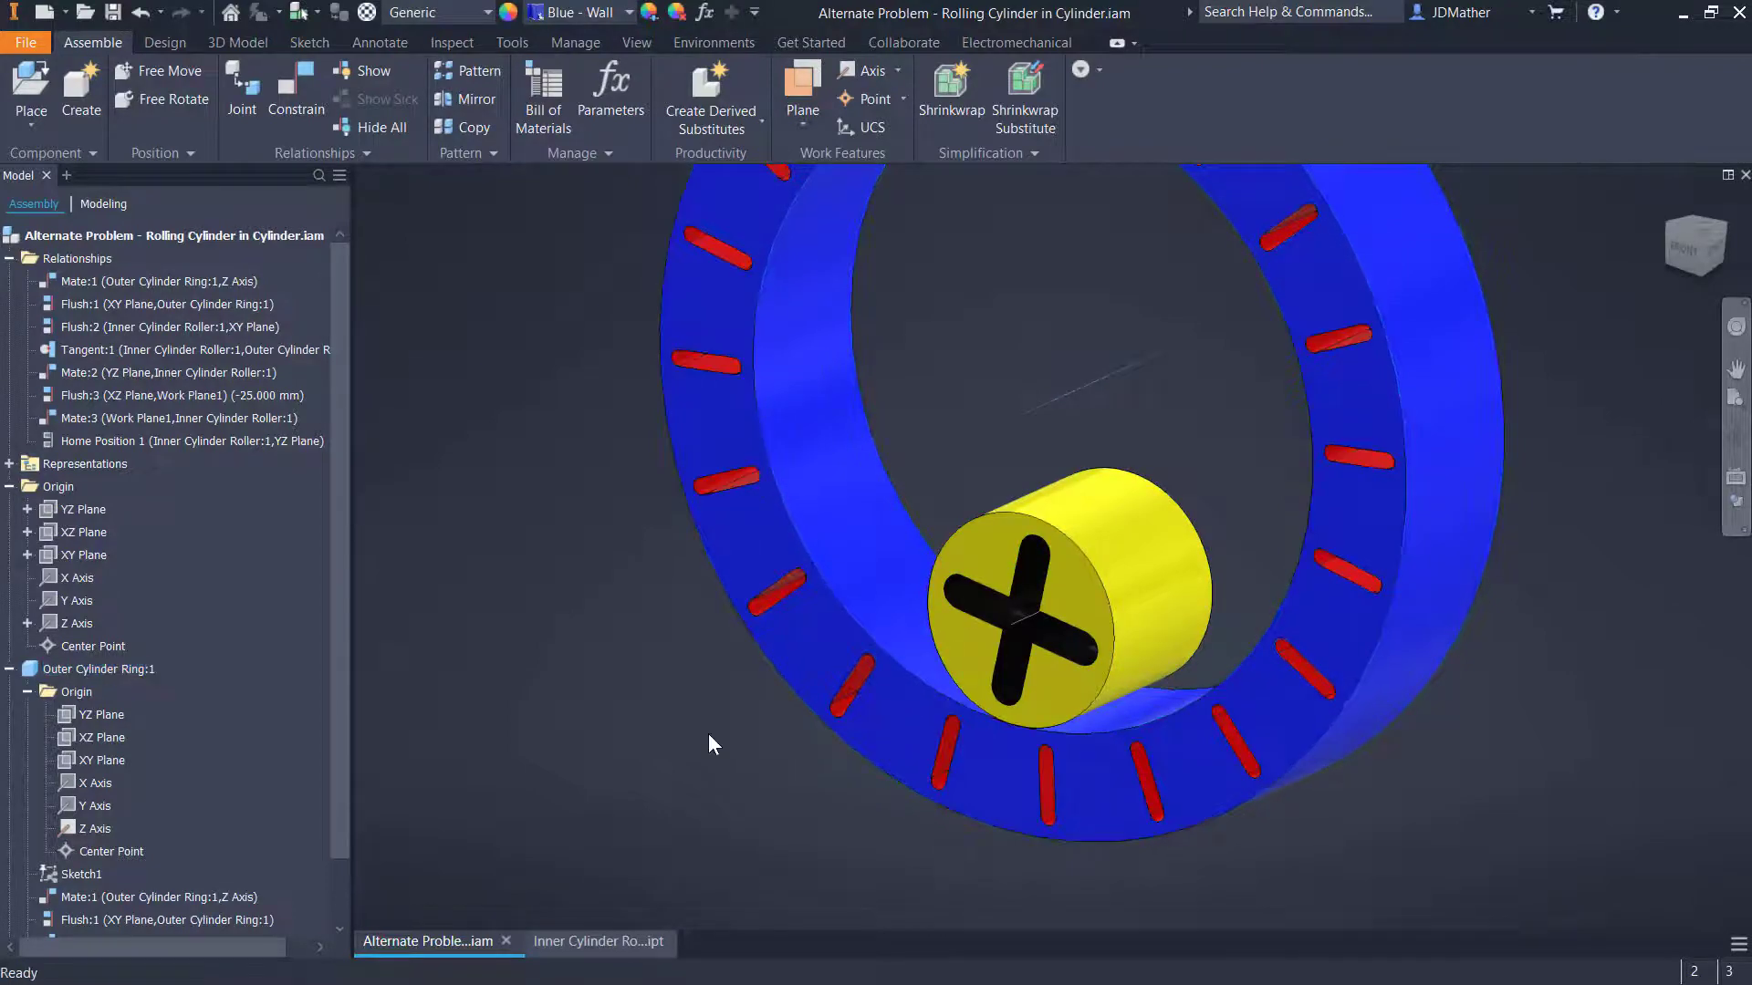
Enter the Dynamic Simulation environment from the home view and review the simulation settings without changing them
{"action": "key", "text": "F6"}
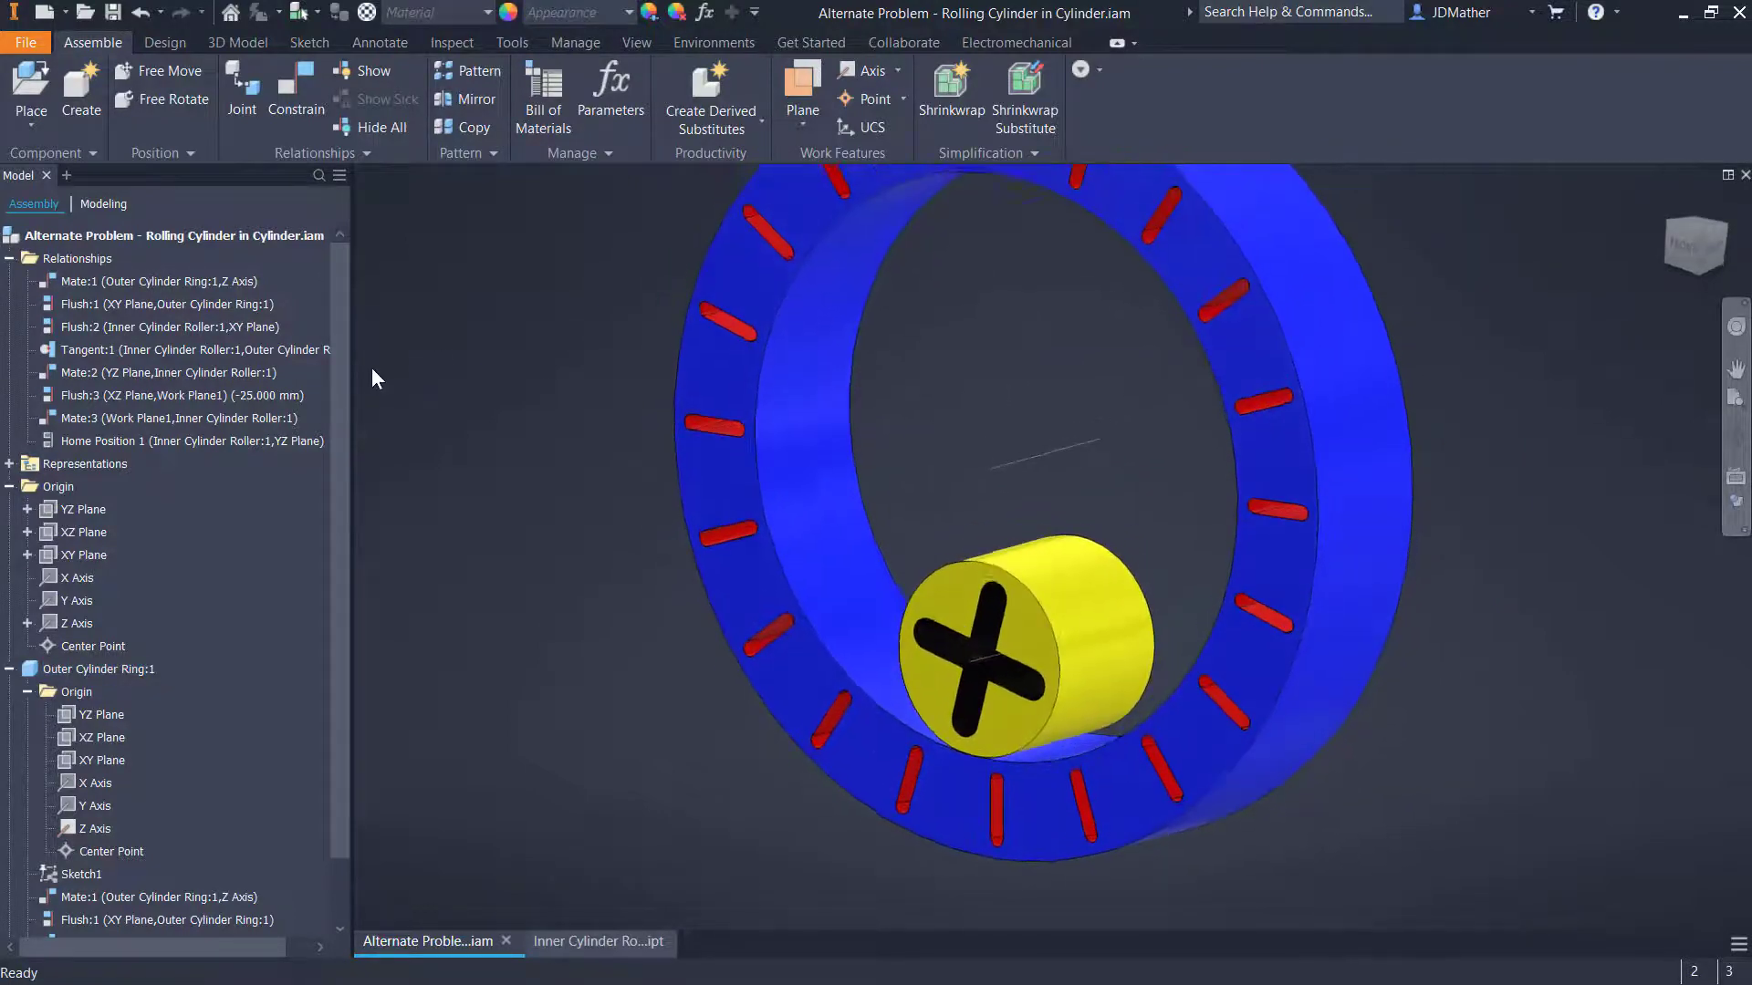
{"action": "middle_click_drag", "start_coordinate": [520, 167], "coordinate": [682, 84], "text": "shift"}
{"action": "left_click", "coordinate": [714, 42]}
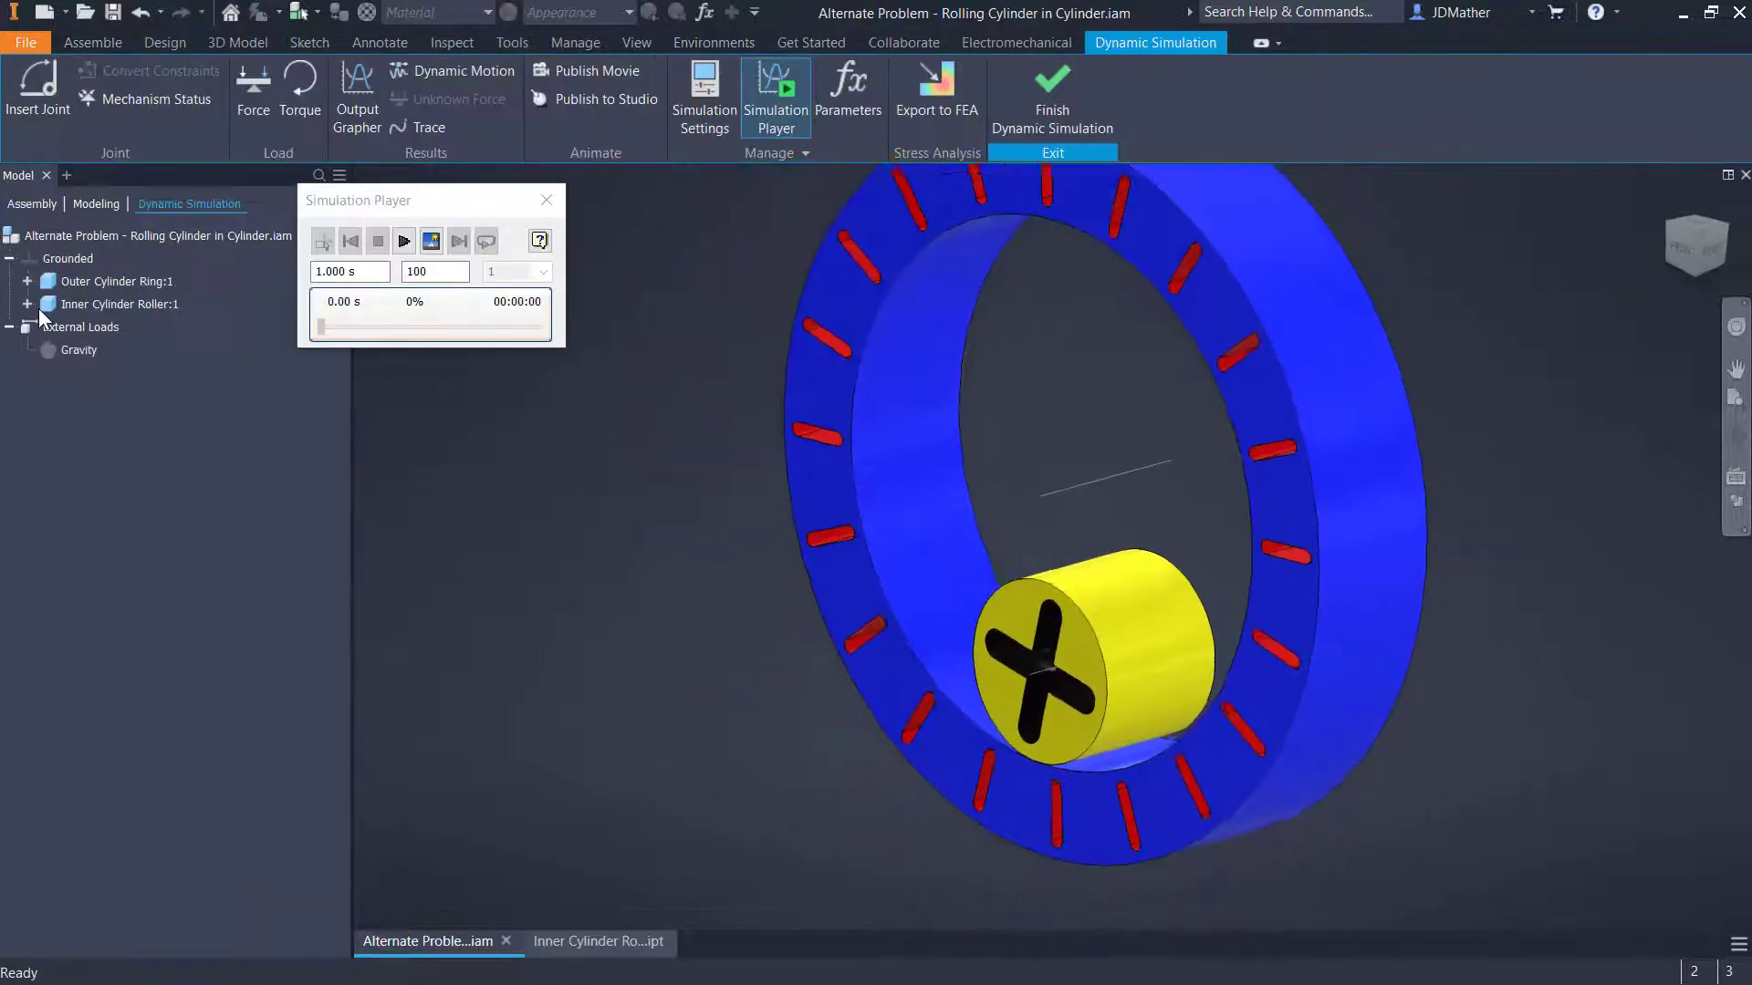
{"action": "left_click", "coordinate": [691, 97]}
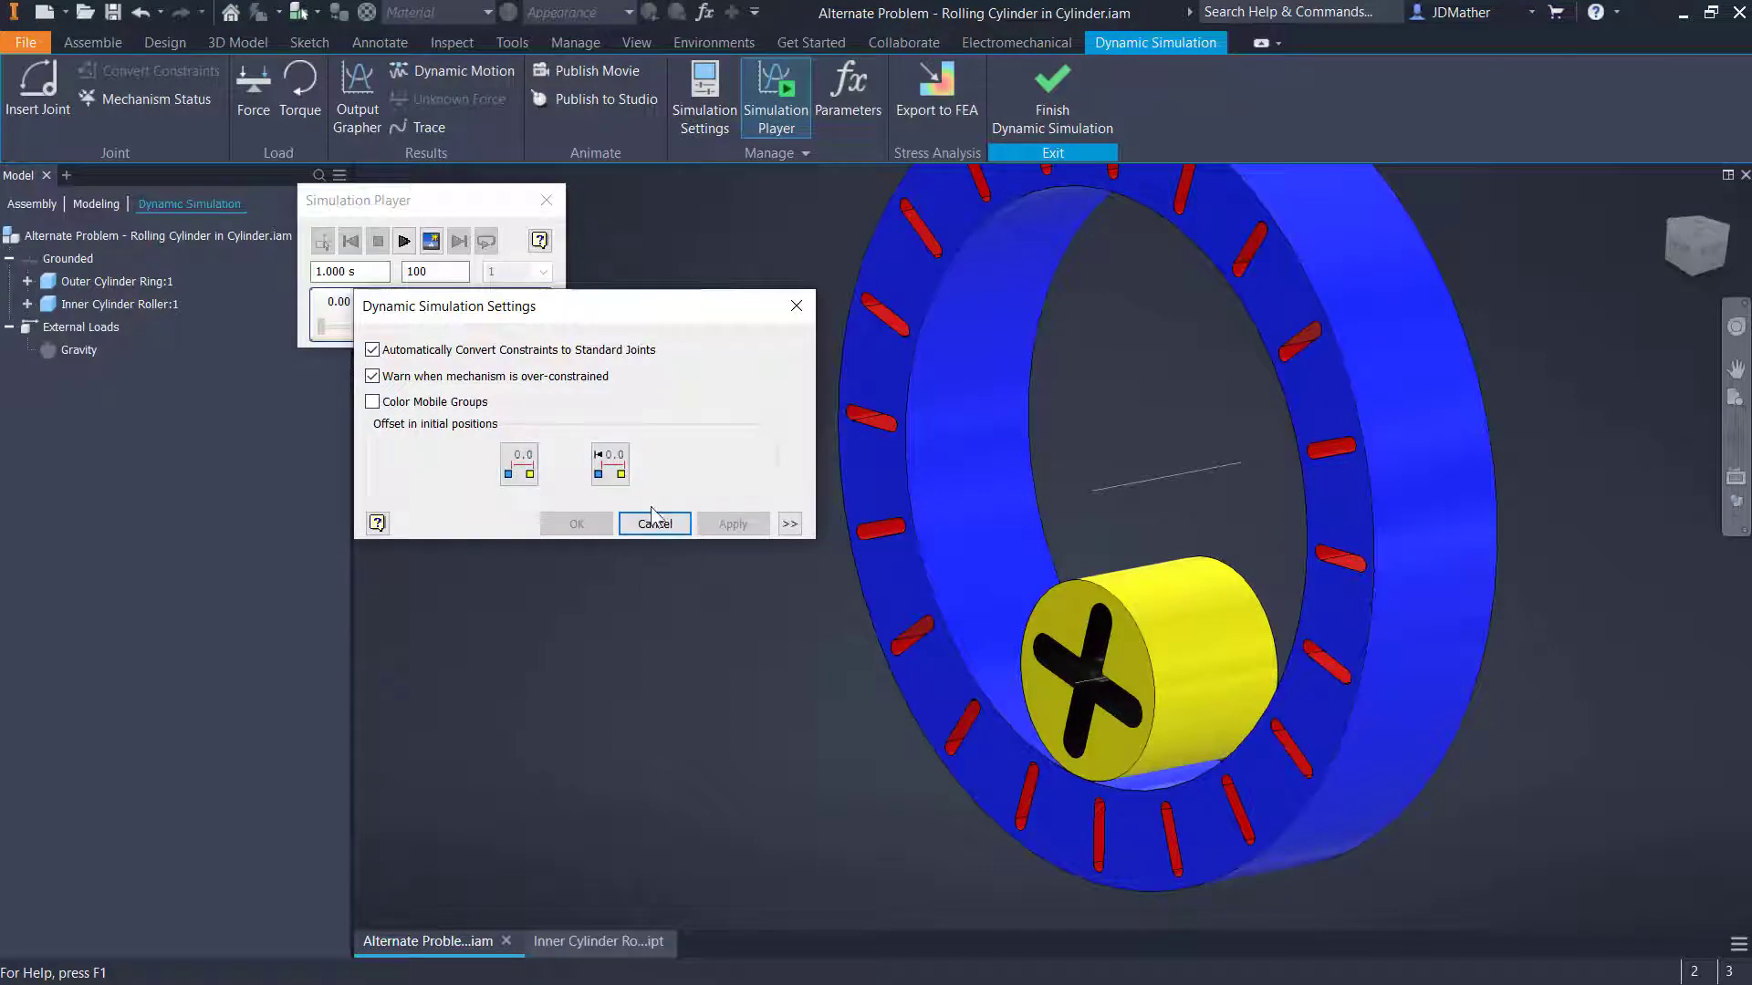
{"action": "left_click", "coordinate": [627, 531]}
Test the parts' movement in the simulation and set the outer cylinder ring to Retain DOF
{"action": "left_click_drag", "start_coordinate": [810, 661], "coordinate": [898, 770]}
{"action": "left_click_drag", "start_coordinate": [984, 701], "coordinate": [998, 748]}
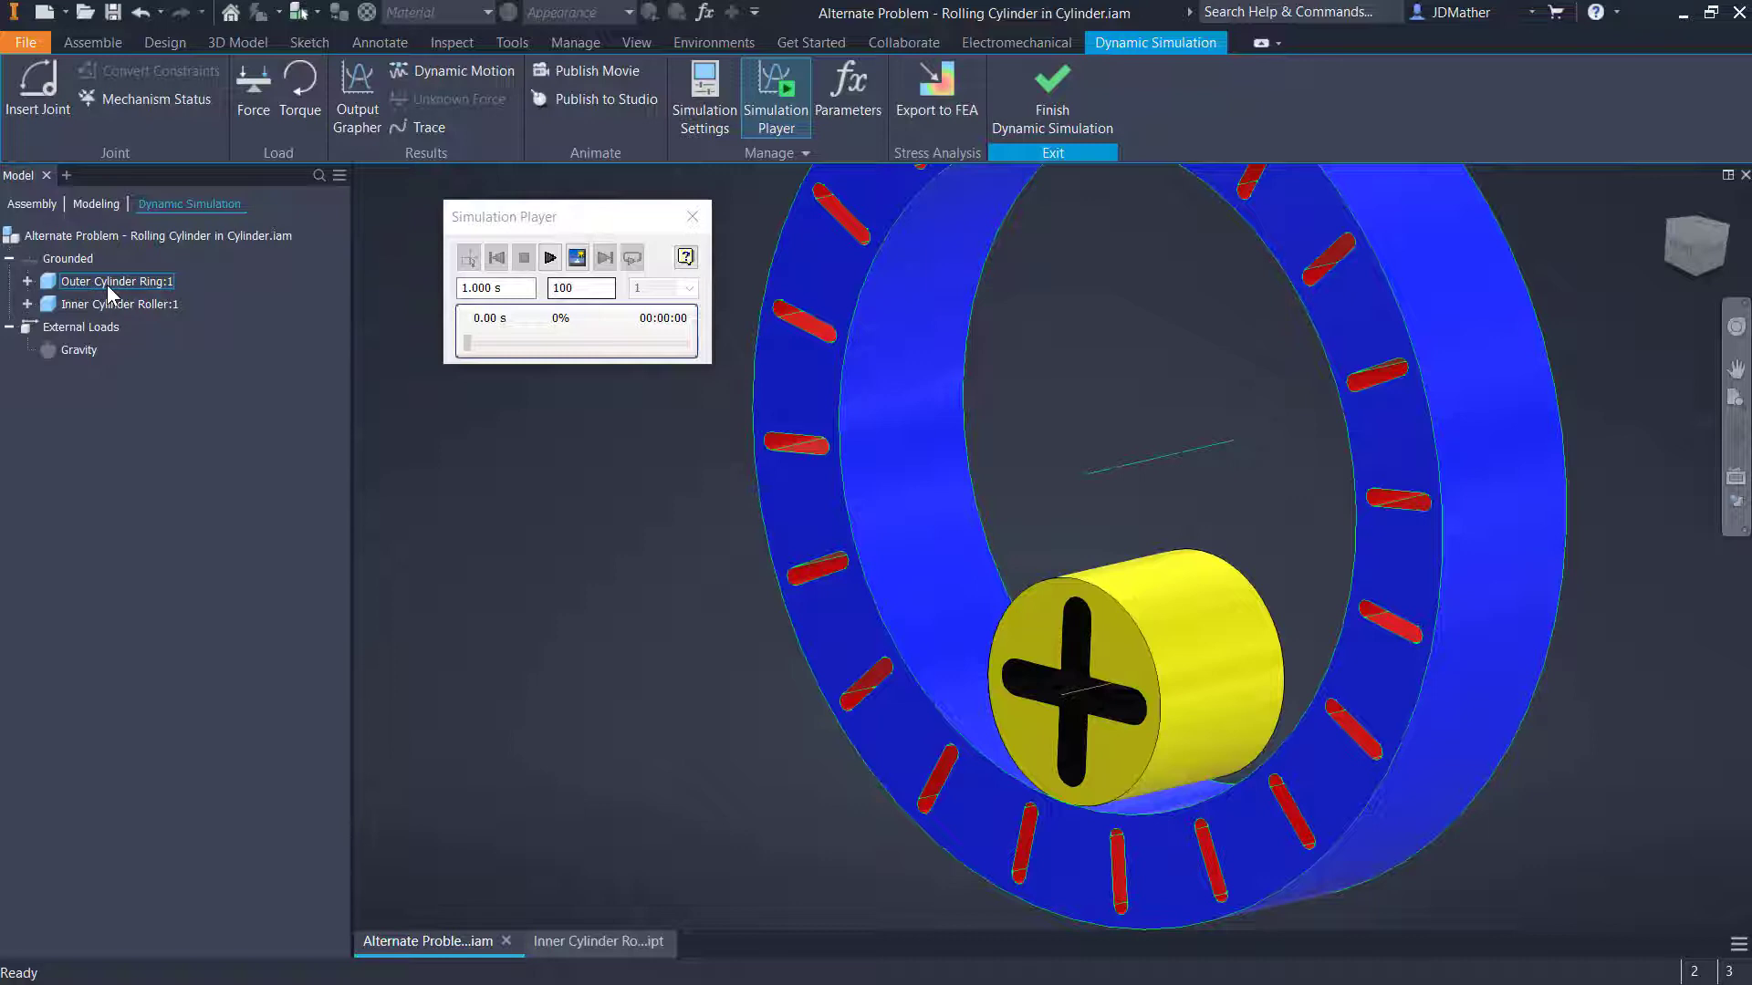
{"action": "right_click", "coordinate": [107, 285]}
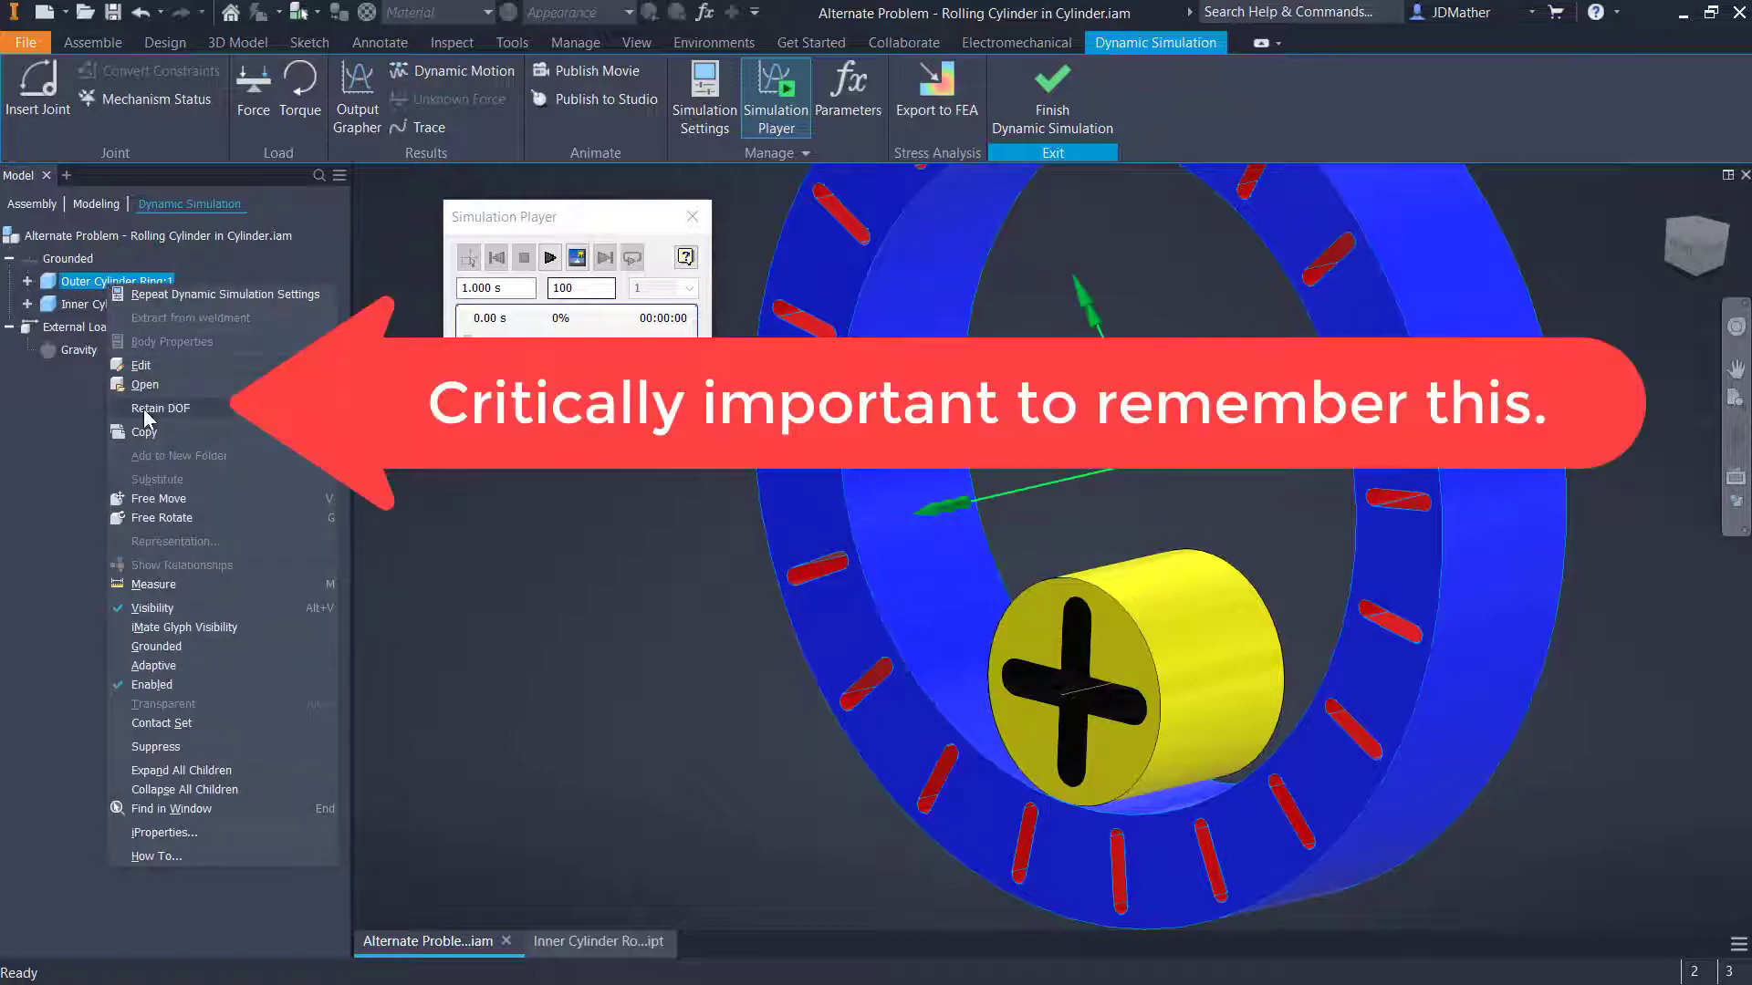
{"action": "left_click", "coordinate": [144, 408]}
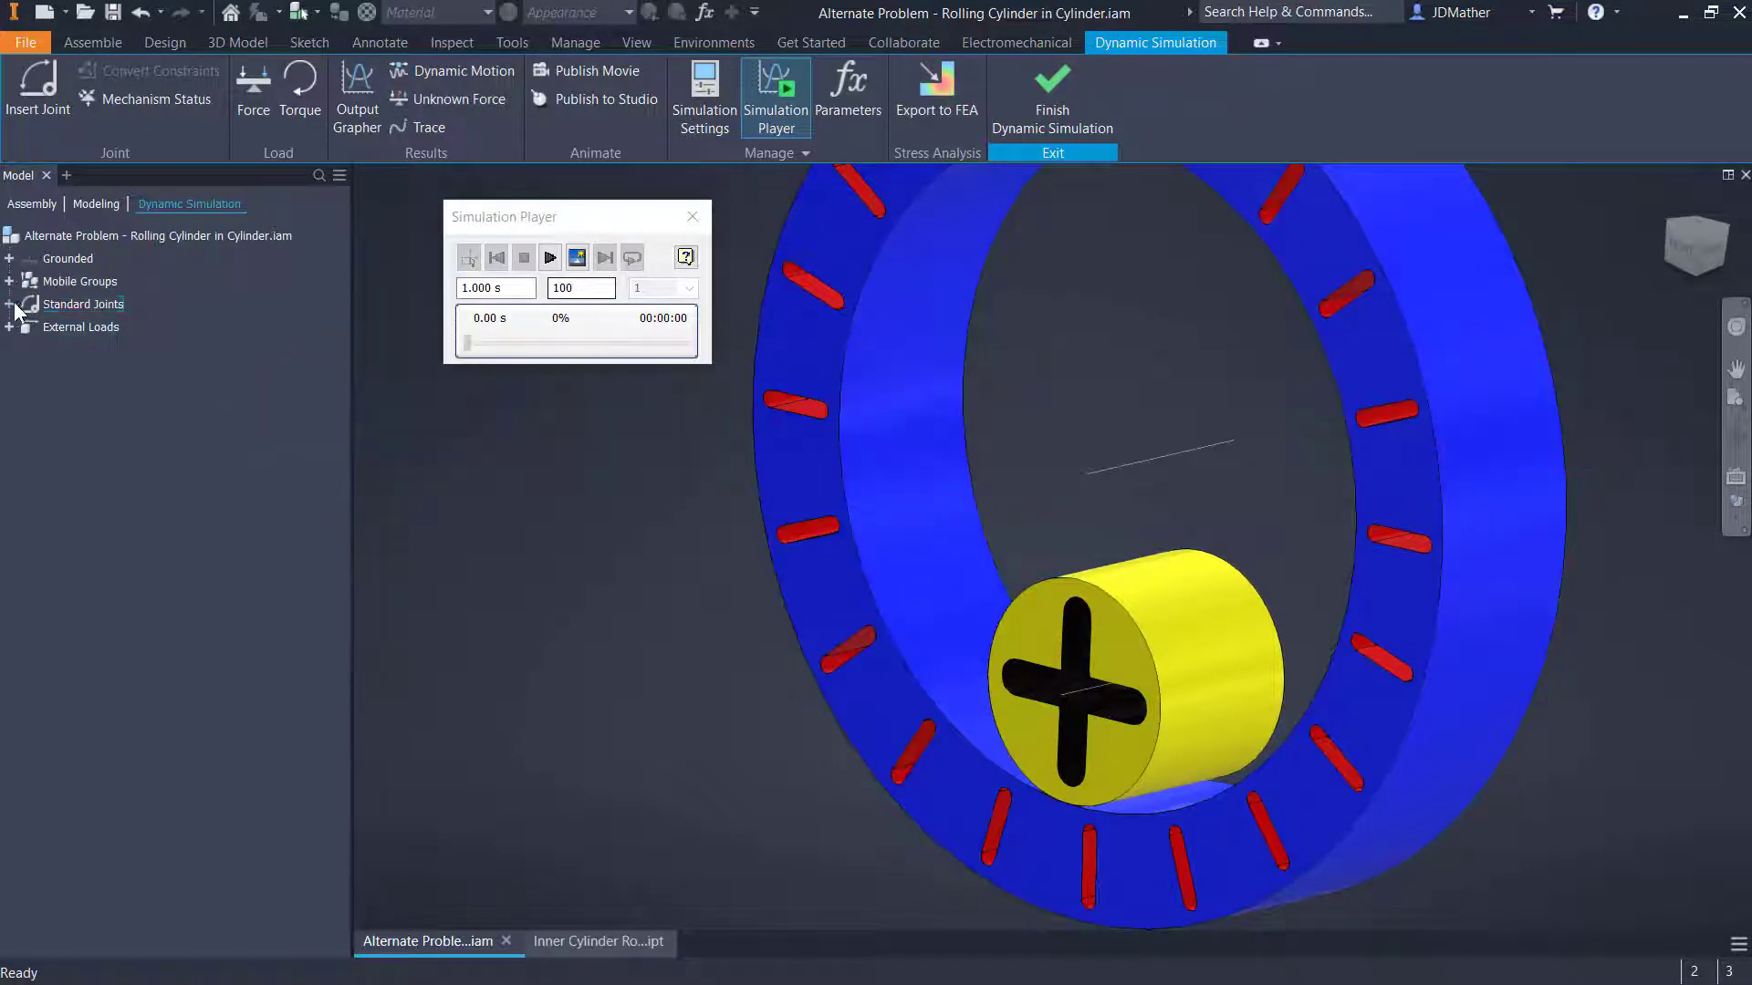
Expand the standard joints and mobile groups to inspect their contents, and rotate the outer ring to check its revolution joint
{"action": "left_click", "coordinate": [10, 305]}
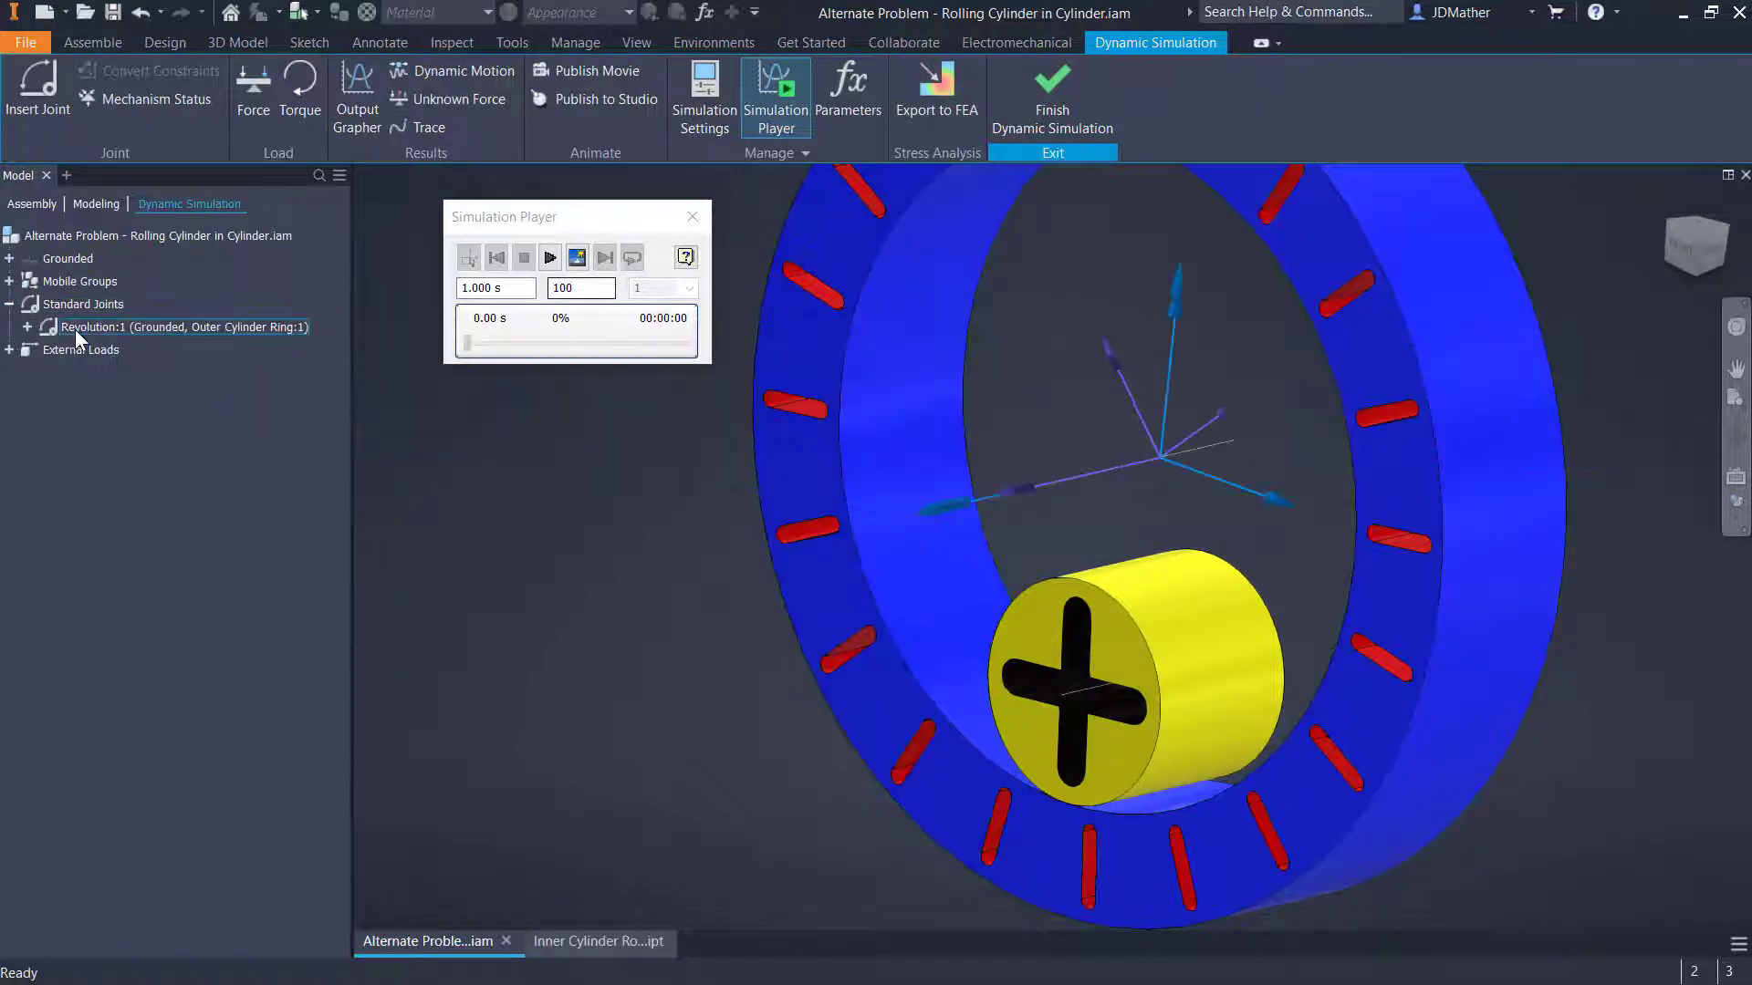
{"action": "left_click", "coordinate": [9, 281]}
{"action": "left_click_drag", "start_coordinate": [841, 590], "coordinate": [850, 649]}
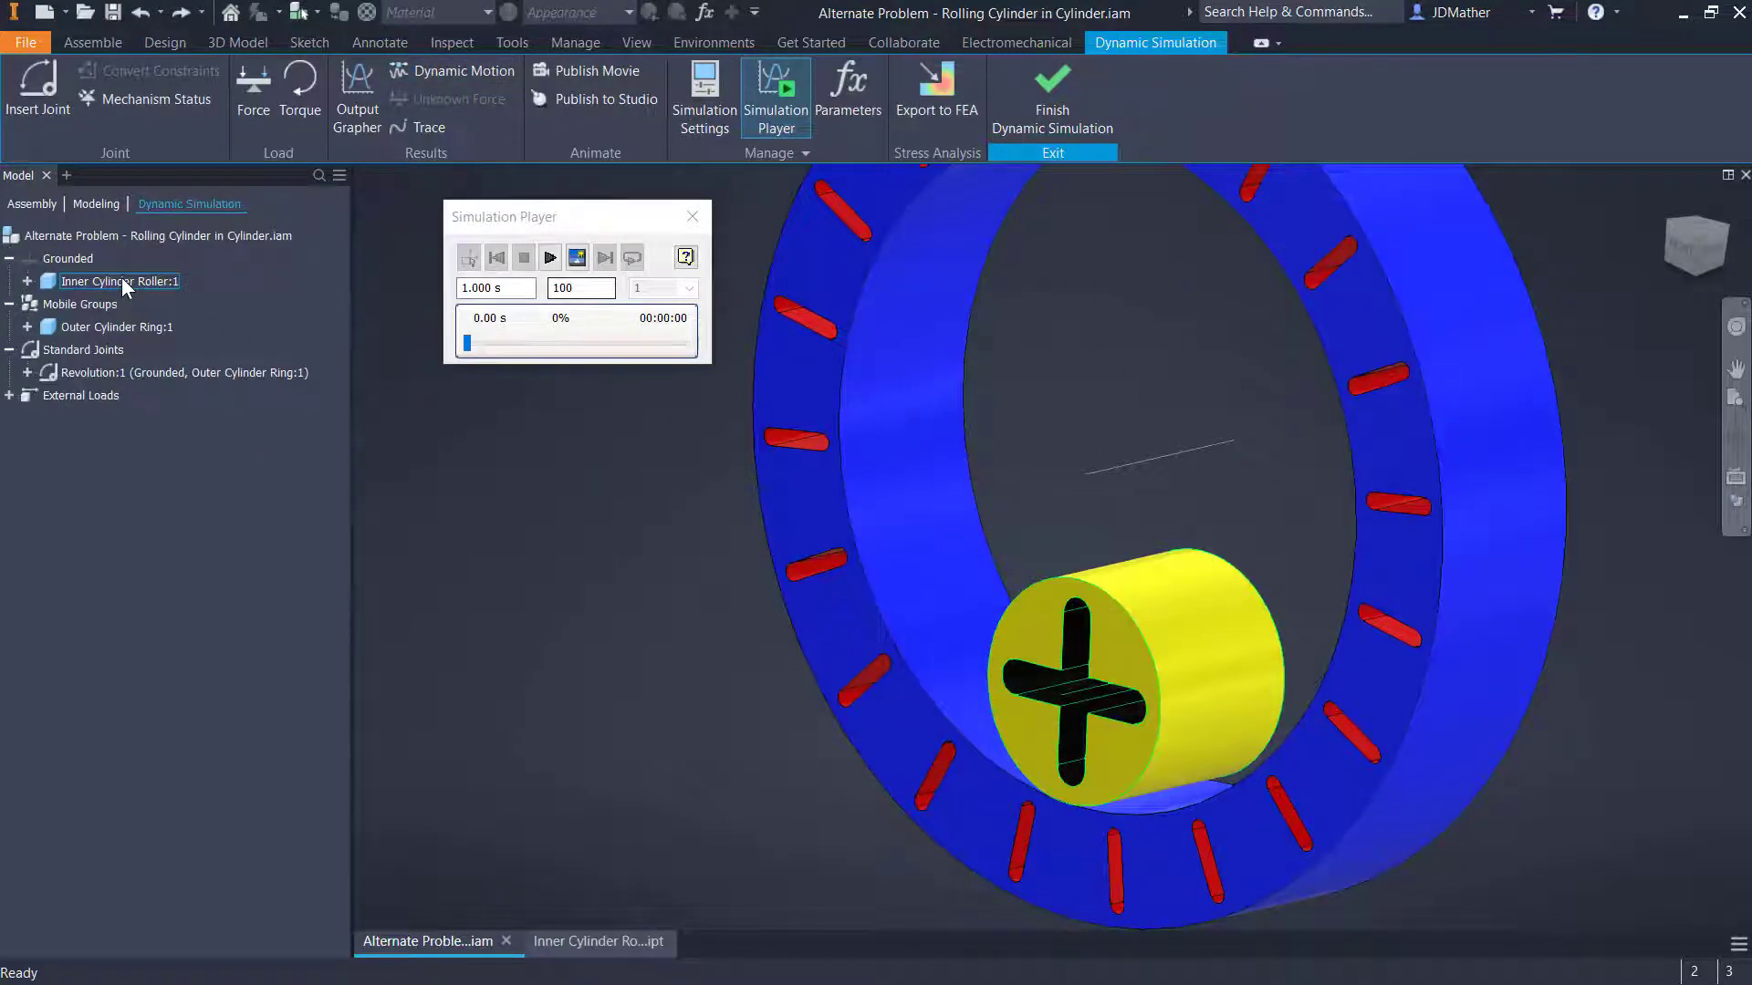
Set the inner cylinder roller to Retain DOF
{"action": "right_click", "coordinate": [123, 279]}
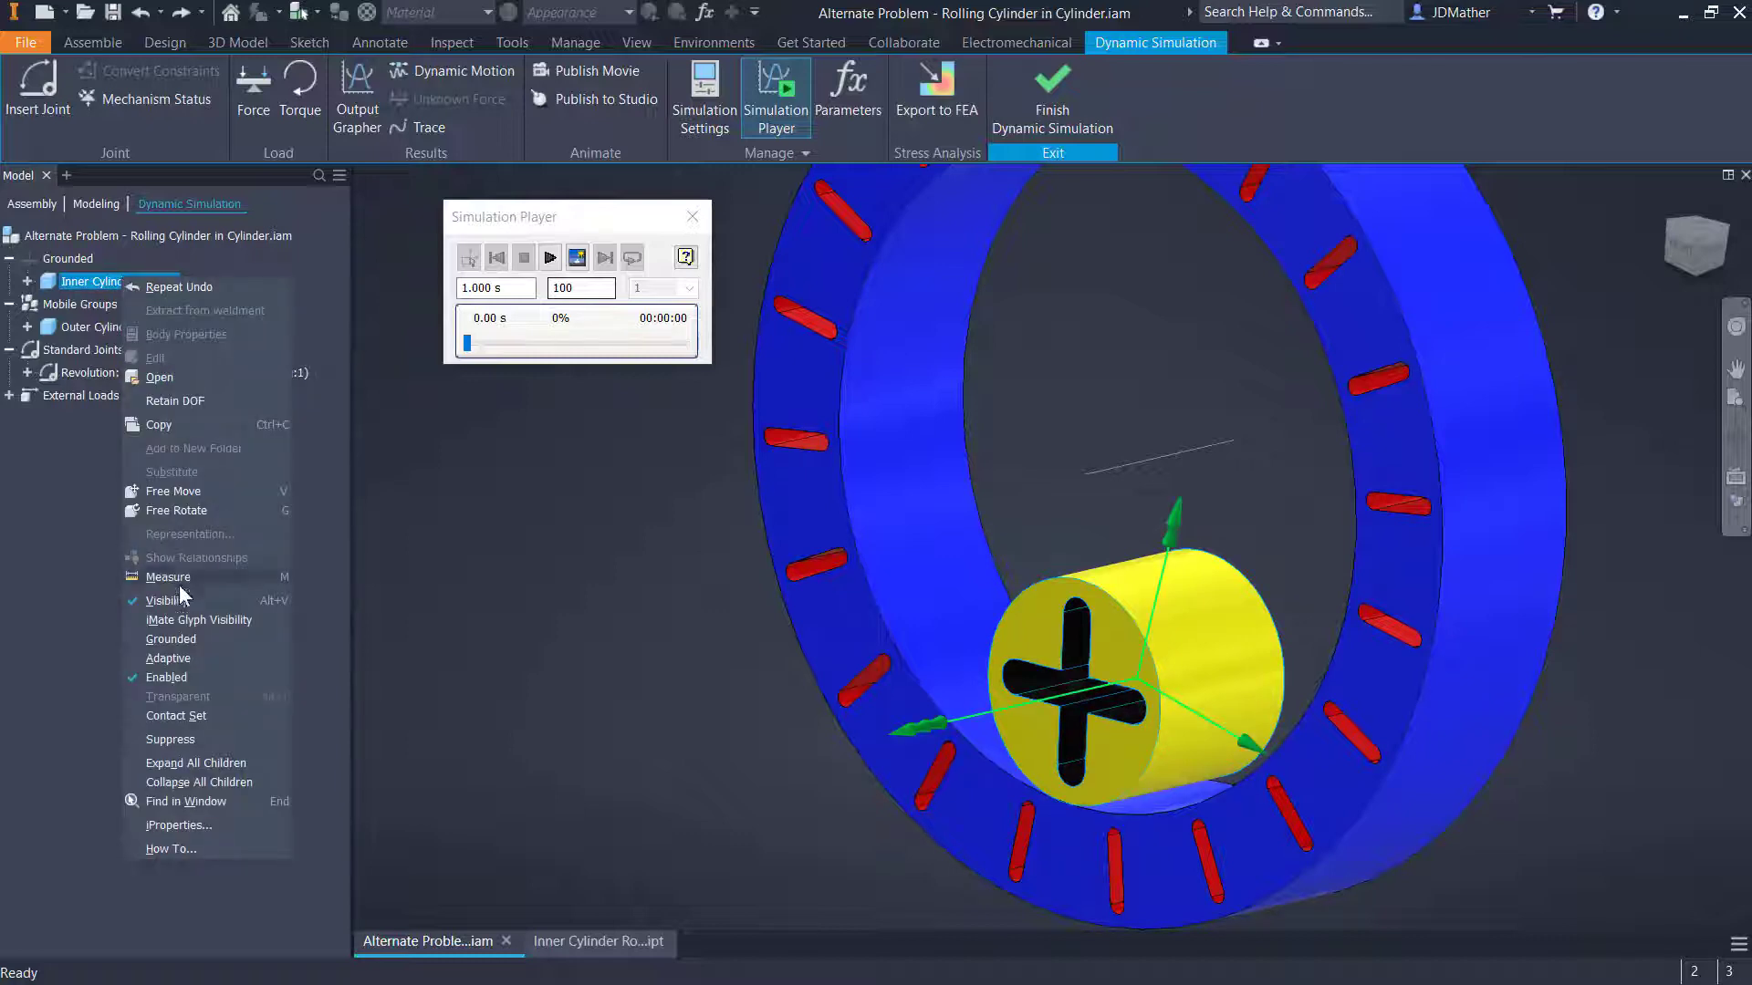
{"action": "left_click", "coordinate": [176, 403]}
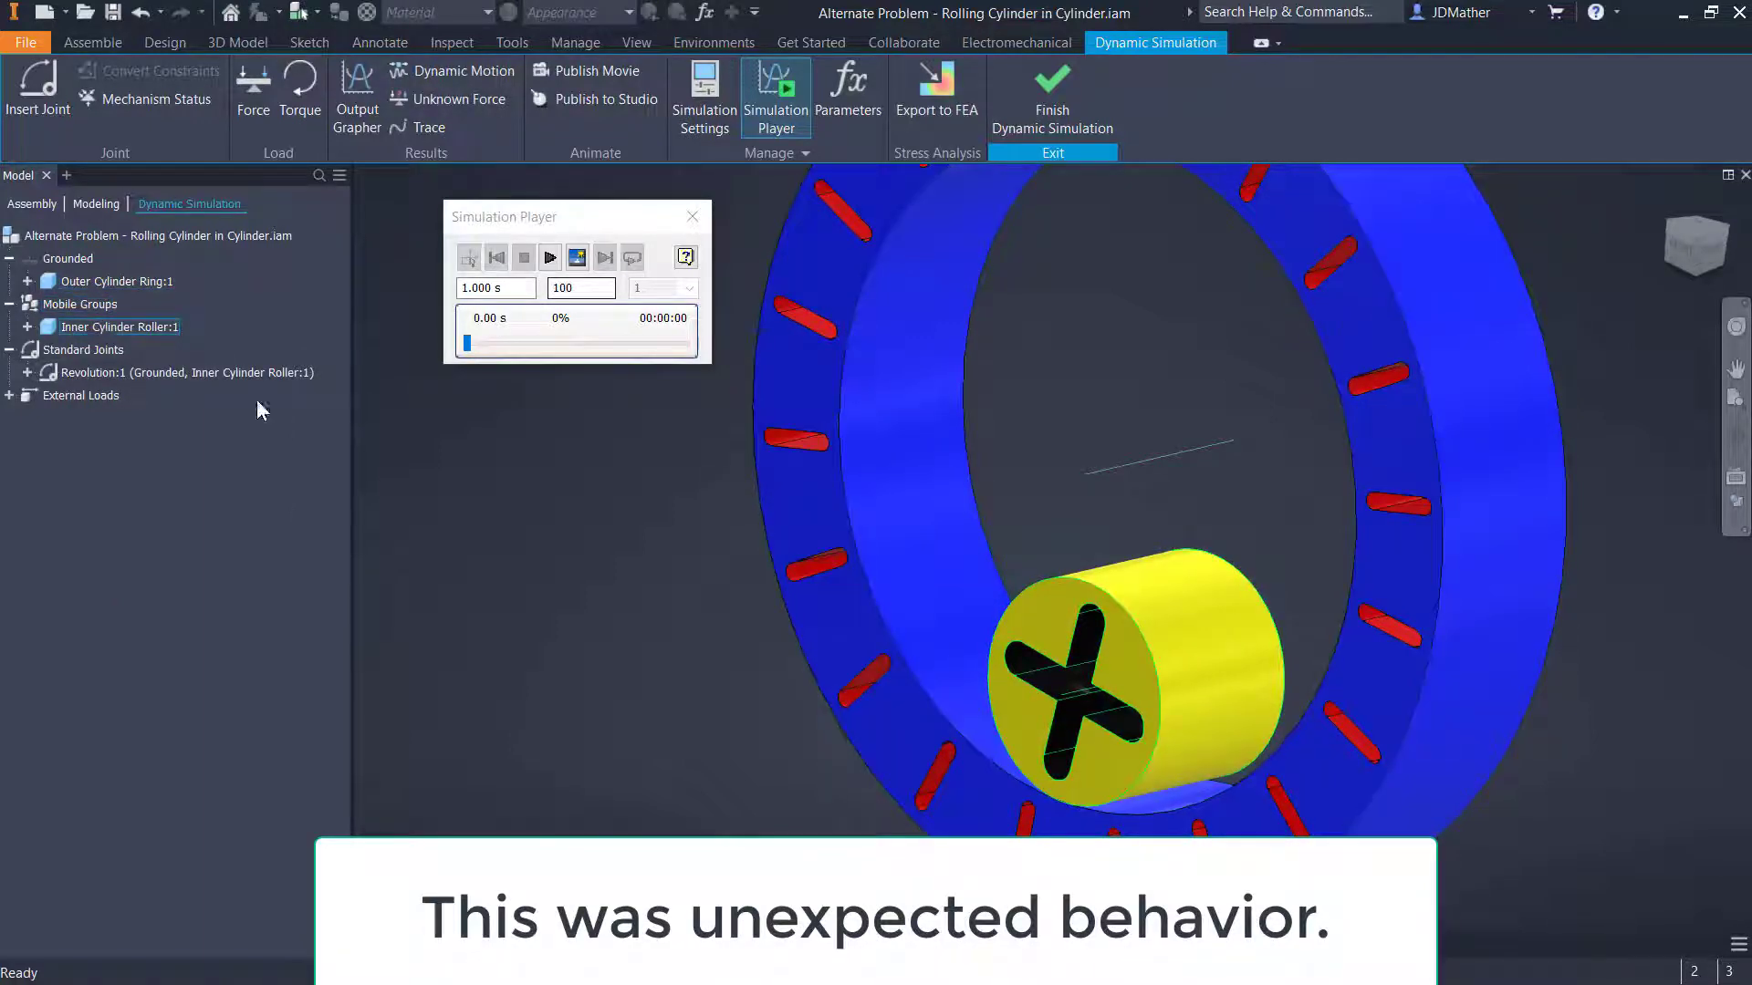
Leave the simulation environment, suppress the tangent constraint between roller and ring in the assembly, and re-enter Dynamic Simulation
{"action": "left_click", "coordinate": [1040, 112]}
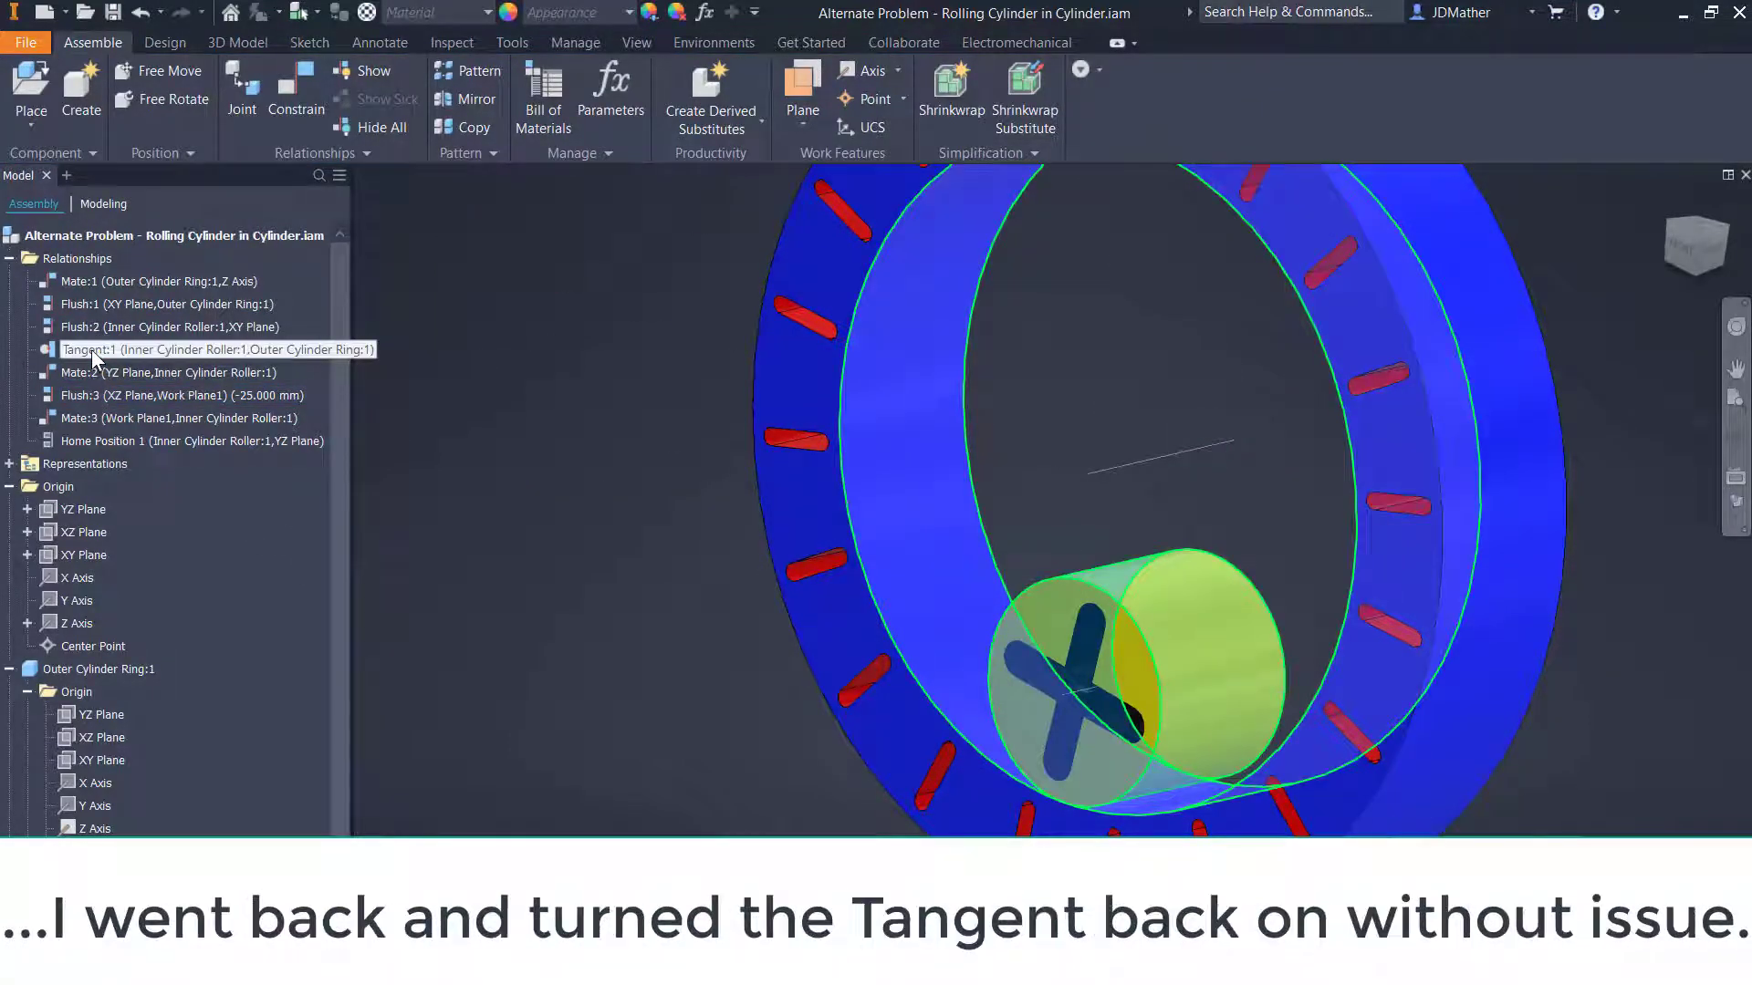
{"action": "right_click", "coordinate": [91, 349]}
{"action": "left_click", "coordinate": [146, 531]}
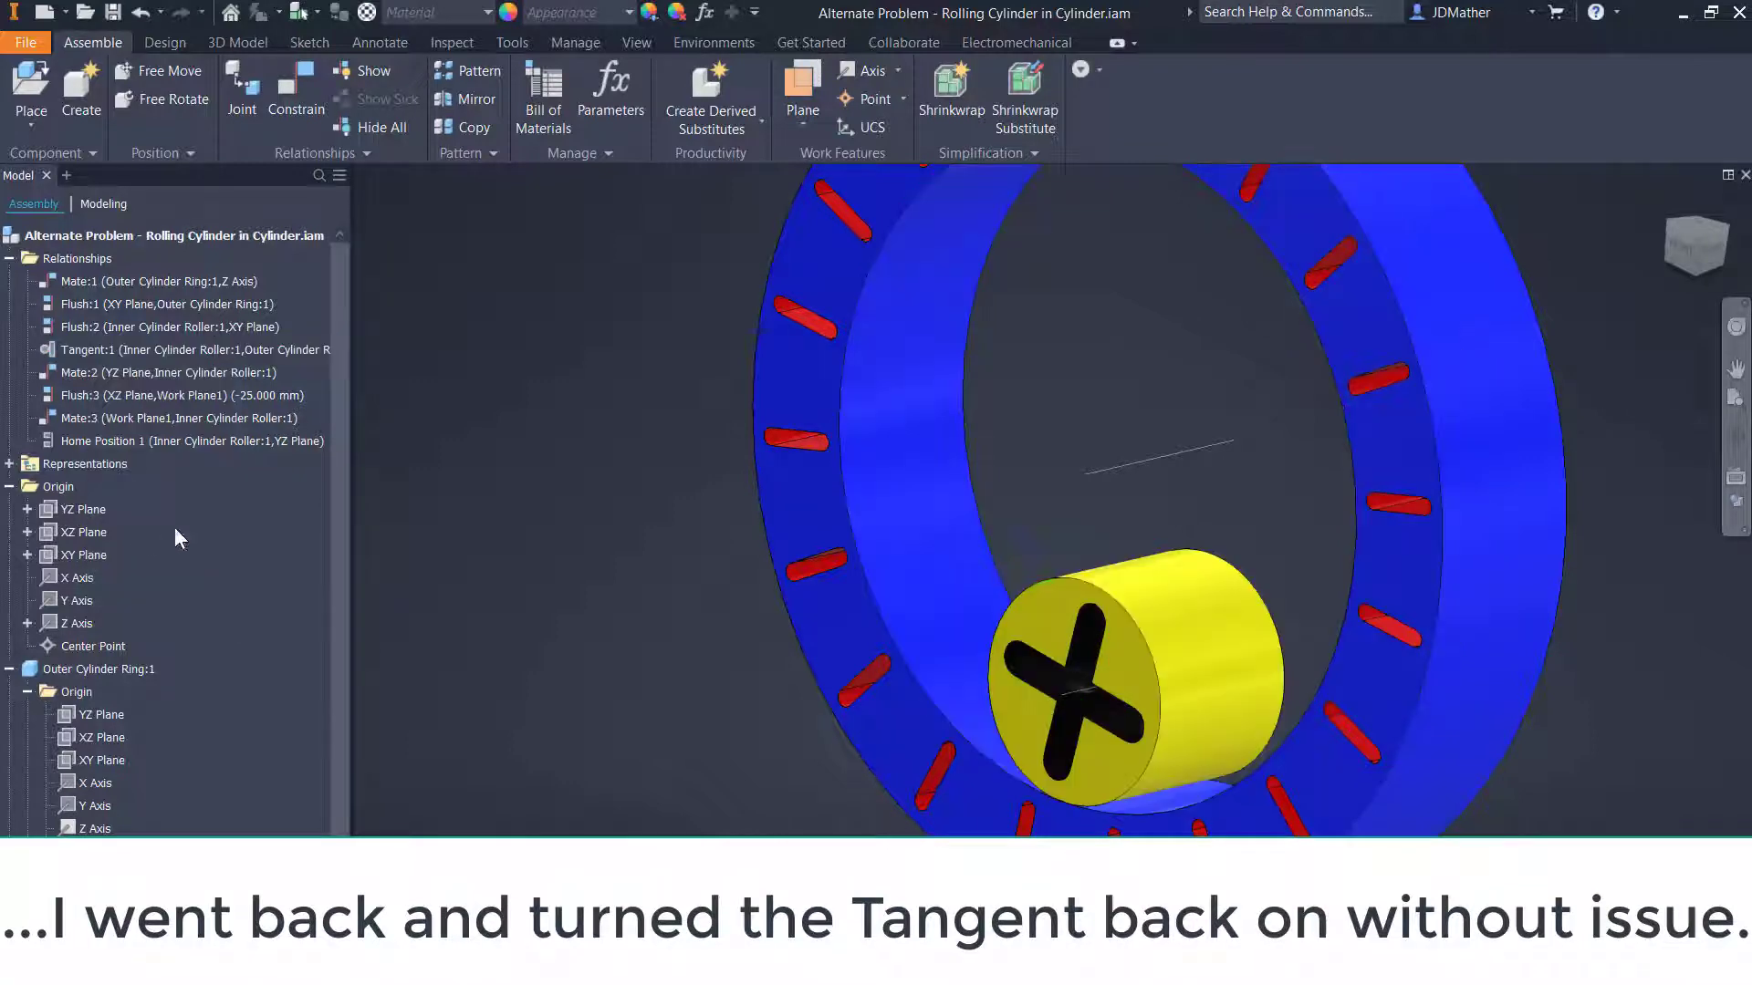
{"action": "left_click", "coordinate": [710, 42]}
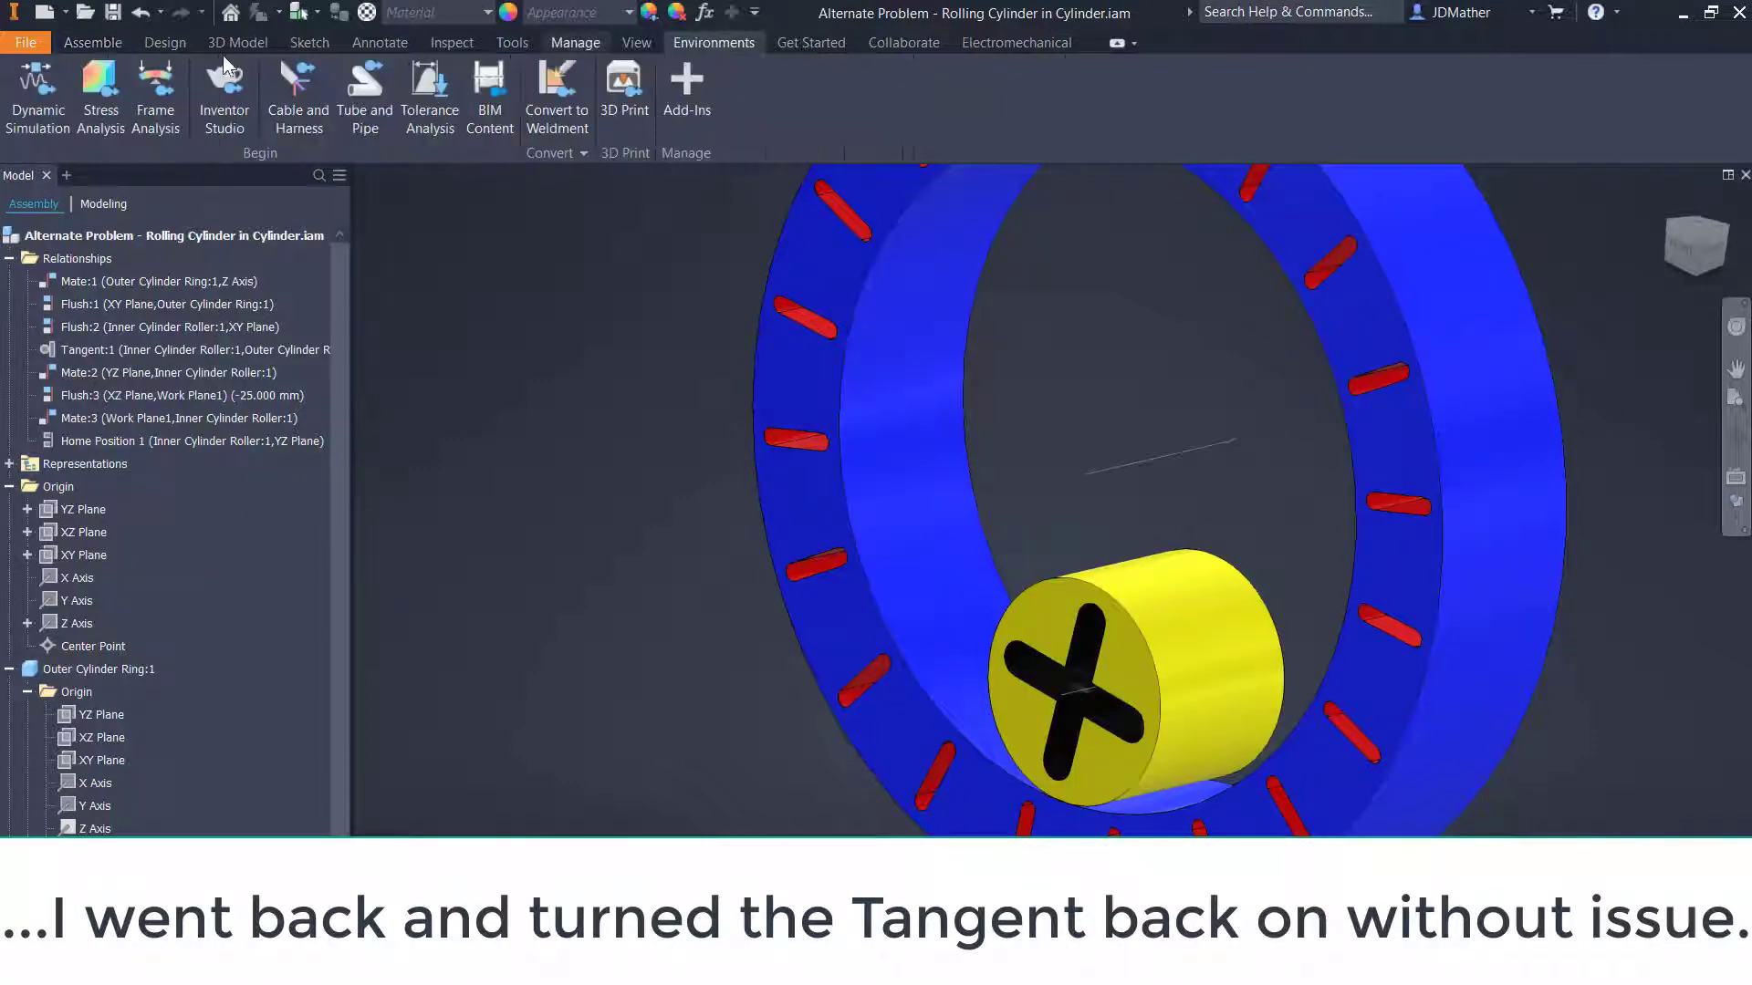
{"action": "left_click", "coordinate": [51, 74]}
Set the outer cylinder ring to Retain DOF and test the roller's rotation
{"action": "right_click", "coordinate": [96, 285]}
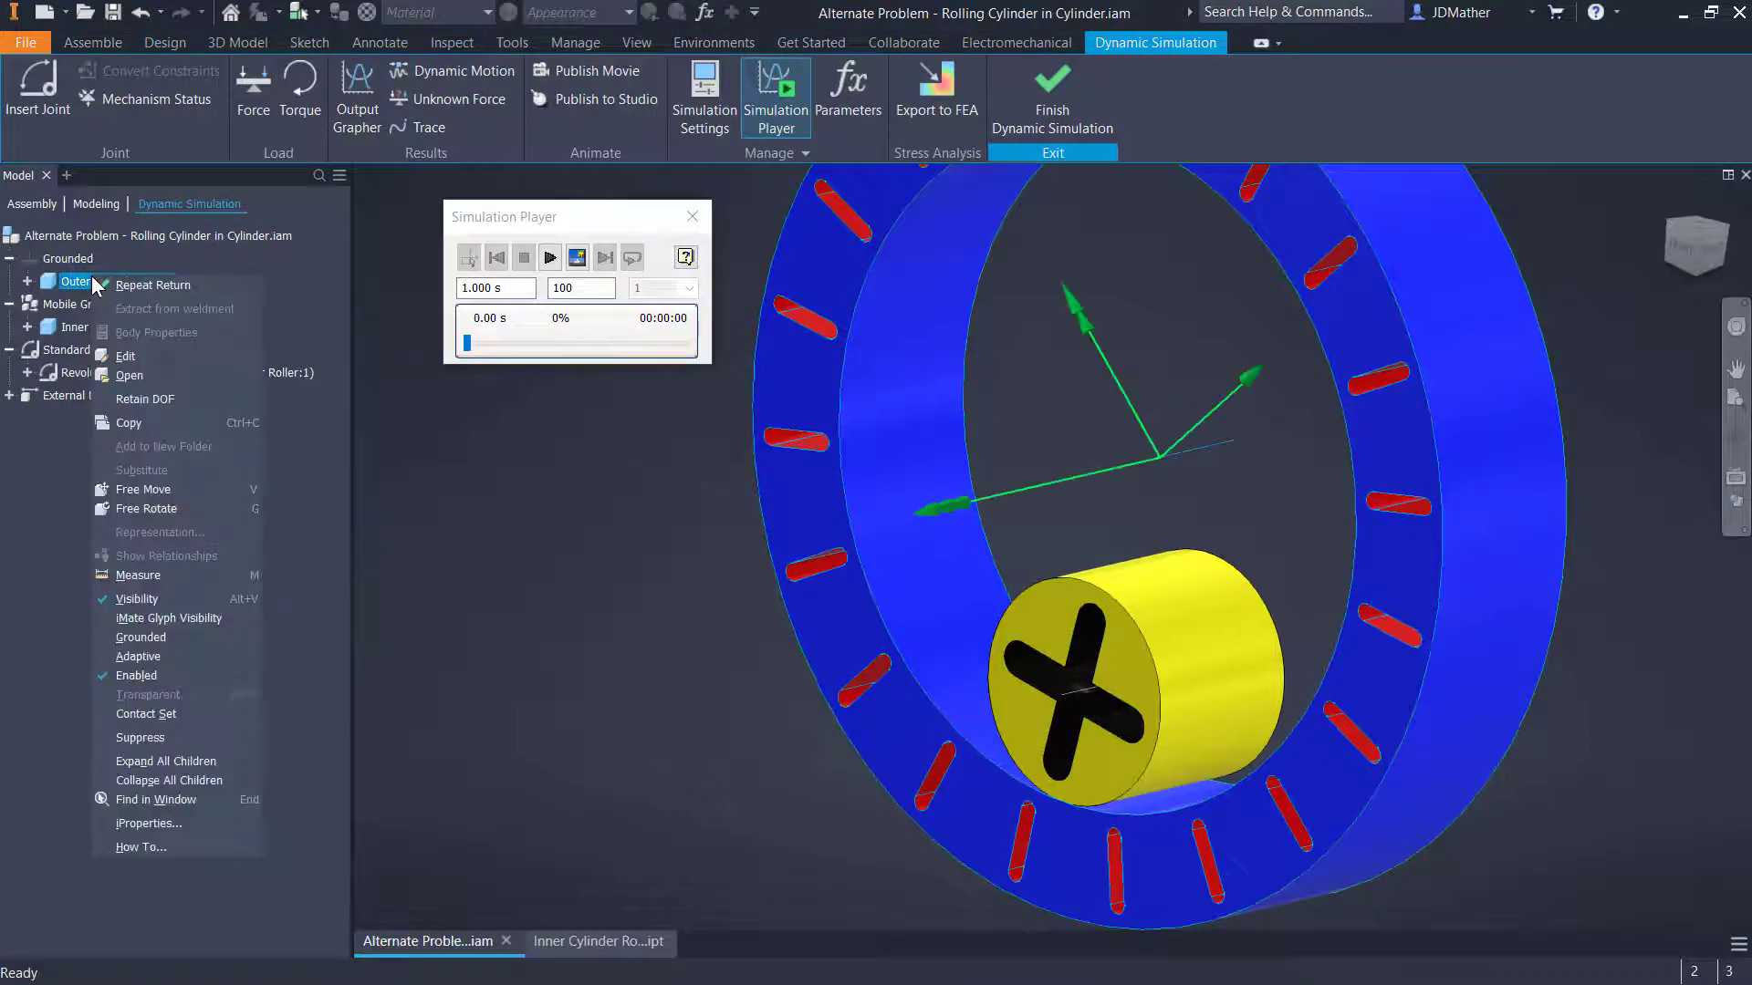
{"action": "left_click", "coordinate": [125, 400]}
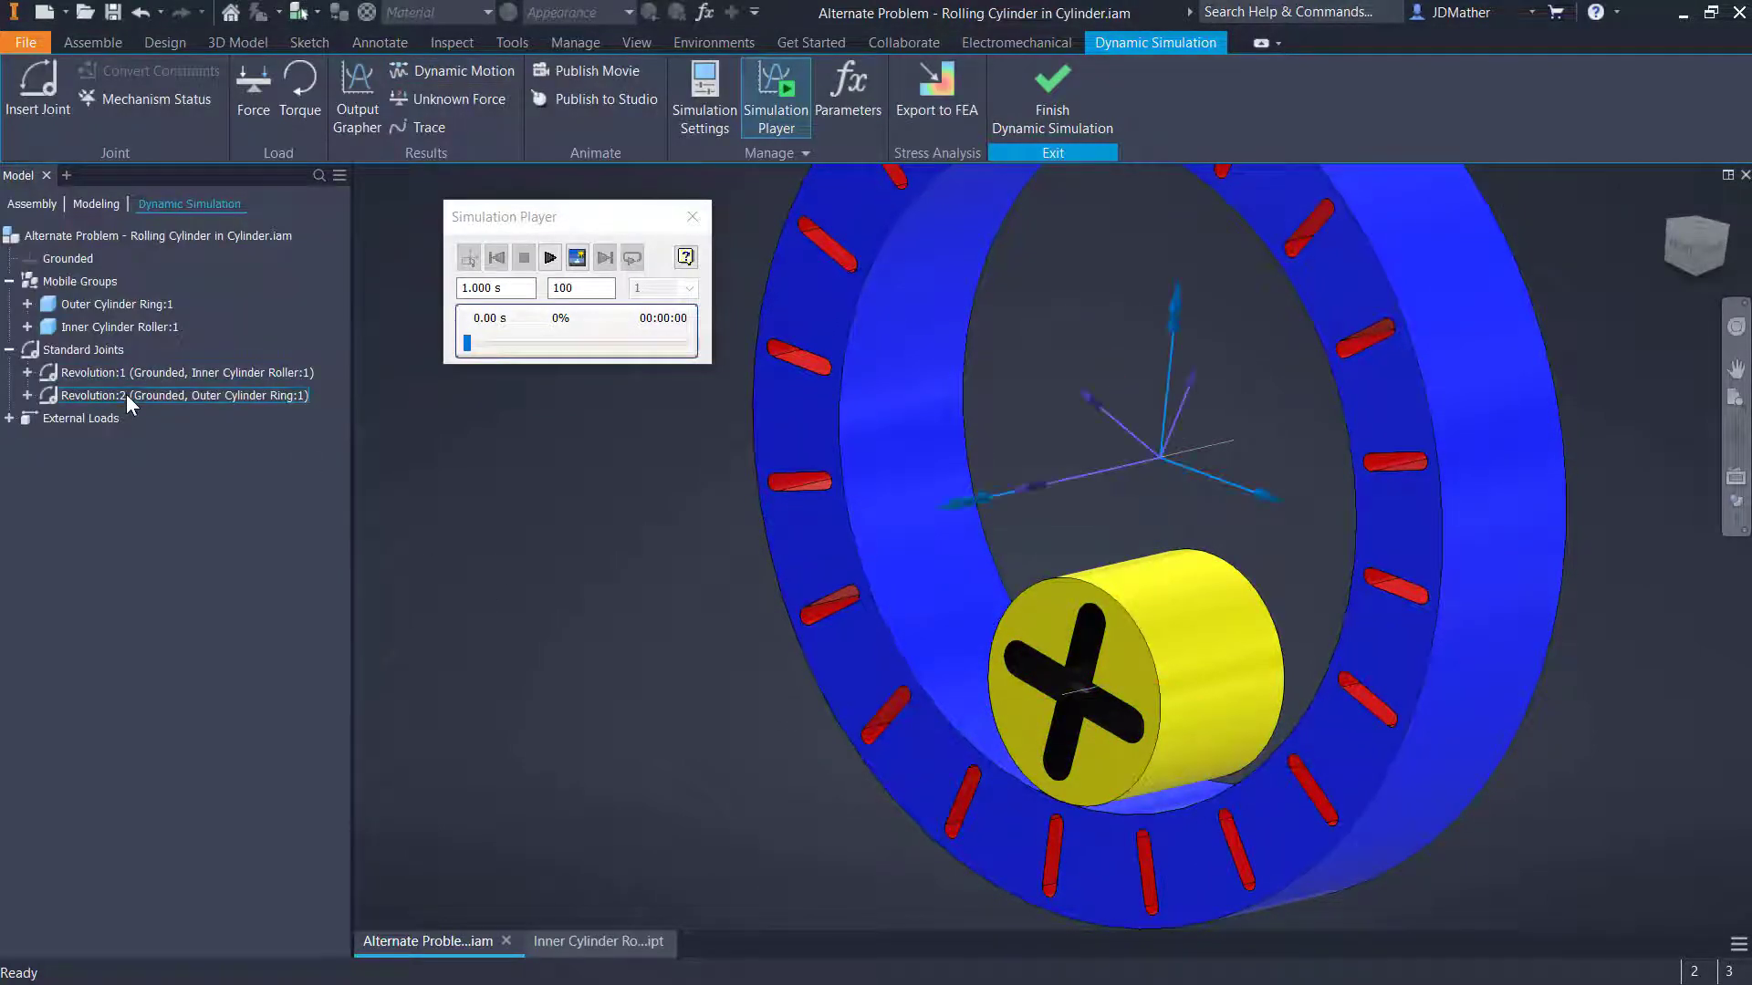
{"action": "left_click_drag", "start_coordinate": [1032, 736], "coordinate": [996, 675]}
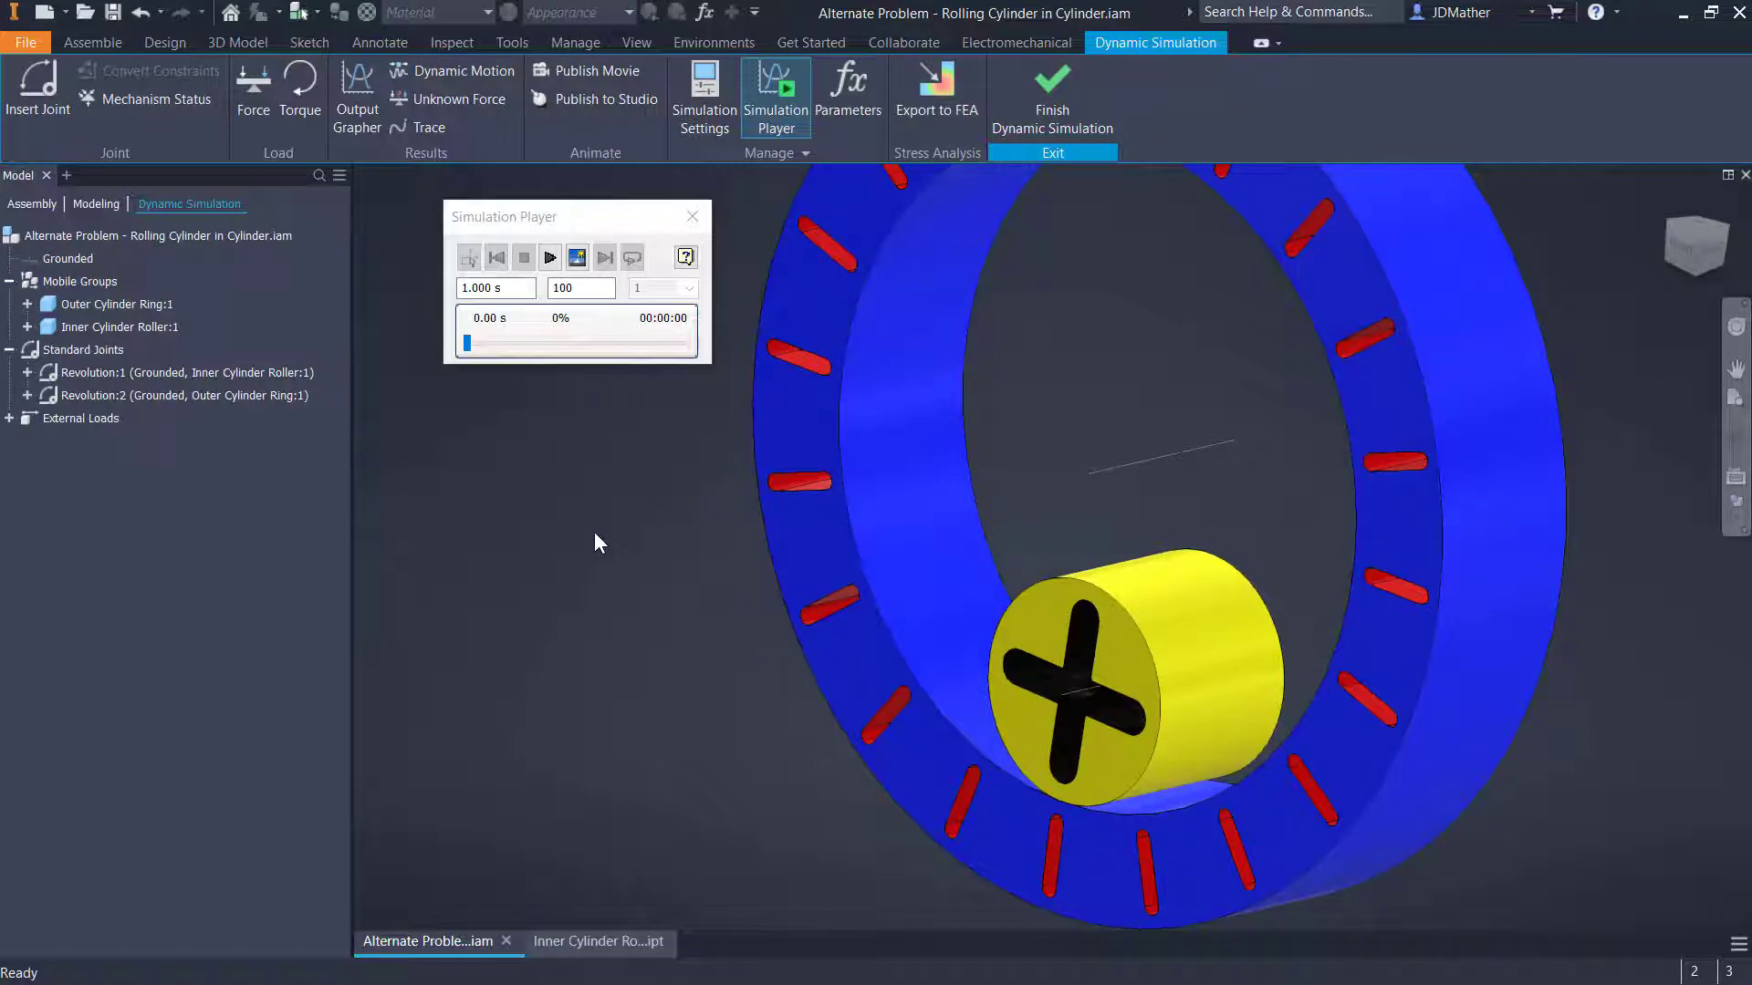
Insert a Rolling: Cylinder in Cylinder joint between the ring's inner circular edge and the roller's cylinder, and test the rolling motion
{"action": "left_click", "coordinate": [740, 467]}
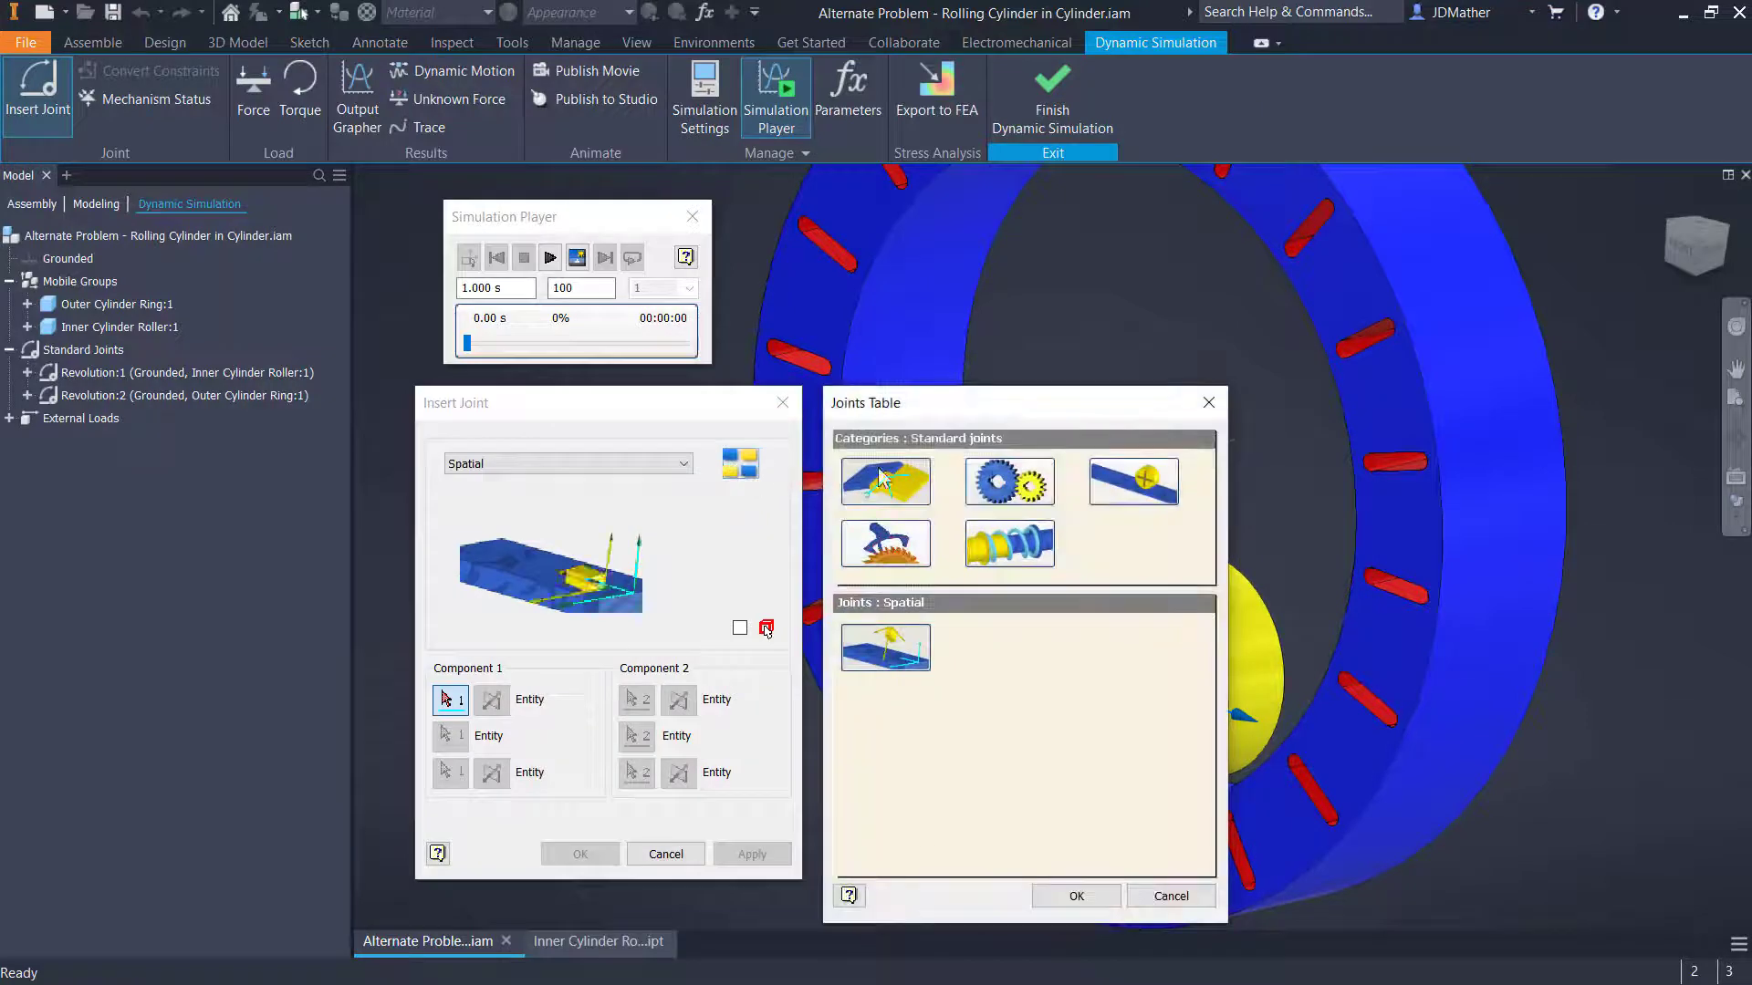
{"action": "left_click", "coordinate": [1011, 483]}
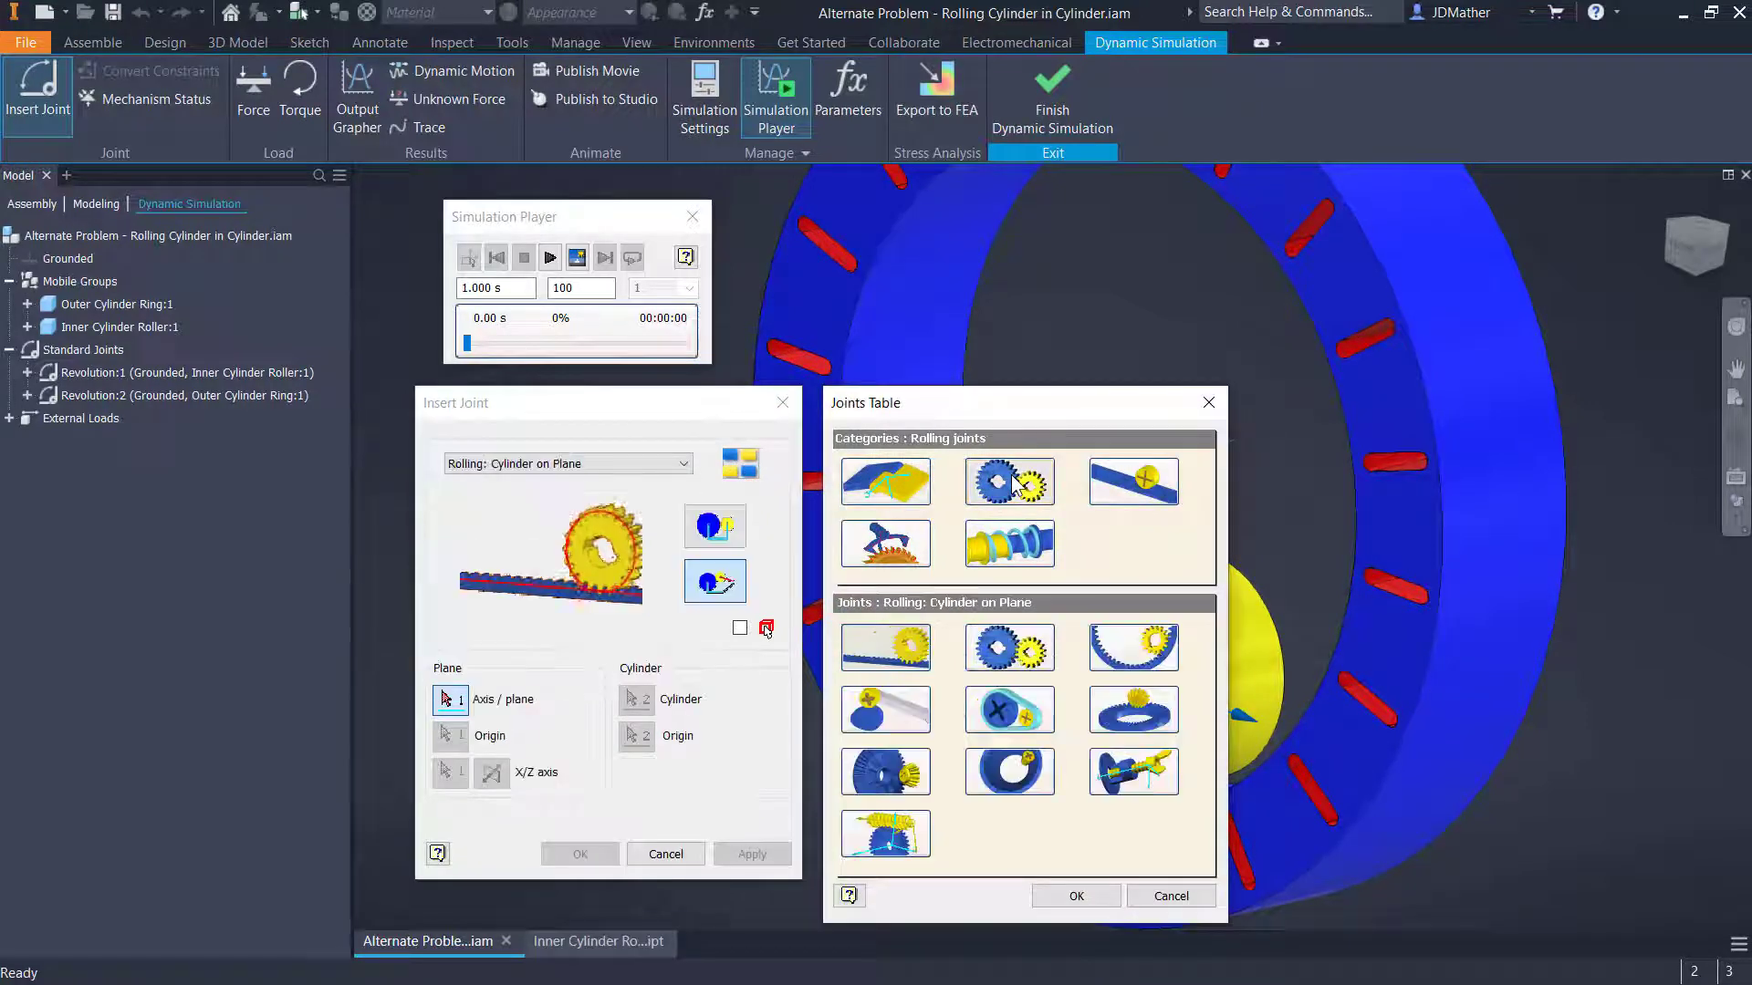
{"action": "left_click", "coordinate": [1157, 655]}
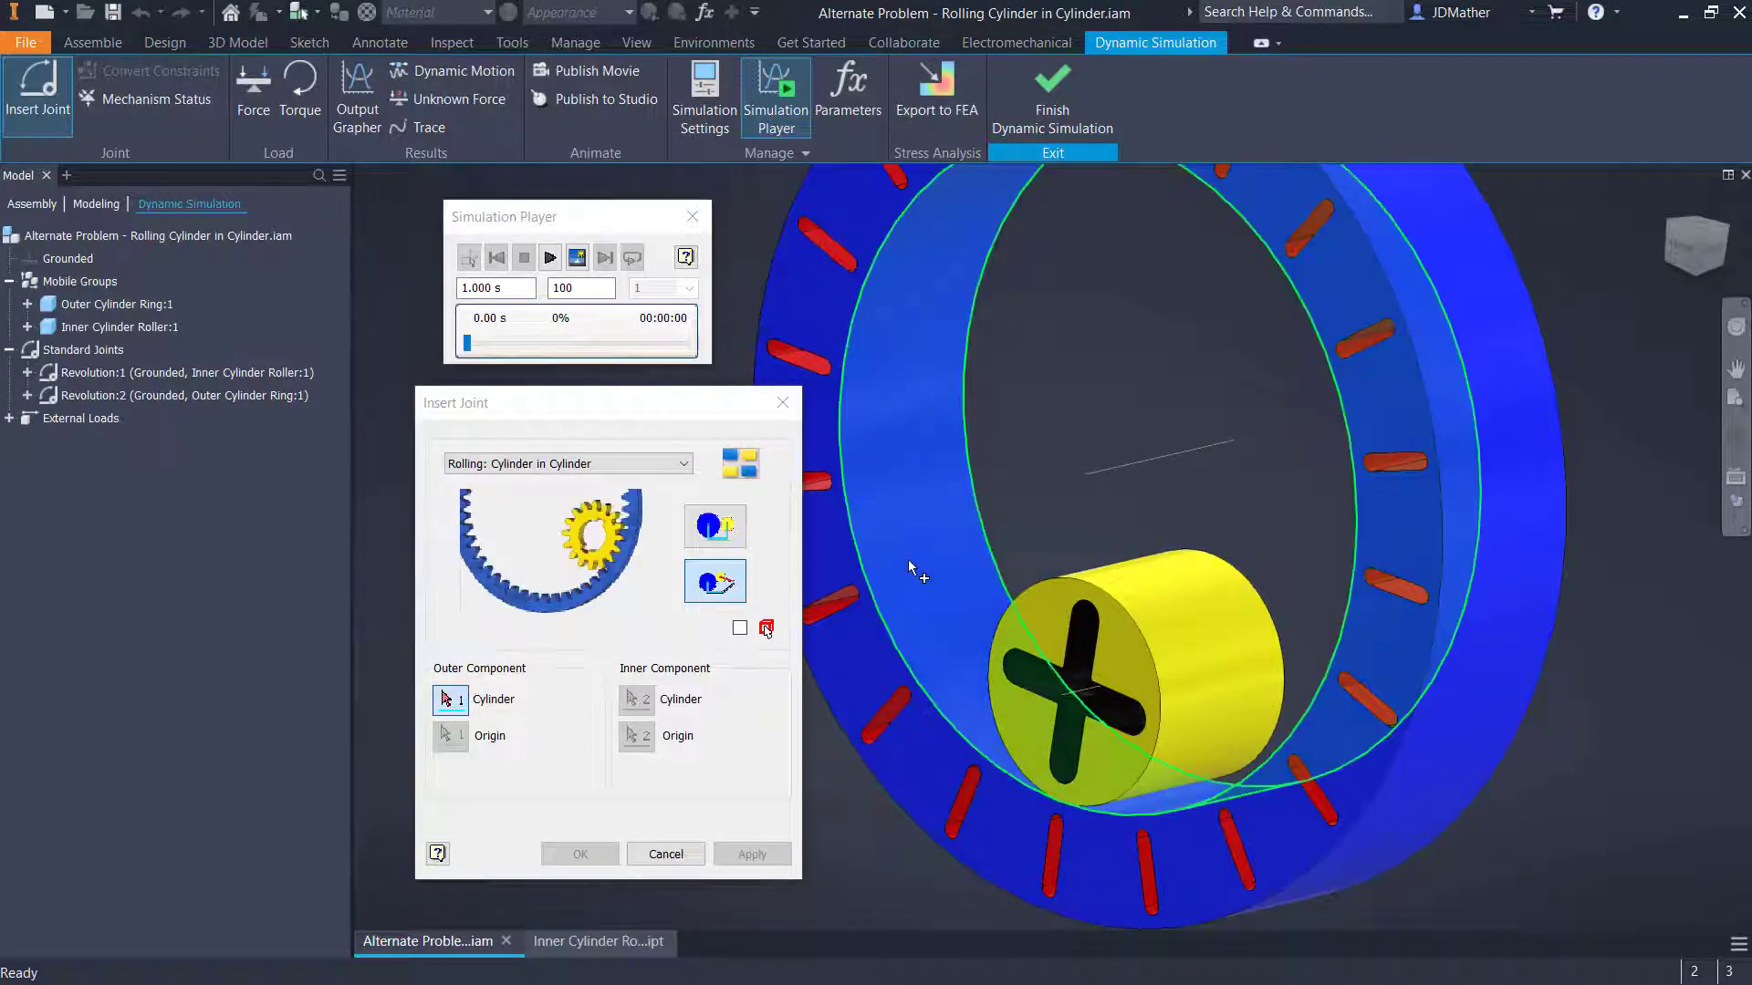
{"action": "left_click", "coordinate": [852, 544]}
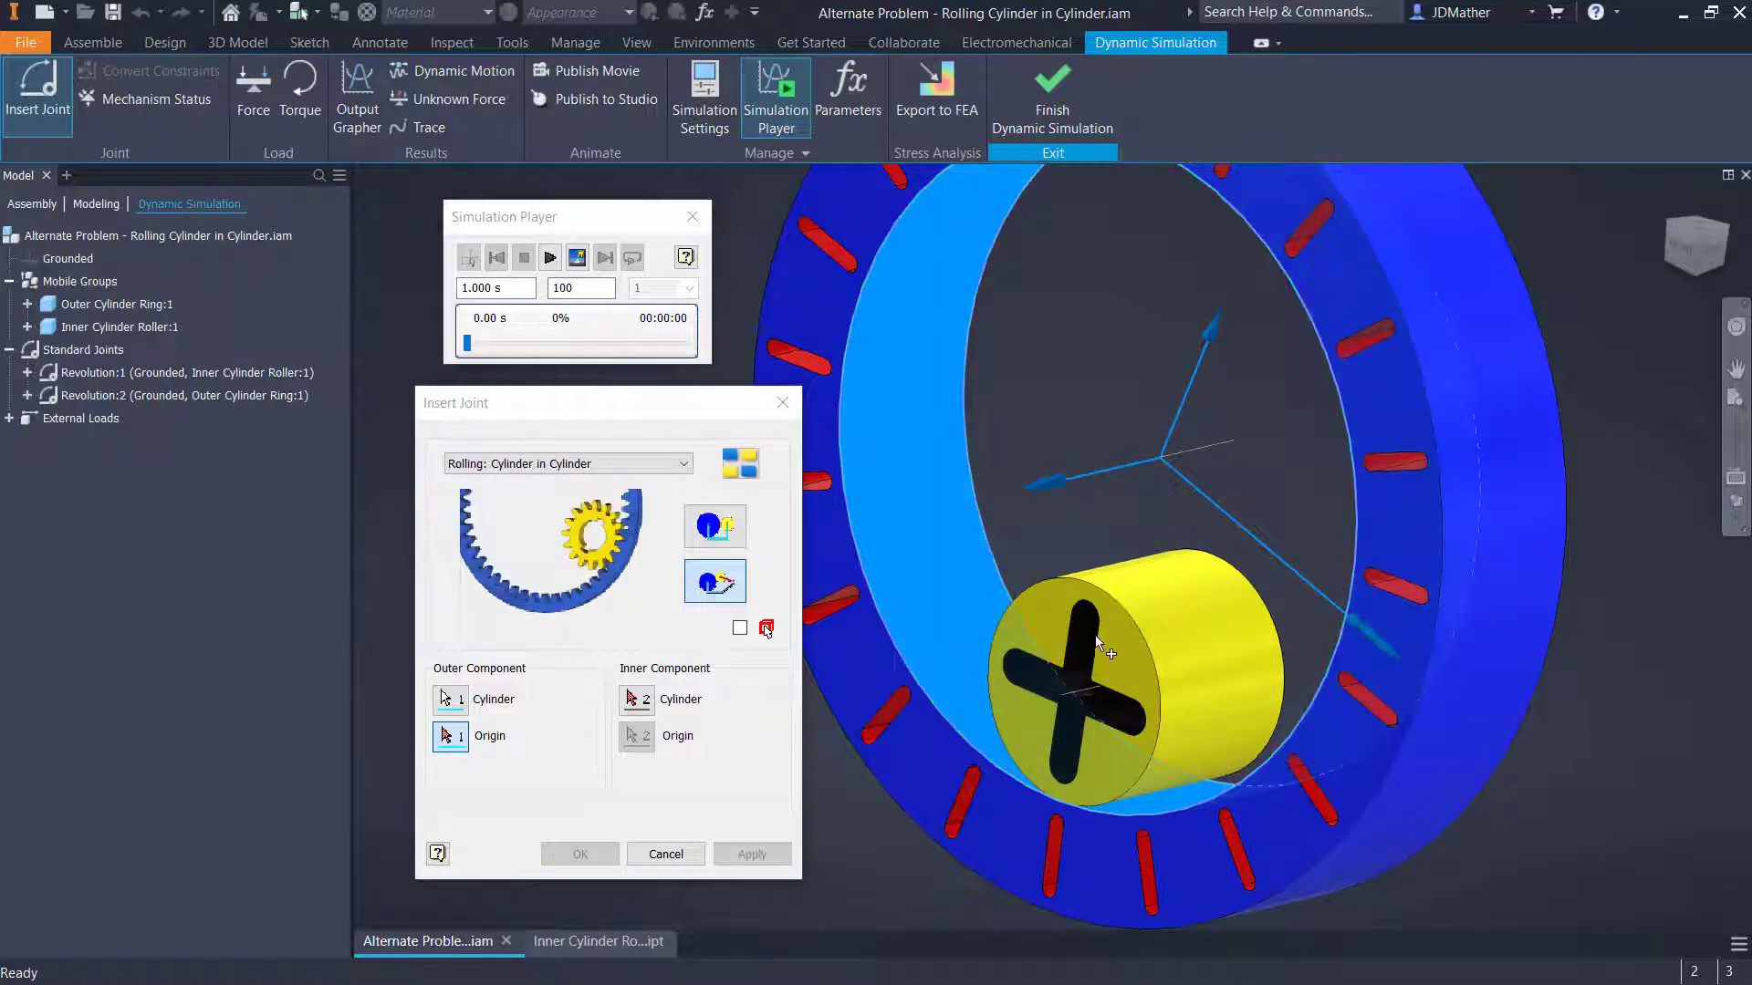
{"action": "left_click", "coordinate": [639, 699]}
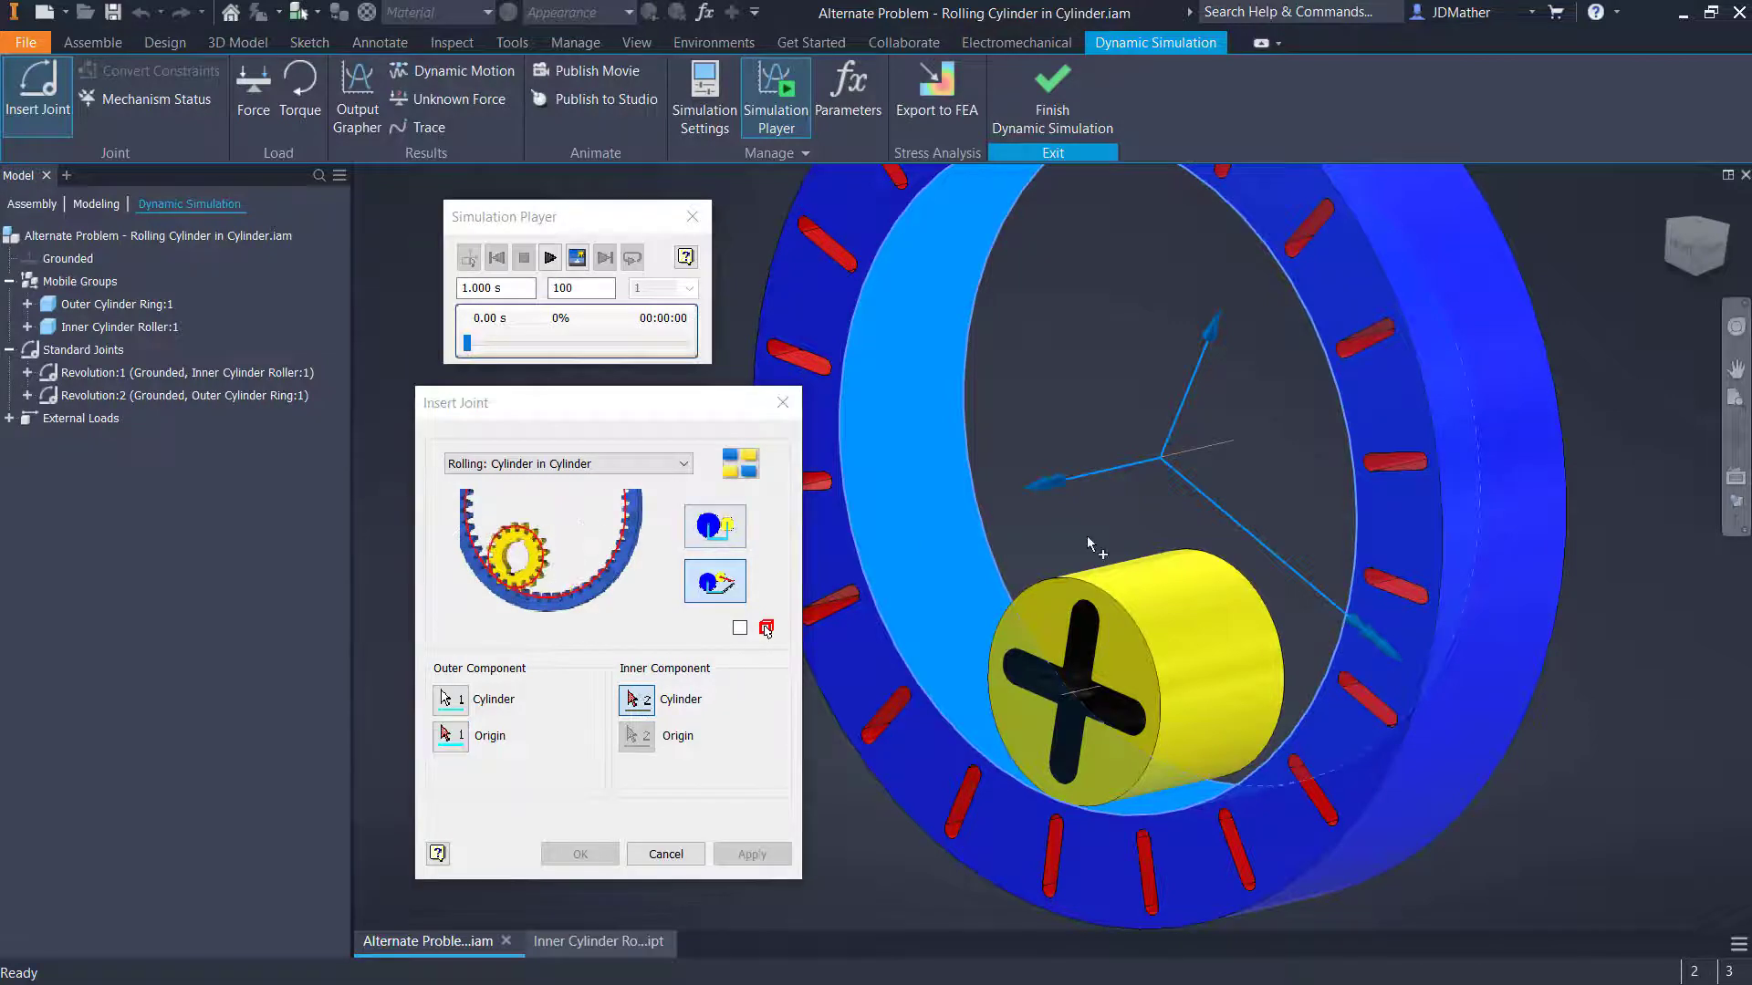
{"action": "left_click", "coordinate": [1143, 581]}
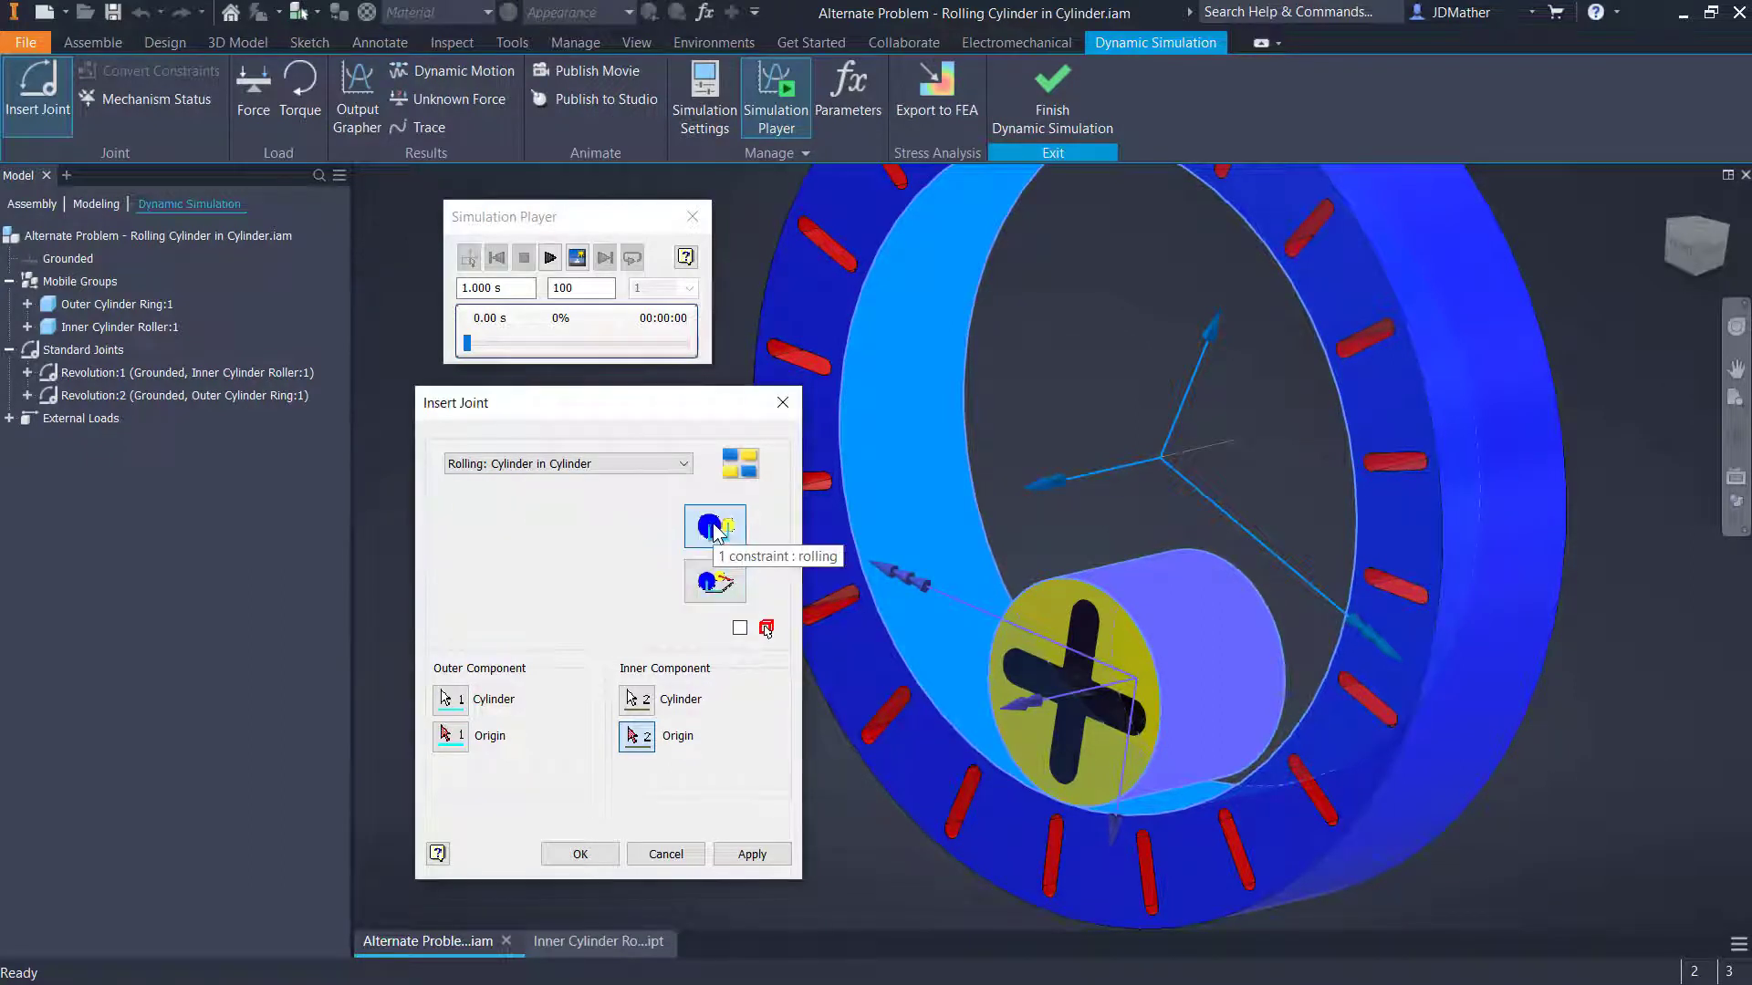
{"action": "left_click", "coordinate": [580, 854]}
{"action": "left_click_drag", "start_coordinate": [1010, 747], "coordinate": [904, 702]}
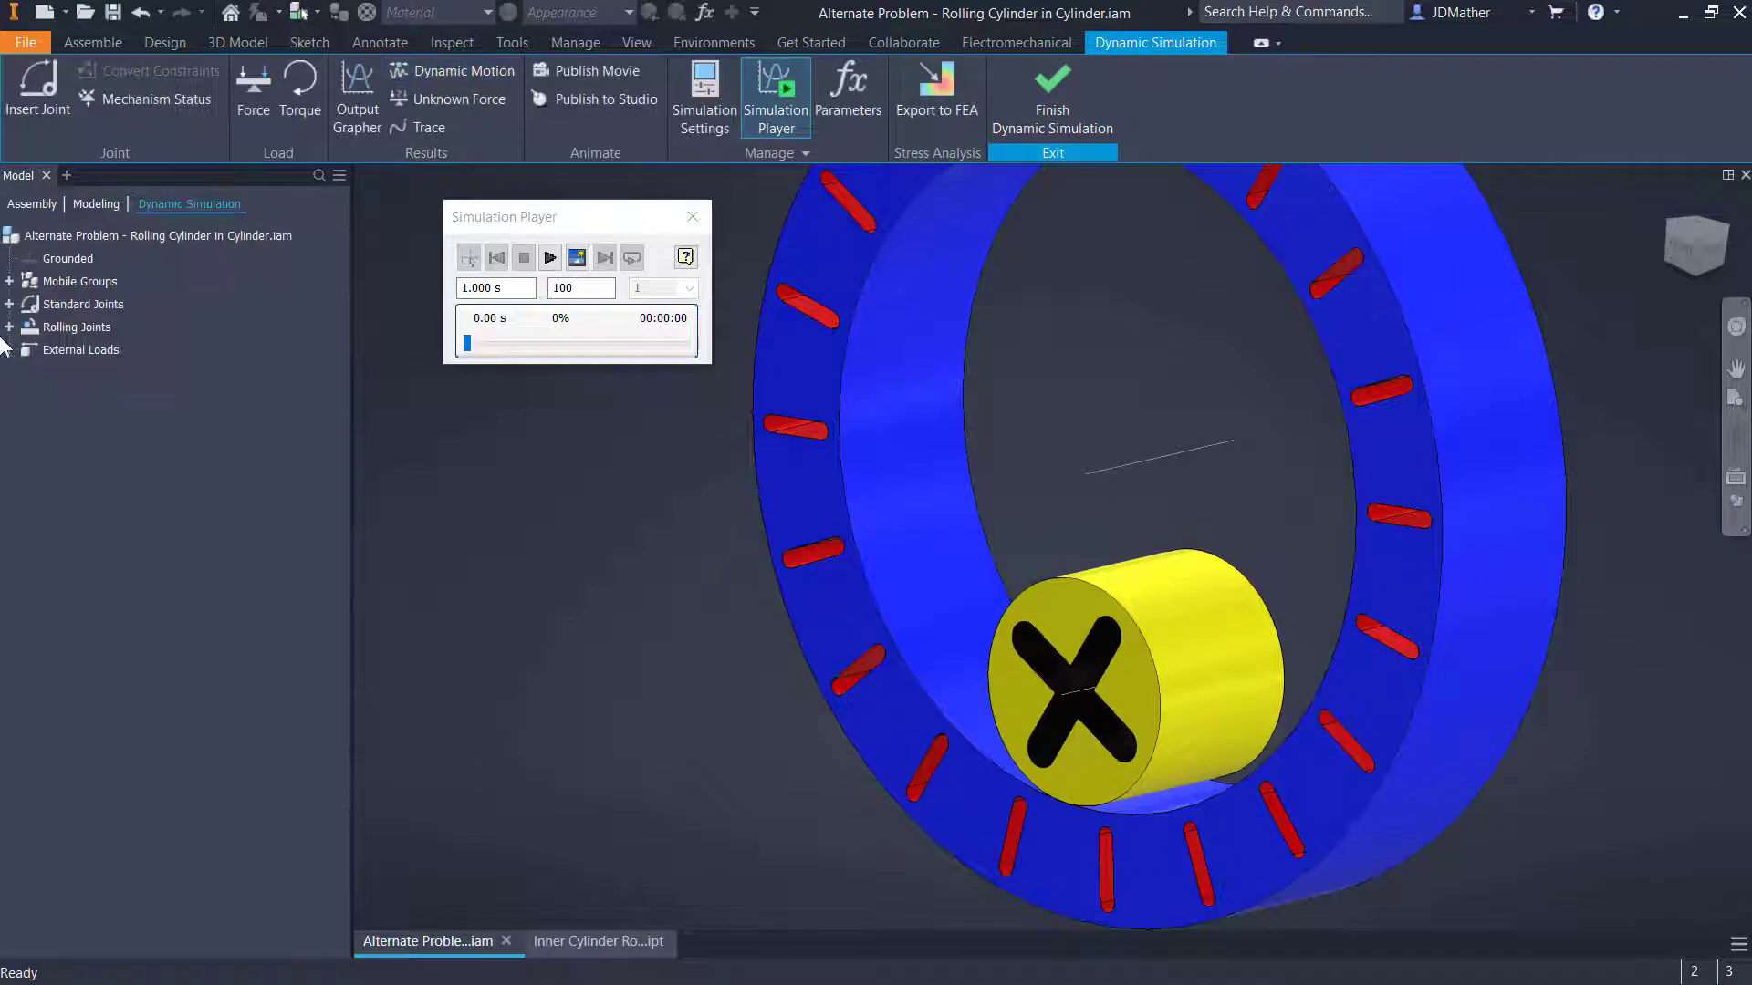
Enable imposed motion on the inner roller's revolution joint, driven by a constant velocity of 360 deg/s
{"action": "left_click", "coordinate": [9, 304]}
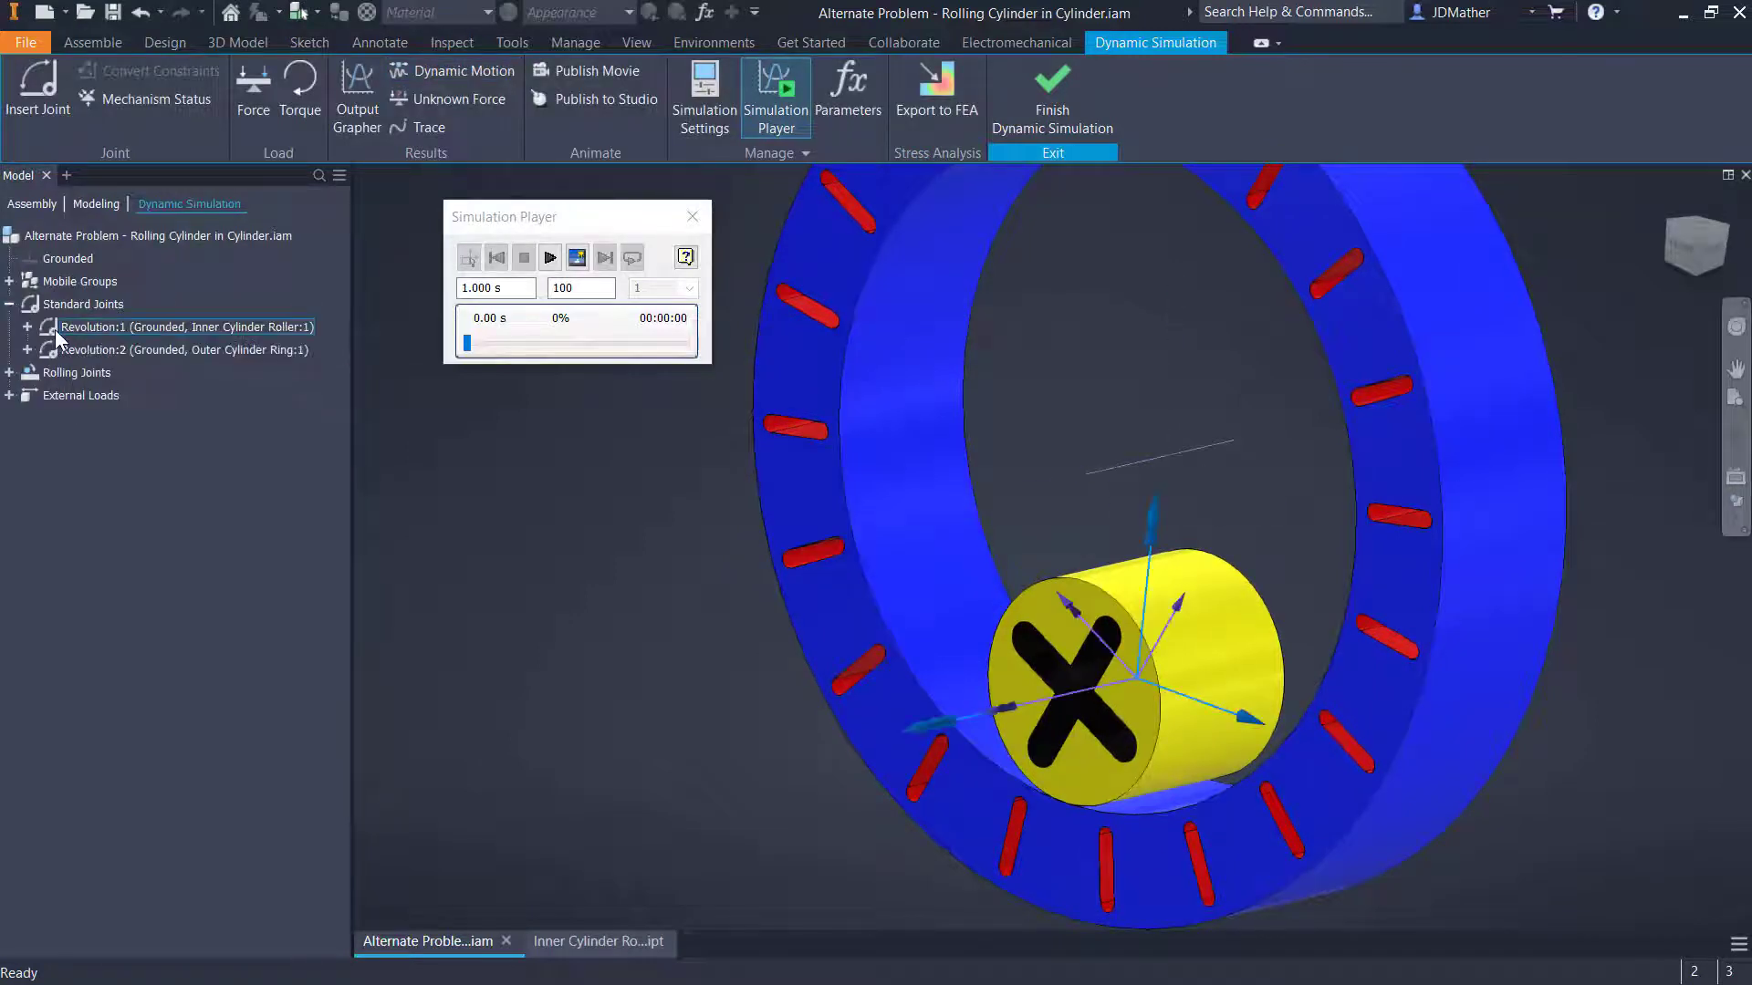
{"action": "left_click", "coordinate": [55, 331]}
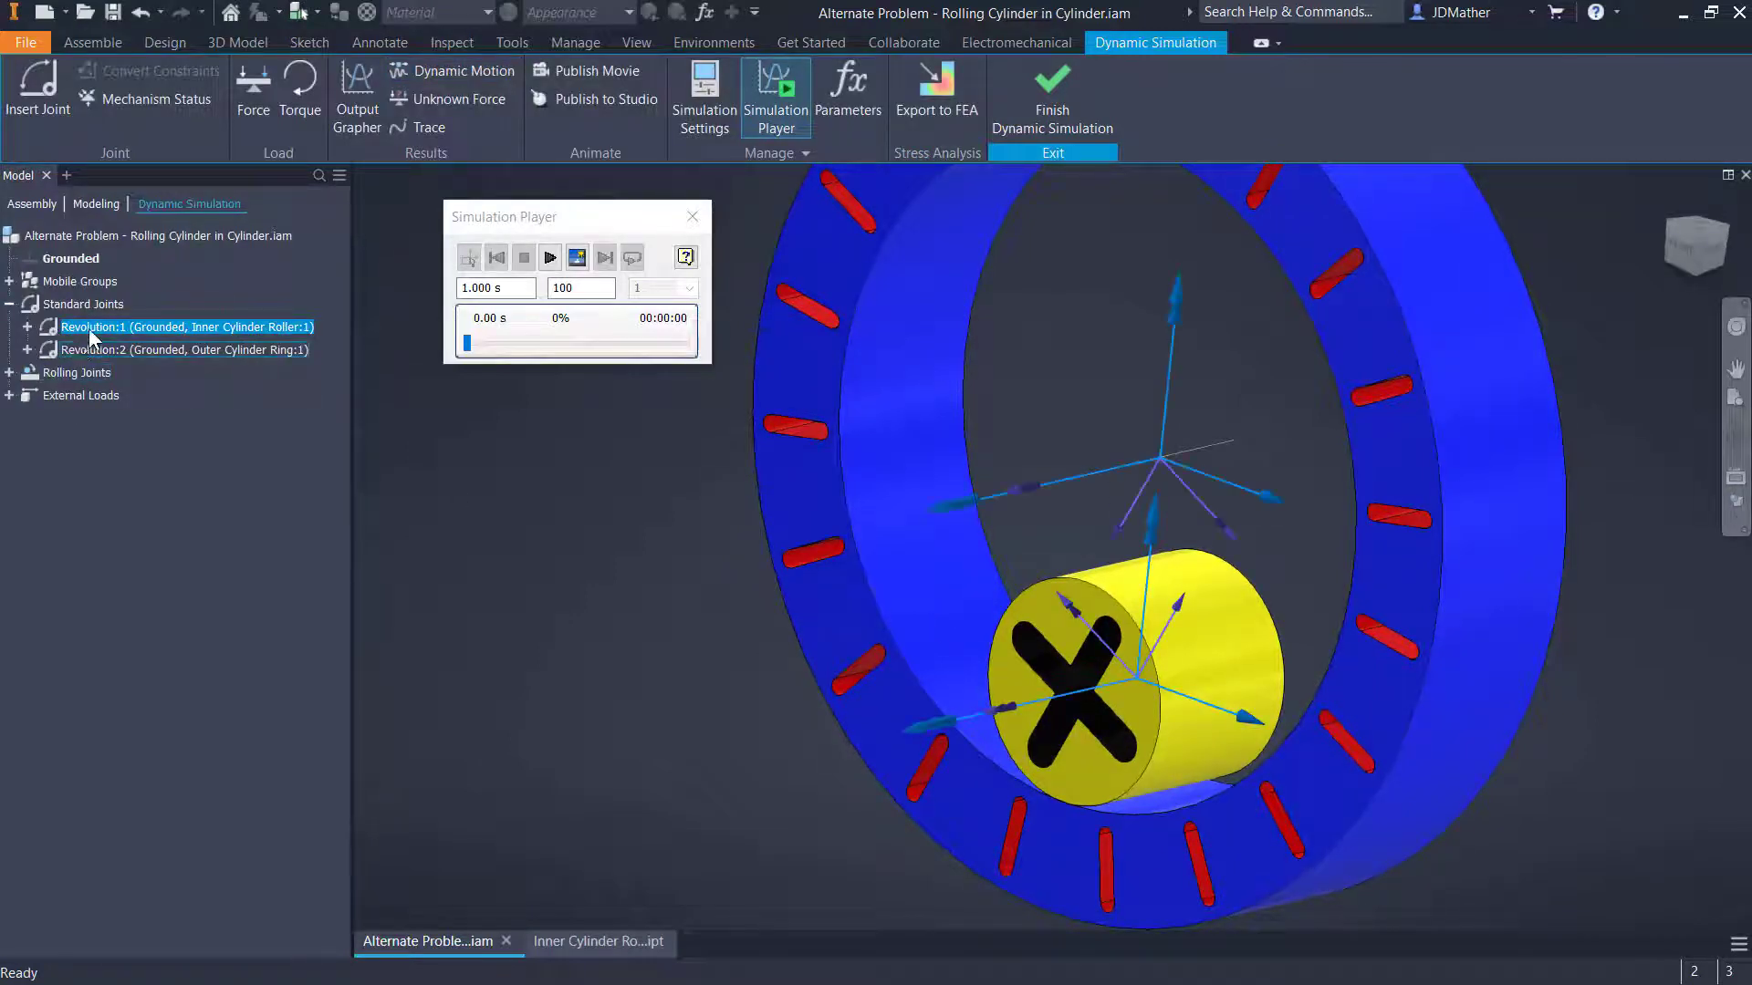
{"action": "right_click", "coordinate": [89, 330]}
{"action": "left_click", "coordinate": [142, 423]}
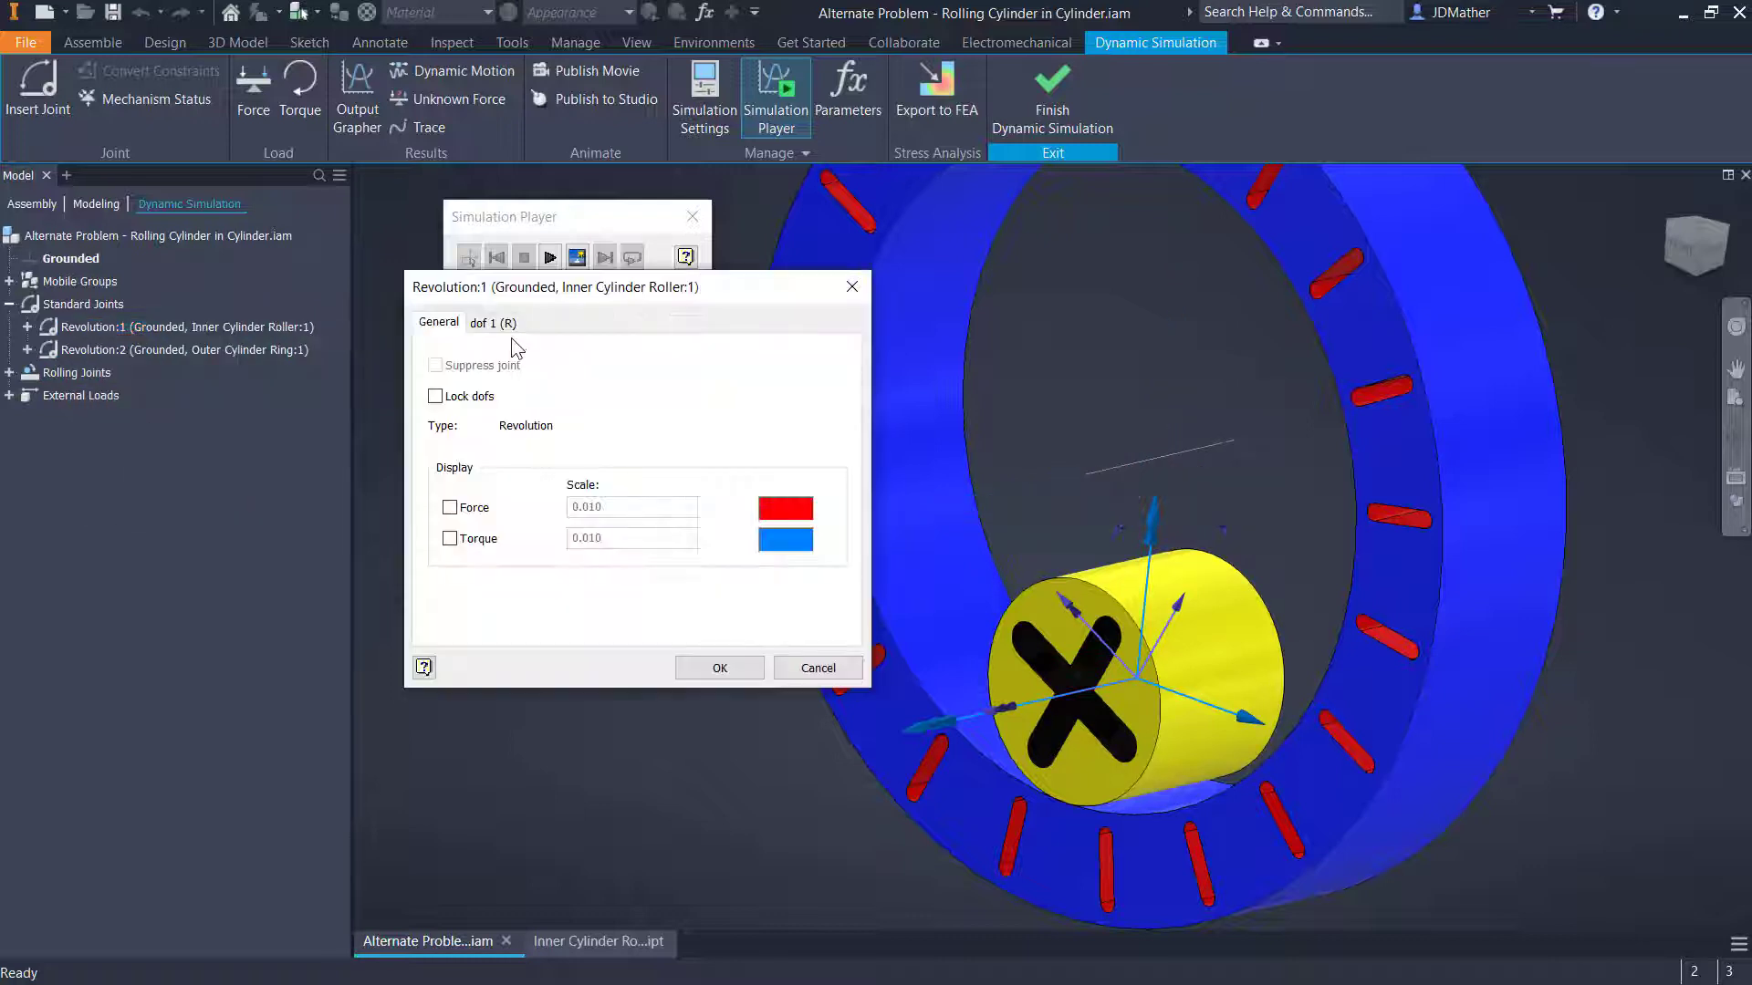
{"action": "left_click", "coordinate": [493, 327]}
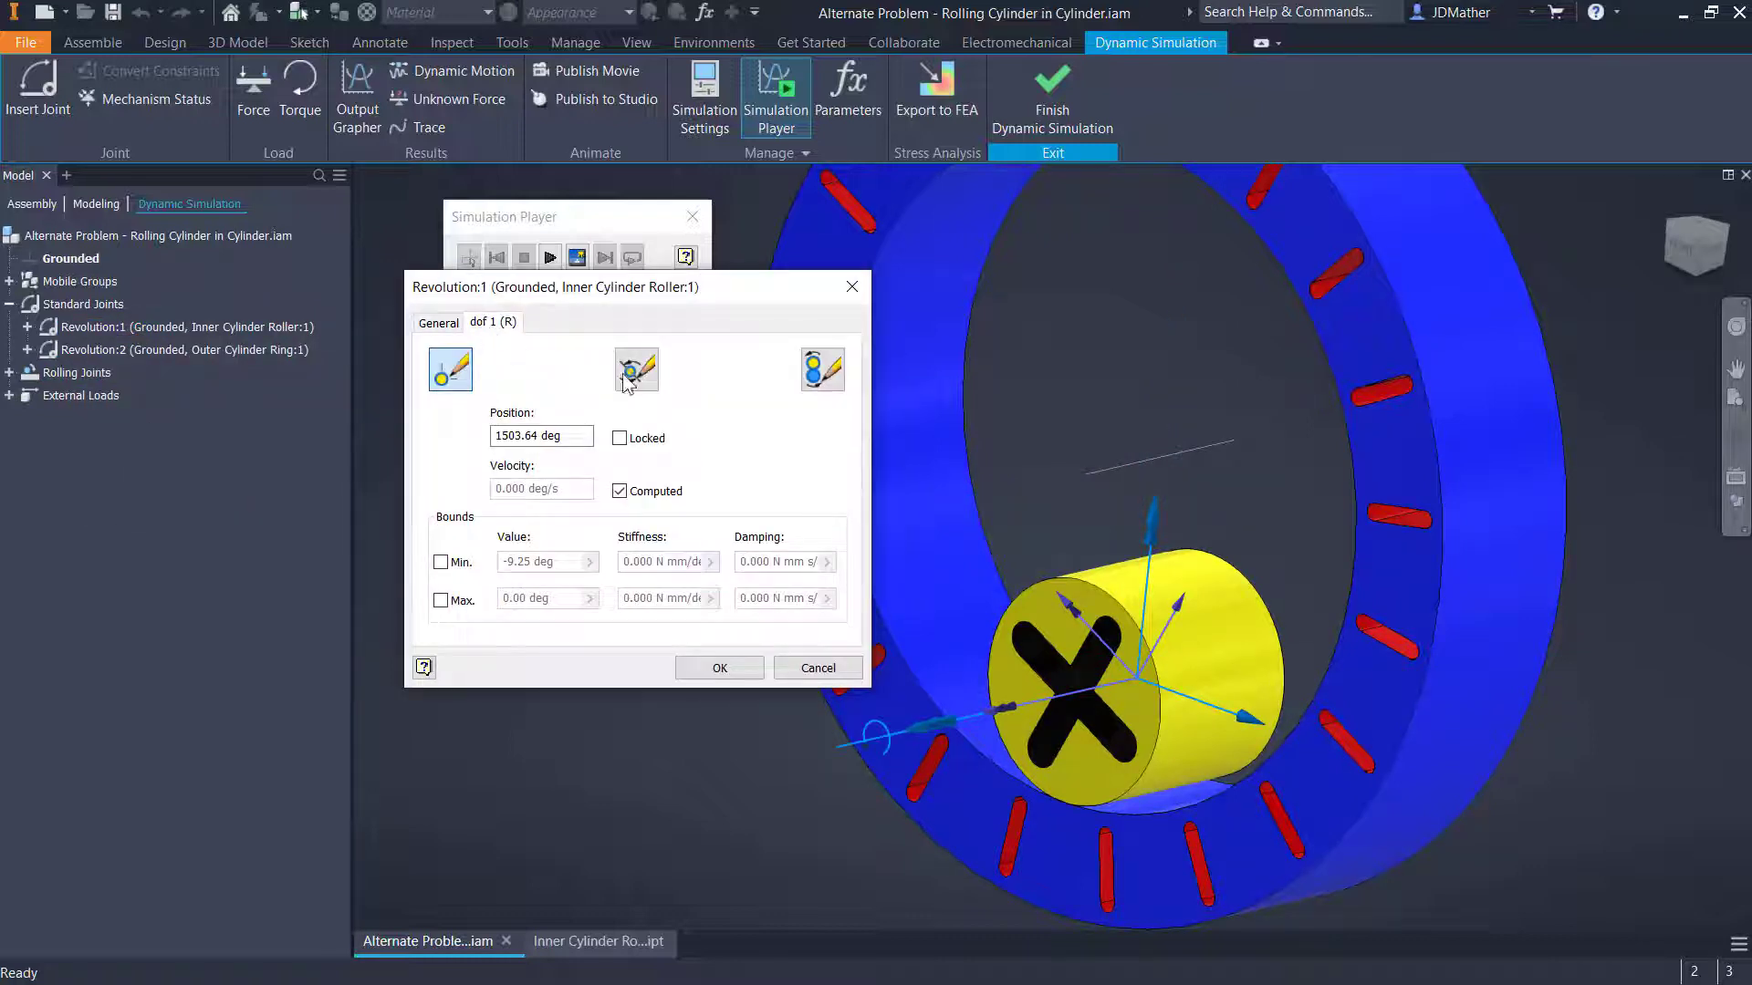
{"action": "left_click", "coordinate": [823, 370]}
{"action": "left_click", "coordinate": [436, 420]}
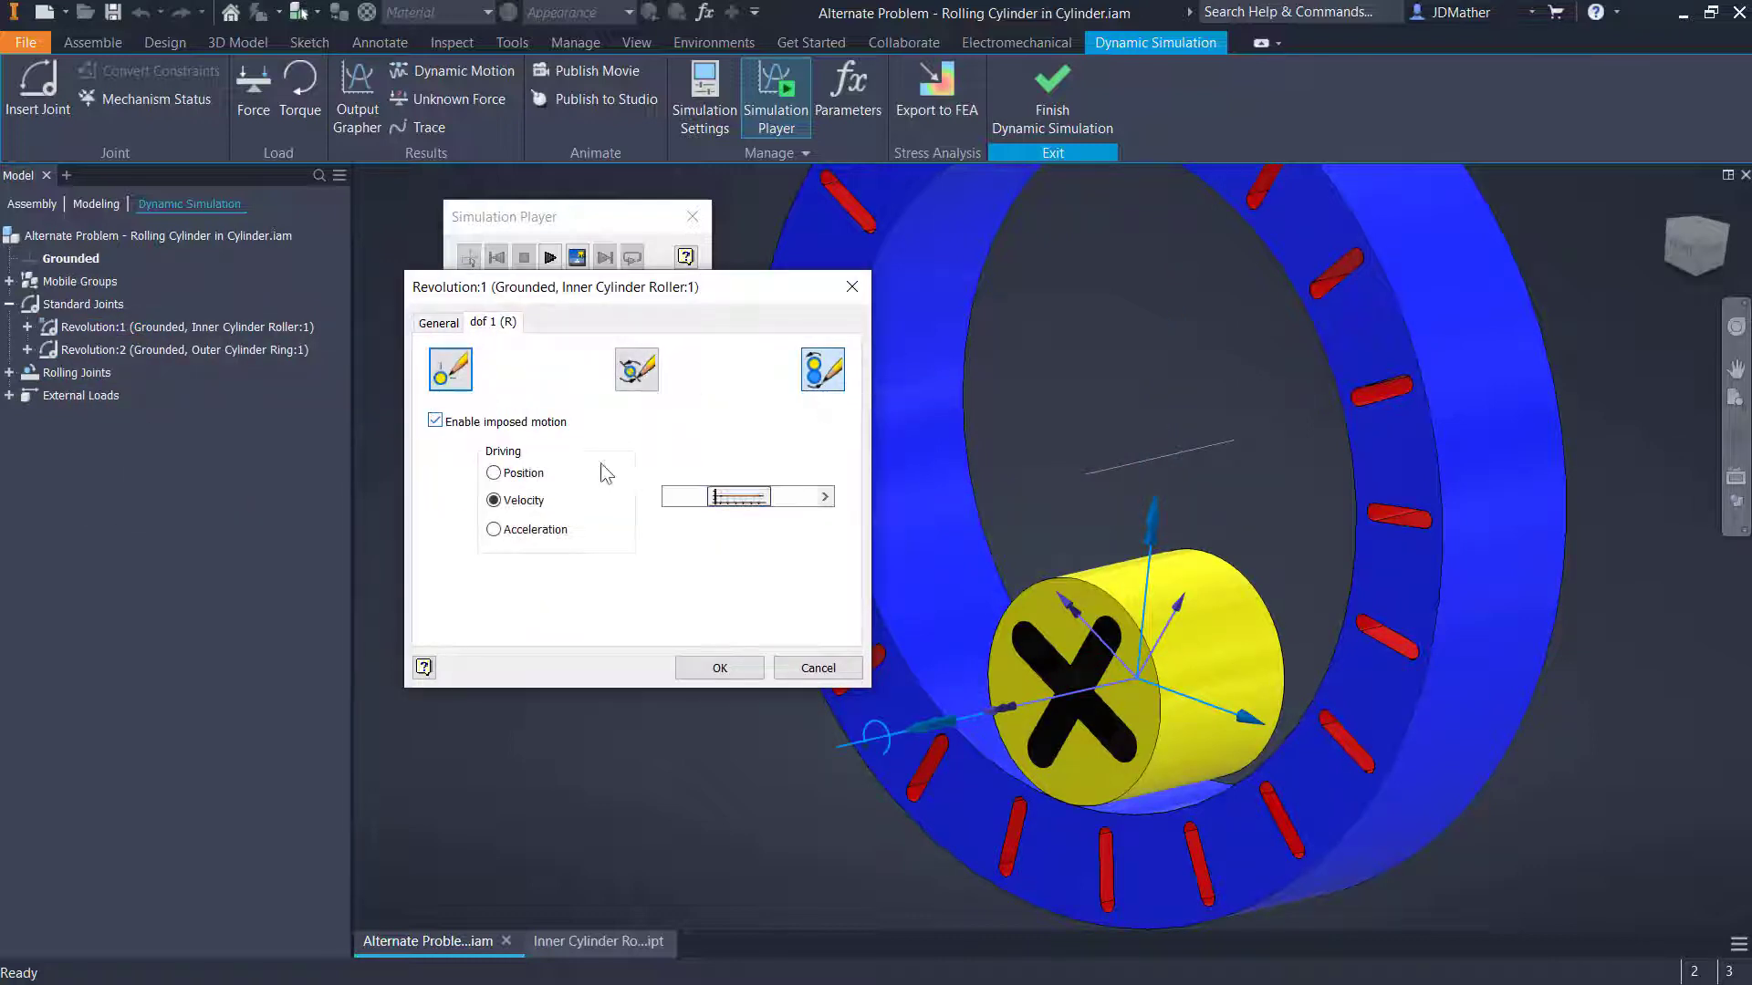
{"action": "left_click", "coordinate": [825, 497]}
{"action": "left_click", "coordinate": [913, 498]}
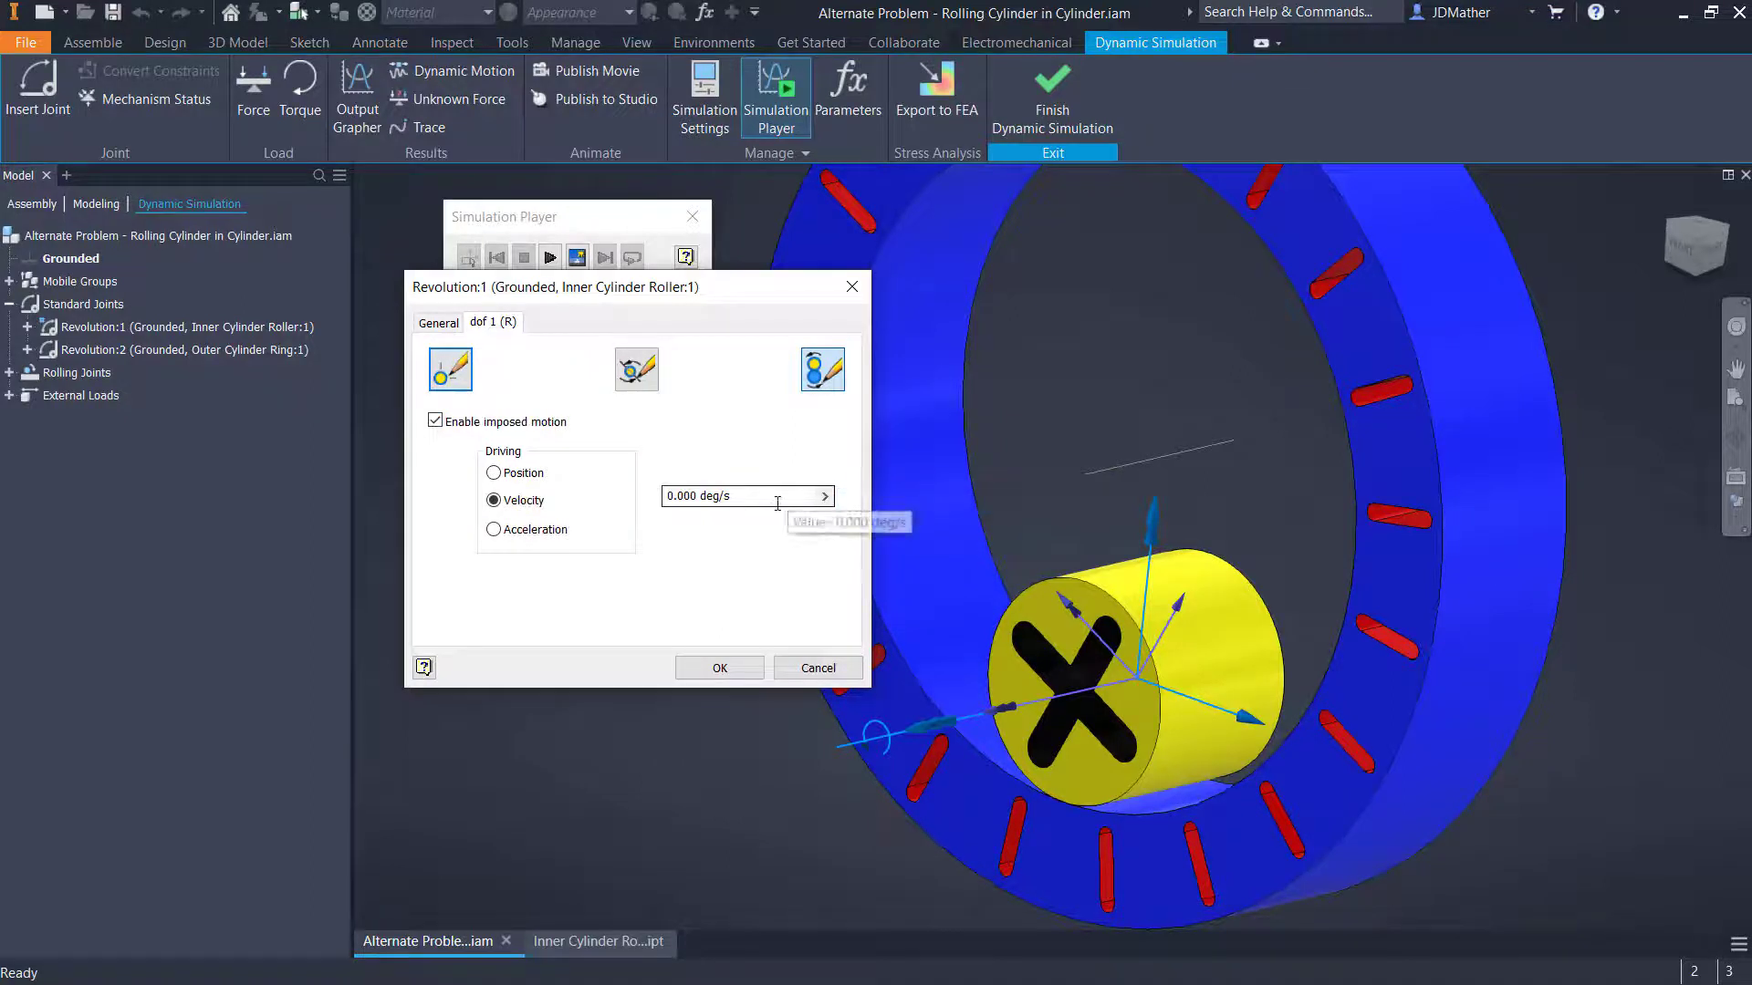
{"action": "double_click", "coordinate": [778, 496]}
{"action": "type", "text": "360"}
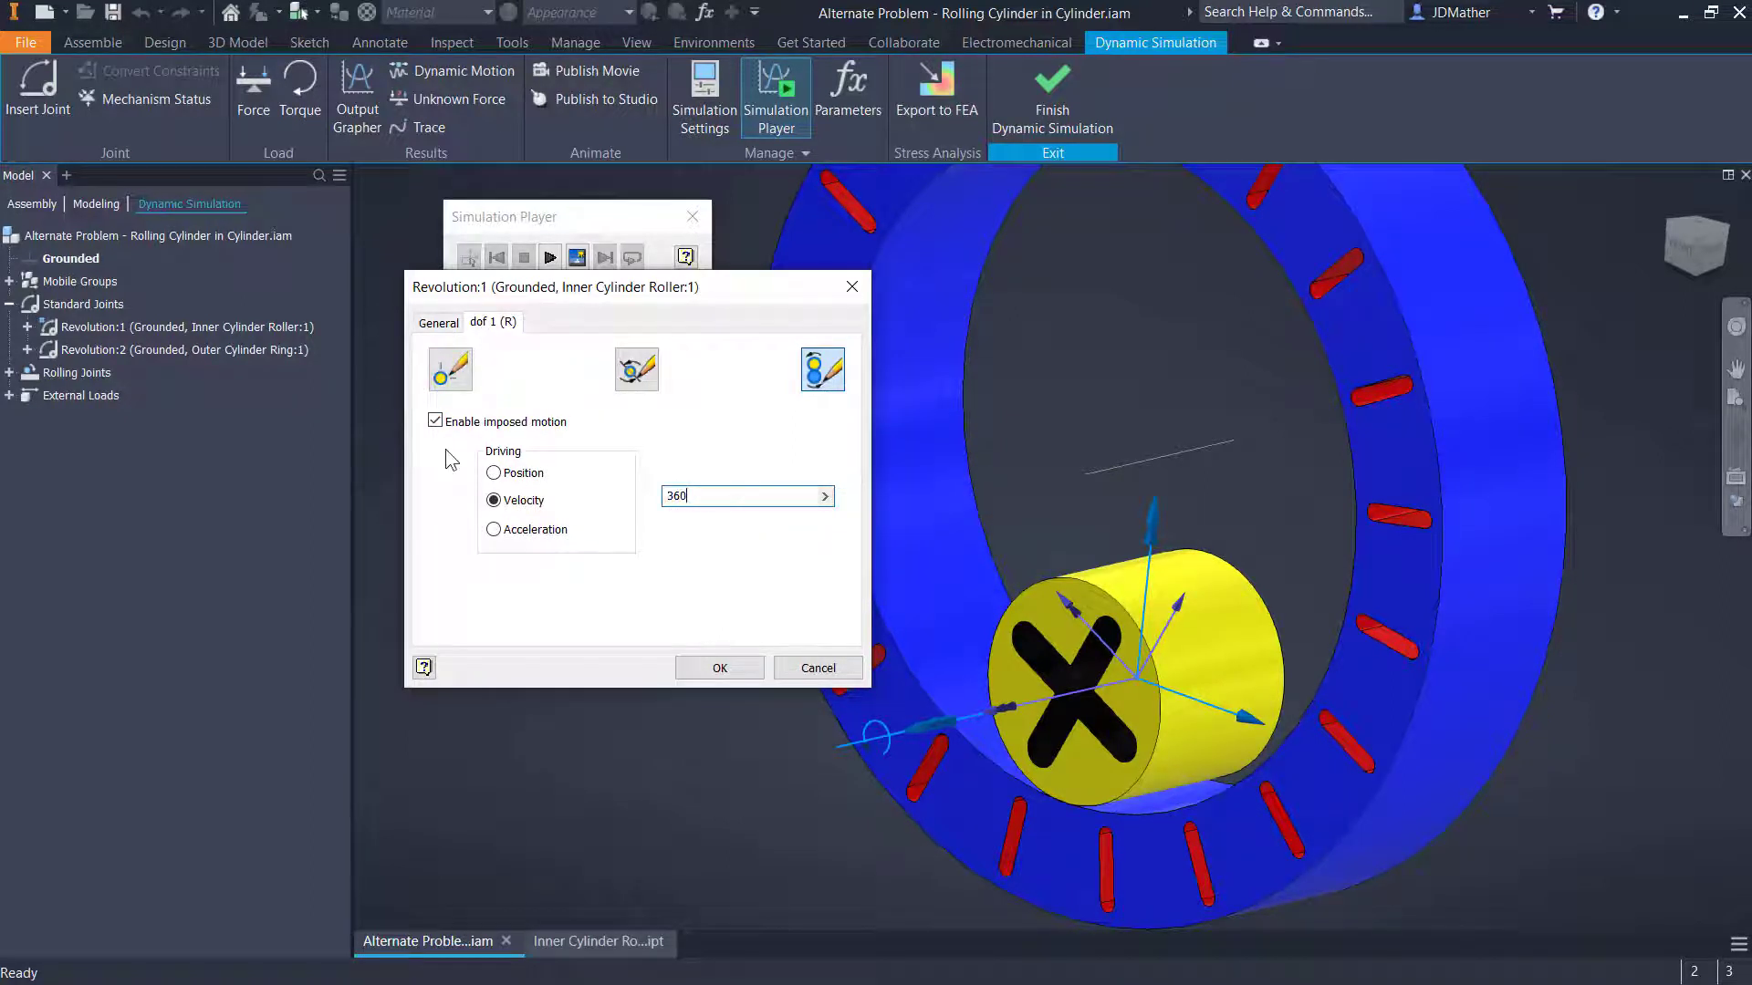
{"action": "key", "text": "Return"}
Set the simulation's final time to 5 s
{"action": "double_click", "coordinate": [507, 286]}
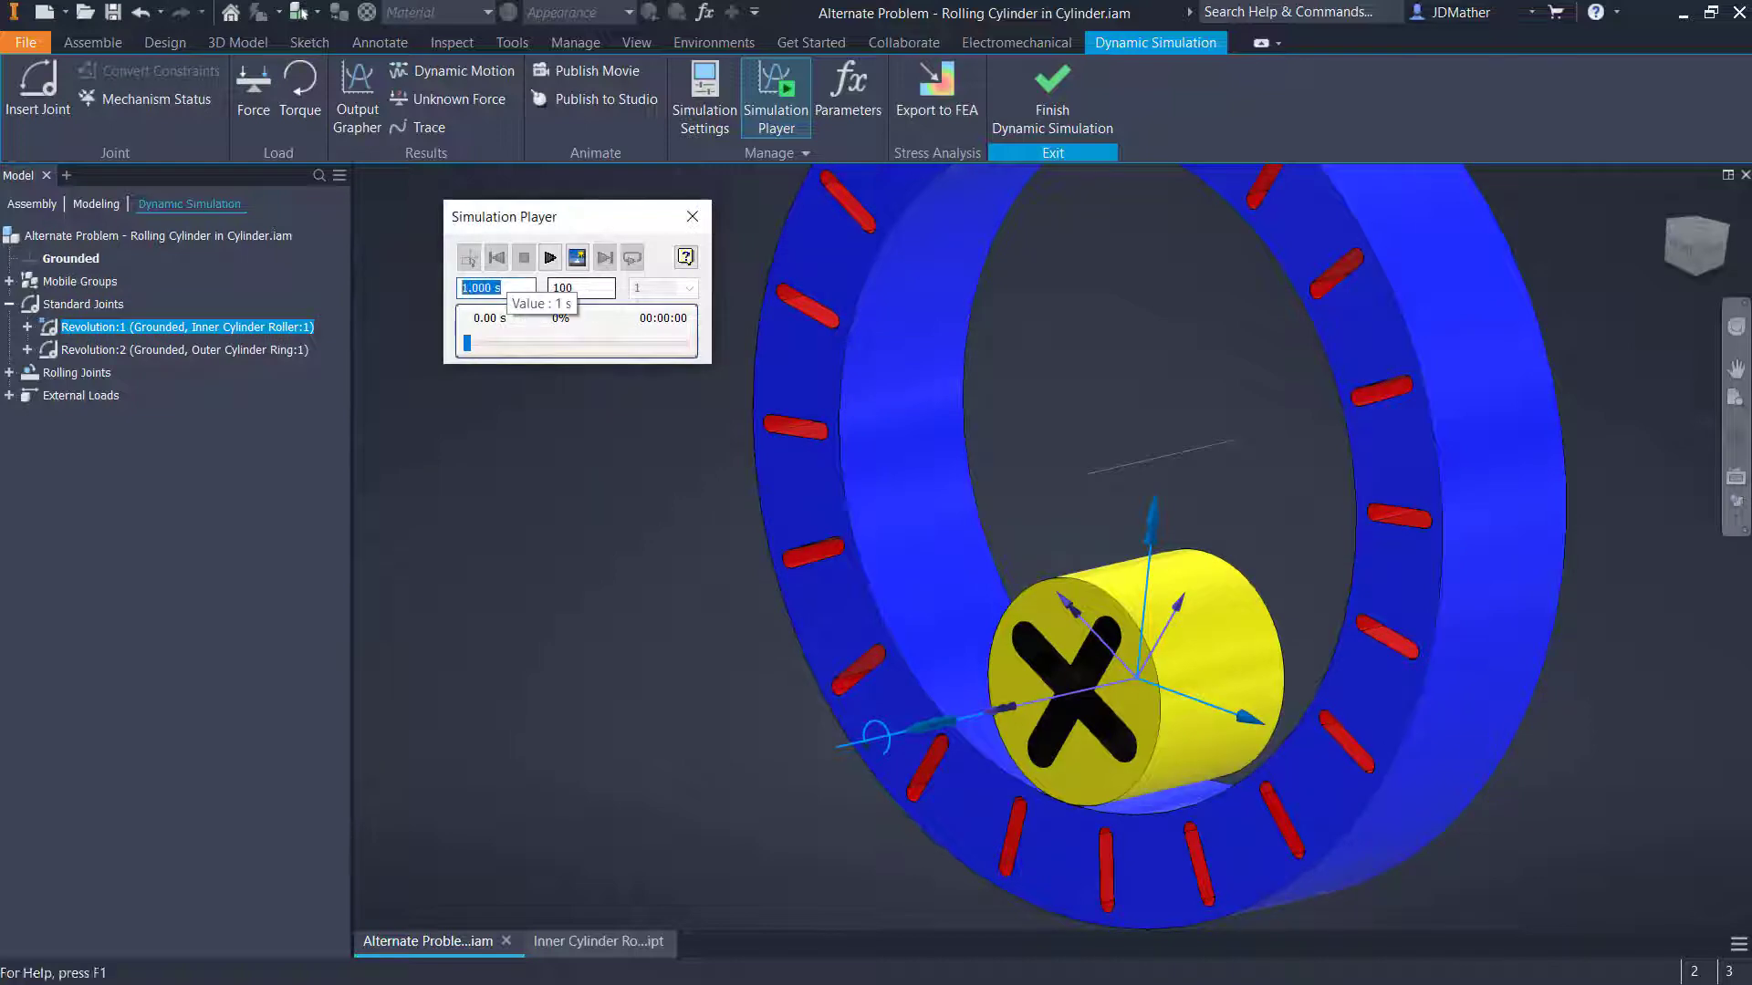
{"action": "type", "text": "5"}
{"action": "key", "text": "Return"}
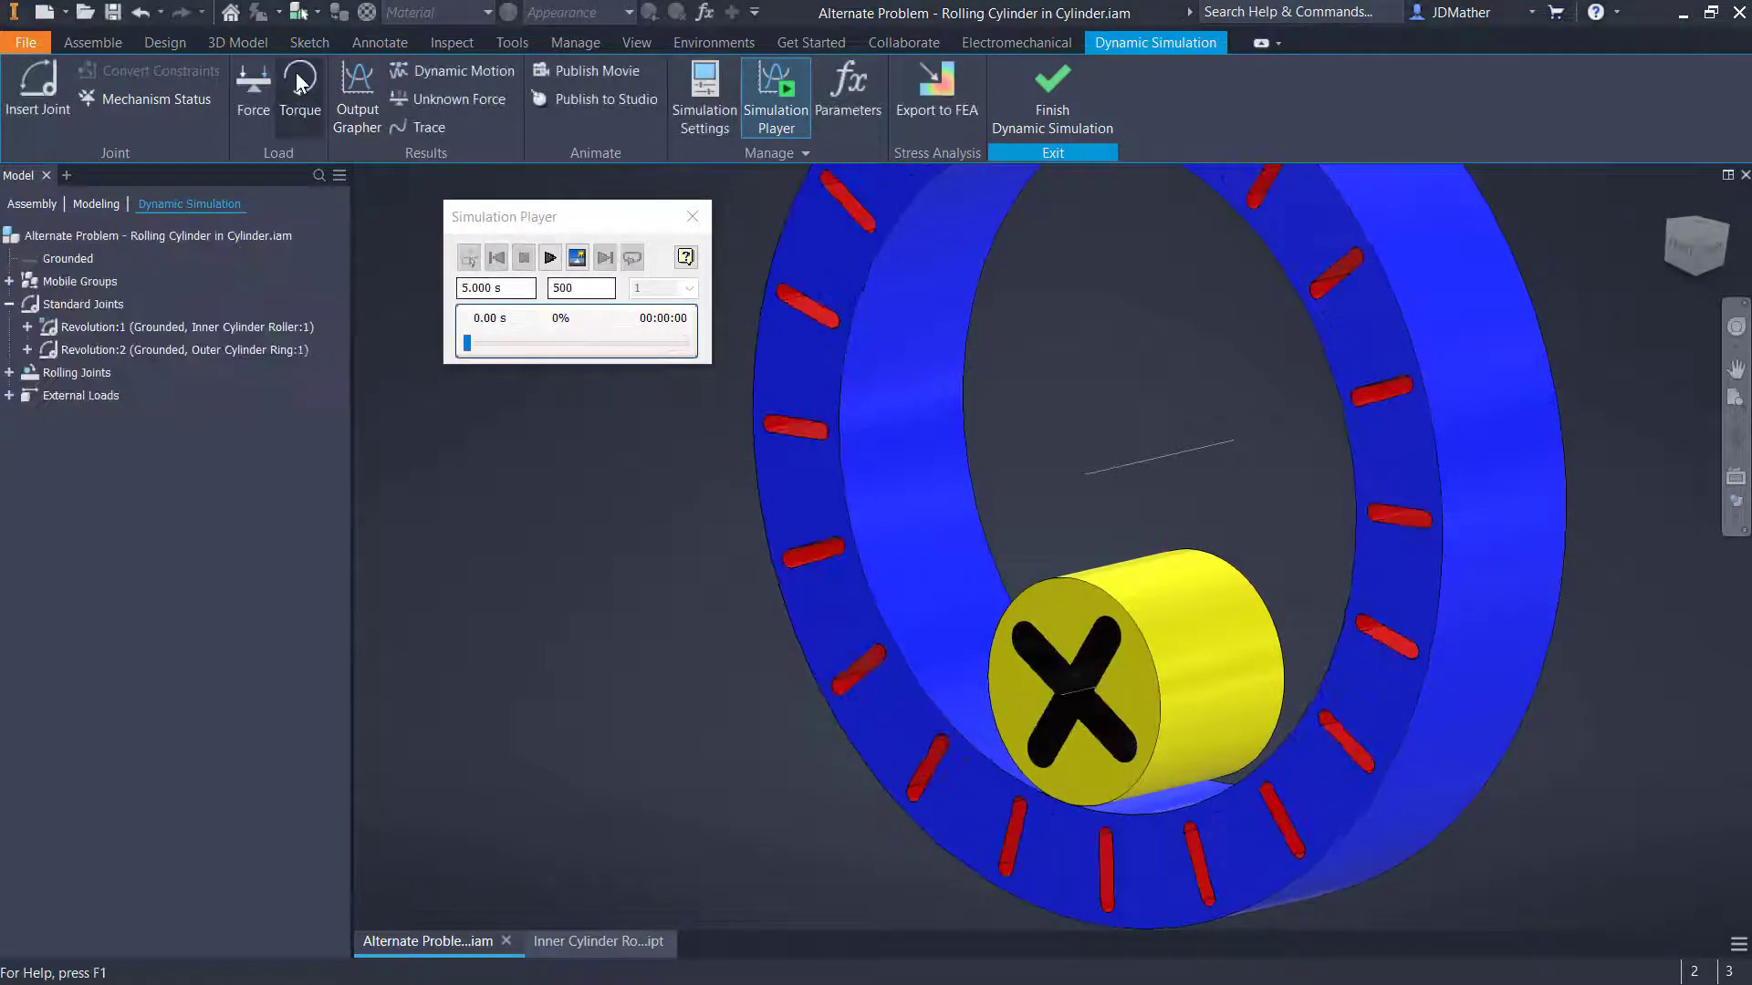
Open the Output Grapher and plot the velocity of the roller's joint, Revolution:1
{"action": "left_click", "coordinate": [349, 84]}
{"action": "left_click_drag", "start_coordinate": [333, 23], "coordinate": [556, 510]}
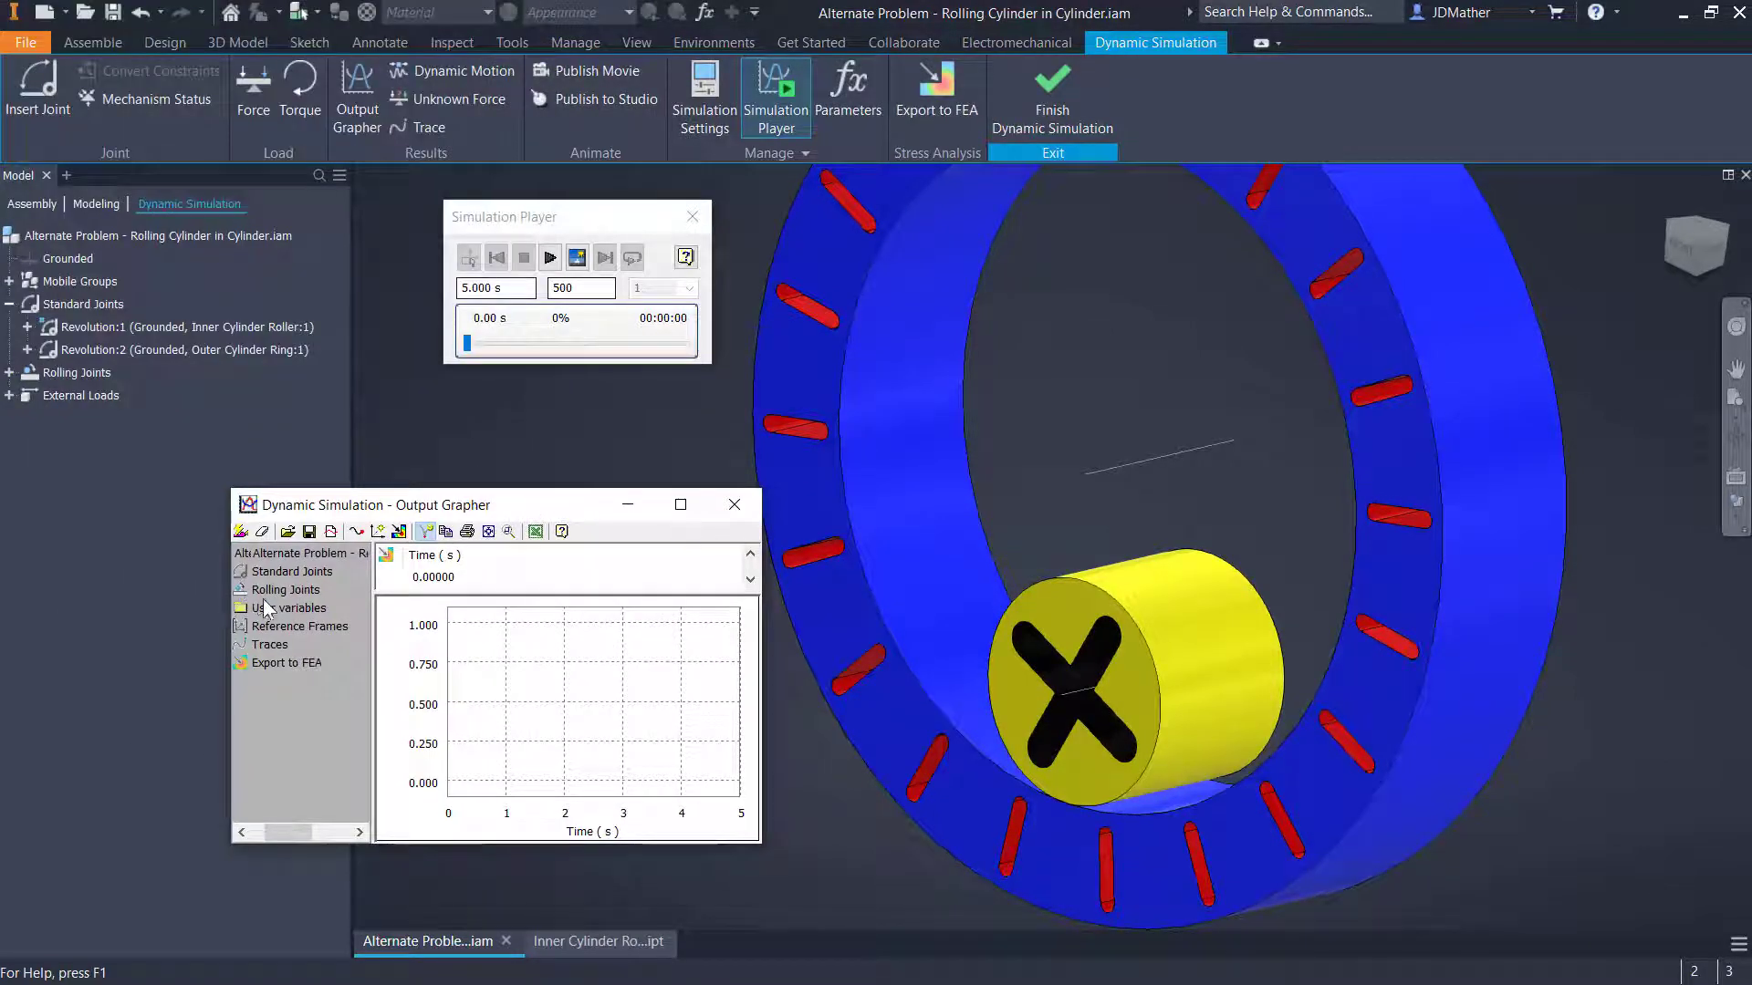
{"action": "left_click", "coordinate": [260, 571]}
{"action": "left_click", "coordinate": [278, 589]}
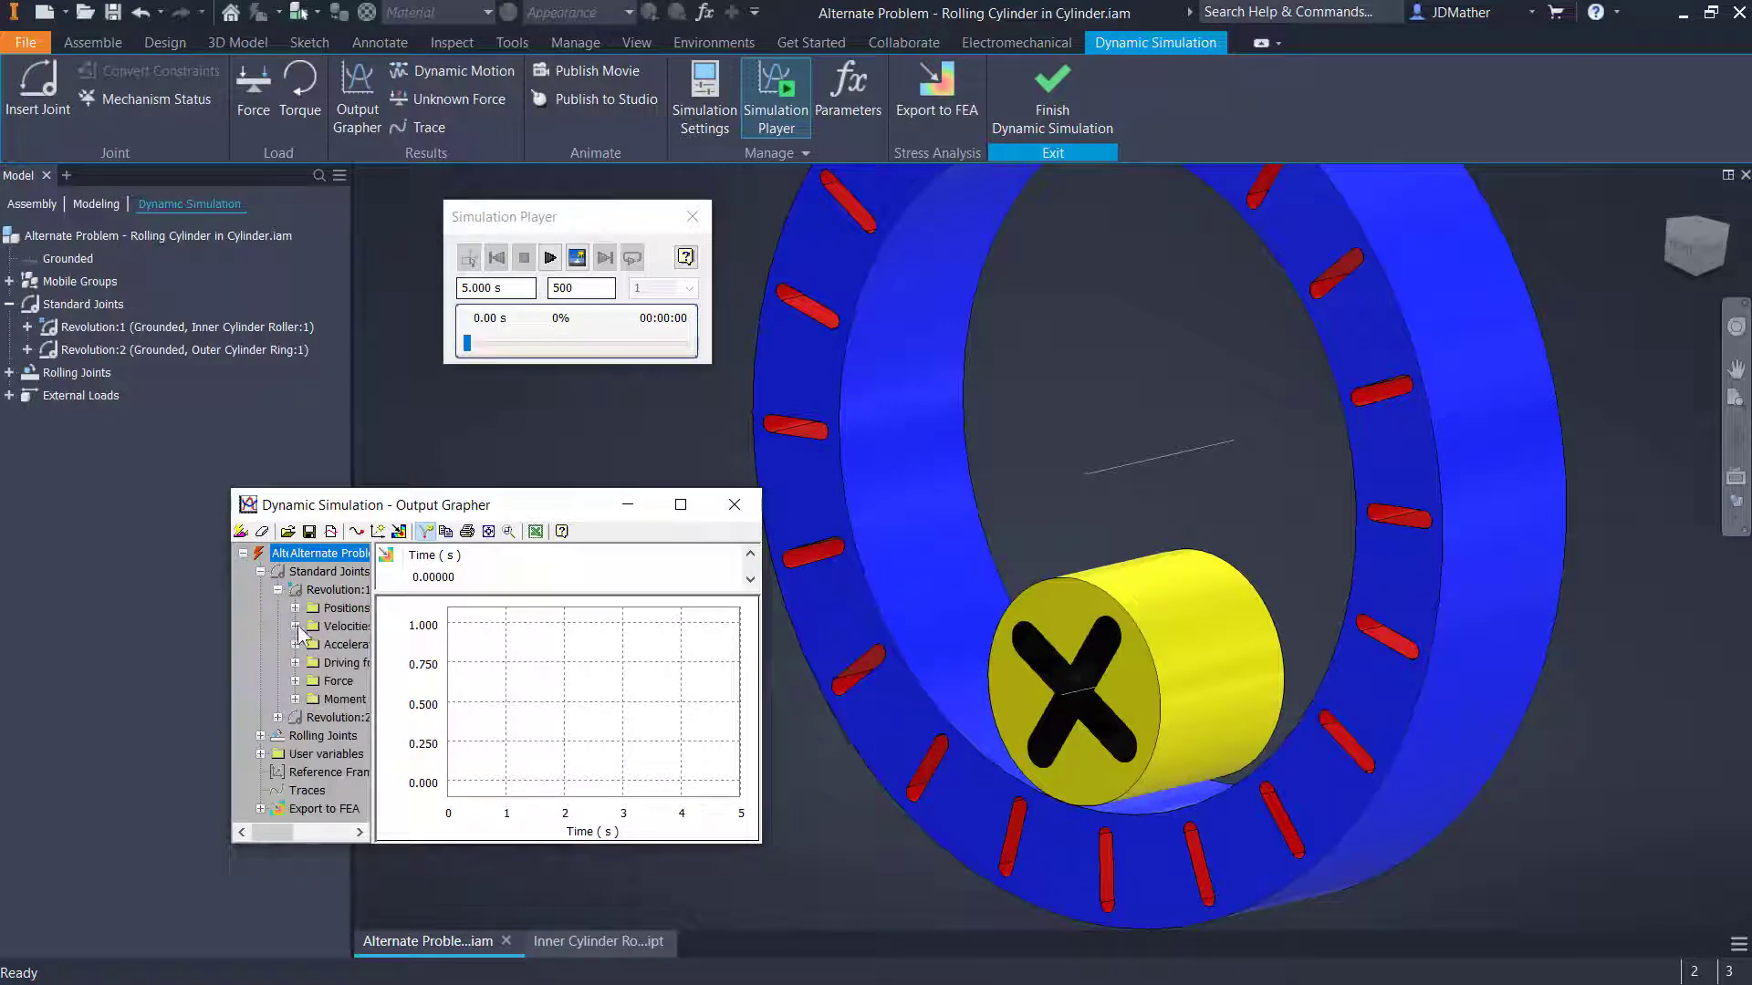
{"action": "left_click", "coordinate": [294, 626]}
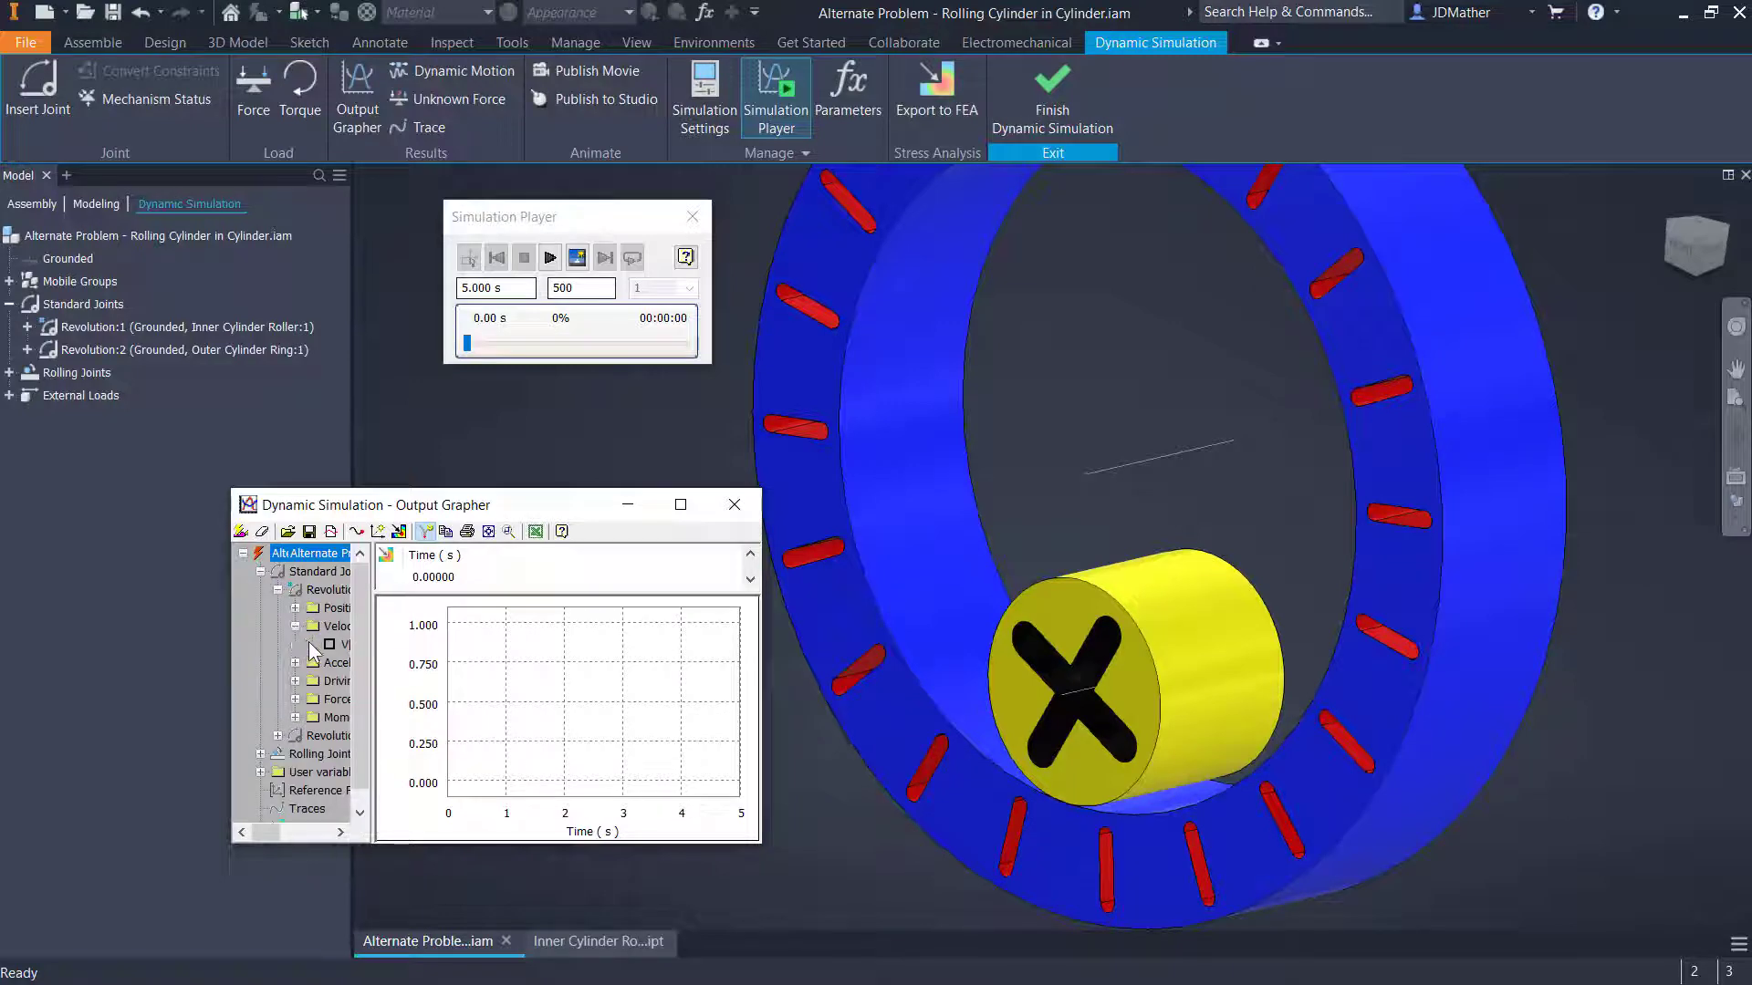
{"action": "left_click", "coordinate": [329, 644]}
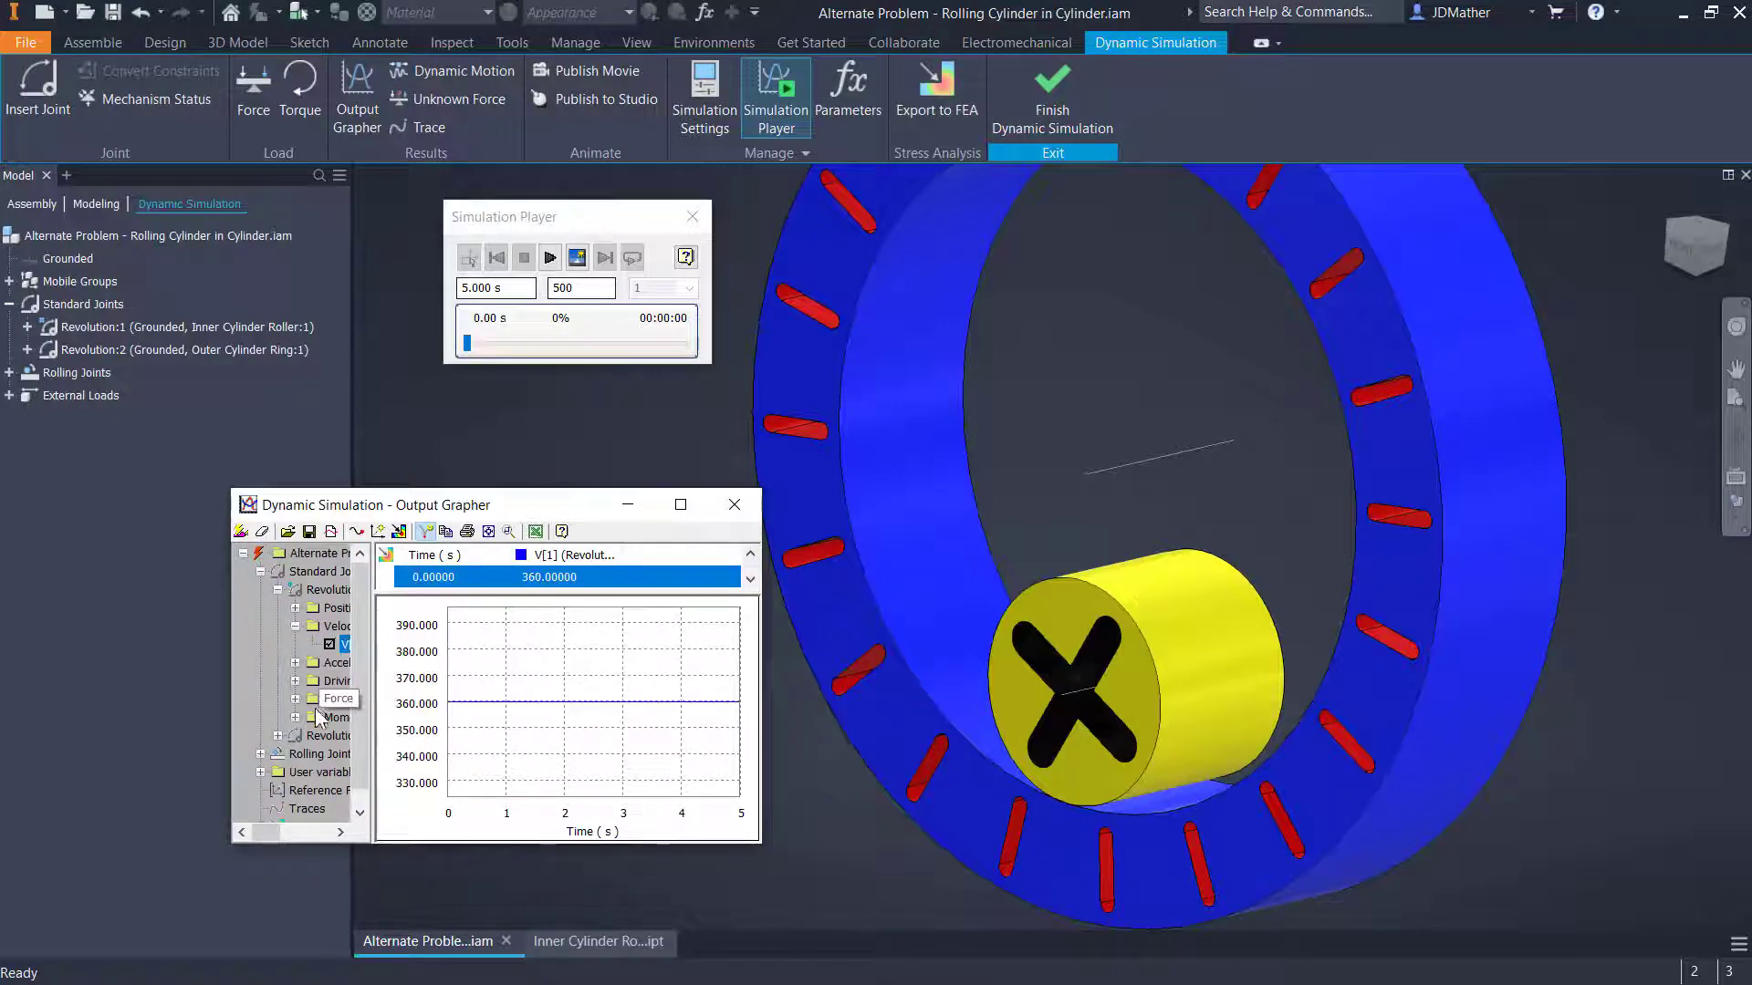
Add the velocity curve of the outer ring's joint, Revolution:2, to the graph
{"action": "left_click", "coordinate": [278, 736]}
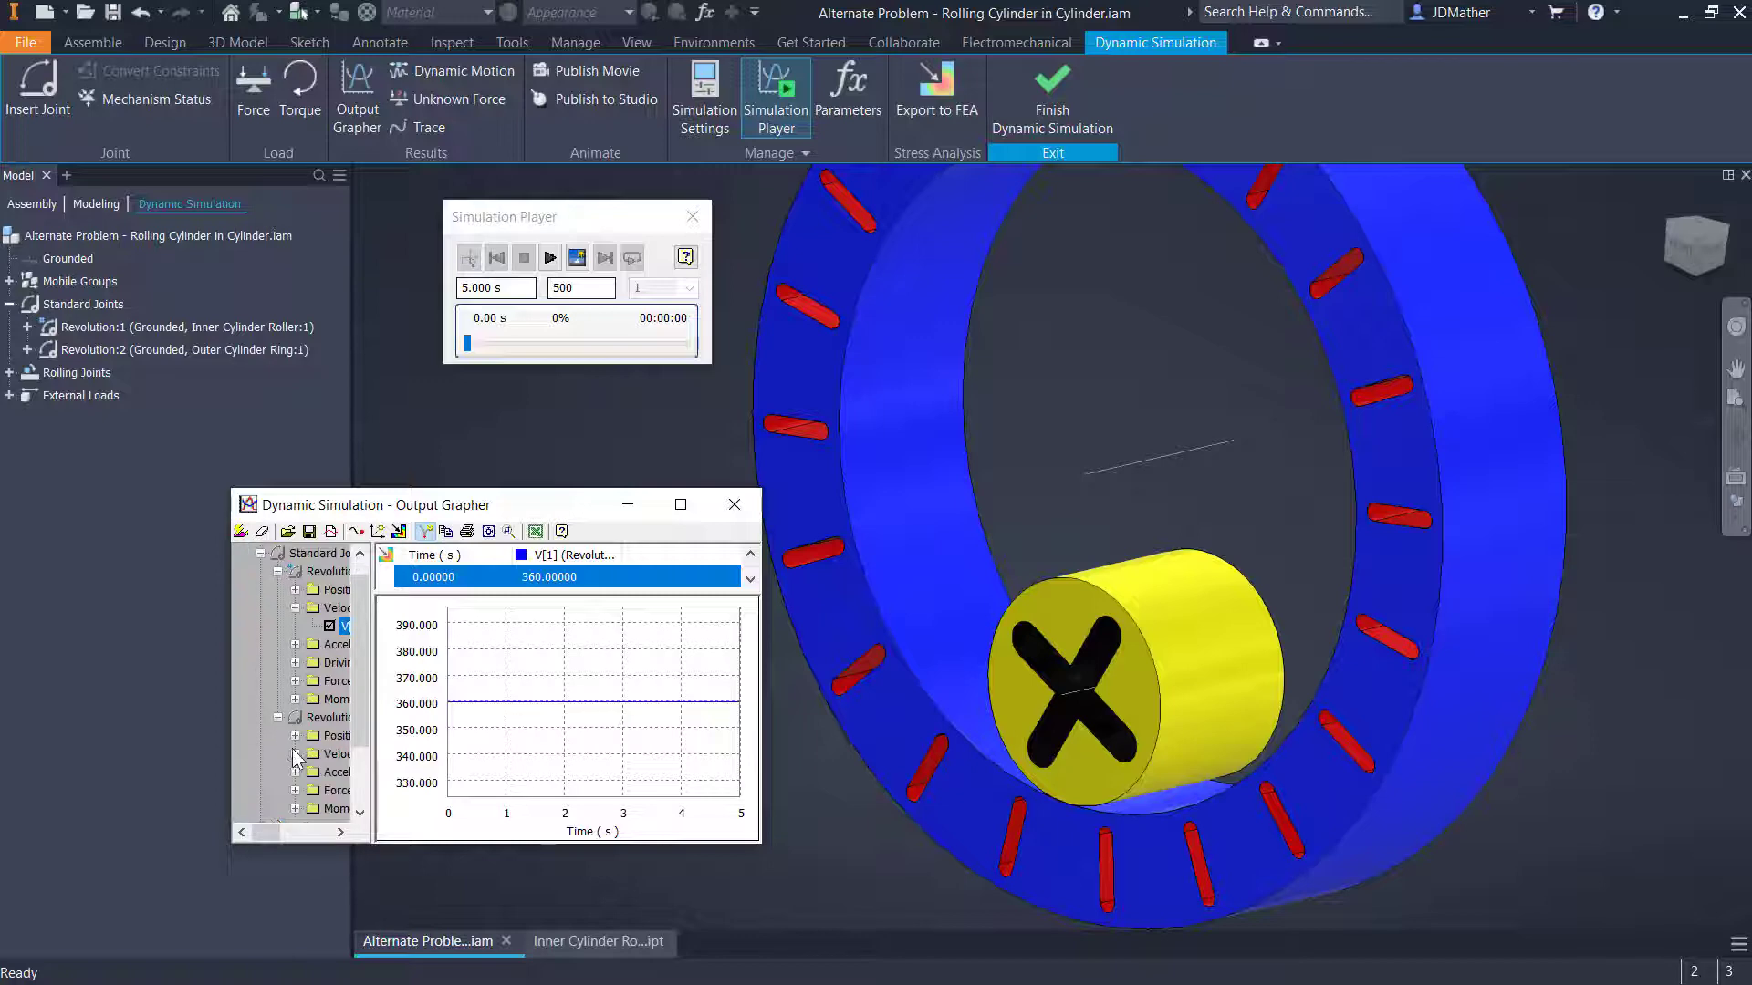
{"action": "left_click", "coordinate": [295, 754]}
{"action": "left_click", "coordinate": [330, 772]}
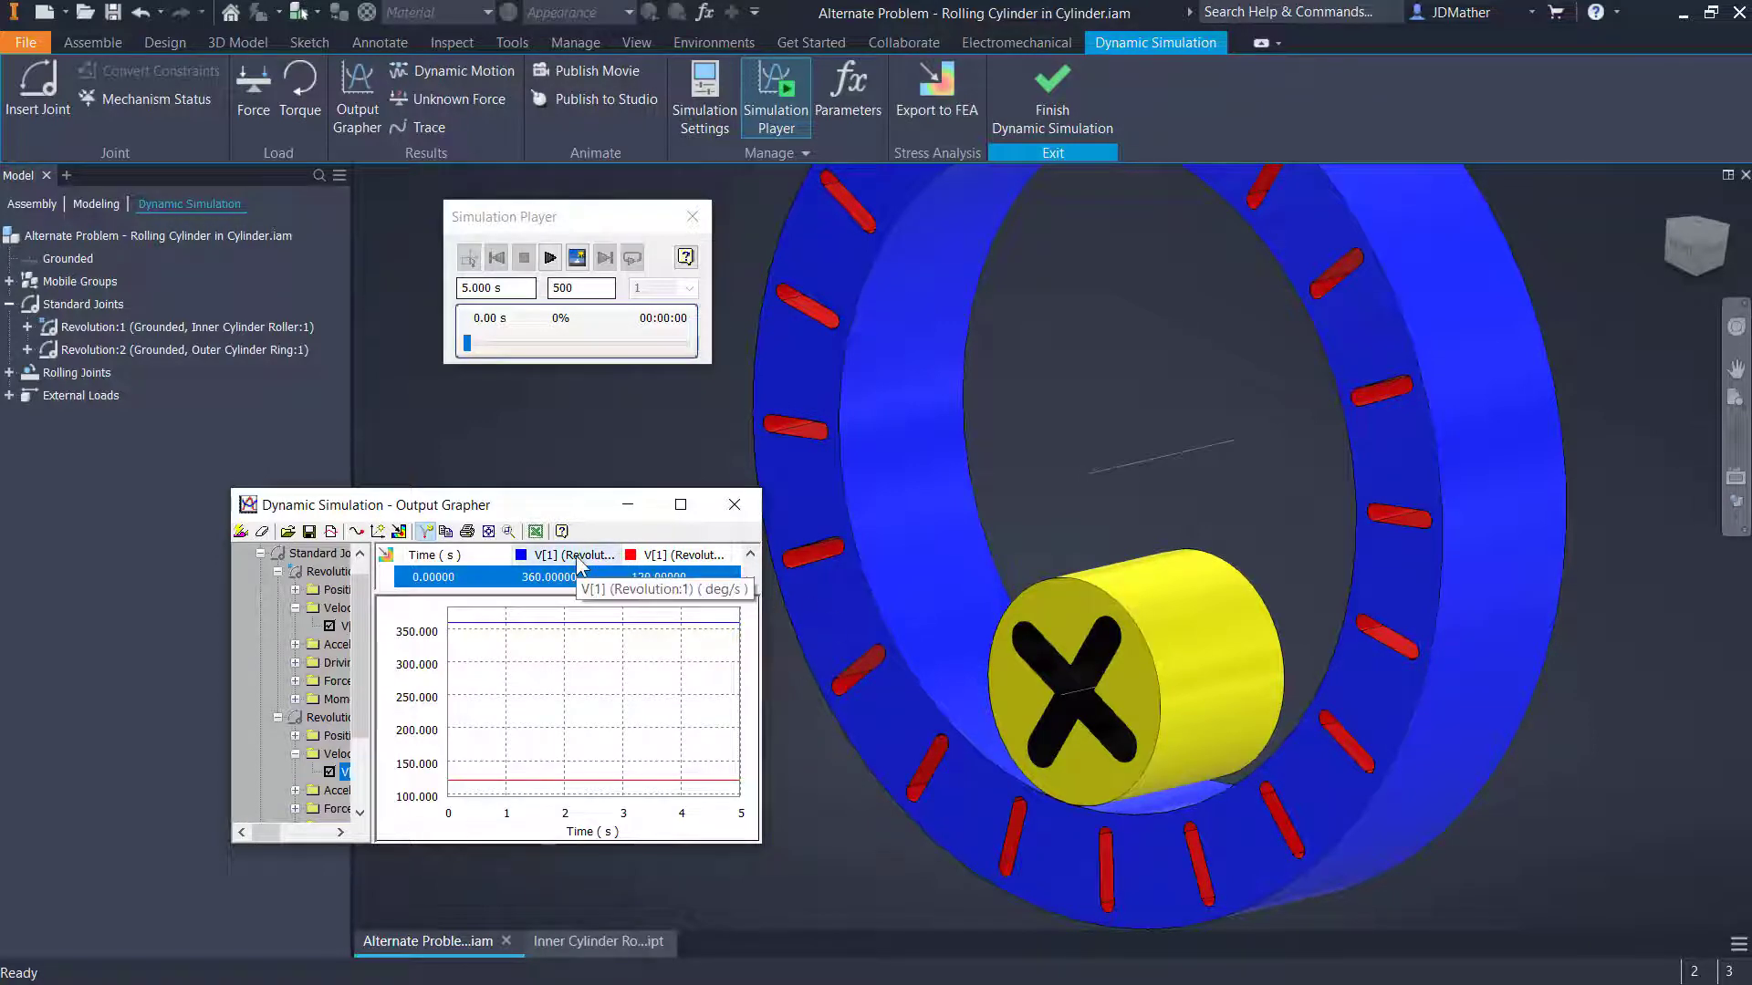
Change the color of the Revolution:1 velocity curve to a dark yellow in its curve properties
{"action": "right_click", "coordinate": [541, 558]}
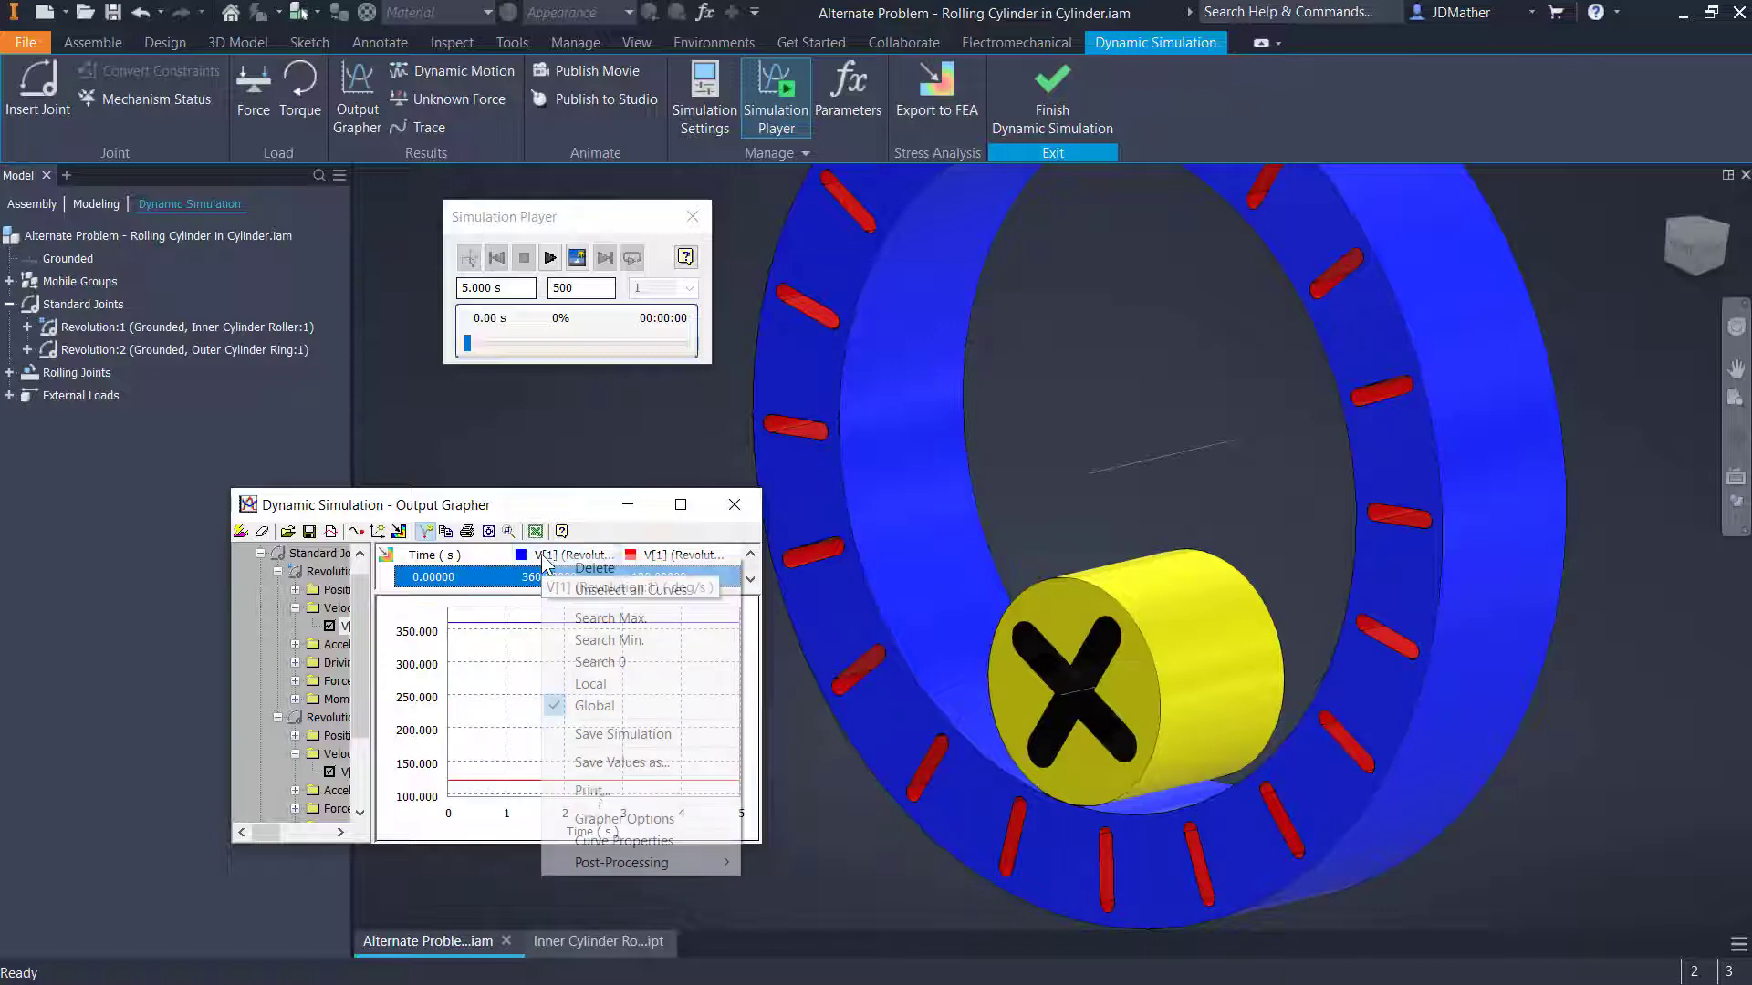
{"action": "left_click", "coordinate": [595, 840]}
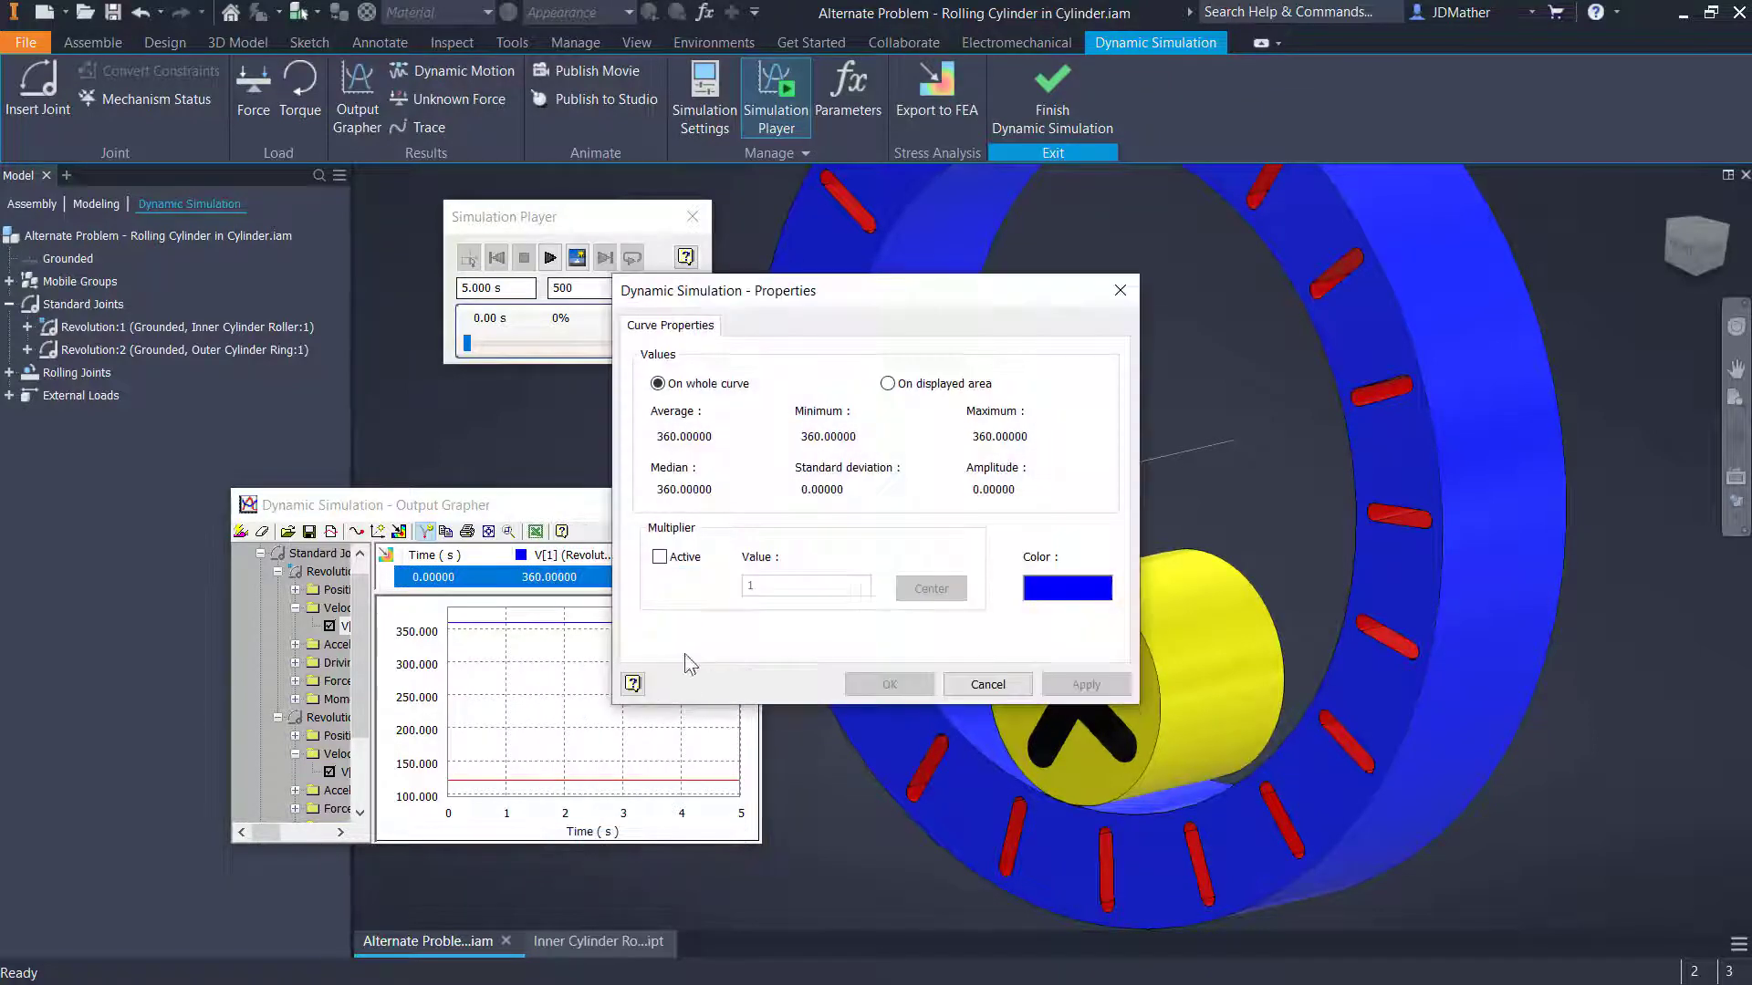
{"action": "left_click", "coordinate": [1056, 593]}
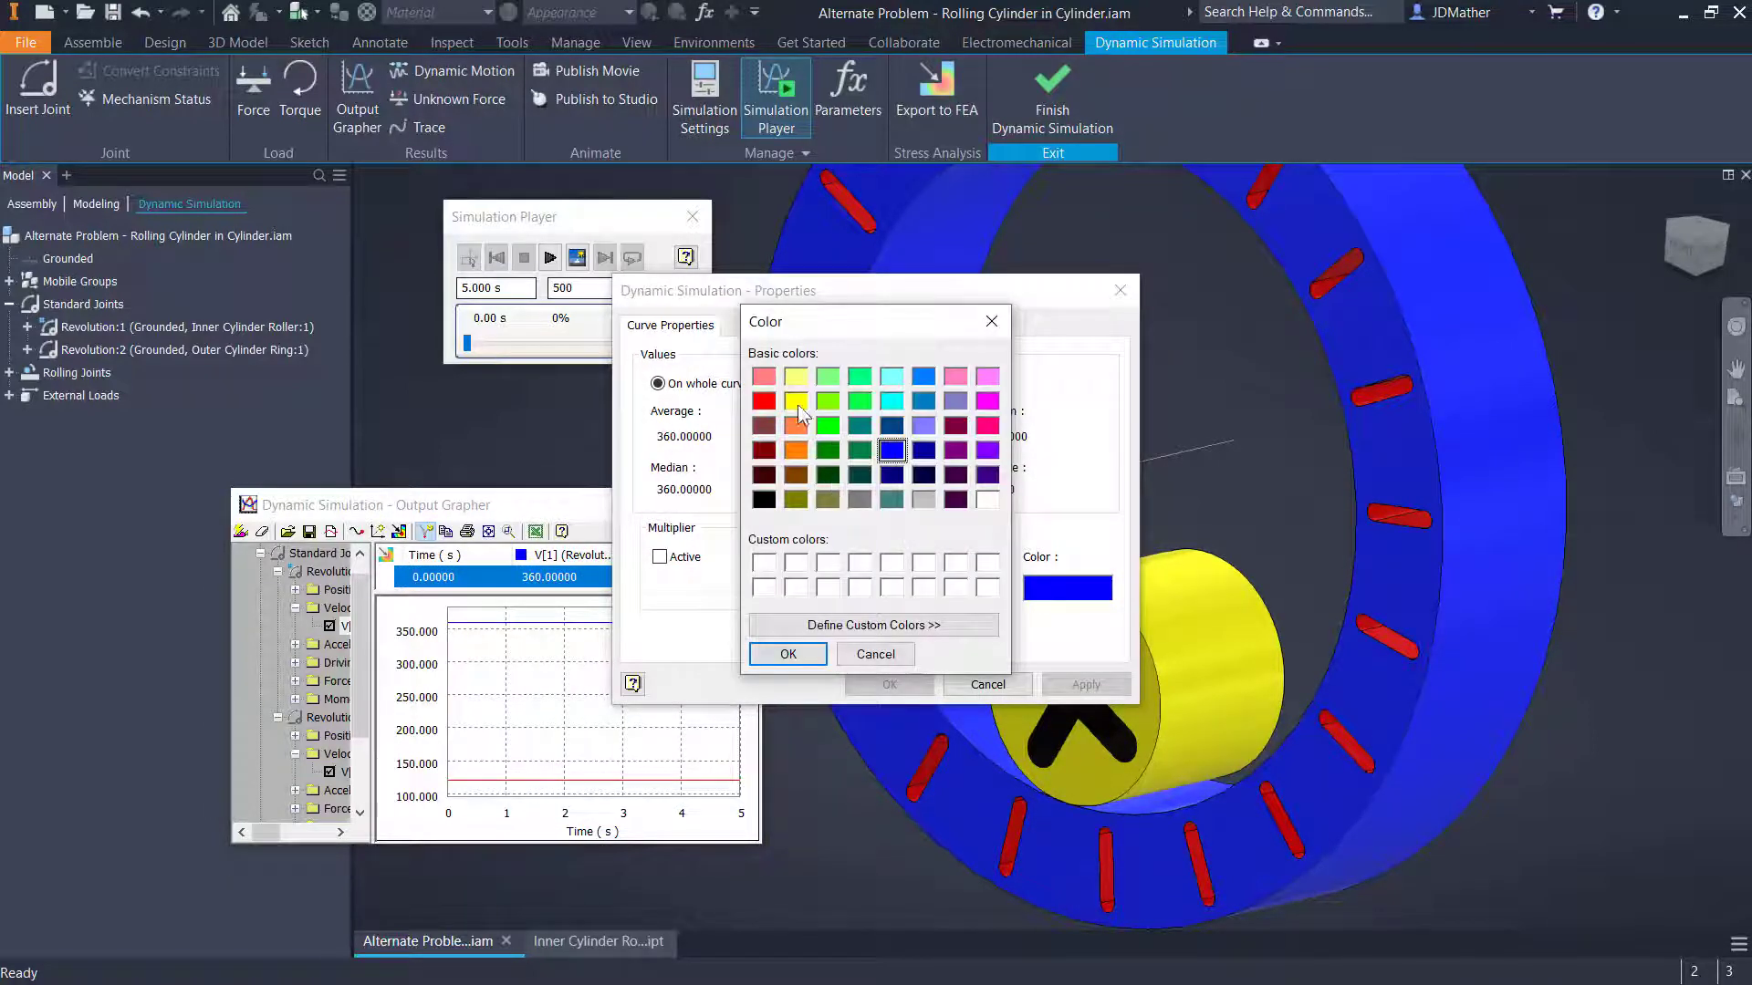
{"action": "left_click", "coordinate": [856, 625]}
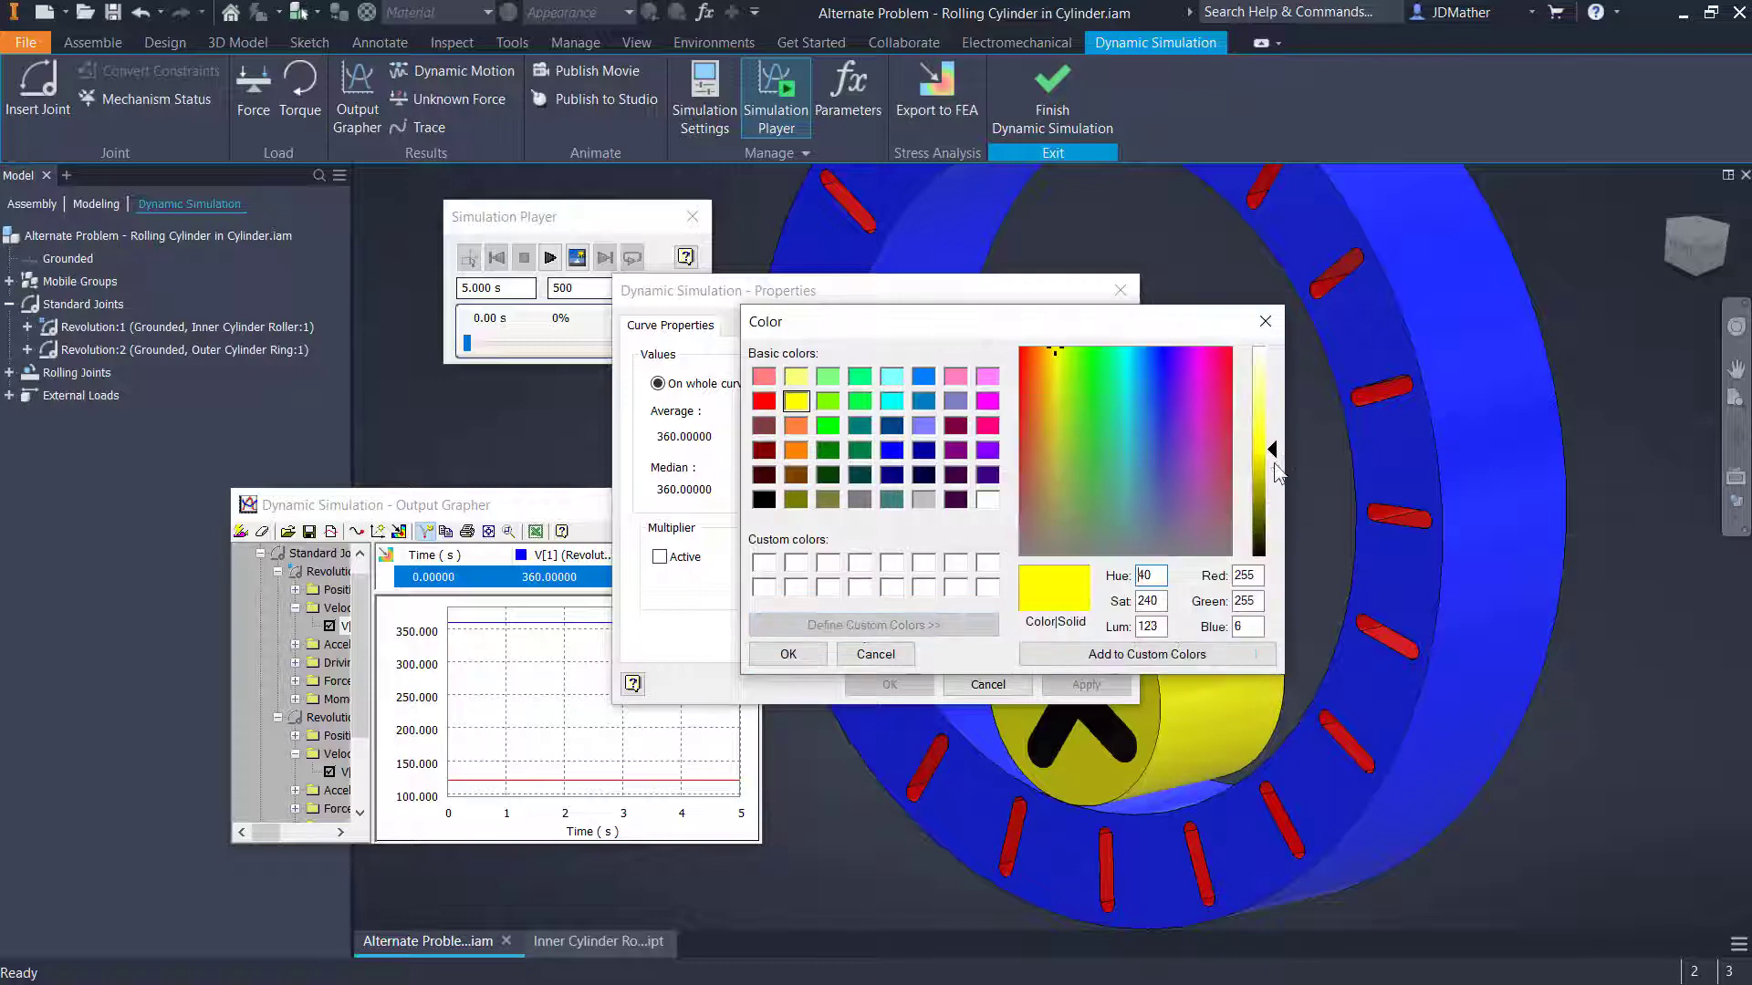
{"action": "left_click_drag", "start_coordinate": [1273, 463], "coordinate": [1274, 481]}
{"action": "left_click", "coordinate": [783, 656]}
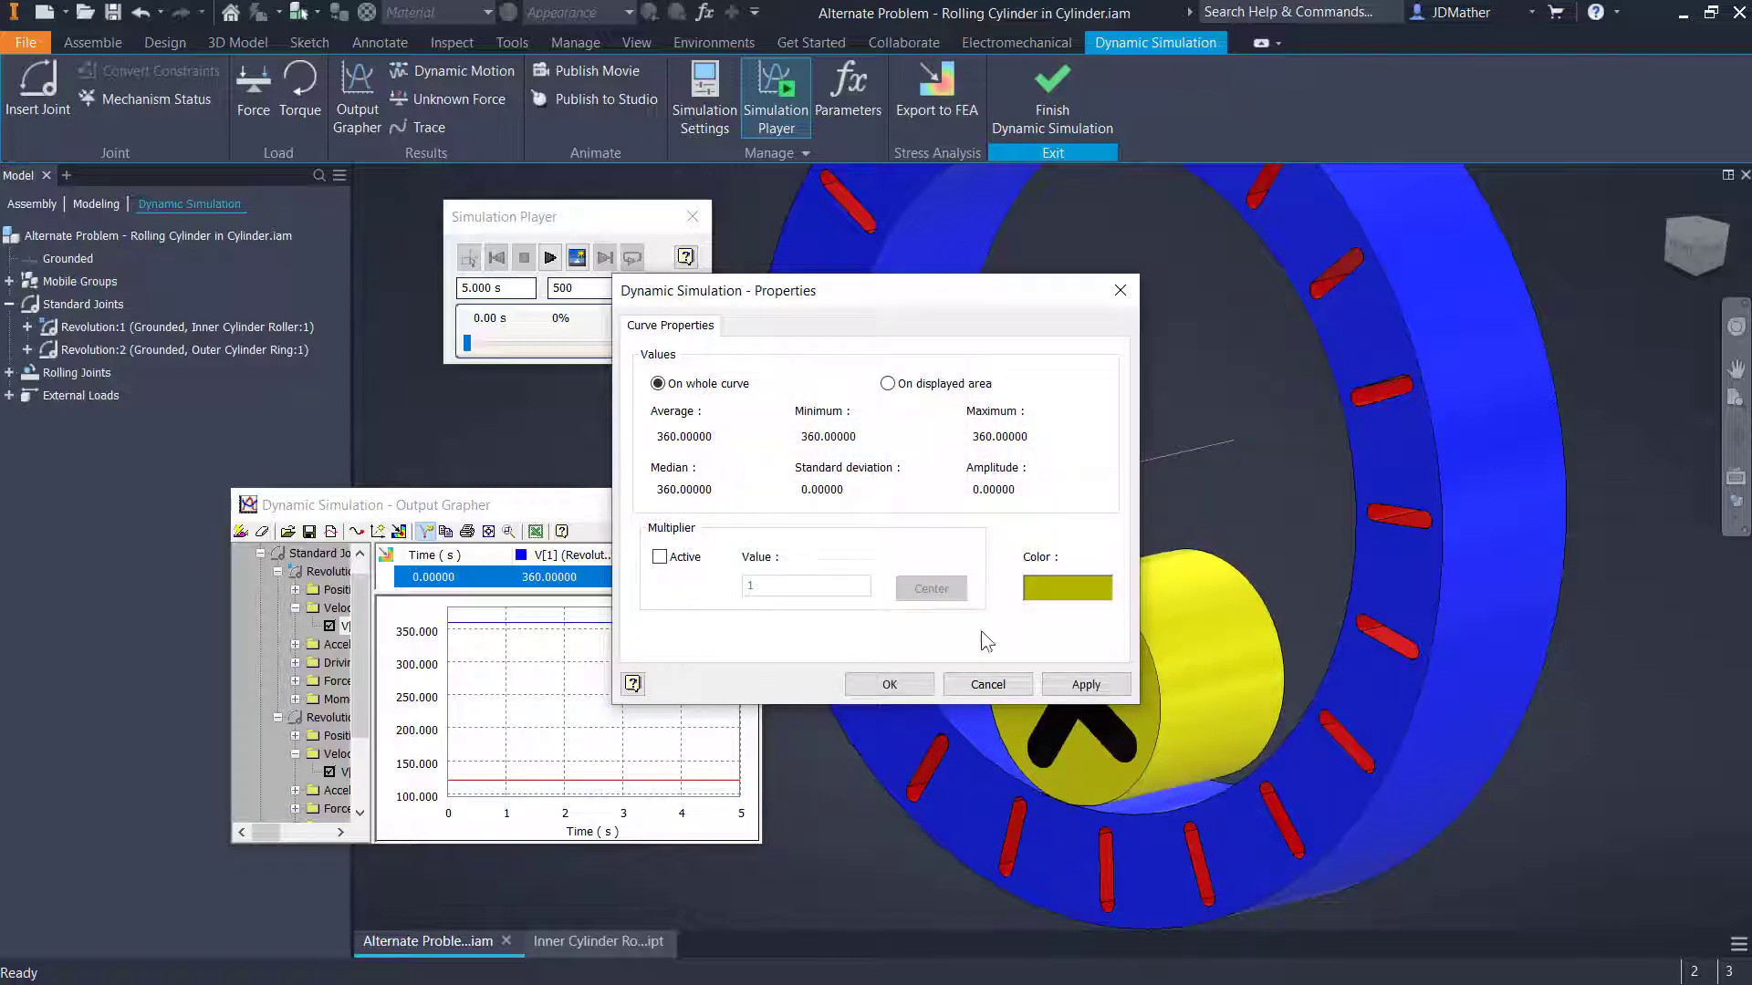
{"action": "left_click", "coordinate": [848, 692]}
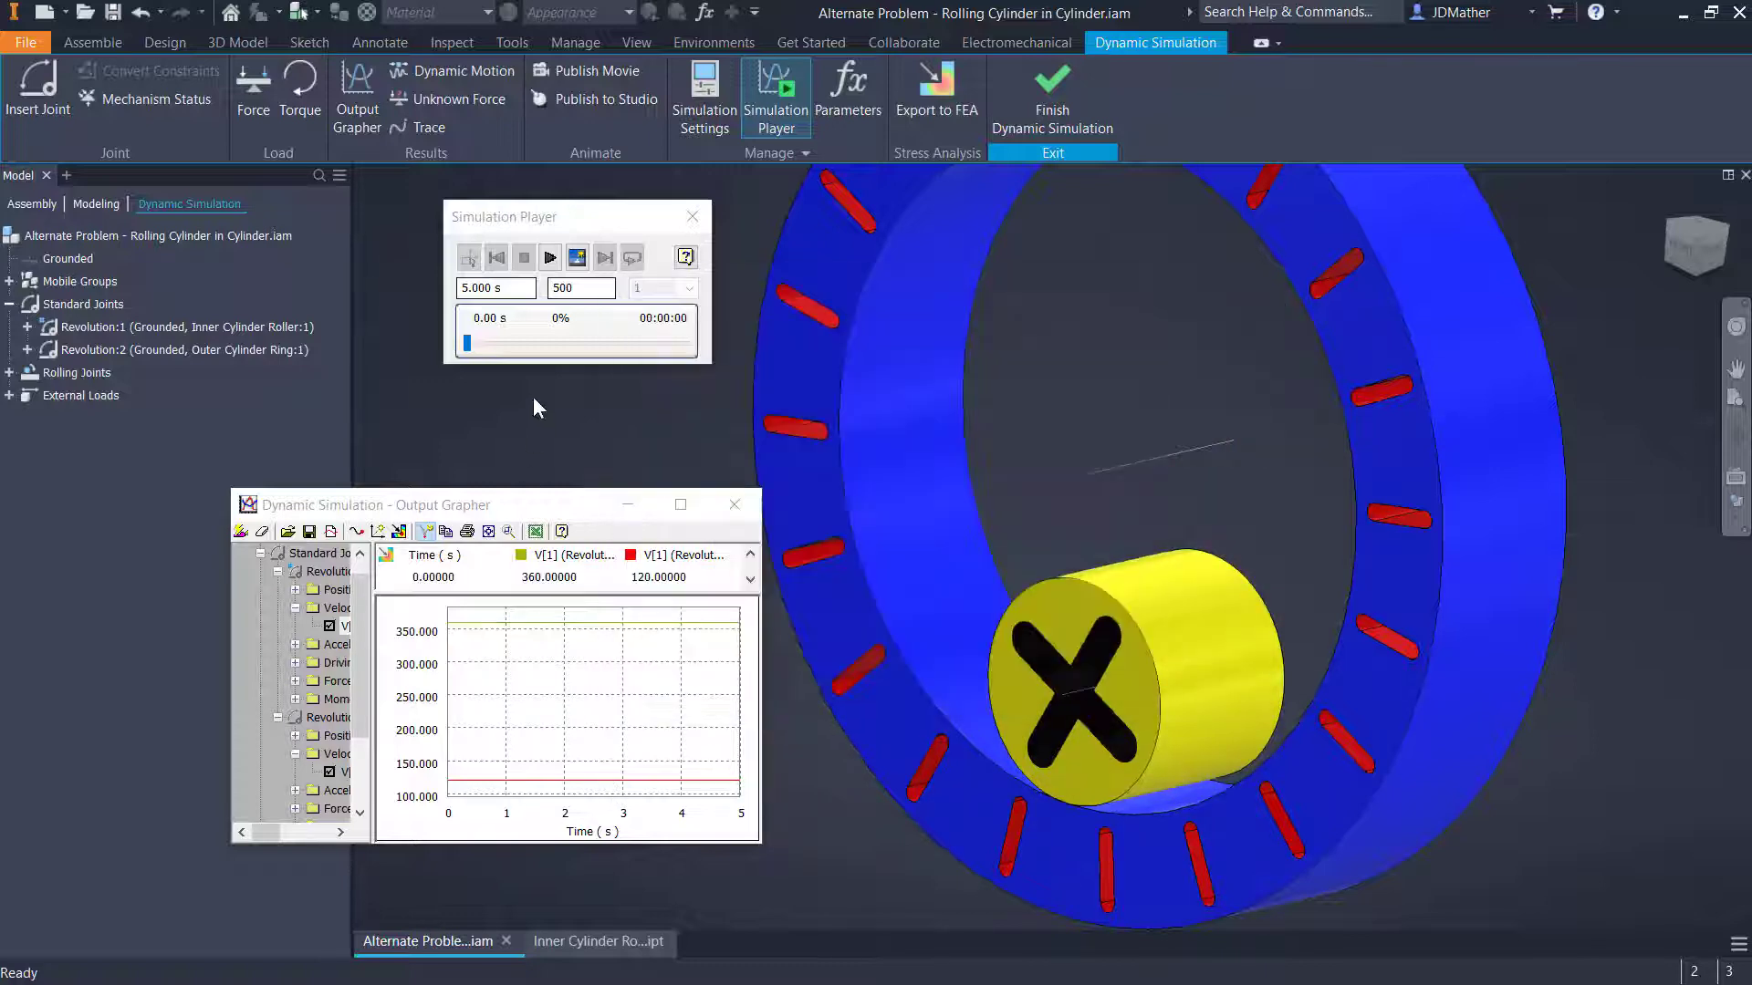
Change the color of the Revolution:2 velocity curve to blue in its curve properties
{"action": "right_click", "coordinate": [686, 558]}
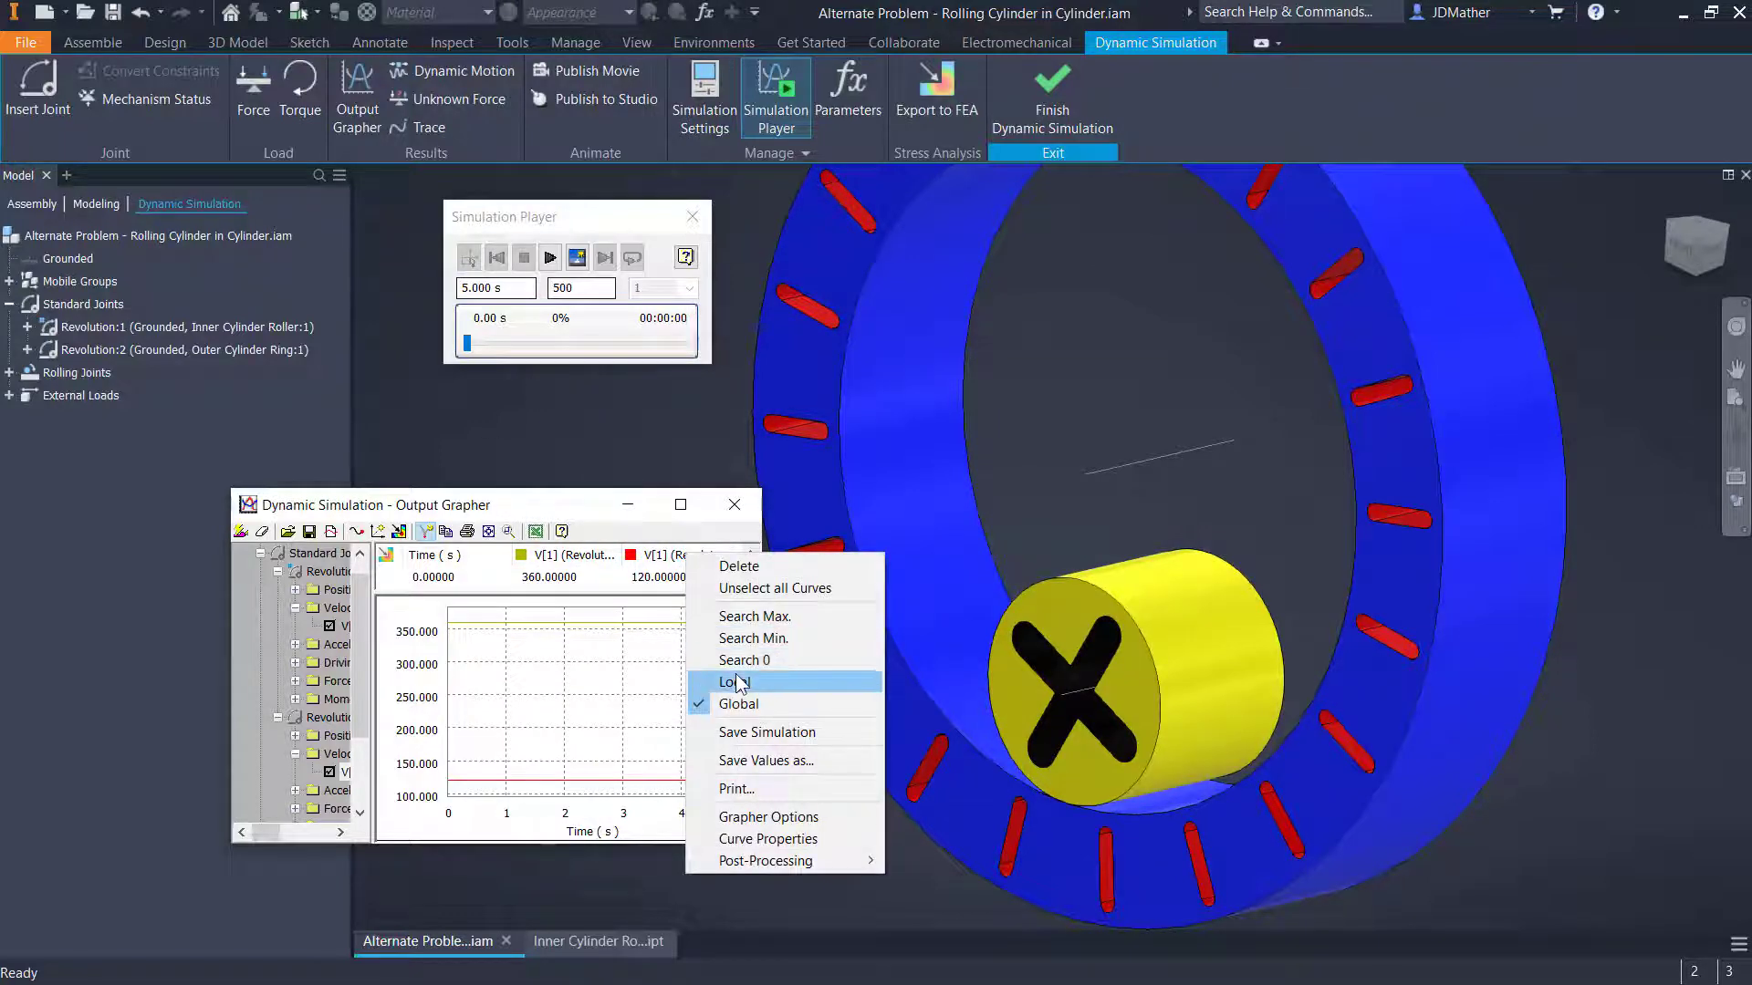
{"action": "left_click", "coordinate": [752, 837]}
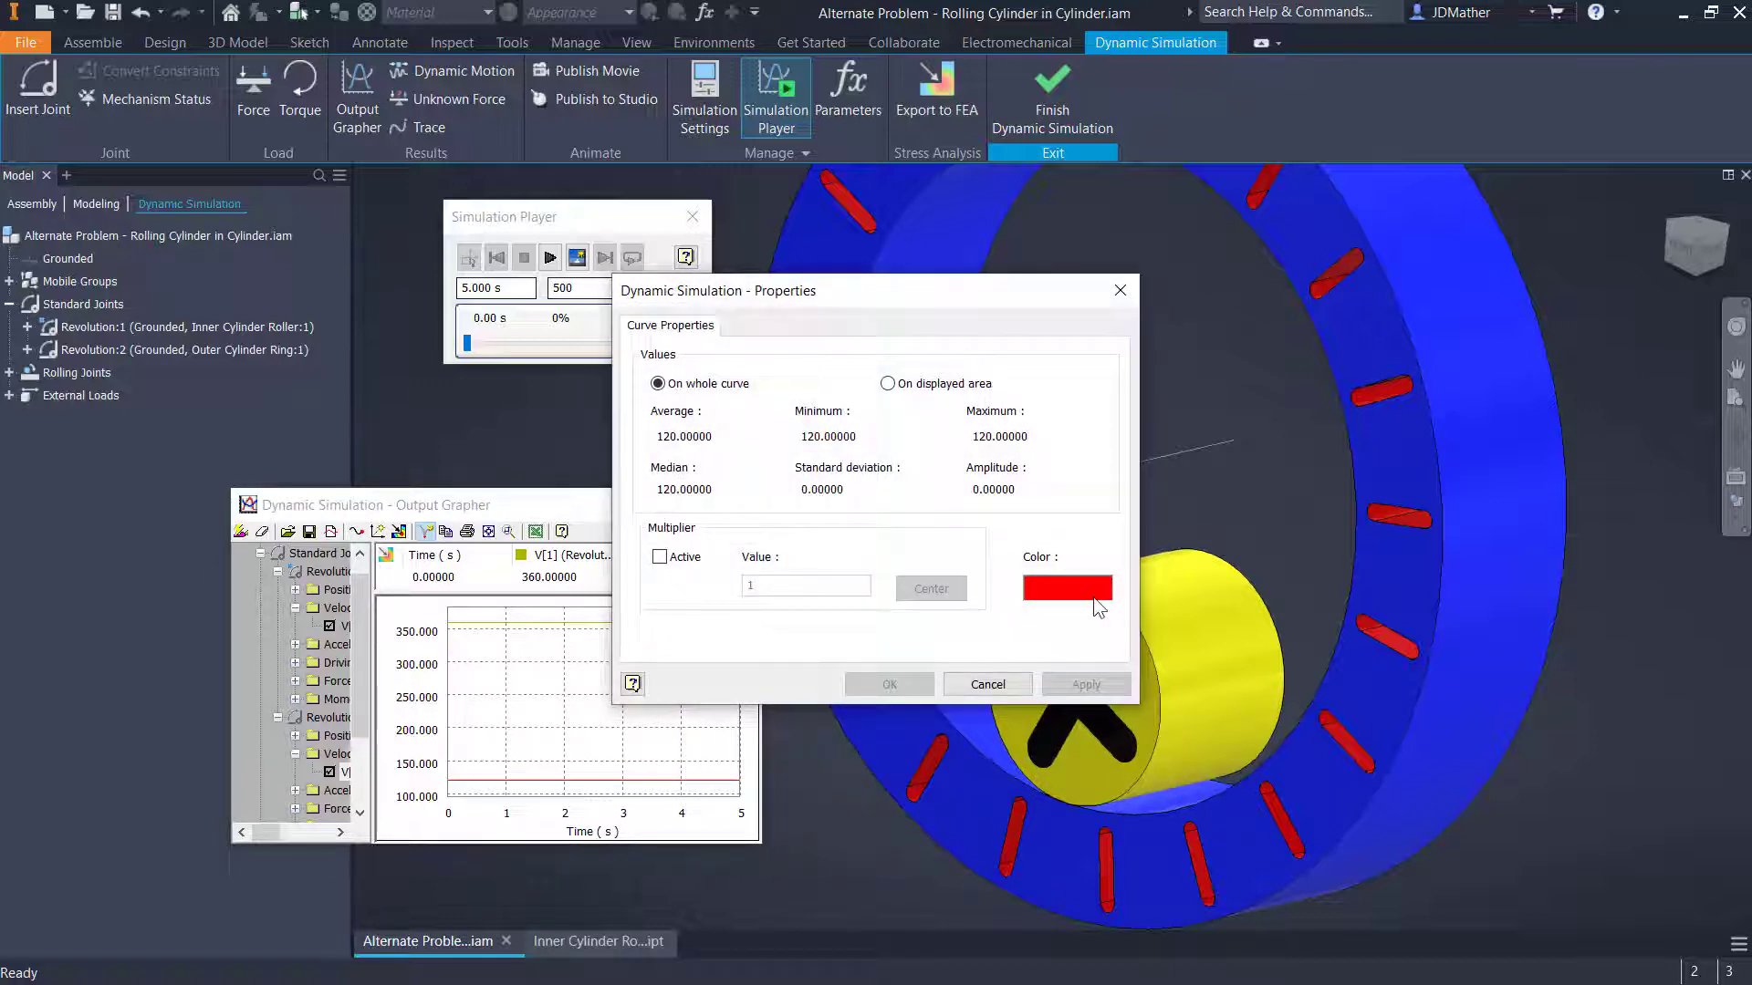
{"action": "left_click", "coordinate": [1095, 606]}
{"action": "left_click", "coordinate": [824, 655]}
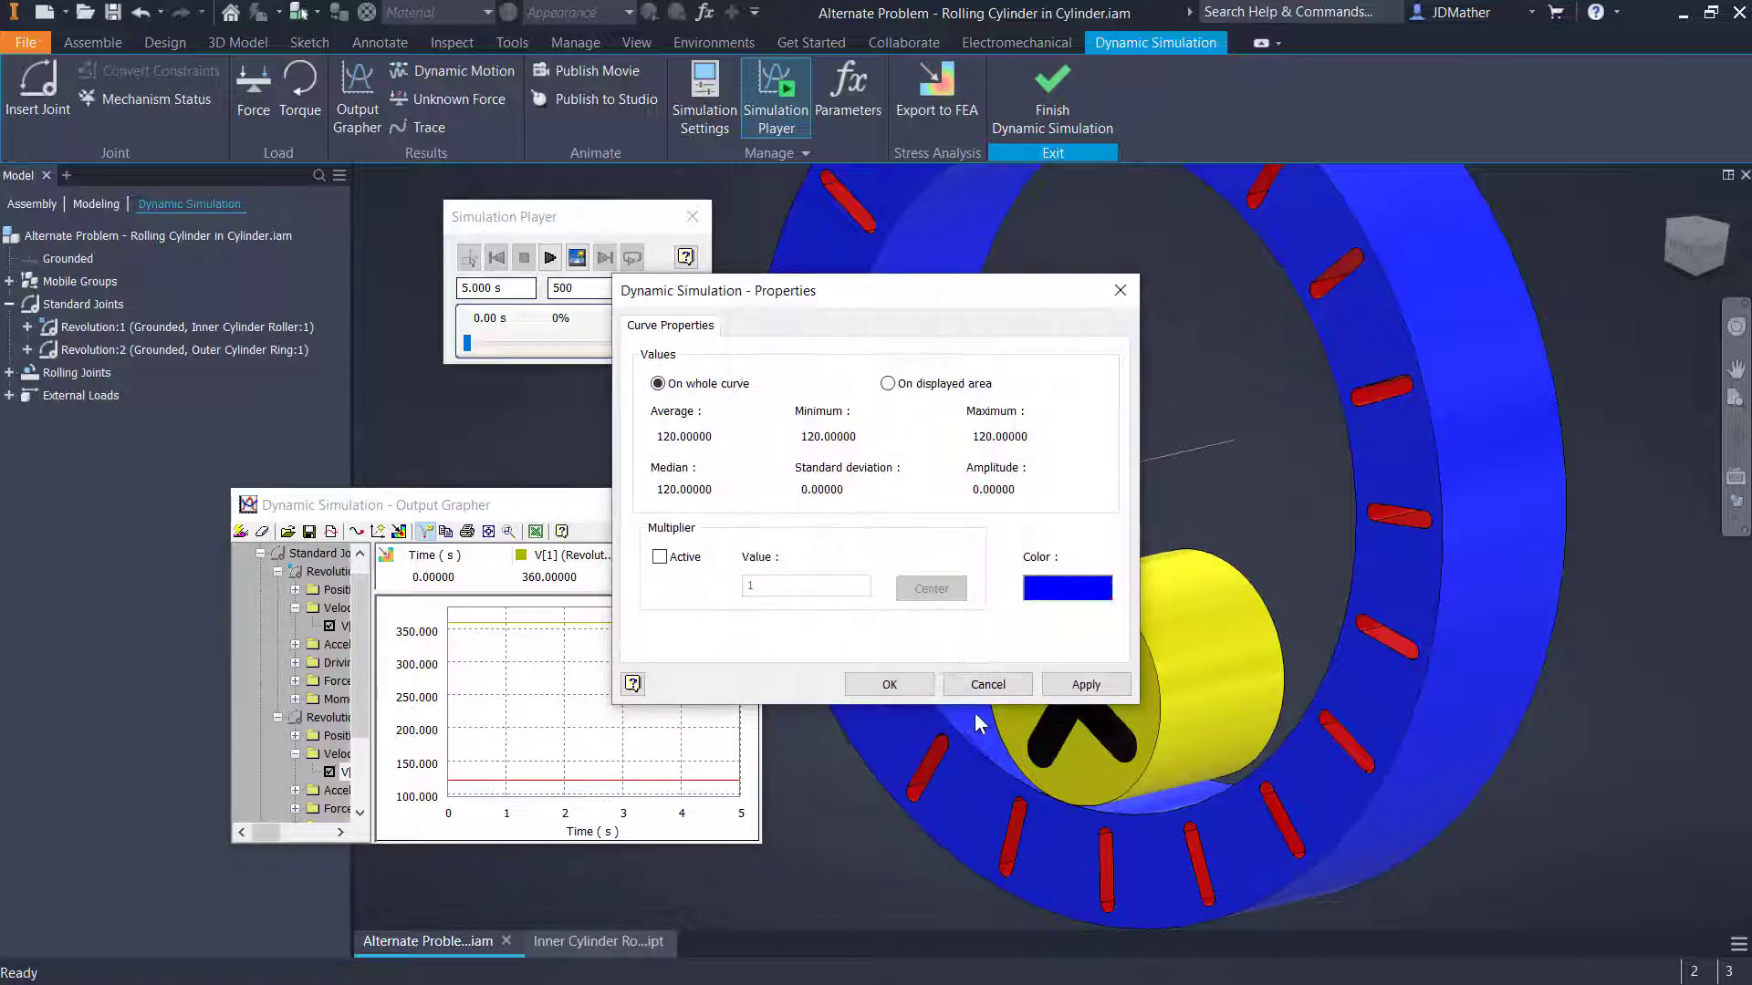
{"action": "left_click", "coordinate": [890, 686]}
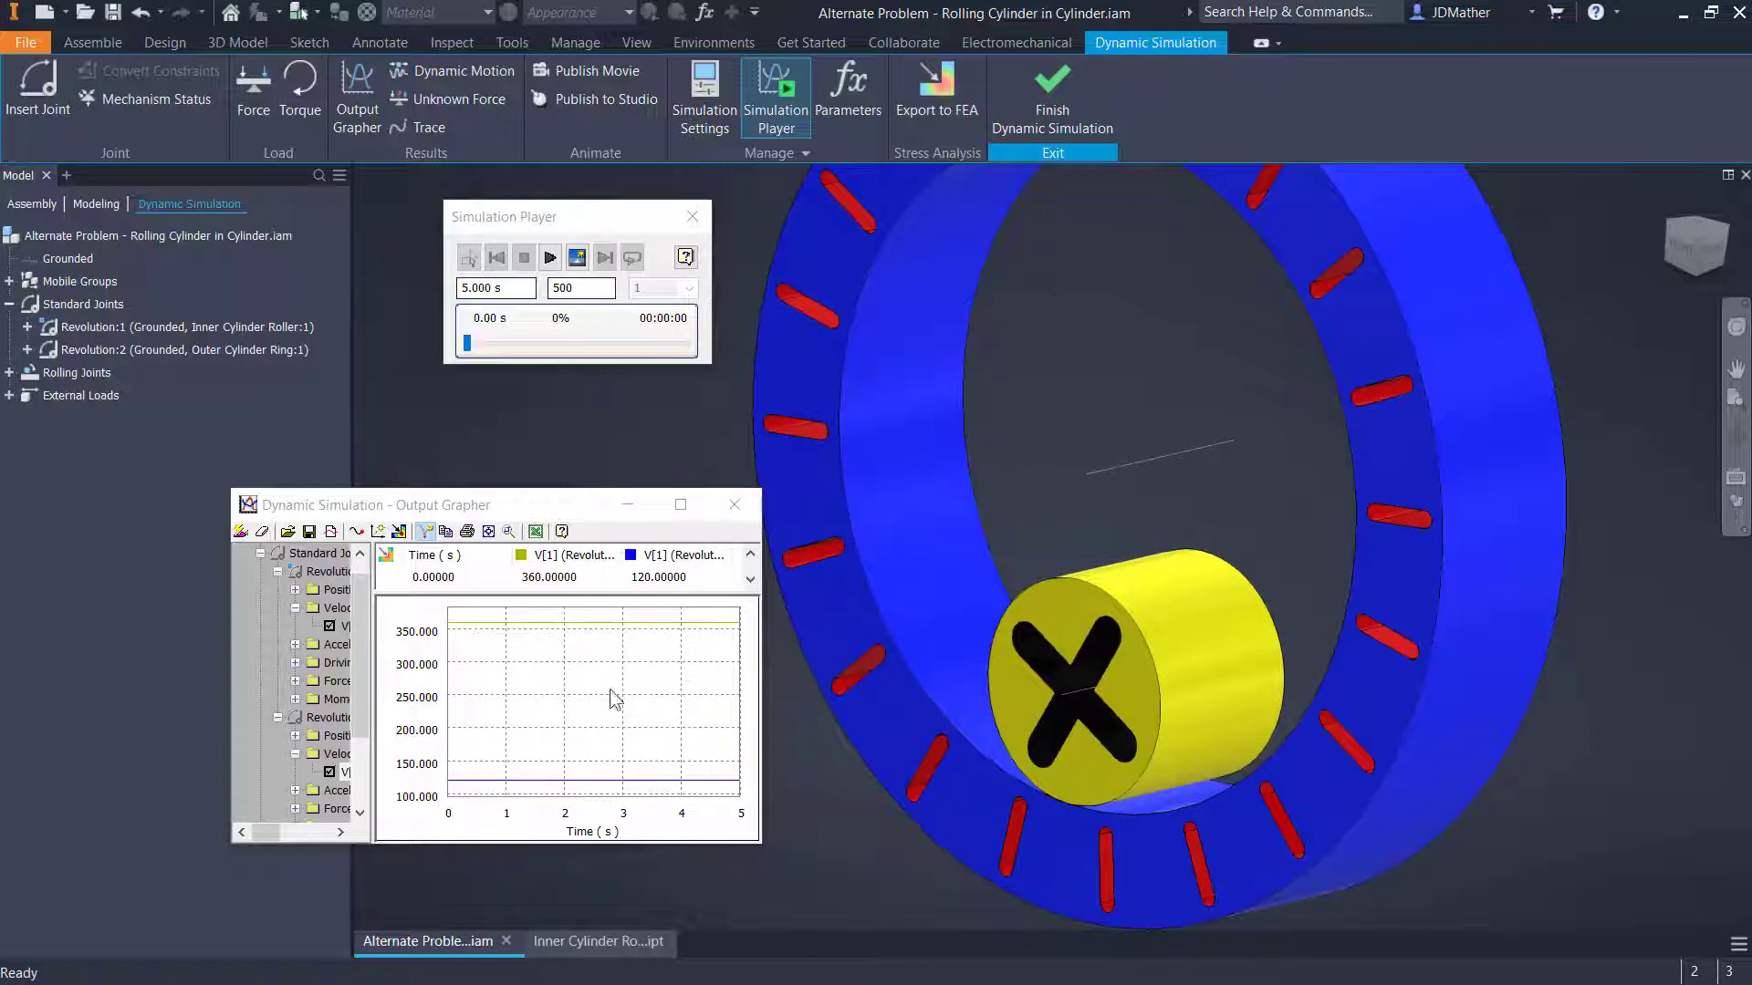
Run the 5 s simulation to the end and finish Dynamic Simulation to return to the assembly
{"action": "left_click", "coordinate": [550, 258]}
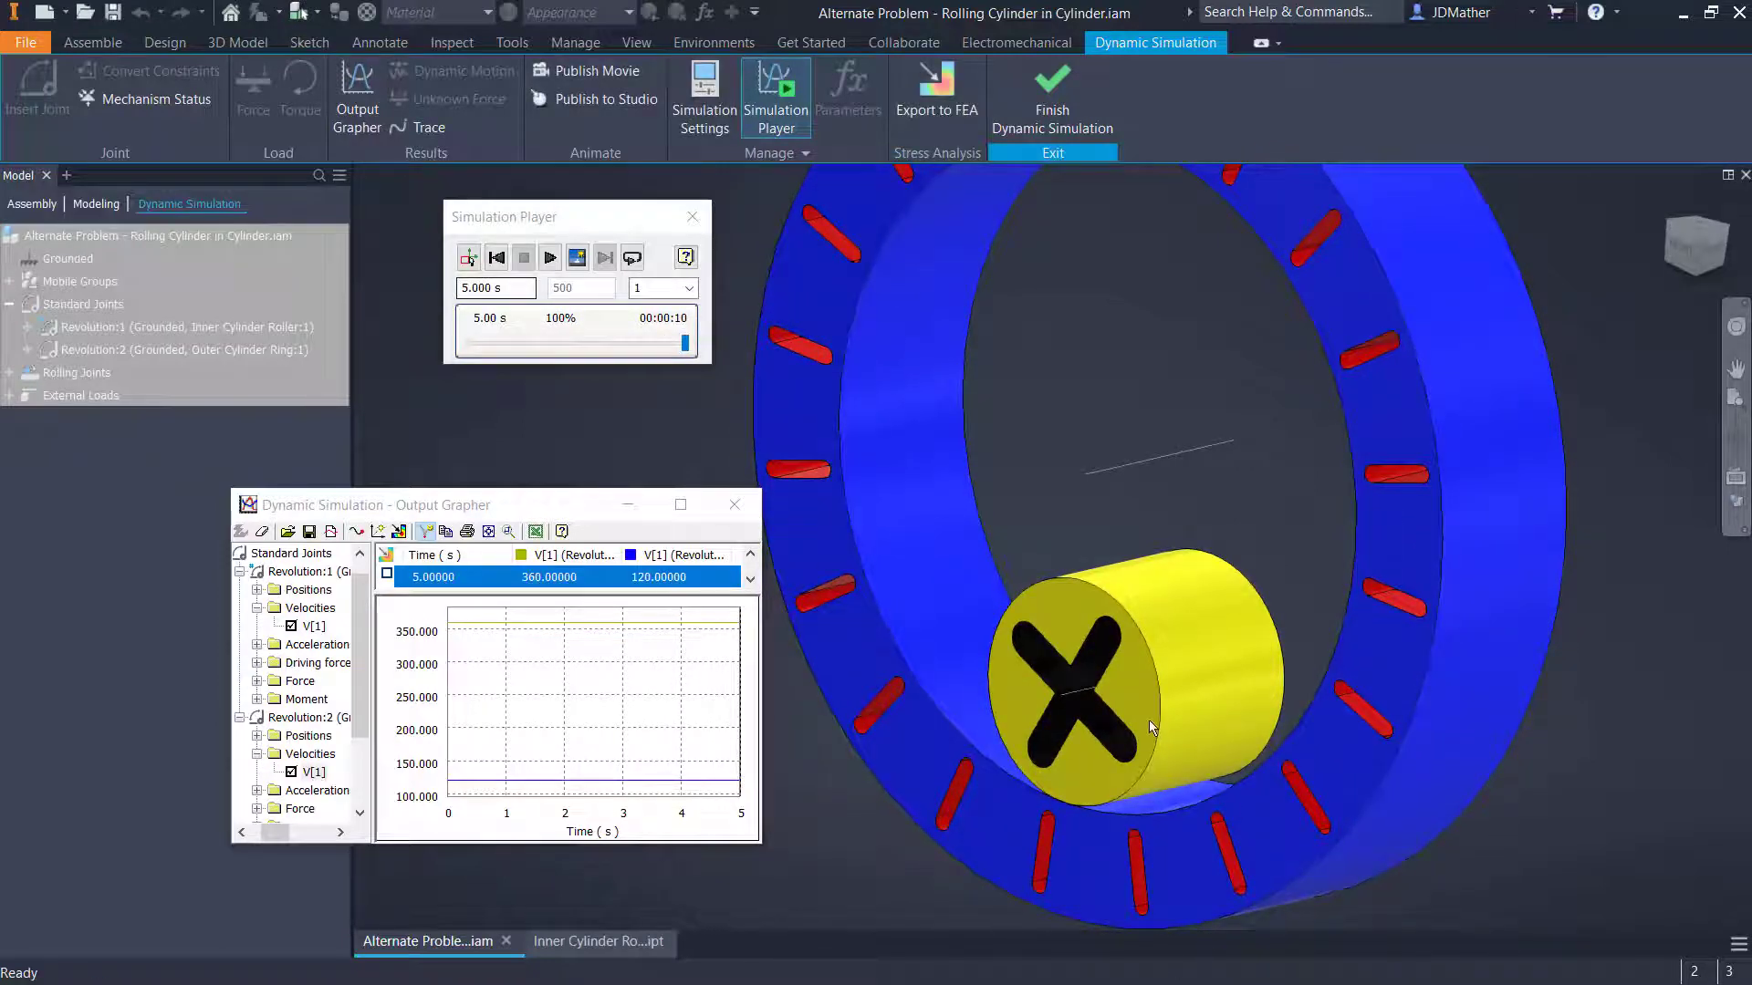
{"action": "left_click", "coordinate": [1031, 101]}
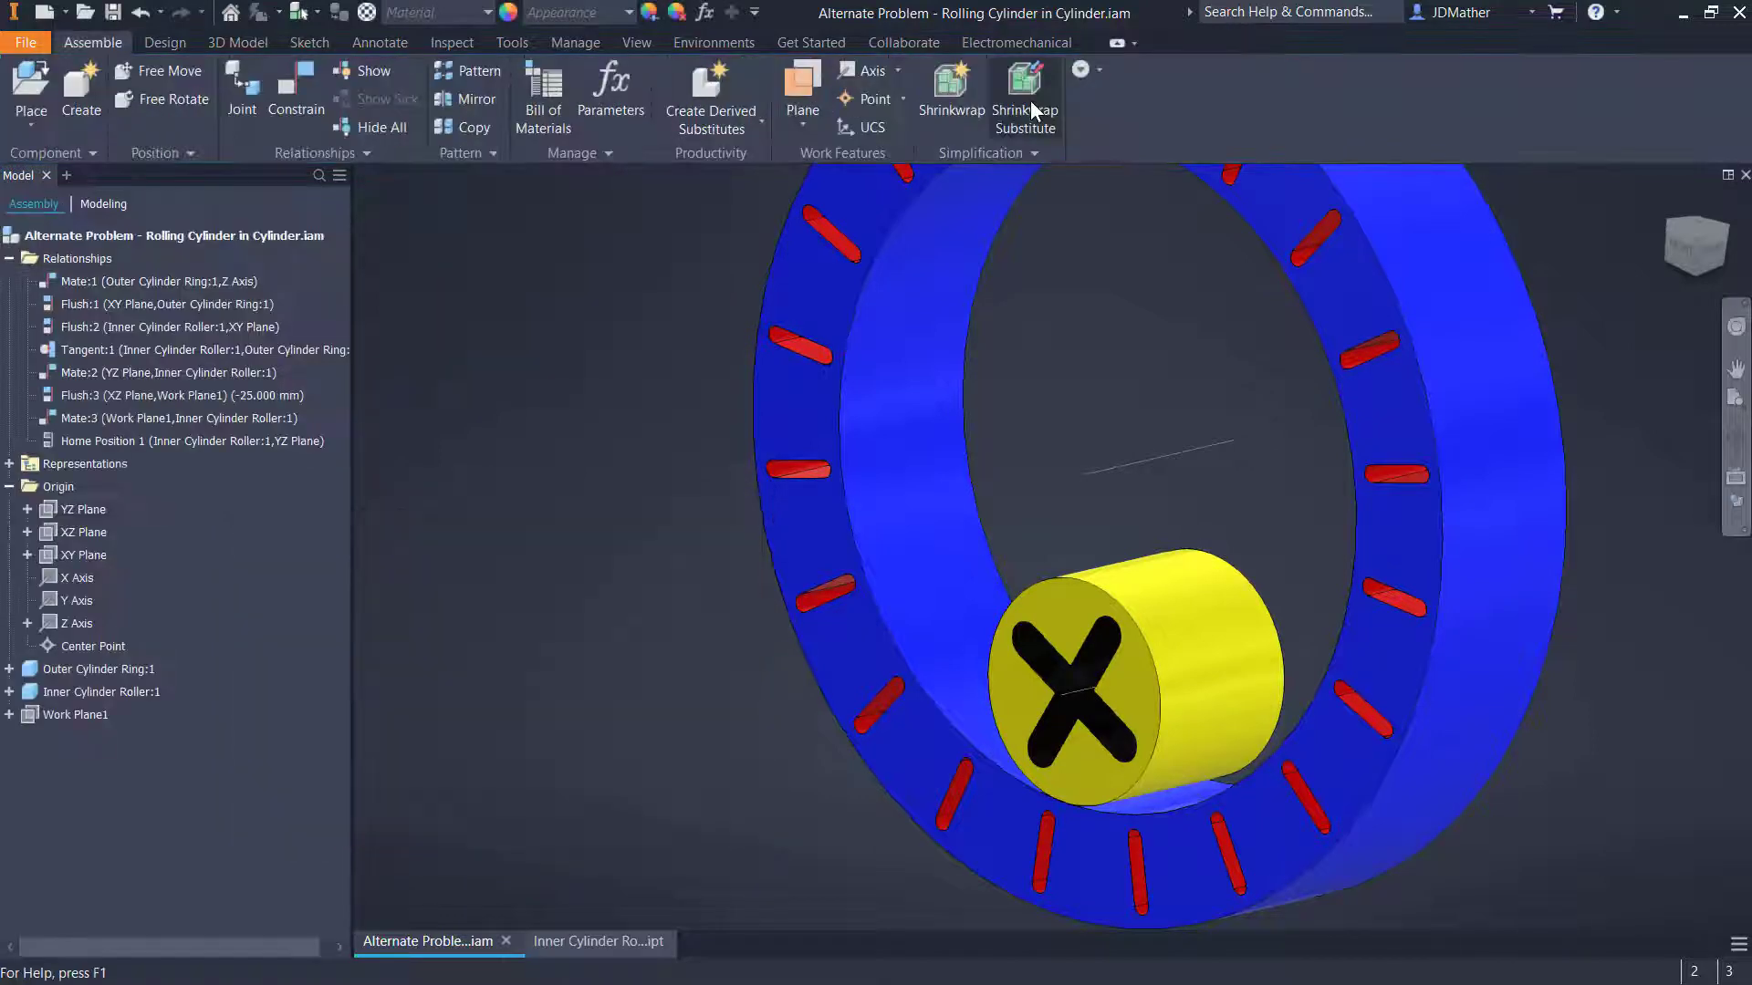
Save the assembly under the new name Alternate Problem 2 - Rolling Cylinder in Cylinder.iam
{"action": "left_click", "coordinate": [26, 44]}
{"action": "left_click", "coordinate": [128, 286]}
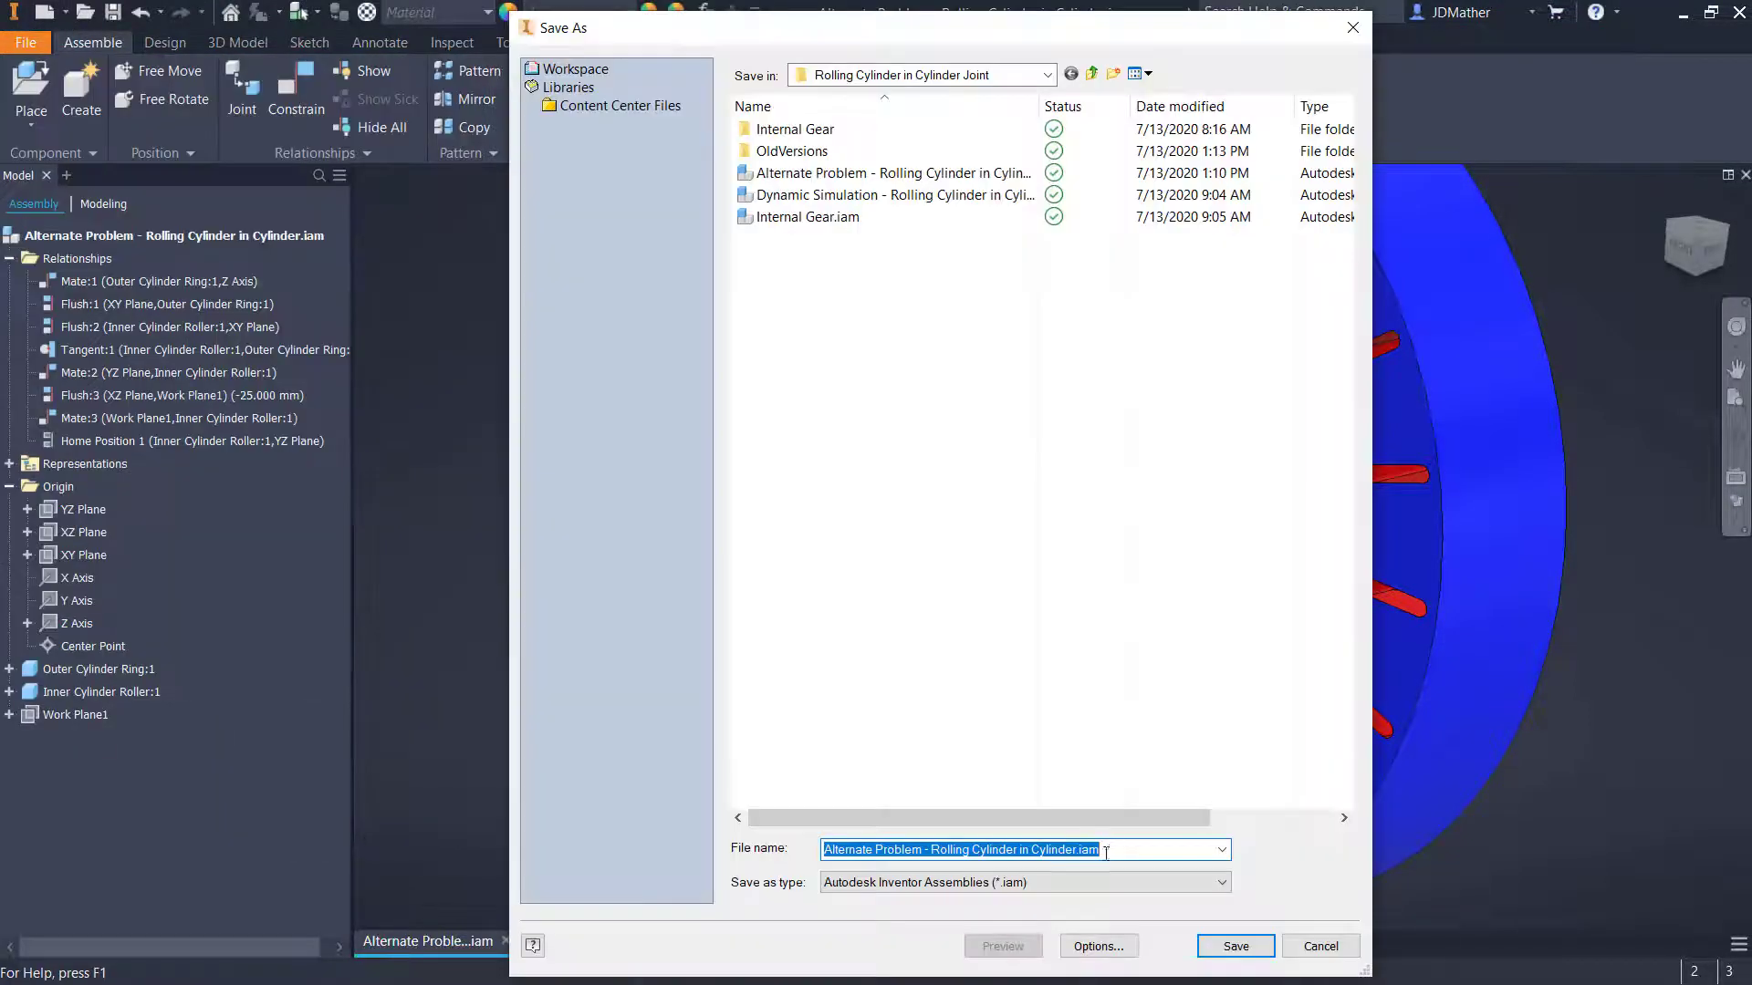
{"action": "left_click", "coordinate": [929, 850]}
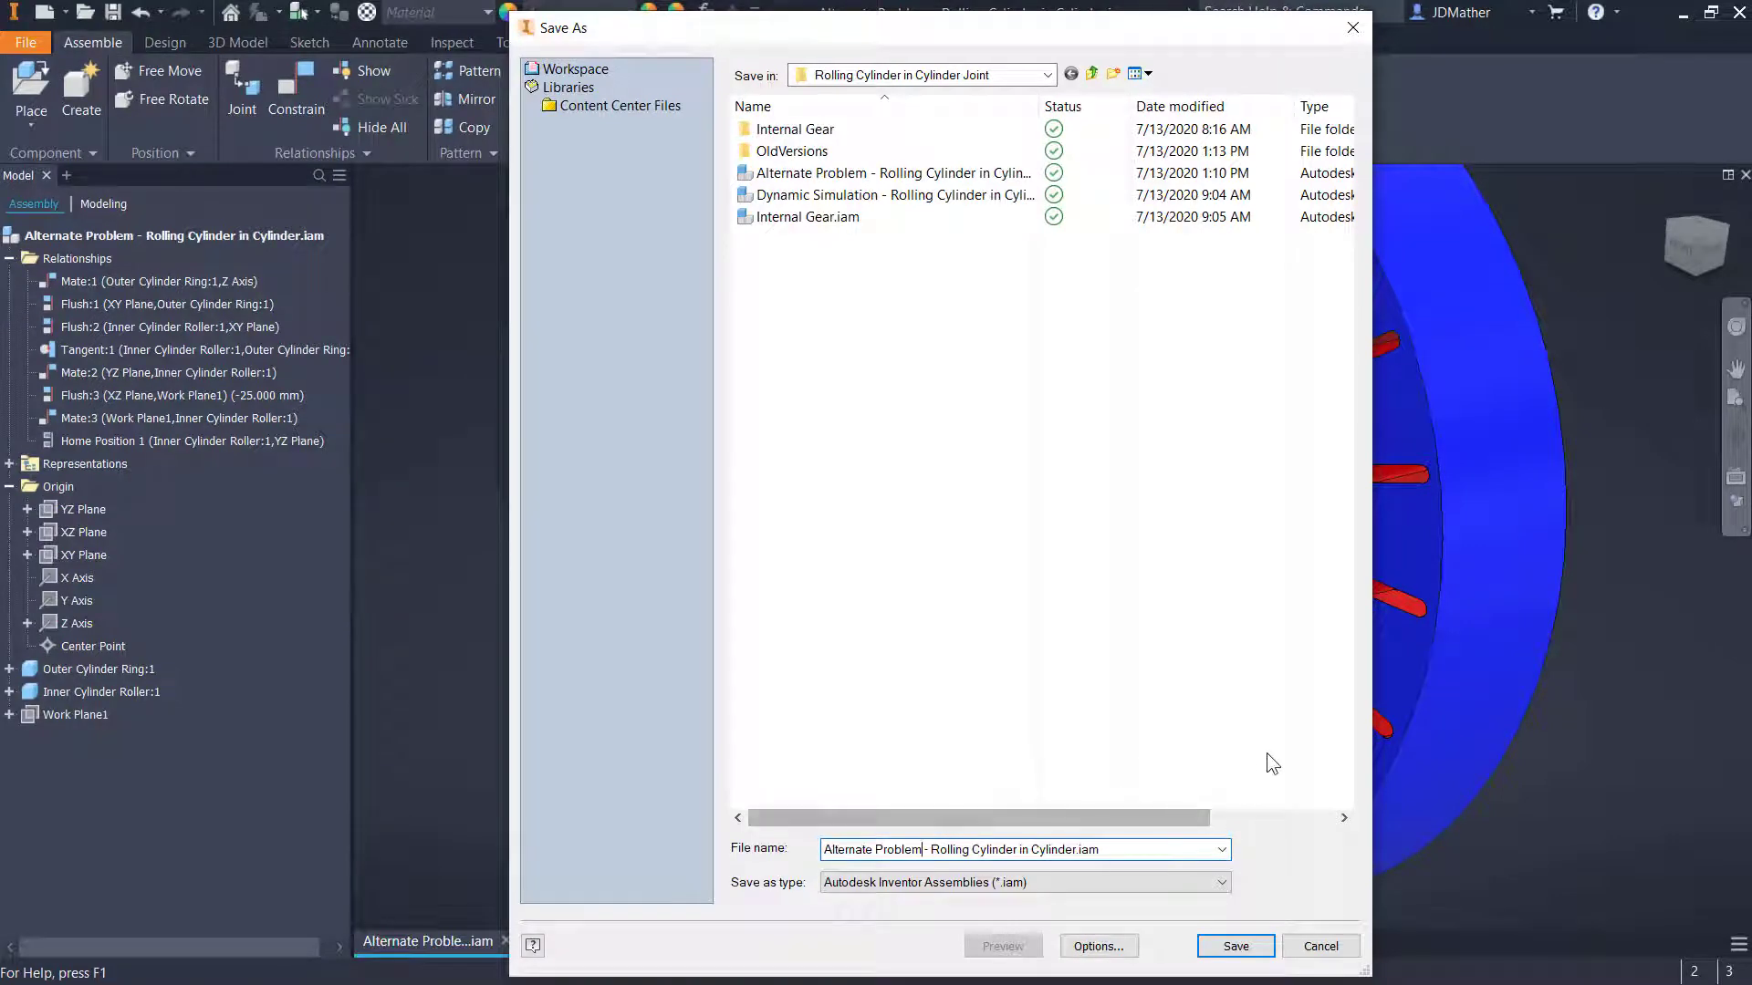
{"action": "type", "text": "2"}
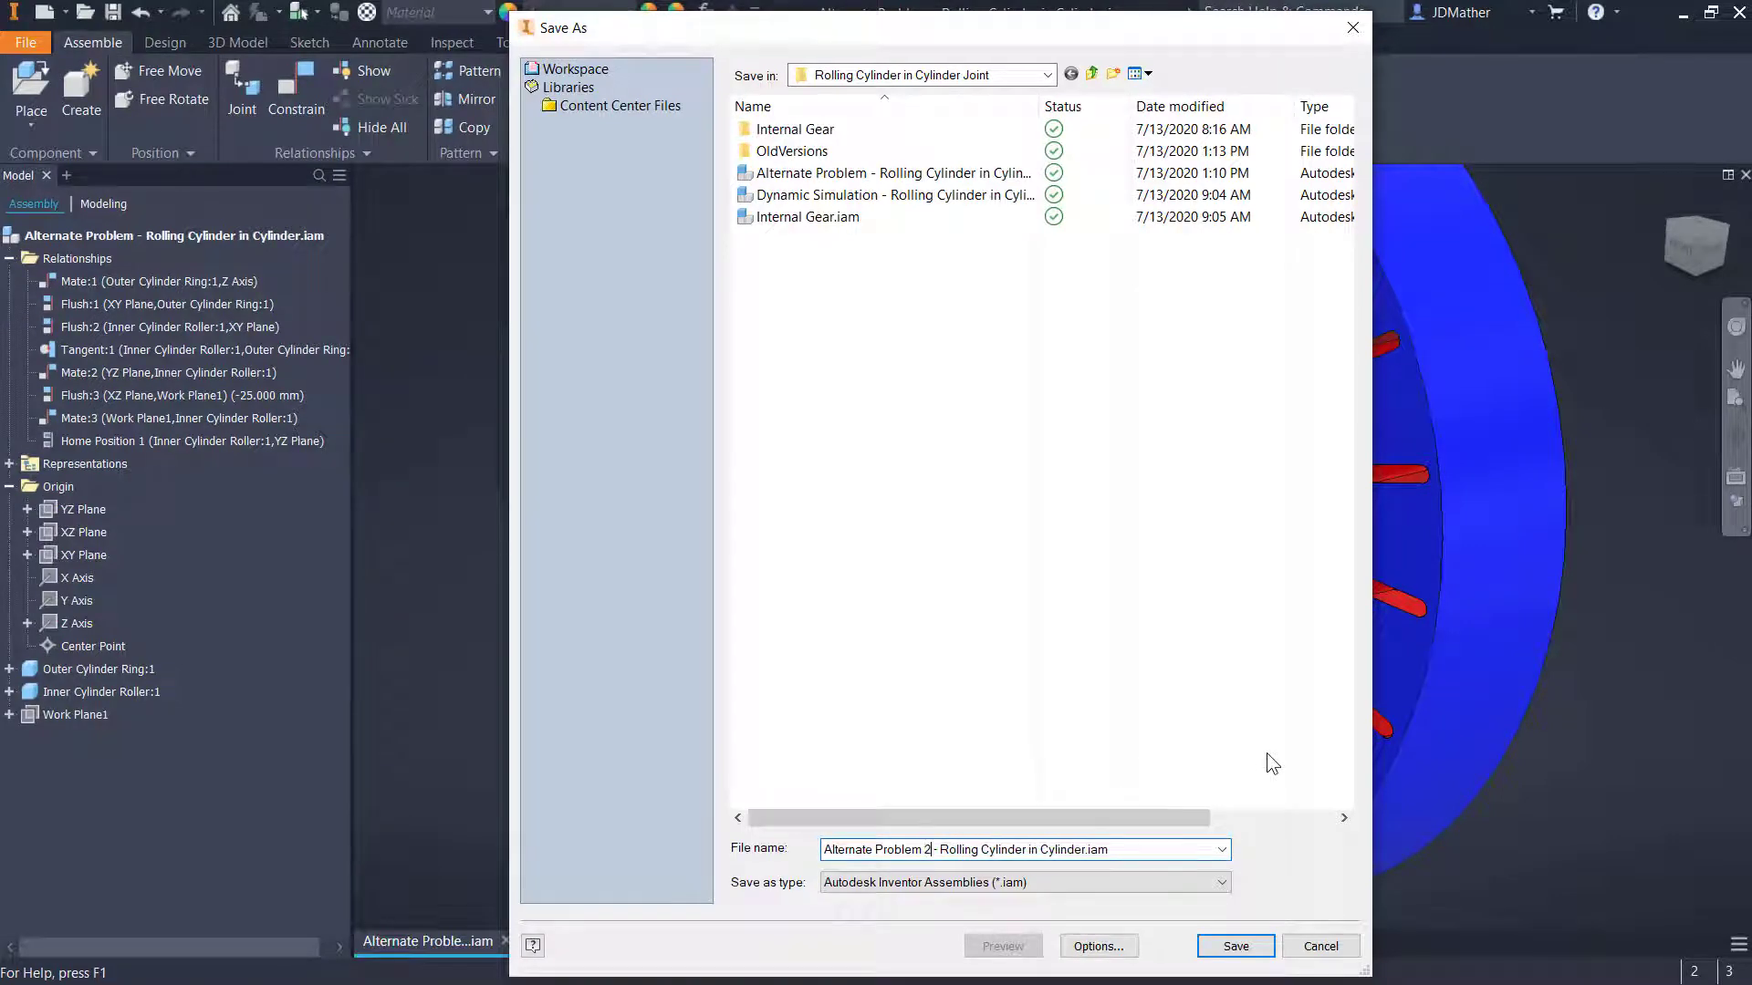
{"action": "key", "text": "Return"}
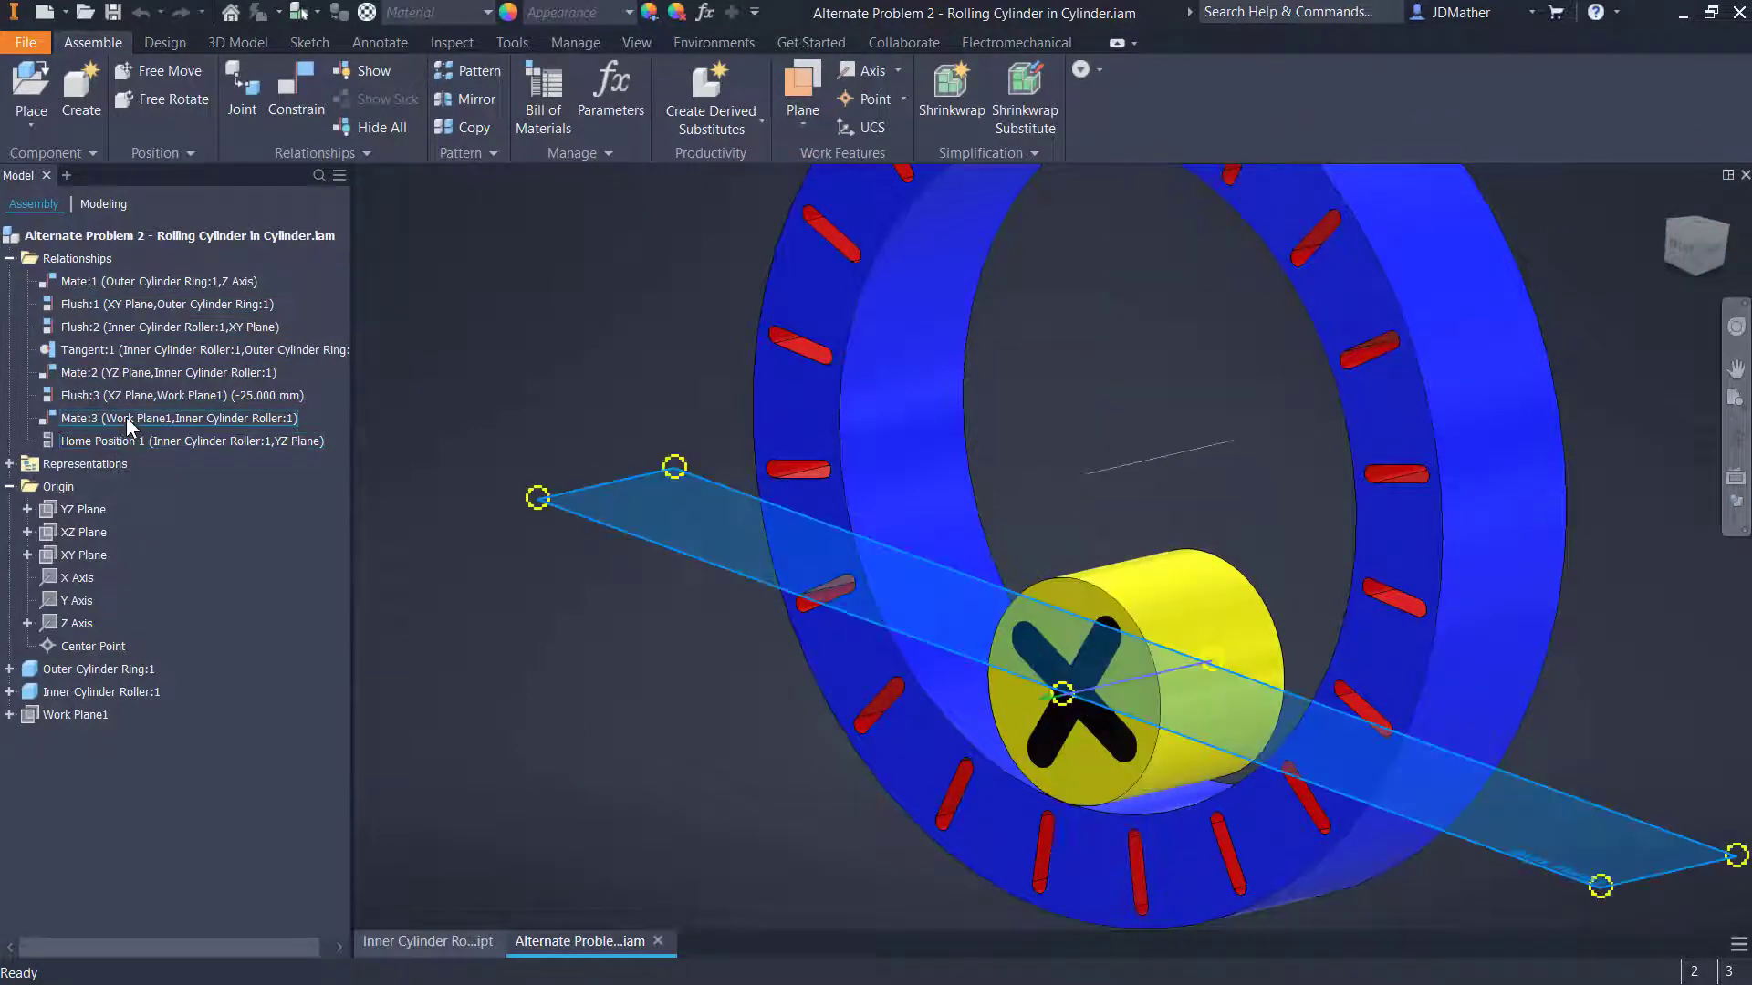
Suppress the Mate:3 and Mate:2 constraints that hold the inner roller in place
{"action": "right_click", "coordinate": [126, 418]}
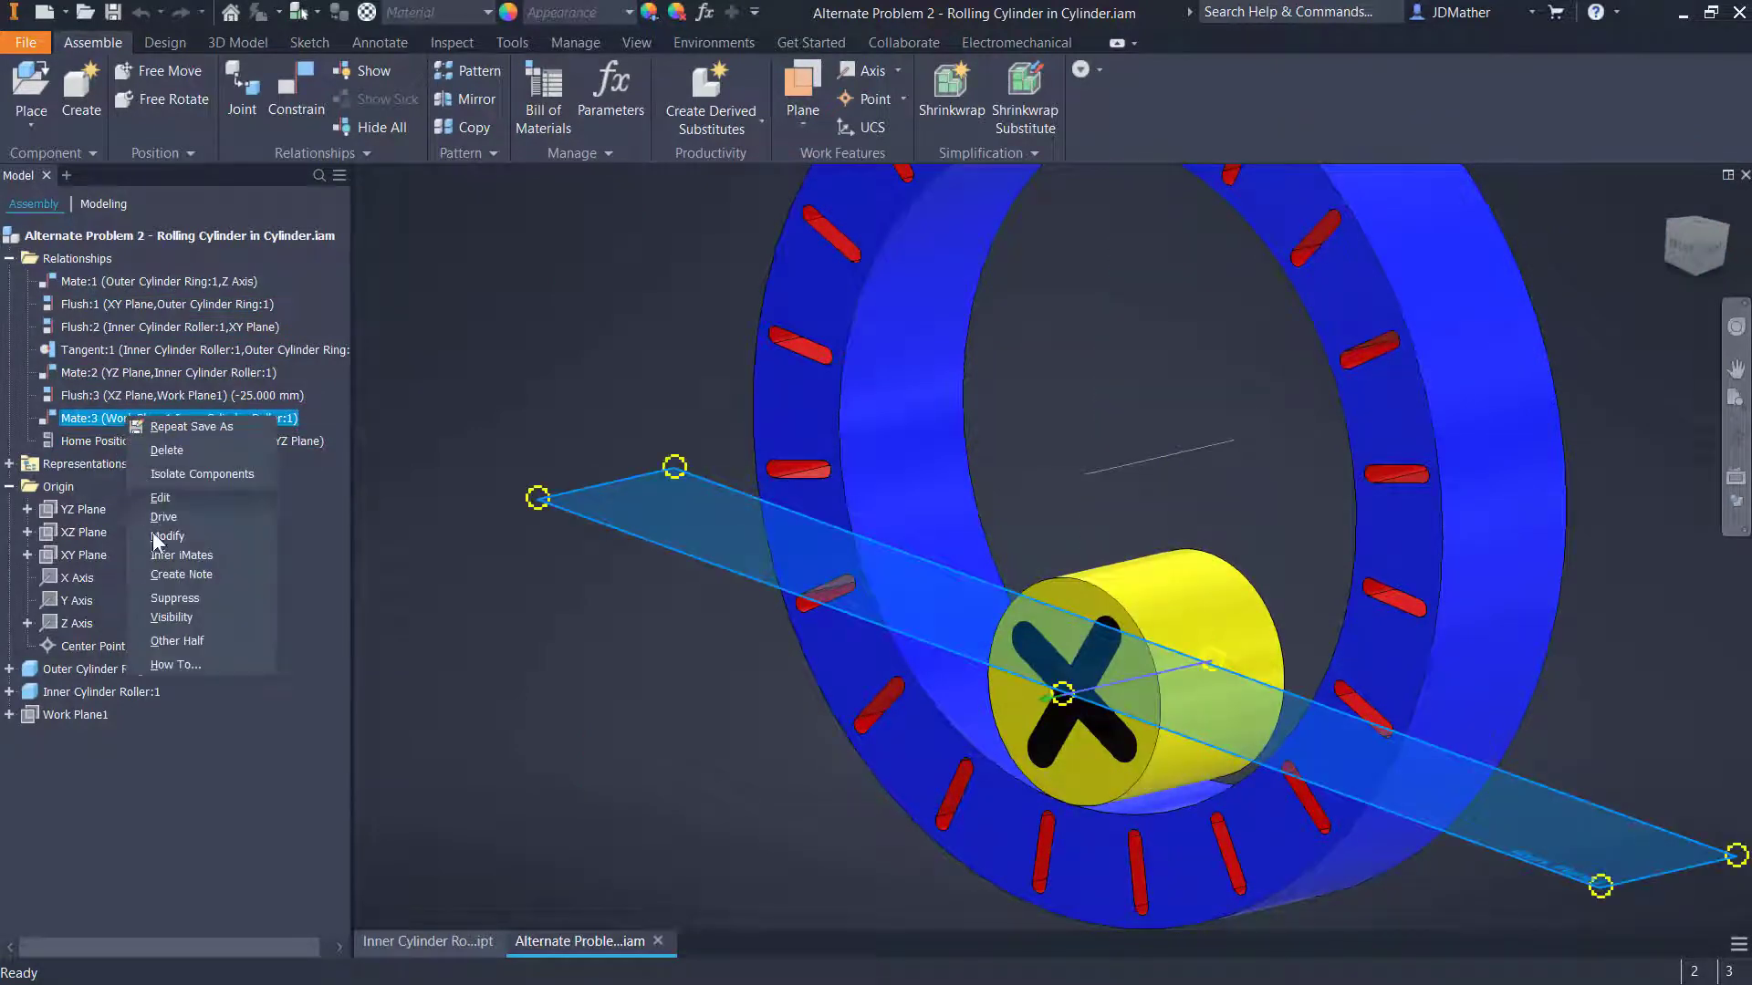
{"action": "left_click", "coordinate": [172, 598]}
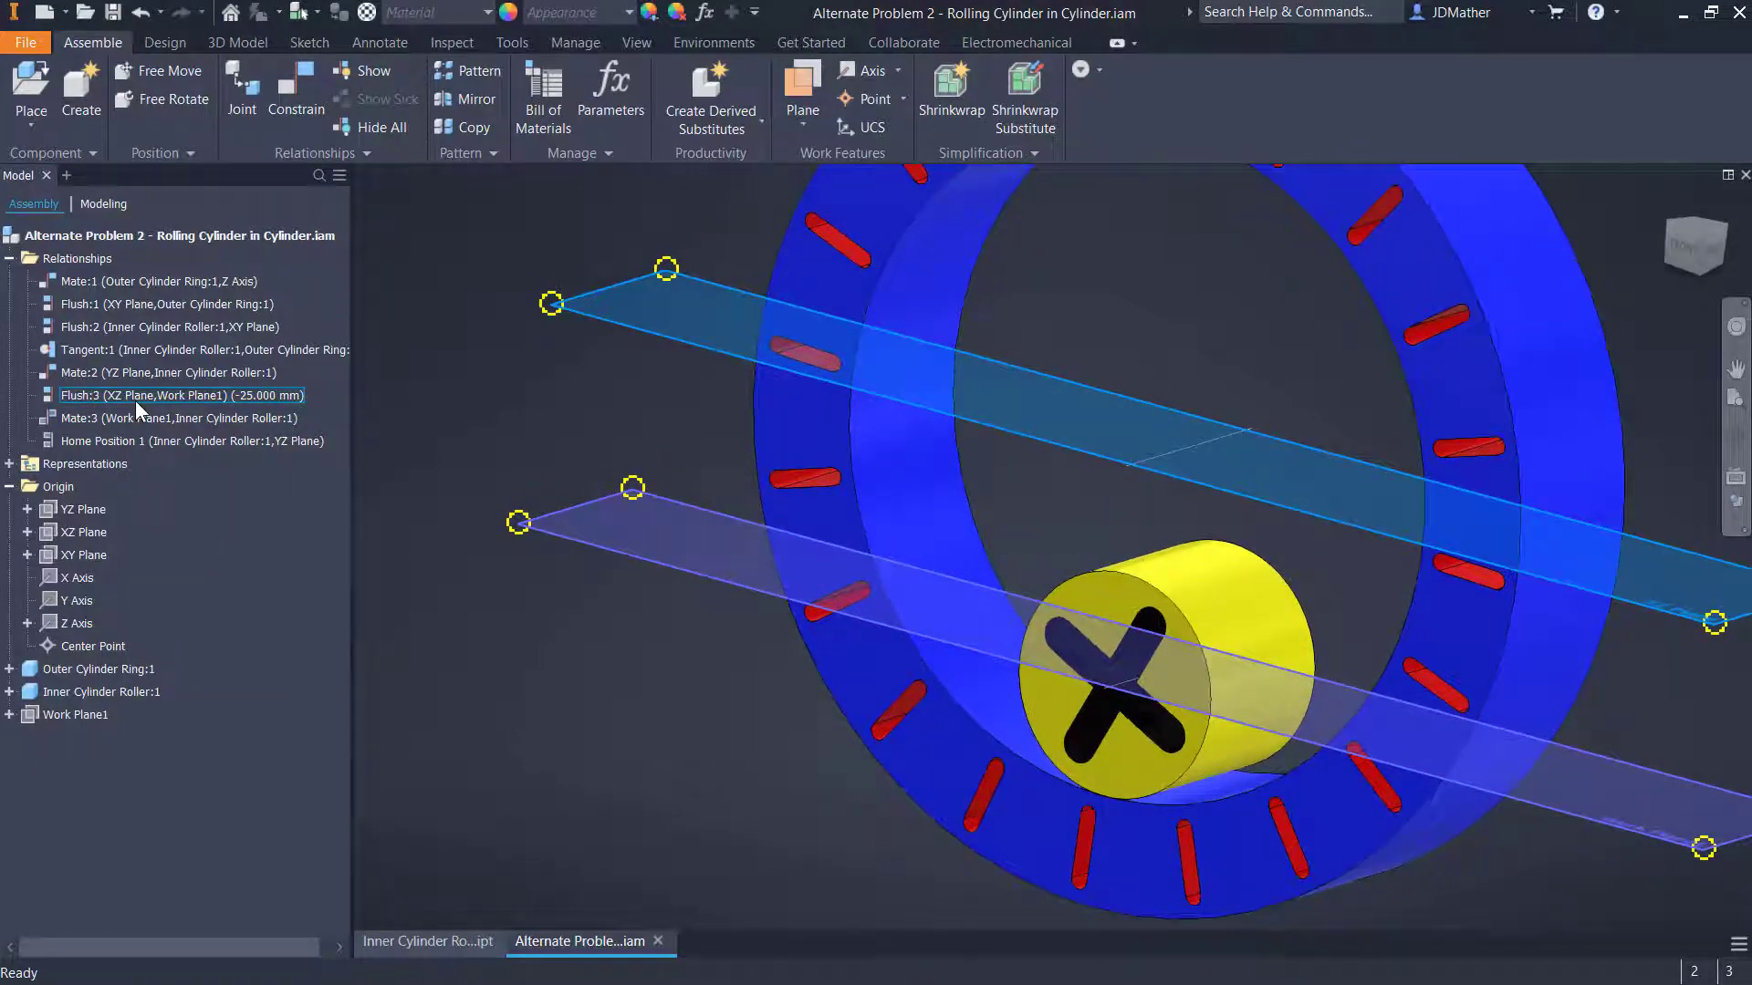
{"action": "right_click", "coordinate": [123, 370]}
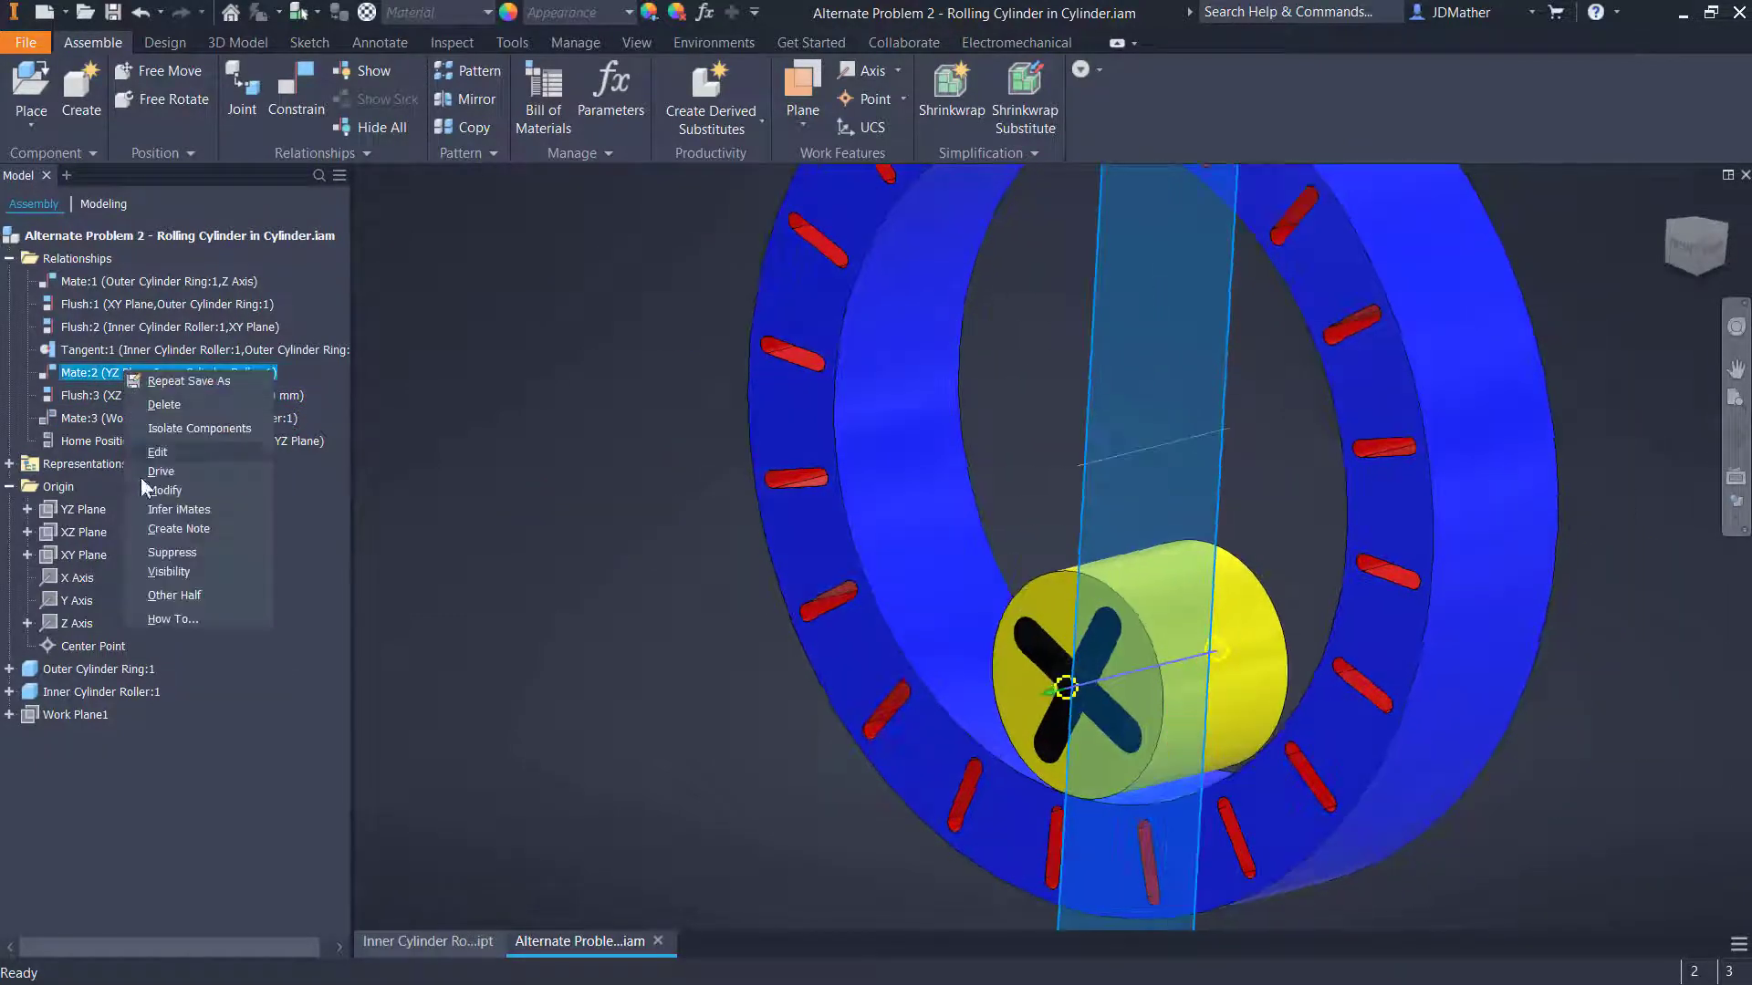
{"action": "left_click", "coordinate": [160, 554]}
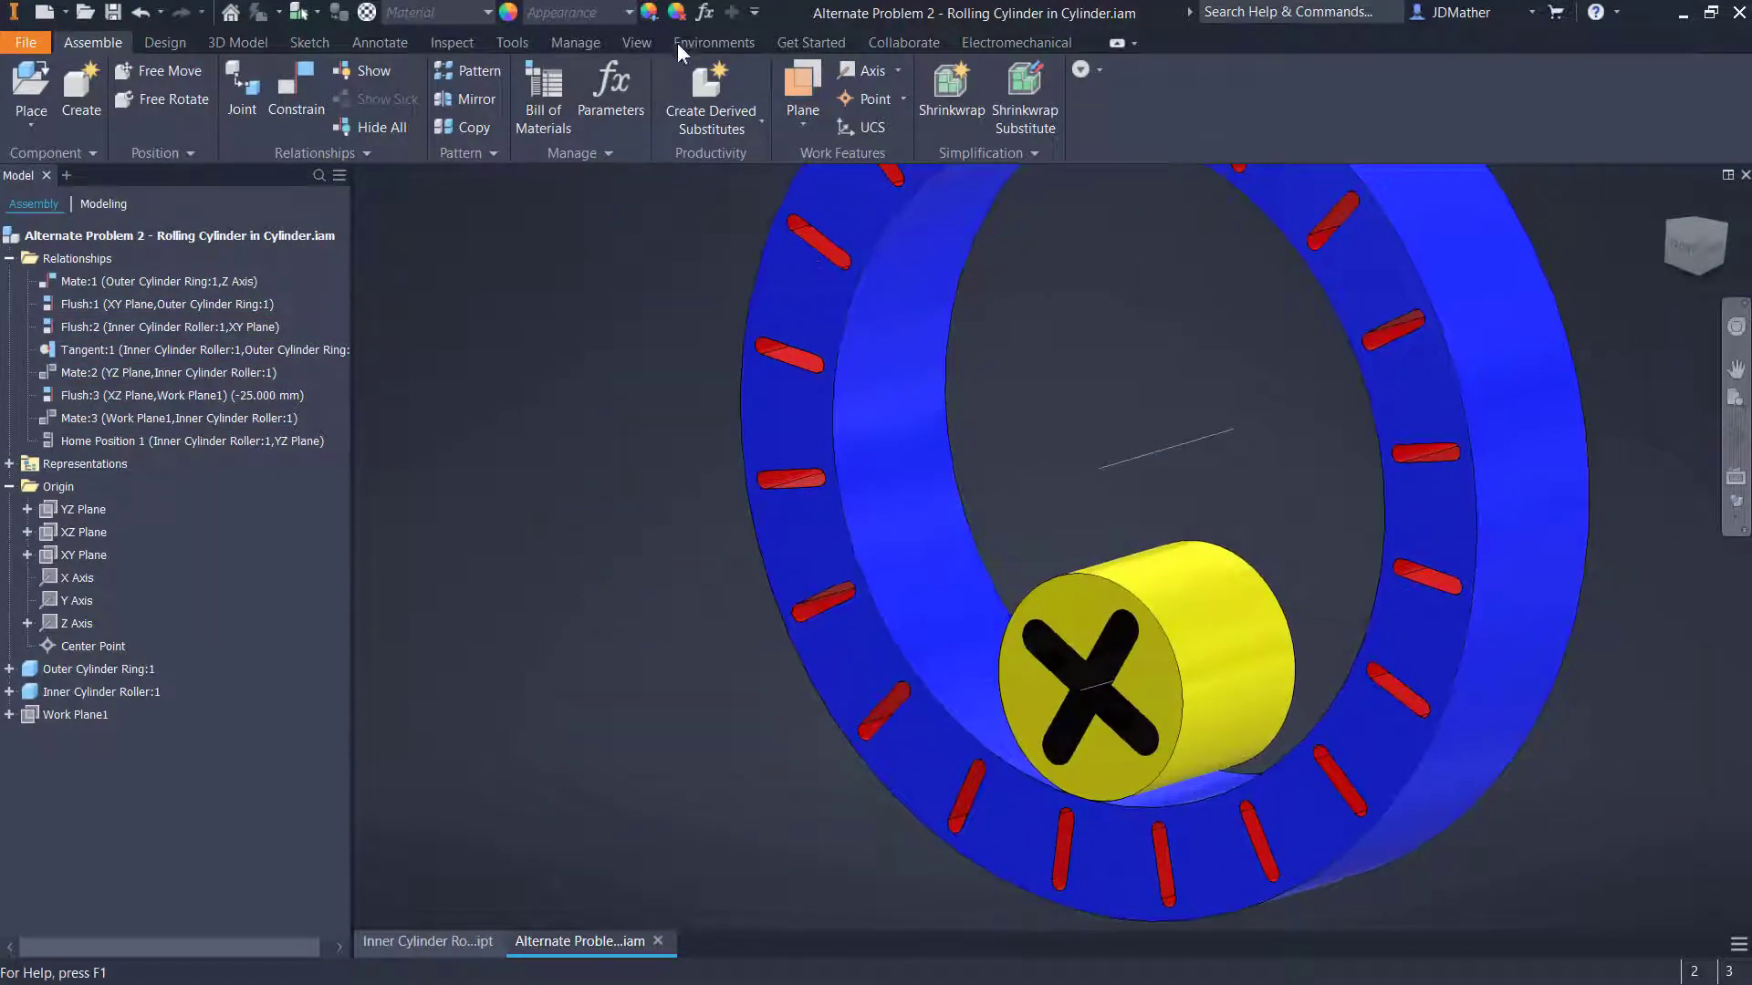
Enter the Dynamic Simulation environment and try moving the inner roller inside the ring
{"action": "left_click", "coordinate": [684, 38]}
{"action": "left_click", "coordinate": [37, 82]}
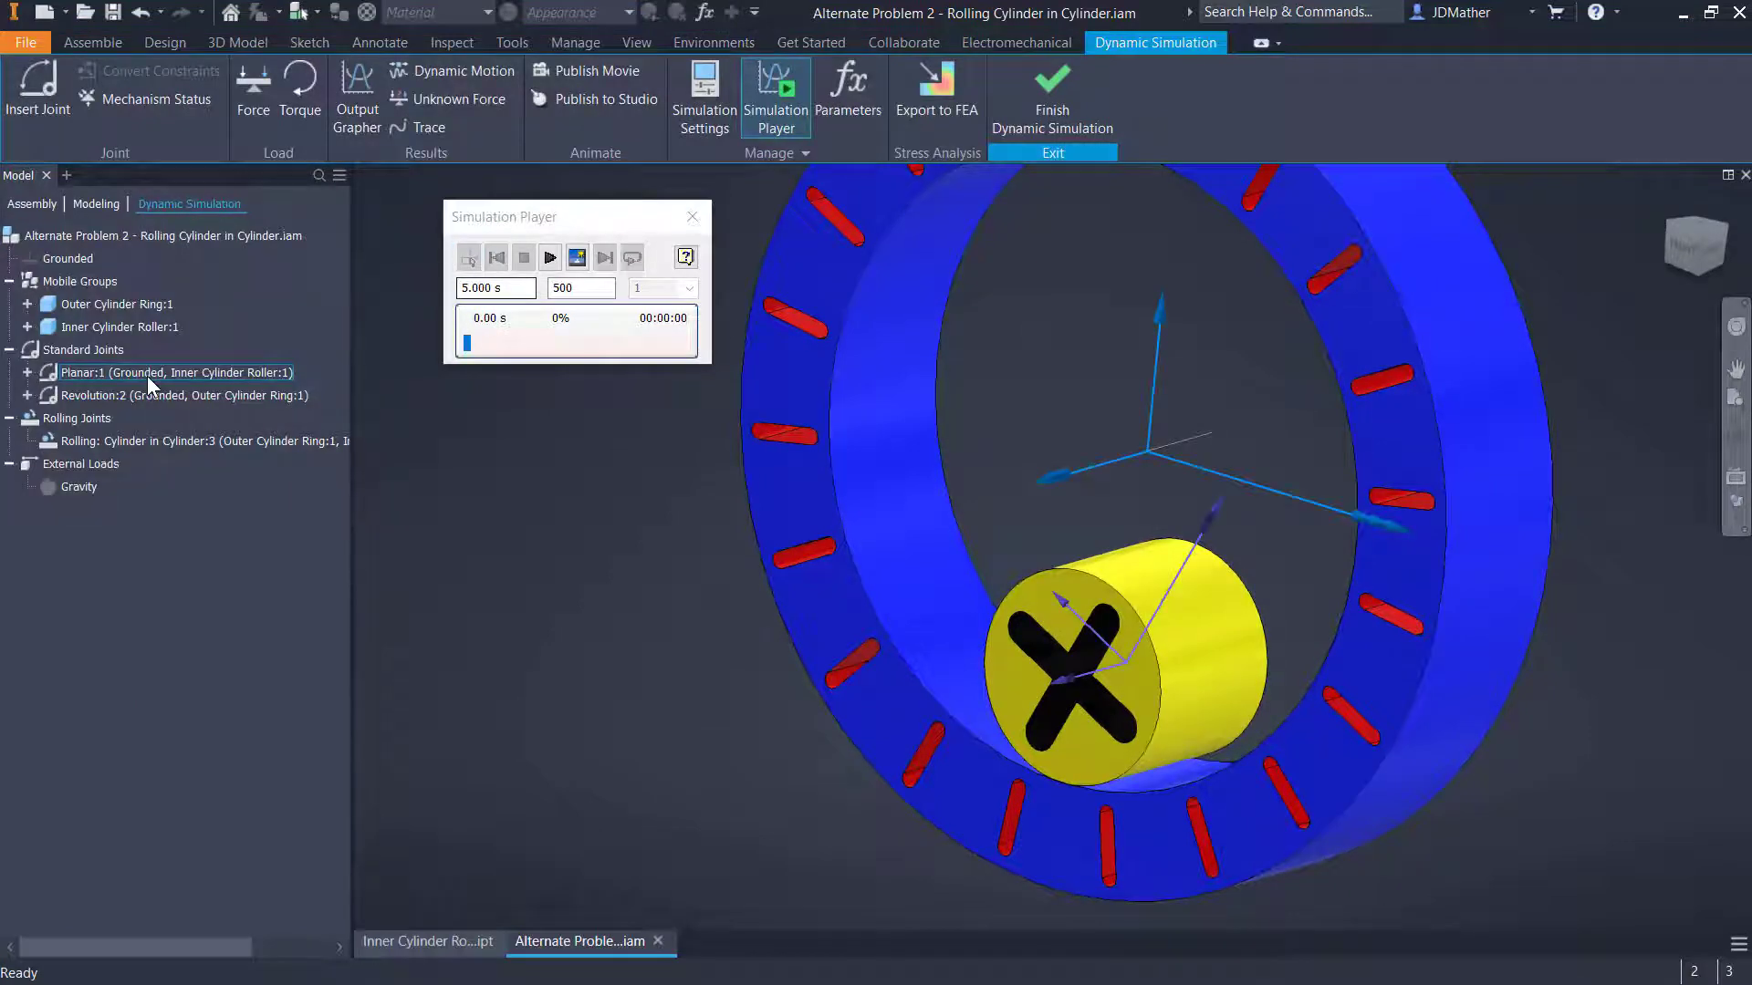
{"action": "left_click", "coordinate": [1119, 747]}
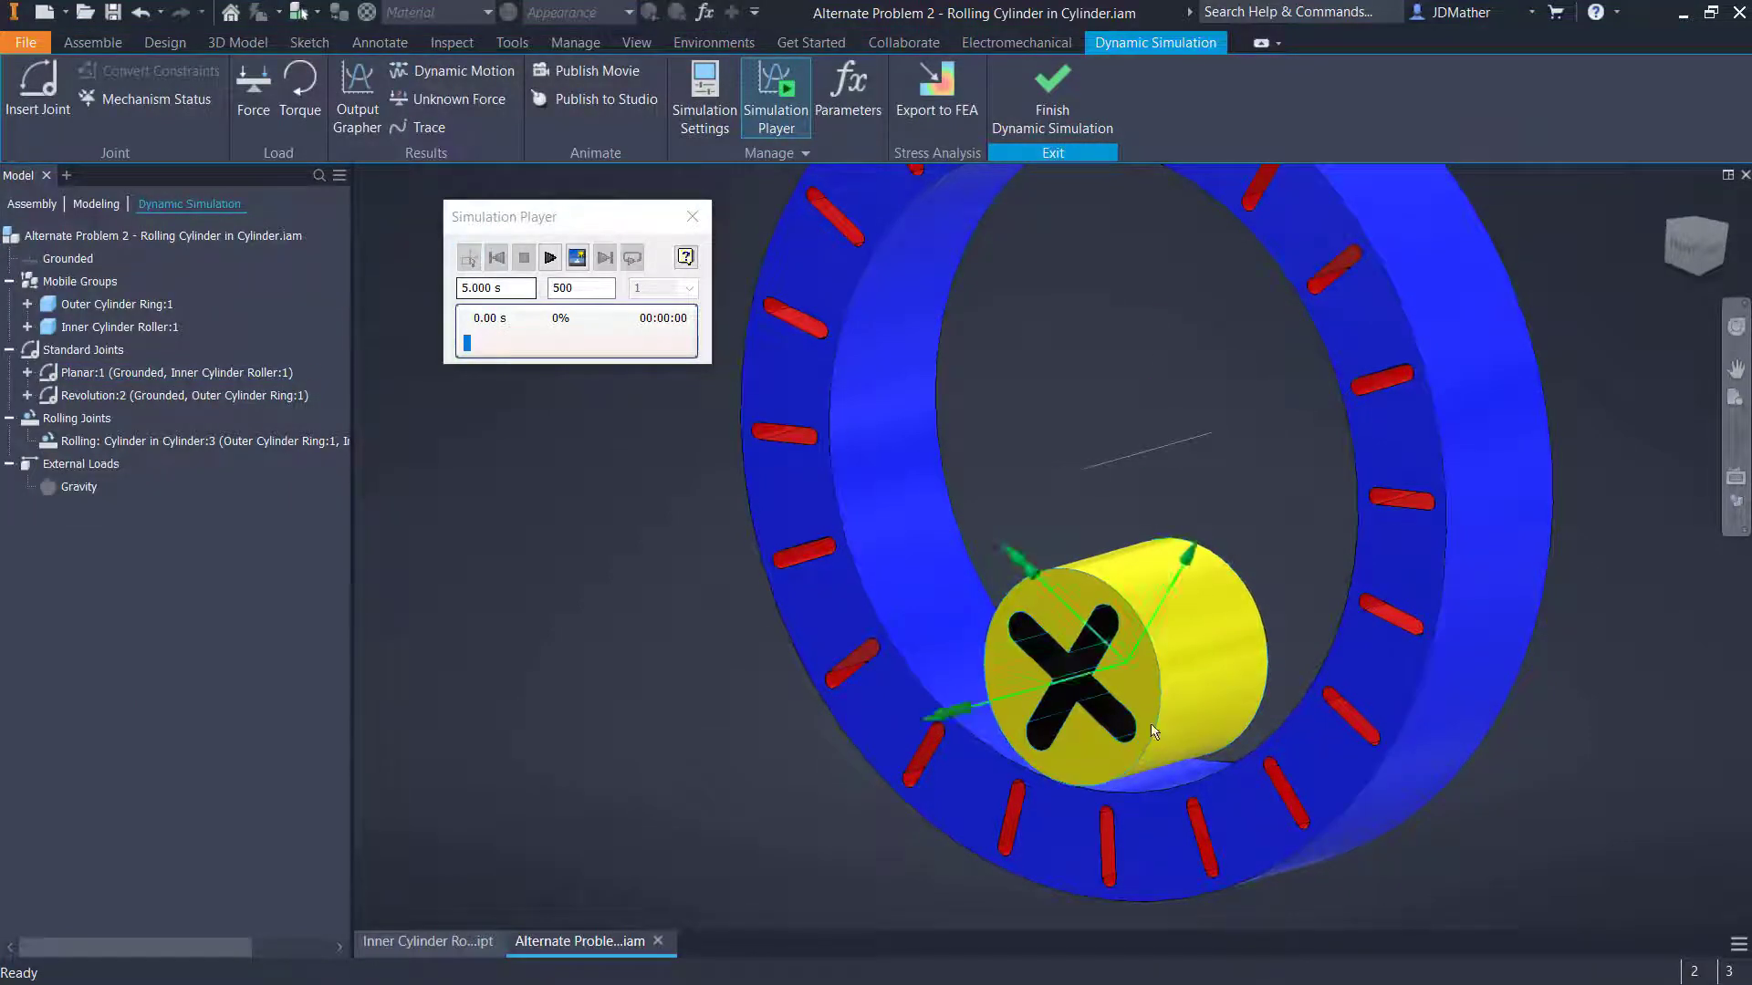
{"action": "left_click", "coordinate": [877, 548]}
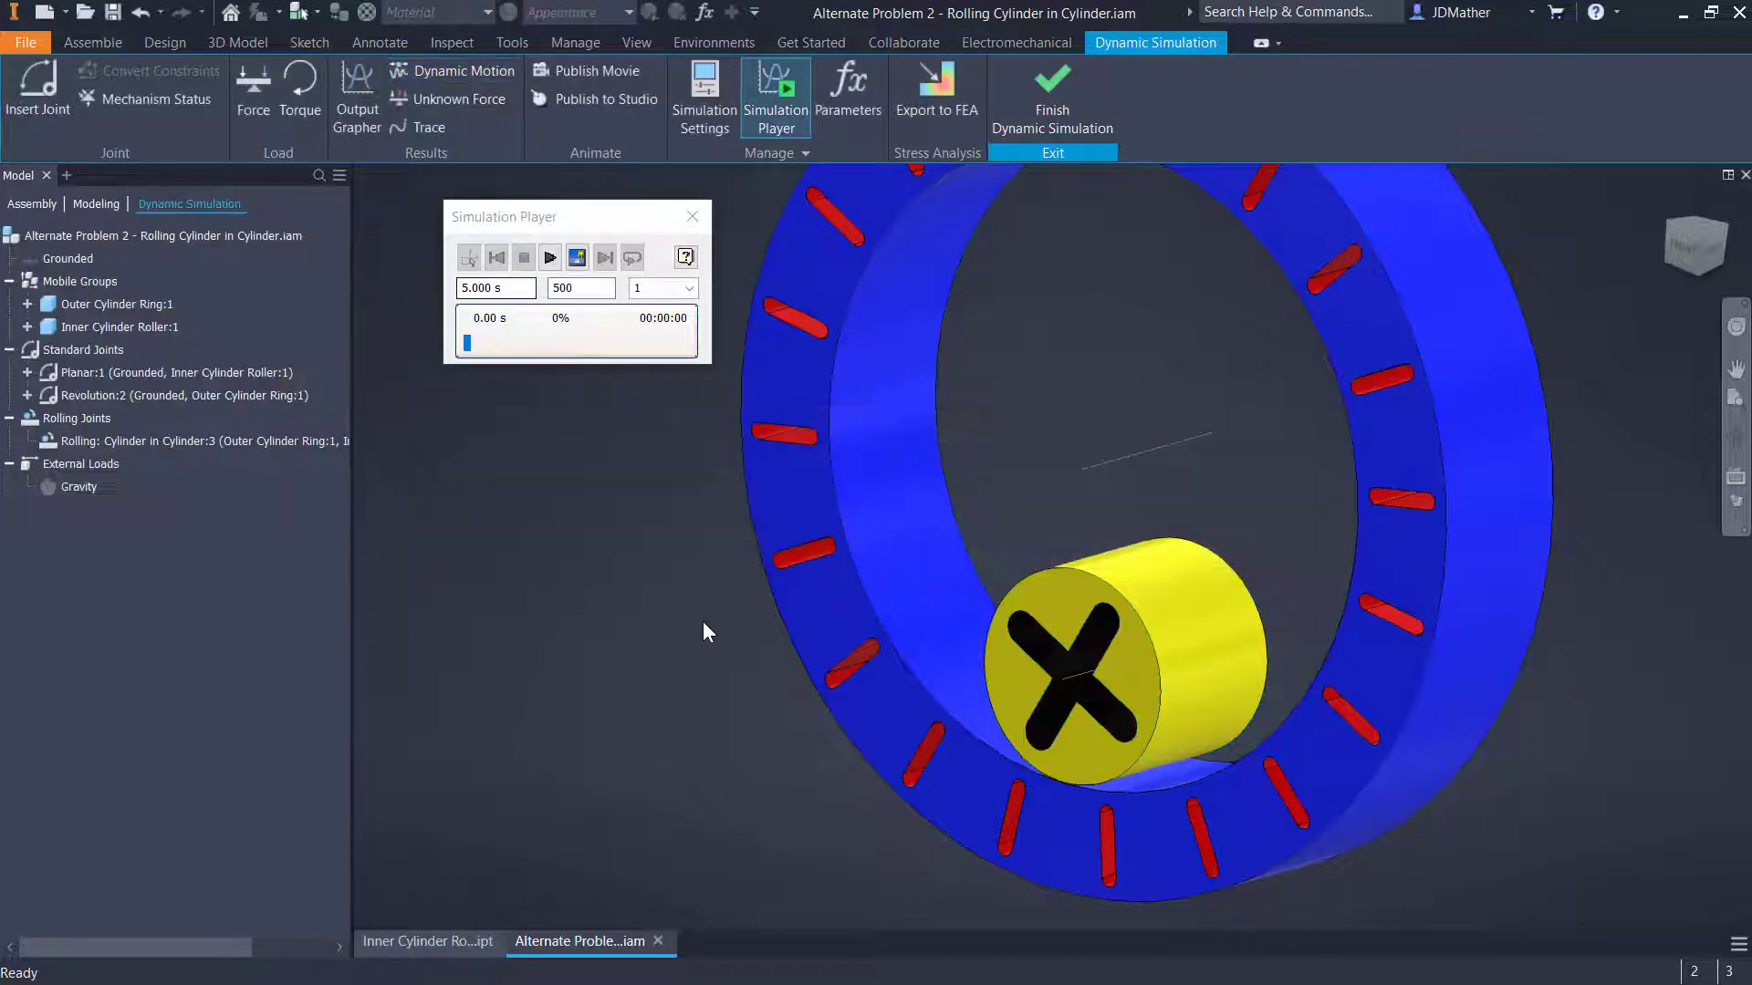
Delete the existing Rolling: Cylinder in Cylinder joint and turn the outer ring to test its free motion
{"action": "right_click", "coordinate": [139, 443]}
{"action": "left_click", "coordinate": [179, 525]}
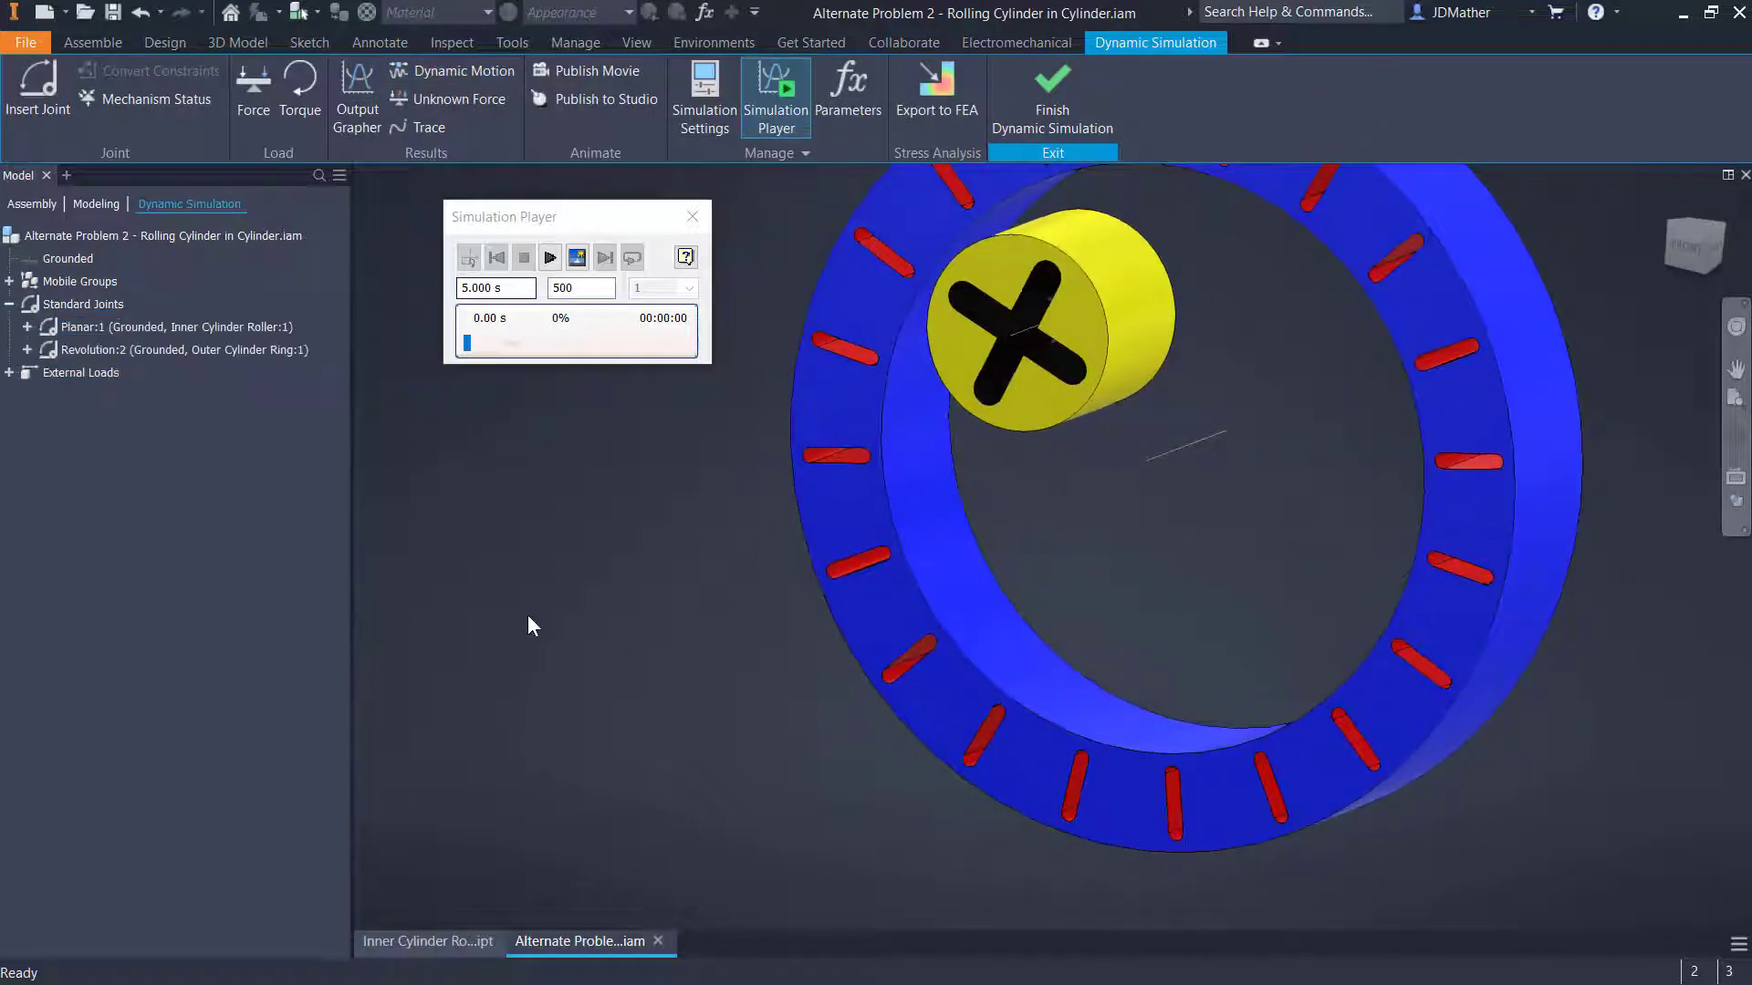
{"action": "left_click", "coordinate": [1012, 750]}
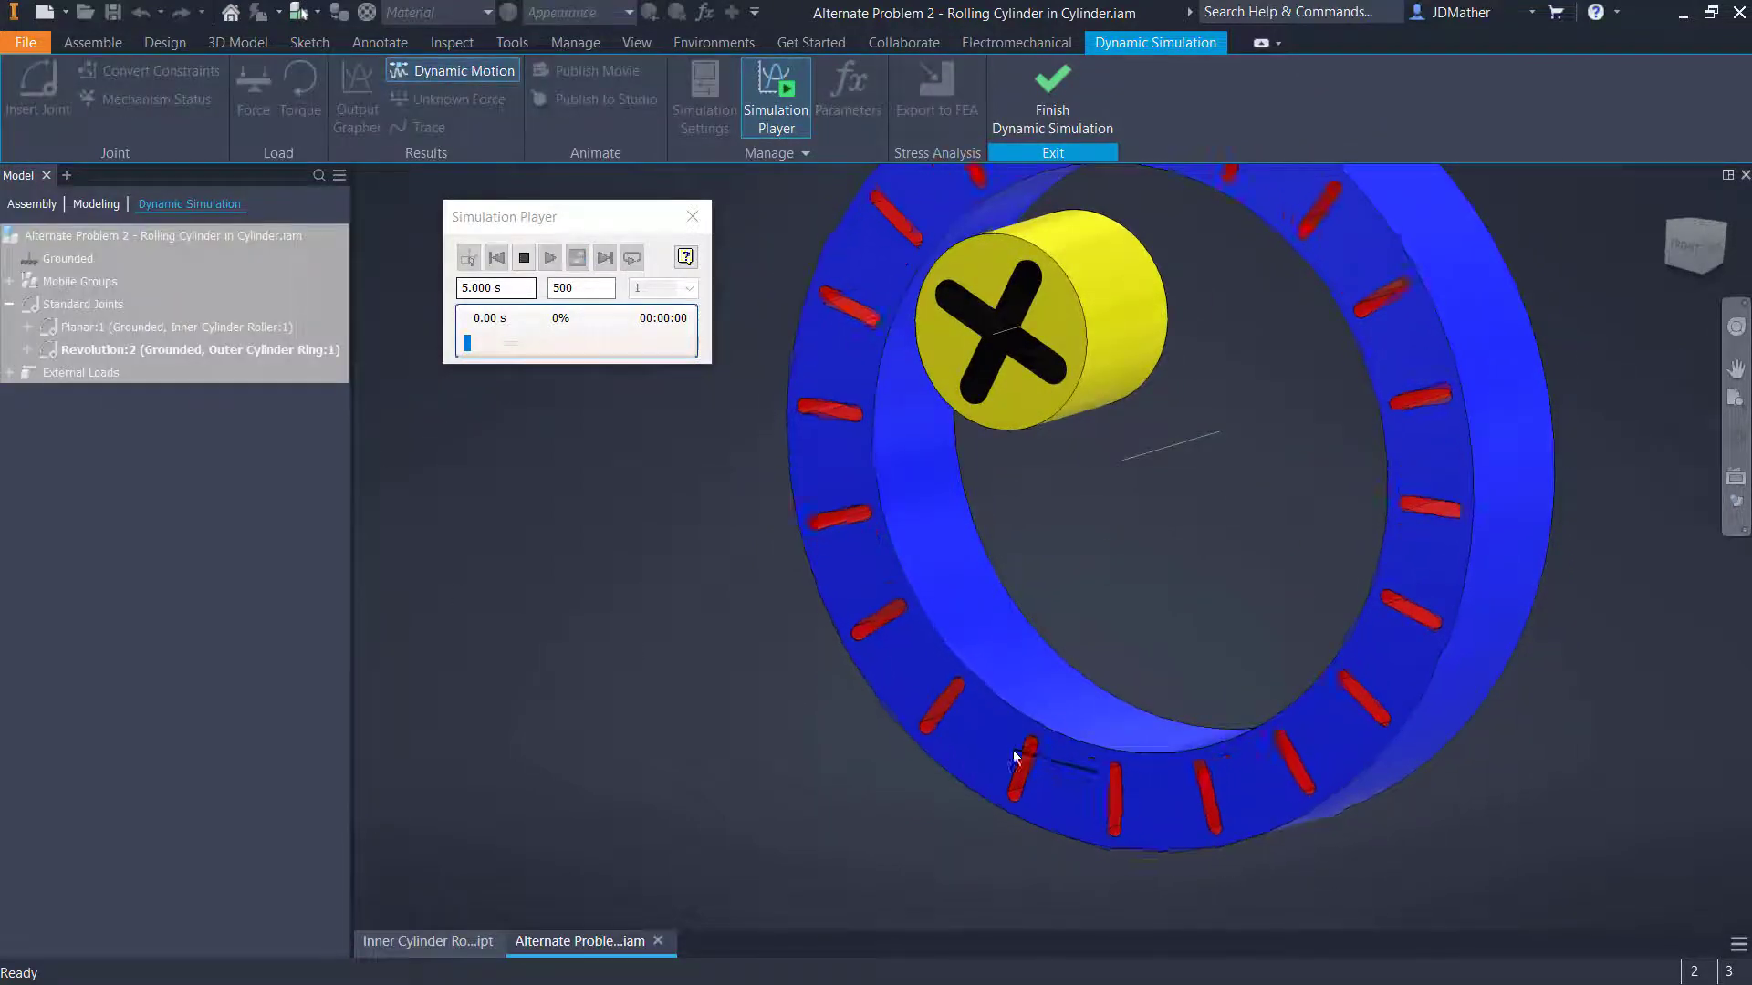
{"action": "left_click_drag", "start_coordinate": [1012, 750], "coordinate": [1045, 787]}
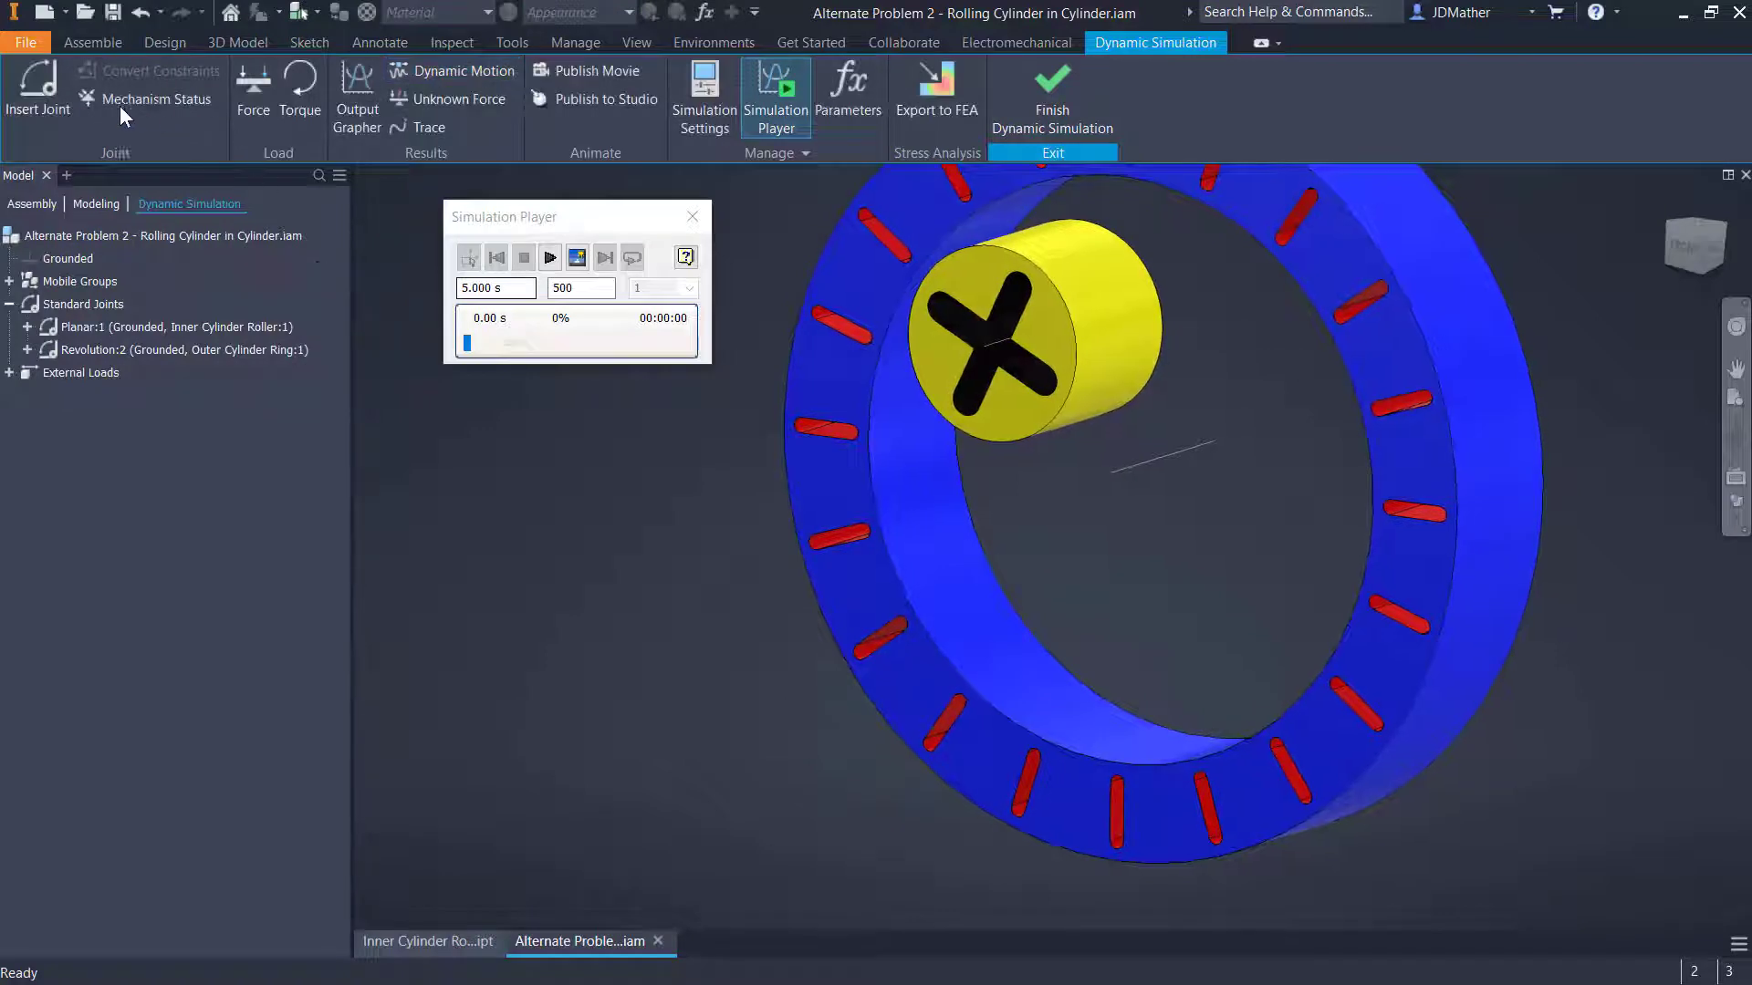
Start inserting a joint of type Rolling: Cylinder in Cylinder
{"action": "left_click", "coordinate": [48, 99]}
{"action": "left_click", "coordinate": [561, 466]}
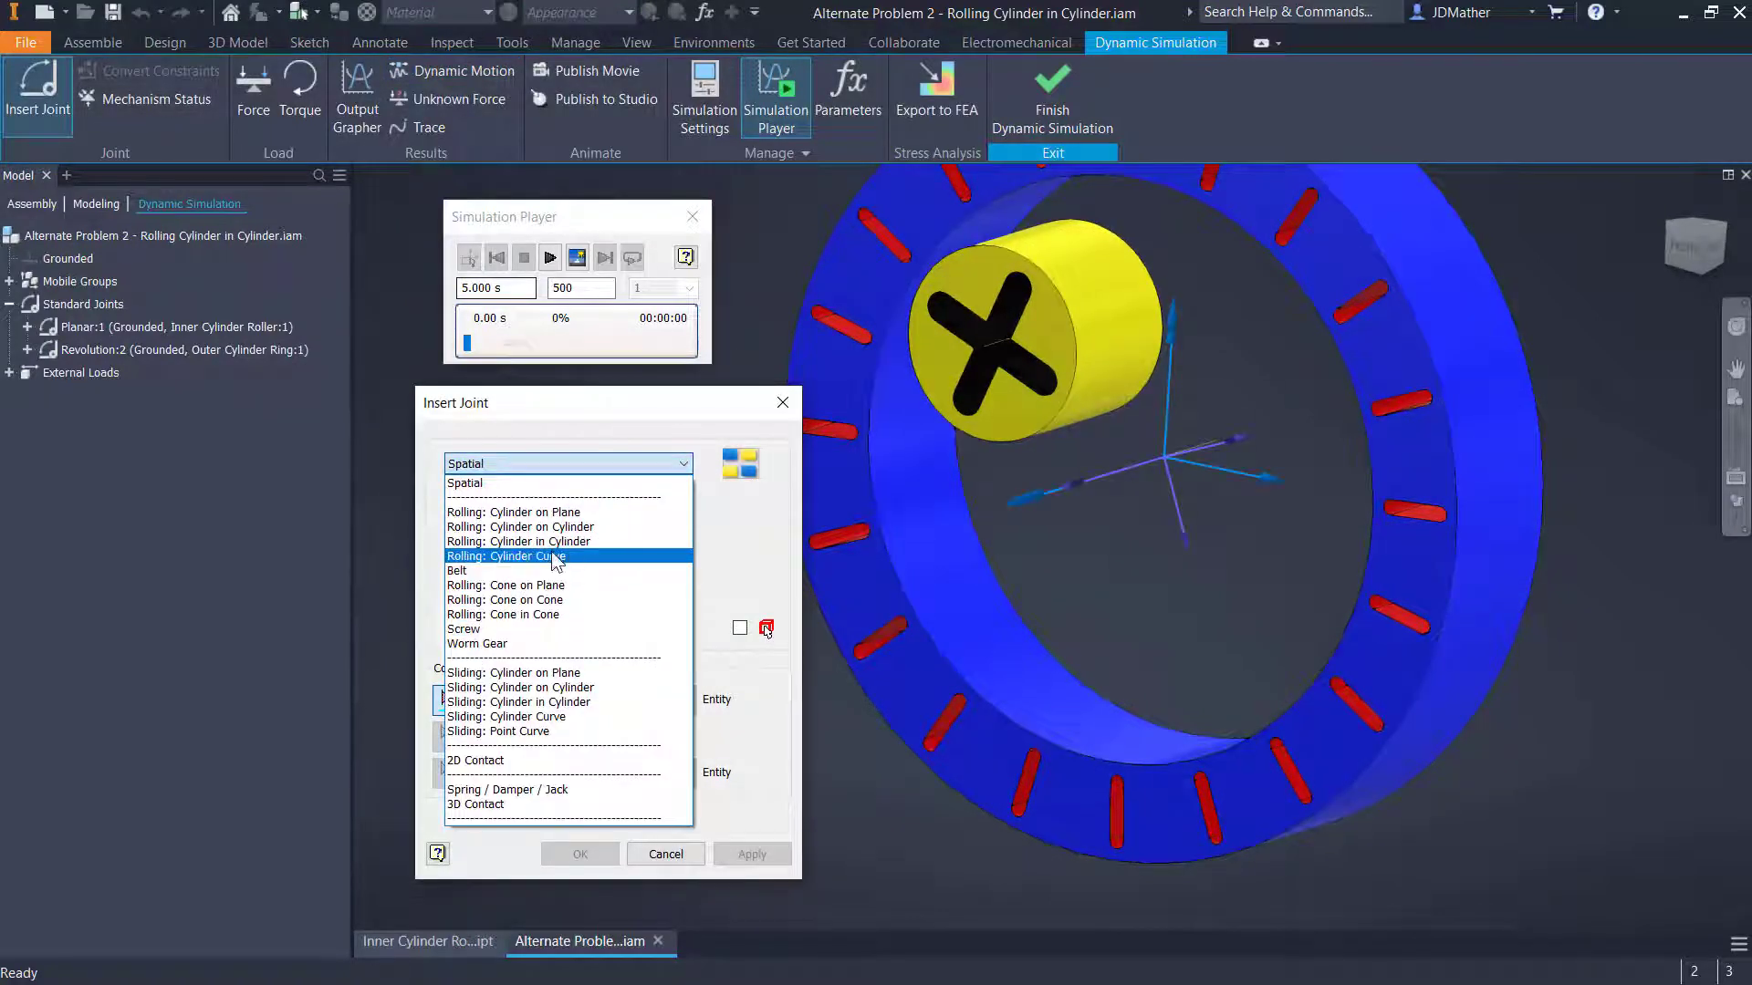
{"action": "left_click", "coordinate": [529, 541]}
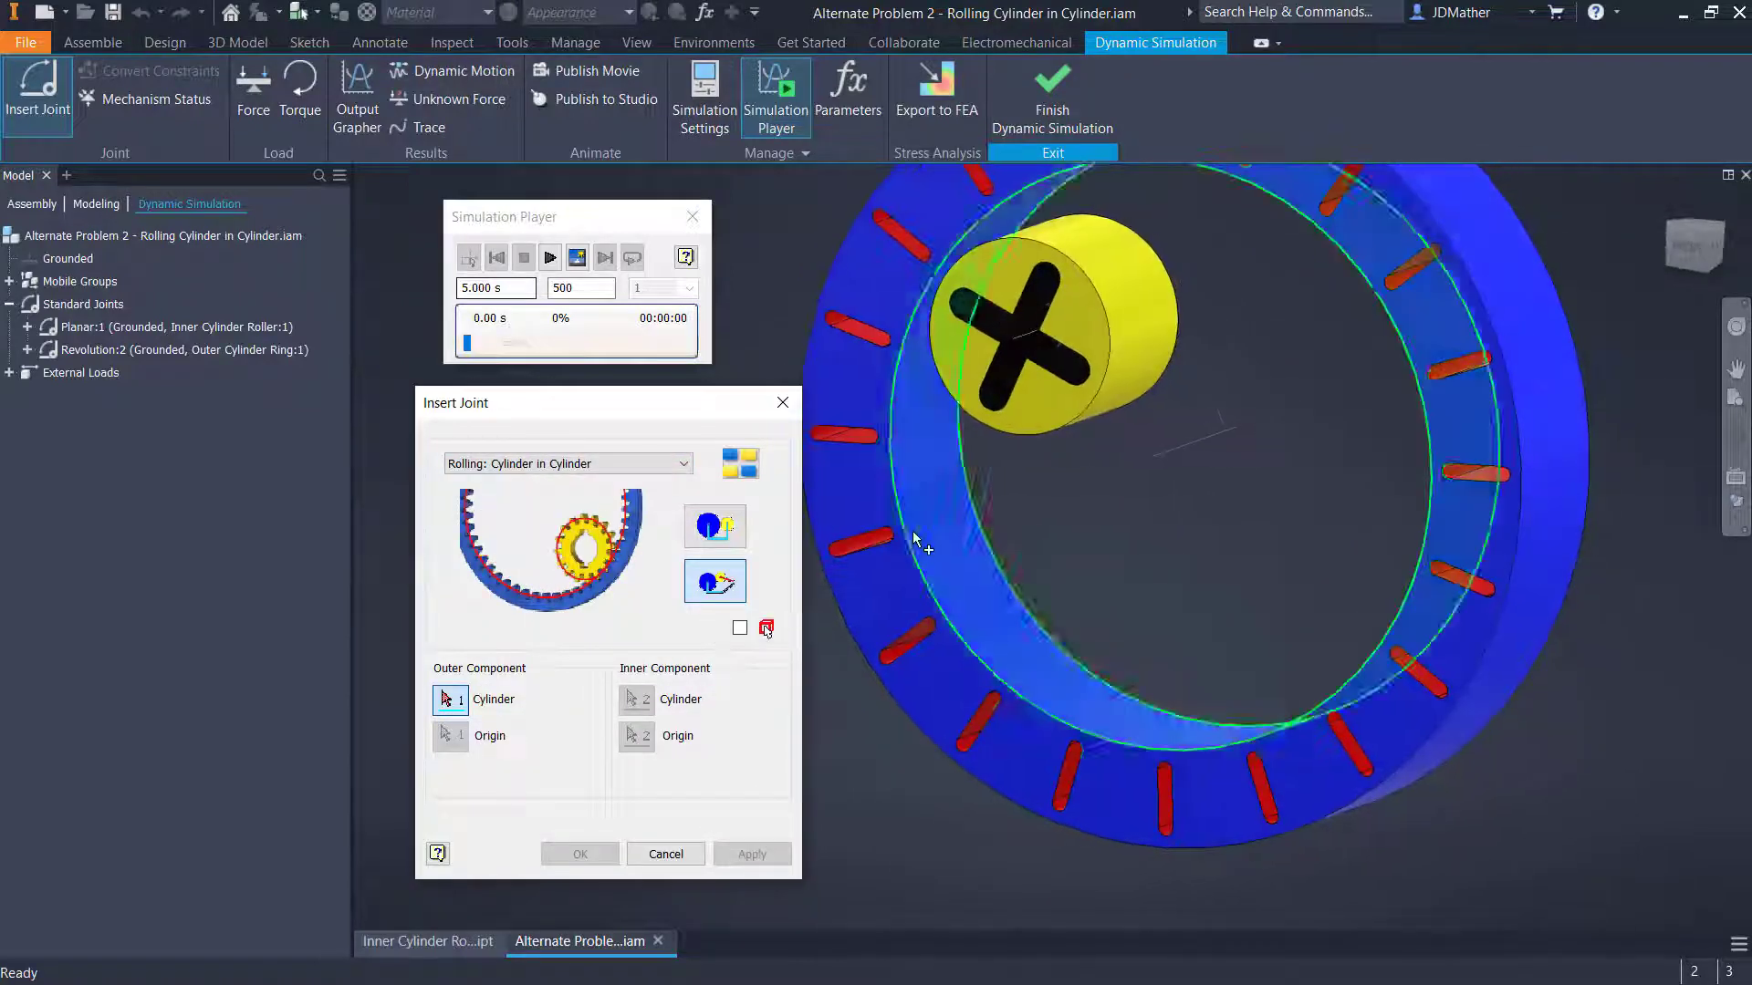
{"action": "left_click", "coordinate": [1079, 413]}
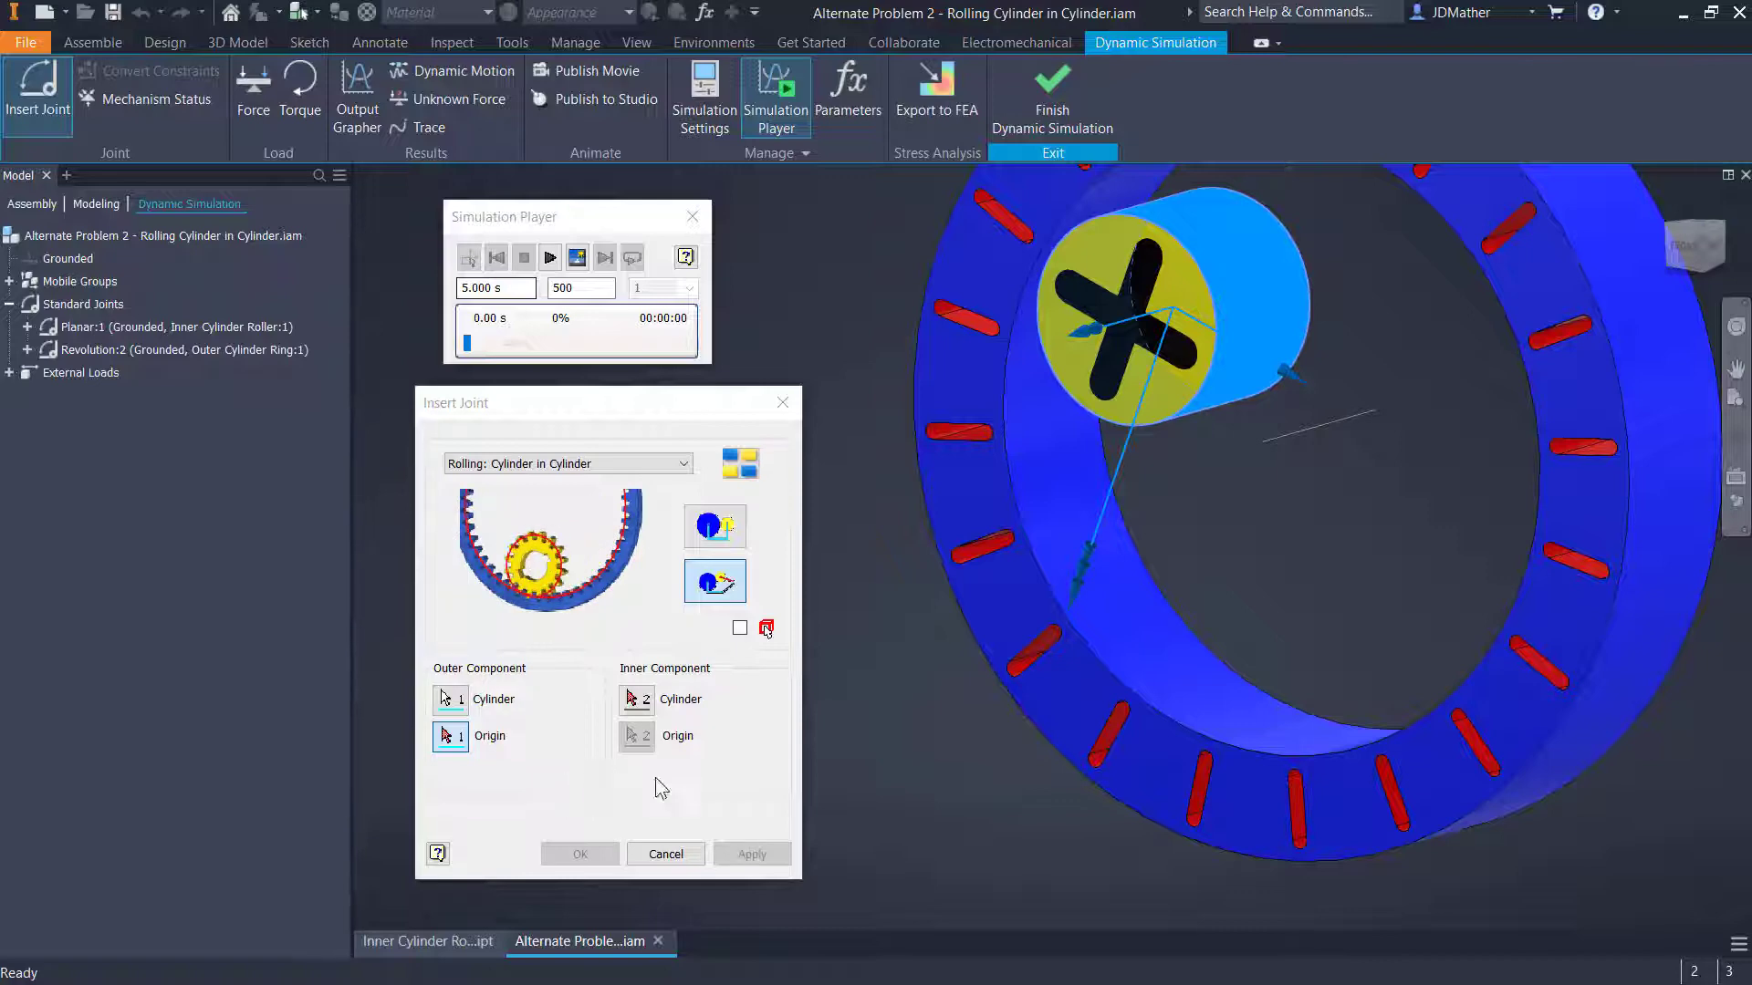
{"action": "left_click", "coordinate": [1252, 363]}
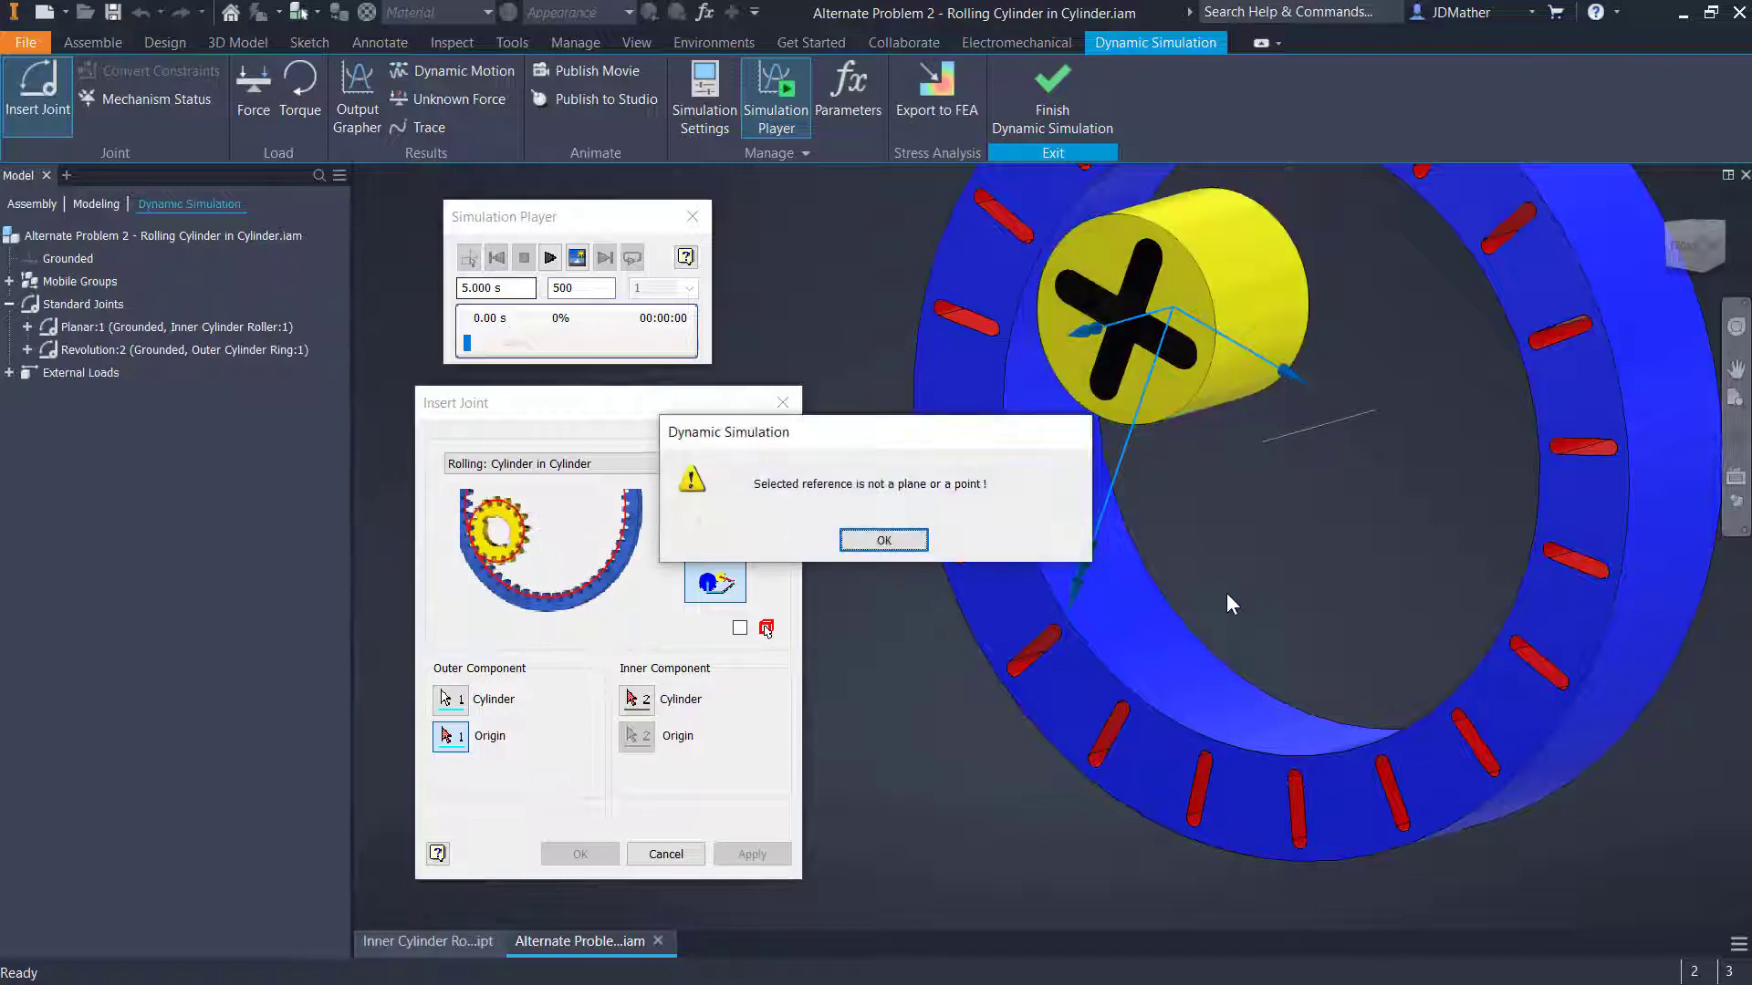
{"action": "left_click", "coordinate": [882, 540]}
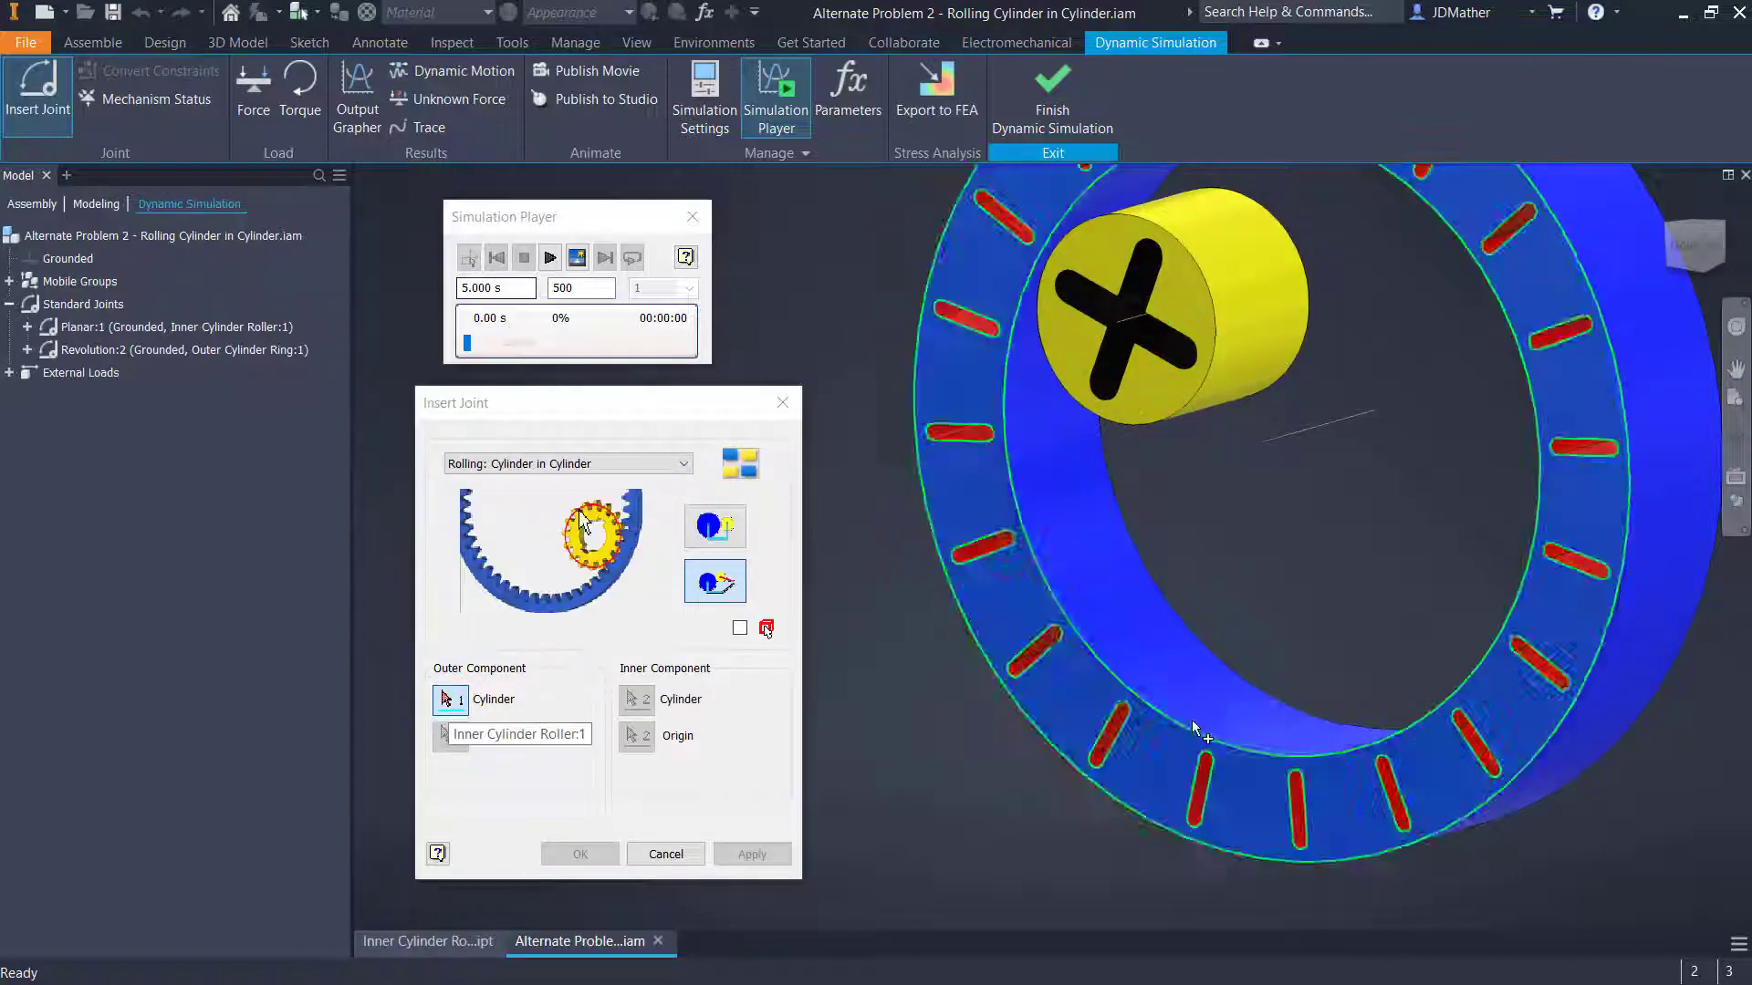
Create the rolling joint with the ring's inner cylindrical face as outer component and the roller's outer face as inner component
{"action": "left_click", "coordinate": [1180, 681]}
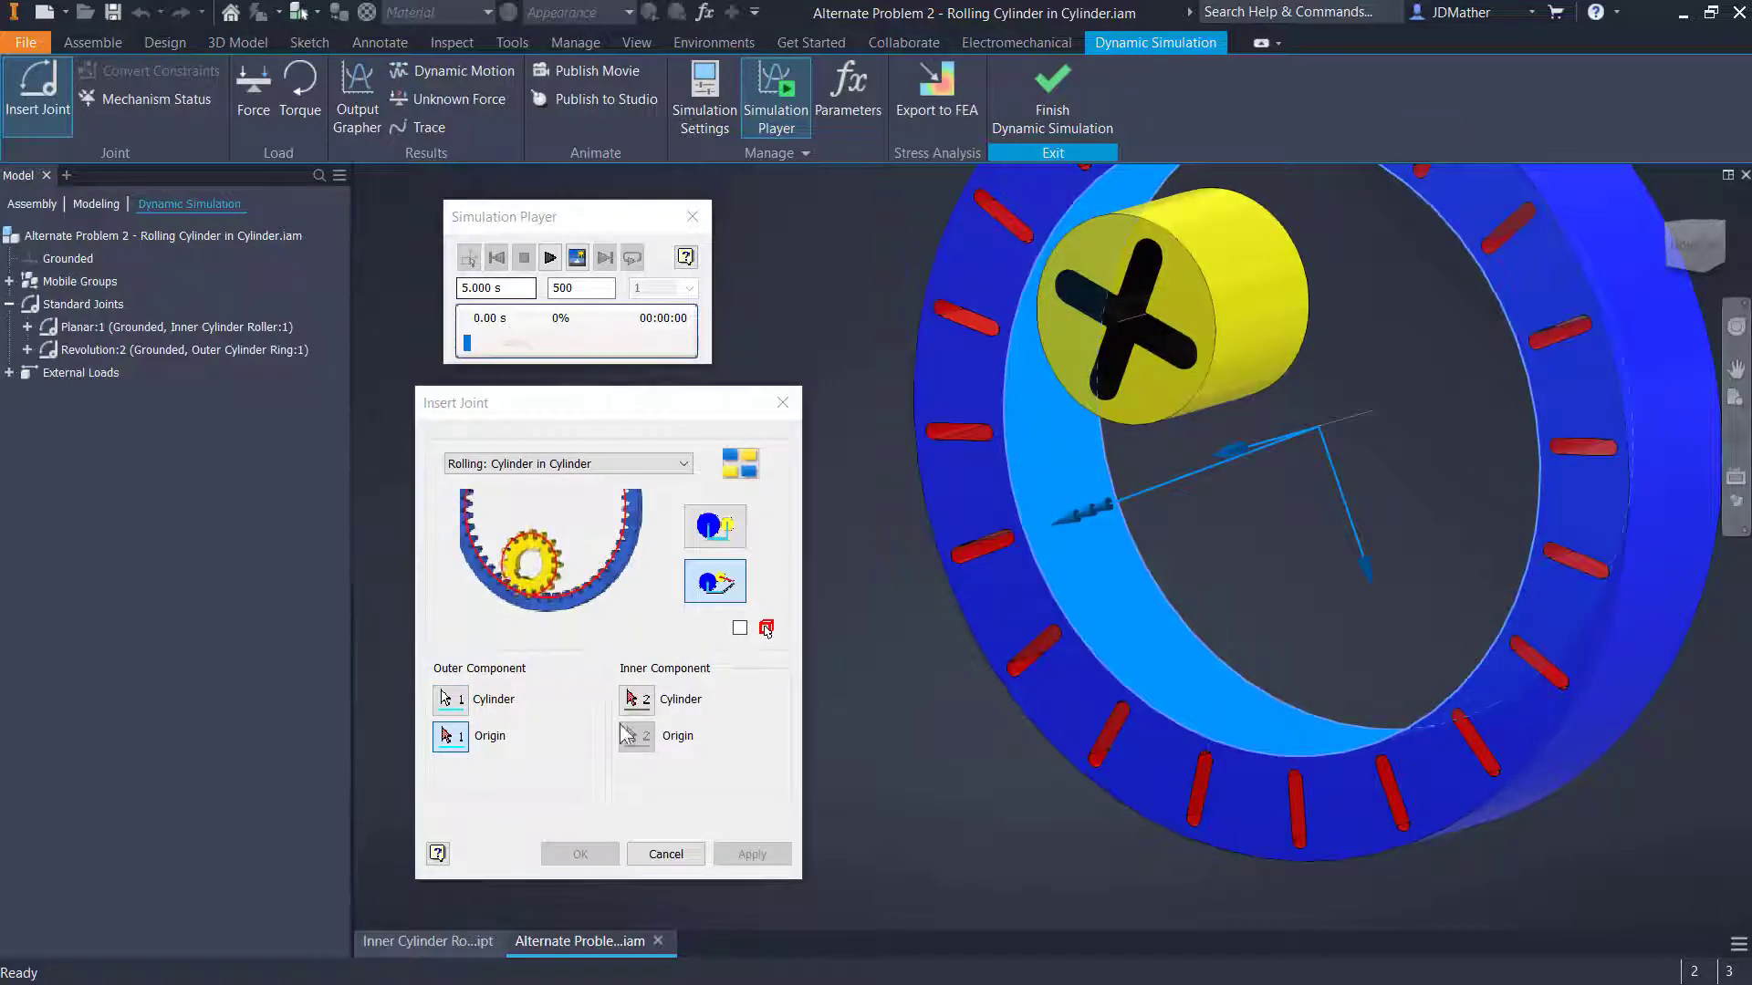
{"action": "left_click", "coordinate": [1241, 372]}
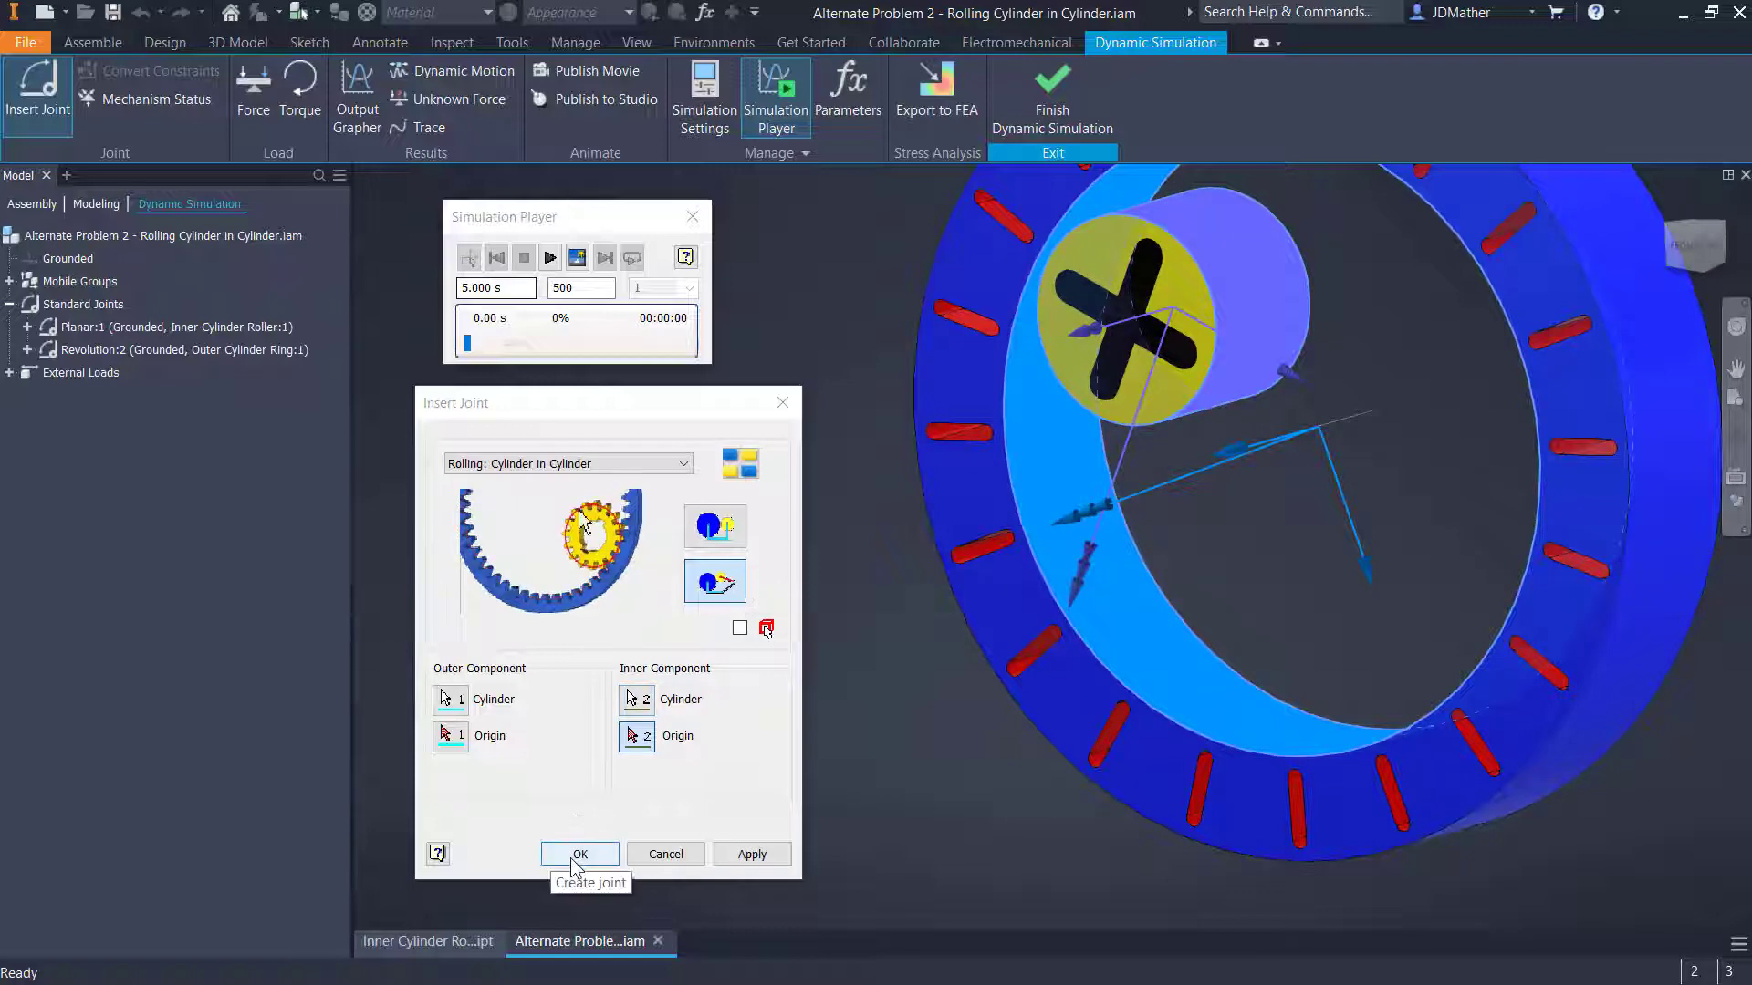
{"action": "left_click", "coordinate": [579, 855]}
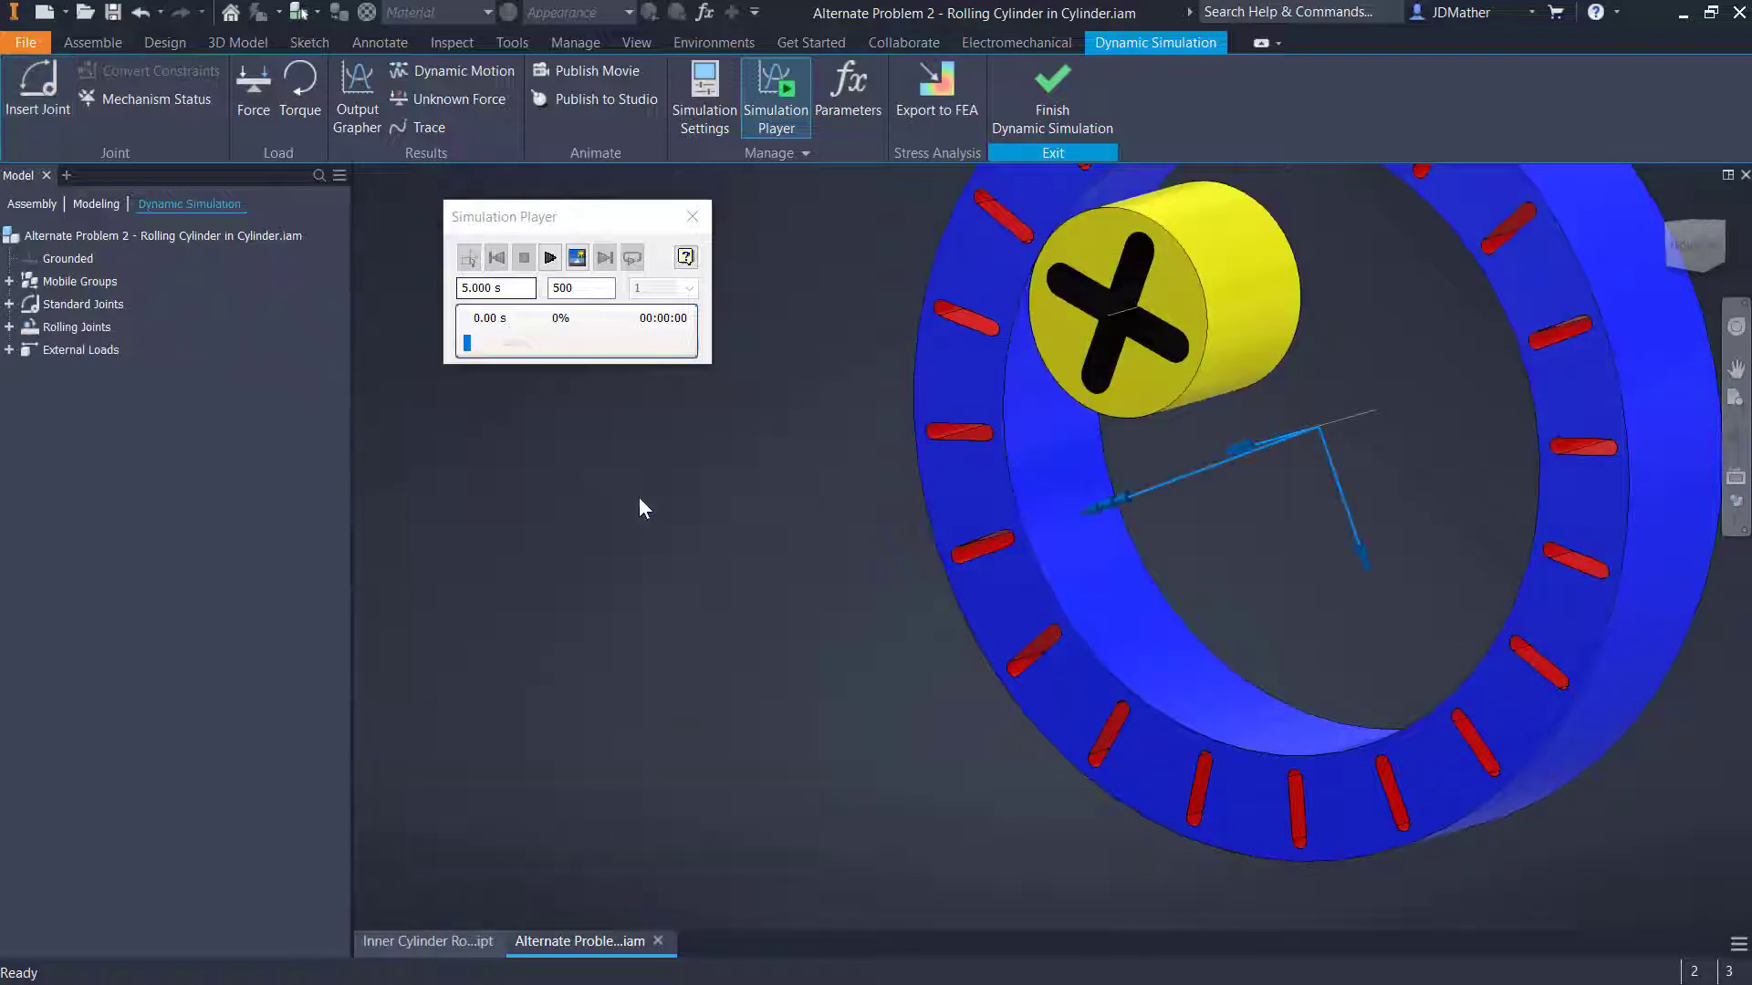
Roll the inner roller around the inside of the ring and turn the outer ring to examine the joint's motion
{"action": "key", "text": "F6"}
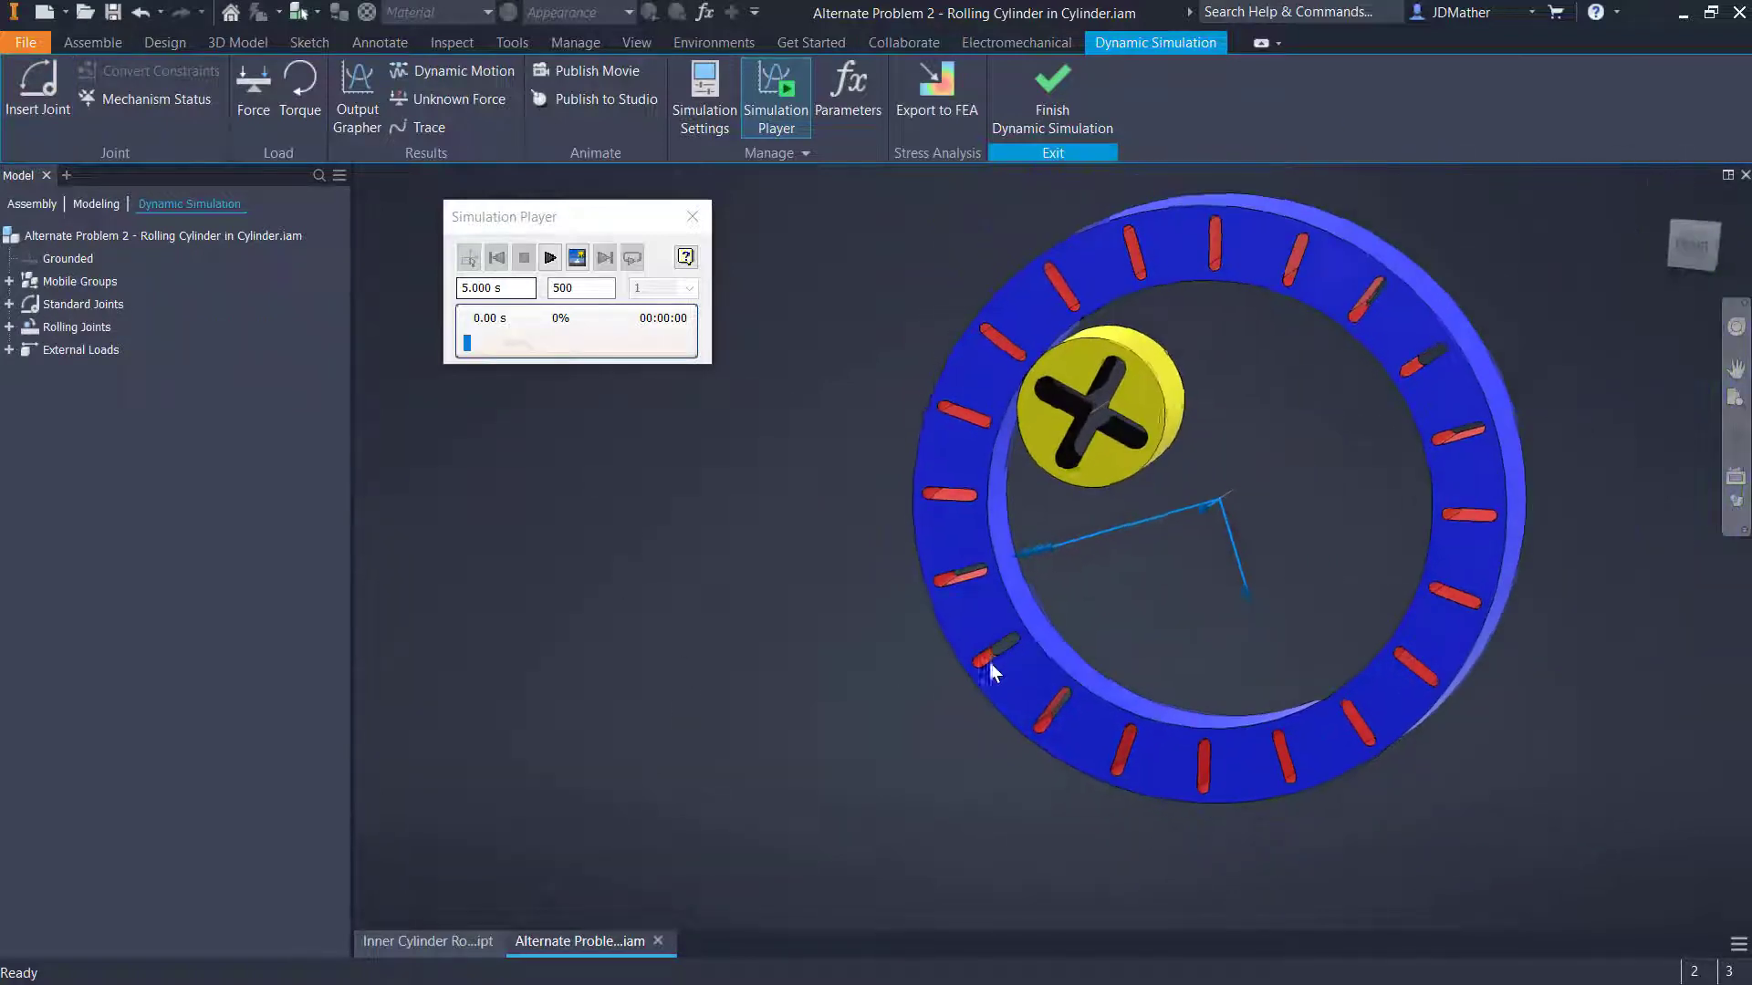
{"action": "left_click_drag", "start_coordinate": [1084, 481], "coordinate": [1305, 551]}
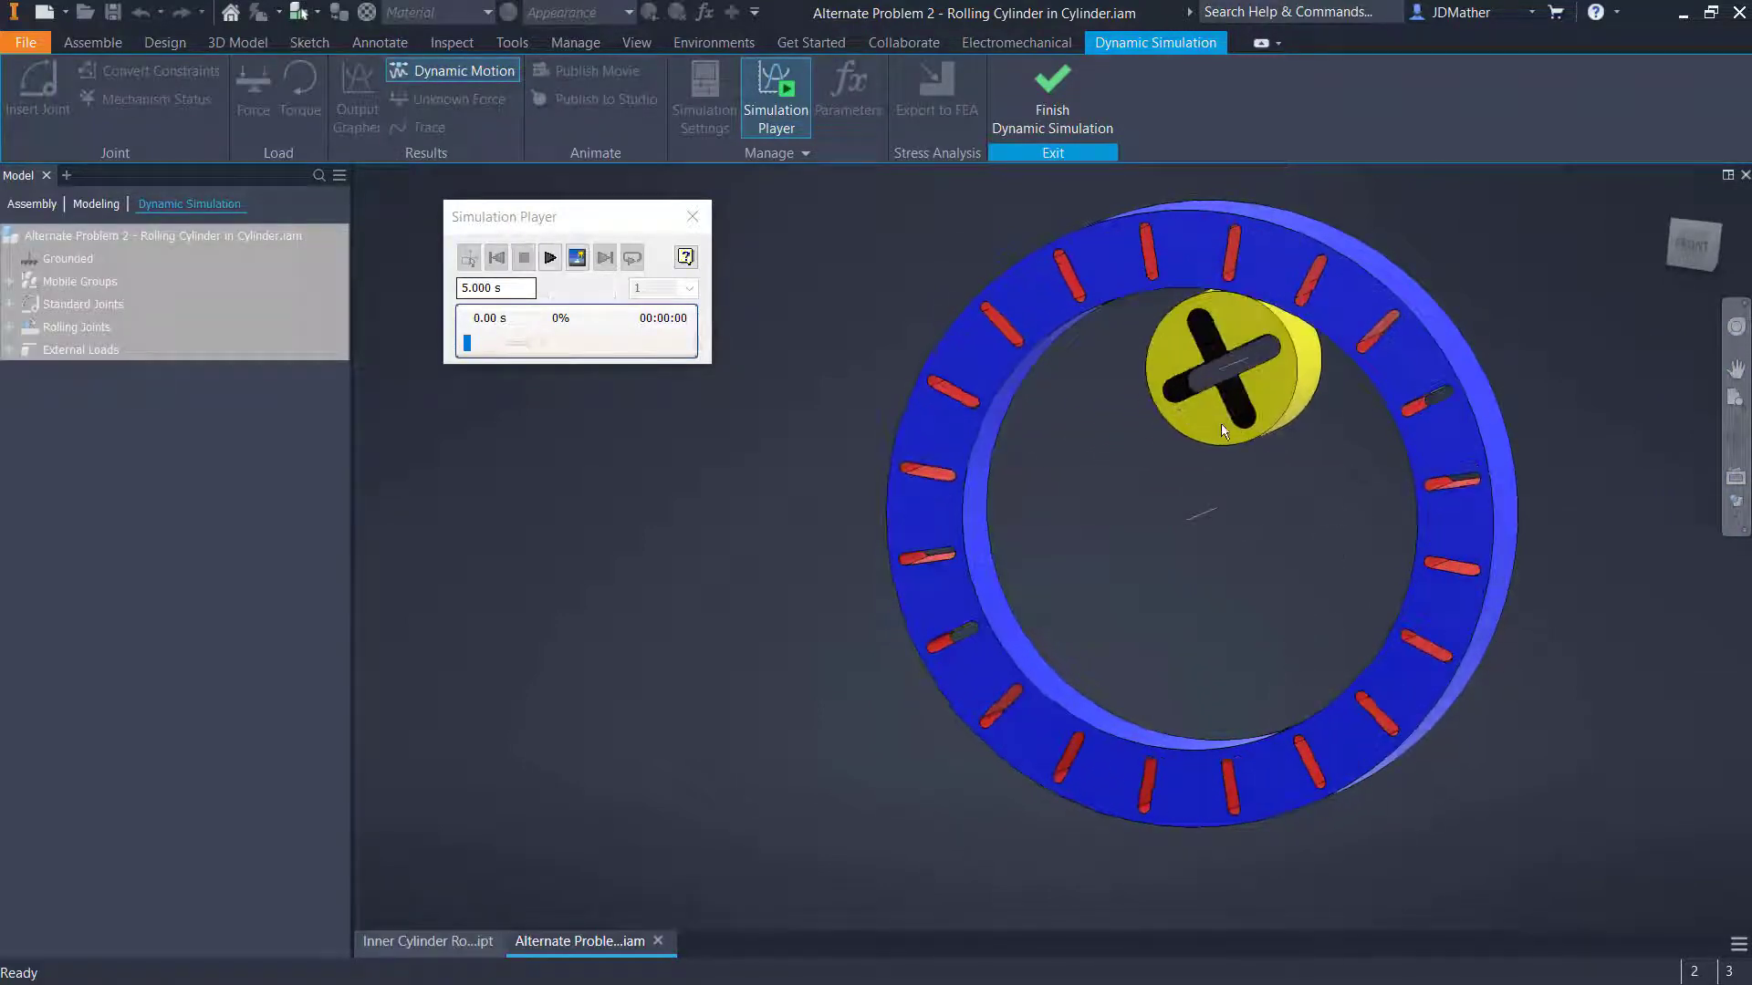
{"action": "left_click_drag", "start_coordinate": [1220, 426], "coordinate": [1401, 781]}
{"action": "left_click_drag", "start_coordinate": [1432, 671], "coordinate": [1106, 837]}
{"action": "left_click_drag", "start_coordinate": [1172, 680], "coordinate": [1699, 517]}
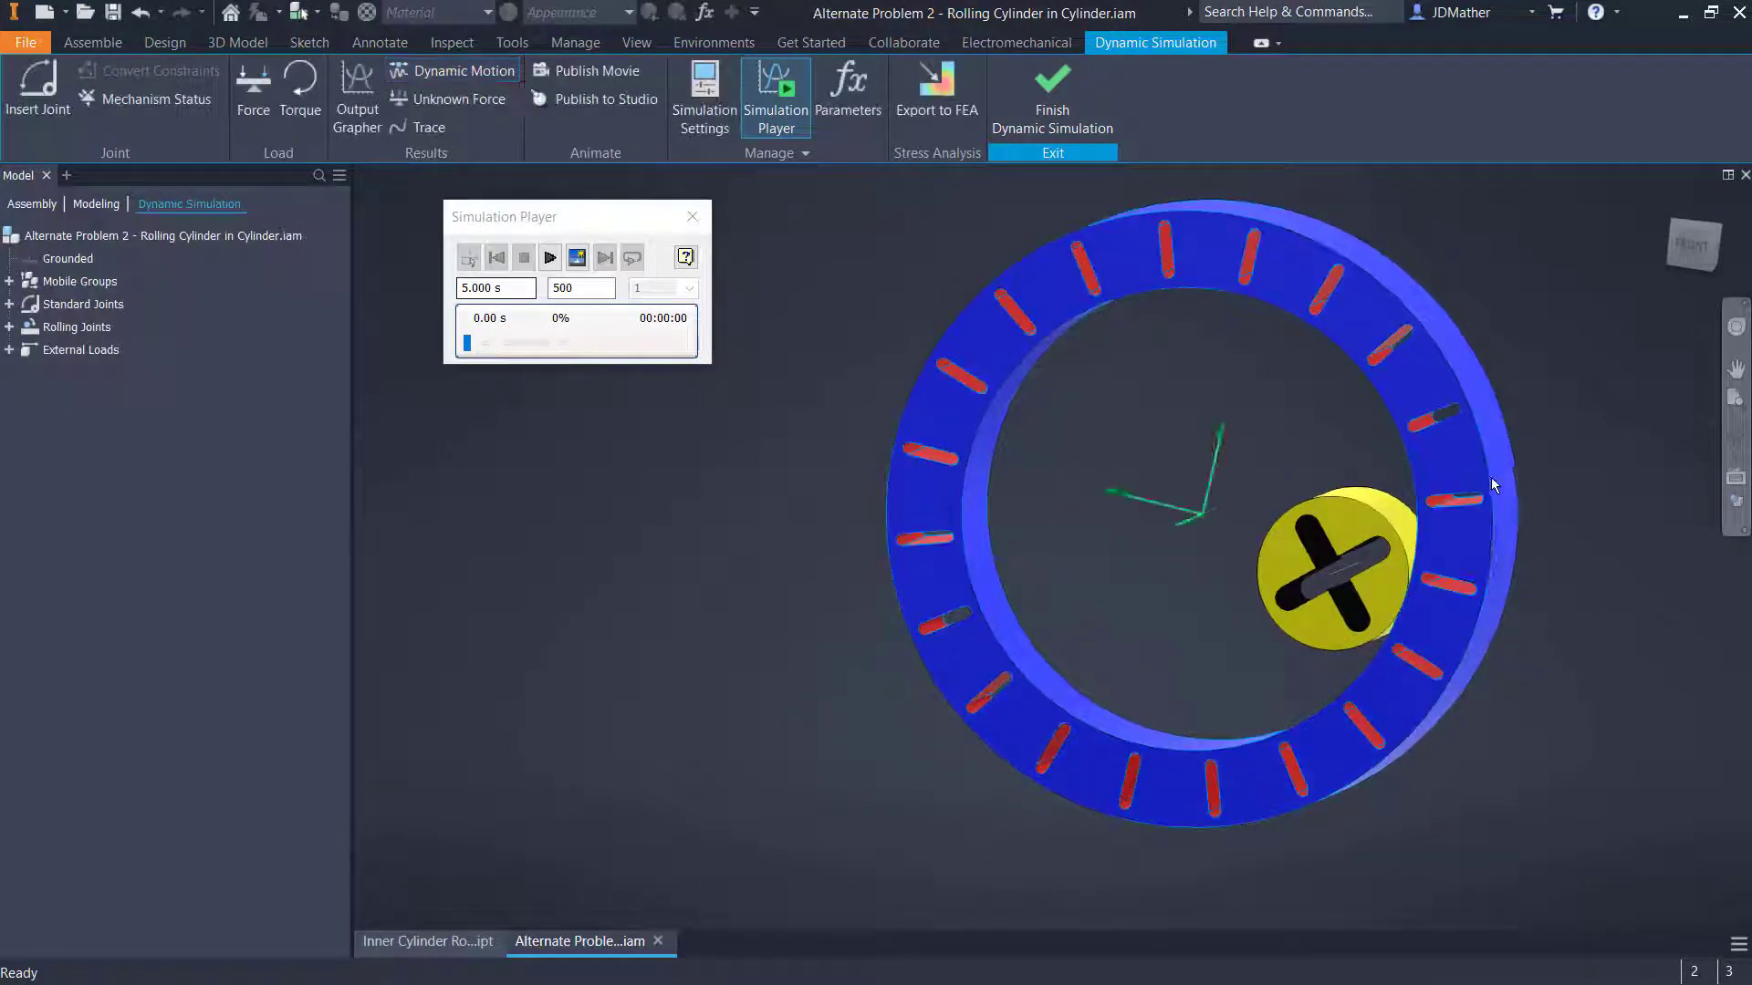
{"action": "left_click_drag", "start_coordinate": [1491, 478], "coordinate": [930, 508]}
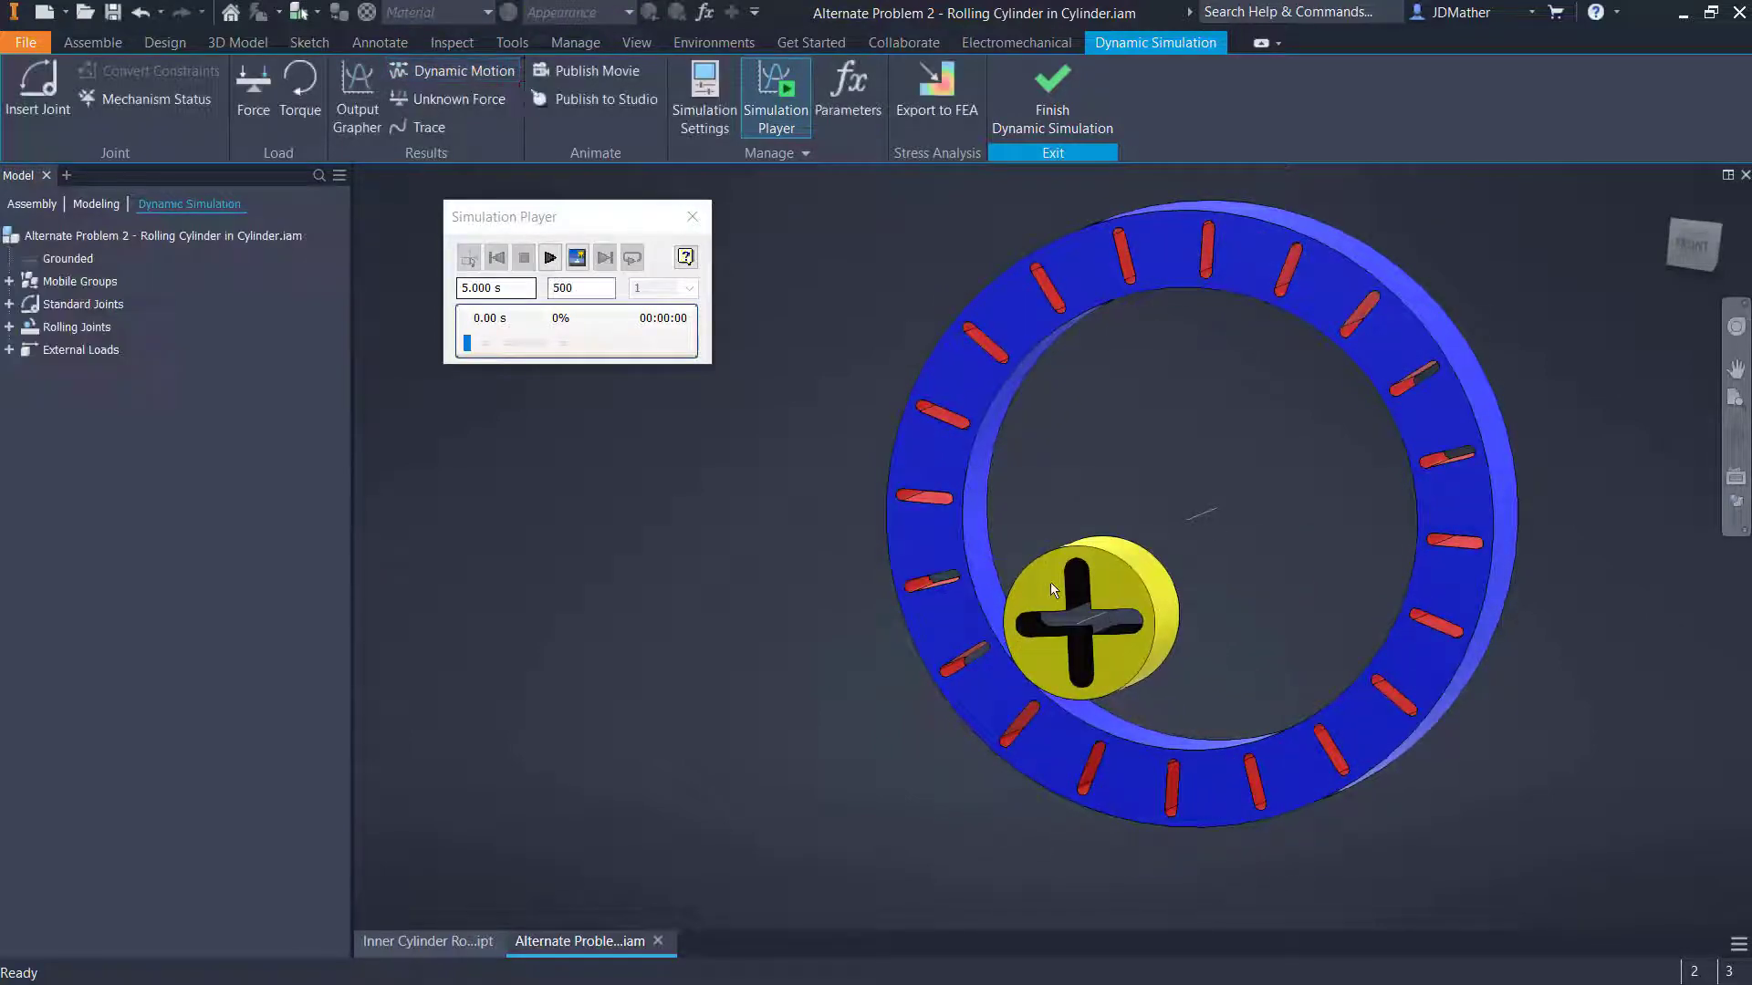
{"action": "left_click_drag", "start_coordinate": [1050, 671], "coordinate": [1688, 544]}
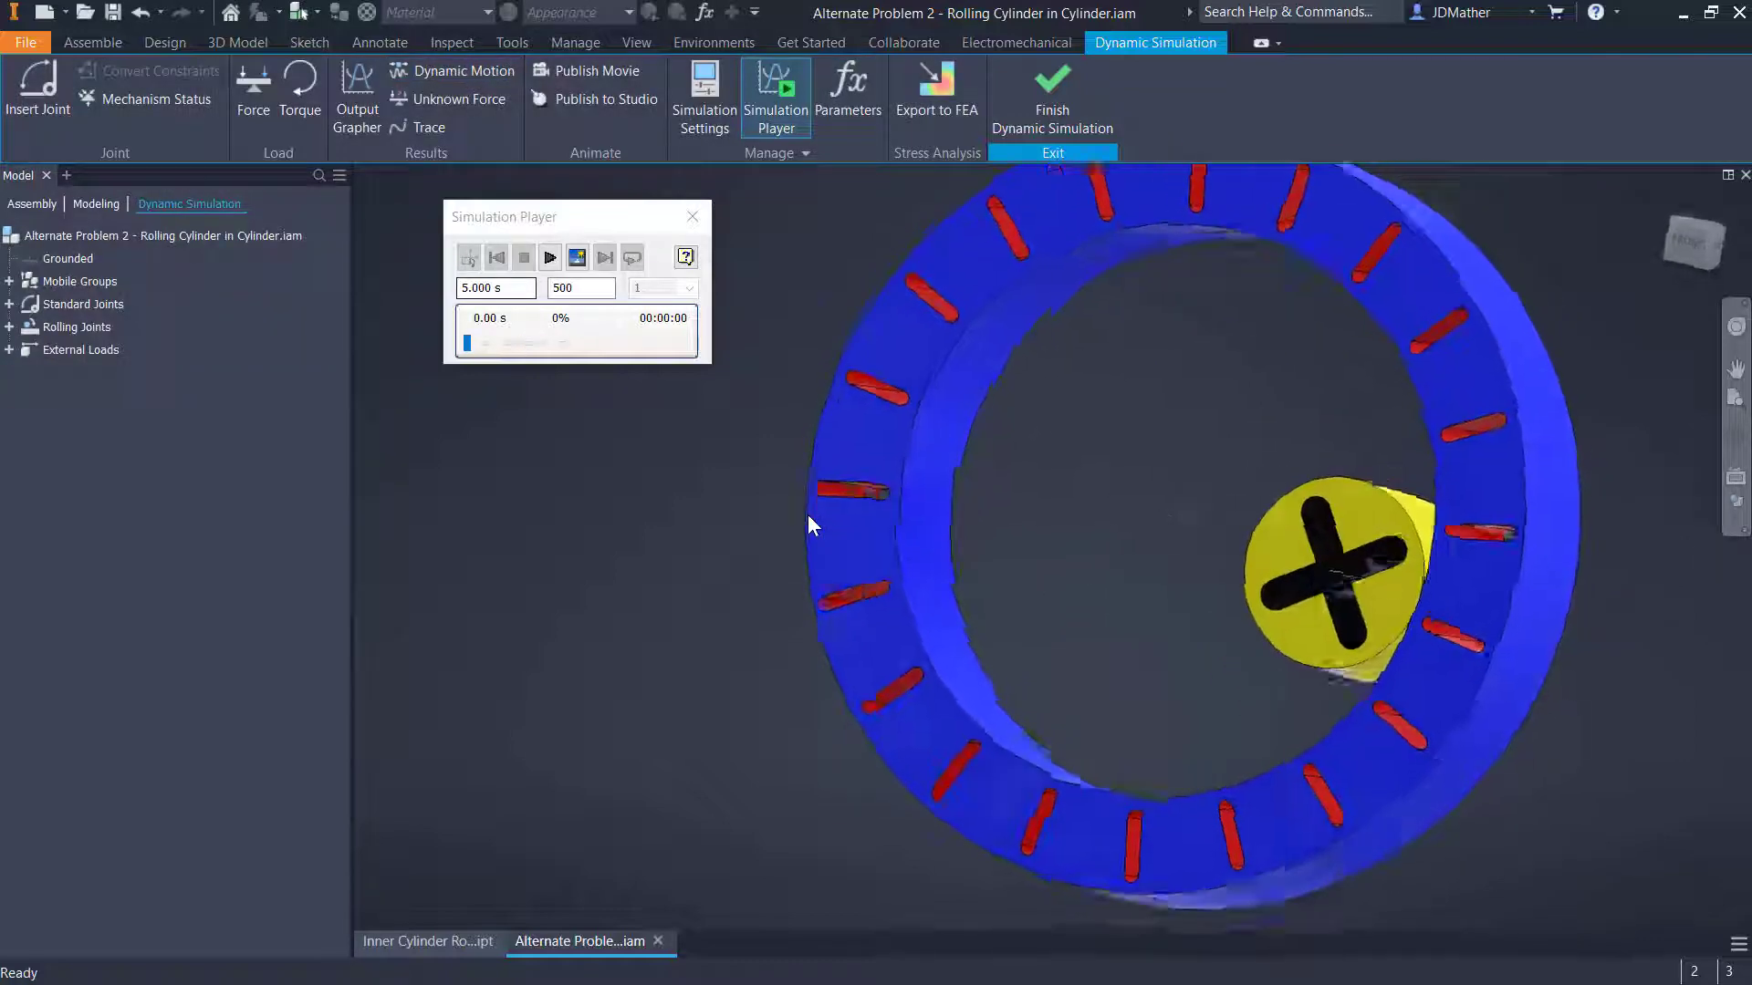
{"action": "left_click_drag", "start_coordinate": [1141, 644], "coordinate": [773, 790]}
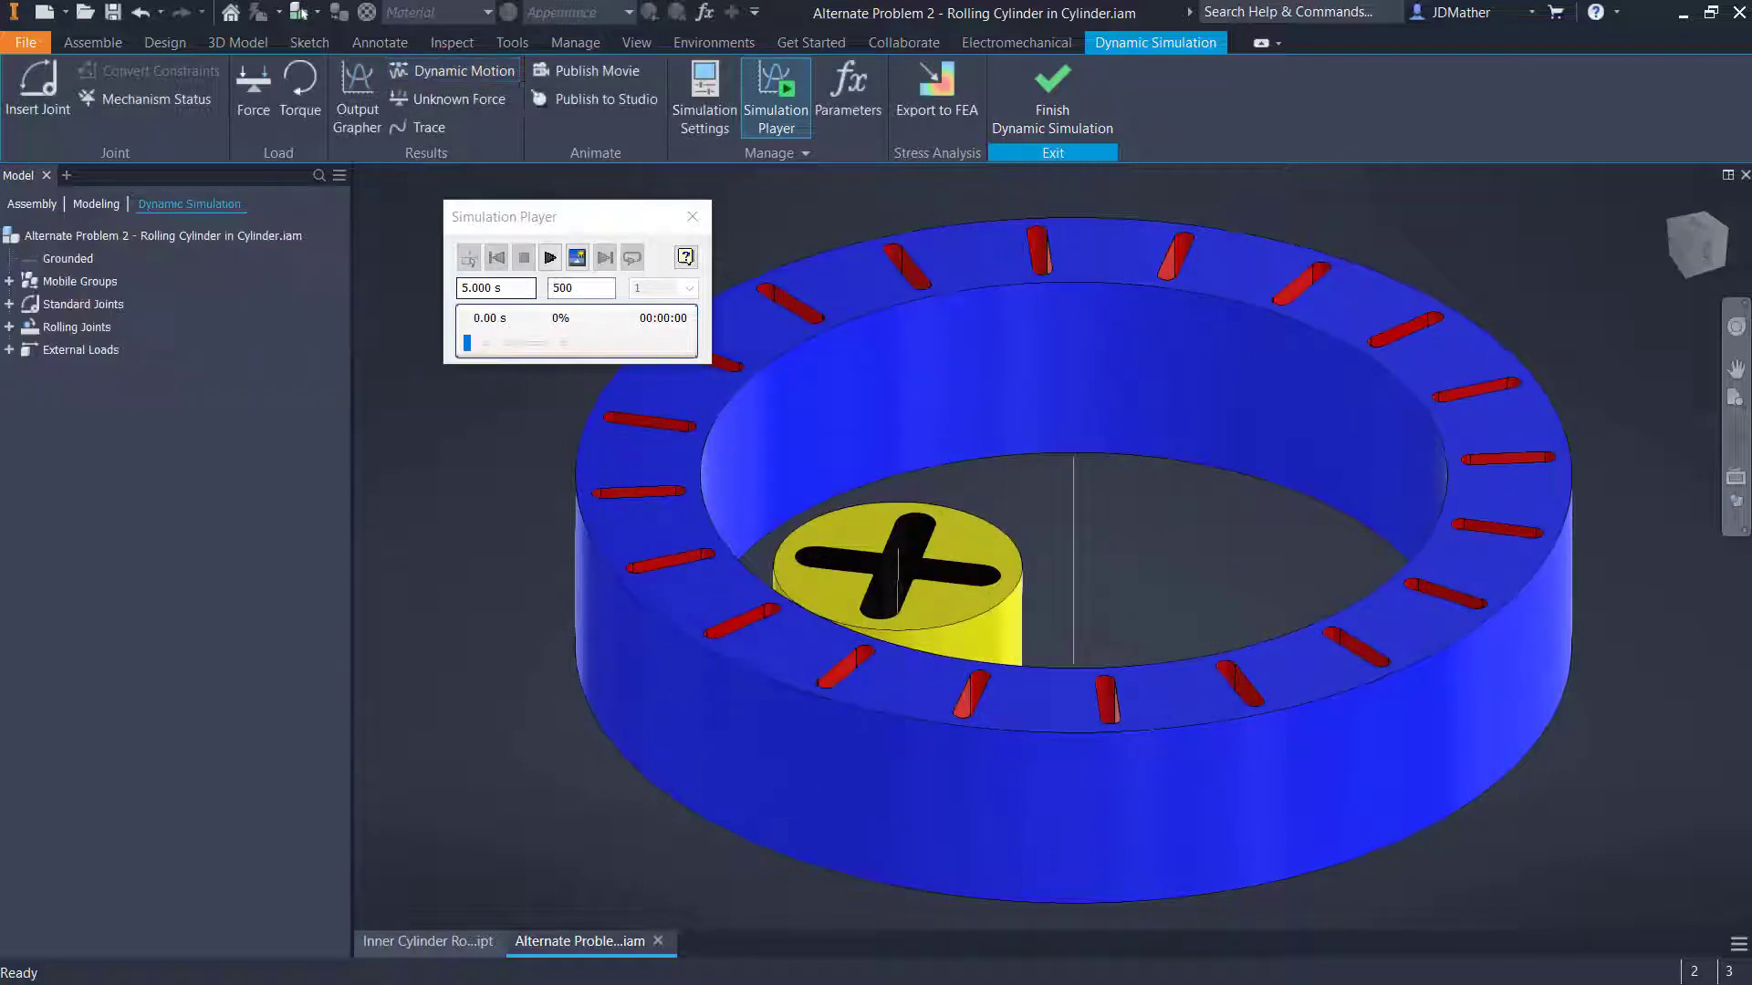